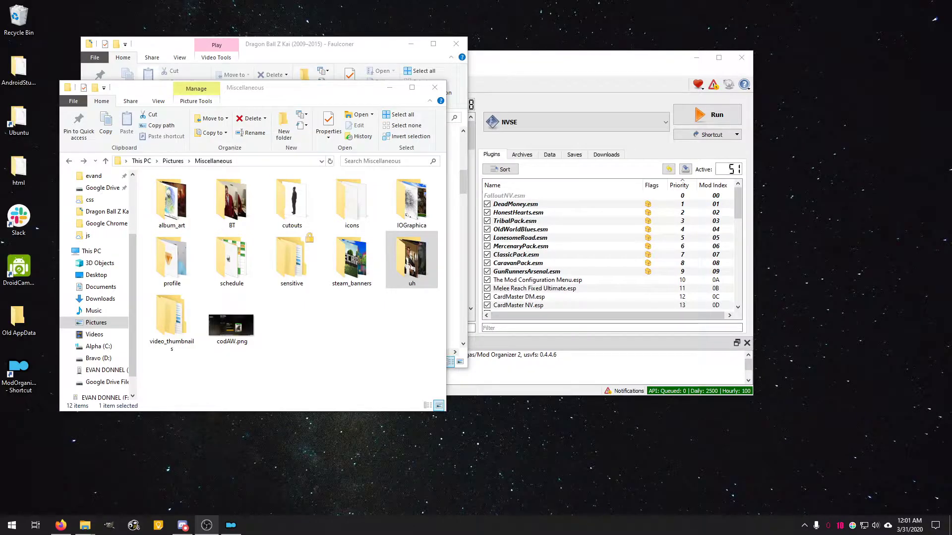
# Step: View codAW.png from the Miscellaneous folder maximized in the photo viewer, then close it
pyautogui.click(352, 300)
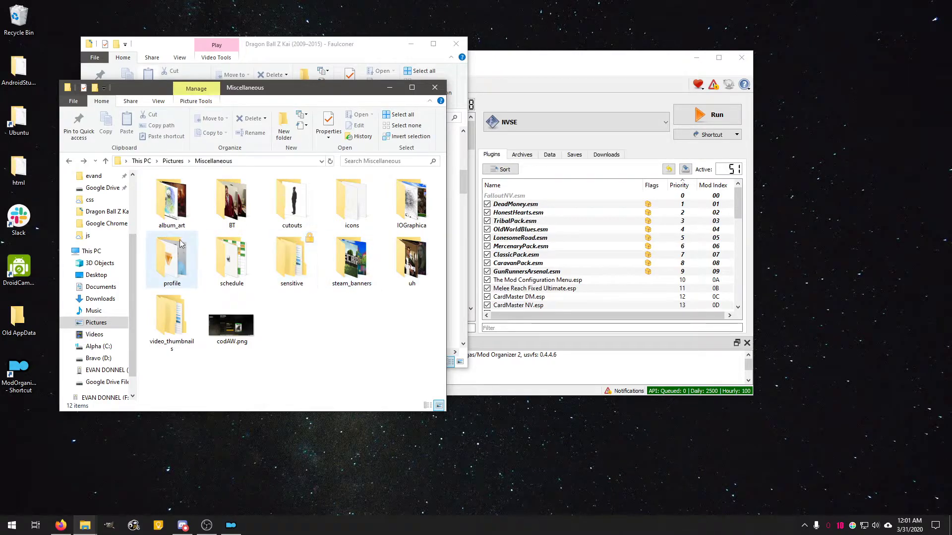
pyautogui.click(233, 327)
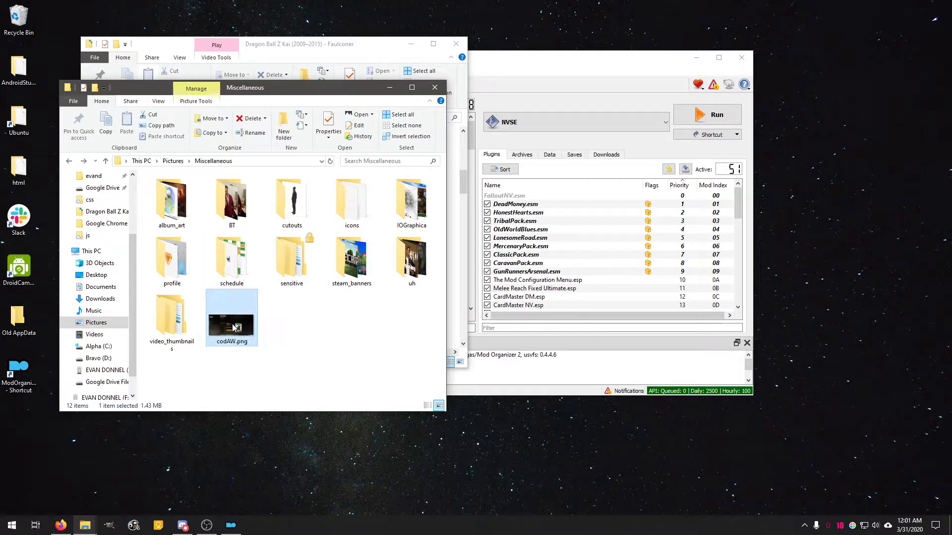
pyautogui.doubleClick(233, 327)
pyautogui.moveTo(428, 31); pyautogui.dragTo(431, 4)
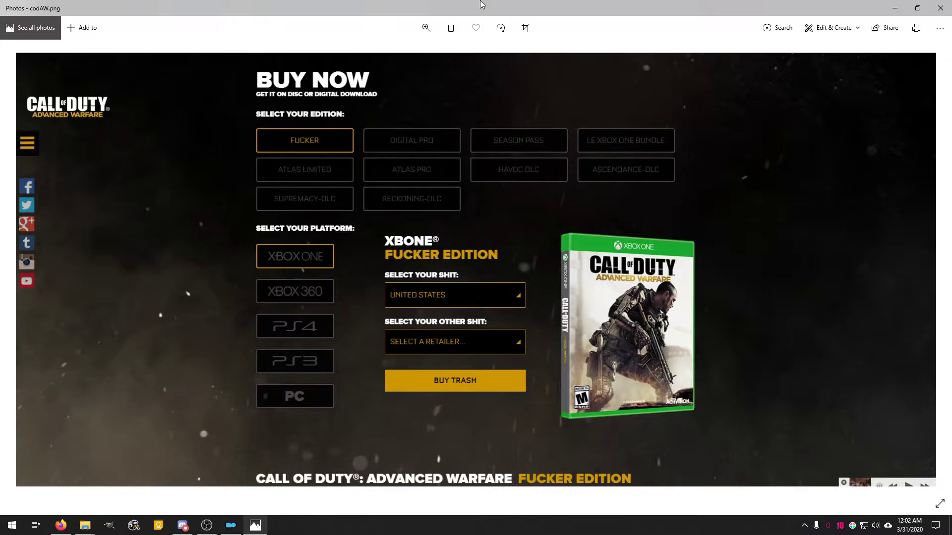
pyautogui.moveTo(480, 4)
pyautogui.mouseDown()
pyautogui.moveTo(458, 4)
pyautogui.moveTo(433, 30)
pyautogui.mouseUp()
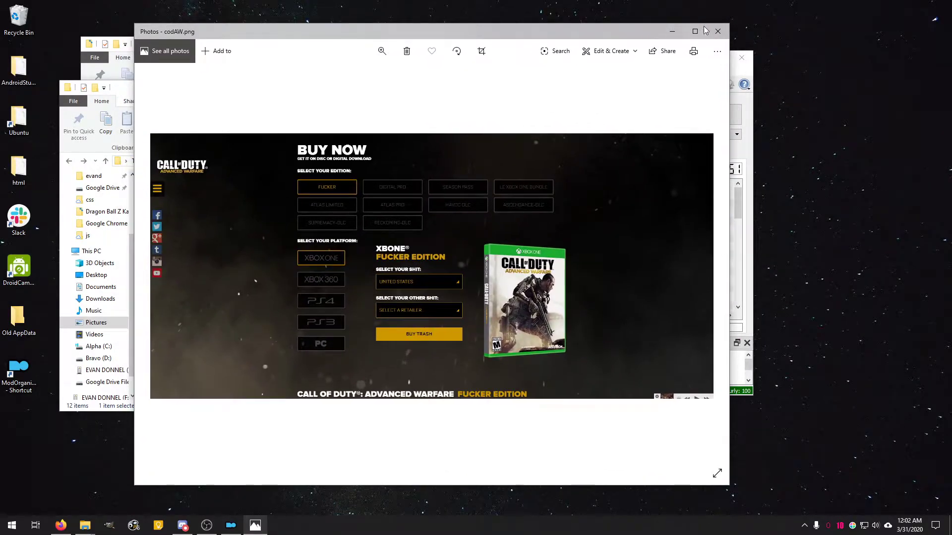
pyautogui.click(718, 31)
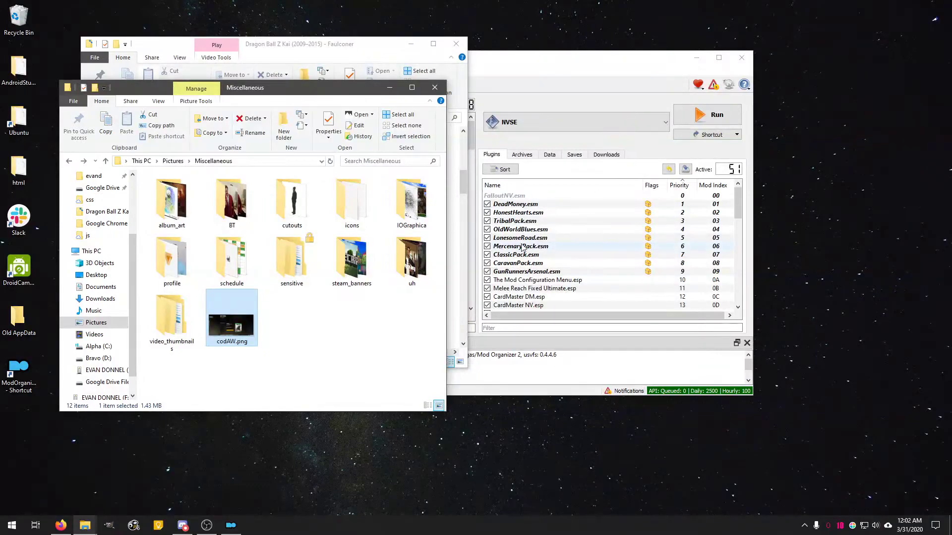
# Step: Go into the video_thumbnails folder and then its dibilydob subfolder
pyautogui.doubleClick(173, 299)
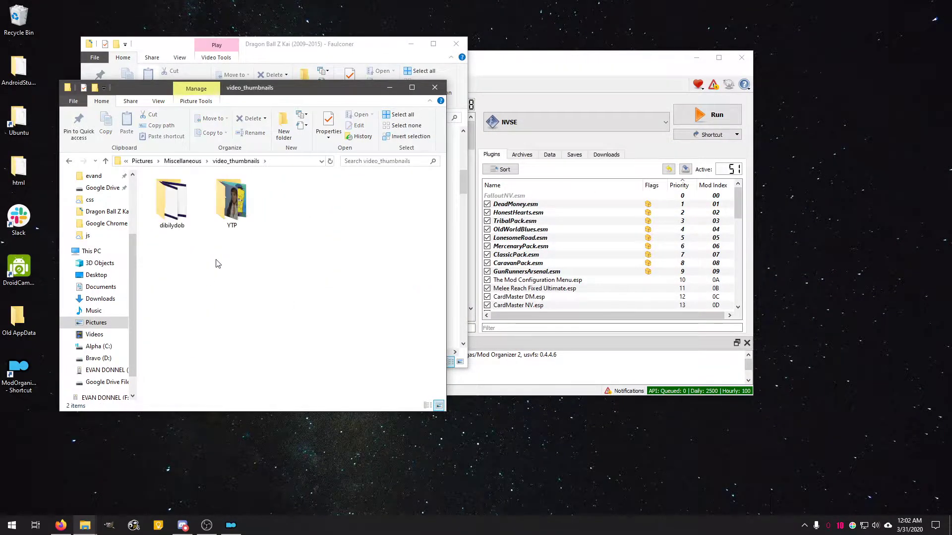
pyautogui.hotkey('alt', 'Left')
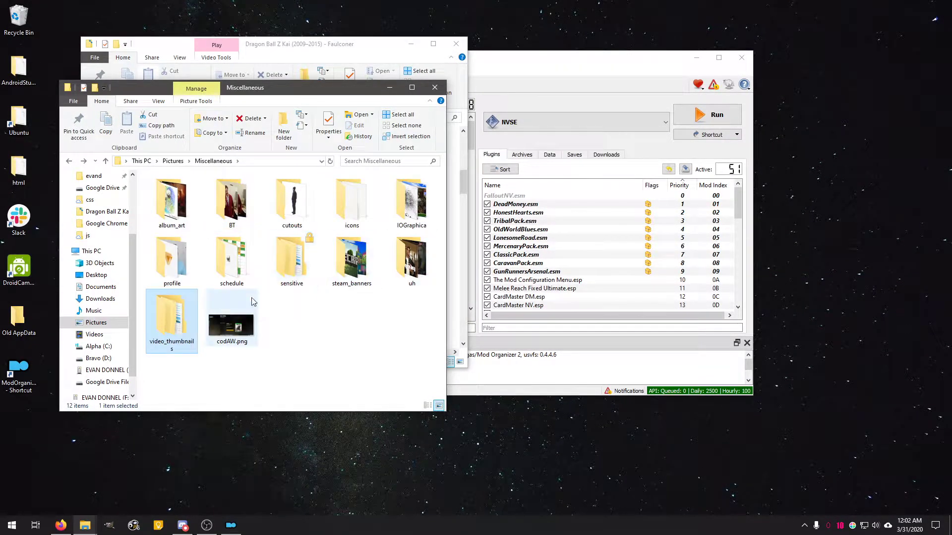
pyautogui.doubleClick(191, 323)
pyautogui.doubleClick(168, 203)
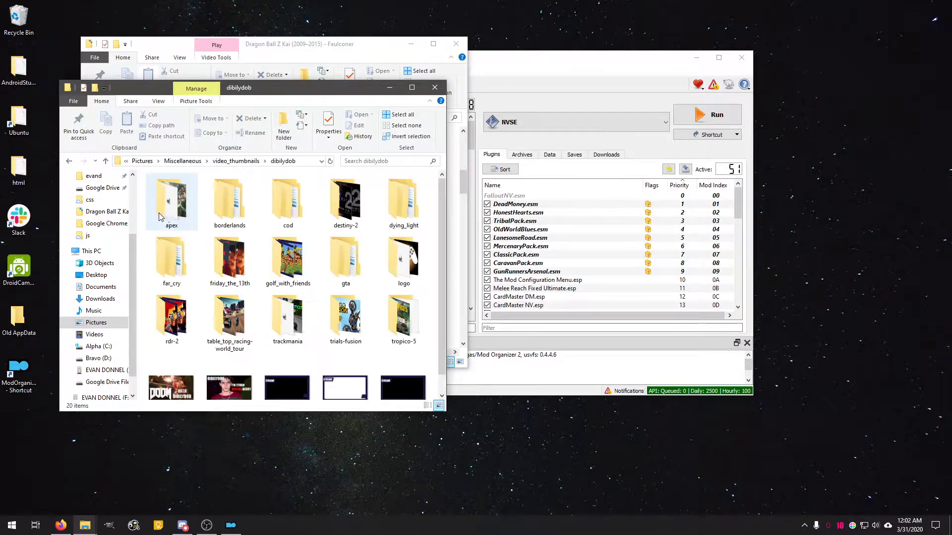
pyautogui.scroll(-1, 264, 247)
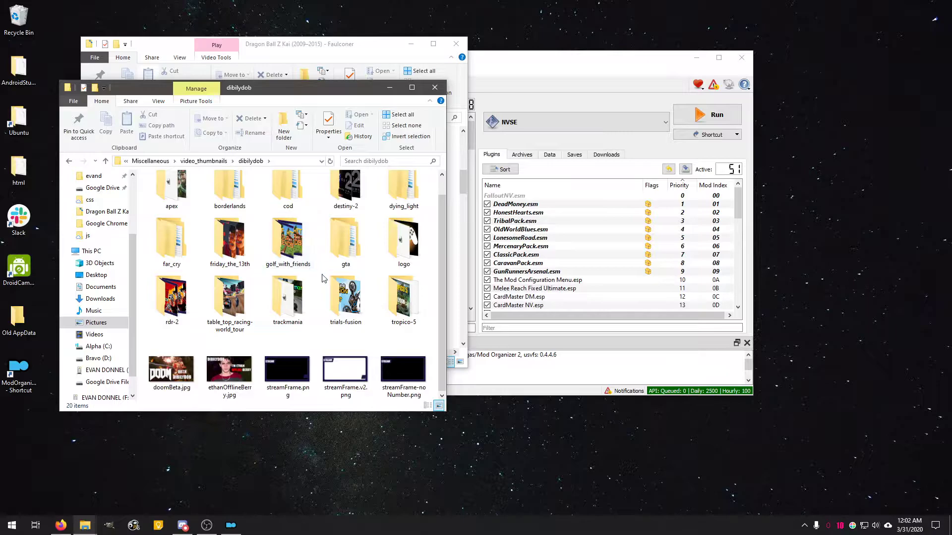
# Step: Preview the tropico5-1.png and first friday_the_13th thumbnails, returning to dibilydob after each
pyautogui.doubleClick(403, 305)
pyautogui.doubleClick(292, 208)
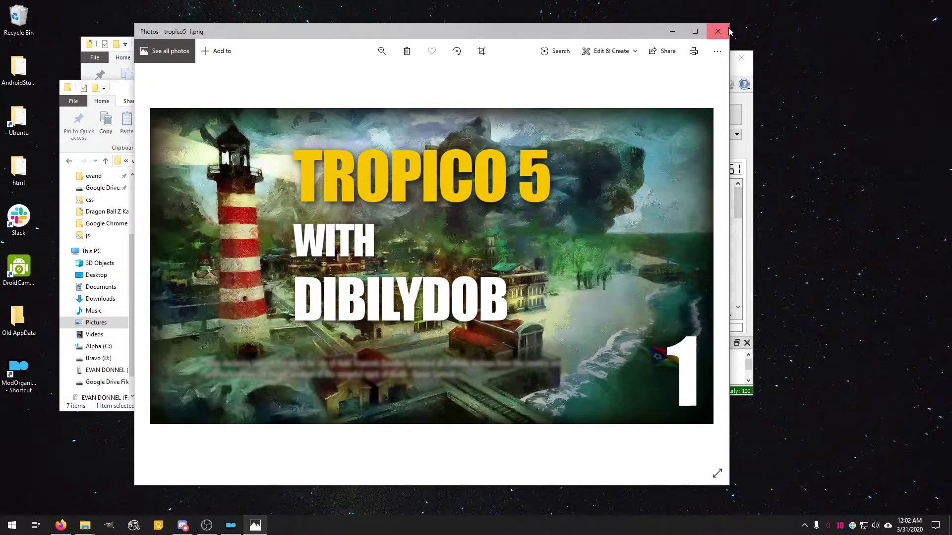
pyautogui.click(728, 29)
pyautogui.press('BackSpace')
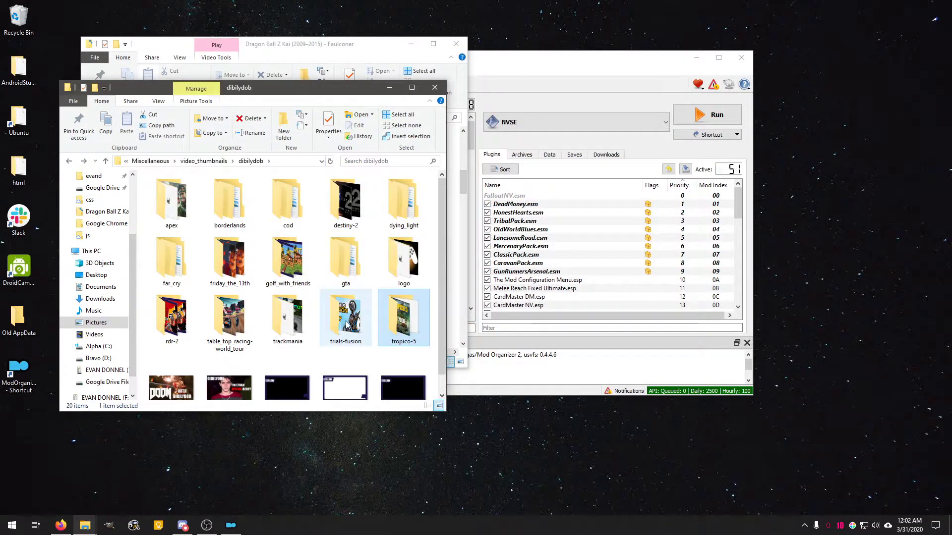
pyautogui.click(232, 258)
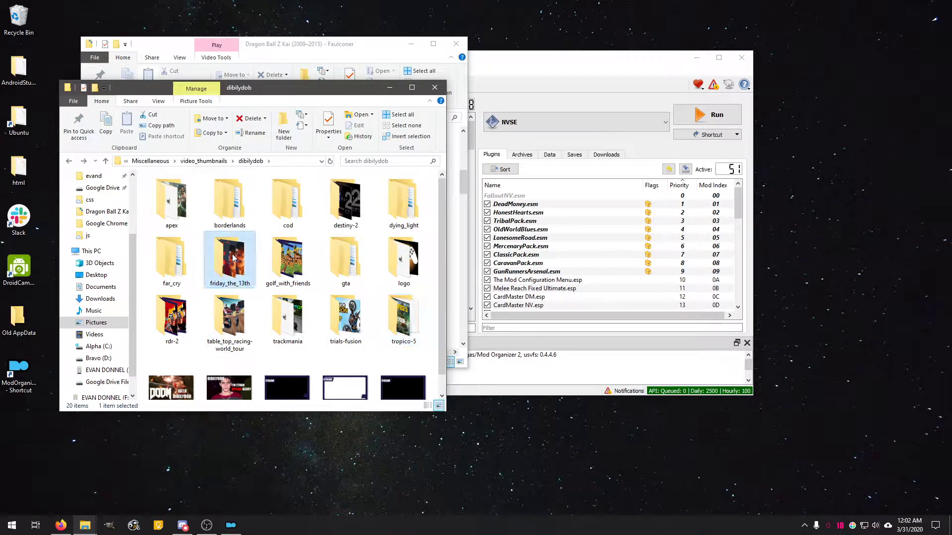
pyautogui.doubleClick(233, 257)
pyautogui.doubleClick(173, 206)
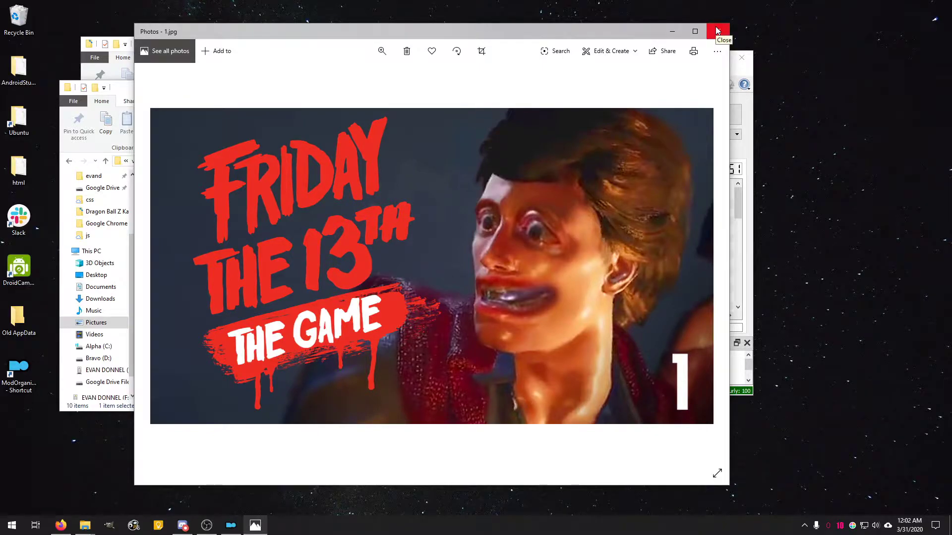
pyautogui.click(717, 31)
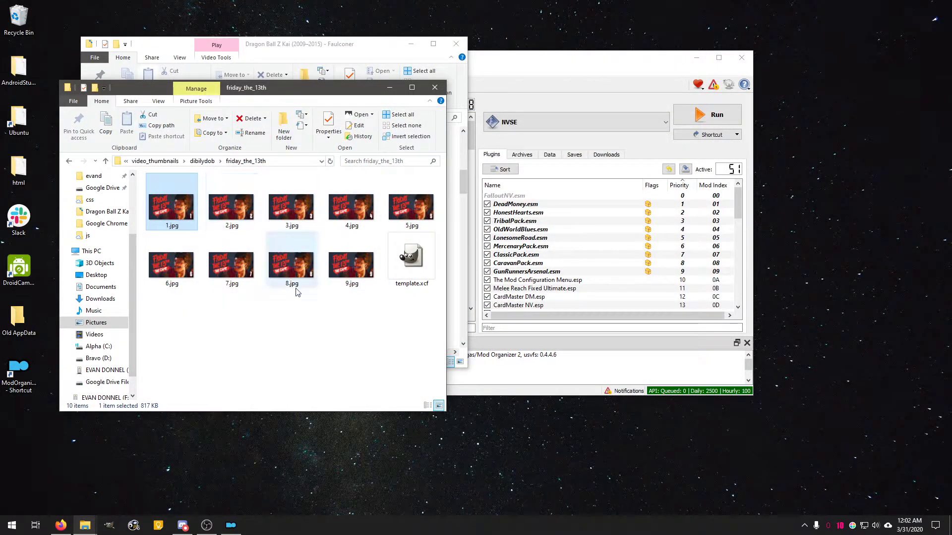
pyautogui.press('BackSpace')
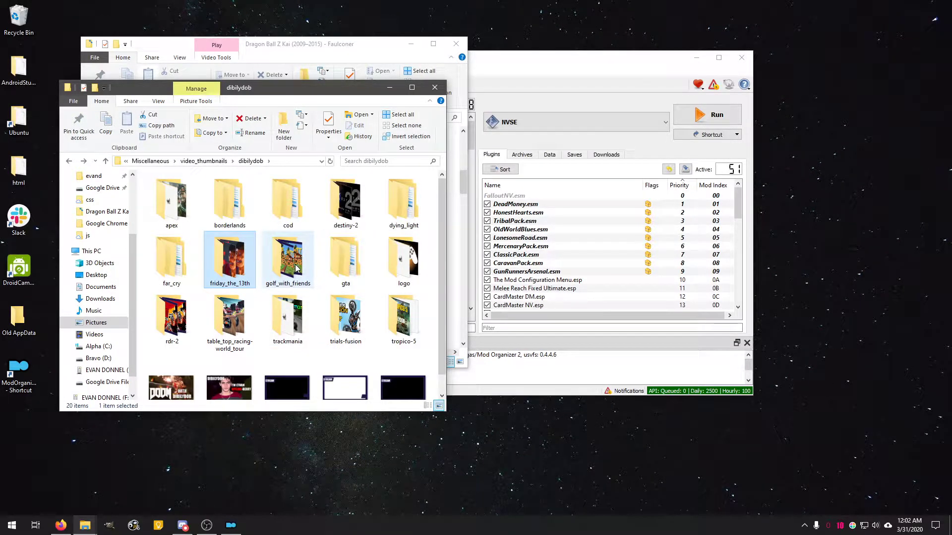
# Step: Peek into the gta, logo, dying_light and far_cry folders in dibilydob
pyautogui.doubleClick(344, 257)
pyautogui.press('BackSpace')
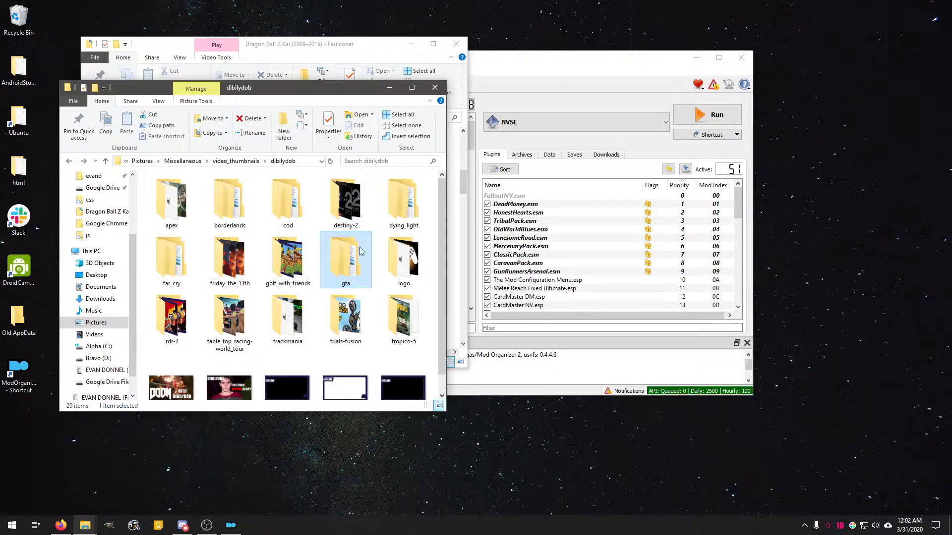
pyautogui.doubleClick(403, 255)
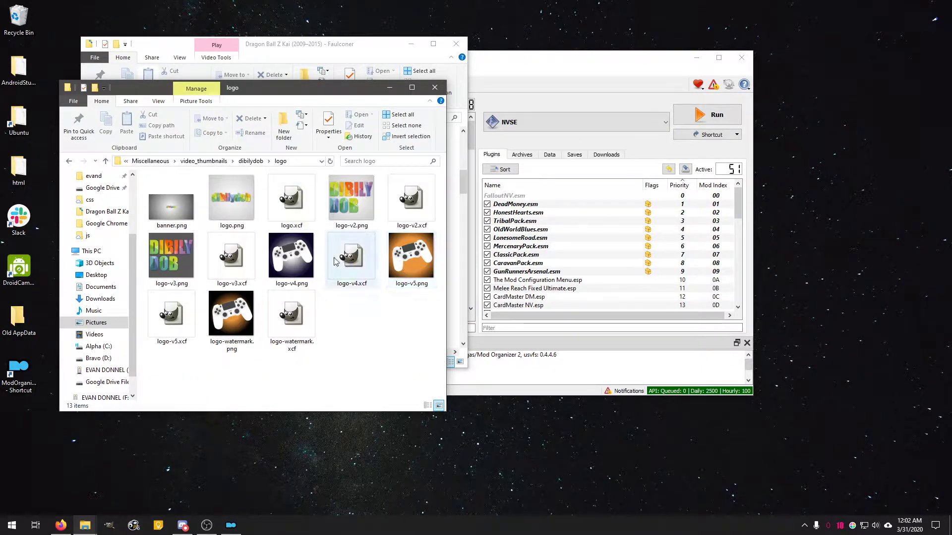
pyautogui.press('BackSpace')
pyautogui.doubleClick(397, 208)
pyautogui.press('BackSpace')
pyautogui.doubleClick(173, 255)
pyautogui.press('BackSpace')
# Step: View one_off.jpg in far_cry > 5, then go back up to dibilydob
pyautogui.doubleClick(173, 255)
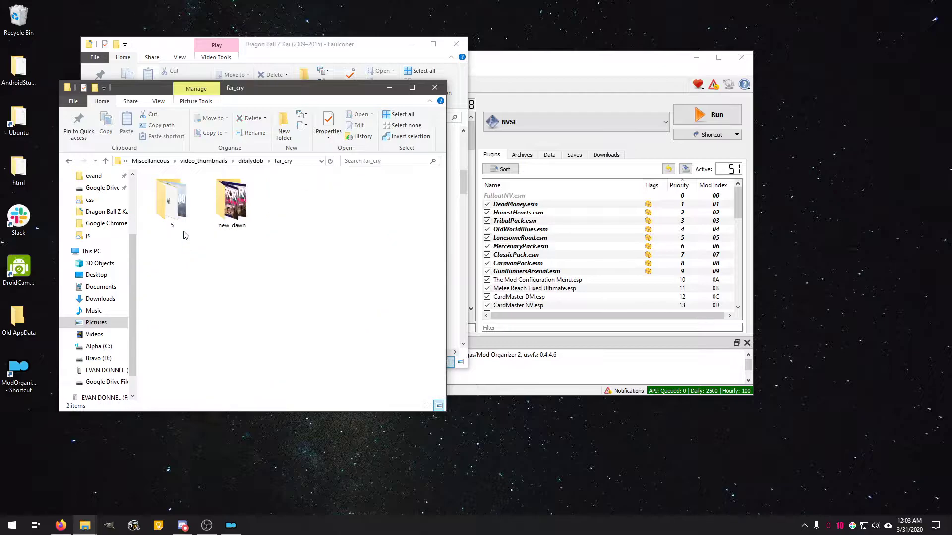
pyautogui.doubleClick(181, 228)
pyautogui.scroll(-5, 347, 297)
pyautogui.click(369, 302)
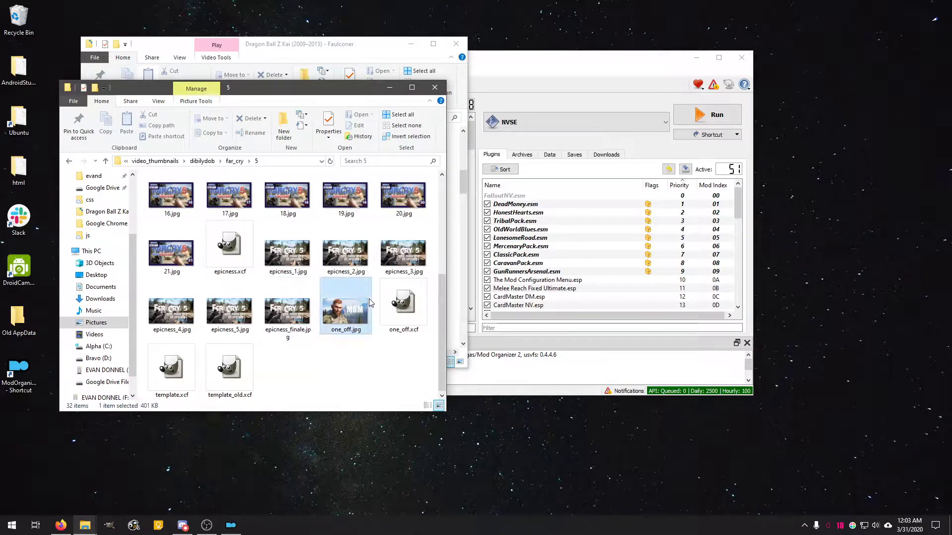
pyautogui.doubleClick(369, 302)
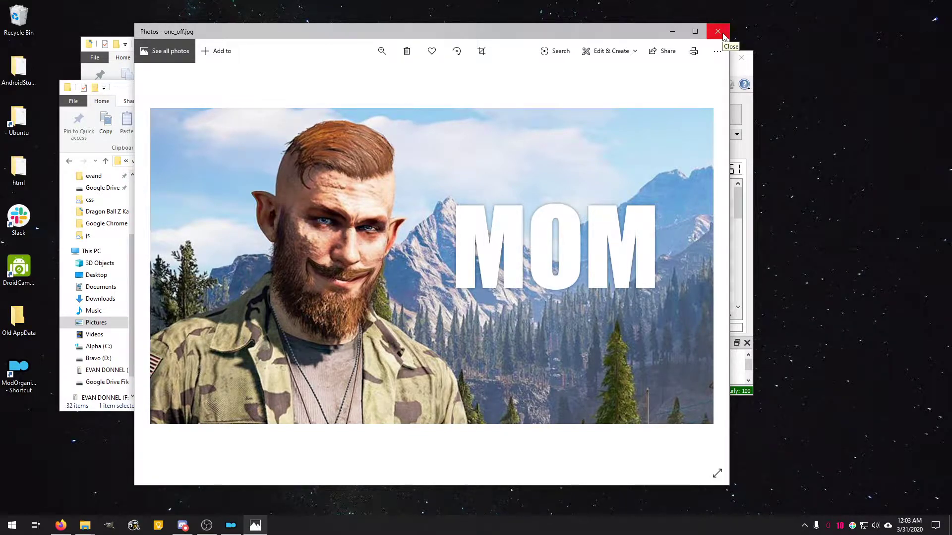
pyautogui.click(722, 34)
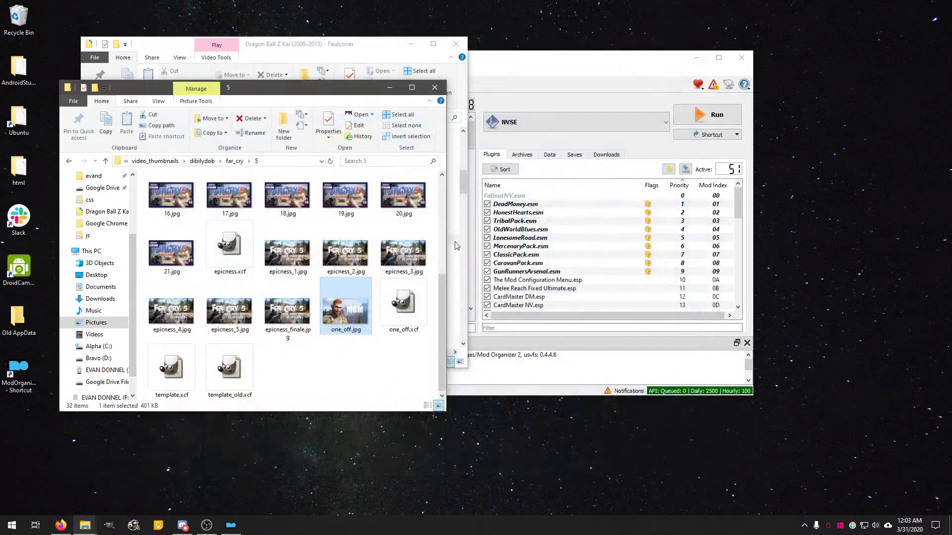
pyautogui.hotkey('alt', 'Up')
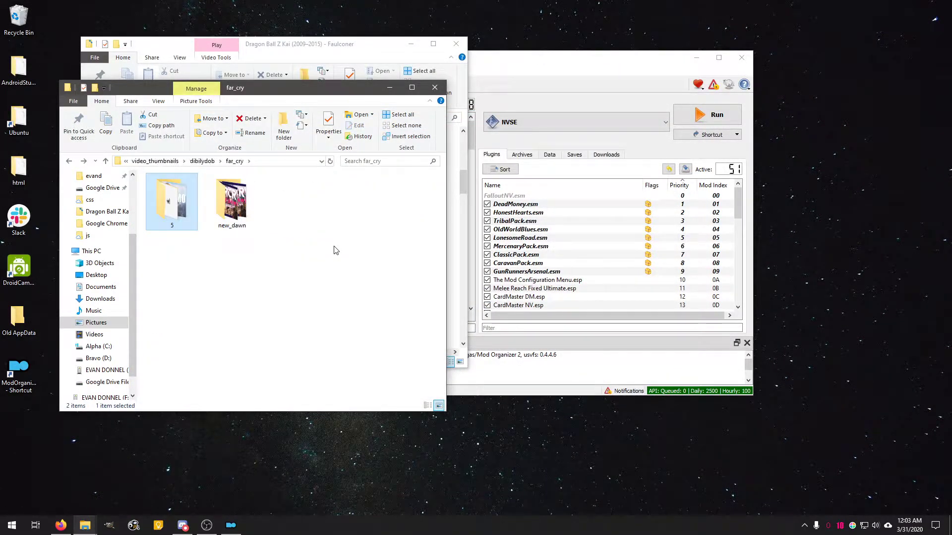
pyautogui.hotkey('alt', 'Up')
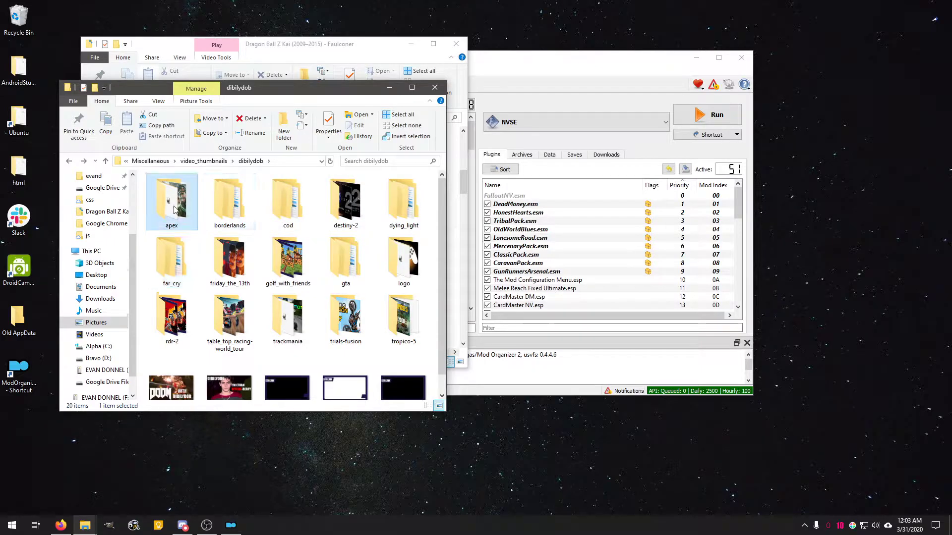
# Step: Preview the apex folder's 1.jpg and one_off.jpg thumbnails in the photo viewer
pyautogui.doubleClick(173, 205)
pyautogui.doubleClick(182, 222)
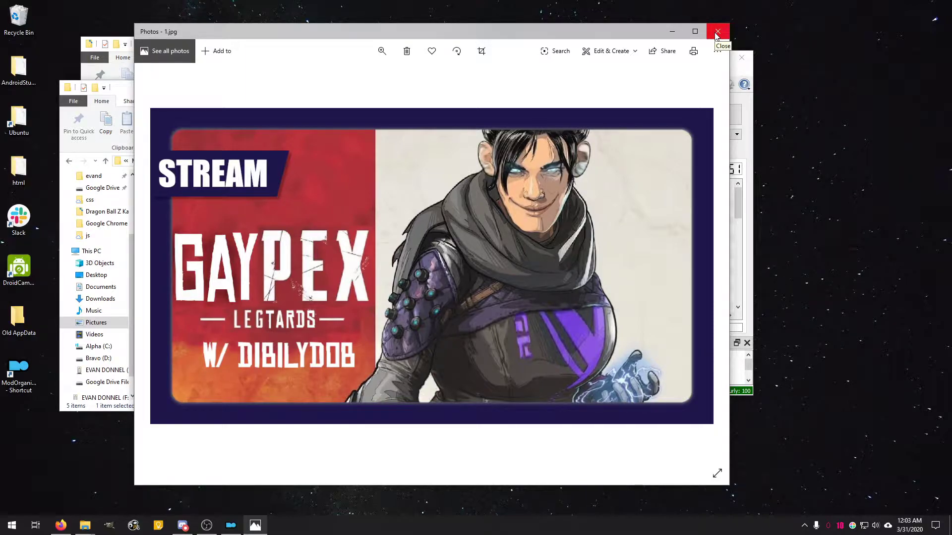
pyautogui.moveTo(525, 32); pyautogui.dragTo(556, 40)
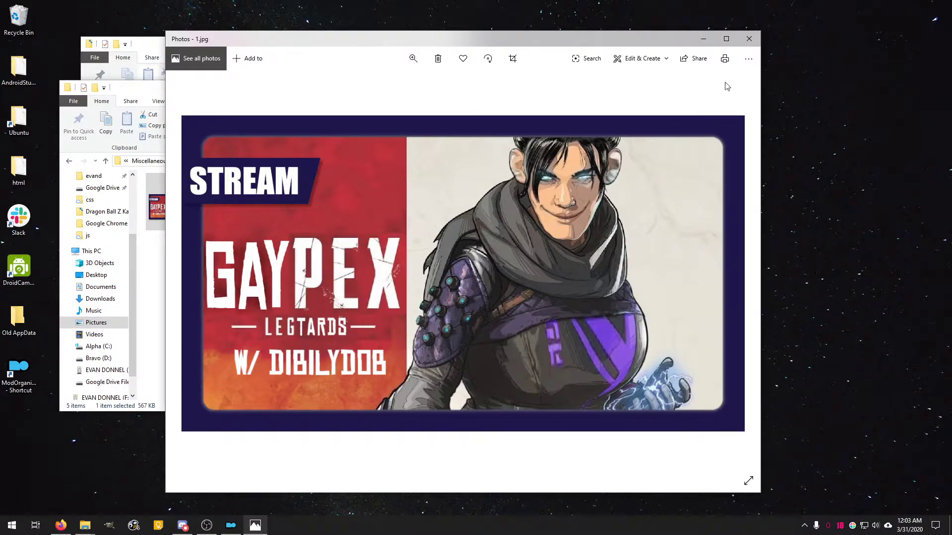
pyautogui.click(748, 39)
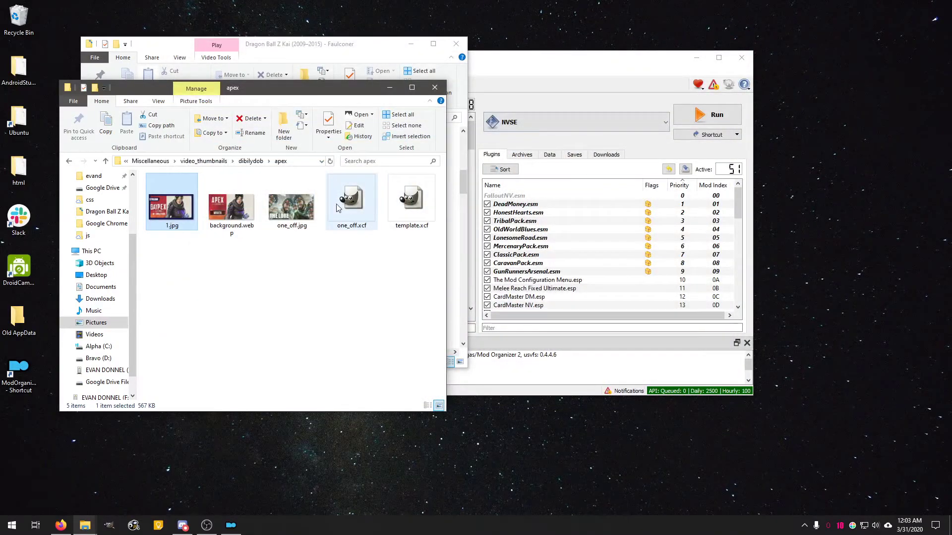
pyautogui.click(294, 208)
pyautogui.doubleClick(294, 208)
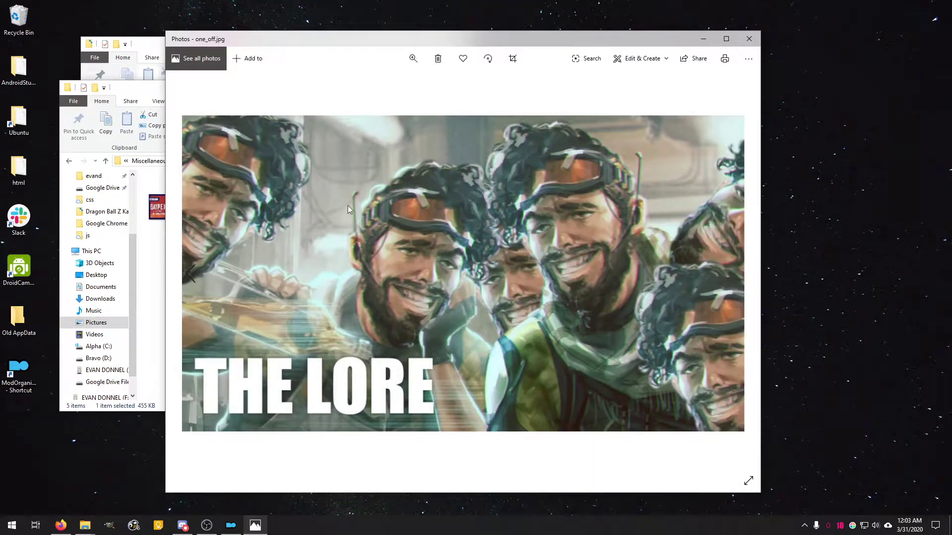
pyautogui.click(749, 39)
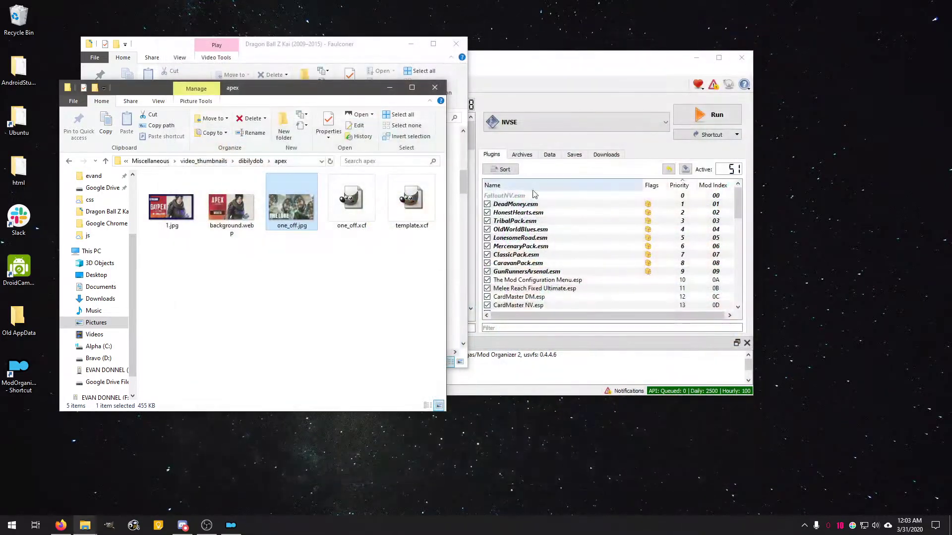
# Step: Peek into the borderlands folder, then go back up to video_thumbnails
pyautogui.press('BackSpace')
pyautogui.doubleClick(245, 206)
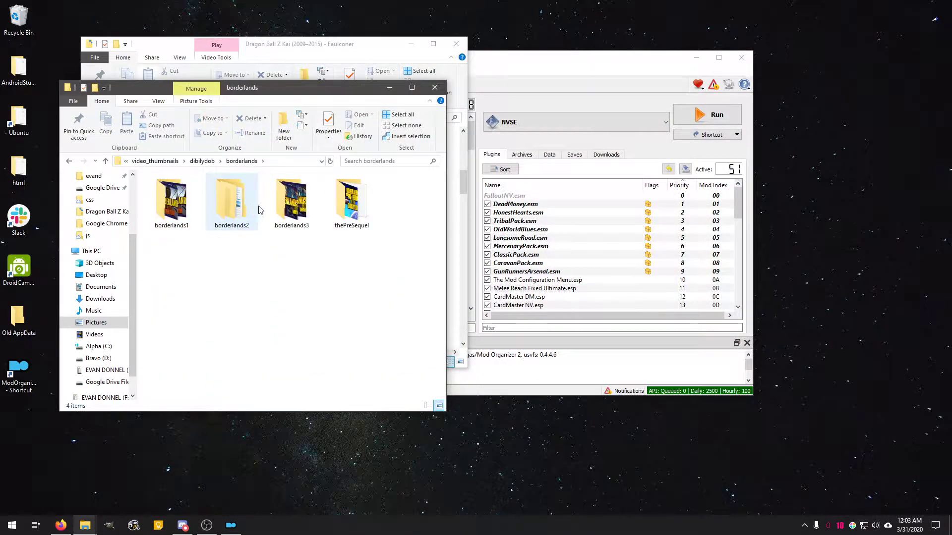
pyautogui.press('BackSpace')
pyautogui.press('BackSpace')
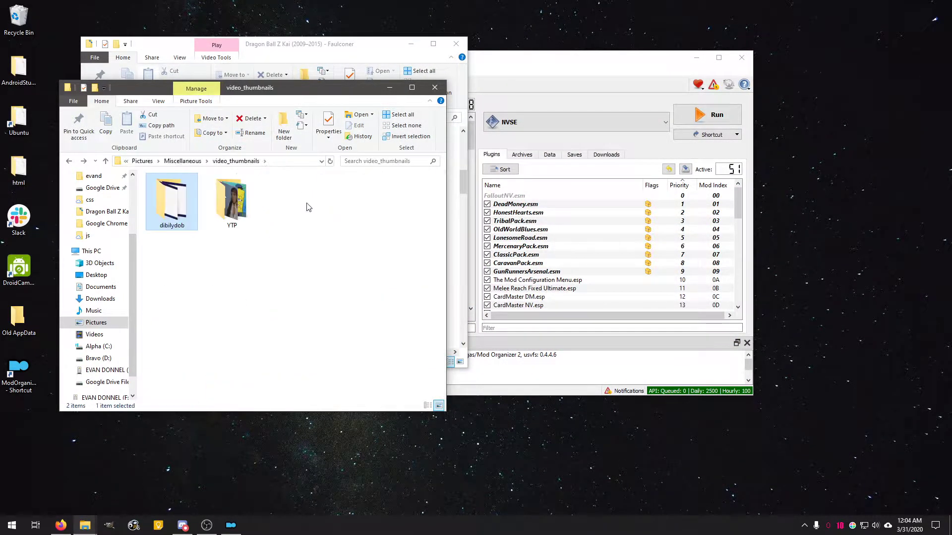
pyautogui.press('BackSpace')
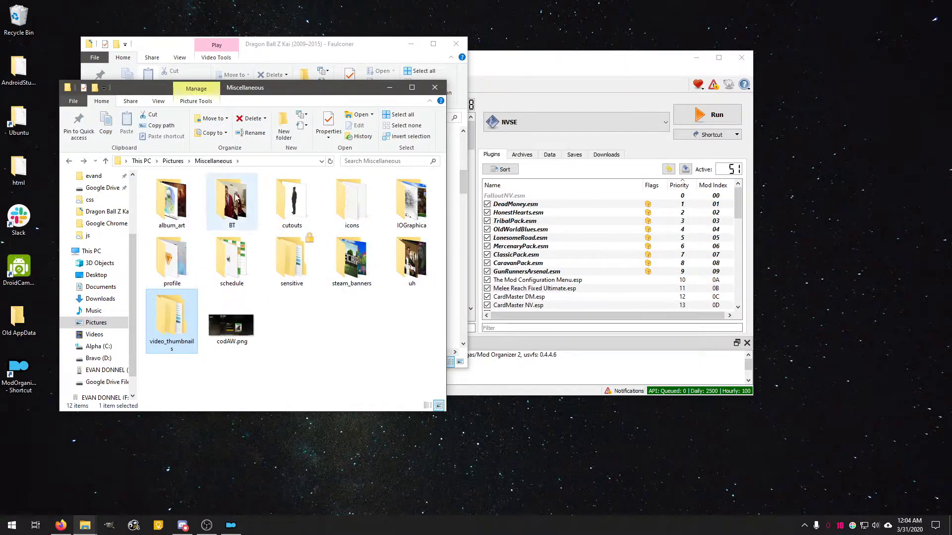
# Step: Look into the Albums folder in Pictures and the Backups folder in Documents
pyautogui.press('BackSpace')
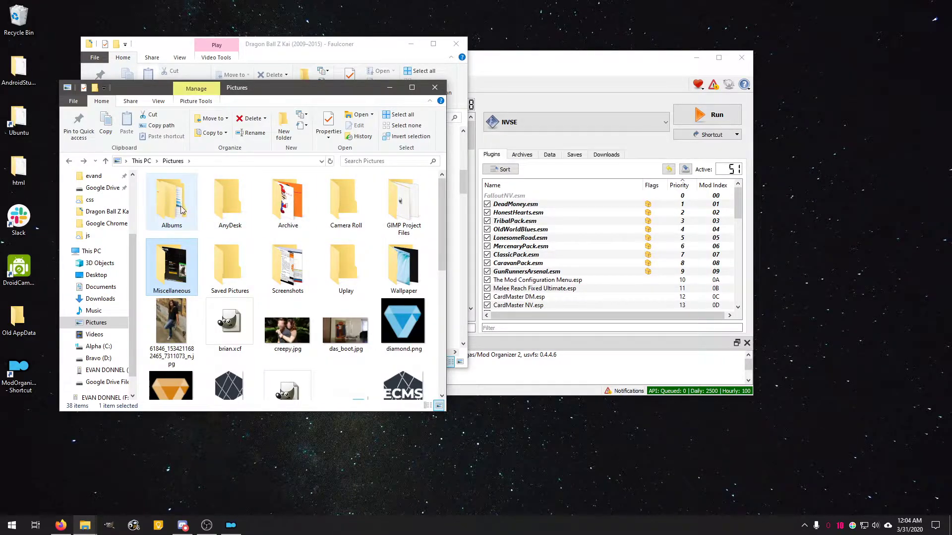
pyautogui.doubleClick(164, 203)
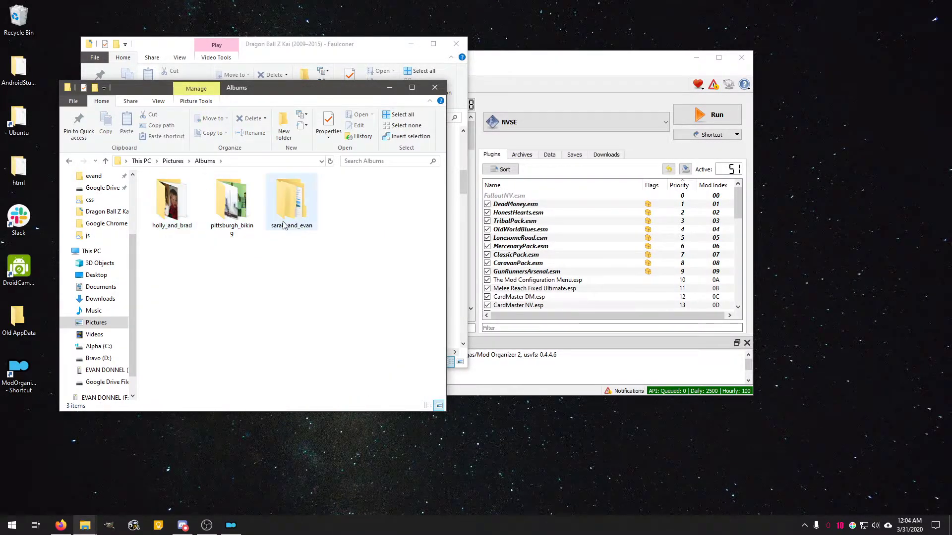
pyautogui.press('BackSpace')
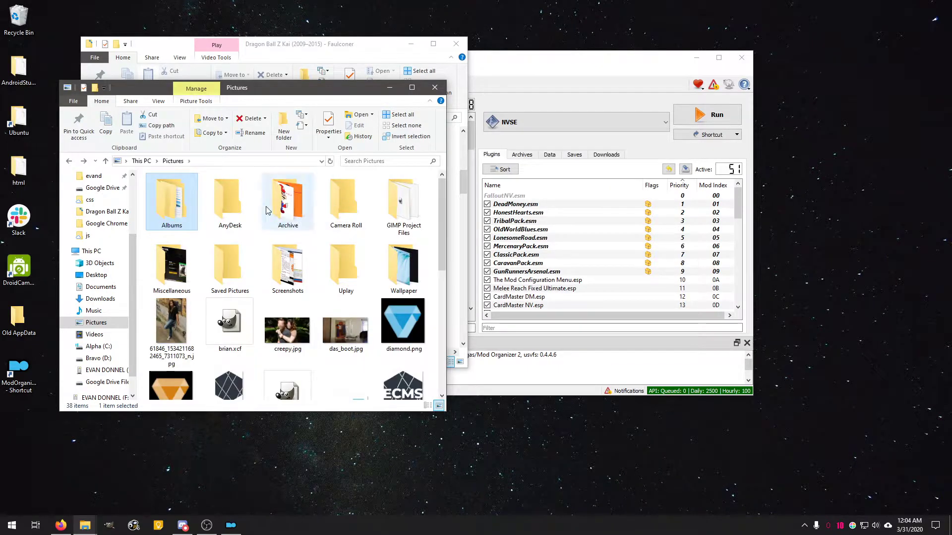
pyautogui.click(100, 287)
pyautogui.moveTo(100, 287)
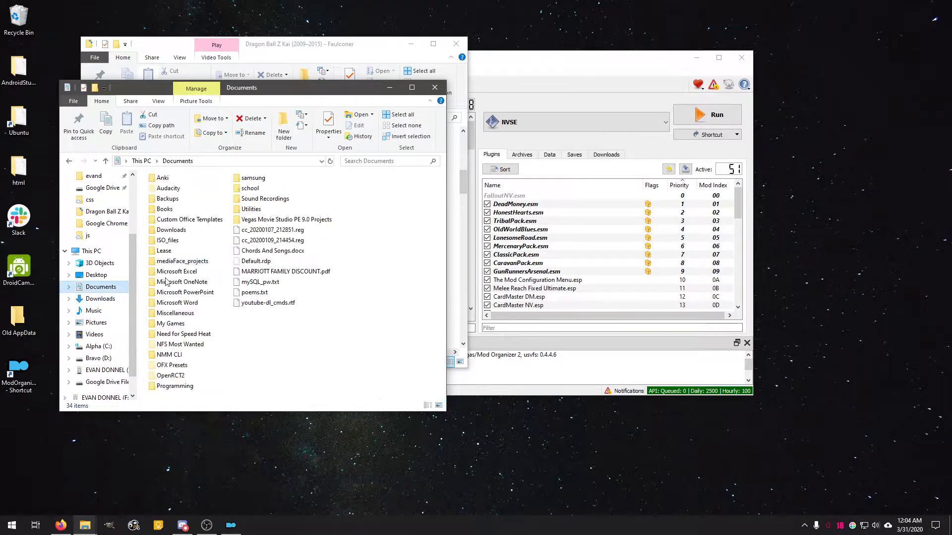
pyautogui.doubleClick(186, 201)
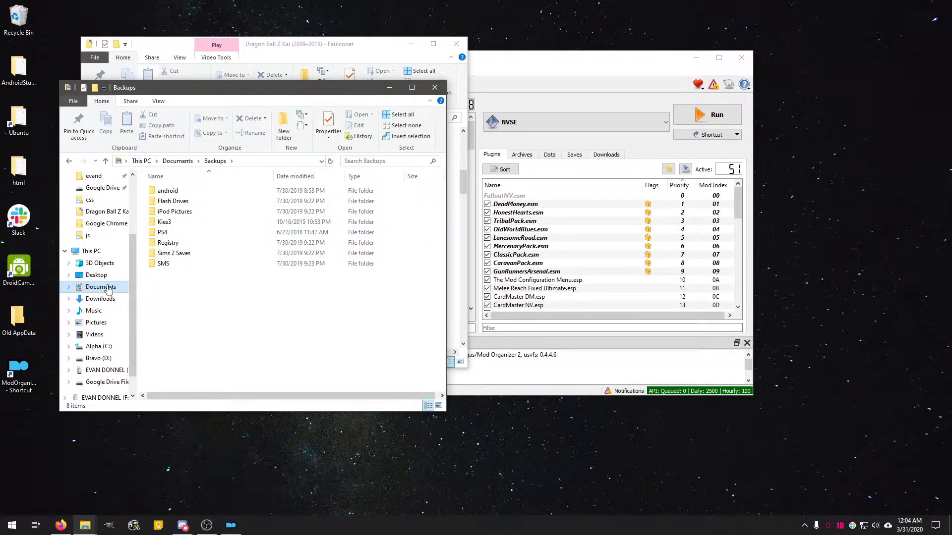
pyautogui.click(106, 290)
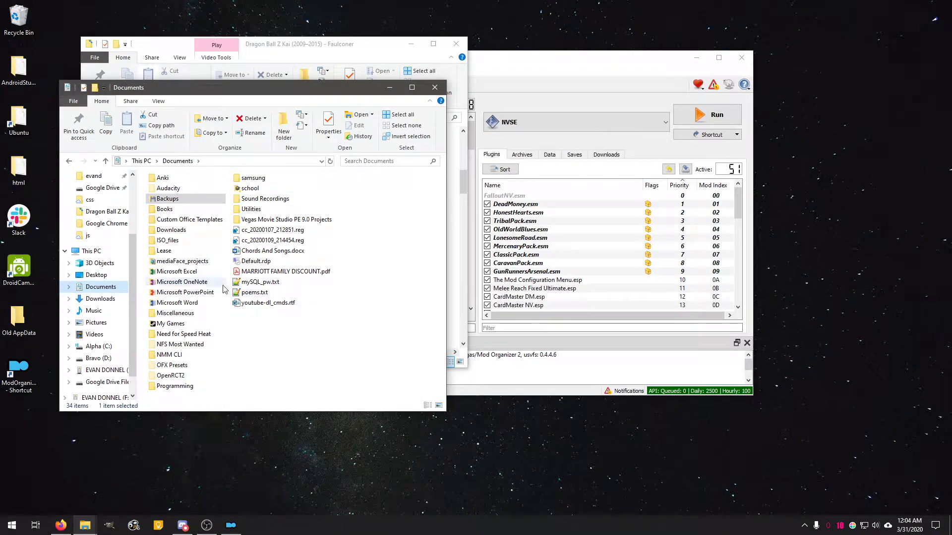
# Step: Look into the Miscellaneous and NMM CLI folders, returning to Documents each time
pyautogui.doubleClick(193, 314)
pyautogui.hotkey('alt', 'Left')
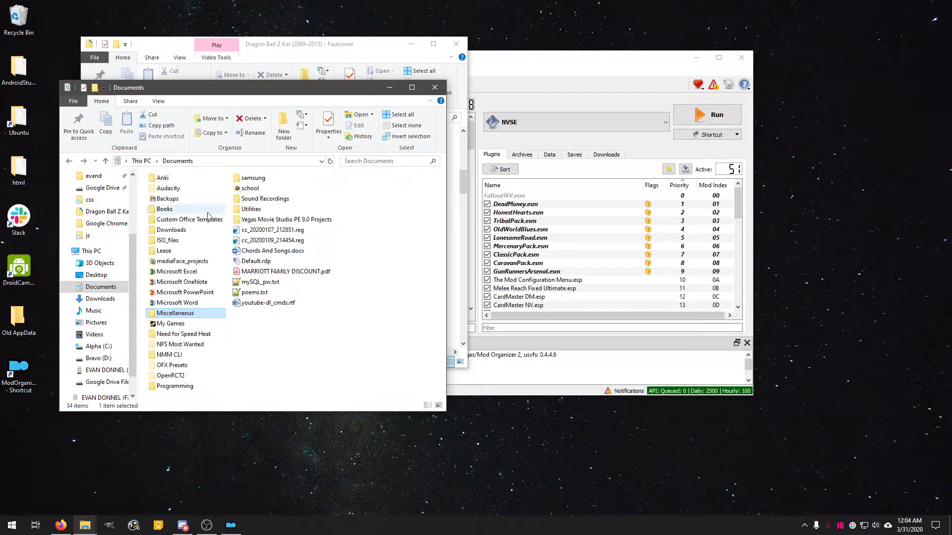
pyautogui.doubleClick(166, 355)
pyautogui.hotkey('alt', 'Left')
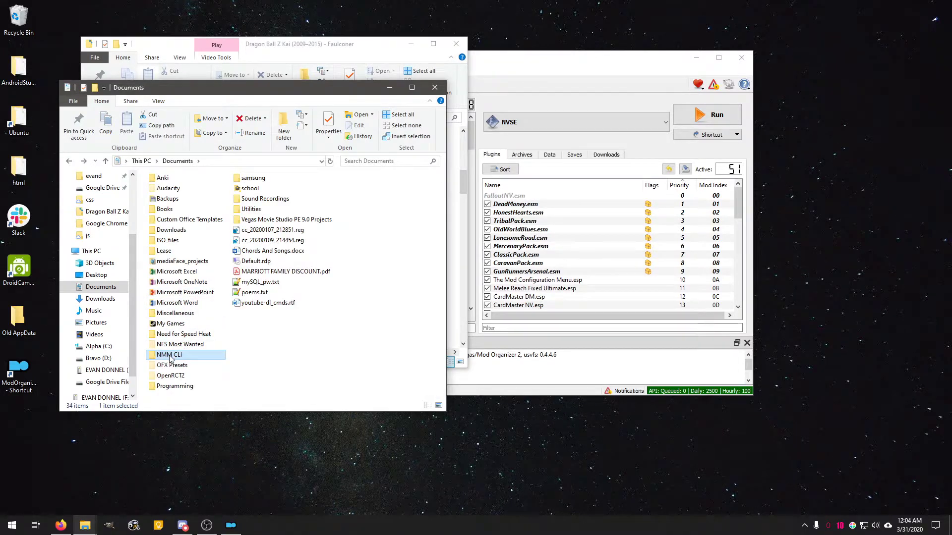
pyautogui.rightClick(170, 356)
# Step: Set the NMM CLI folder to Hidden, applying it to its subfolders and files
pyautogui.click(188, 351)
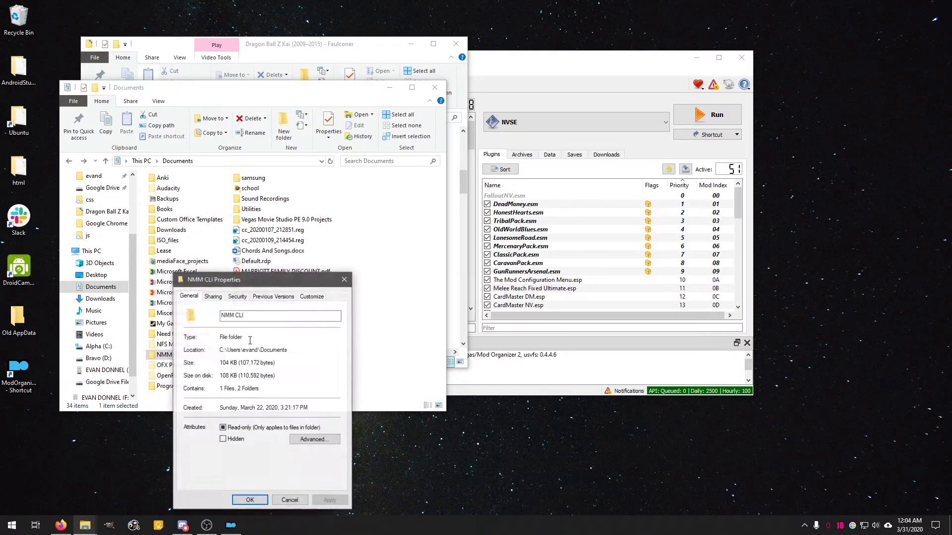
pyautogui.click(236, 439)
pyautogui.click(250, 500)
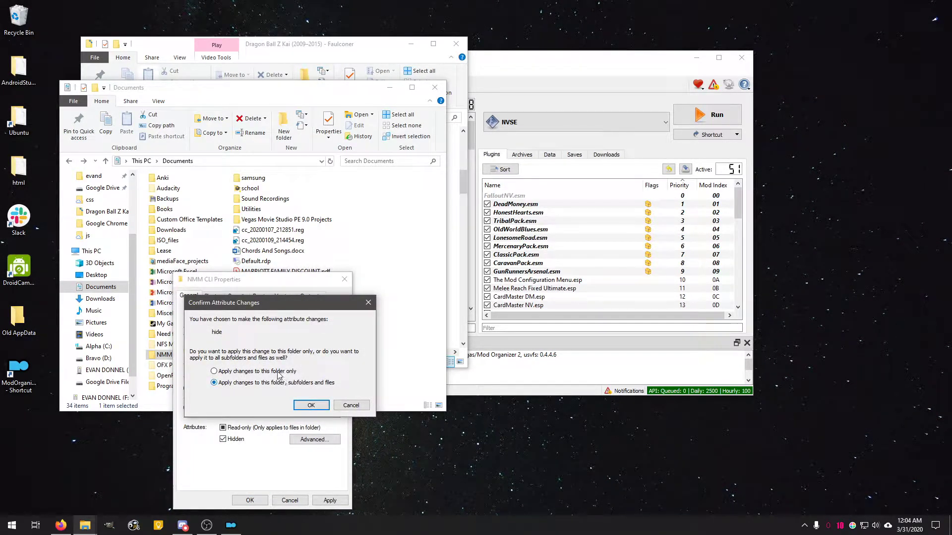
pyautogui.click(312, 406)
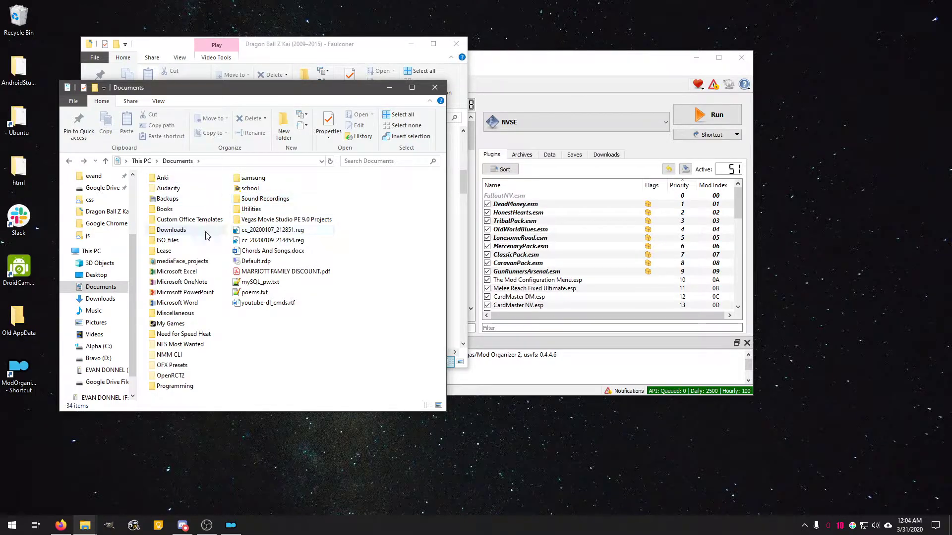
# Step: Search the Documents folder for a person's name
pyautogui.click(389, 162)
pyautogui.write('Evan')
pyautogui.write('s folder')
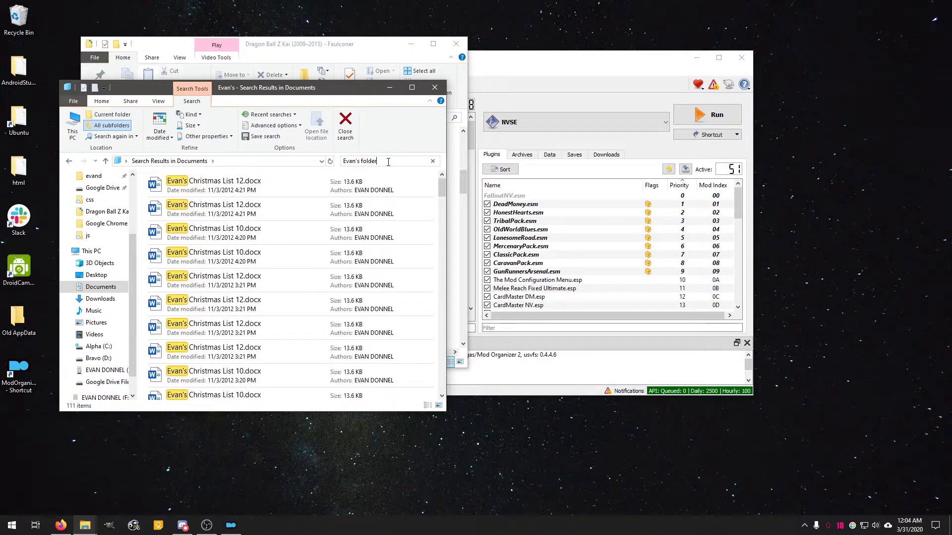
# Step: Go to the Bravo (D:) drive and into the documents backup's personal folder
pyautogui.scroll(-3, 333, 246)
pyautogui.scroll(5, 334, 245)
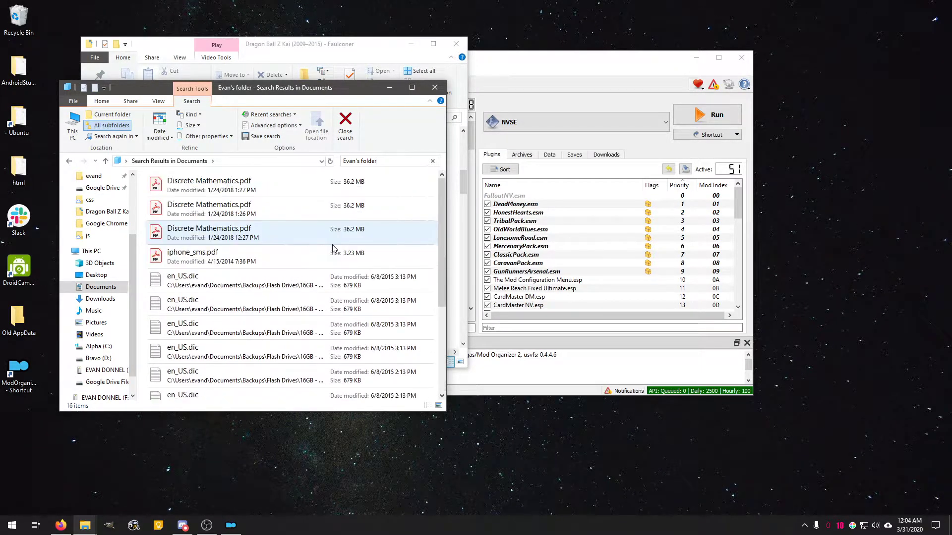
pyautogui.click(97, 360)
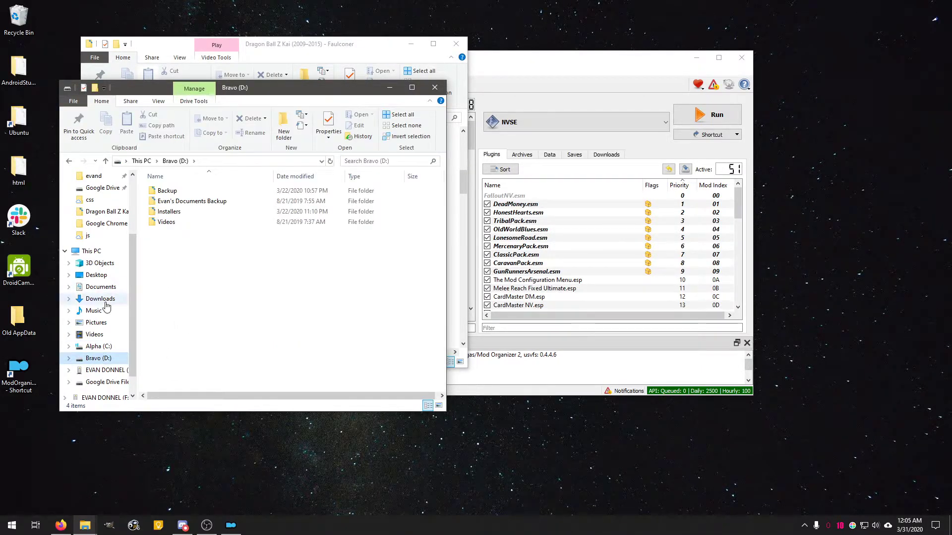
pyautogui.doubleClick(198, 202)
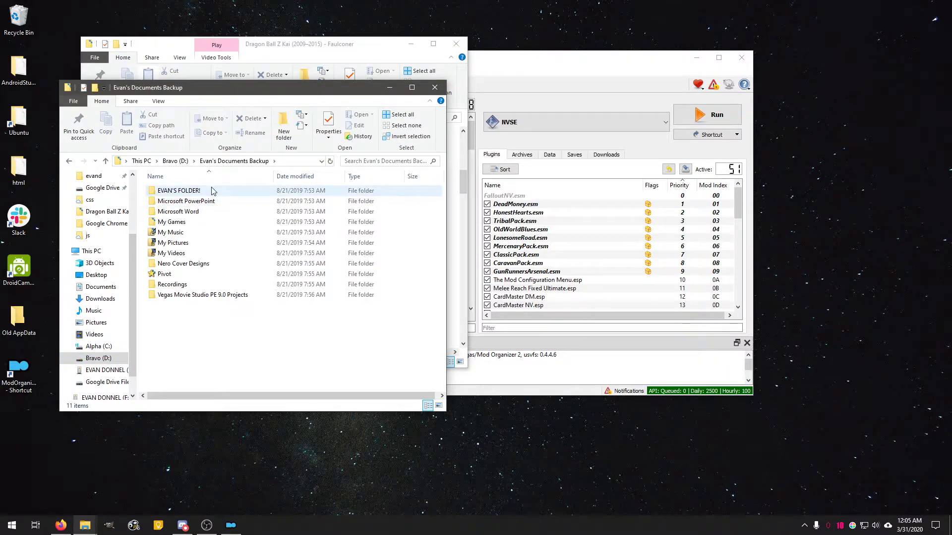
pyautogui.doubleClick(212, 191)
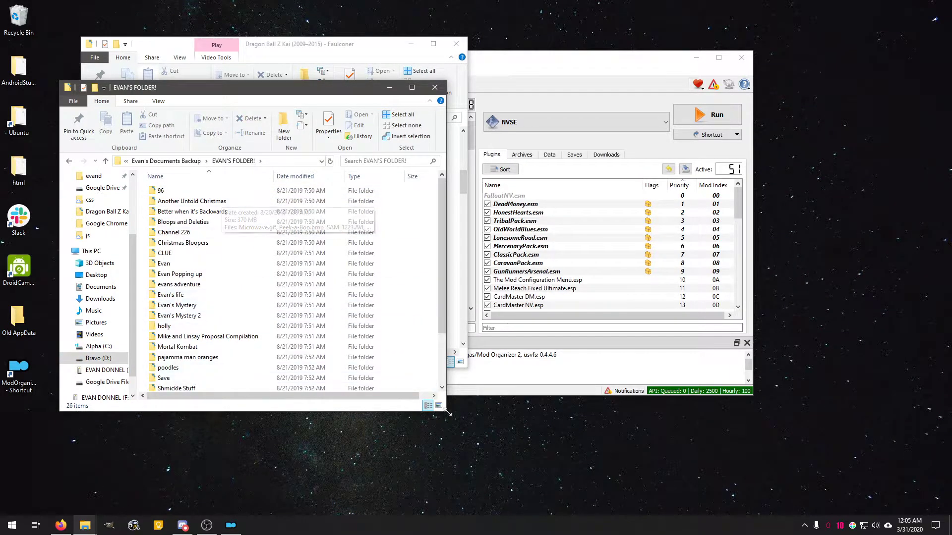
pyautogui.moveTo(448, 412); pyautogui.dragTo(533, 438)
pyautogui.scroll(-1, 245, 422)
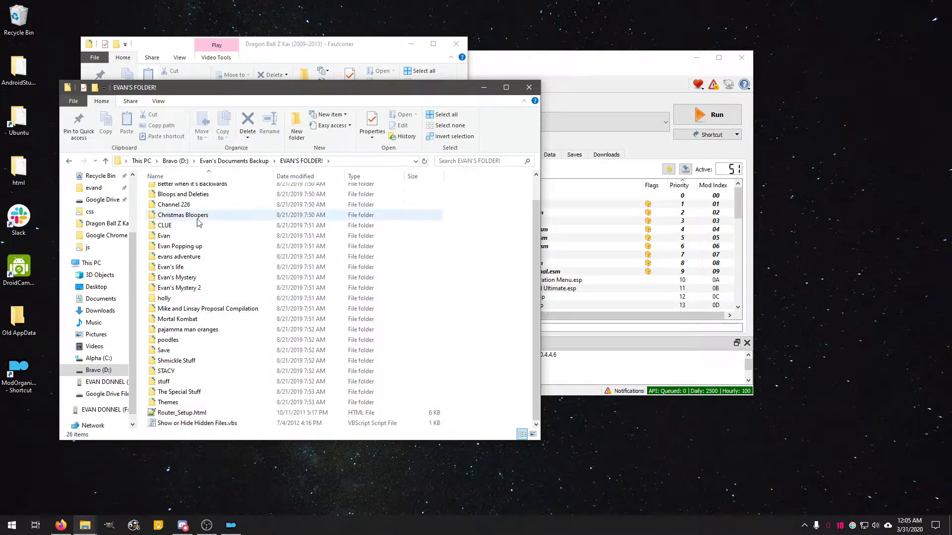
pyautogui.scroll(1, 198, 215)
# Step: Check the biome and Desert folders, then open Chile.pptx from the Microsoft PowerPoint folder
pyautogui.click(212, 264)
pyautogui.doubleClick(212, 264)
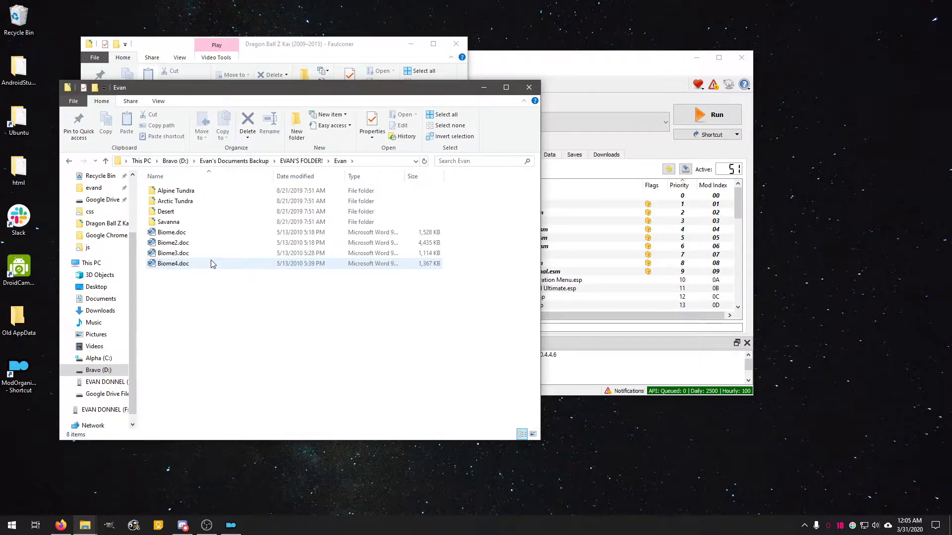
pyautogui.doubleClick(195, 212)
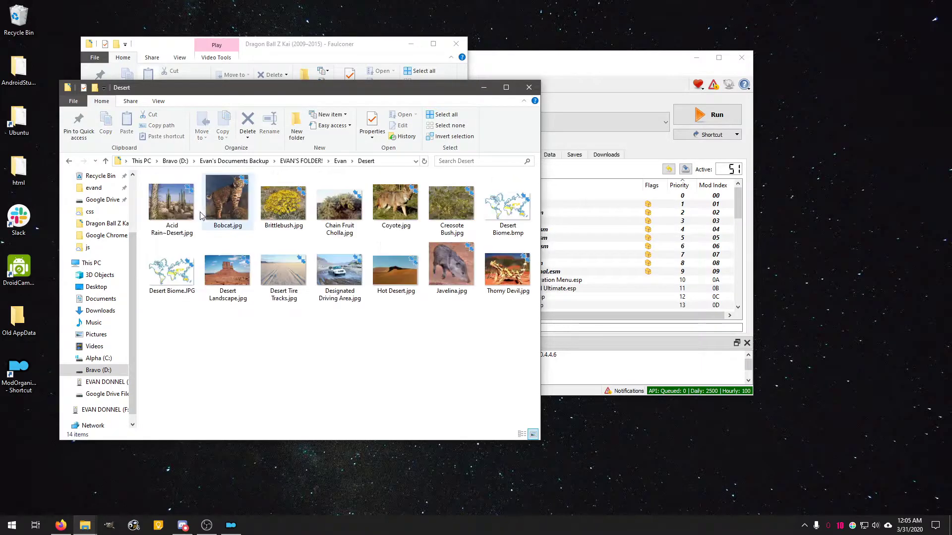
pyautogui.press('BackSpace')
pyautogui.press('BackSpace')
pyautogui.doubleClick(227, 263)
pyautogui.press('BackSpace')
pyautogui.press('BackSpace')
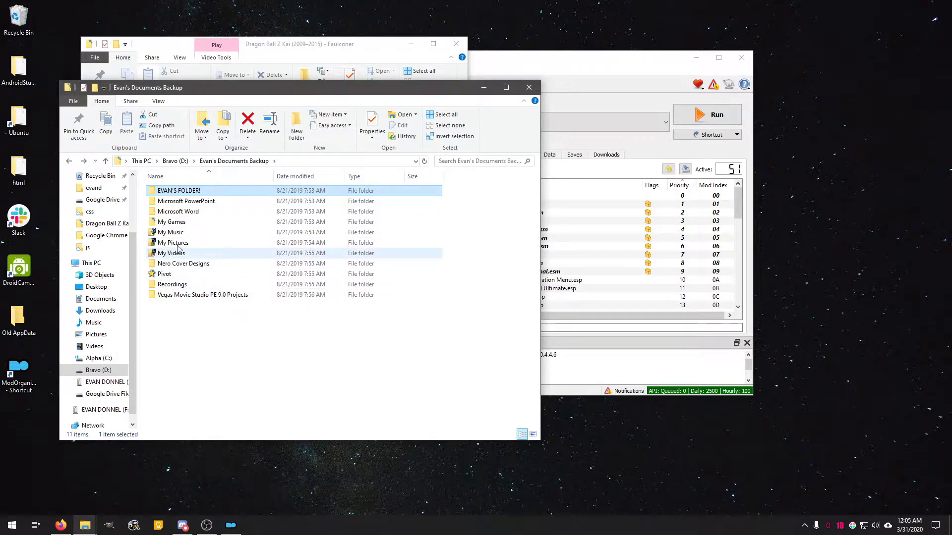
pyautogui.doubleClick(218, 201)
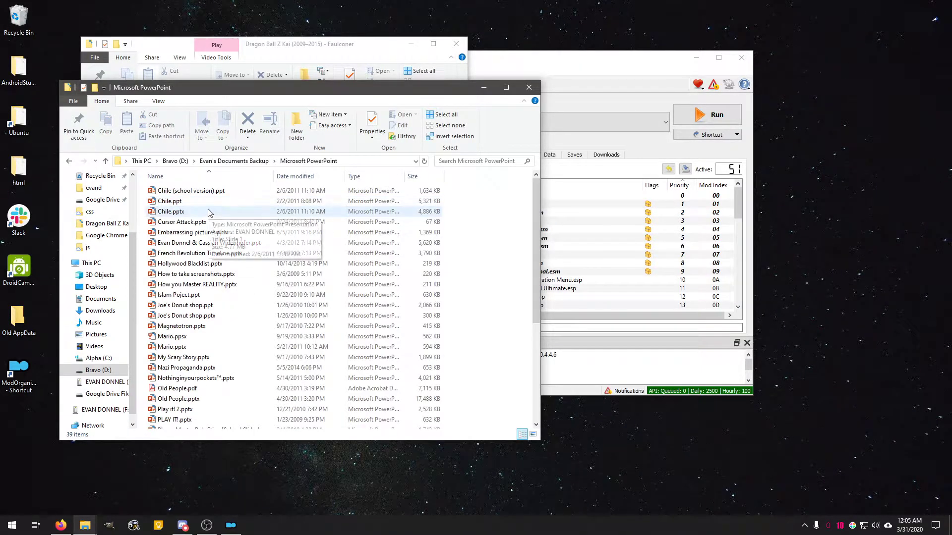
pyautogui.moveTo(170, 200)
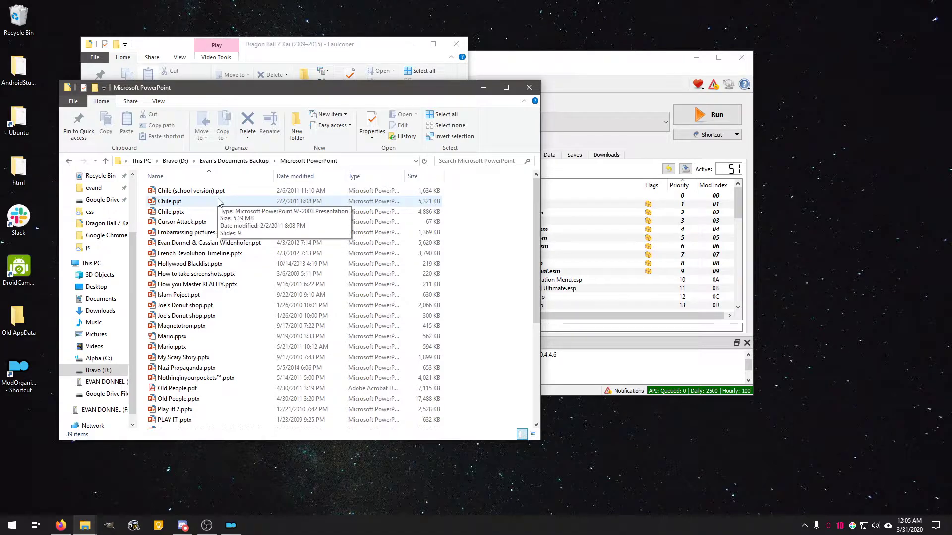
pyautogui.doubleClick(211, 211)
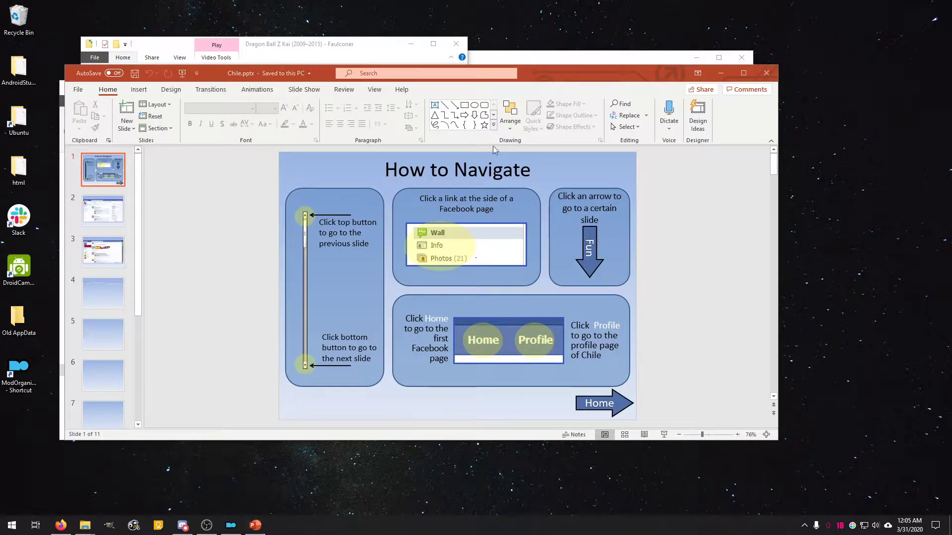
# Step: Maximize the Chile.pptx window and start the slide show from slide 1
pyautogui.moveTo(567, 74); pyautogui.dragTo(609, 4)
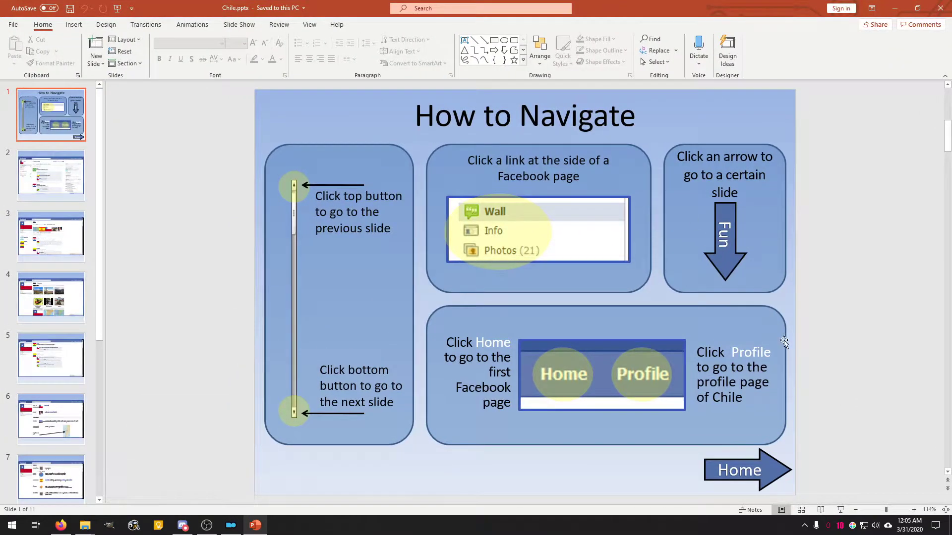
pyautogui.click(841, 510)
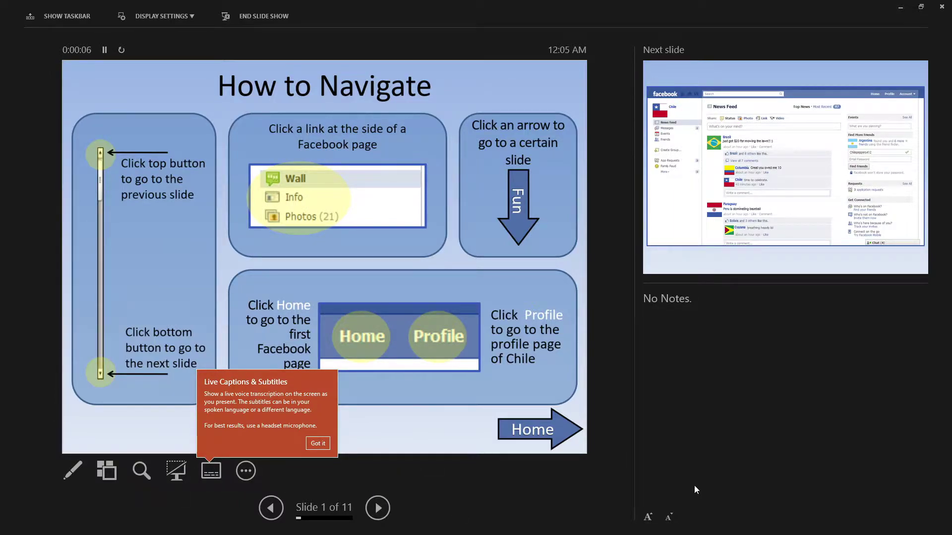
pyautogui.click(163, 16)
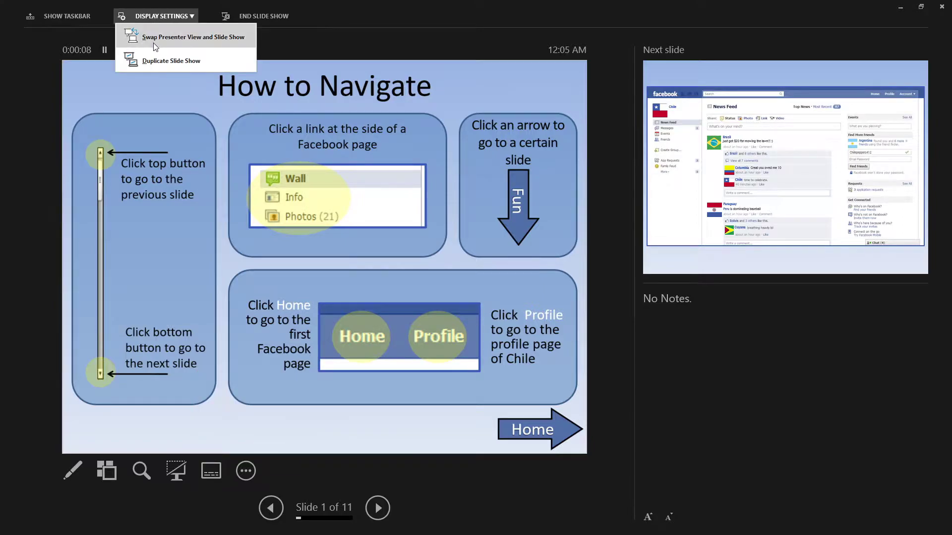
# Step: Show the Chile deck full-screen and follow the News Feed, profile and wall-scroll links
pyautogui.click(148, 57)
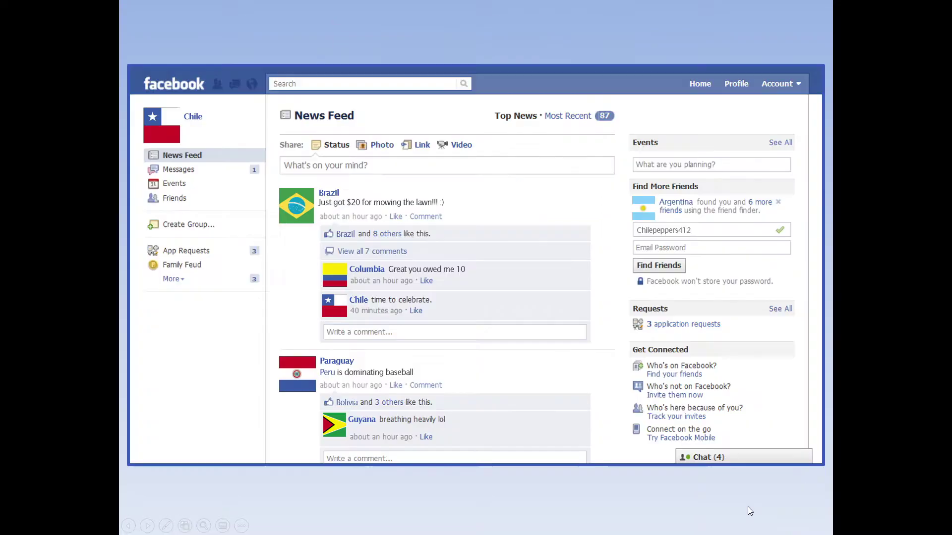
pyautogui.click(748, 511)
pyautogui.click(740, 85)
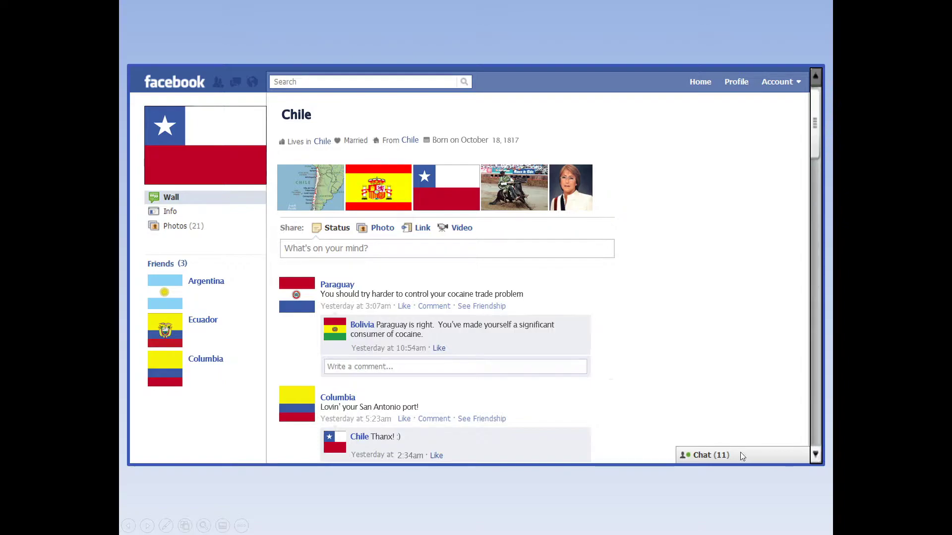
pyautogui.click(820, 461)
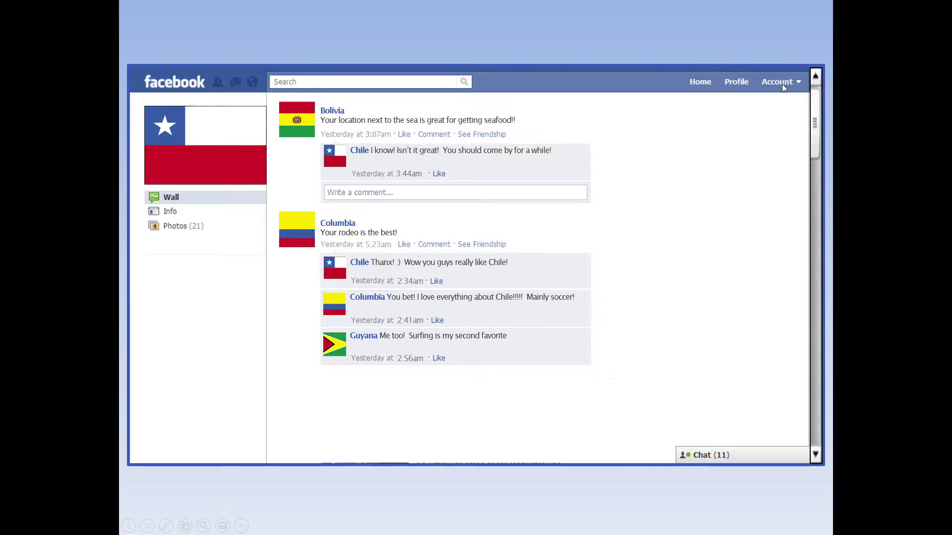
pyautogui.click(815, 75)
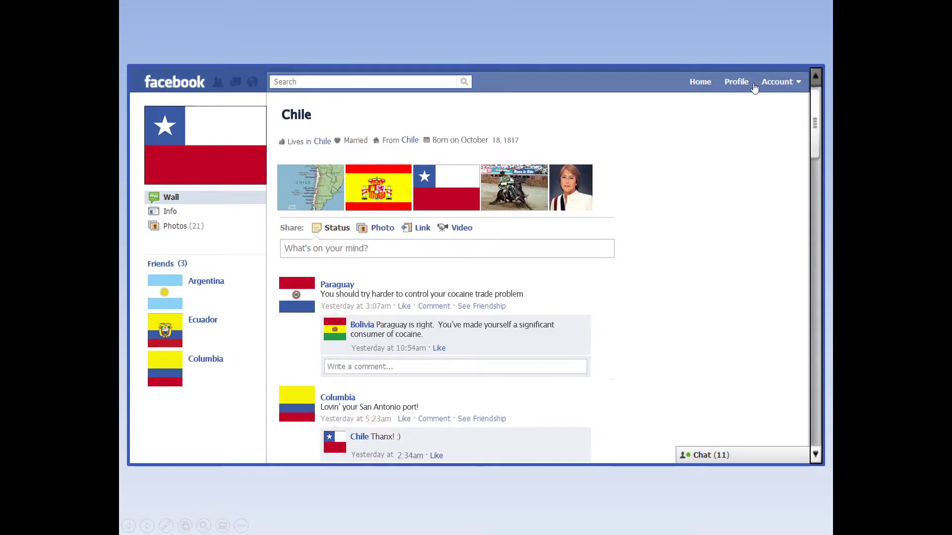
# Step: Jump between the News Feed, Photos, Wall and Info slides via the mock profile links
pyautogui.click(699, 84)
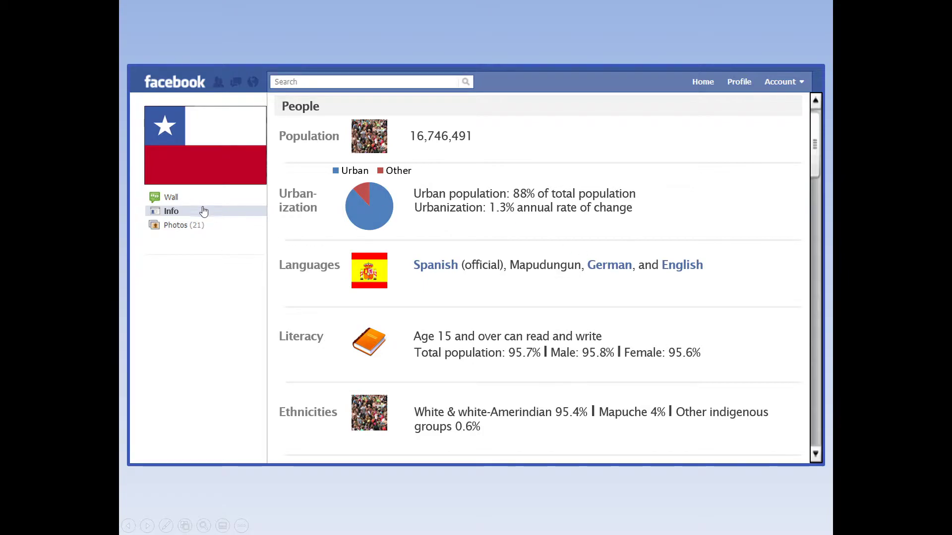
pyautogui.click(183, 226)
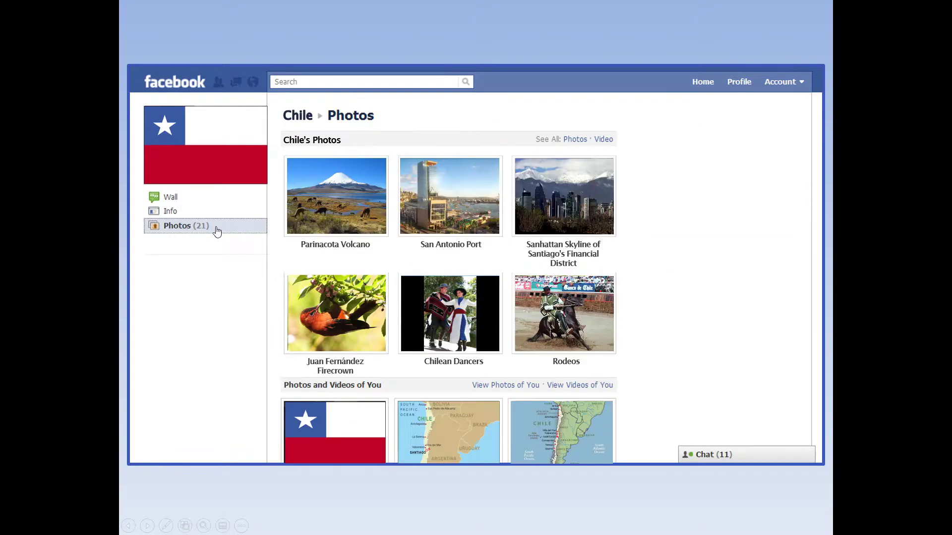
pyautogui.click(171, 214)
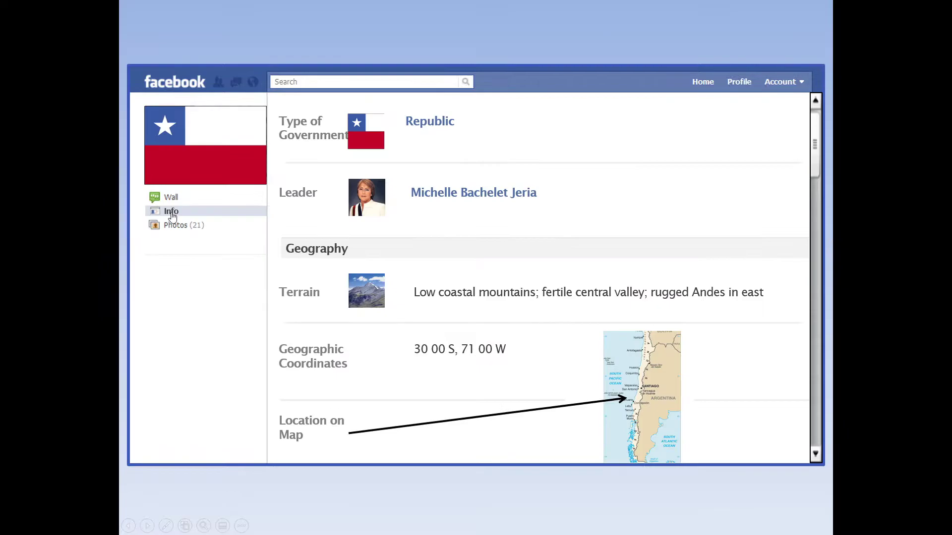
pyautogui.click(180, 222)
pyautogui.click(181, 213)
pyautogui.click(179, 225)
pyautogui.click(194, 198)
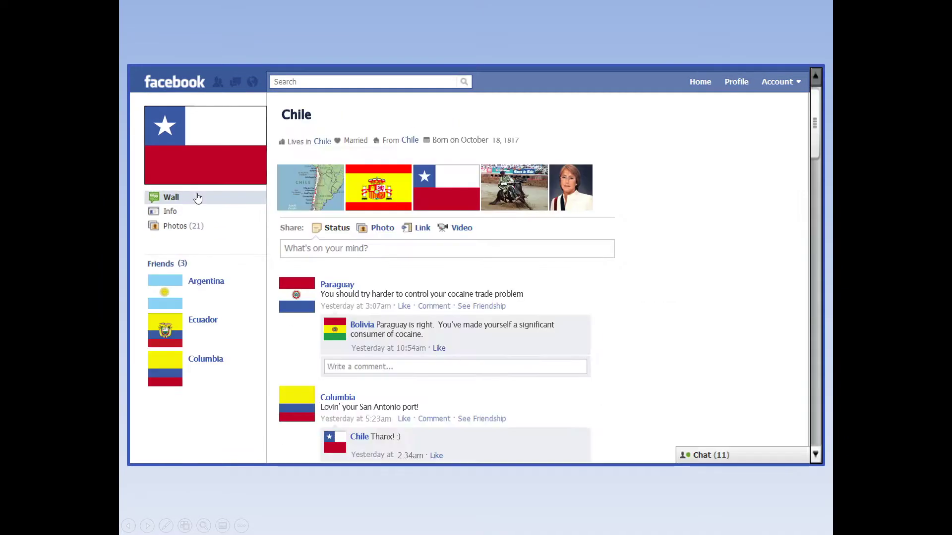
pyautogui.click(174, 217)
pyautogui.click(175, 226)
pyautogui.click(179, 215)
pyautogui.click(180, 226)
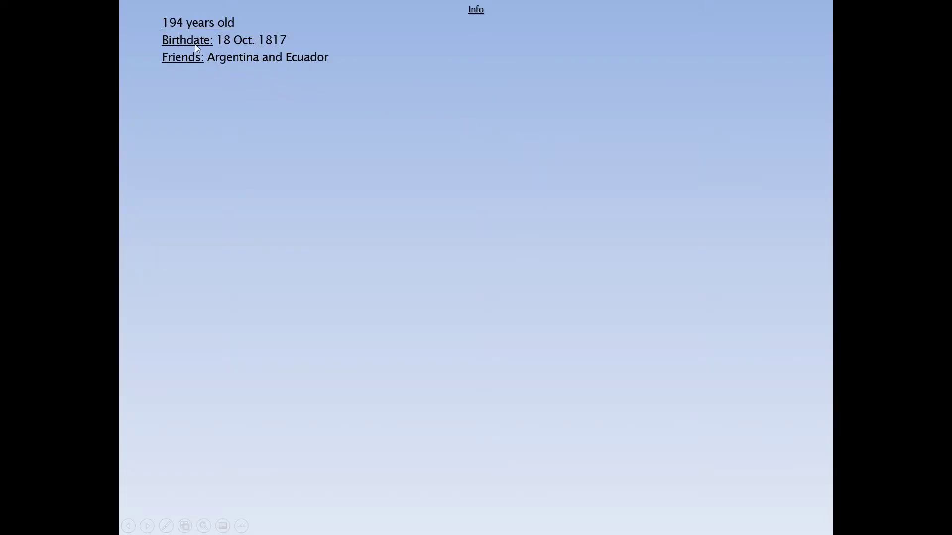
# Step: Advance to the Pictures collage slide and end the slide show
pyautogui.click(307, 47)
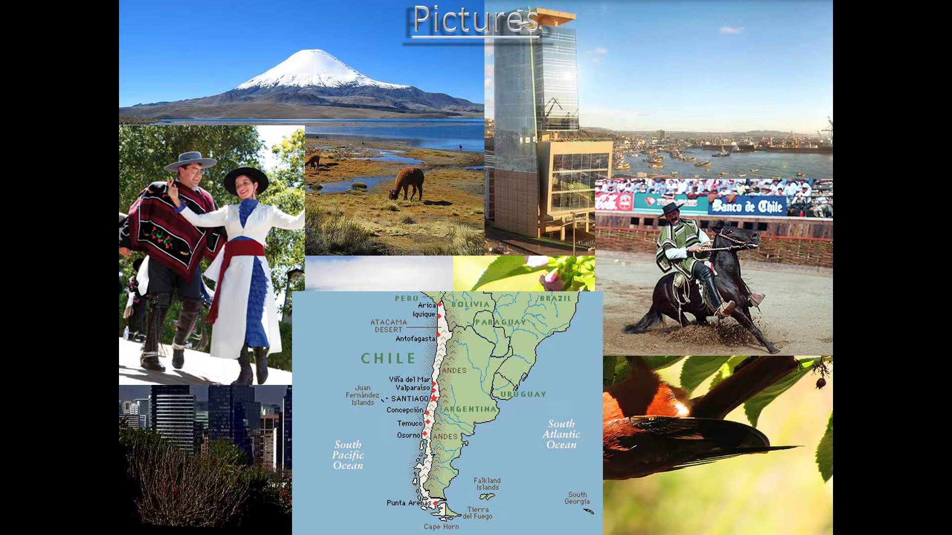
pyautogui.click(493, 35)
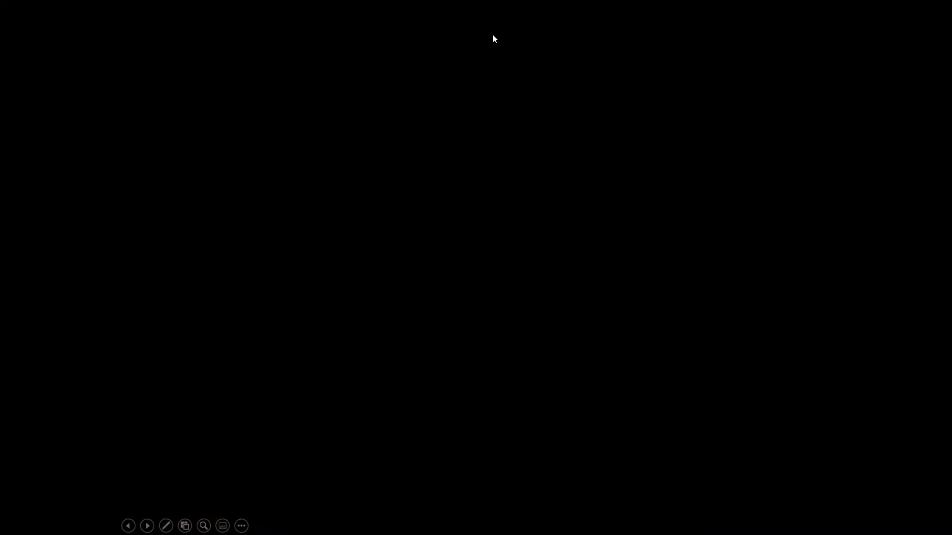
pyautogui.click(492, 34)
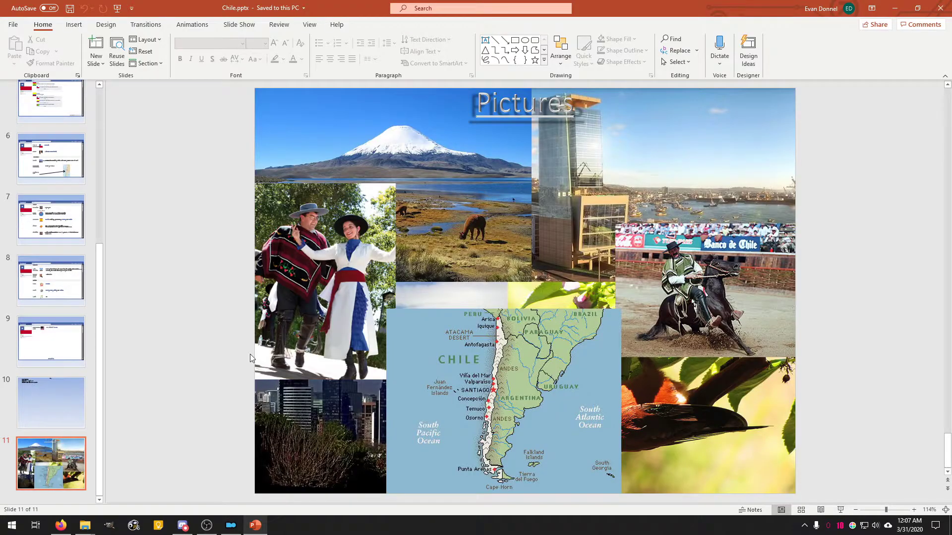
# Step: Close Chile.pptx, open Chile (school version).ppt, nudge slide 7's picture, then close without saving
pyautogui.click(941, 8)
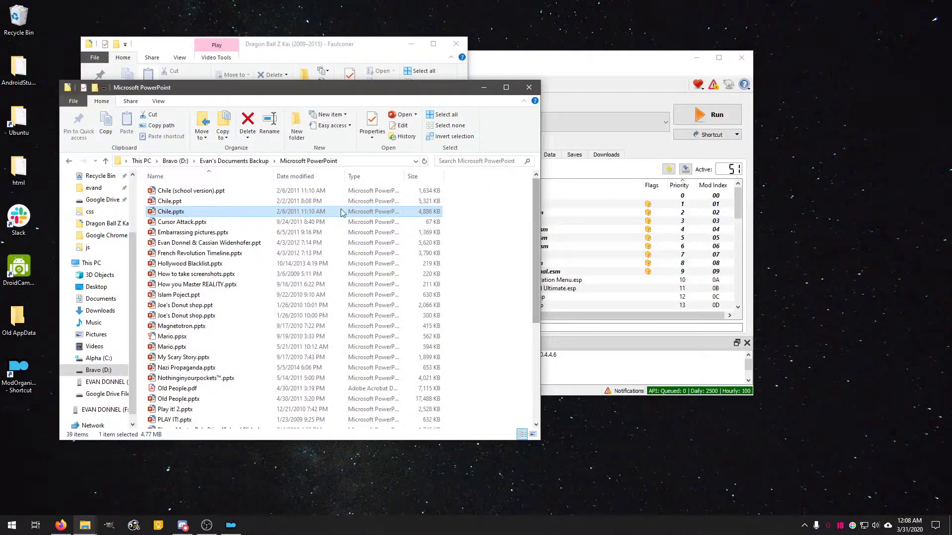
pyautogui.doubleClick(209, 192)
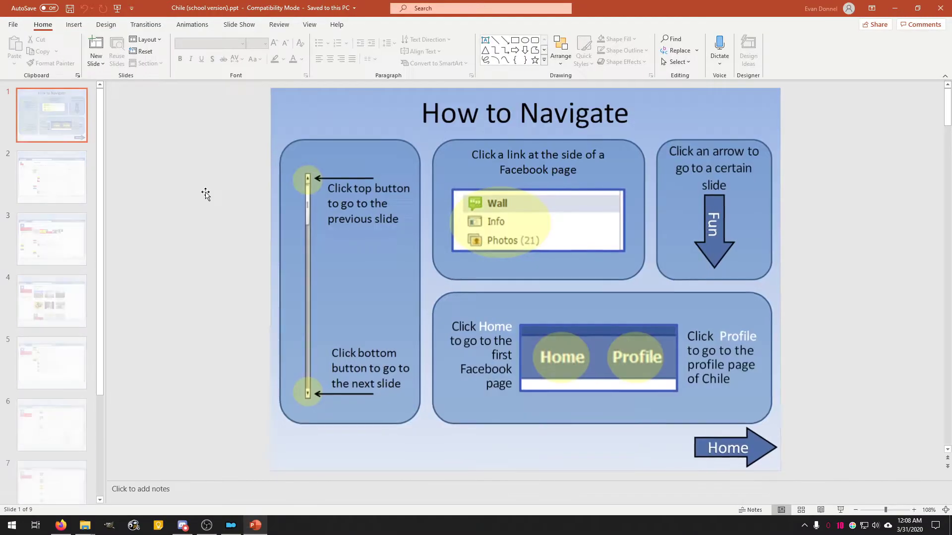
pyautogui.scroll(-3, 73, 293)
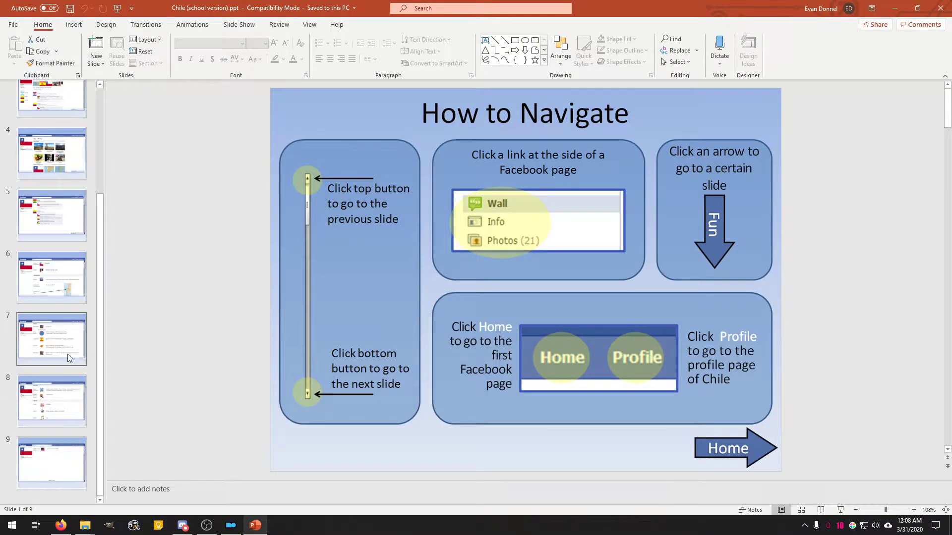
pyautogui.click(74, 342)
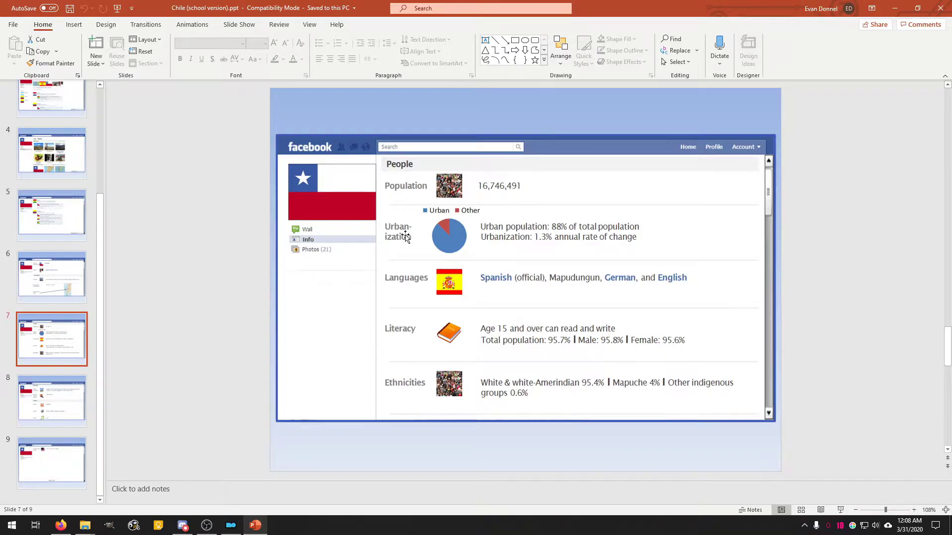
pyautogui.moveTo(445, 256)
pyautogui.mouseDown()
pyautogui.moveTo(406, 244)
pyautogui.moveTo(525, 276)
pyautogui.mouseUp()
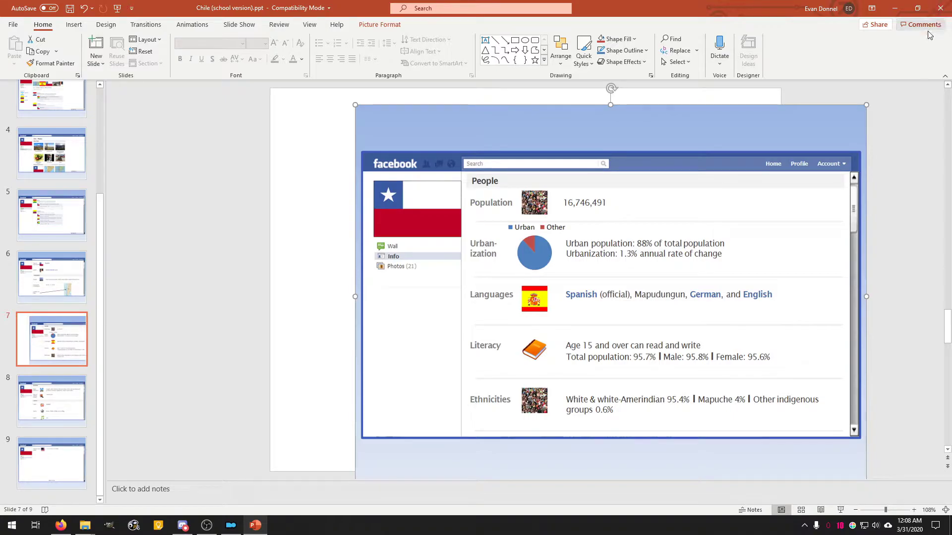
pyautogui.click(940, 8)
pyautogui.click(476, 275)
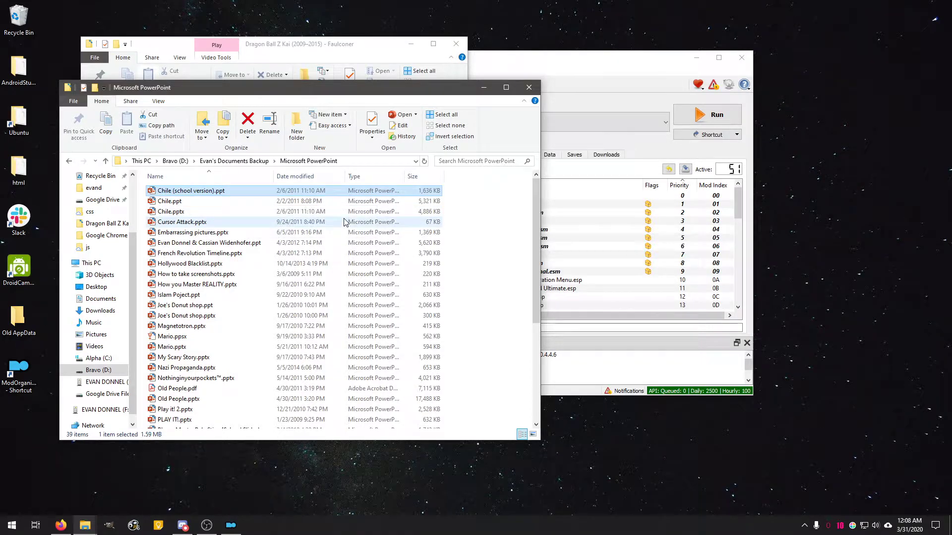
# Step: Open Cursor Attack.pptx, present both slides as a duplicated full-screen show, then close it
pyautogui.doubleClick(231, 222)
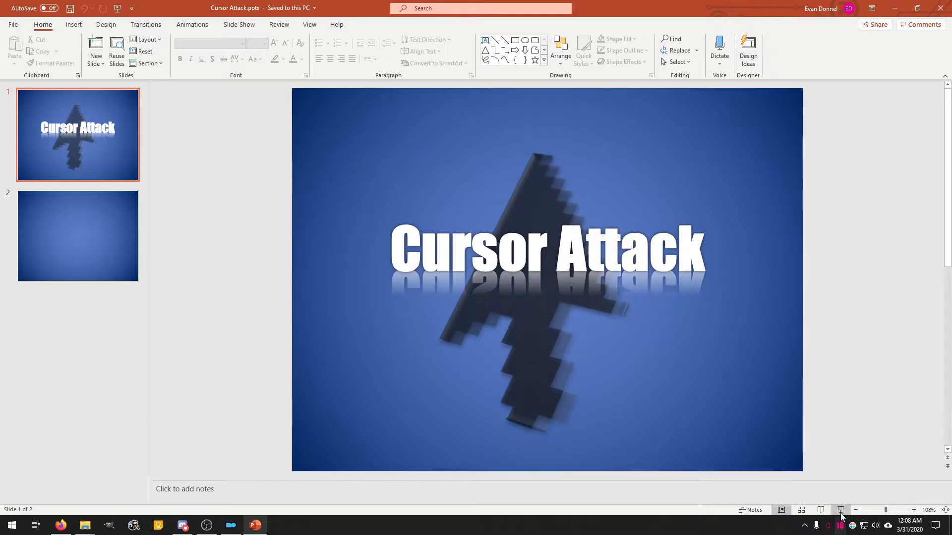
pyautogui.click(840, 510)
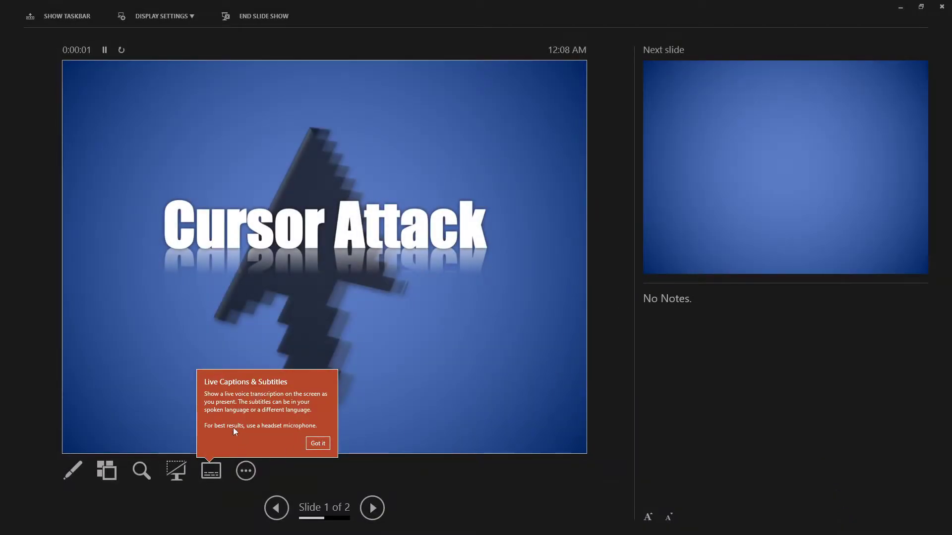
pyautogui.click(161, 16)
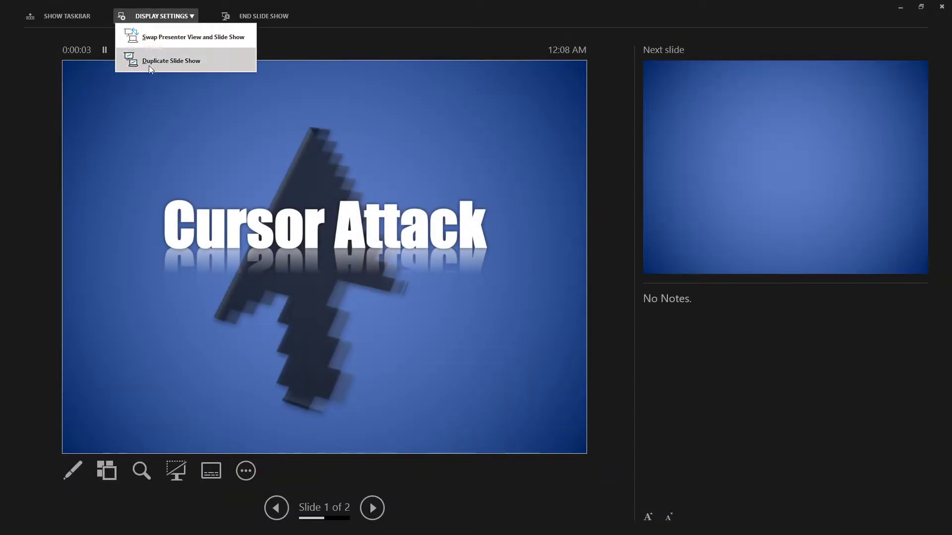
pyautogui.click(167, 44)
pyautogui.click(328, 140)
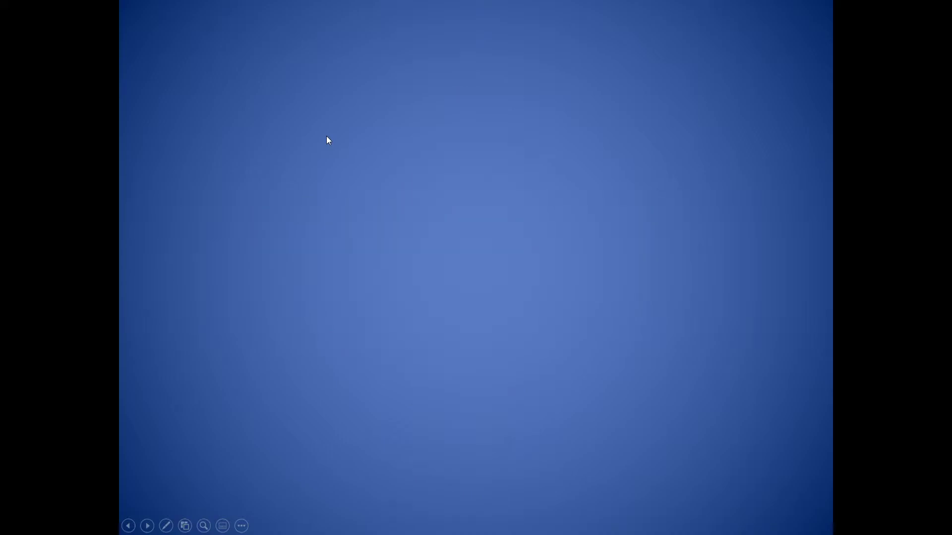
pyautogui.click(791, 236)
pyautogui.click(790, 236)
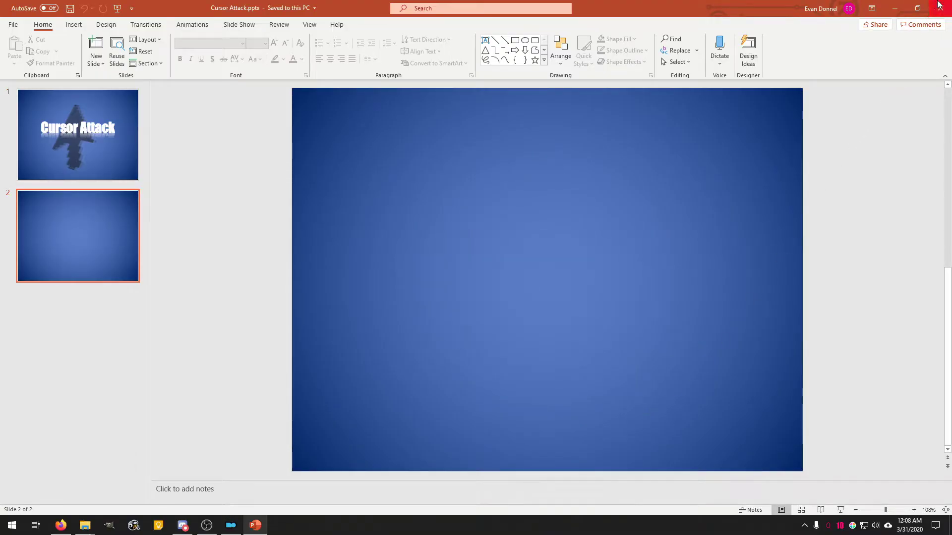
pyautogui.click(941, 8)
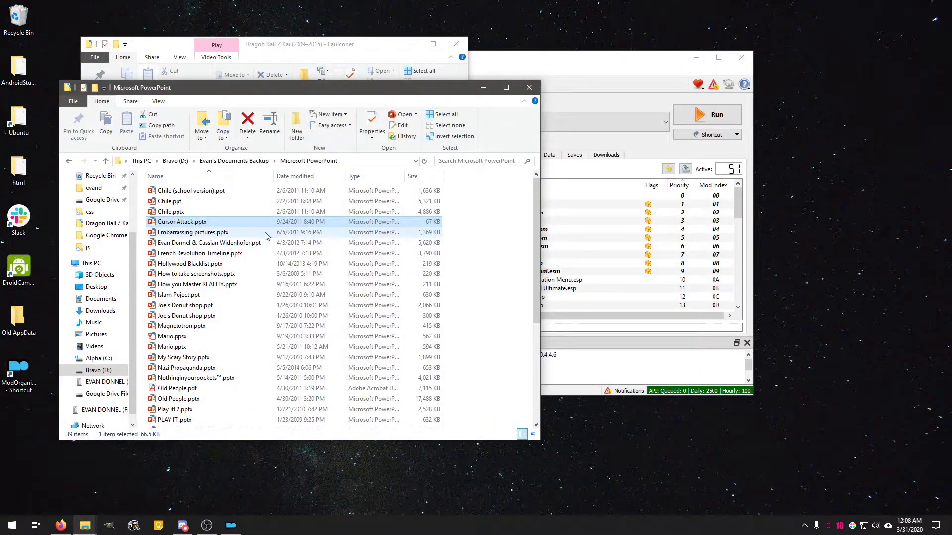
# Step: Open the authors' French Revolution Timeline .ppt and view slides 2 through 4
pyautogui.click(247, 244)
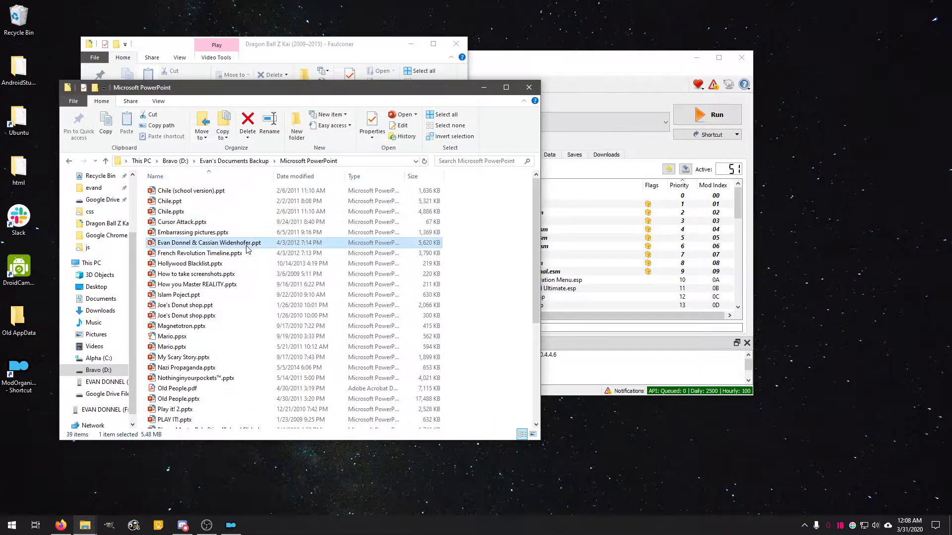
pyautogui.moveTo(209, 243)
pyautogui.doubleClick(216, 246)
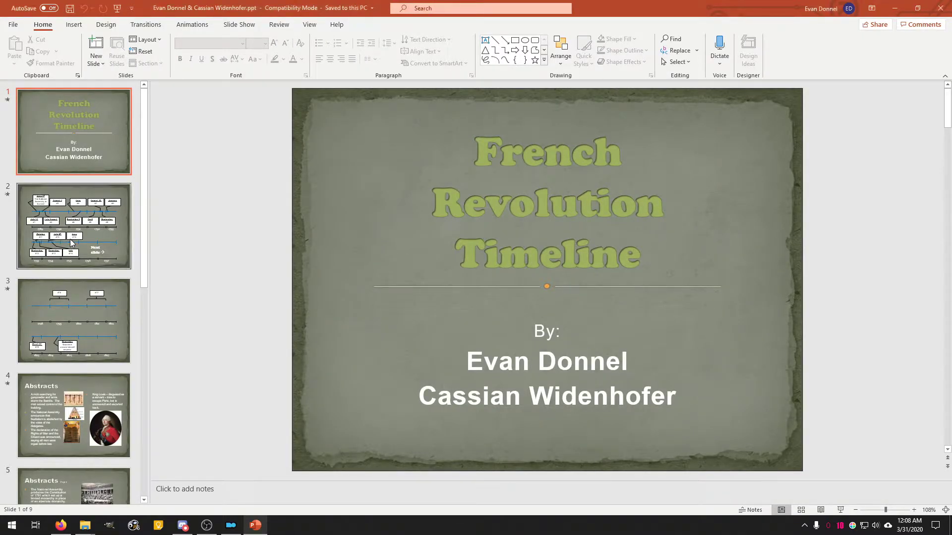
pyautogui.click(80, 222)
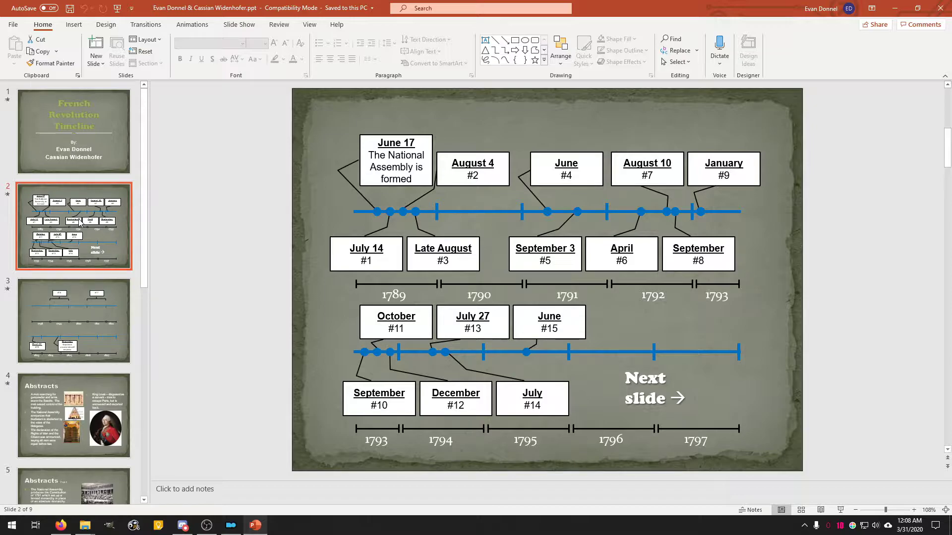
pyautogui.press('Down')
pyautogui.press('Up')
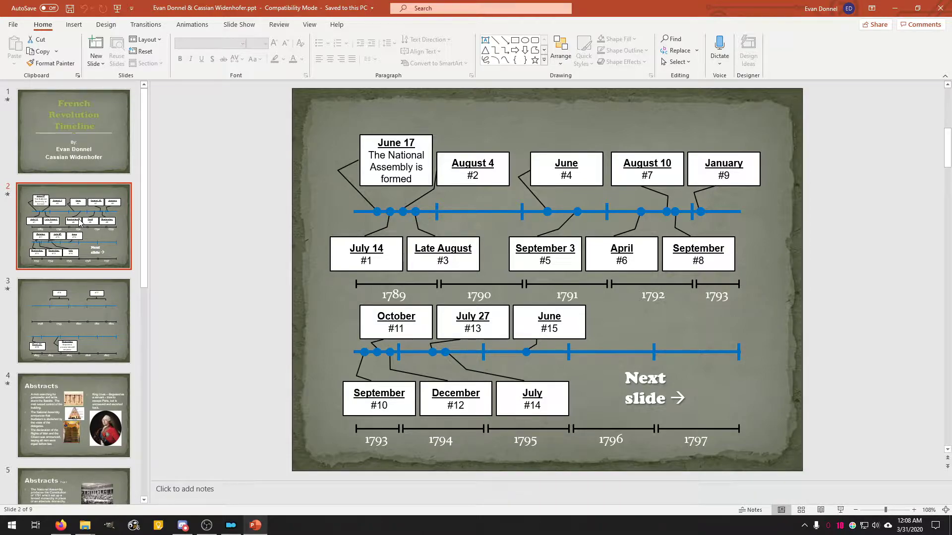
pyautogui.press('Down')
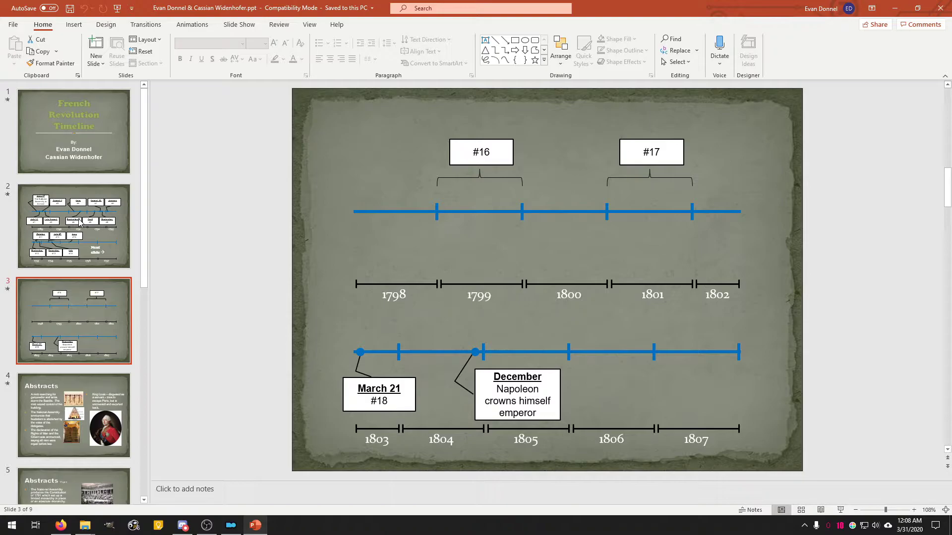
pyautogui.press('Down')
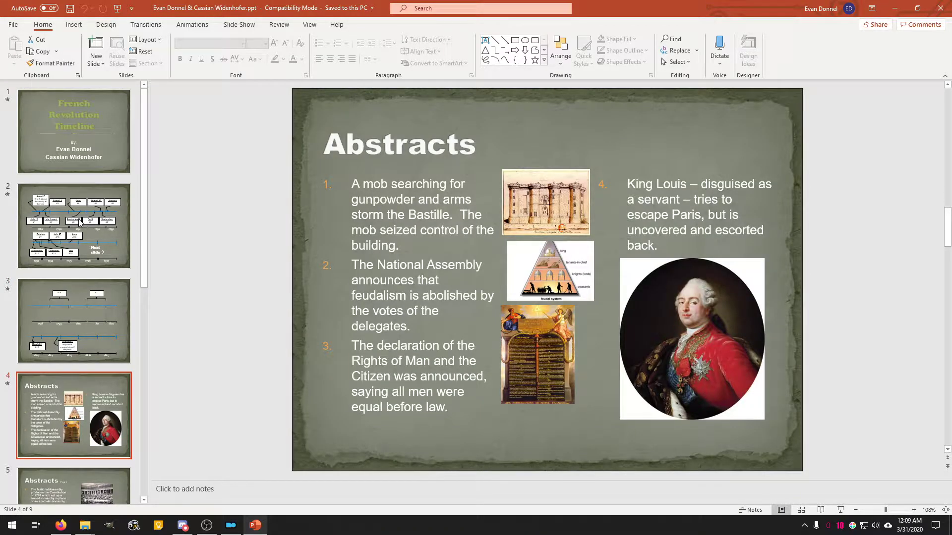
# Step: Page on to the last slide, 9, then close the .ppt copy
pyautogui.press('Down')
pyautogui.press('Down')
pyautogui.press('Down')
pyautogui.press('Down')
pyautogui.press('Down')
pyautogui.press('Up')
pyautogui.press('Up')
pyautogui.press('Up')
pyautogui.press('Up')
pyautogui.press('Up')
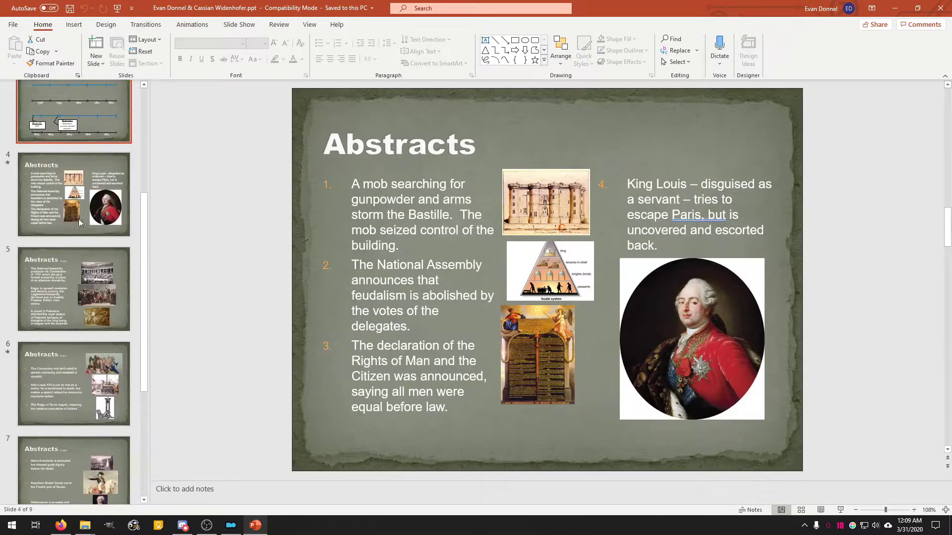
pyautogui.press('Down')
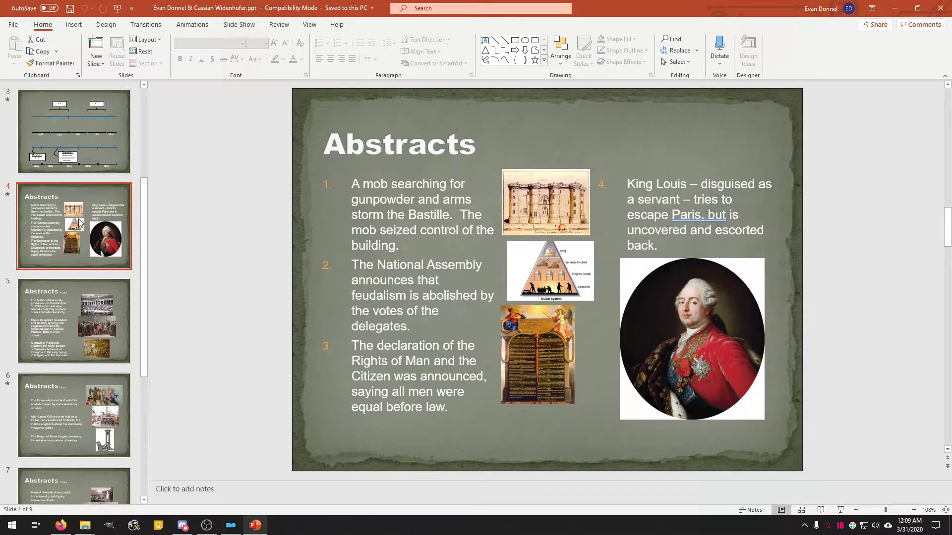
pyautogui.press('Down')
pyautogui.press('Down')
pyautogui.press('Down')
pyautogui.press('Down')
pyautogui.press('Down')
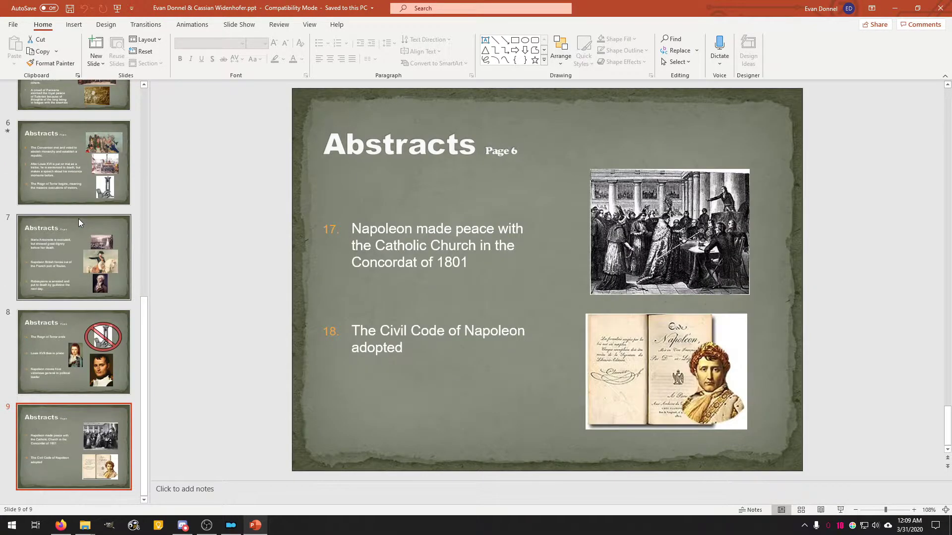
pyautogui.click(942, 4)
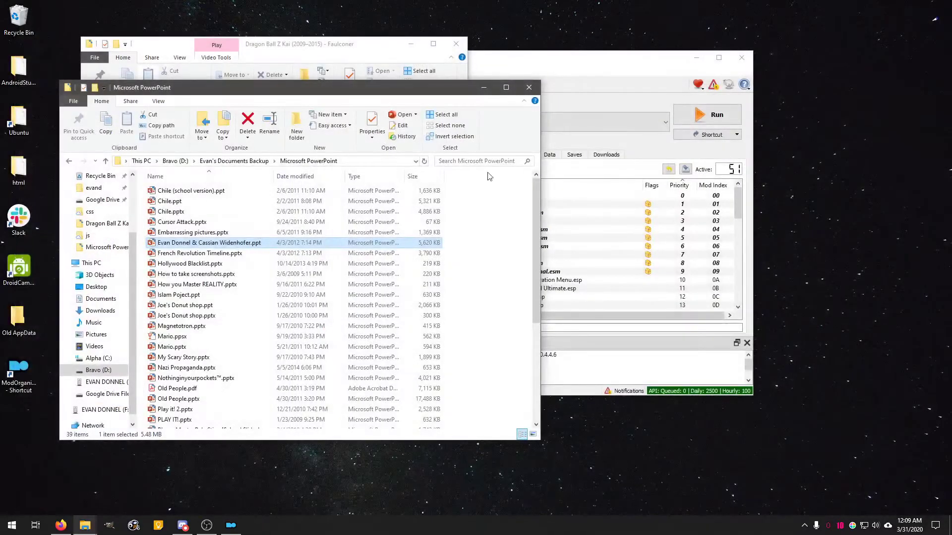
# Step: Open French Revolution Timeline.pptx, glance at slide 2 and the title slide, then close it
pyautogui.doubleClick(216, 254)
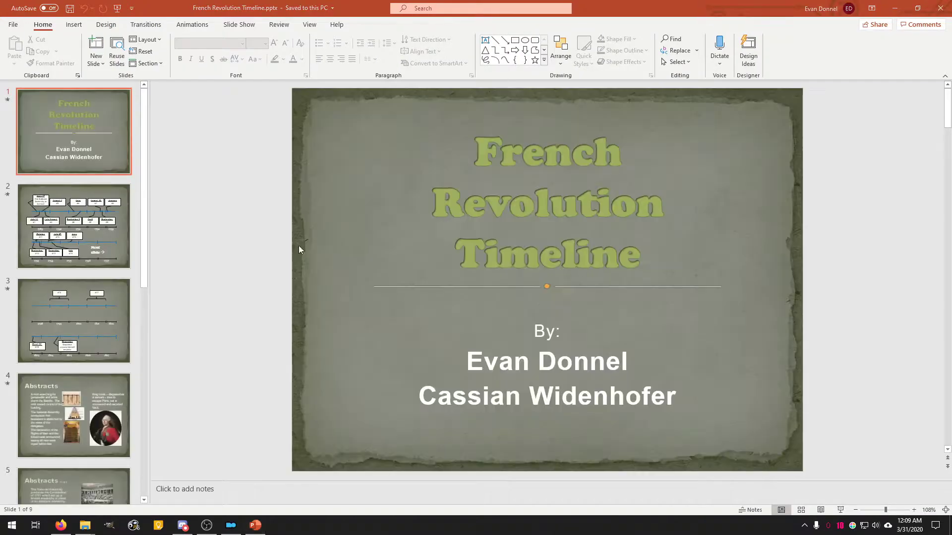
pyautogui.click(73, 226)
pyautogui.click(73, 131)
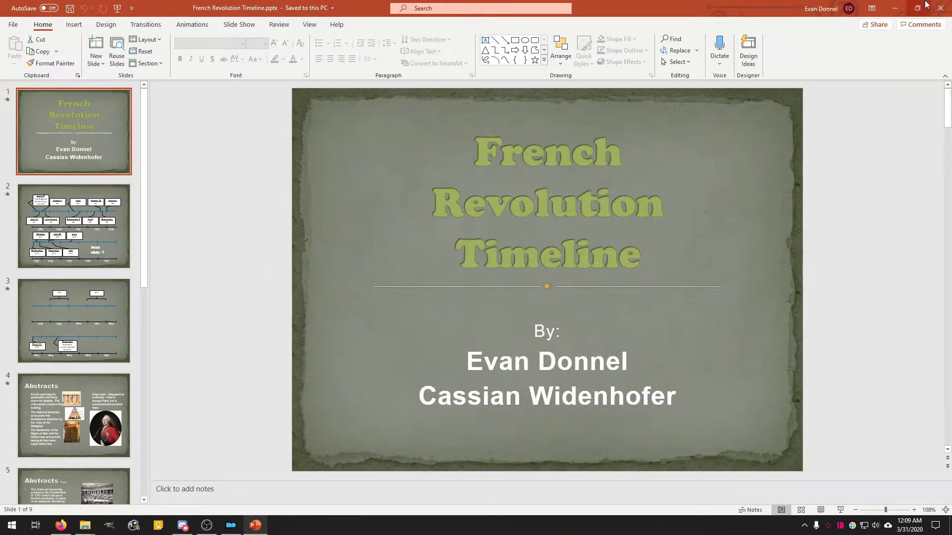
pyautogui.click(946, 4)
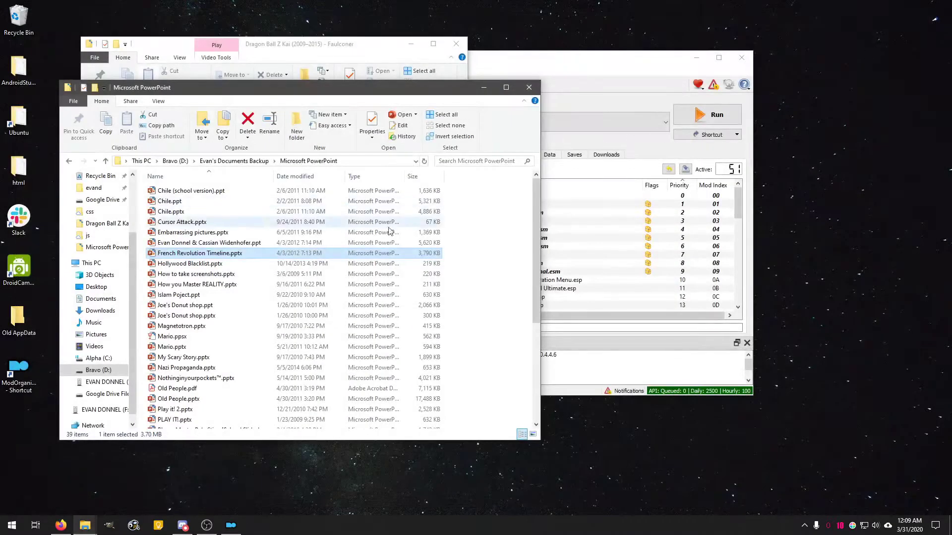
# Step: Open Hollywood Blacklist.pptx, view The Blacklist slide and the last slide, then close it
pyautogui.doubleClick(253, 264)
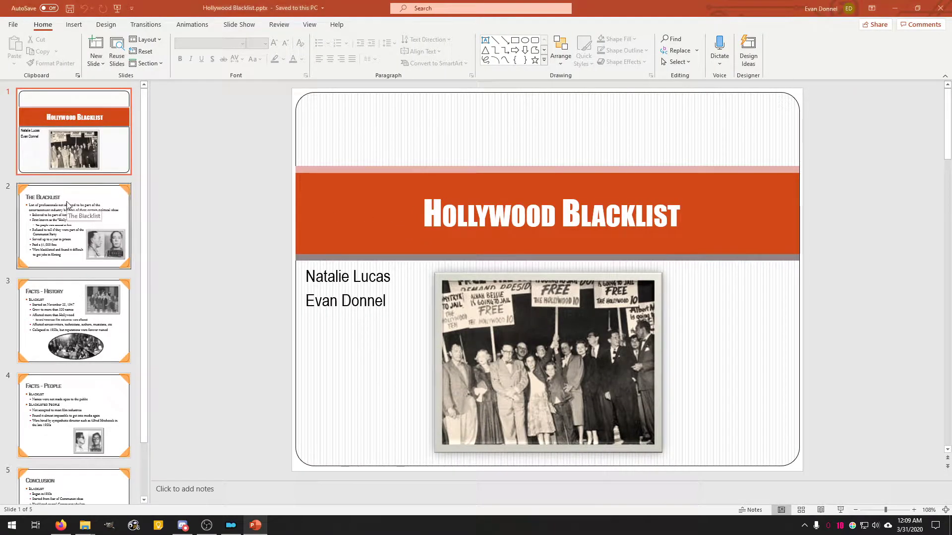
pyautogui.click(88, 225)
pyautogui.press('Down')
pyautogui.press('Down')
pyautogui.press('Down')
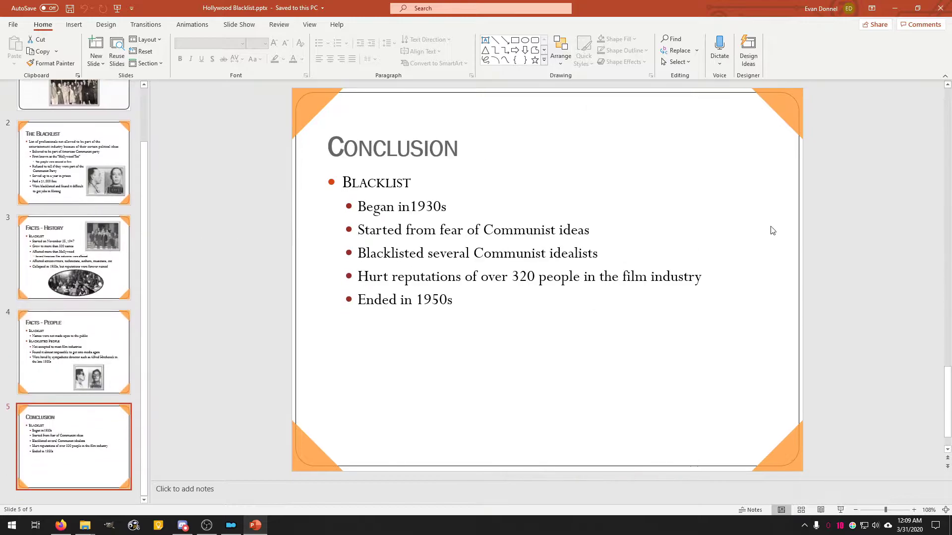
pyautogui.click(941, 8)
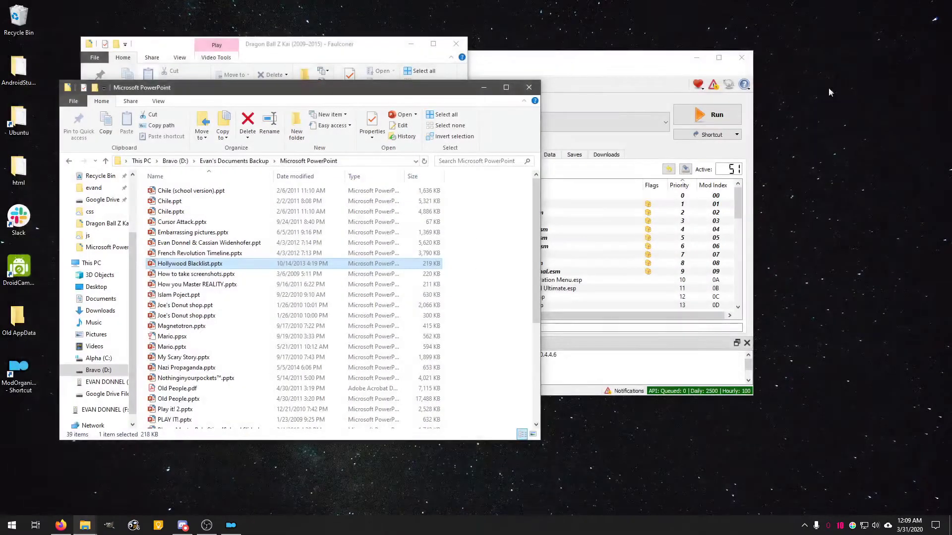
# Step: Open How to take screenshots.pptx, step through slides 1–4 to Ta-da!, then close it
pyautogui.doubleClick(222, 274)
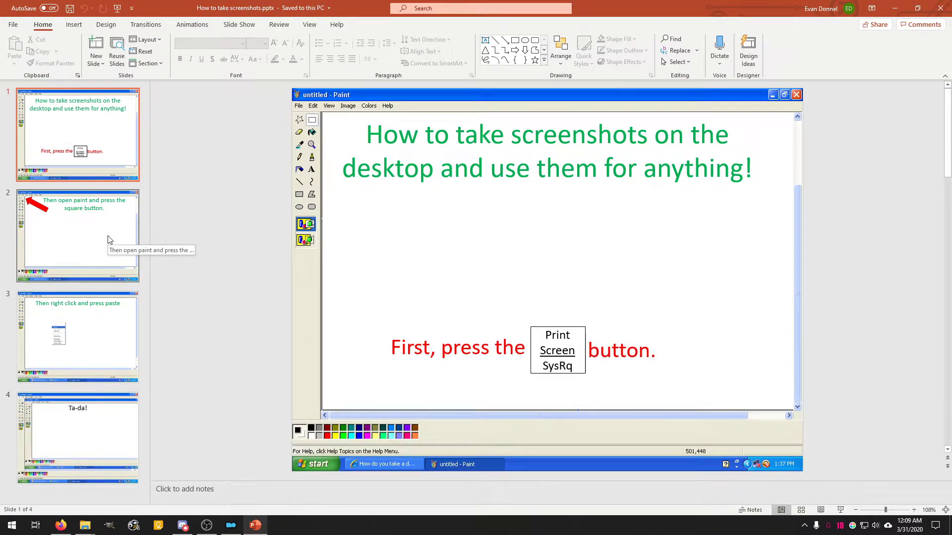
pyautogui.click(110, 240)
pyautogui.press('Up')
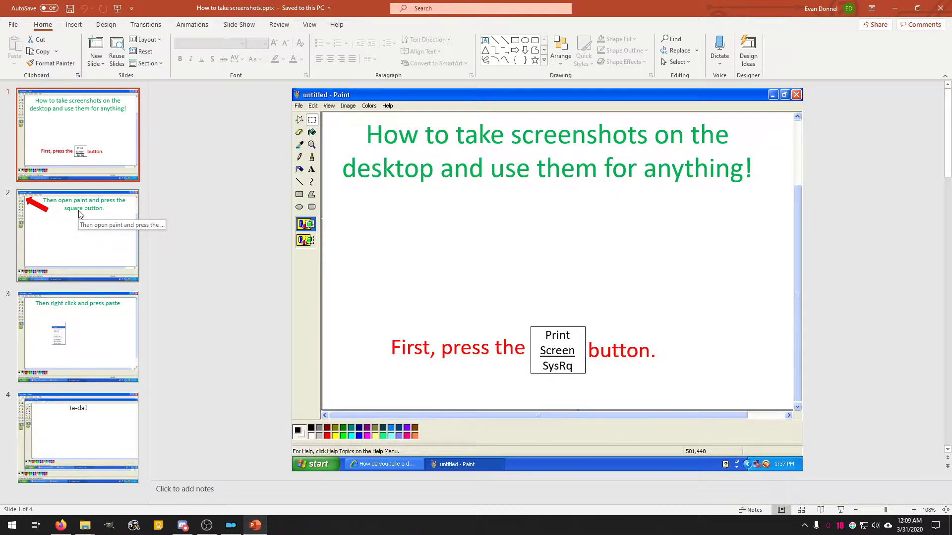
pyautogui.click(80, 214)
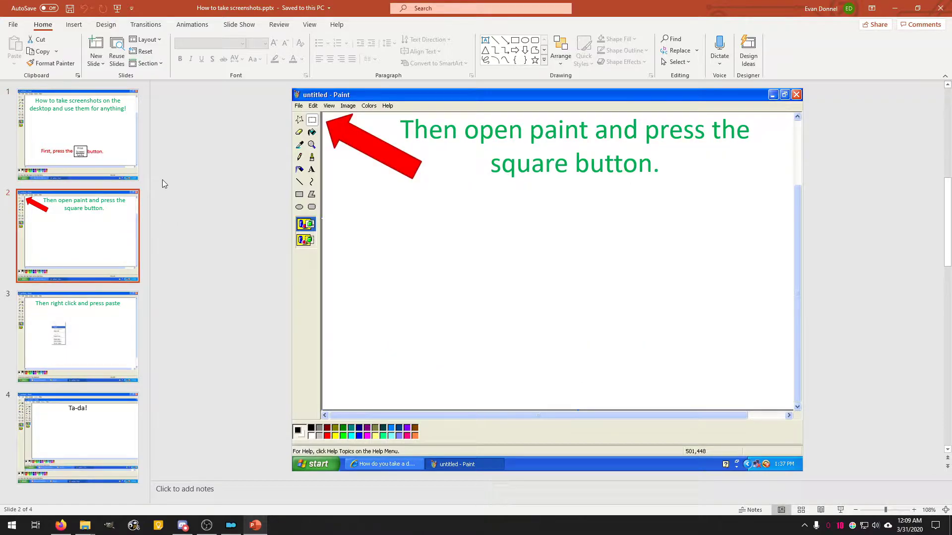
pyautogui.press('Down')
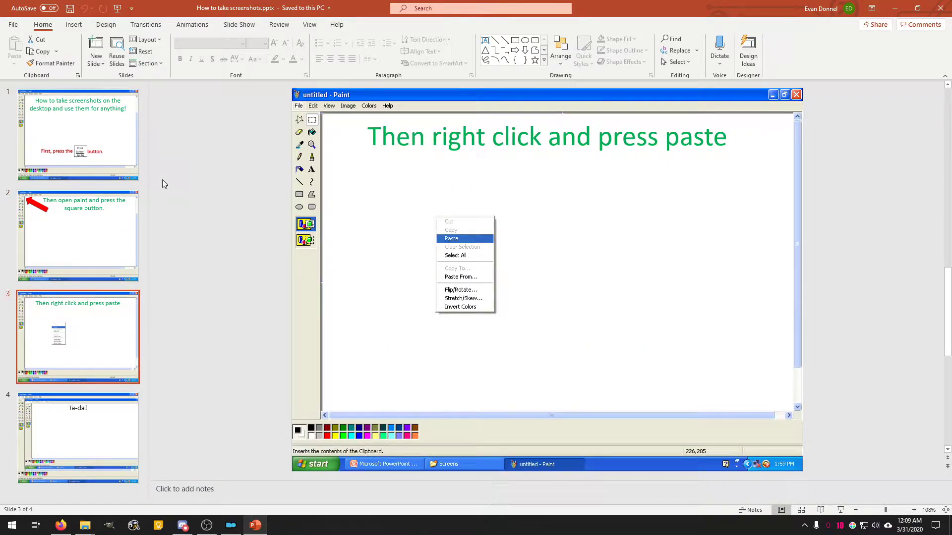
pyautogui.press('Down')
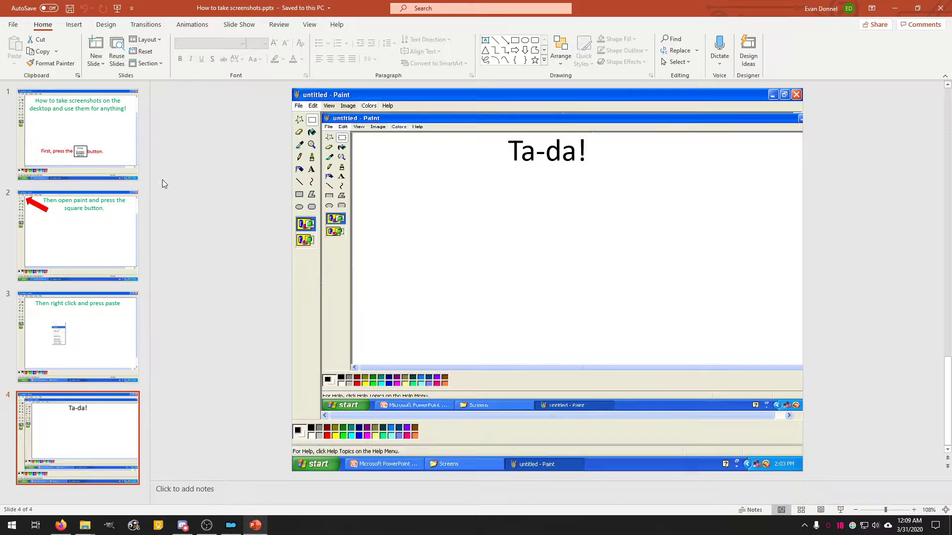
pyautogui.click(940, 8)
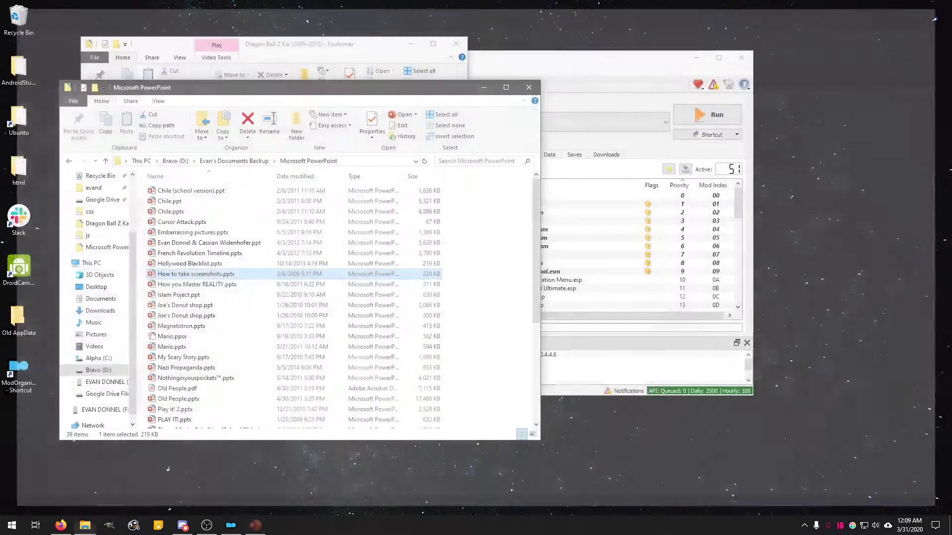
# Step: Open How you Master REALITY.pptx and play it full-screen, swapping out presenter view, on the title slide
pyautogui.doubleClick(260, 287)
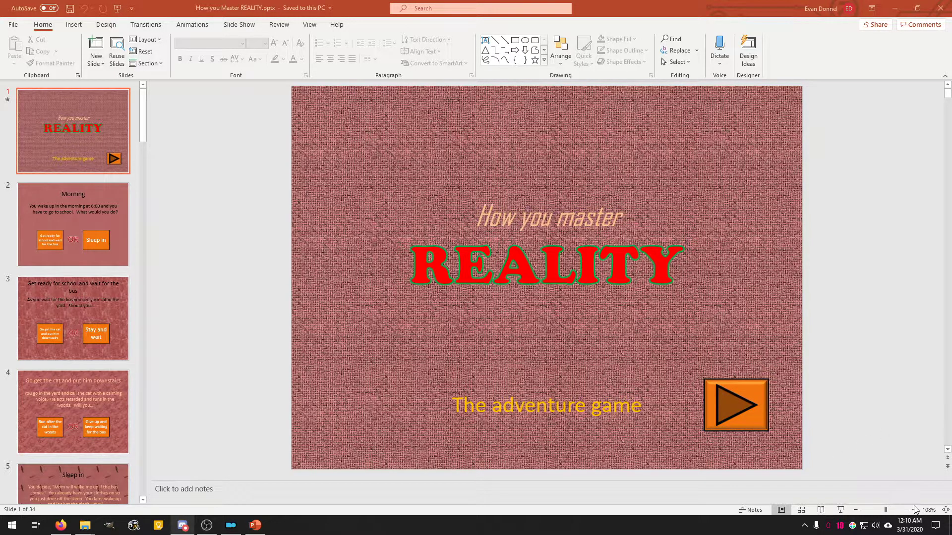
pyautogui.click(839, 510)
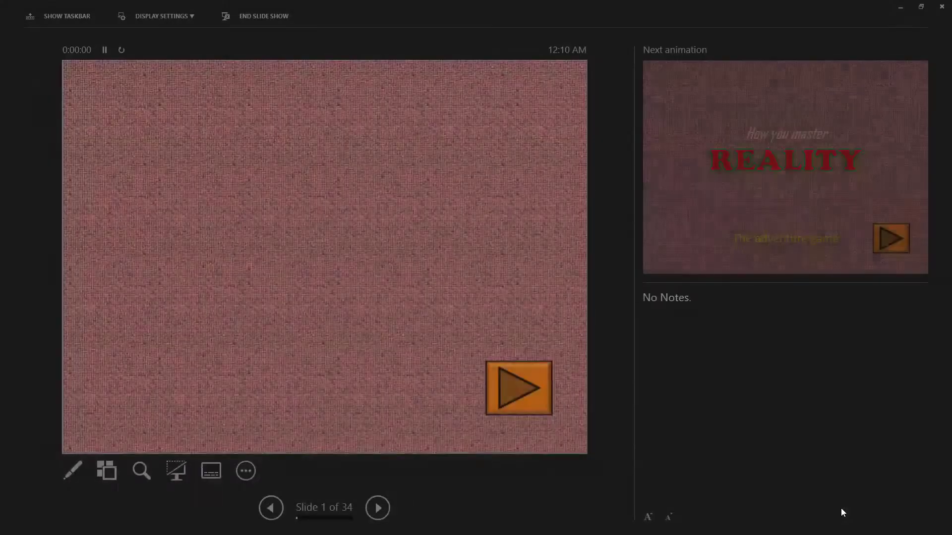
pyautogui.click(163, 16)
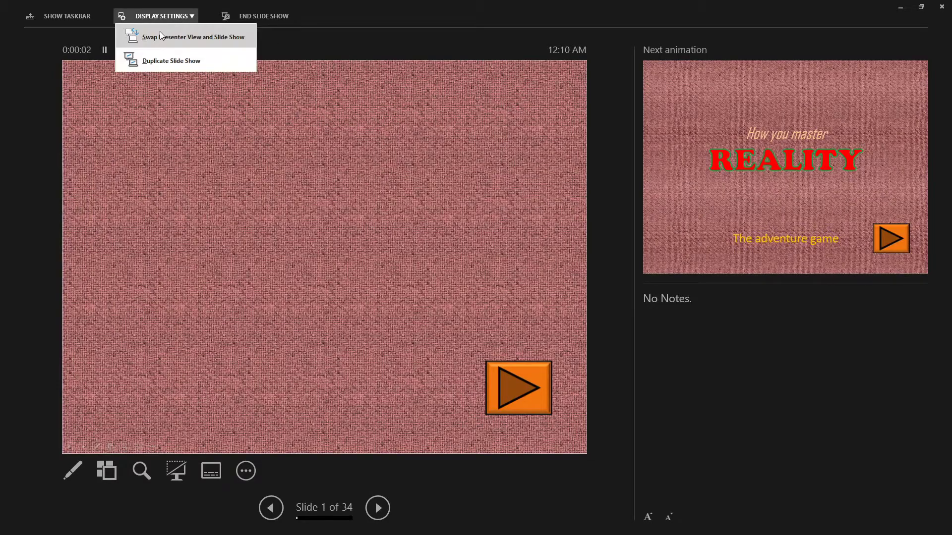
pyautogui.click(132, 33)
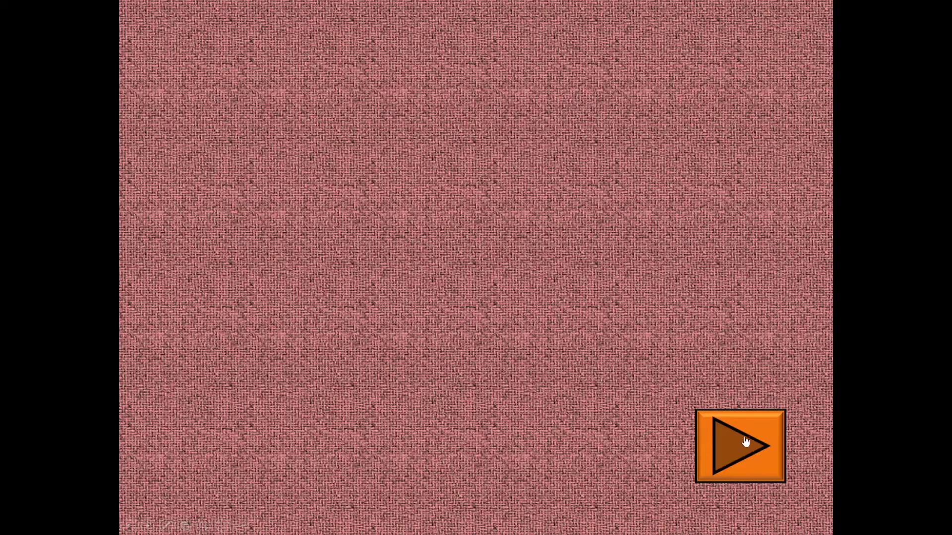
pyautogui.click(520, 189)
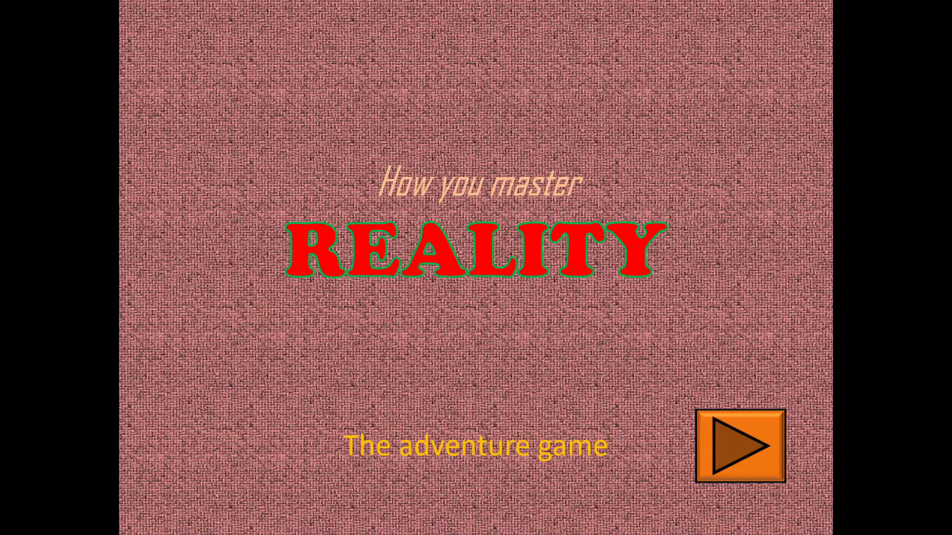
# Step: From the Morning slide, choose Sleep in twice, retrying from Game over each time
pyautogui.click(744, 443)
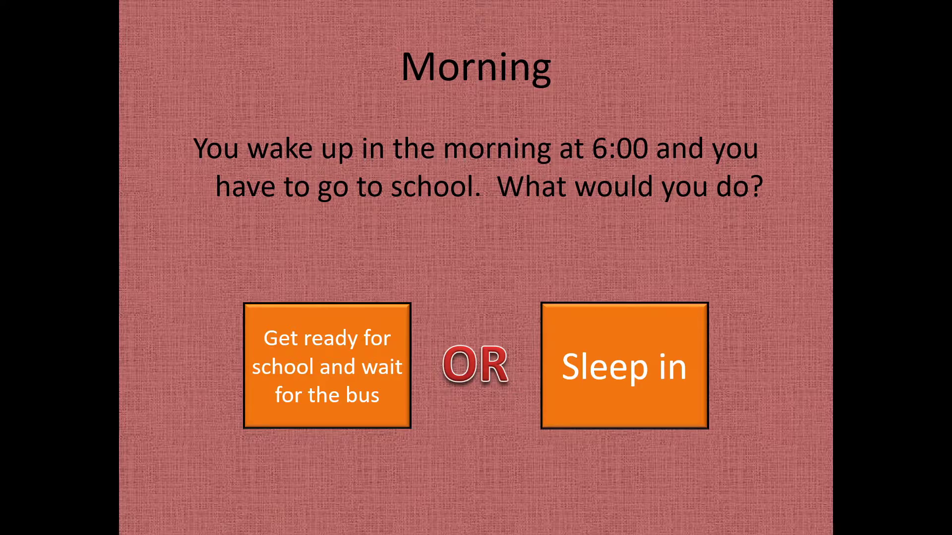
pyautogui.click(596, 378)
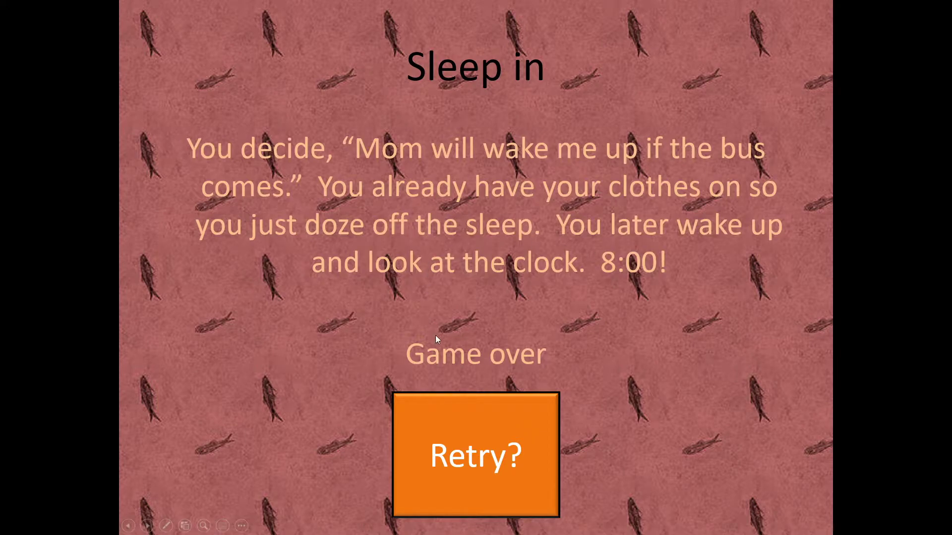
pyautogui.click(523, 478)
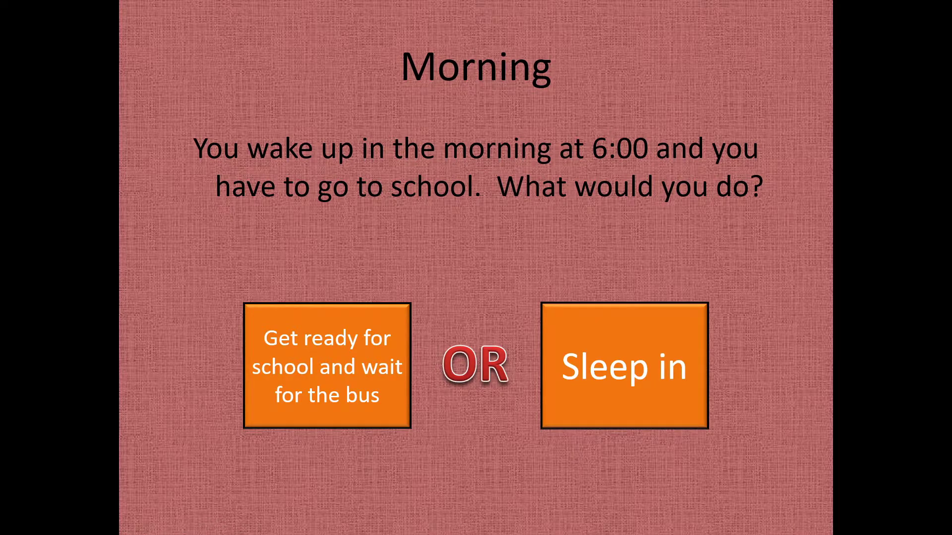
pyautogui.click(654, 328)
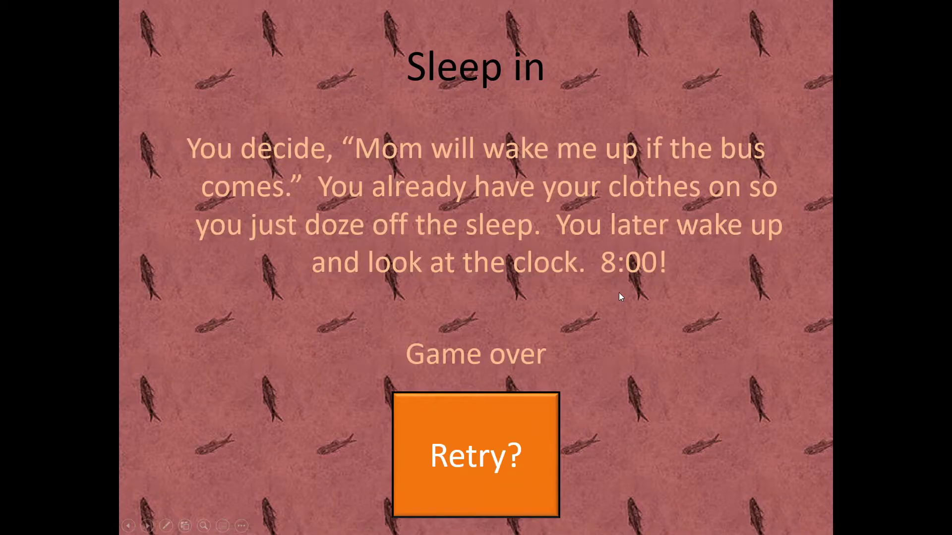
pyautogui.click(484, 431)
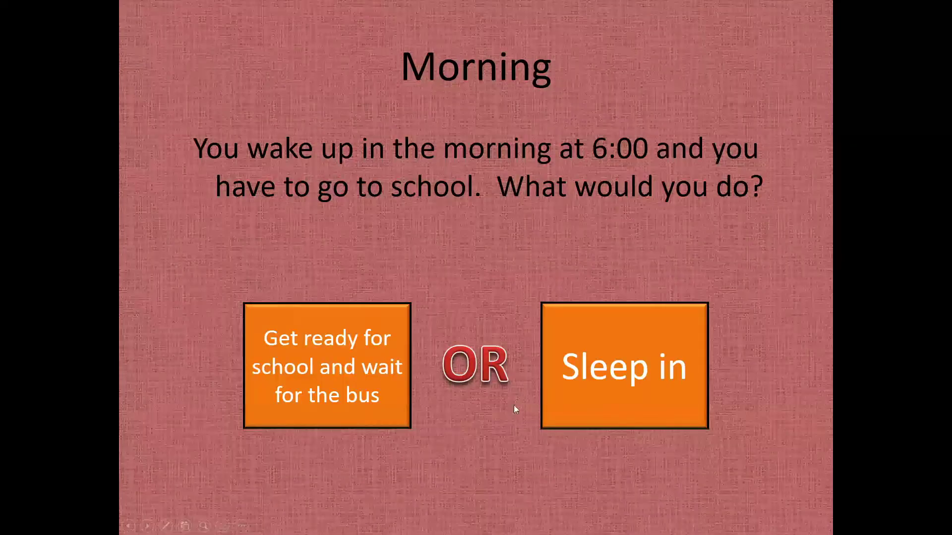
# Step: Choose Get ready for school, Stay and wait, Walk to the back, Sit by a random person, then Next
pyautogui.click(320, 368)
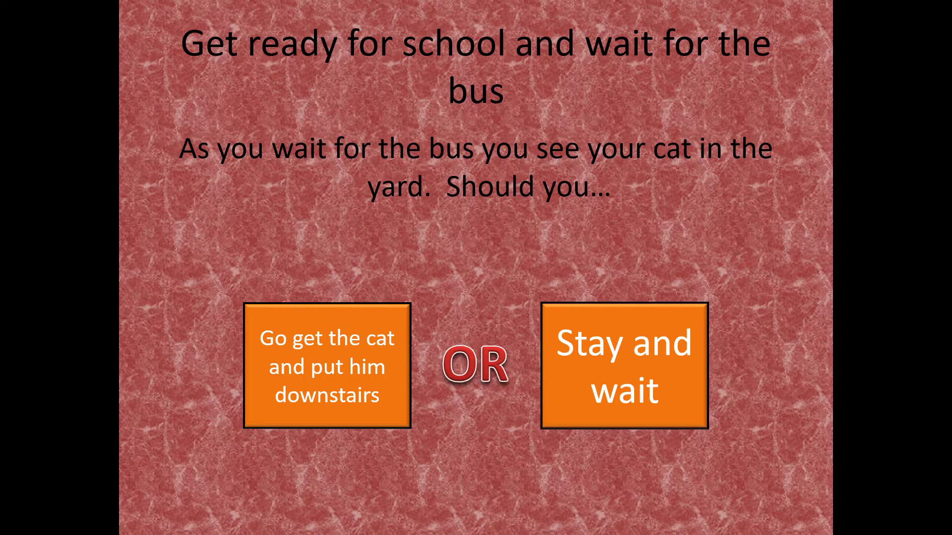
pyautogui.click(634, 352)
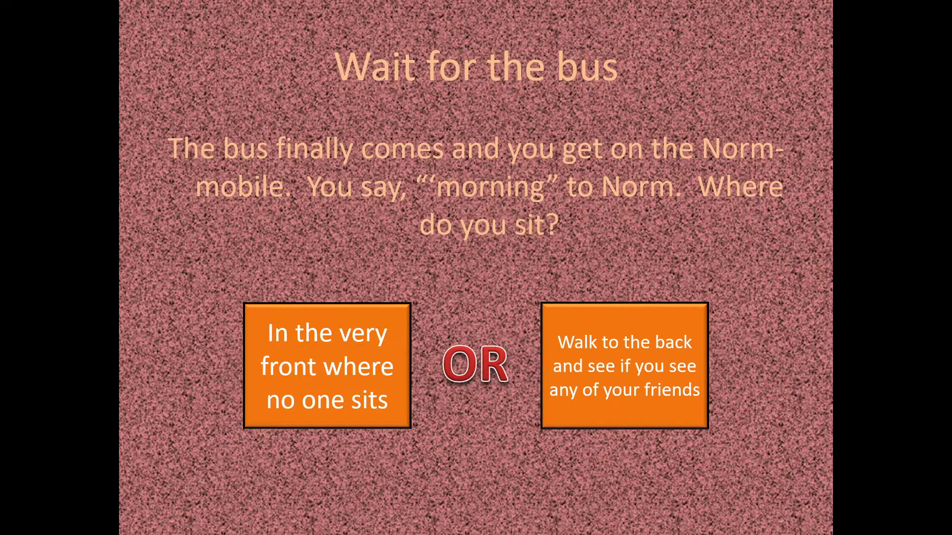
pyautogui.click(624, 364)
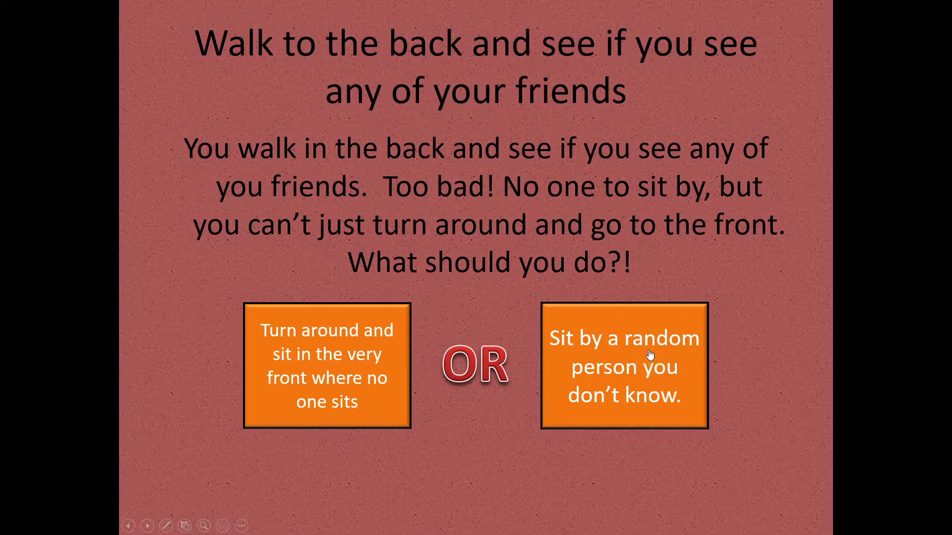
pyautogui.click(634, 355)
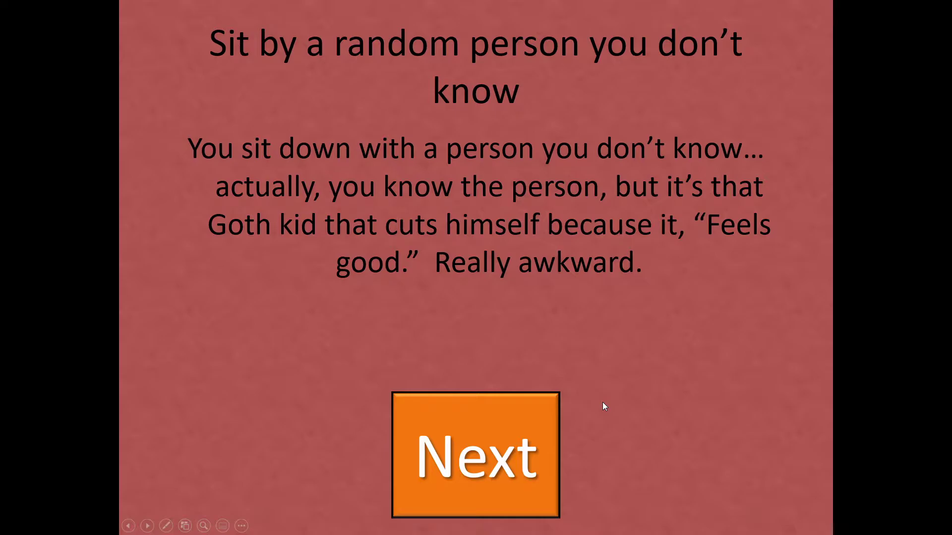
pyautogui.click(481, 450)
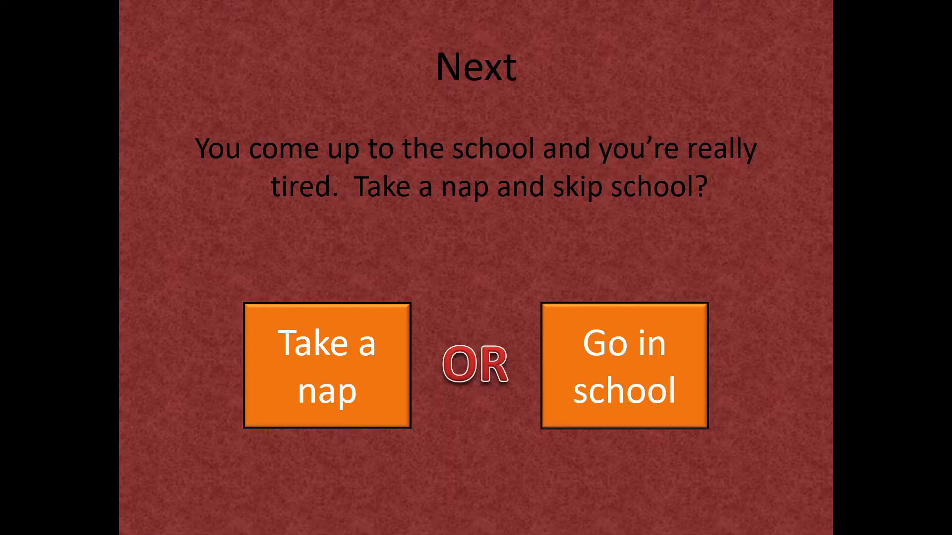
# Step: Choose Go in school, throw the metal items for a 10-day suspension, then Retry to Morning
pyautogui.click(612, 378)
pyautogui.click(573, 332)
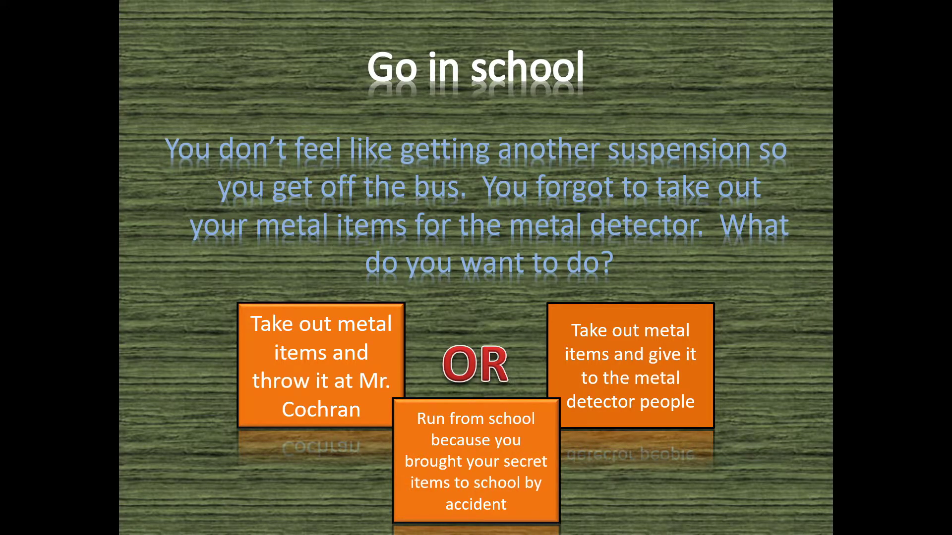
pyautogui.click(327, 368)
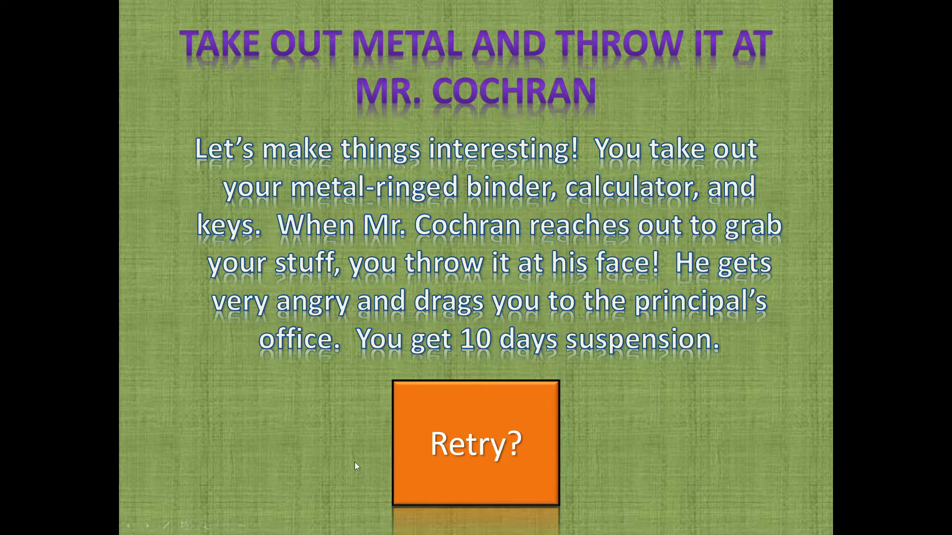
pyautogui.click(464, 406)
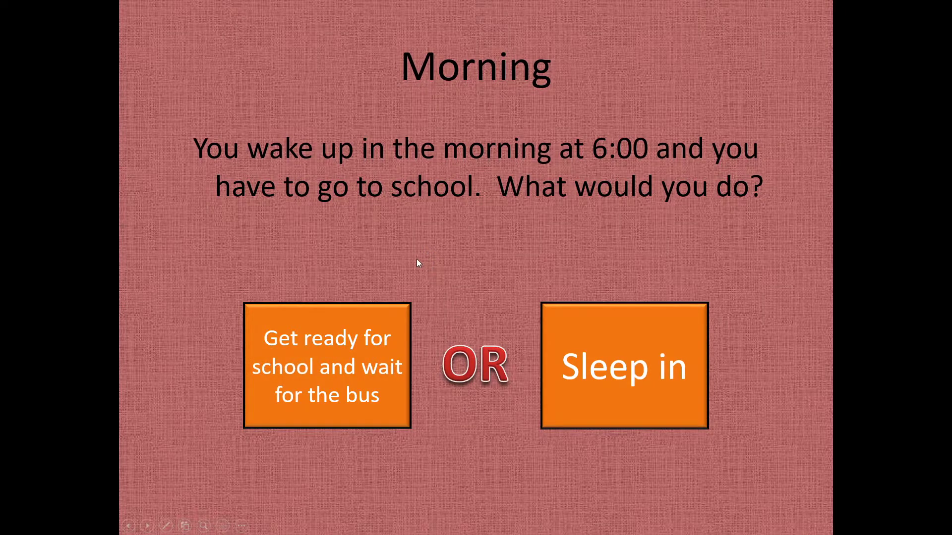
# Step: Play Get ready, Stay and wait, Sit in the very front, Next, then Retry to Morning
pyautogui.click(402, 311)
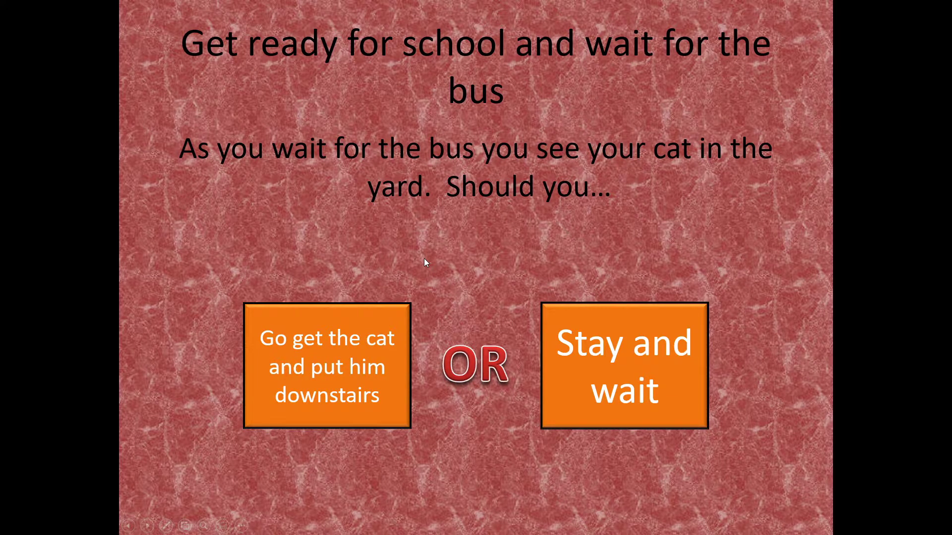
pyautogui.click(611, 328)
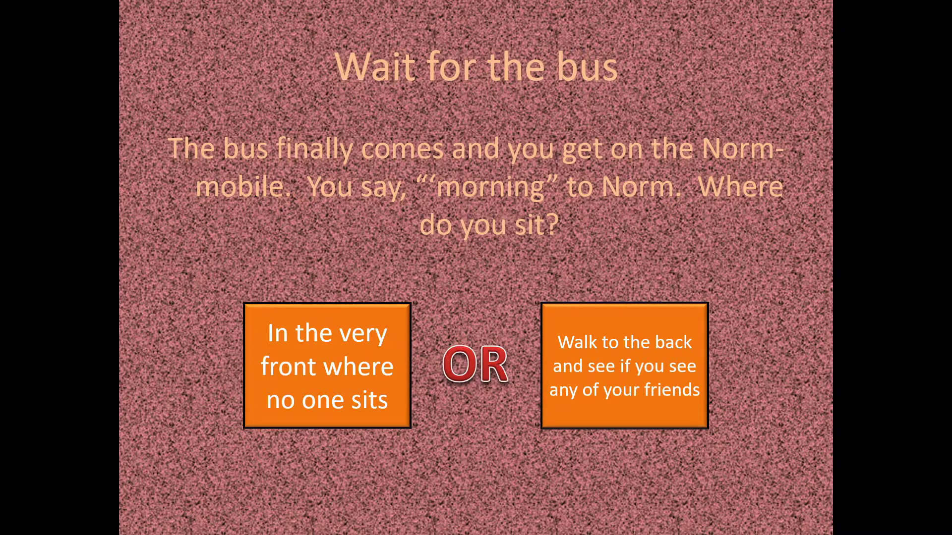
pyautogui.click(340, 351)
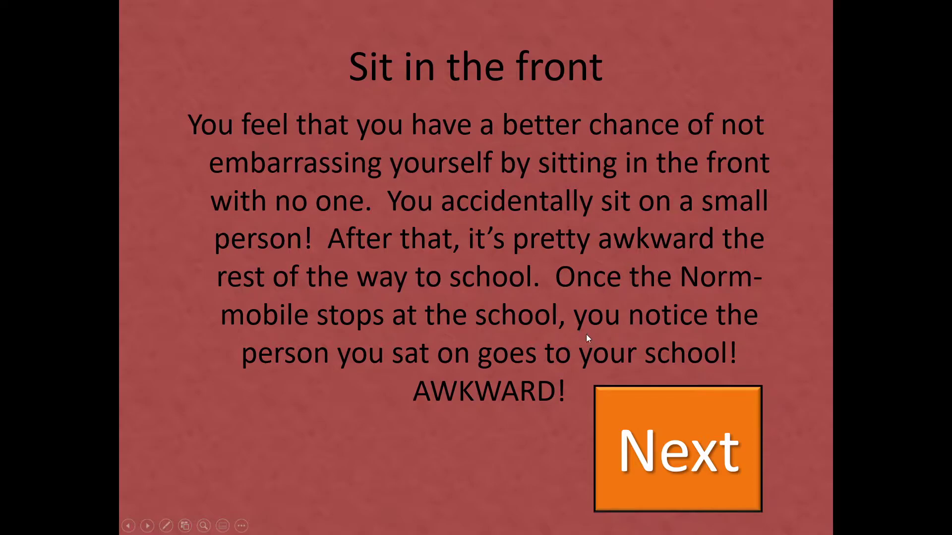
pyautogui.click(651, 426)
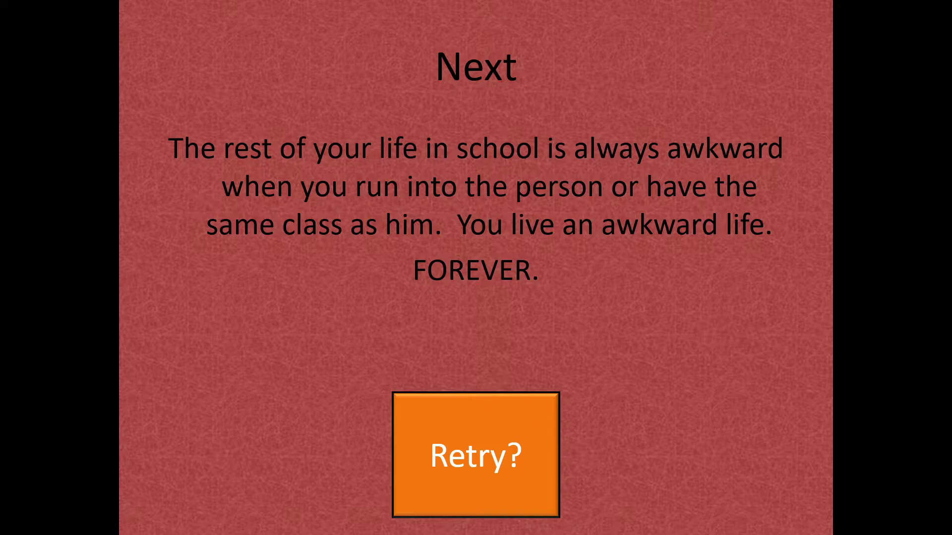
pyautogui.click(512, 421)
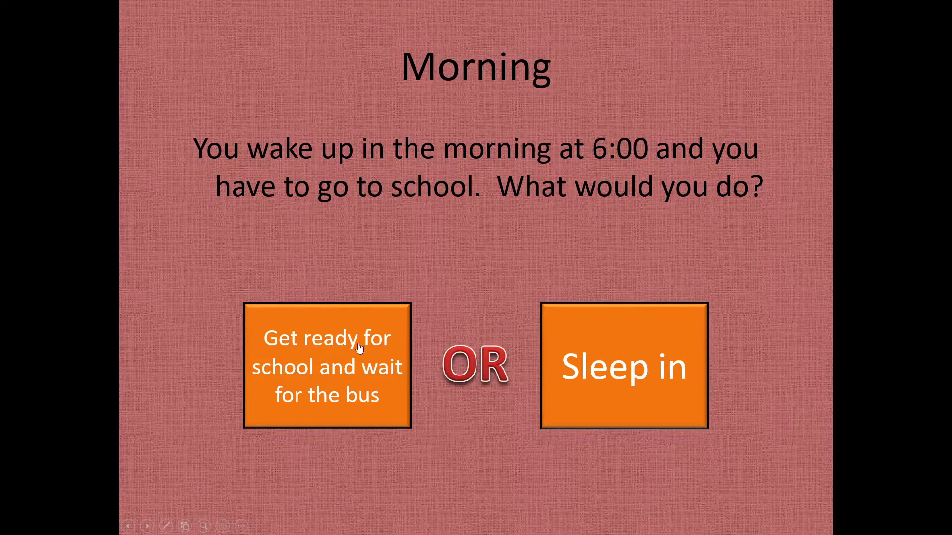
# Step: Play Get ready, Go get the cat, Give up, Walk to the back, Turn around, Next, then Retry
pyautogui.click(319, 383)
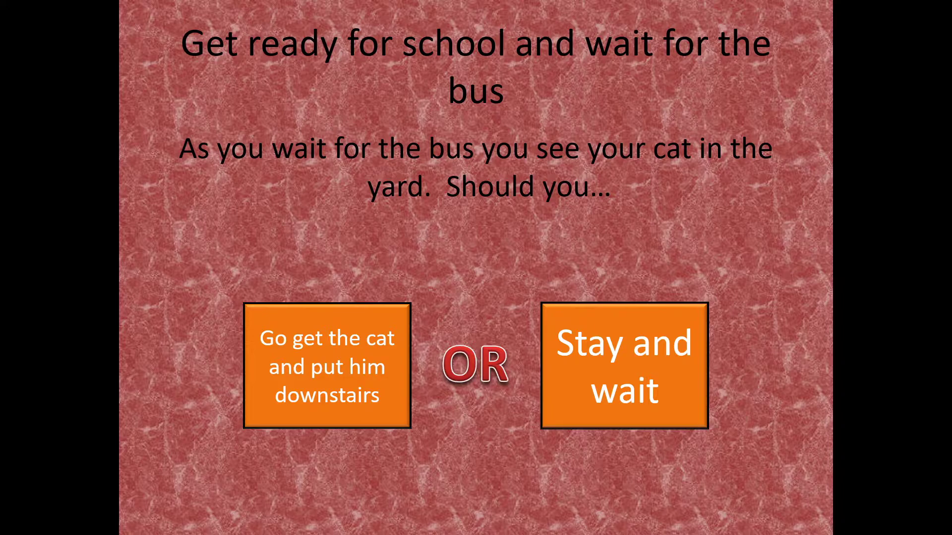
pyautogui.click(337, 364)
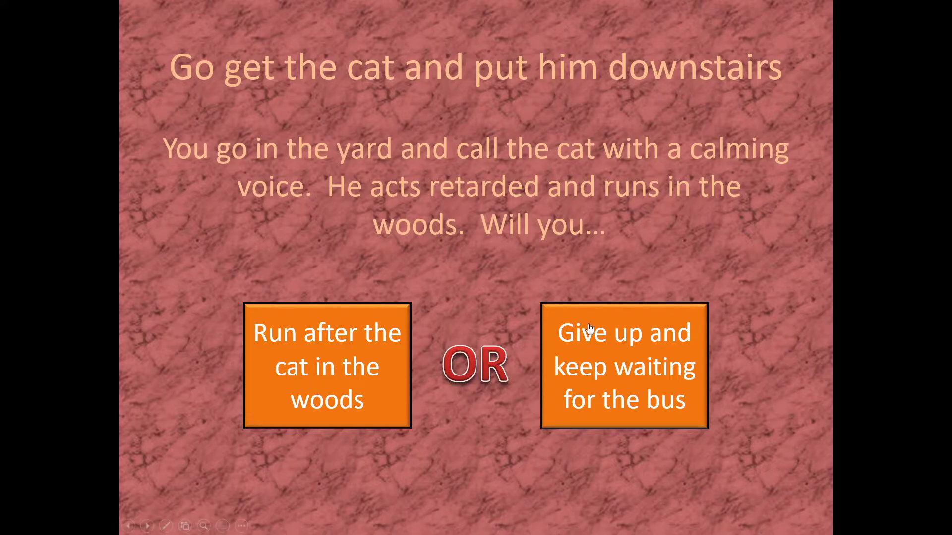
pyautogui.click(616, 374)
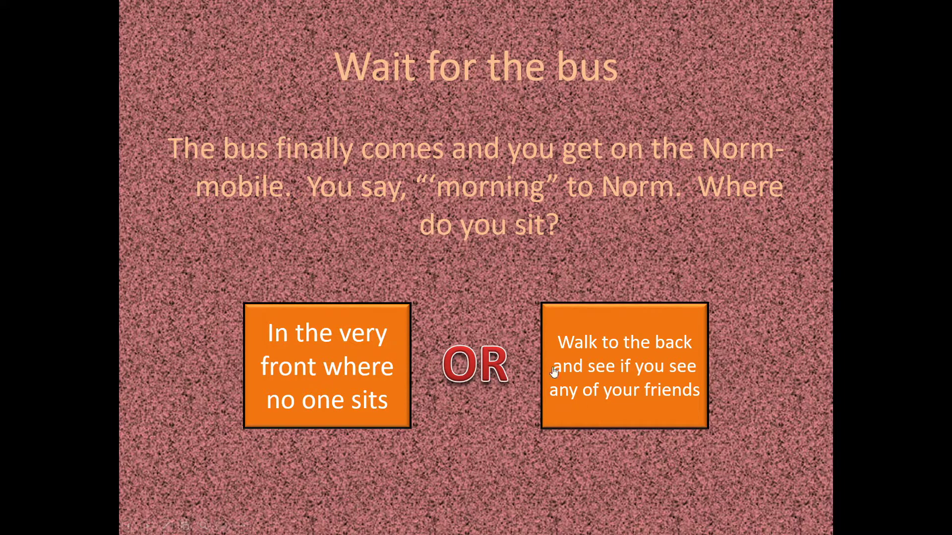
pyautogui.click(646, 342)
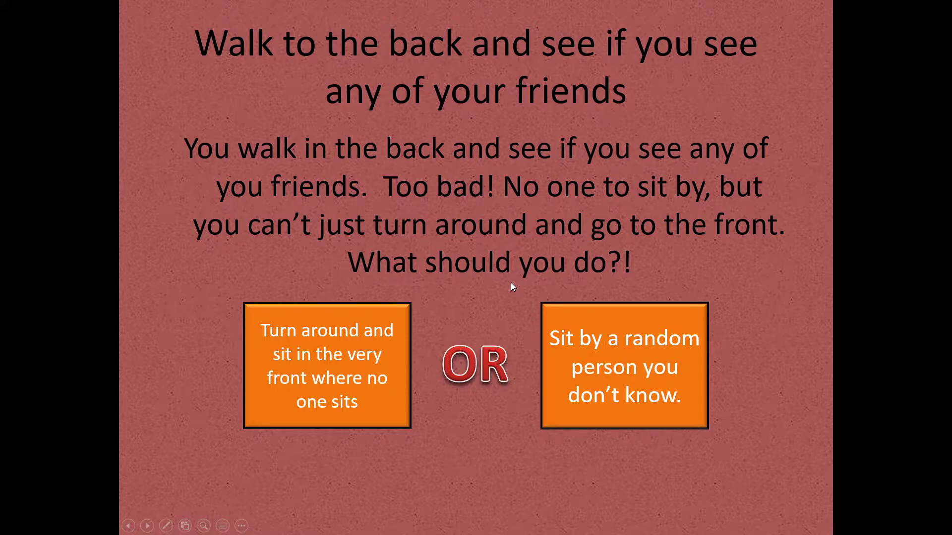
pyautogui.click(325, 344)
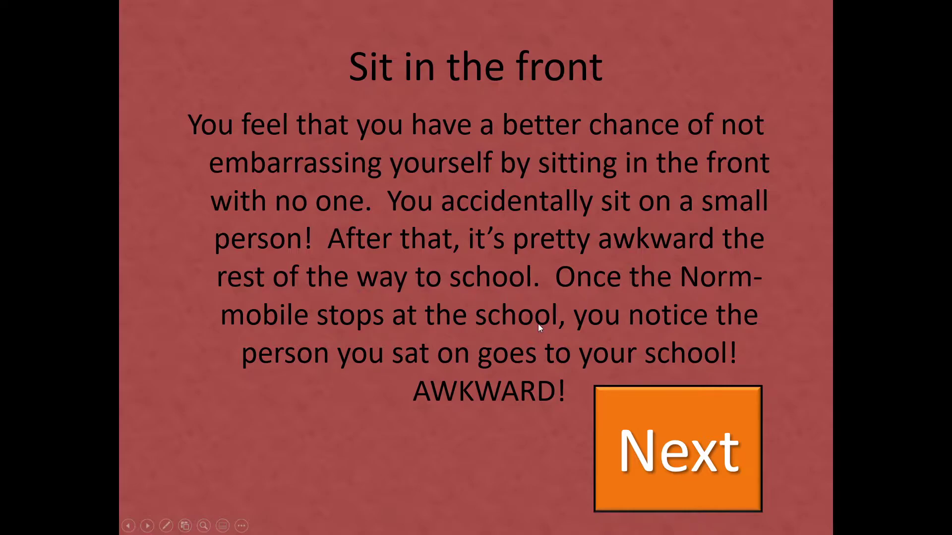
pyautogui.click(629, 436)
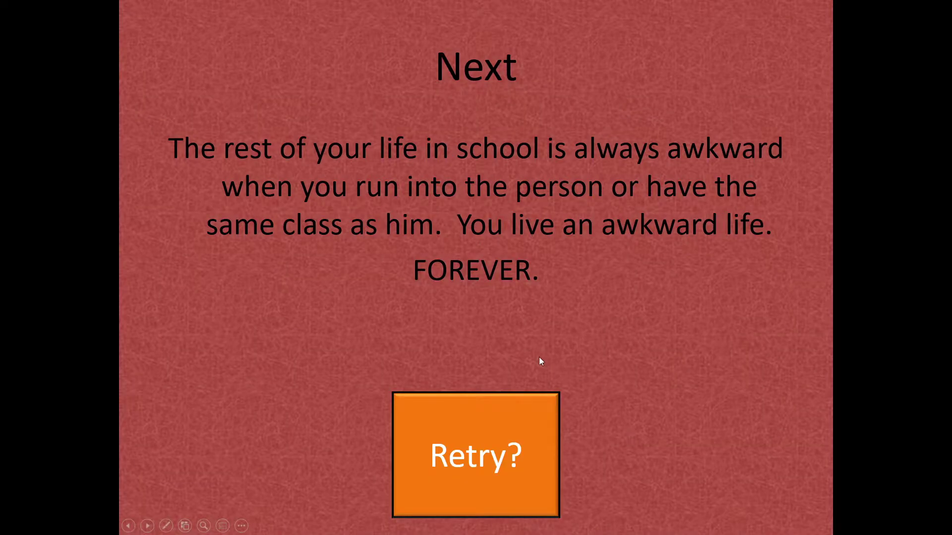
pyautogui.click(513, 427)
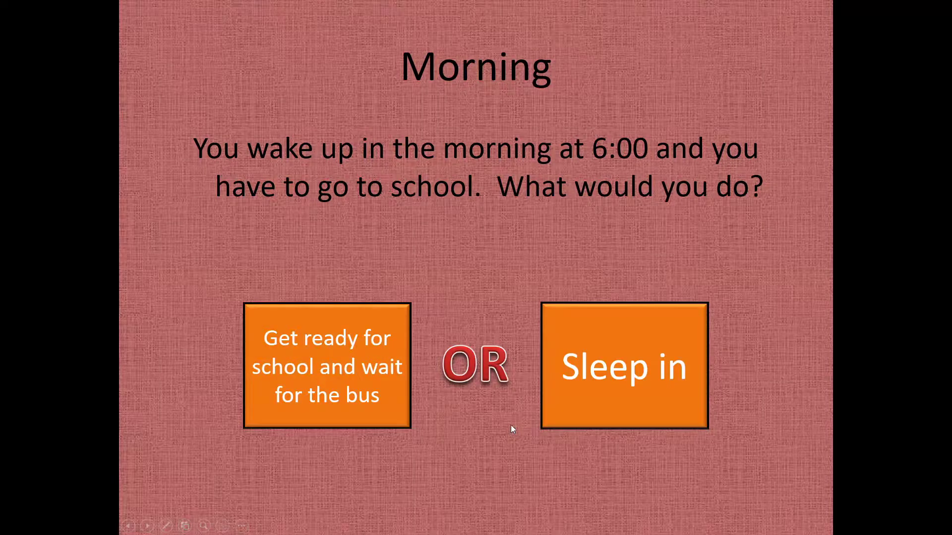
pyautogui.click(395, 379)
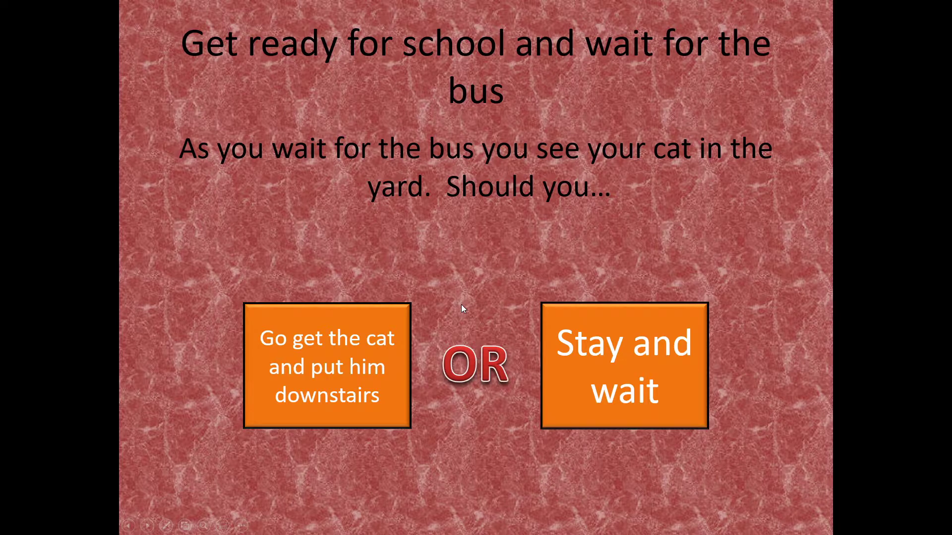
pyautogui.click(297, 360)
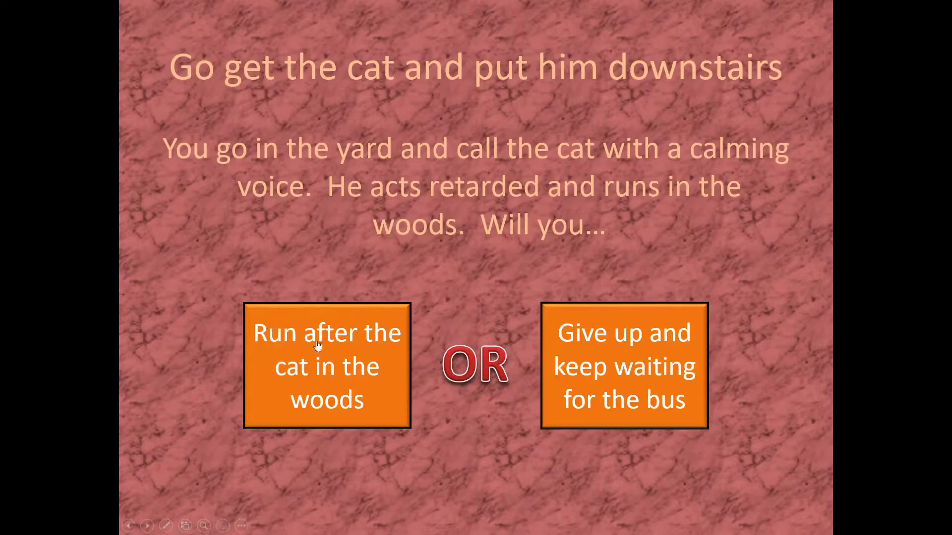
pyautogui.click(355, 343)
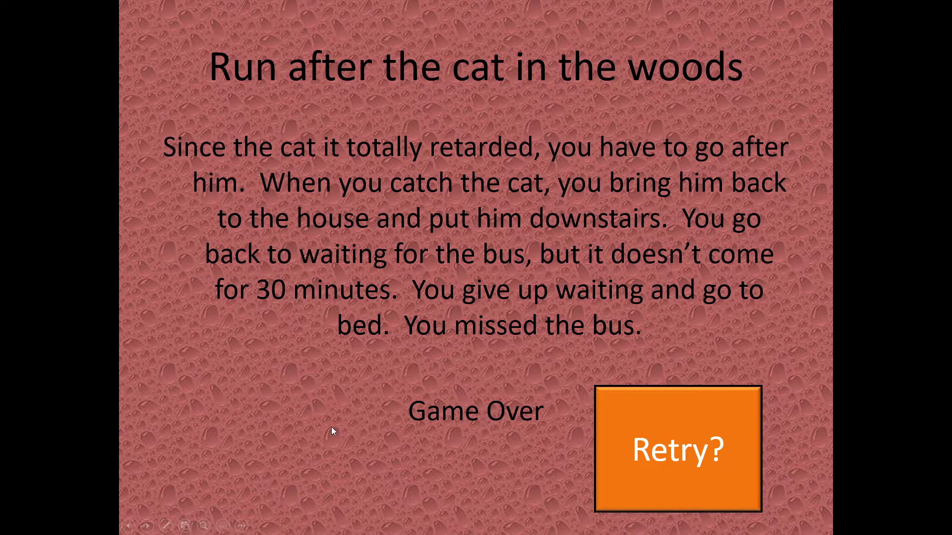
pyautogui.click(658, 442)
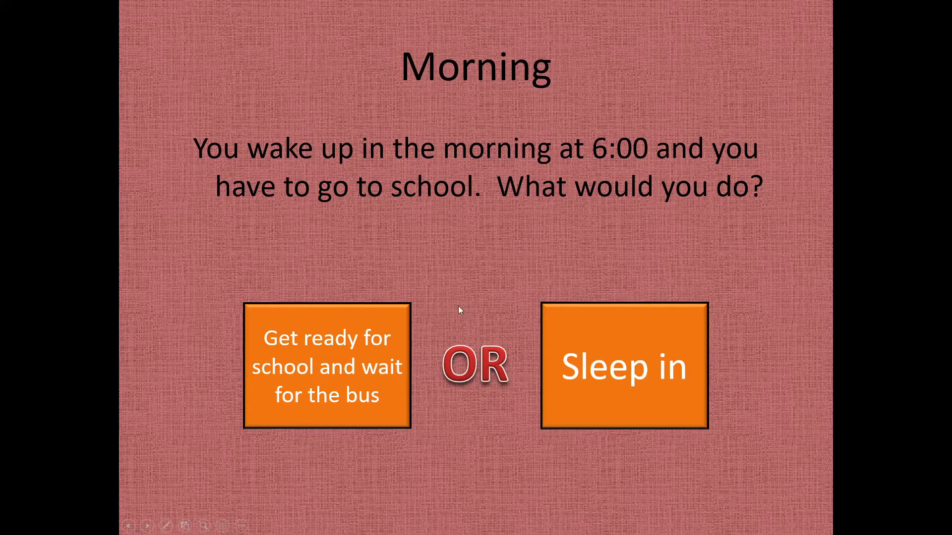
# Step: Choose Get ready, Stay and wait, Walk to the back, Sit by a random person, Next, Go in school, Give metal items
pyautogui.click(343, 371)
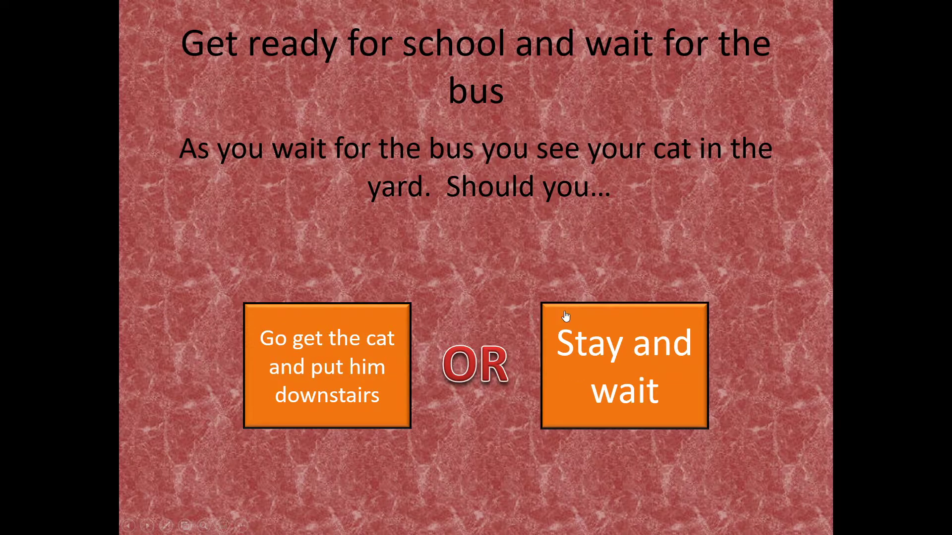
pyautogui.click(576, 357)
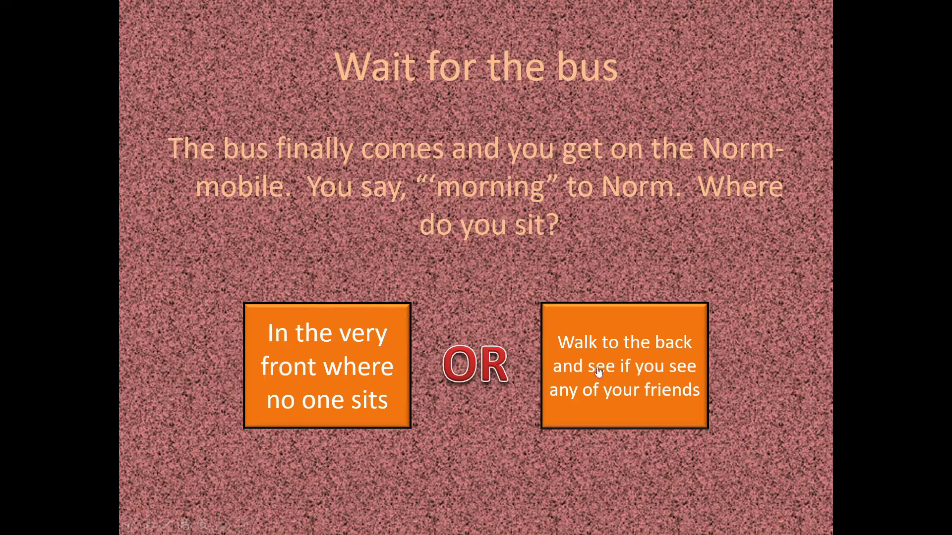
pyautogui.click(600, 373)
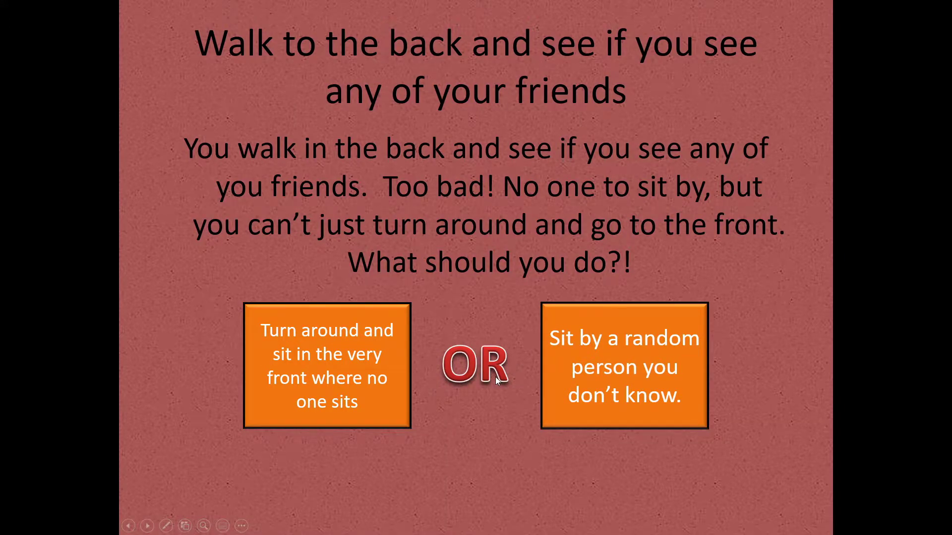
pyautogui.click(623, 366)
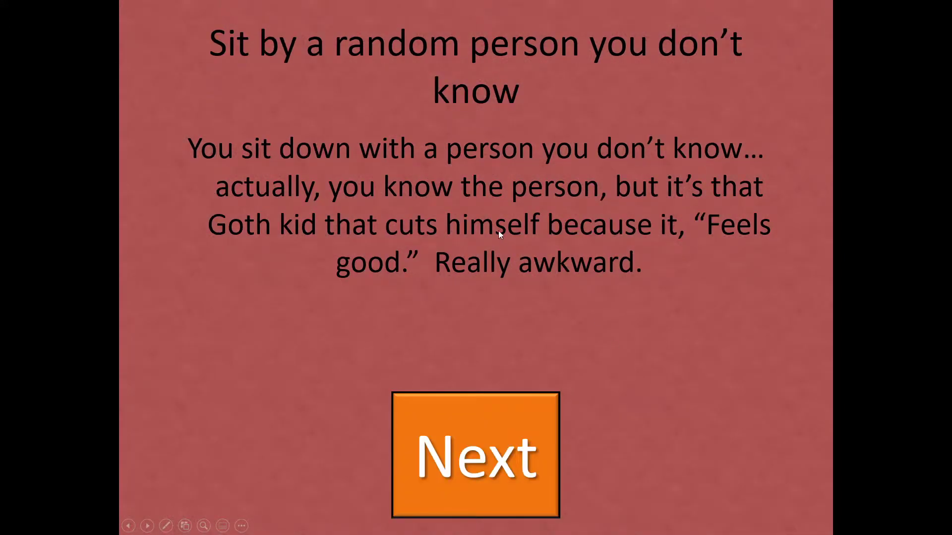
pyautogui.click(477, 401)
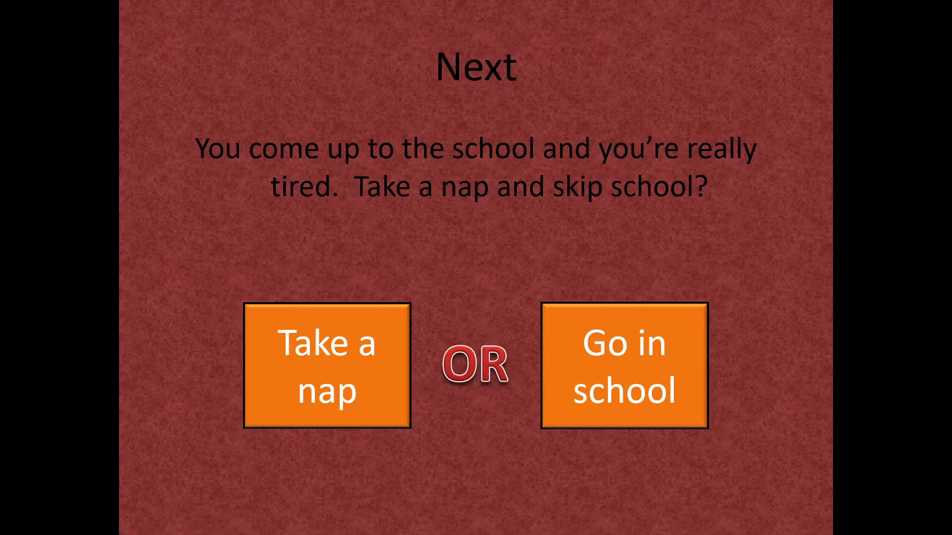
pyautogui.click(586, 394)
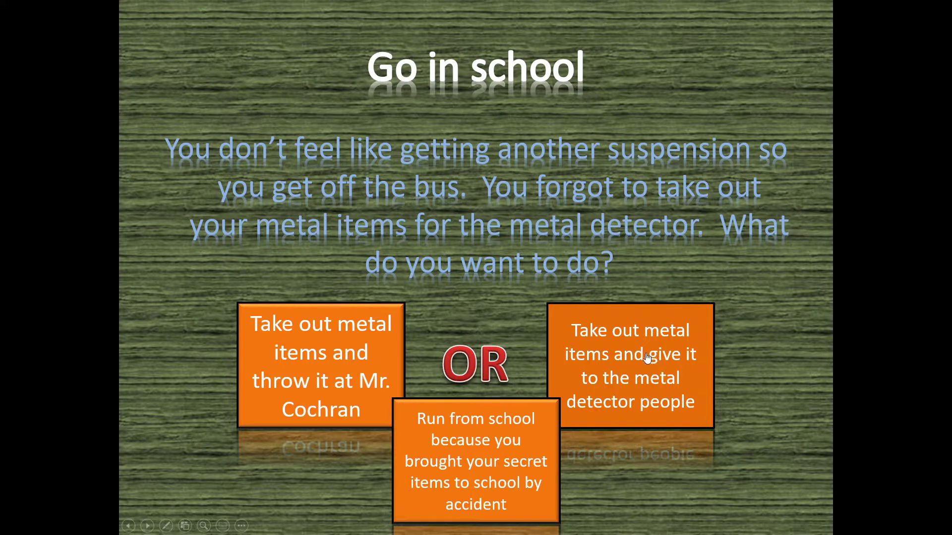
pyautogui.click(630, 399)
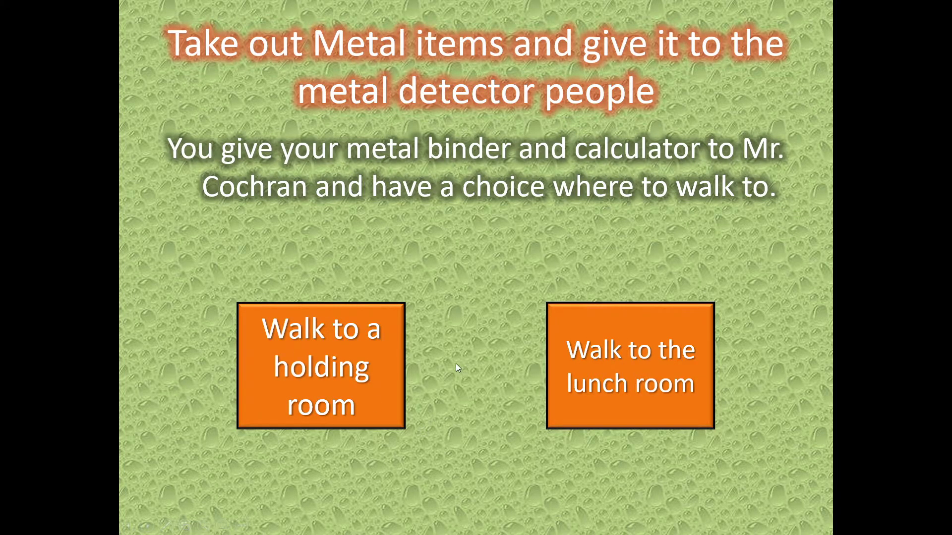
# Step: Walk to a holding room, click through to the Mr. Rock and Mr. Cochran endings, then Retry
pyautogui.click(328, 380)
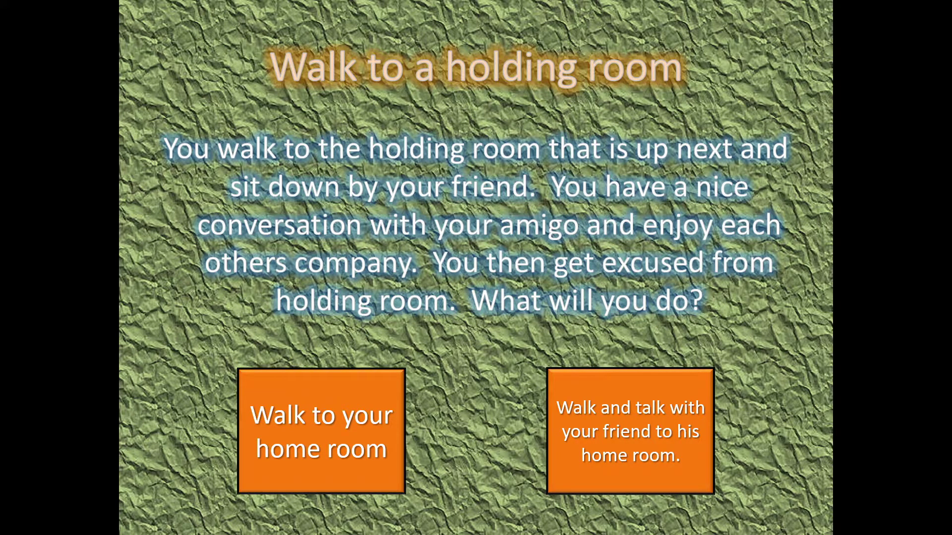
pyautogui.click(351, 448)
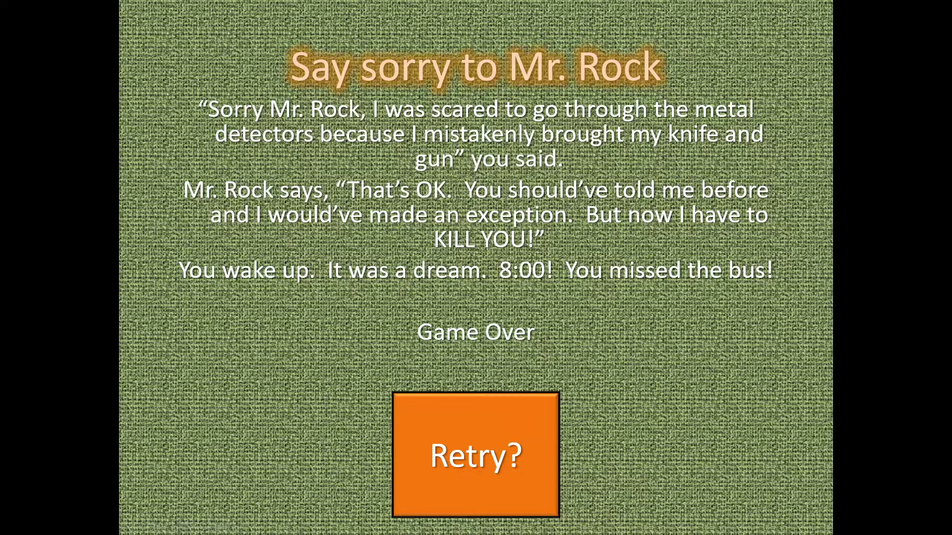
pyautogui.click(538, 263)
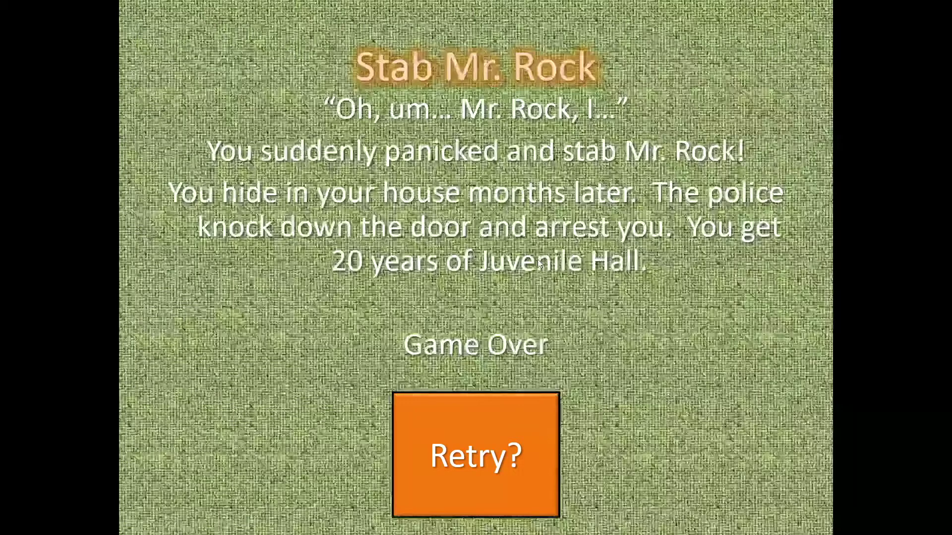
pyautogui.click(538, 264)
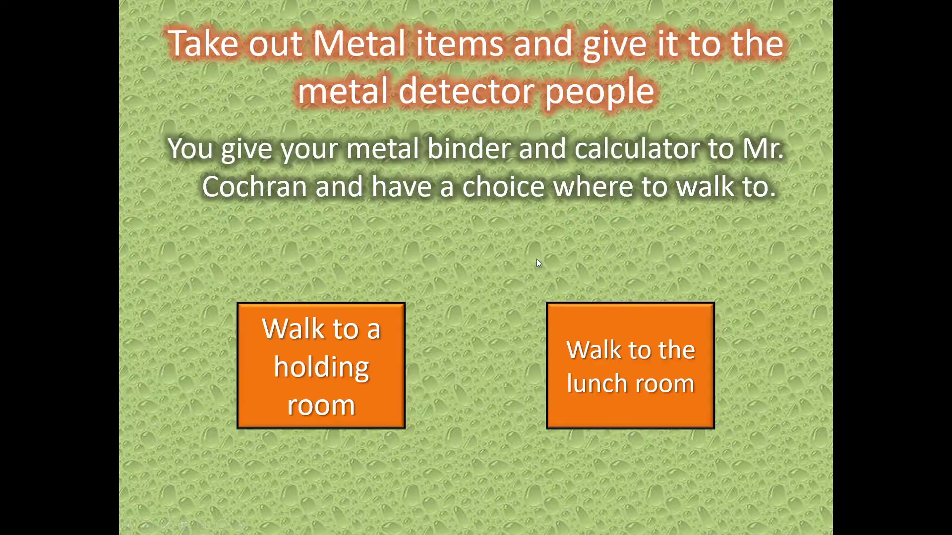
pyautogui.click(536, 259)
pyautogui.click(536, 258)
pyautogui.click(538, 210)
pyautogui.click(536, 215)
pyautogui.click(536, 215)
pyautogui.click(537, 216)
pyautogui.click(537, 220)
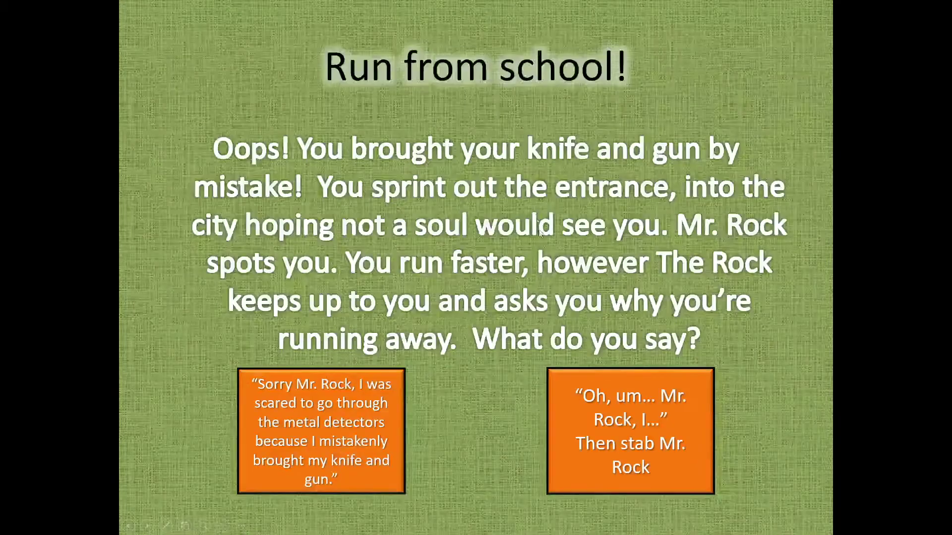
pyautogui.click(536, 278)
pyautogui.click(536, 278)
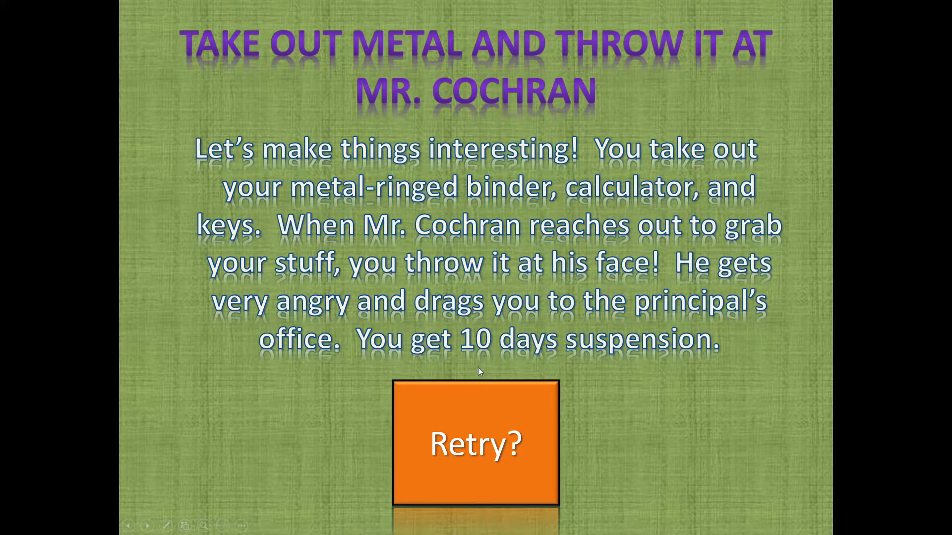
pyautogui.click(477, 483)
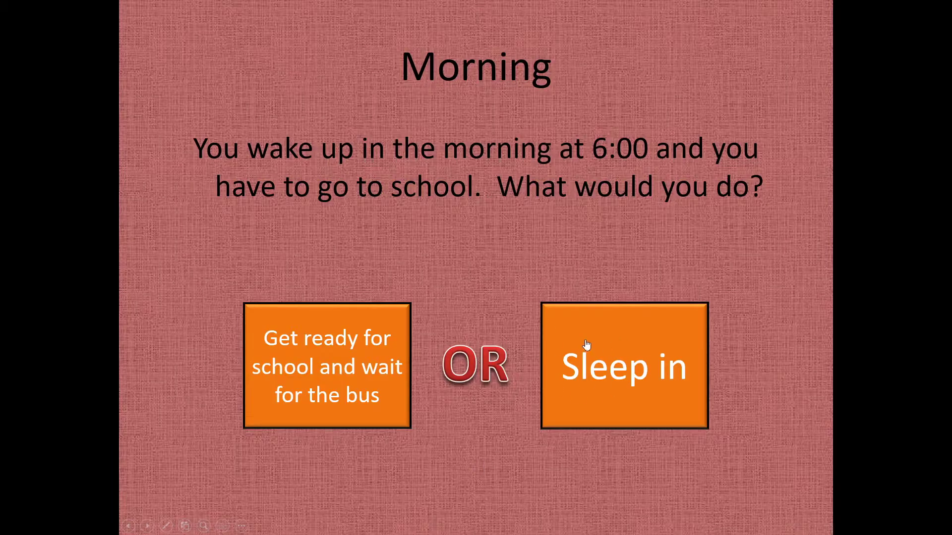
# Step: Replay Get ready, Stay and wait, Walk to the back, Sit by a random person, Next, and Go in school
pyautogui.click(404, 352)
pyautogui.click(626, 378)
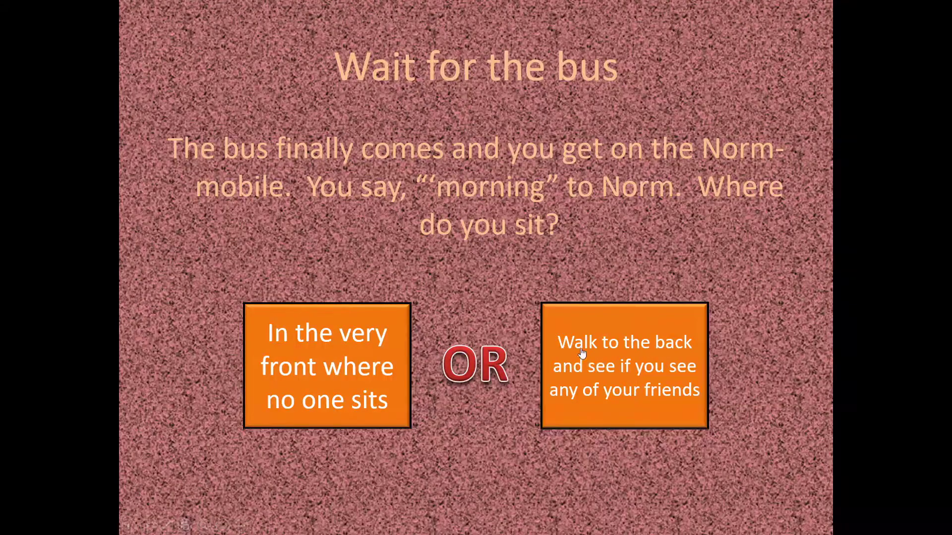
pyautogui.click(582, 352)
pyautogui.click(583, 349)
pyautogui.click(514, 445)
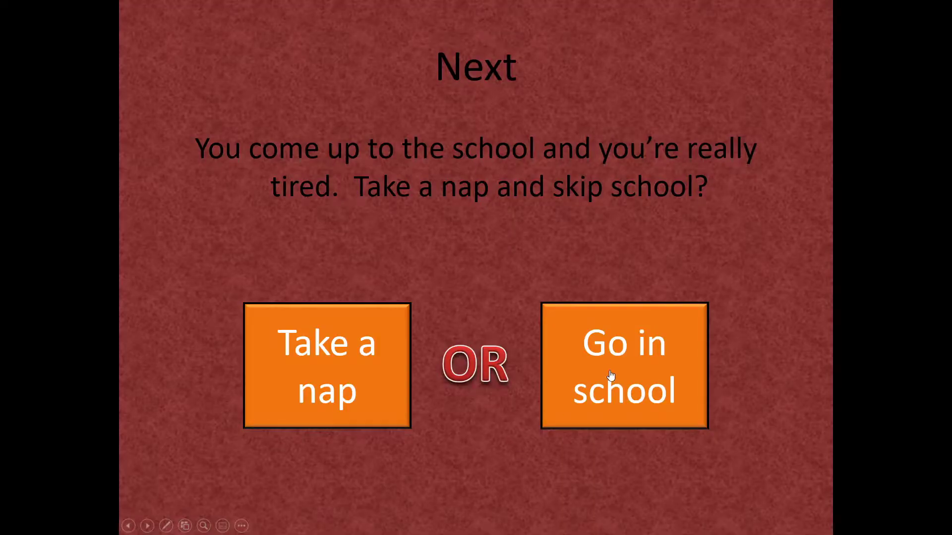
pyautogui.click(610, 371)
pyautogui.click(522, 337)
pyautogui.press('Left')
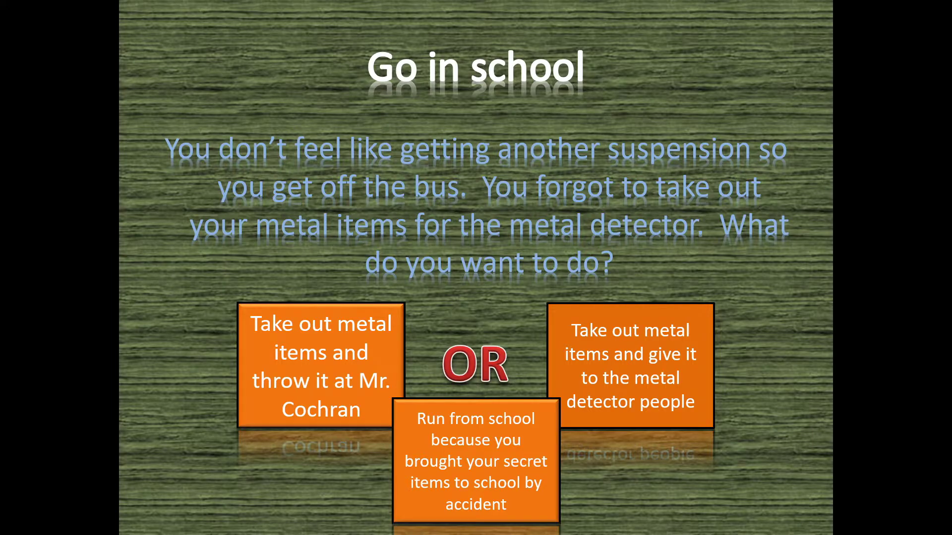
# Step: Choose Run from school and Stab Mr. Rock for Game Over, then Retry and pick Sleep in
pyautogui.click(507, 461)
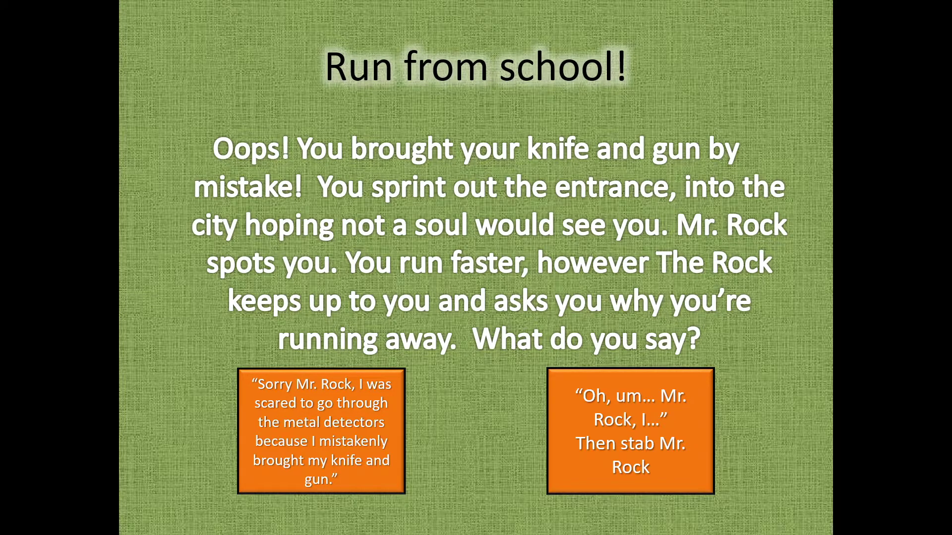
pyautogui.click(652, 424)
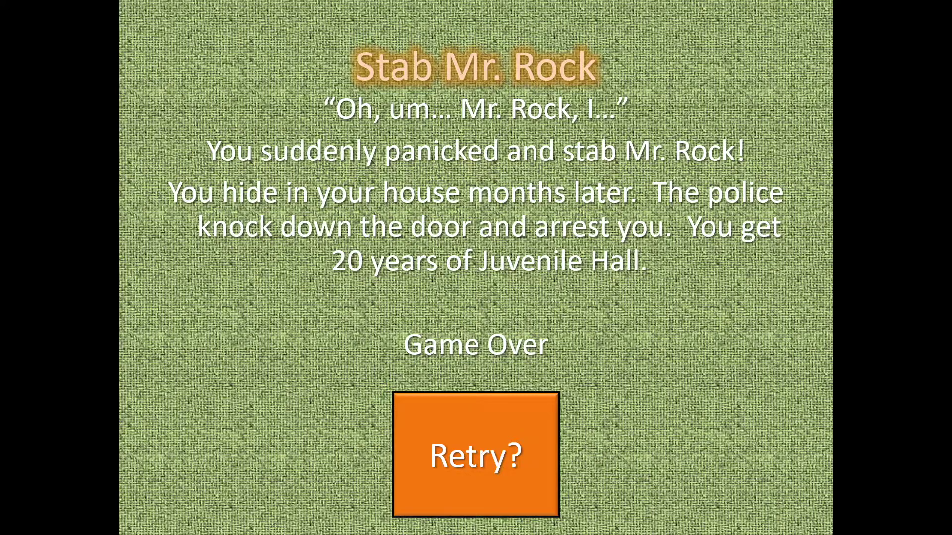
pyautogui.click(575, 432)
pyautogui.click(596, 364)
# Step: Restart at Morning and ride the bus, sitting by a random person, to the Next school slide
pyautogui.click(539, 430)
pyautogui.click(472, 459)
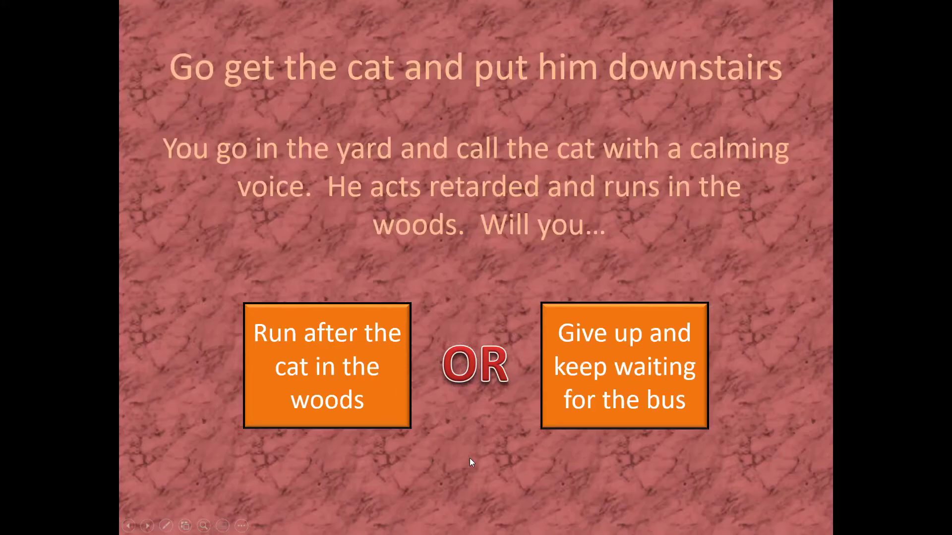
pyautogui.press('Left')
pyautogui.click(470, 457)
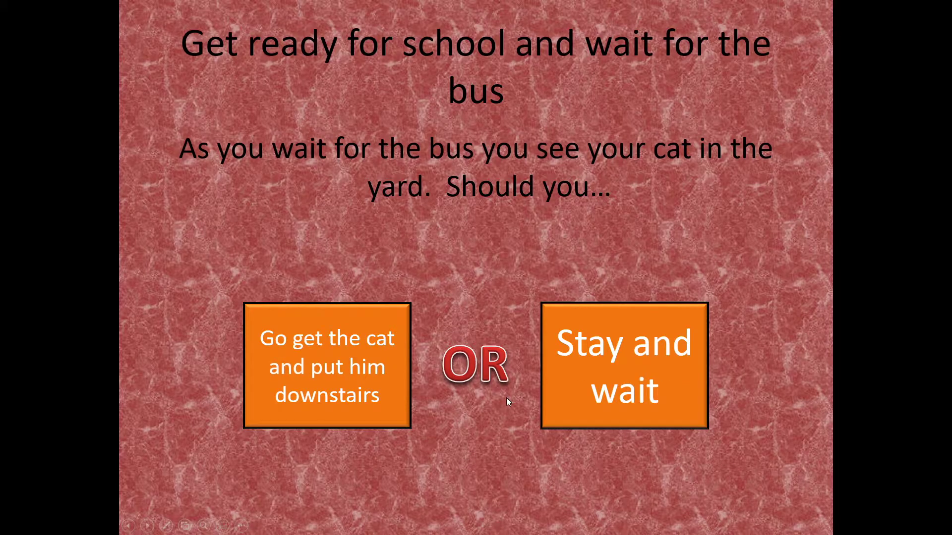
pyautogui.click(579, 353)
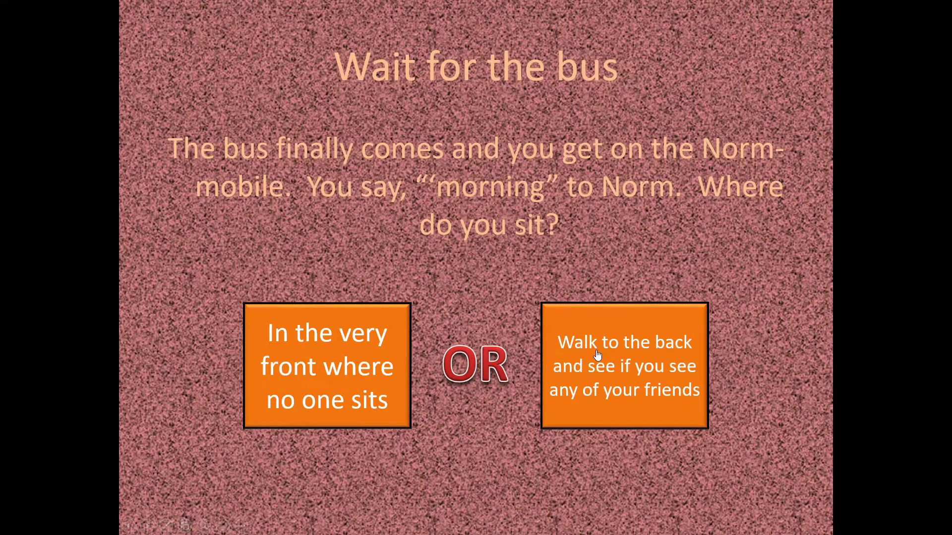
pyautogui.click(593, 346)
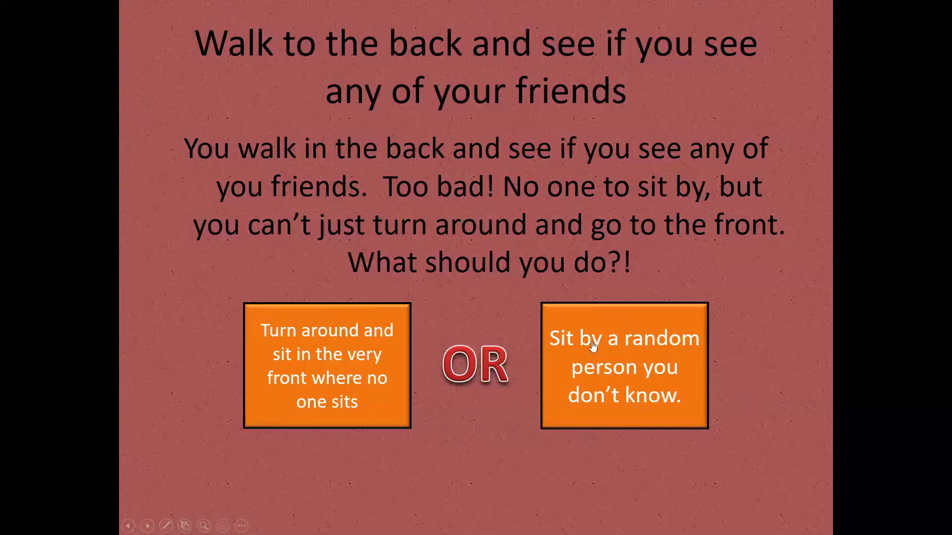
pyautogui.click(630, 379)
pyautogui.click(588, 382)
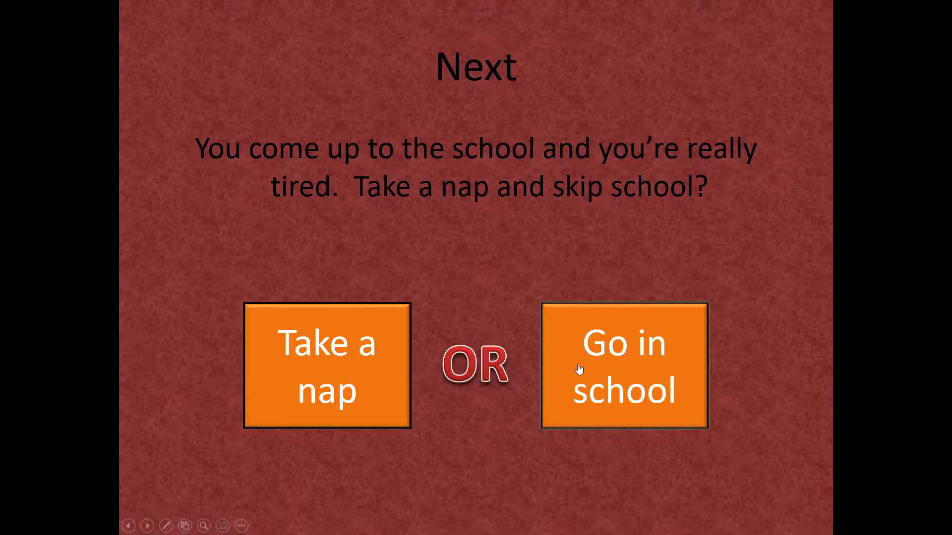
# Step: Go in school, hand metal items to the detector people, then walk and talk from the holding room
pyautogui.click(579, 369)
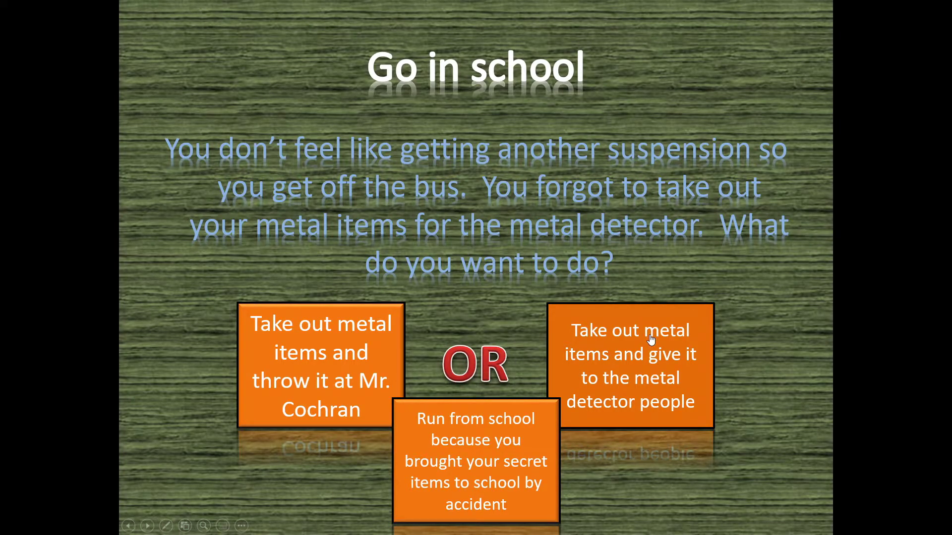
pyautogui.click(550, 314)
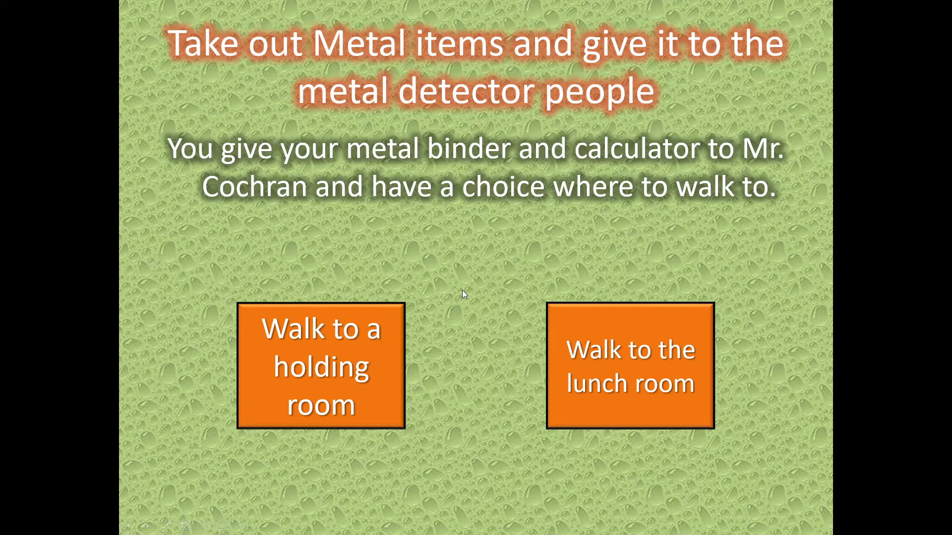
pyautogui.click(366, 314)
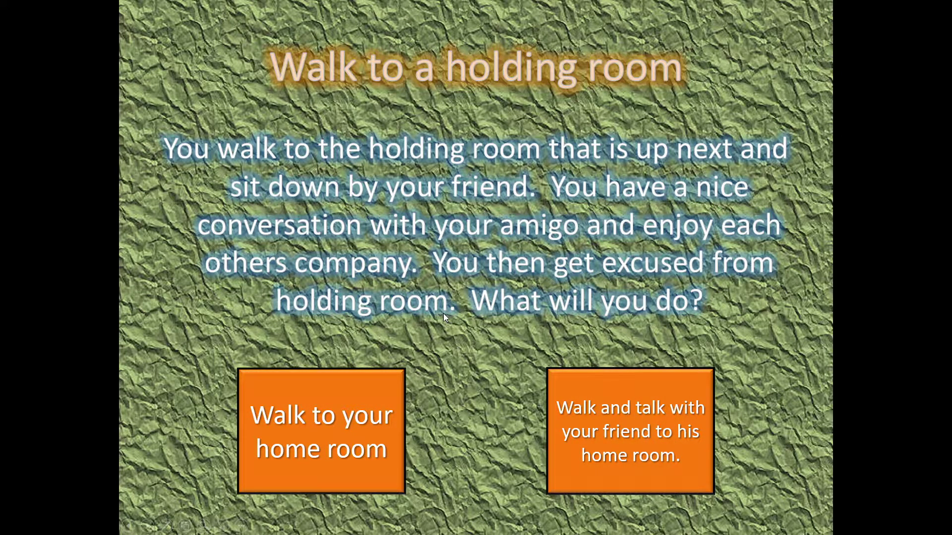
pyautogui.click(593, 410)
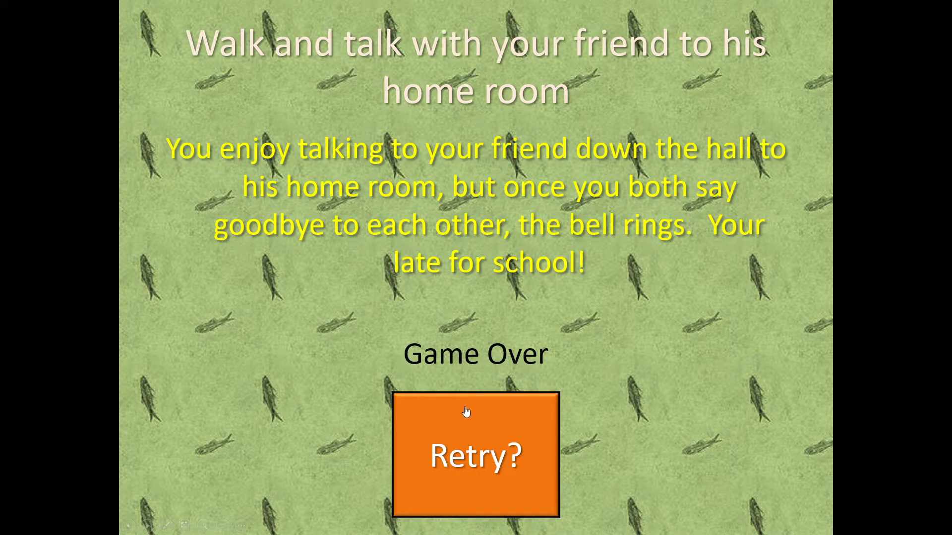
# Step: Retry, choose Sleep in, and retry back to the Morning slide
pyautogui.click(518, 454)
pyautogui.click(543, 354)
pyautogui.click(511, 404)
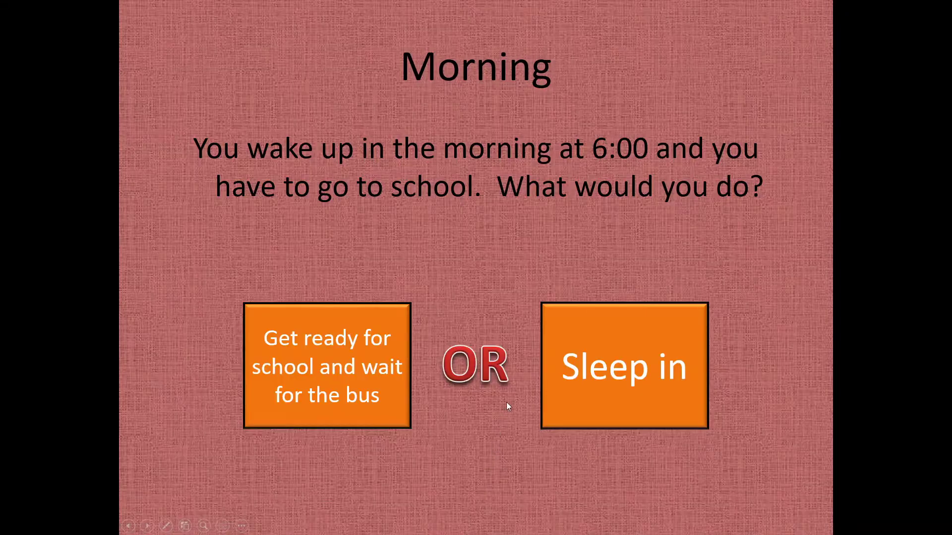
# Step: Choose Sleep in and retry to Morning twice
pyautogui.click(578, 364)
pyautogui.click(555, 394)
pyautogui.click(576, 395)
pyautogui.click(515, 416)
# Step: Ride the bus to school, run from school, and pick the apology answer
pyautogui.click(393, 387)
pyautogui.click(585, 362)
pyautogui.click(569, 359)
pyautogui.click(629, 343)
pyautogui.click(552, 421)
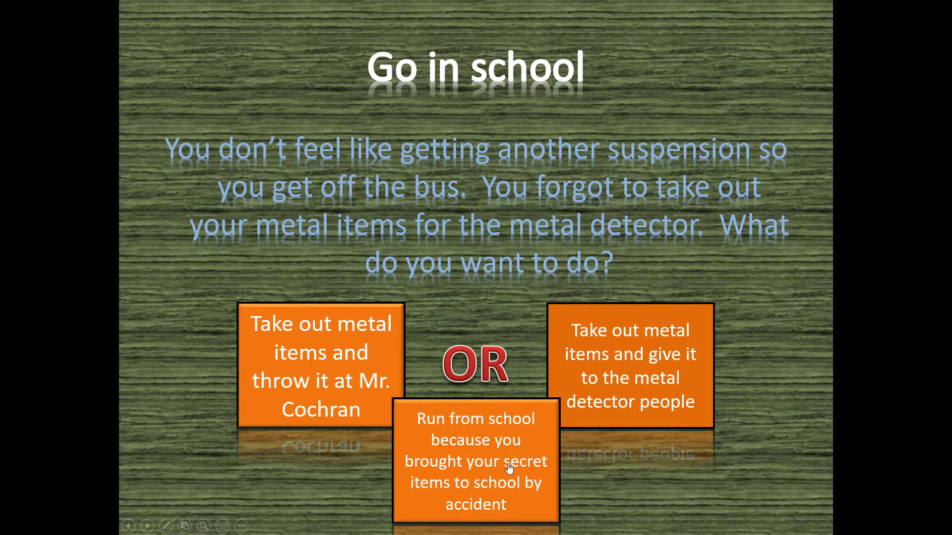
pyautogui.click(465, 467)
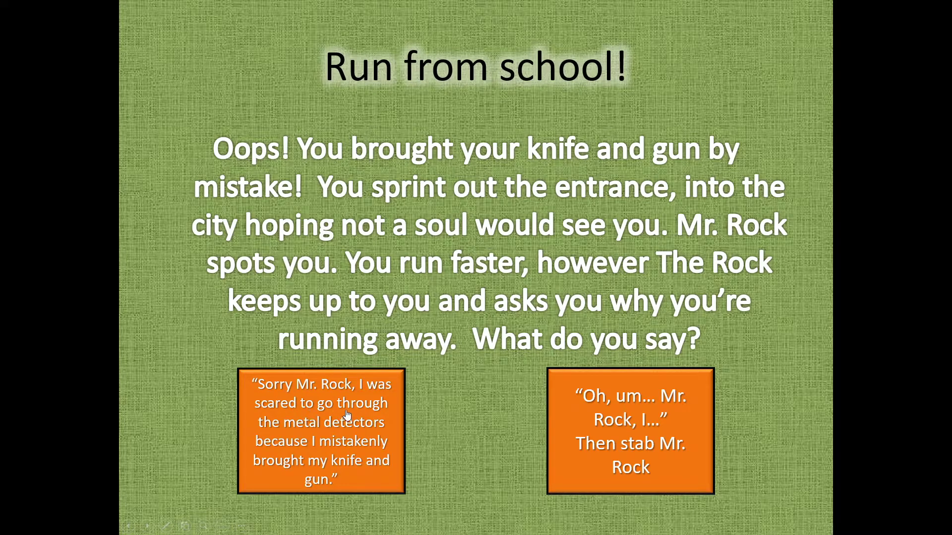
pyautogui.click(323, 460)
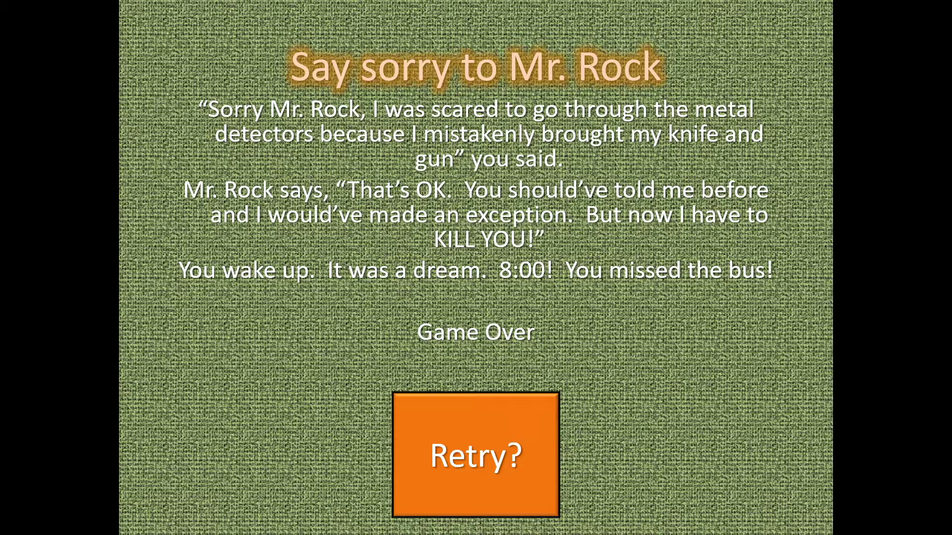
# Step: Retry, sleep in, retry, then get ready, wait for the bus, and sit by a random person
pyautogui.click(447, 452)
pyautogui.click(629, 379)
pyautogui.click(548, 464)
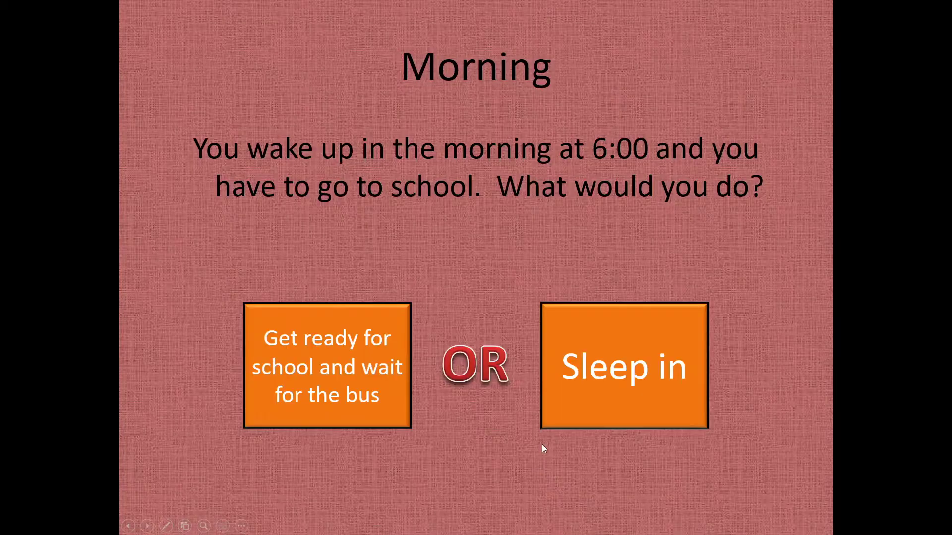
pyautogui.click(307, 361)
pyautogui.click(593, 386)
pyautogui.click(581, 370)
pyautogui.click(543, 421)
# Step: Go in school, give metal items to the detector people, and walk to a holding room
pyautogui.click(544, 430)
pyautogui.click(606, 392)
pyautogui.click(597, 367)
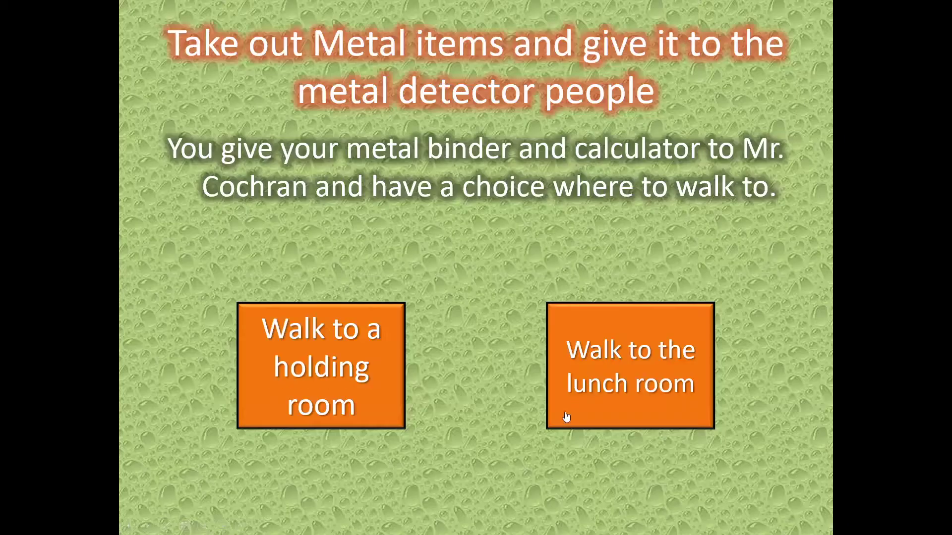
pyautogui.click(339, 352)
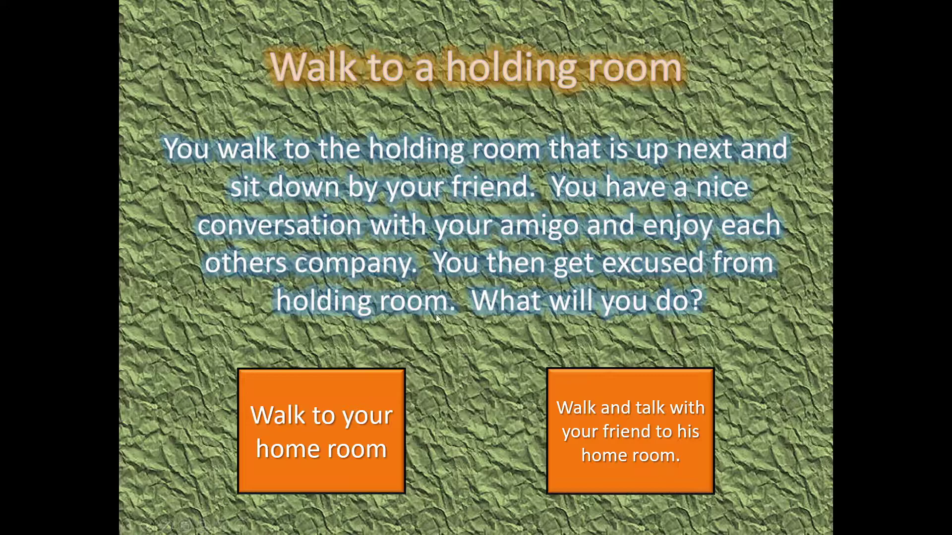
# Step: Continue past the holding room, retry, sleep in, and retry back to Morning
pyautogui.click(320, 432)
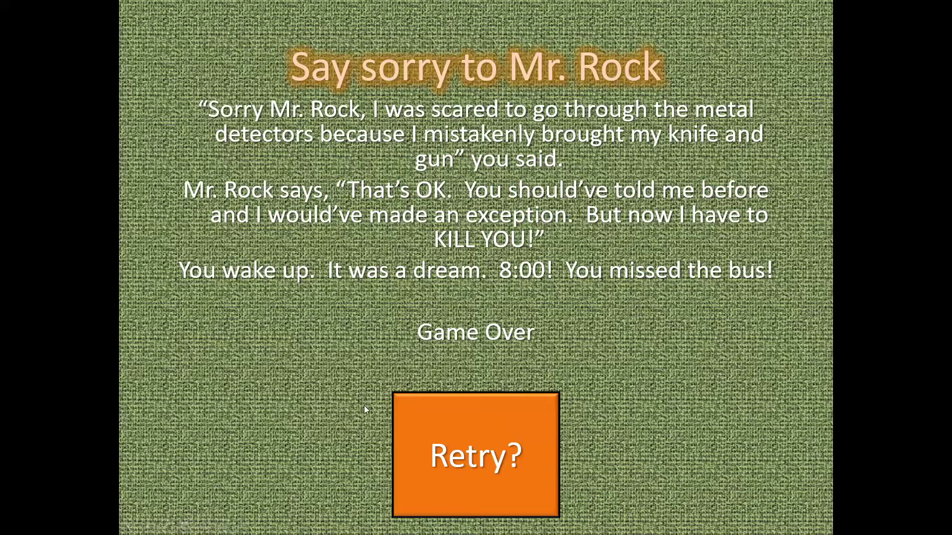
pyautogui.click(421, 419)
pyautogui.click(580, 402)
pyautogui.click(519, 405)
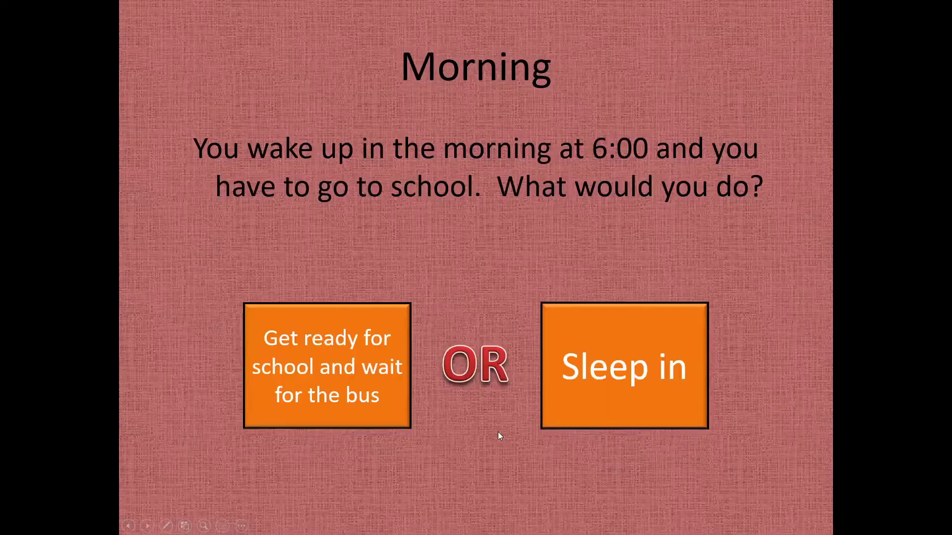
# Step: Get ready, wait for the bus, walk to the back, and sit by a random person
pyautogui.click(389, 377)
pyautogui.click(591, 379)
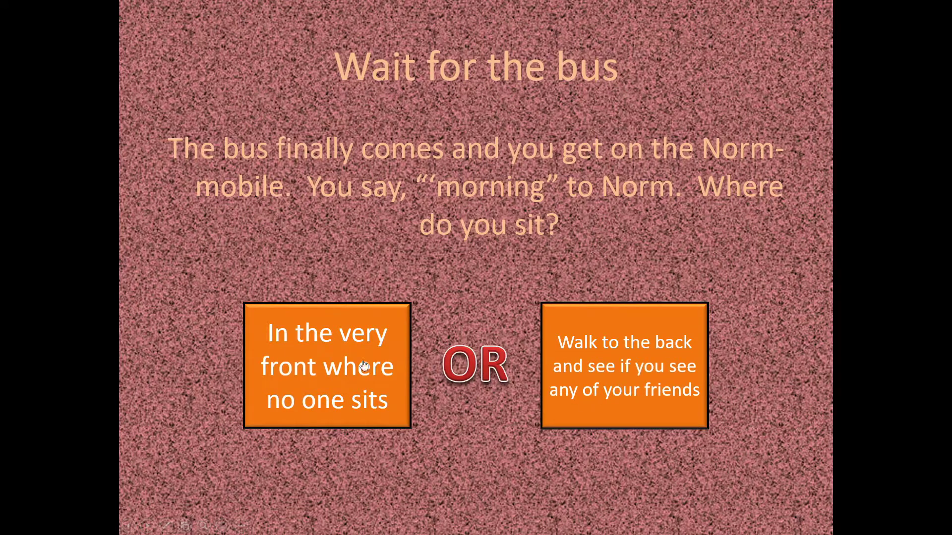
pyautogui.click(588, 369)
pyautogui.click(590, 369)
pyautogui.click(599, 366)
pyautogui.click(520, 402)
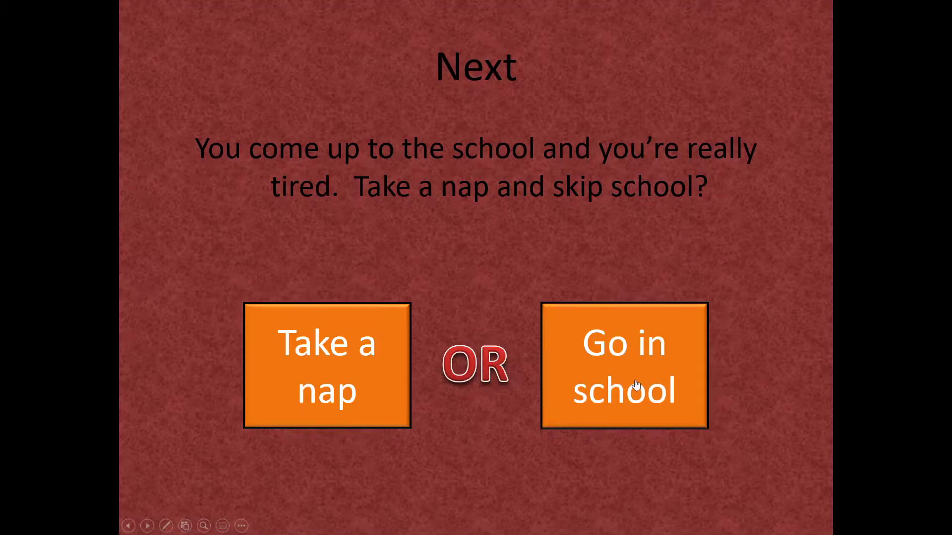
# Step: Take a nap, do the right thing, and return to the Morning slide
pyautogui.click(327, 346)
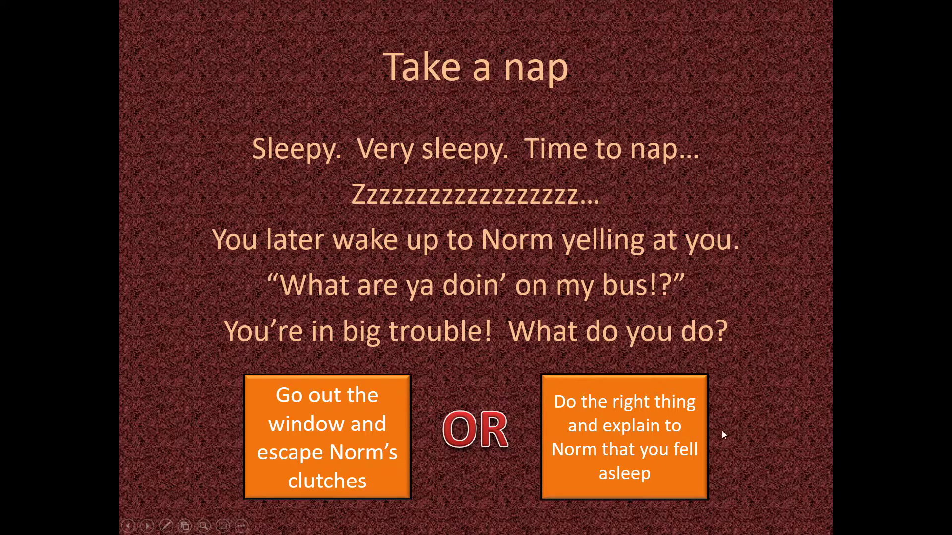
pyautogui.click(669, 436)
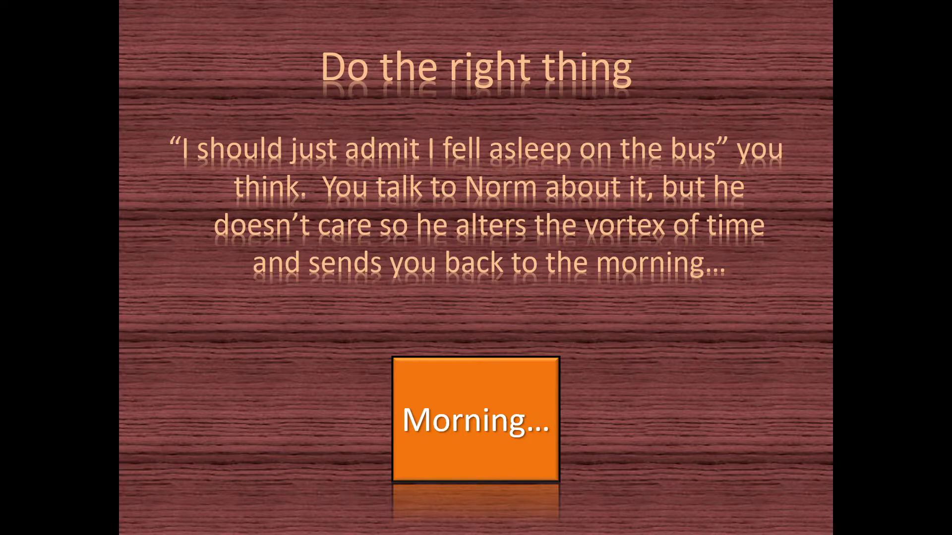
pyautogui.click(487, 386)
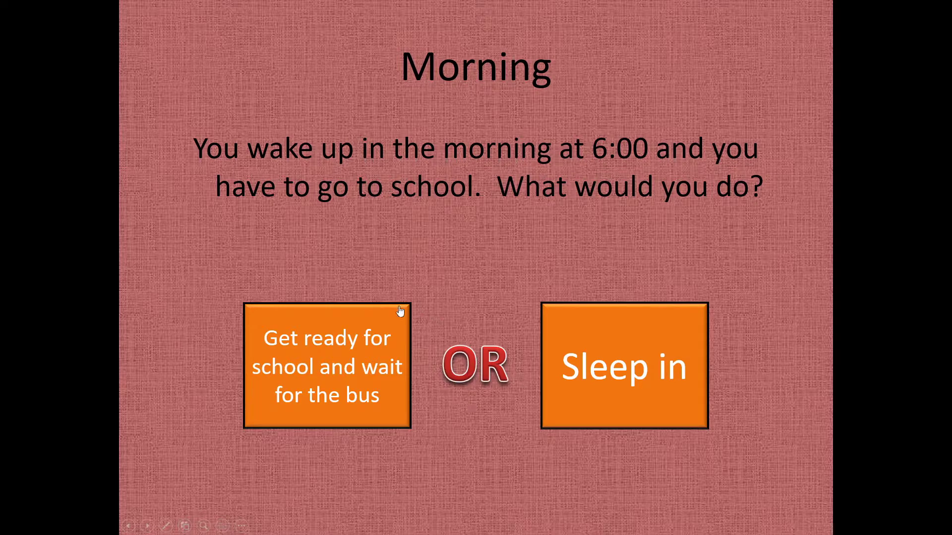
# Step: Ride the bus sitting by a random person, take a nap, then escape out the window
pyautogui.click(326, 360)
pyautogui.click(569, 371)
pyautogui.click(611, 340)
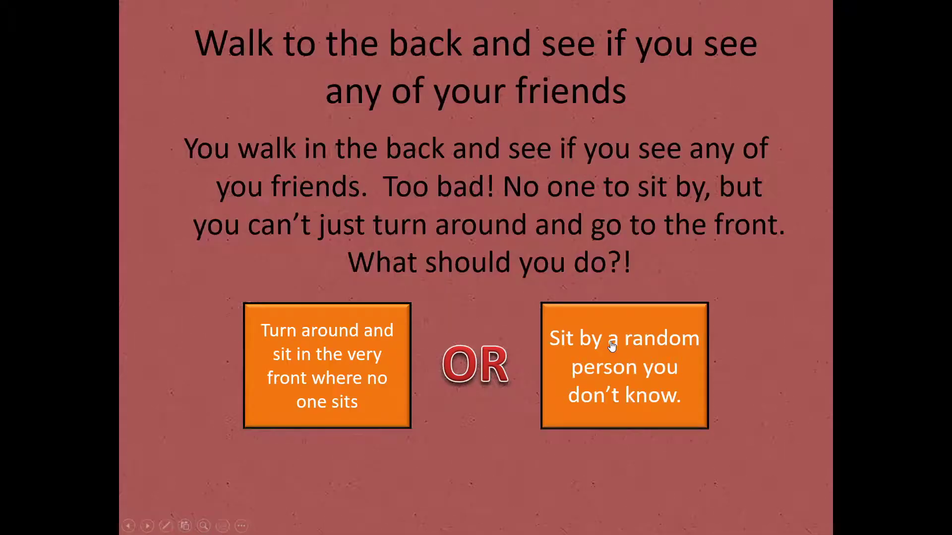
pyautogui.click(649, 357)
pyautogui.click(507, 449)
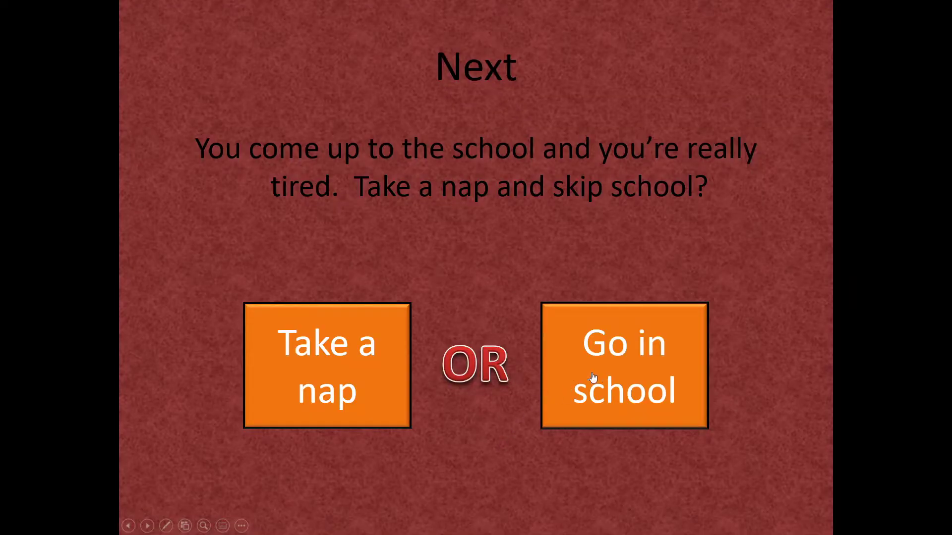
pyautogui.click(352, 366)
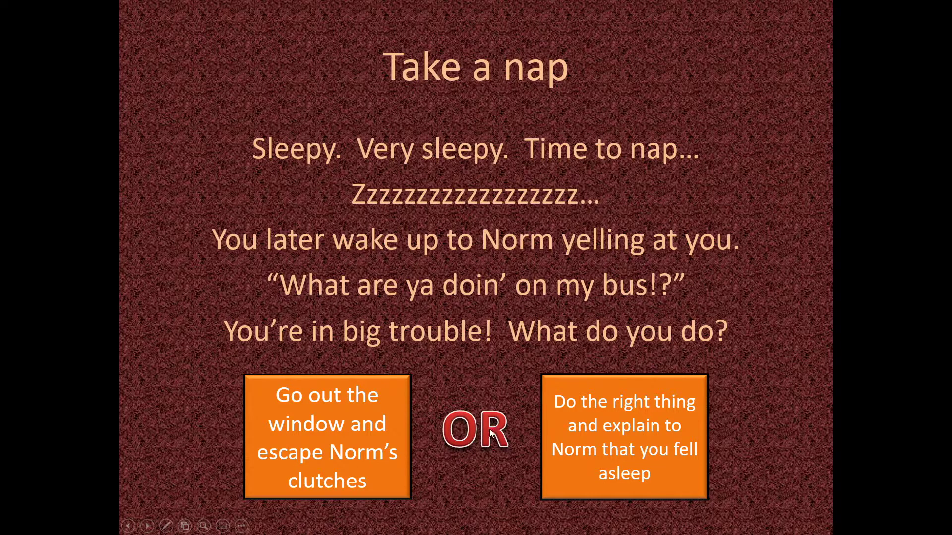
pyautogui.click(348, 432)
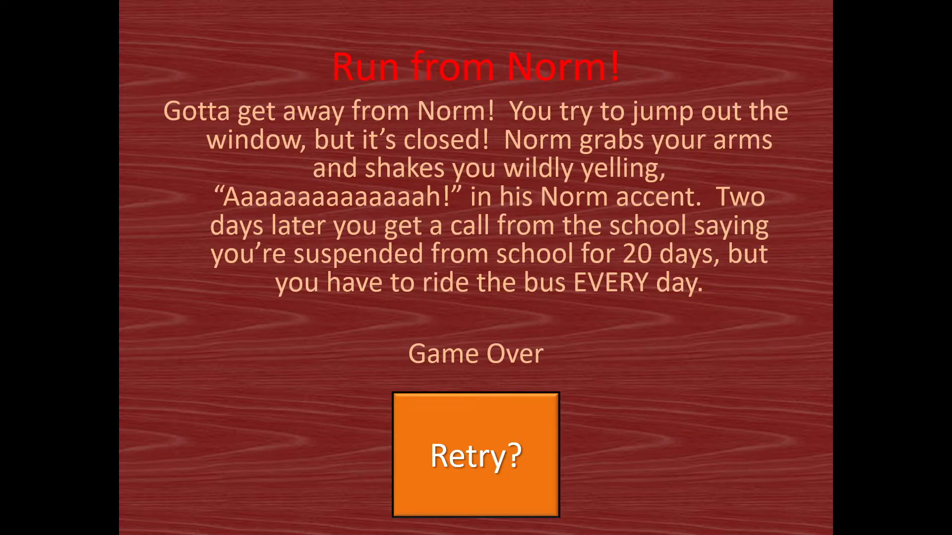
# Step: Retry, sleep in, retry, then ride the bus sitting by a random person
pyautogui.click(431, 407)
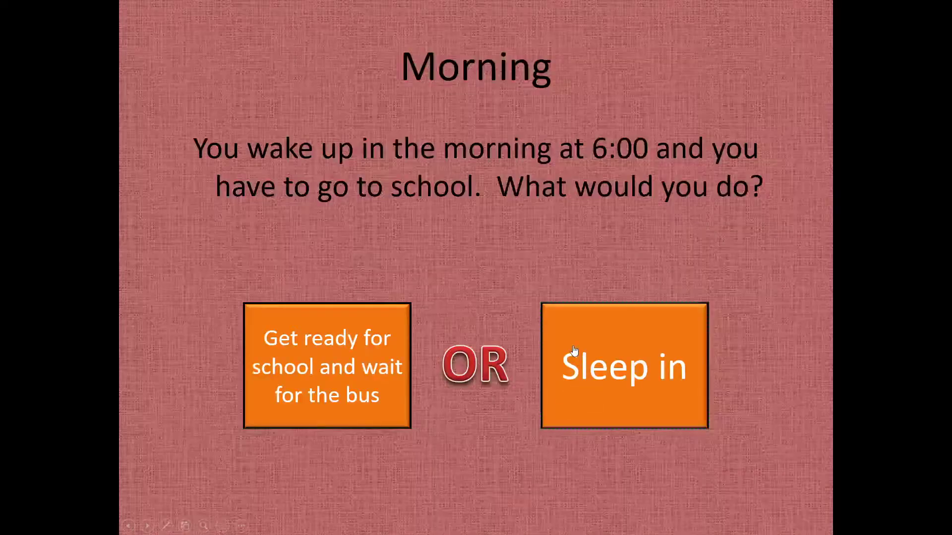
pyautogui.click(581, 367)
pyautogui.click(449, 411)
pyautogui.click(346, 340)
pyautogui.click(542, 421)
pyautogui.click(586, 374)
pyautogui.click(542, 418)
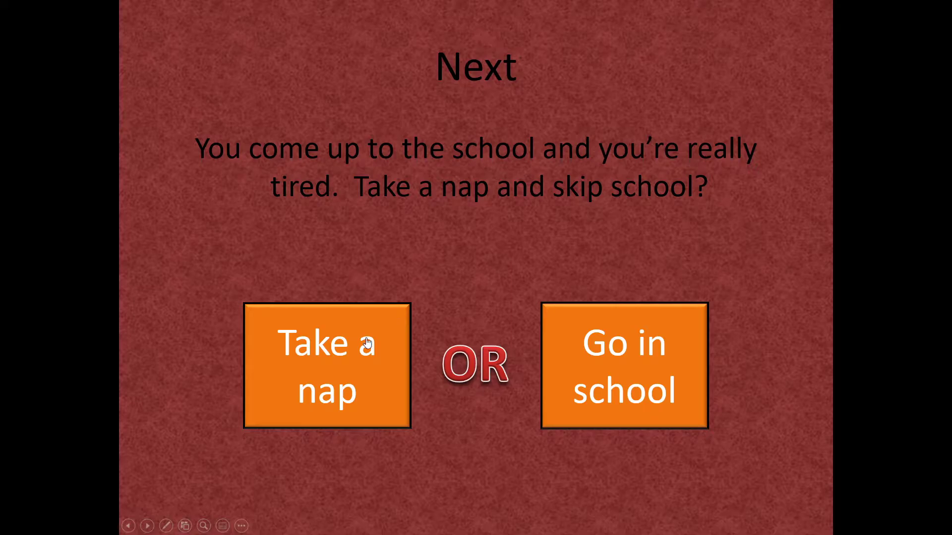
# Step: Go in school, give metal items to the detector, walk to the holding room, and walk and talk
pyautogui.click(653, 354)
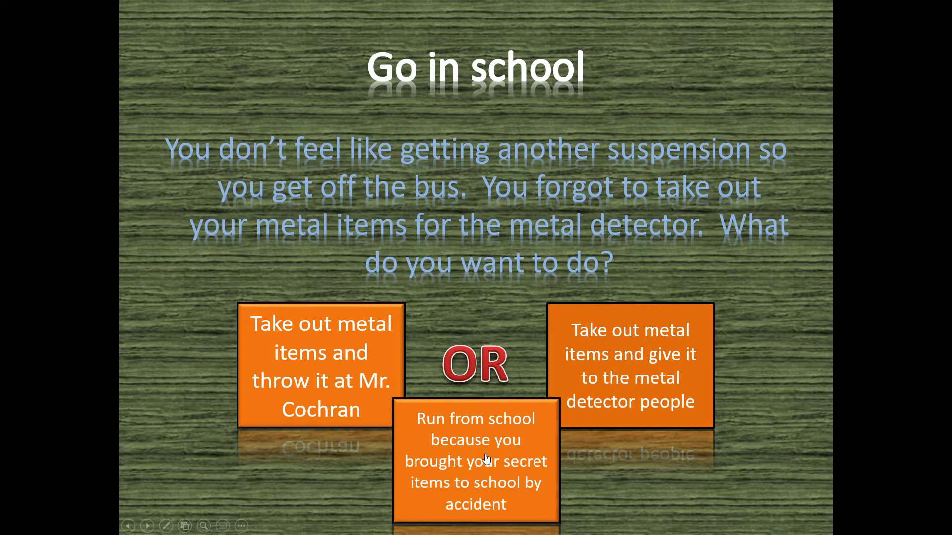
pyautogui.click(645, 335)
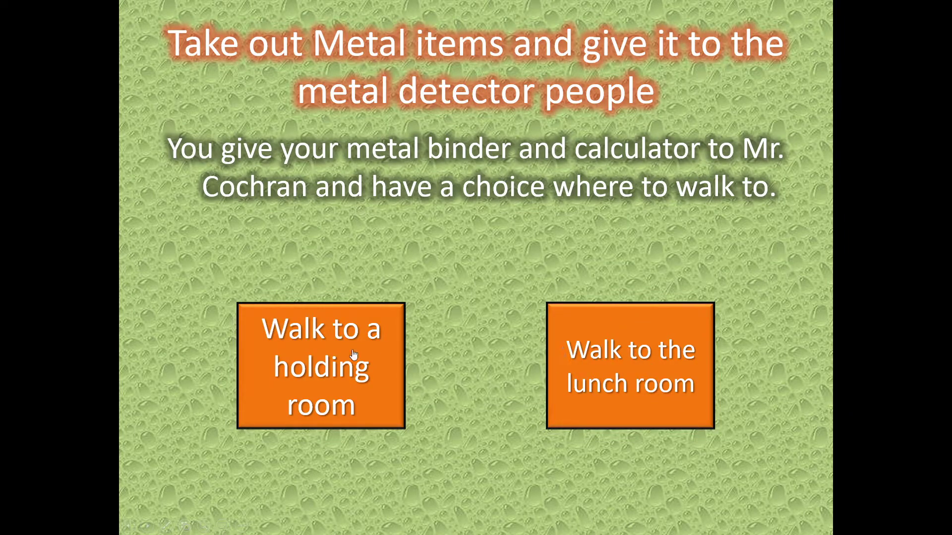
pyautogui.click(350, 377)
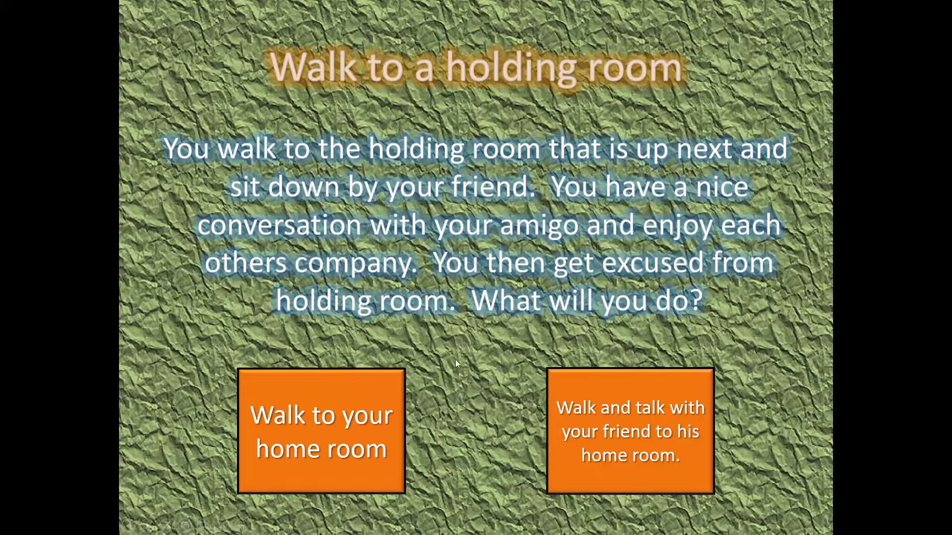
pyautogui.click(443, 349)
# Step: Advance through the remaining slides and end the slideshow at Walk to lunch room
pyautogui.click(443, 349)
pyautogui.click(443, 349)
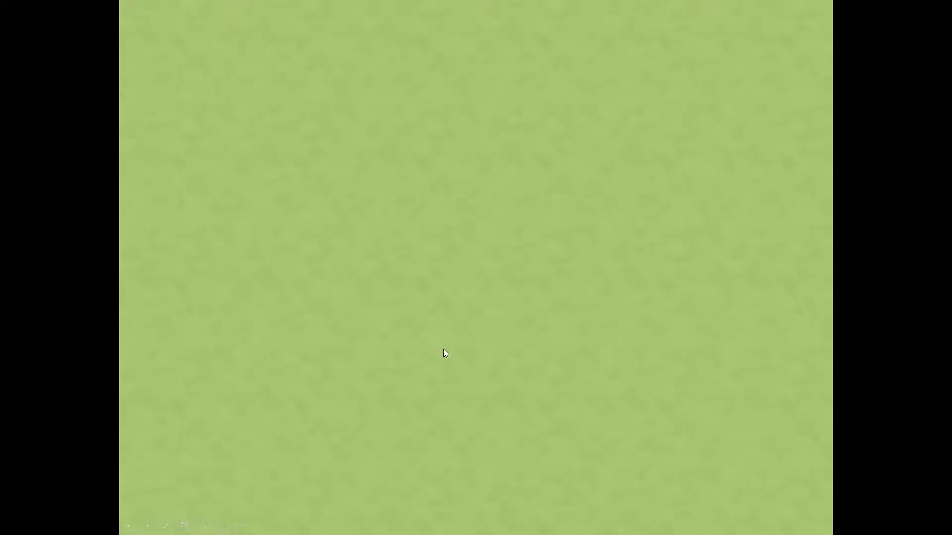
pyautogui.click(443, 349)
pyautogui.click(443, 349)
pyautogui.click(443, 349)
pyautogui.click(443, 349)
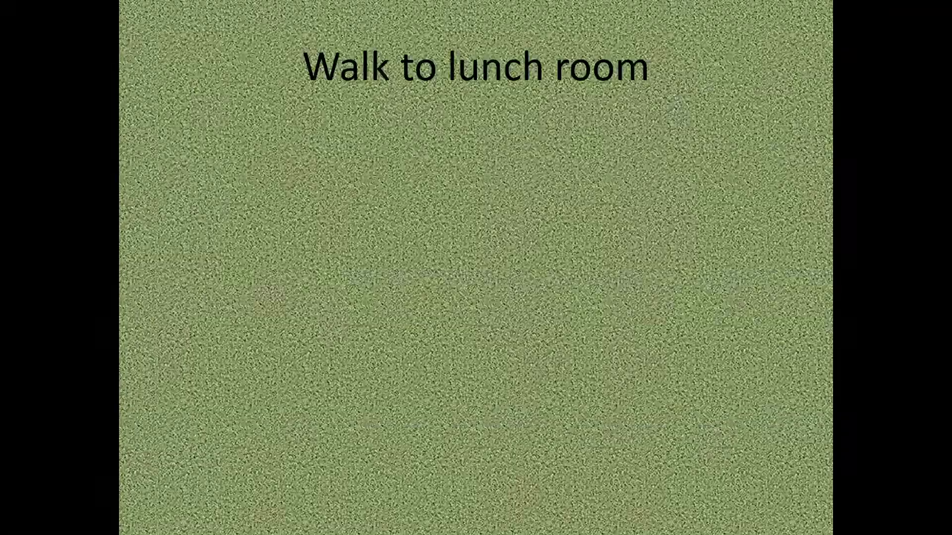
pyautogui.rightClick(514, 466)
pyautogui.click(573, 462)
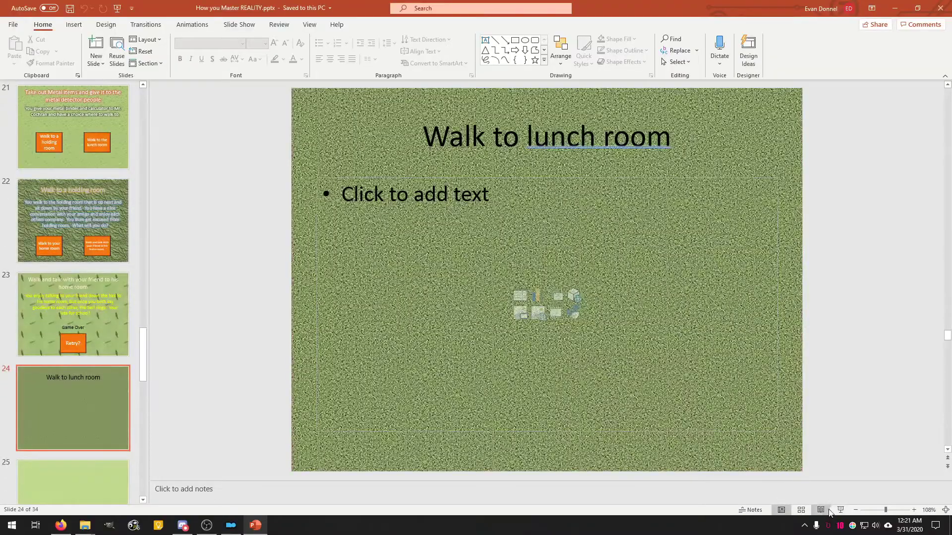
# Step: Restart the slideshow from REALITY title slide 1 in full screen instead of Presenter View
pyautogui.click(840, 510)
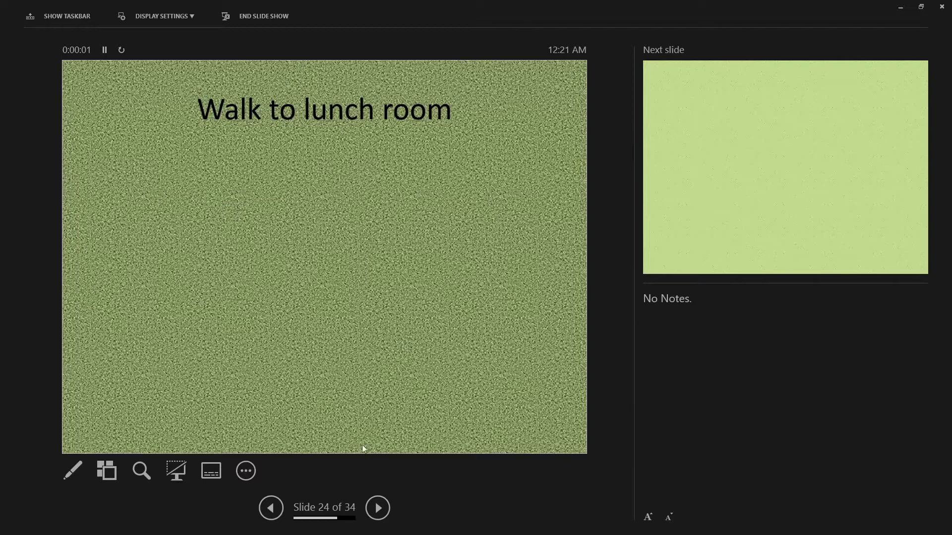
pyautogui.press('Escape')
pyautogui.scroll(5, 52, 194)
pyautogui.scroll(5, 61, 201)
pyautogui.scroll(5, 61, 201)
pyautogui.scroll(5, 62, 201)
pyautogui.click(88, 142)
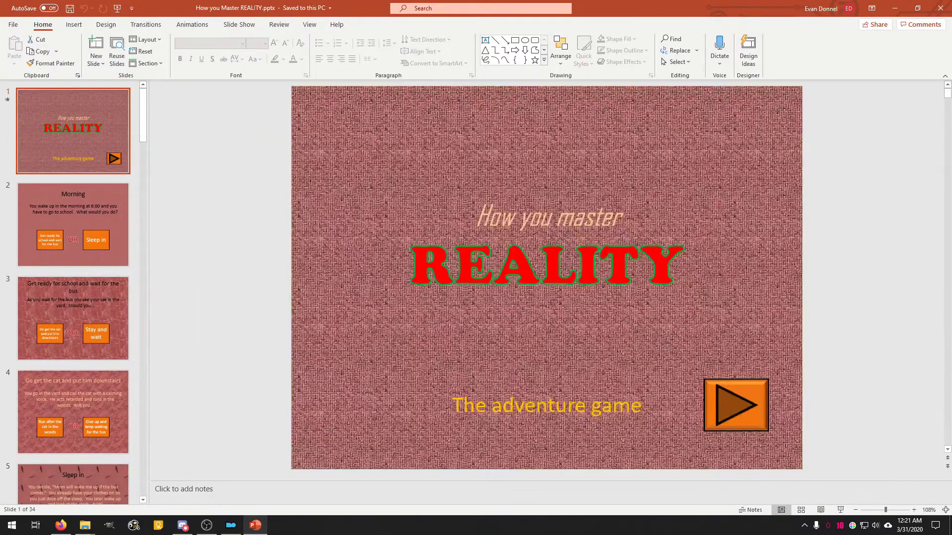
pyautogui.click(840, 514)
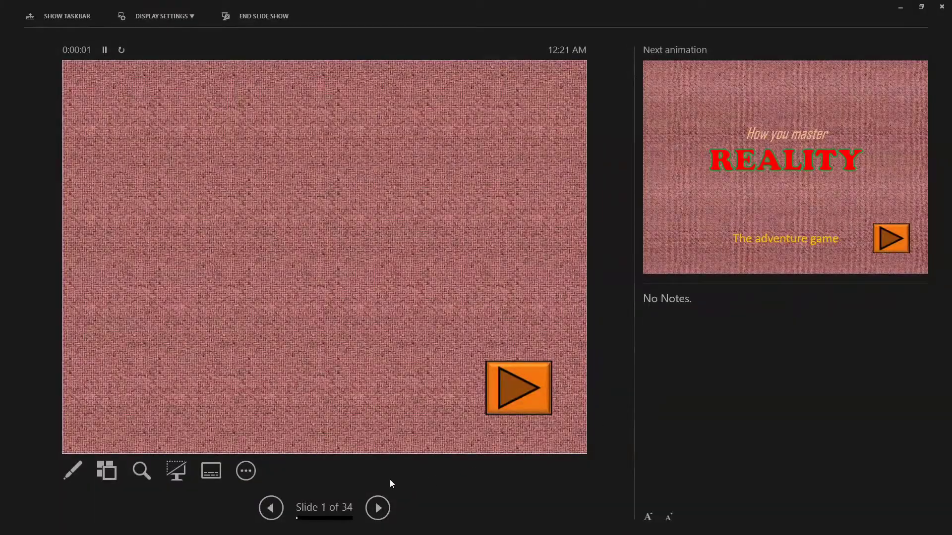
pyautogui.click(174, 18)
pyautogui.click(175, 37)
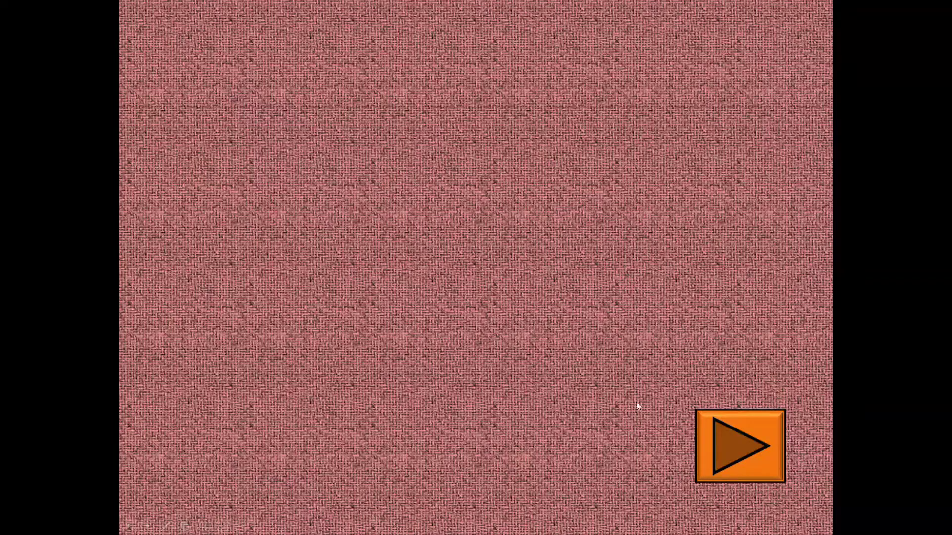
# Step: Start the adventure game and click through the story to the Go in school slide
pyautogui.click(734, 435)
pyautogui.click(665, 381)
pyautogui.click(555, 449)
pyautogui.click(616, 387)
pyautogui.click(623, 356)
pyautogui.click(567, 382)
pyautogui.click(526, 415)
pyautogui.click(644, 381)
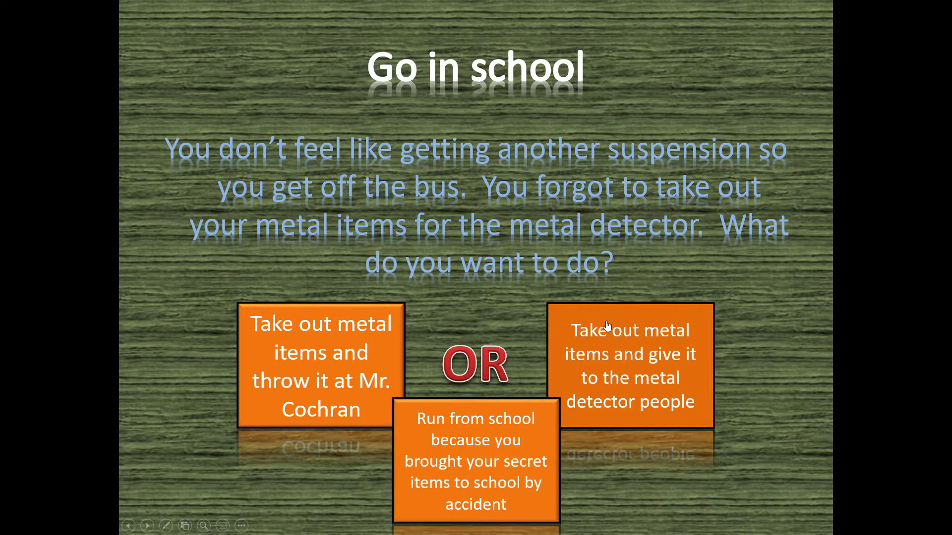
# Step: Give metal items to the detector, walk to the holding room, retry, and exit the show
pyautogui.click(608, 327)
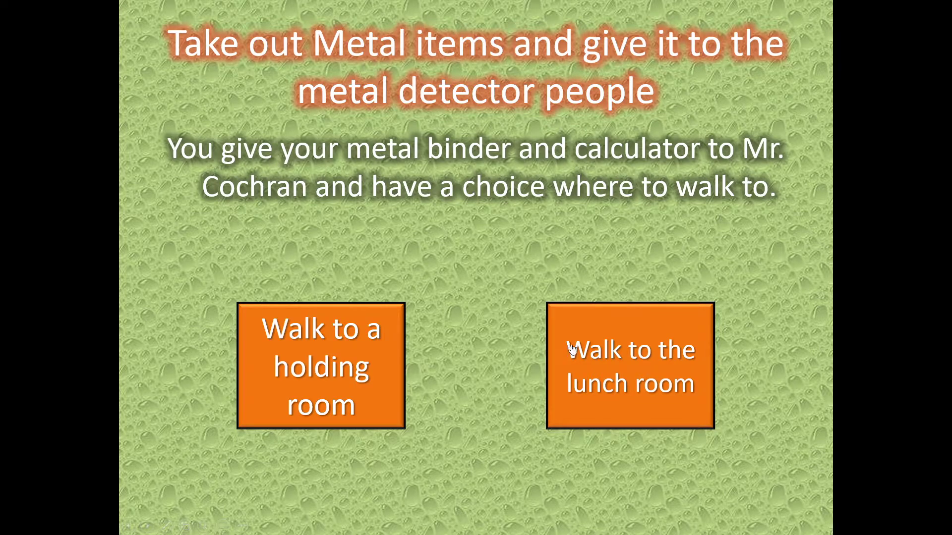
pyautogui.click(326, 348)
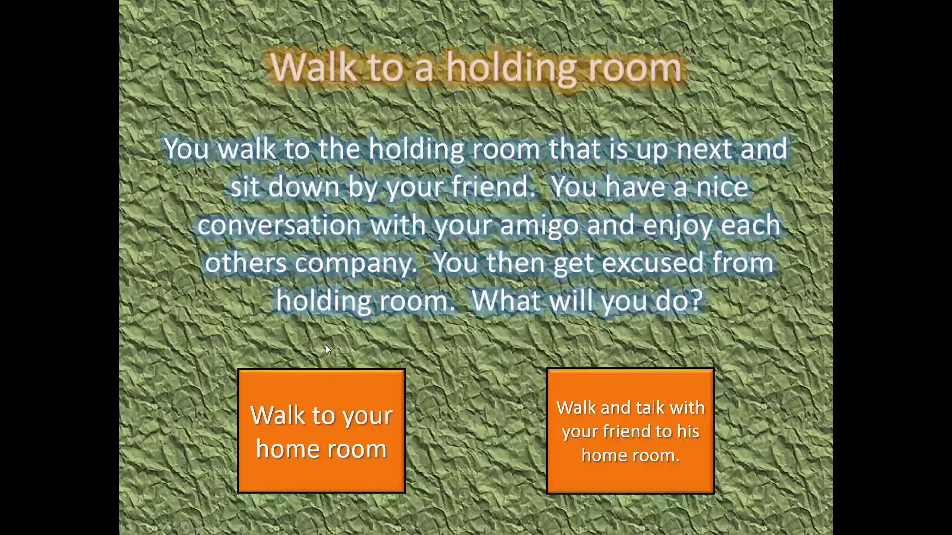
pyautogui.click(349, 396)
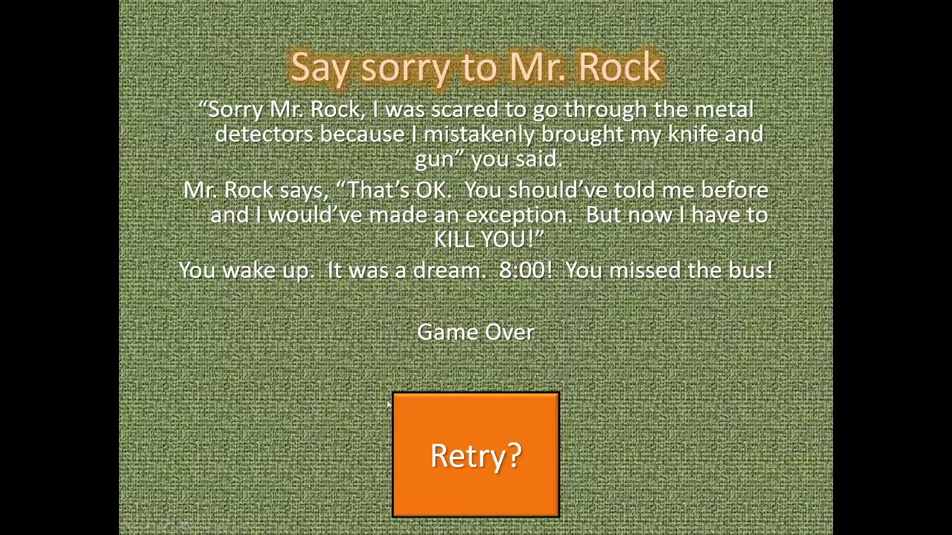
pyautogui.click(512, 411)
pyautogui.press('Escape')
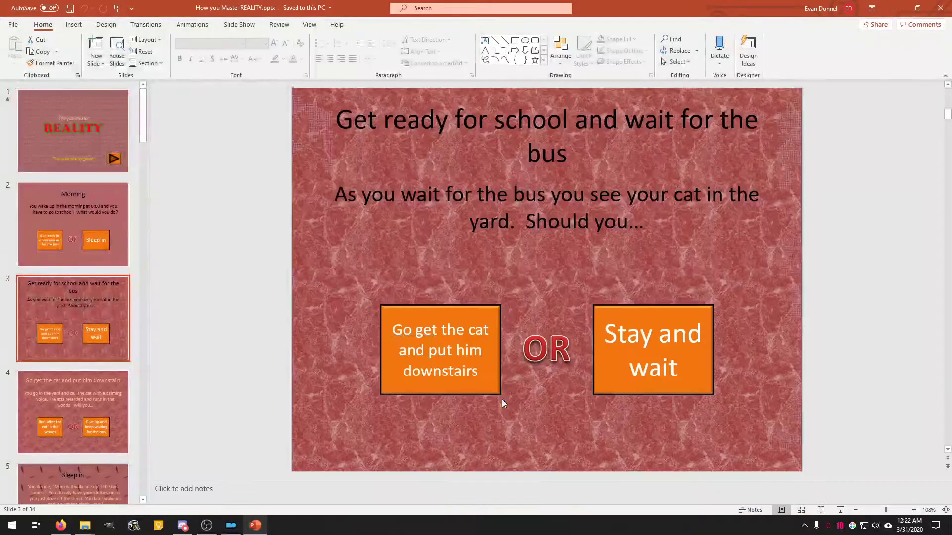
# Step: Review slides 21–24 in the editor, return to slide 1, and close How you Master REALITY.pptx
pyautogui.scroll(-5, 86, 378)
pyautogui.scroll(-5, 34, 288)
pyautogui.scroll(-5, 34, 287)
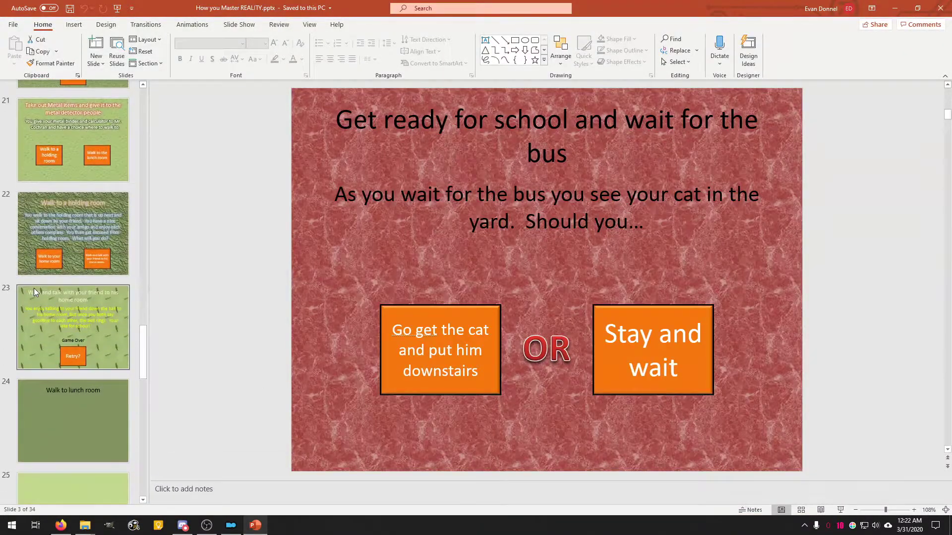
pyautogui.click(50, 318)
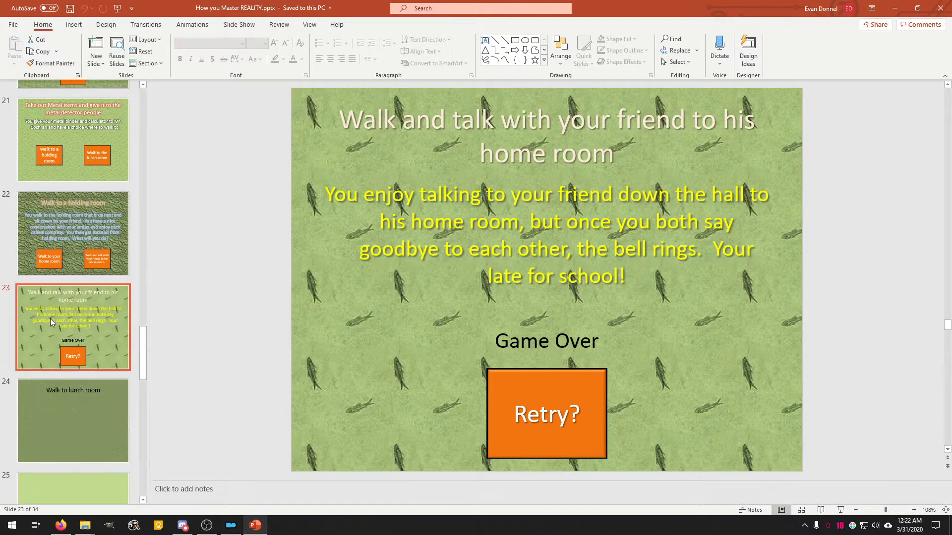
pyautogui.press('Up')
pyautogui.press('Up')
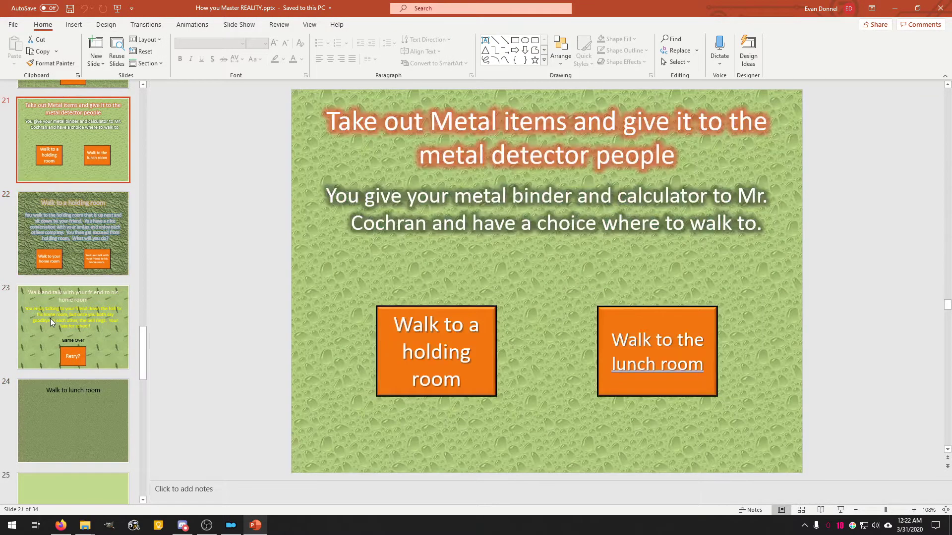
pyautogui.press('Up')
pyautogui.press('Up')
pyautogui.press('Up')
pyautogui.press('Down')
pyautogui.press('Down')
pyautogui.press('Down')
pyautogui.press('Down')
pyautogui.press('Down')
pyautogui.press('Down')
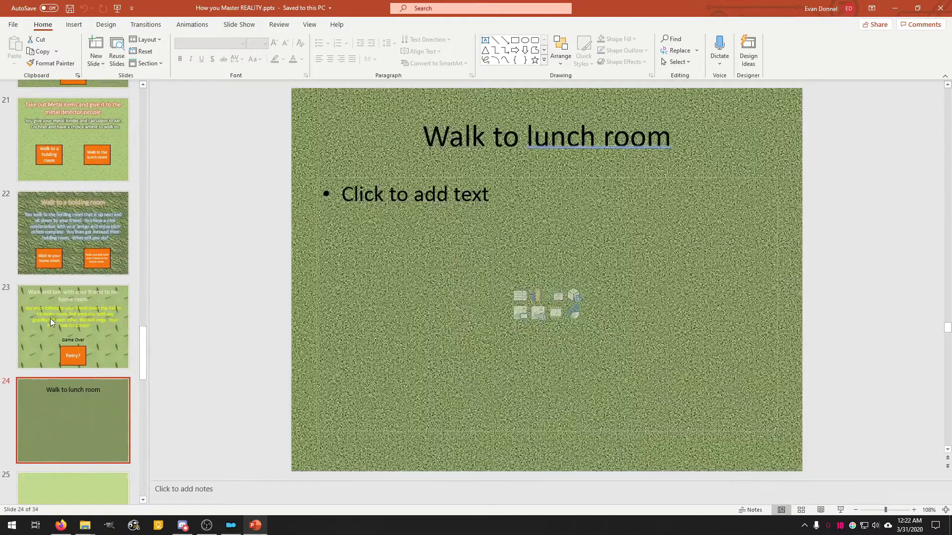
pyautogui.press('Down')
pyautogui.press('Down')
pyautogui.press('Down')
pyautogui.press('Down')
pyautogui.press('Down')
pyautogui.press('Down')
pyautogui.press('Down')
pyautogui.press('Down')
pyautogui.press('Down')
pyautogui.press('Down')
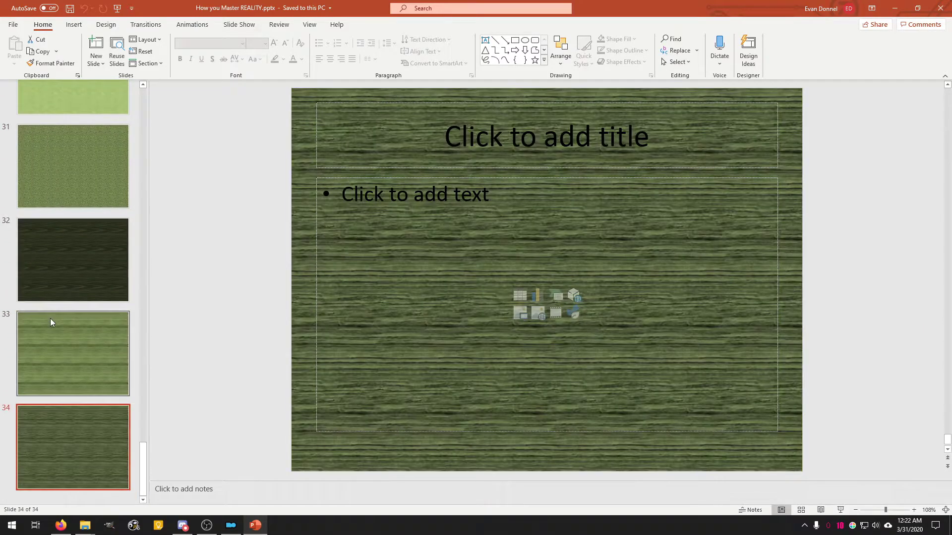
pyautogui.press('Up')
pyautogui.press('Up')
pyautogui.press('Up')
pyautogui.press('Up')
pyautogui.press('Up')
pyautogui.press('Up')
pyautogui.press('Up')
pyautogui.press('Home')
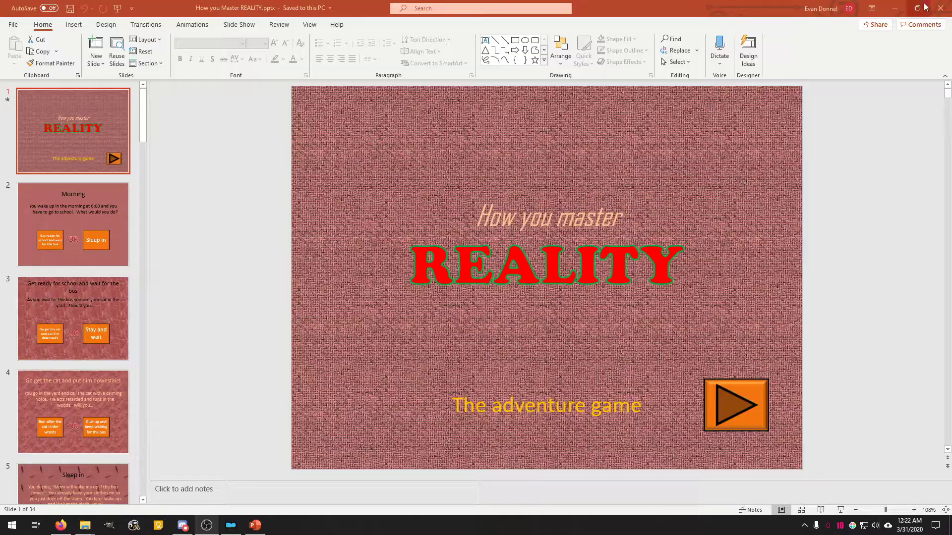
pyautogui.click(940, 8)
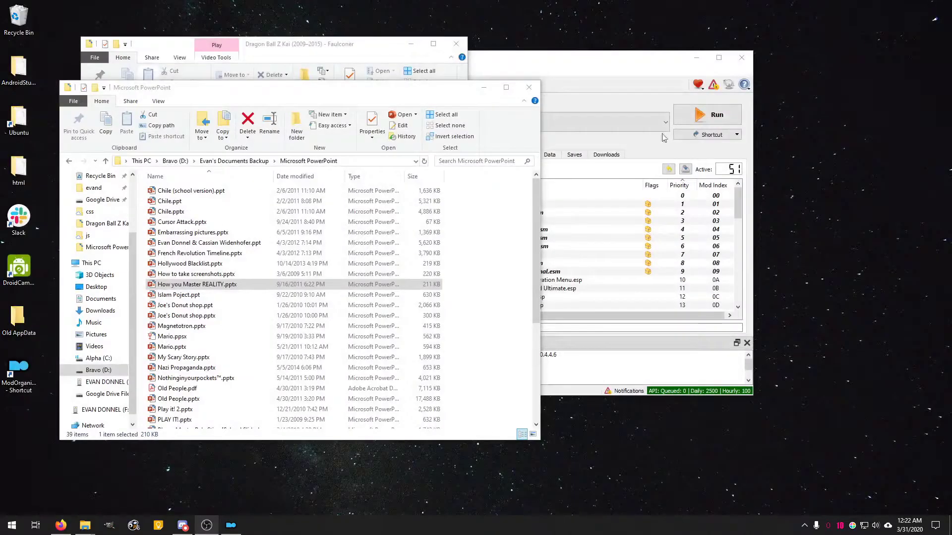
# Step: Try opening Islam Poject.ppt, select Joe's Donut shop.ppt and the REALITY file, then launch Task Manager
pyautogui.doubleClick(221, 298)
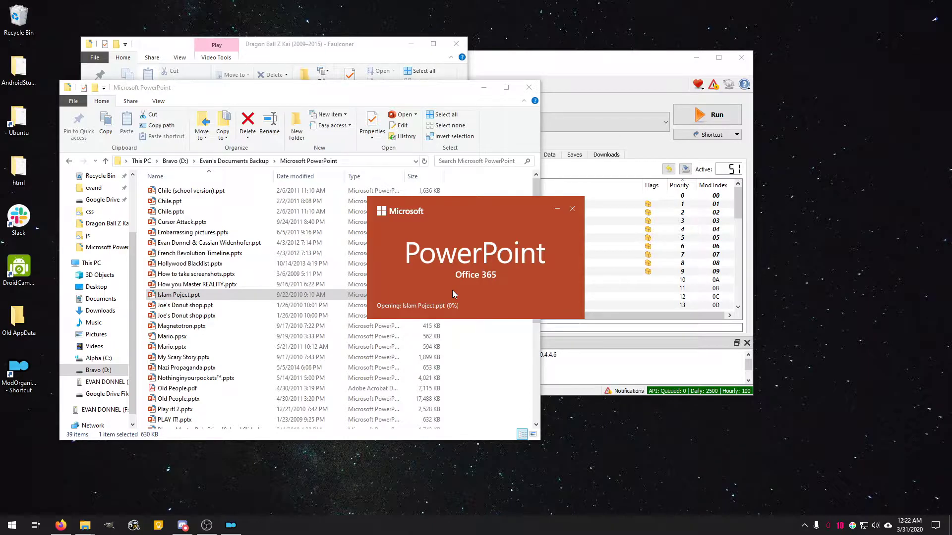
pyautogui.click(572, 208)
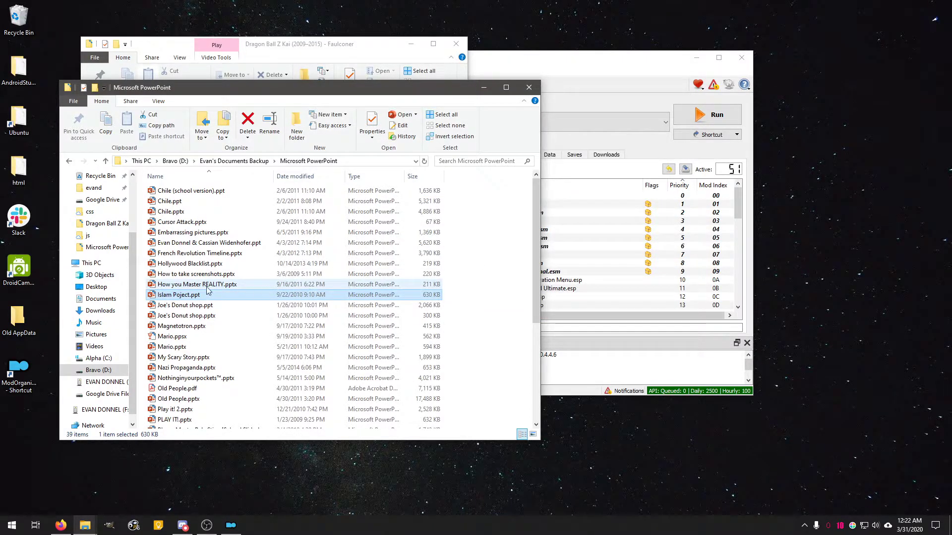
pyautogui.click(192, 308)
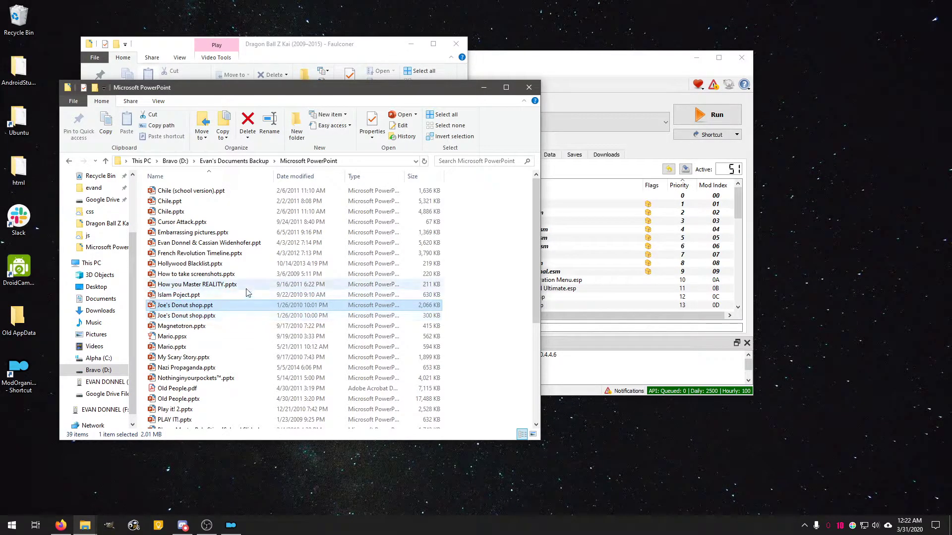
pyautogui.click(256, 288)
pyautogui.hotkey('ctrl', 'shift', 'Escape')
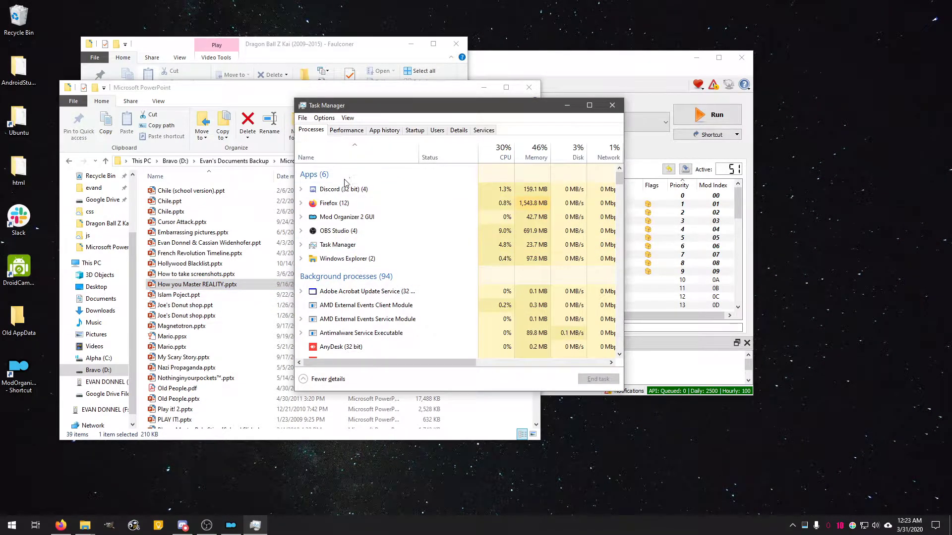
# Step: Browse the Task Manager process list, close Task Manager, and select How to take screenshots.pptx
pyautogui.scroll(-3, 347, 208)
pyautogui.scroll(-3, 354, 237)
pyautogui.scroll(-4, 364, 269)
pyautogui.scroll(-4, 364, 269)
pyautogui.scroll(-4, 363, 269)
pyautogui.scroll(-4, 364, 269)
pyautogui.scroll(-3, 364, 270)
pyautogui.scroll(-4, 365, 269)
pyautogui.scroll(-4, 365, 270)
pyautogui.scroll(-4, 365, 273)
pyautogui.scroll(-4, 365, 275)
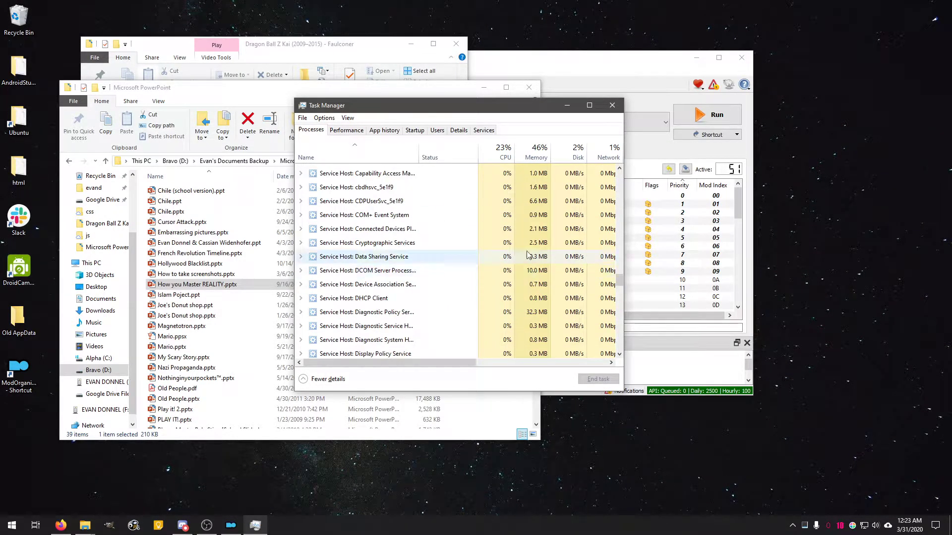
pyautogui.click(451, 242)
pyautogui.press('Home')
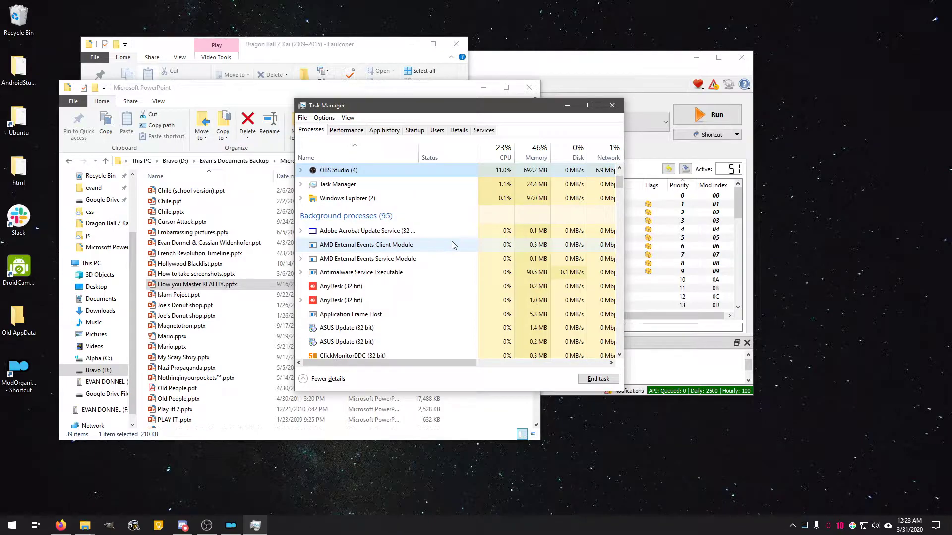
pyautogui.click(451, 244)
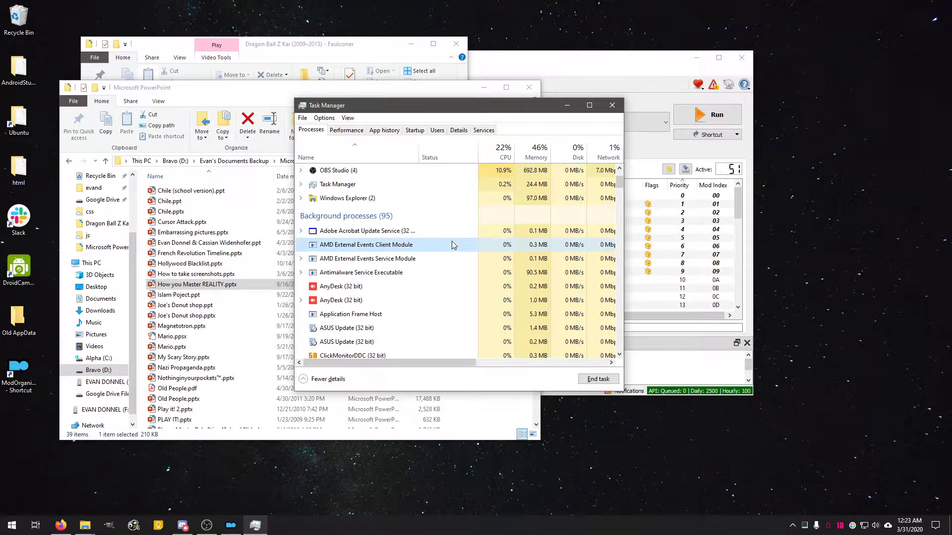
pyautogui.click(612, 105)
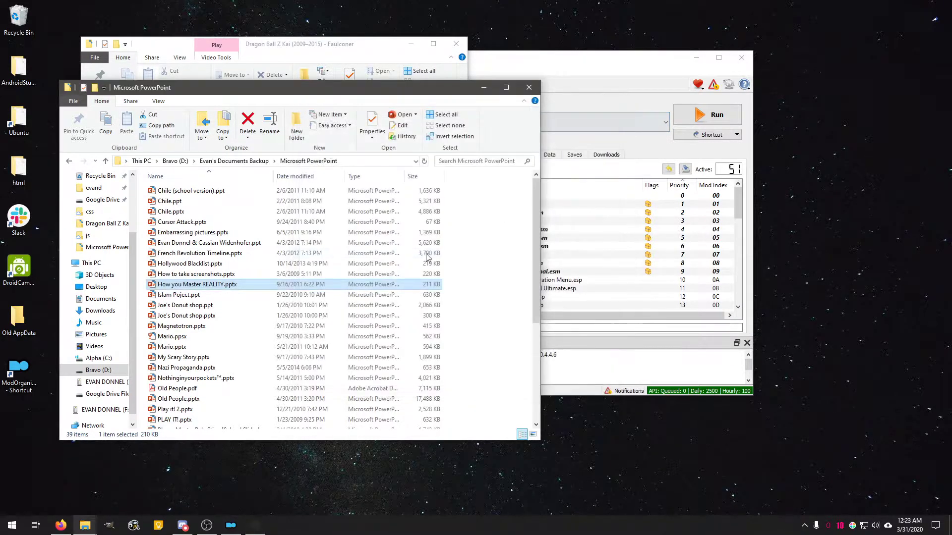
pyautogui.click(228, 273)
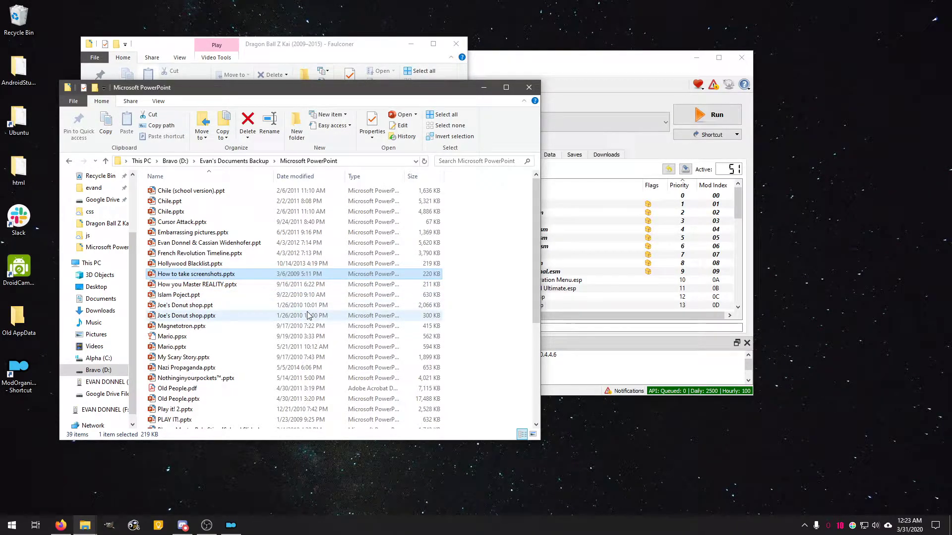
# Step: Reopen Task Manager, glance at Performance, and cancel the Run new task dialog
pyautogui.hotkey('ctrl', 'shift', 'Escape')
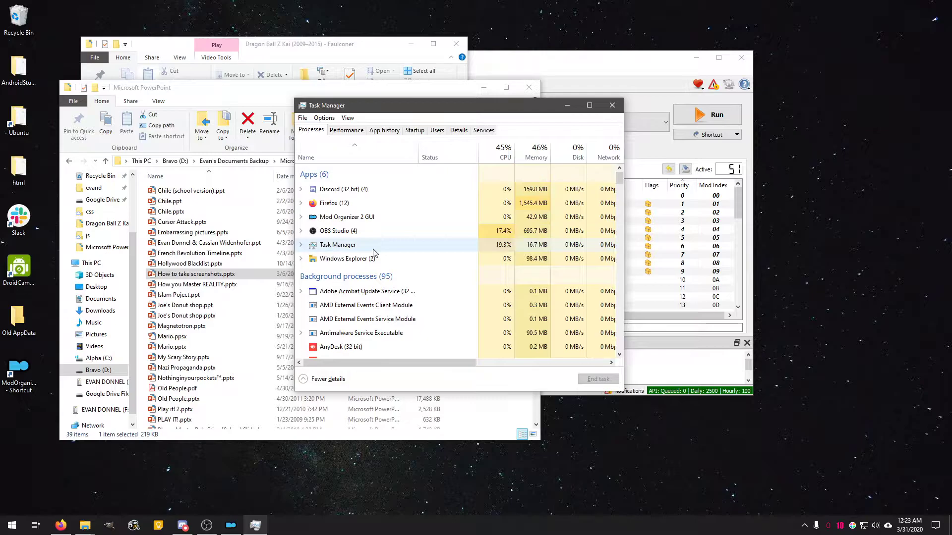
pyautogui.scroll(-2, 360, 284)
pyautogui.scroll(-3, 347, 278)
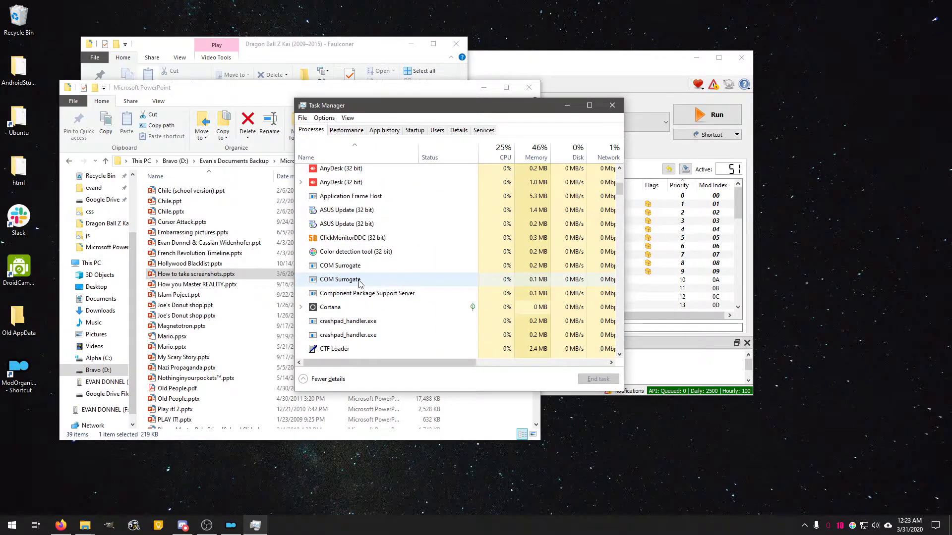
pyautogui.click(349, 132)
pyautogui.click(310, 129)
pyautogui.click(324, 118)
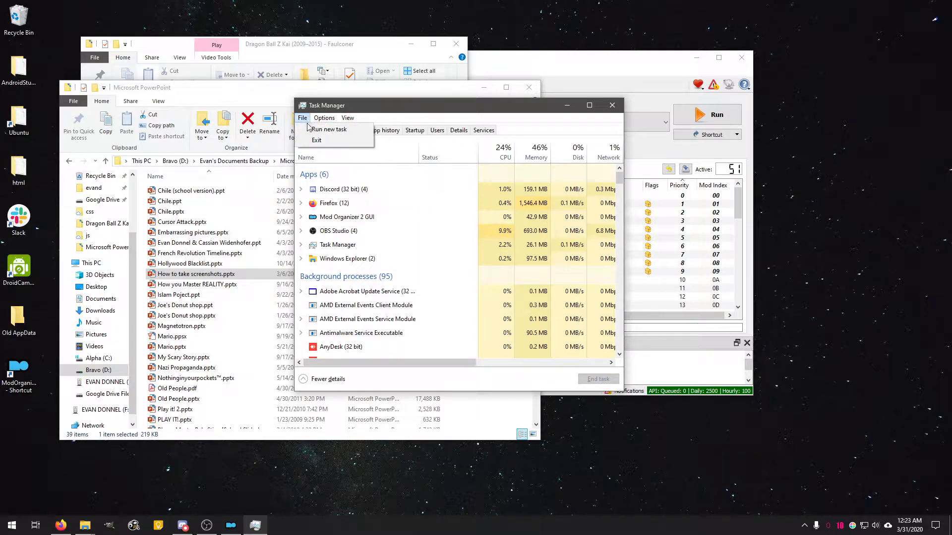
pyautogui.click(309, 131)
pyautogui.click(484, 179)
pyautogui.click(485, 180)
pyautogui.click(420, 221)
# Step: End task on the Microsoft Office Click-to-Run (SxS) process
pyautogui.click(389, 333)
pyautogui.scroll(-3, 389, 317)
pyautogui.scroll(-8, 389, 285)
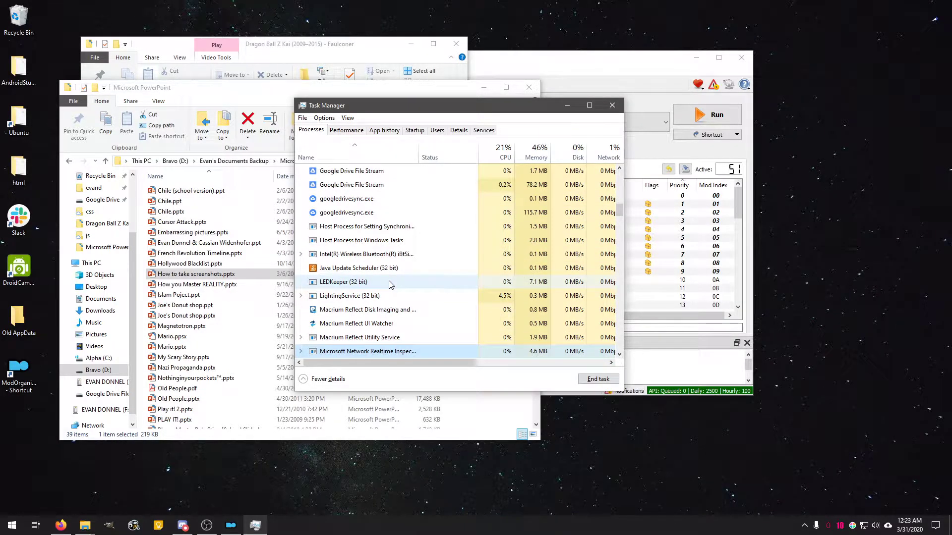
pyautogui.press('Right')
pyautogui.press('Down')
pyautogui.press('Down')
pyautogui.scroll(-2, 389, 285)
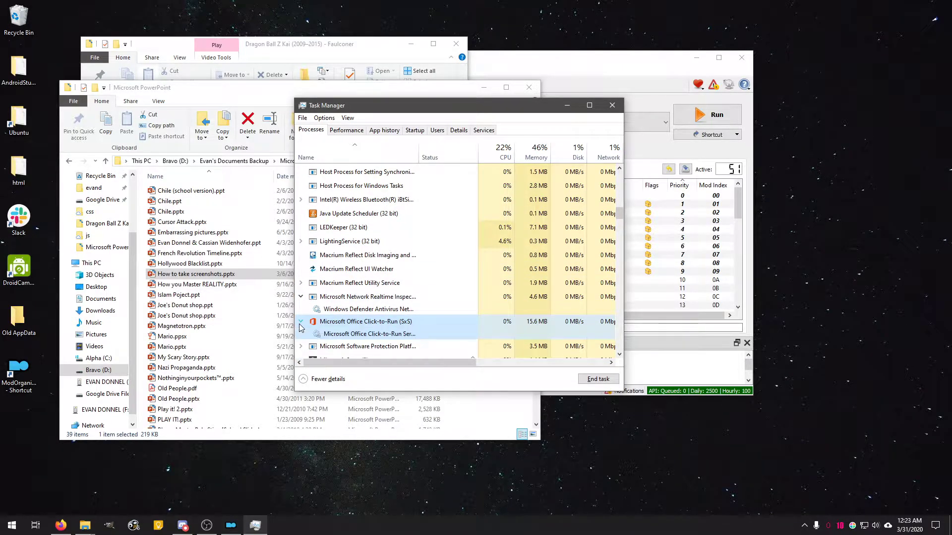
pyautogui.rightClick(331, 324)
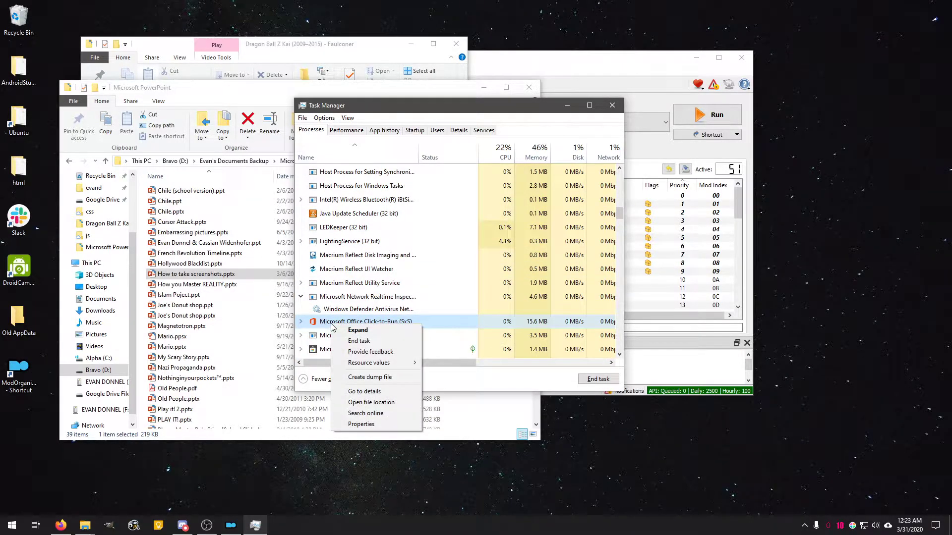
pyautogui.click(358, 341)
# Step: Scroll the rest of the process list and close Task Manager with Alt+F4
pyautogui.scroll(-2, 375, 328)
pyautogui.scroll(-2, 375, 328)
pyautogui.scroll(-2, 375, 328)
pyautogui.scroll(-2, 376, 329)
pyautogui.scroll(-2, 376, 334)
pyautogui.scroll(-1, 377, 342)
pyautogui.scroll(-1, 377, 343)
pyautogui.hotkey('alt', 'F4')
# Step: Launch PowerPoint from a Start menu search for 'power'
pyautogui.press('super')
pyautogui.write('offi')
pyautogui.press('BackSpace')
pyautogui.press('BackSpace')
pyautogui.press('BackSpace')
pyautogui.press('BackSpace')
pyautogui.write('power')
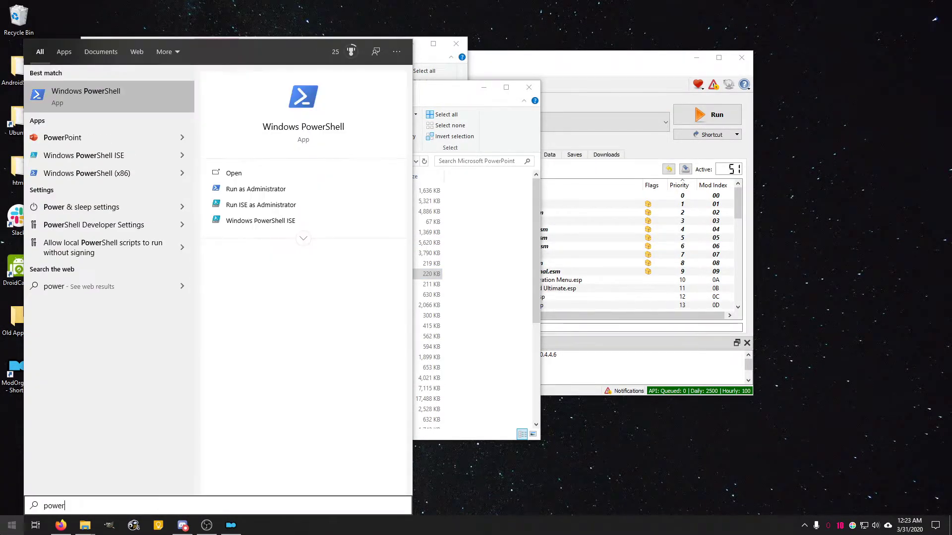
pyautogui.click(62, 137)
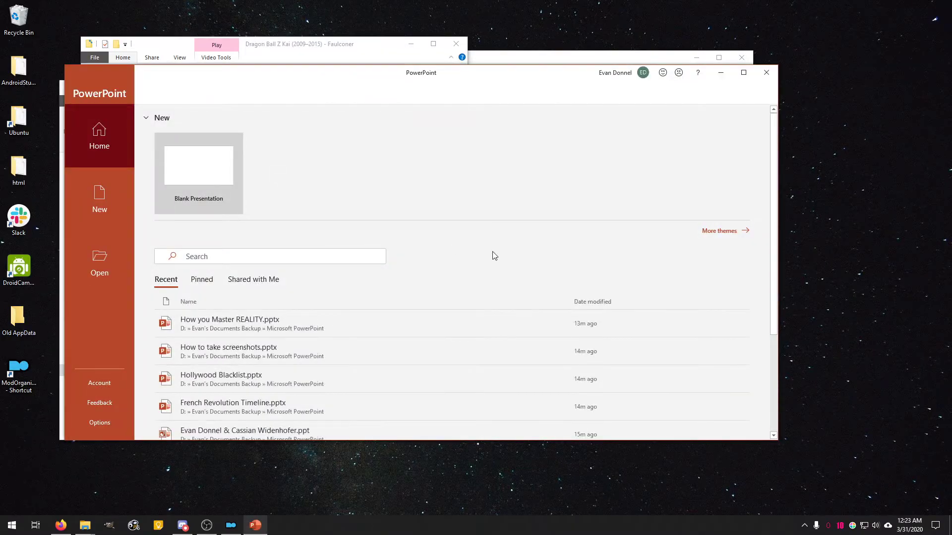
# Step: Close the PowerPoint start screen and cancel loading Islam Poject.ppt
pyautogui.click(768, 72)
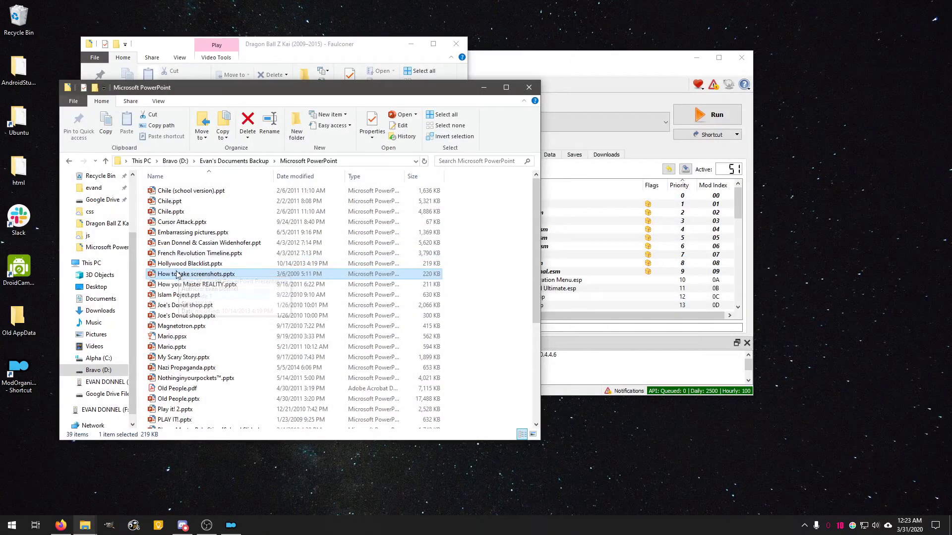
pyautogui.doubleClick(197, 296)
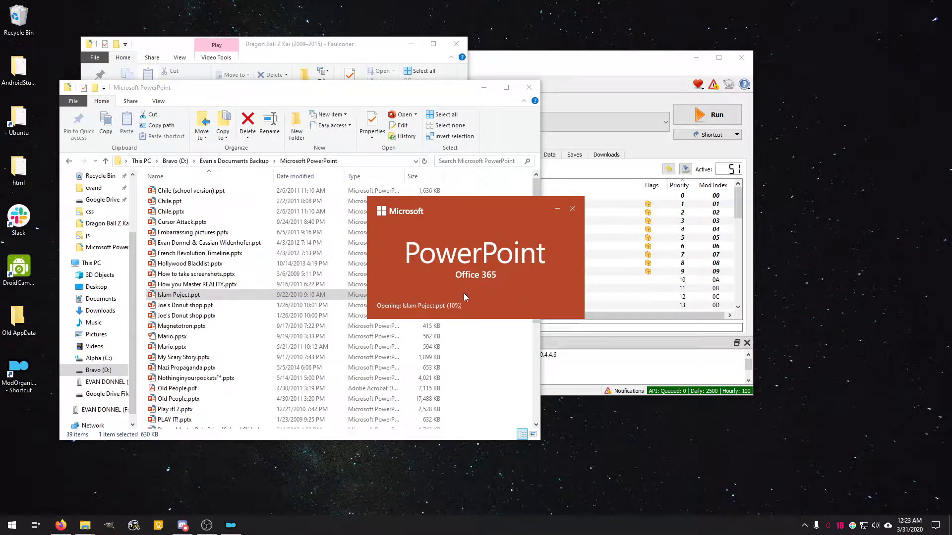
pyautogui.click(572, 209)
# Step: Search 'power' and 'powerp' in Start, dismiss both, and right-click Islam Poject.ppt
pyautogui.press('super')
pyautogui.write('power')
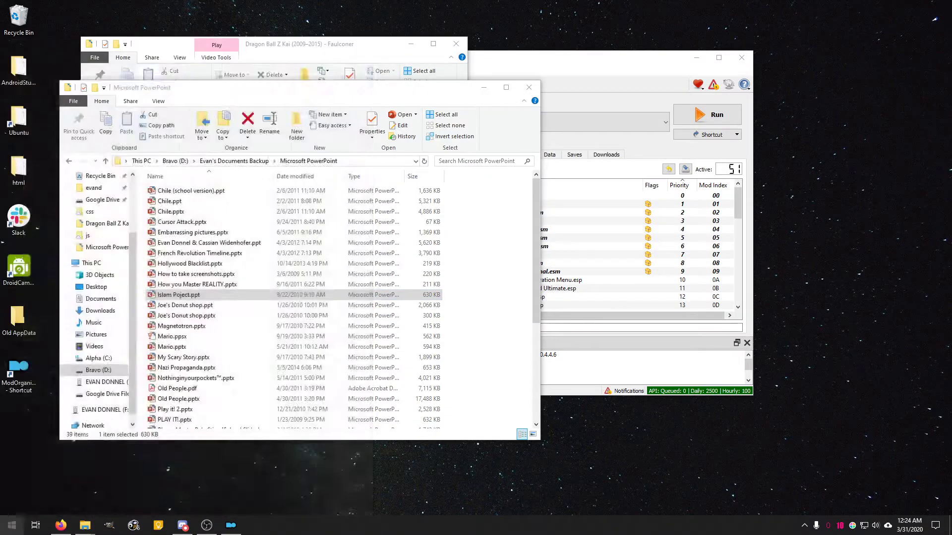
pyautogui.click(133, 105)
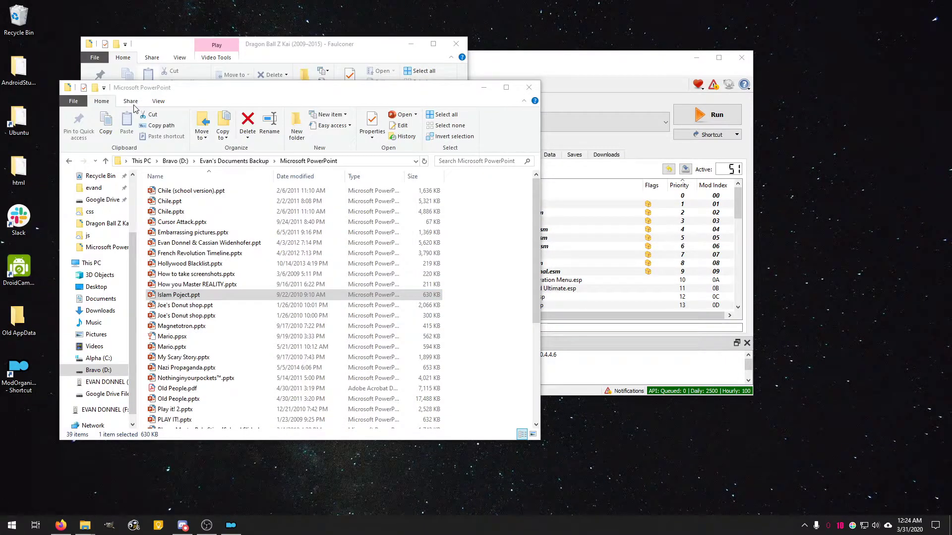
pyautogui.press('super')
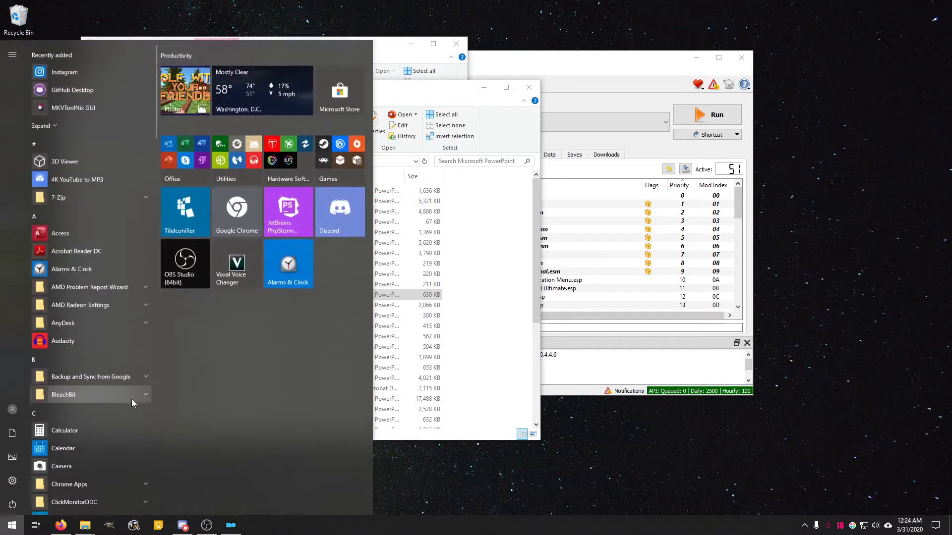
pyautogui.write('power')
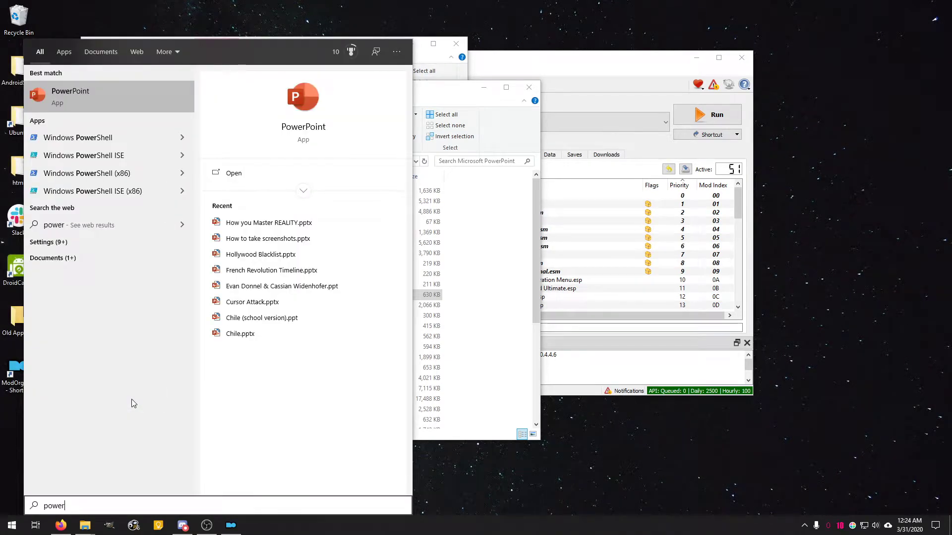
pyautogui.write('po')
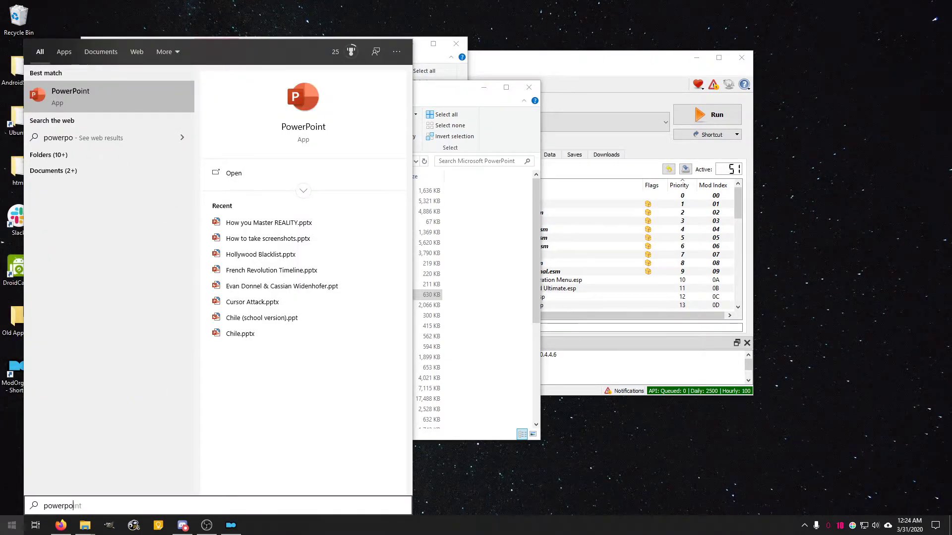
pyautogui.click(12, 525)
pyautogui.rightClick(181, 296)
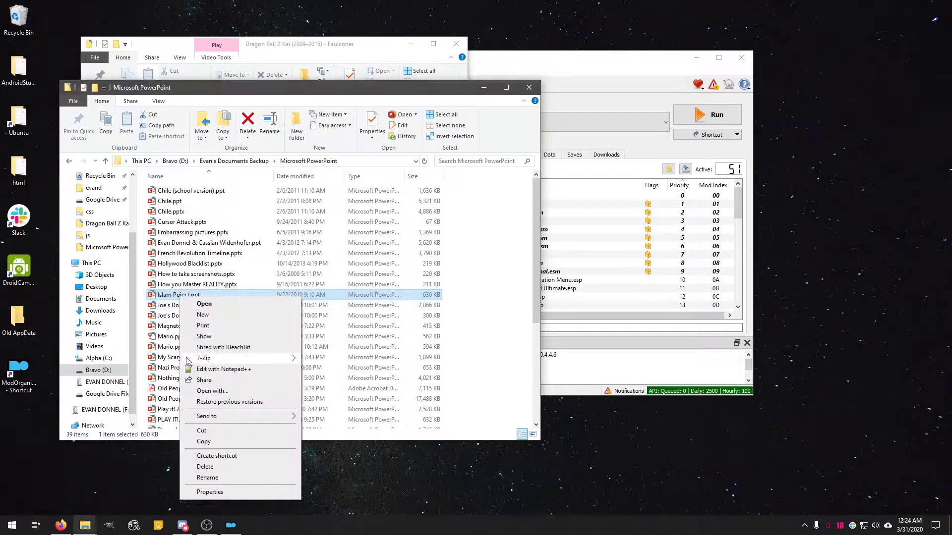
pyautogui.click(199, 492)
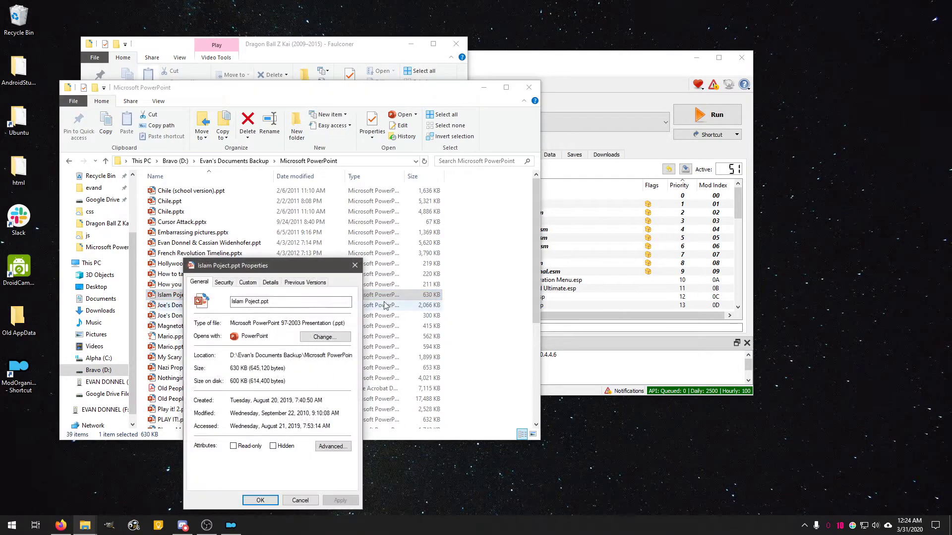
pyautogui.click(327, 333)
pyautogui.click(411, 274)
pyautogui.scroll(-2, 447, 286)
pyautogui.scroll(-2, 447, 286)
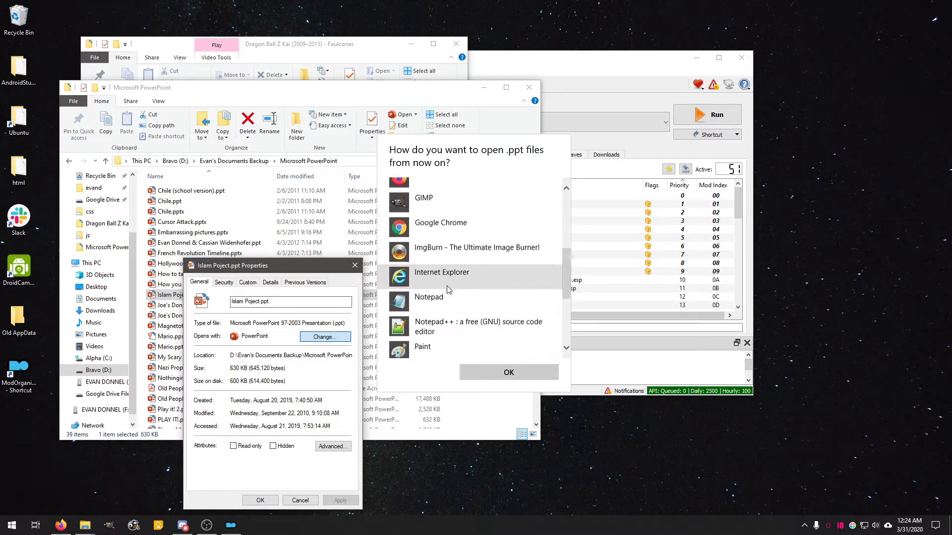
pyautogui.scroll(-5, 447, 286)
pyautogui.scroll(1, 447, 288)
pyautogui.scroll(5, 448, 290)
pyautogui.scroll(-5, 448, 293)
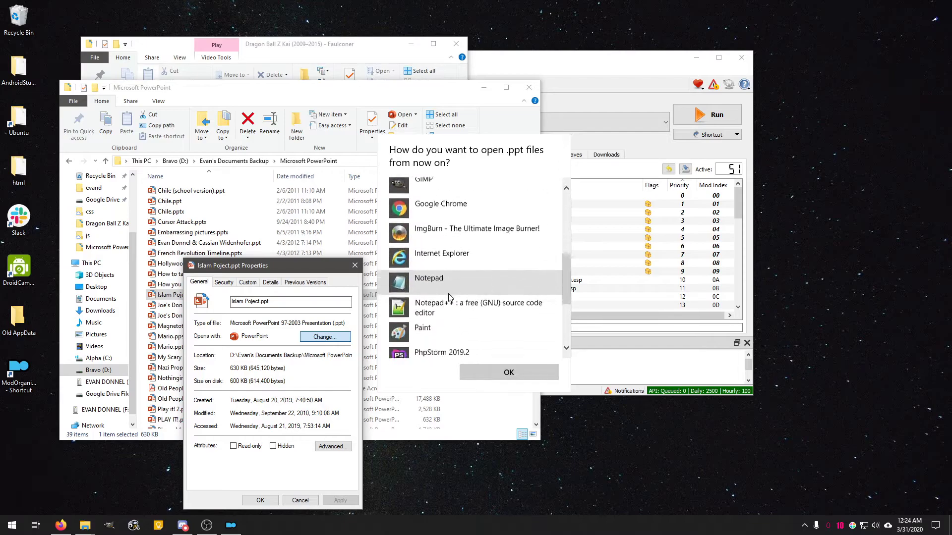
pyautogui.scroll(-5, 448, 293)
pyautogui.click(431, 319)
pyautogui.click(509, 372)
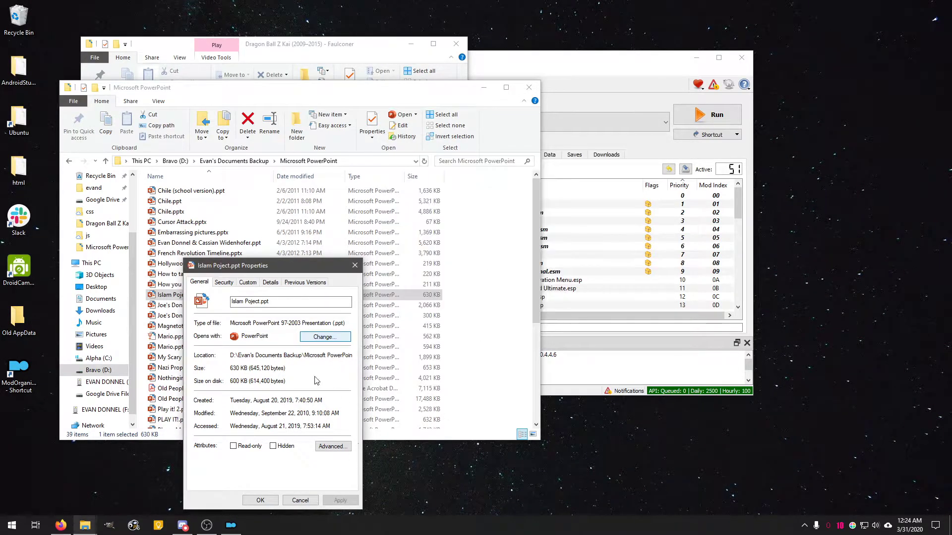
pyautogui.click(350, 267)
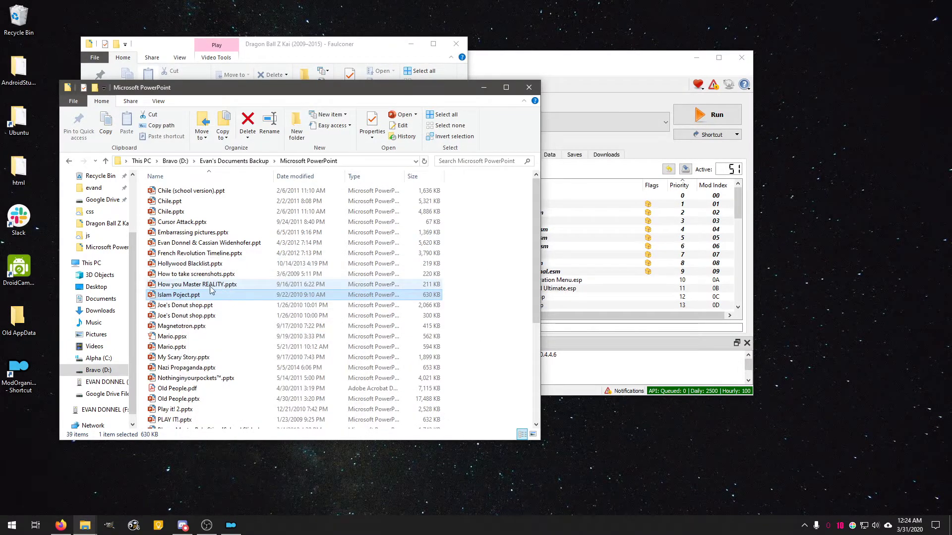
pyautogui.click(273, 284)
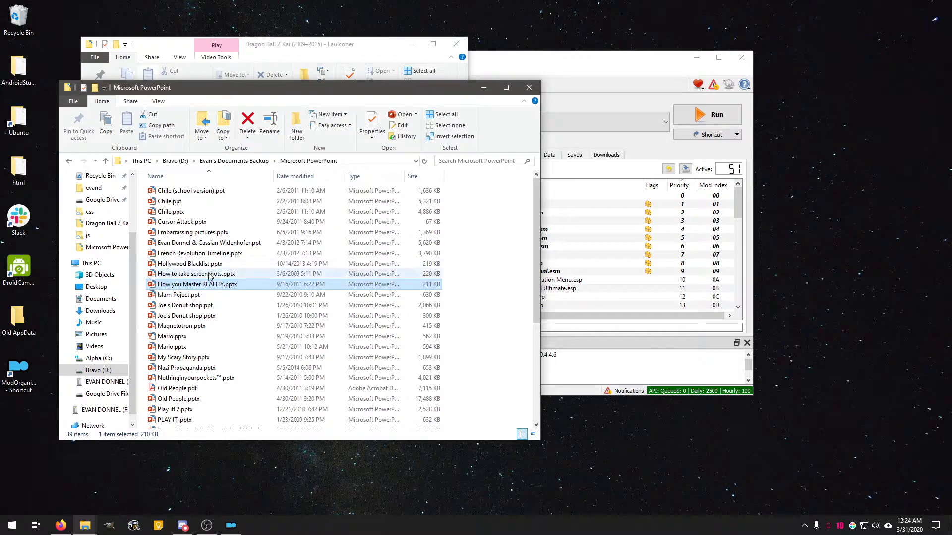
# Step: Try launching PowerPoint from the Start menu's Office group, then check open windows
pyautogui.press('super')
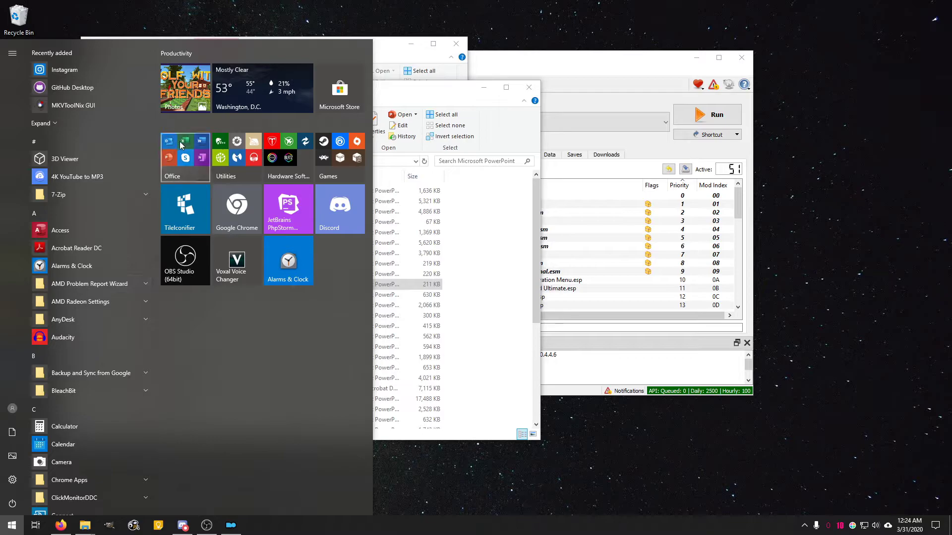
pyautogui.click(179, 144)
pyautogui.click(179, 284)
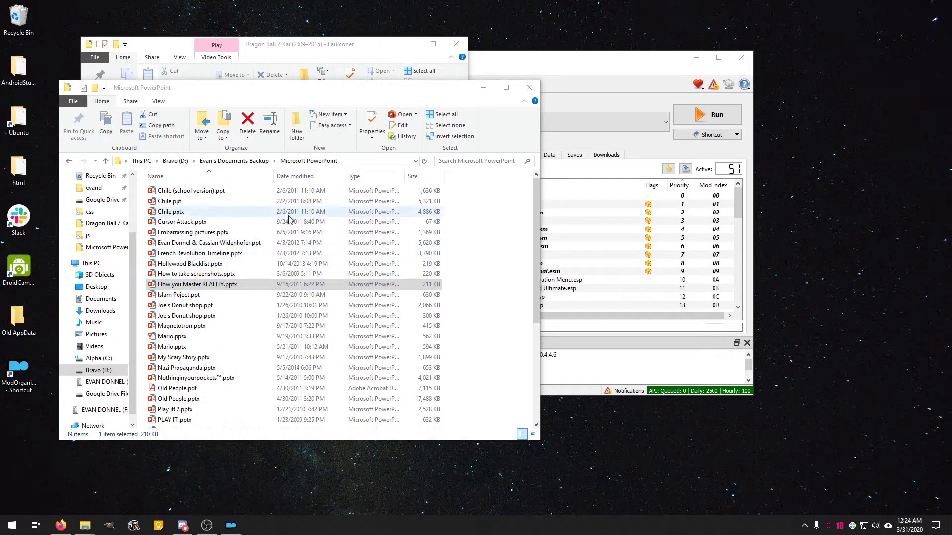
pyautogui.click(11, 525)
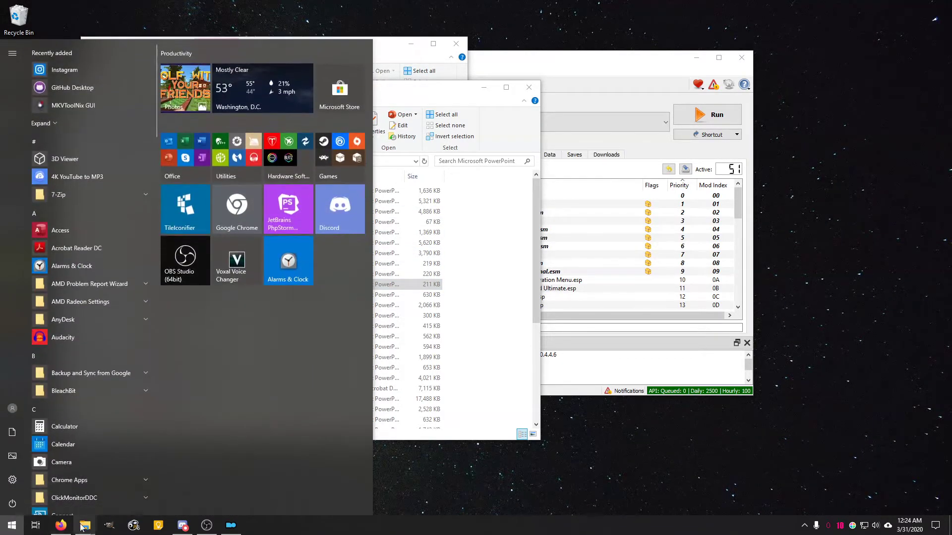
pyautogui.click(35, 526)
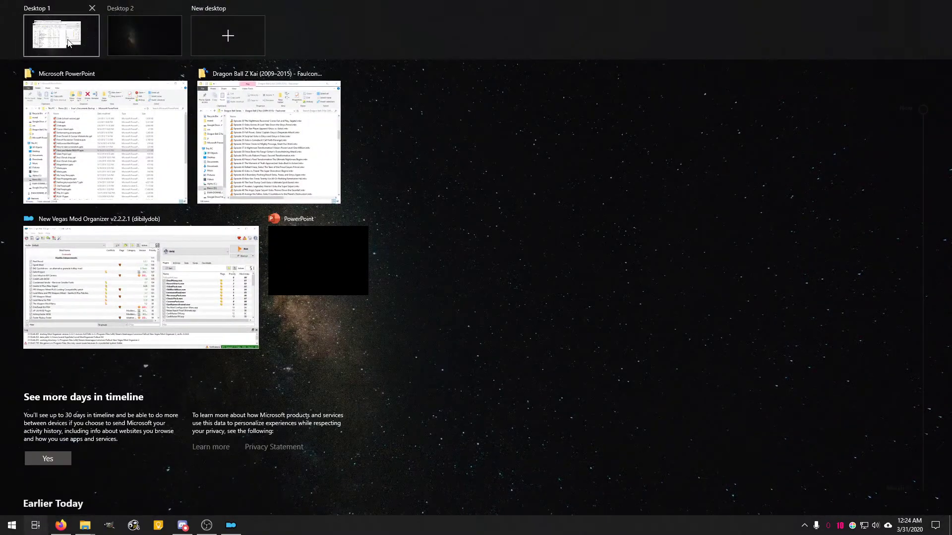
pyautogui.click(35, 526)
# Step: Launch and close Excel, then open Joe's Donut shop.ppt from File Explorer
pyautogui.click(12, 525)
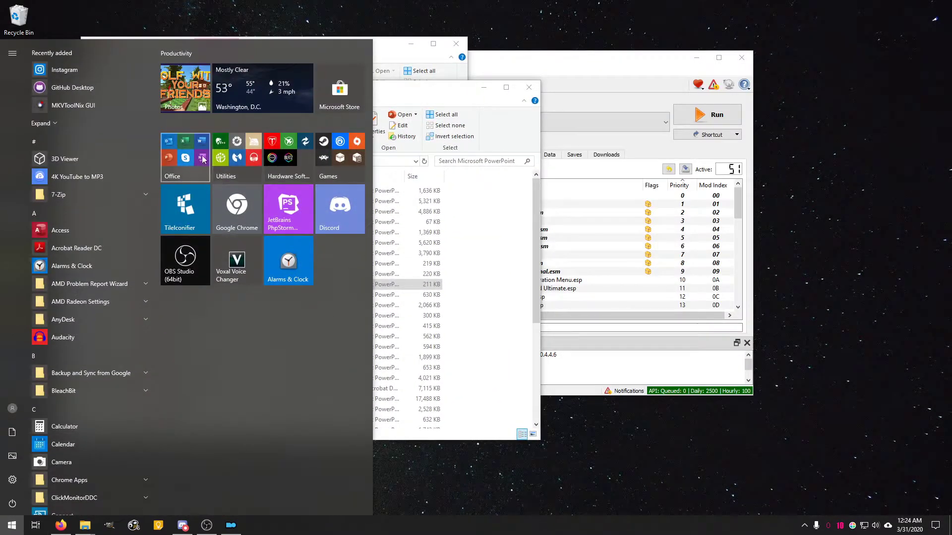
pyautogui.click(230, 229)
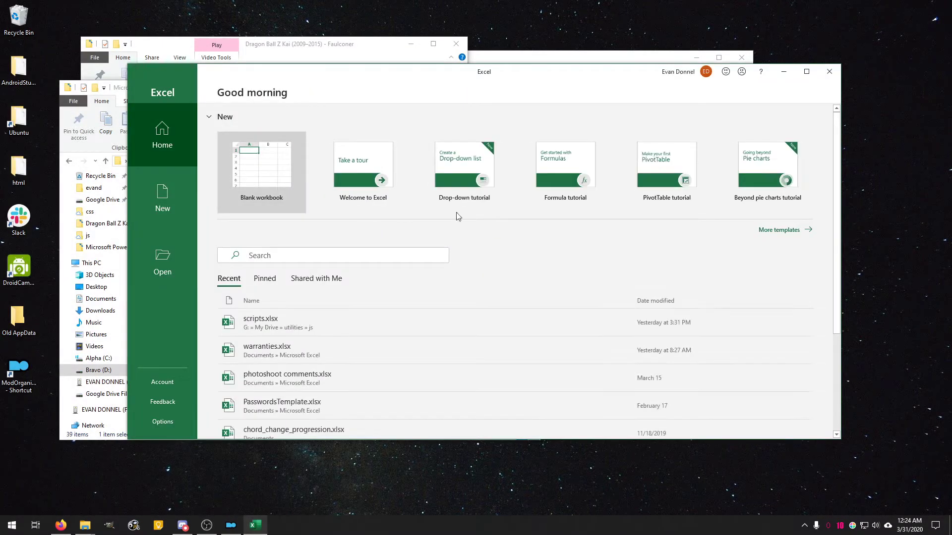
pyautogui.click(837, 74)
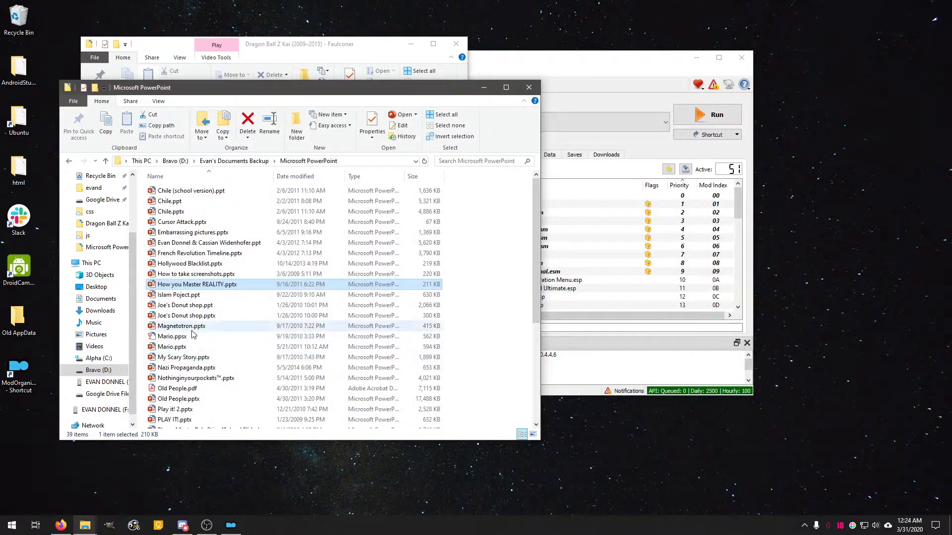
pyautogui.click(194, 310)
pyautogui.doubleClick(194, 309)
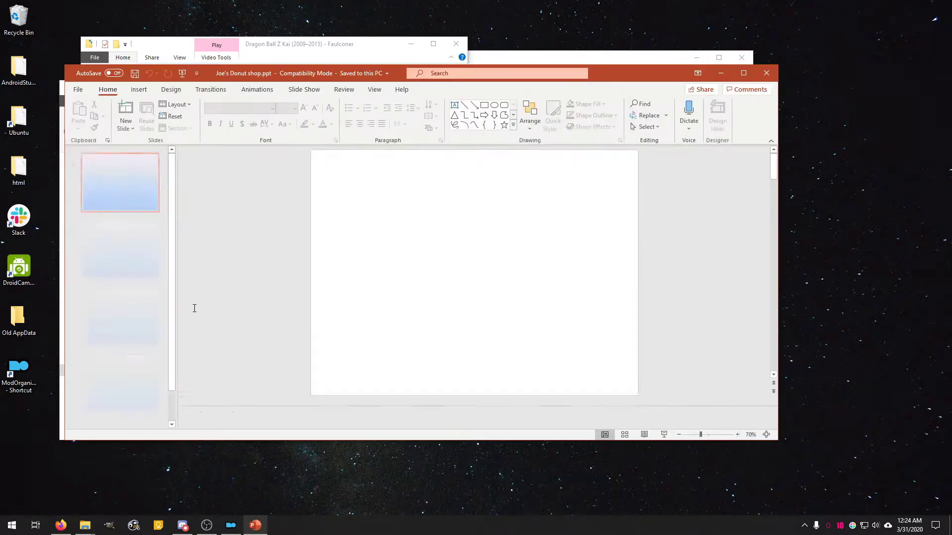
# Step: Maximise PowerPoint, run the show full-screen, and advance to the $5-an-hour pay table
pyautogui.doubleClick(623, 83)
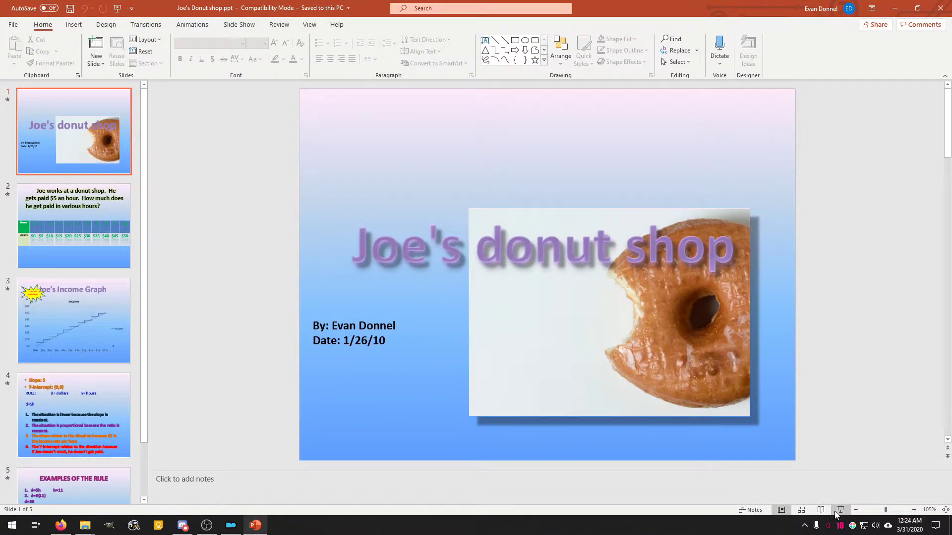
pyautogui.click(838, 511)
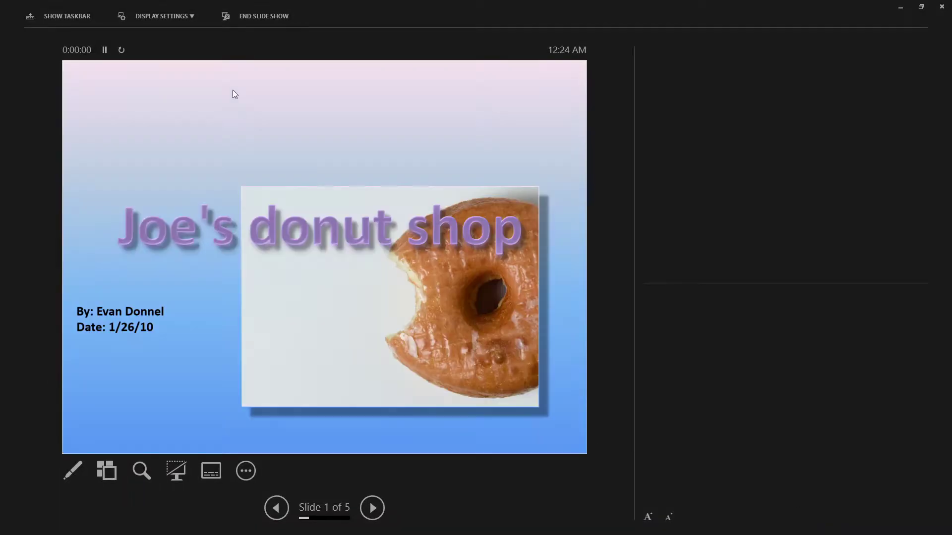
pyautogui.click(170, 14)
pyautogui.click(170, 55)
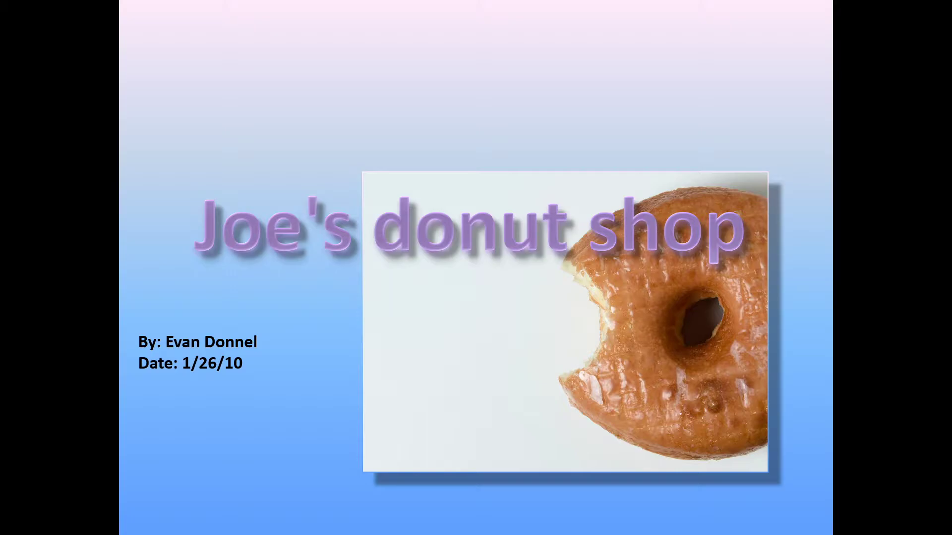
pyautogui.press('Right')
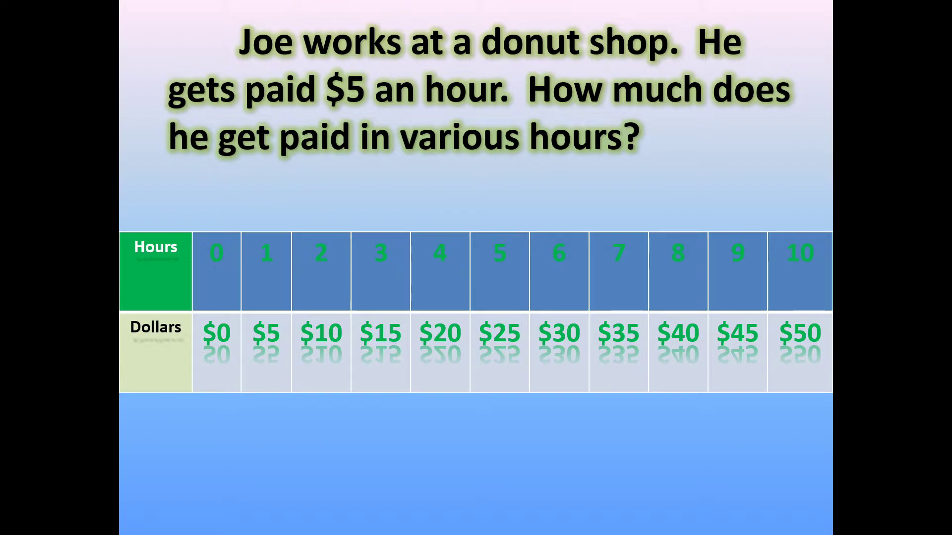
# Step: Show Joe's Income Graph with its steps added, then advance to the d=5h rule slide
pyautogui.press('Right')
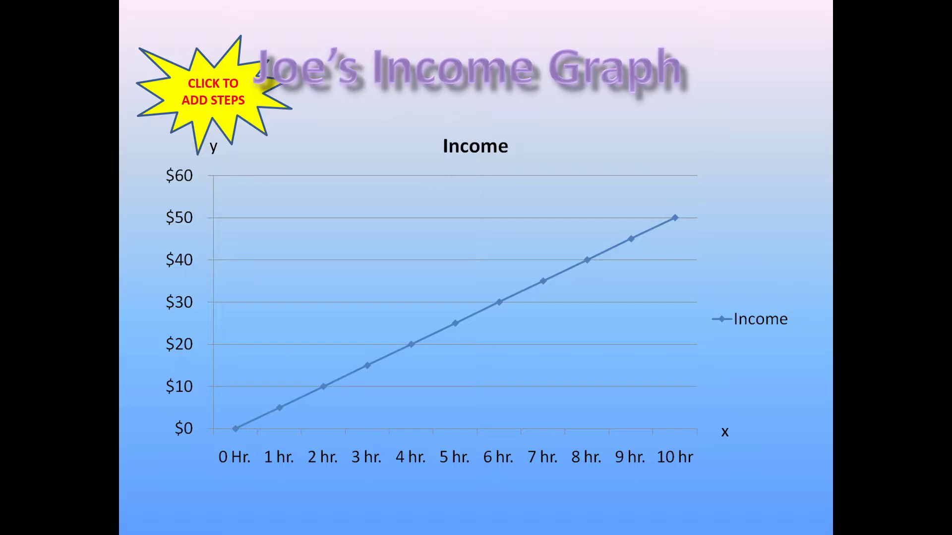
pyautogui.click(198, 108)
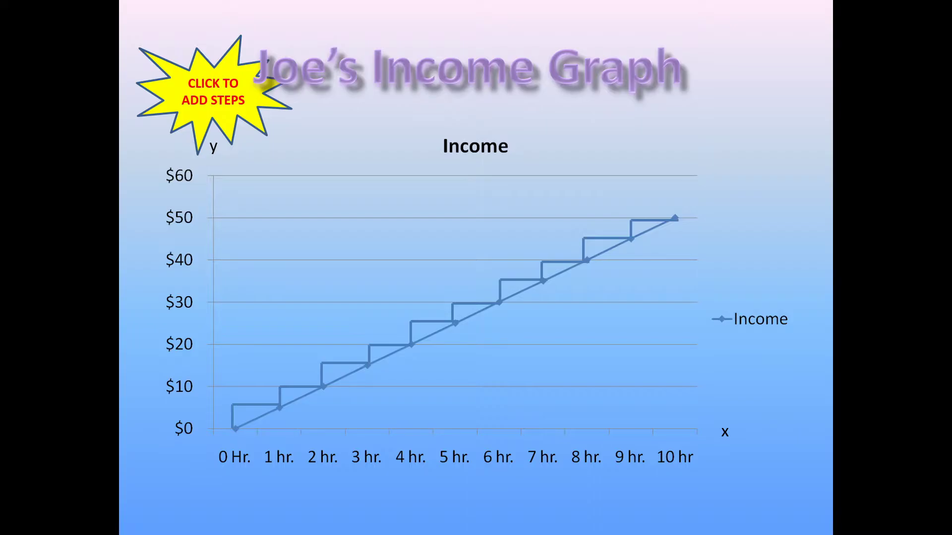
pyautogui.press('Right')
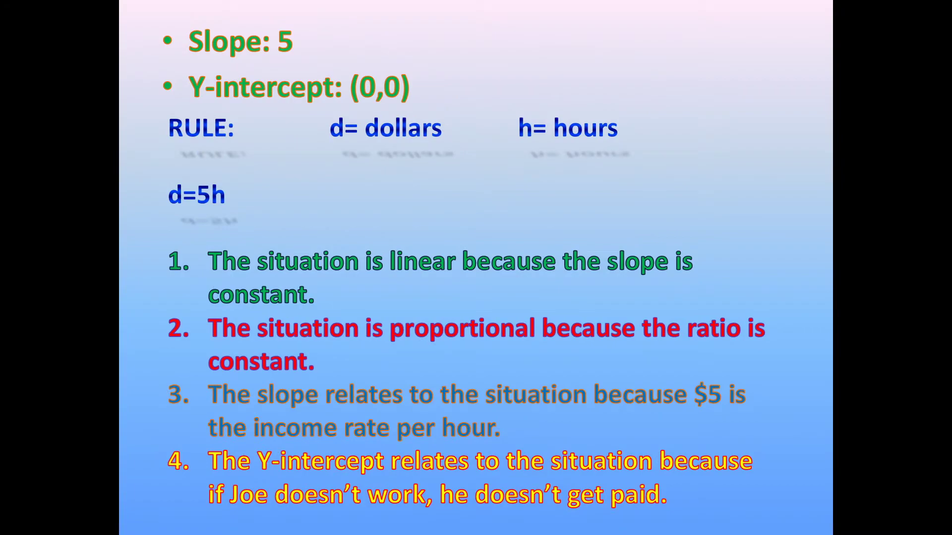
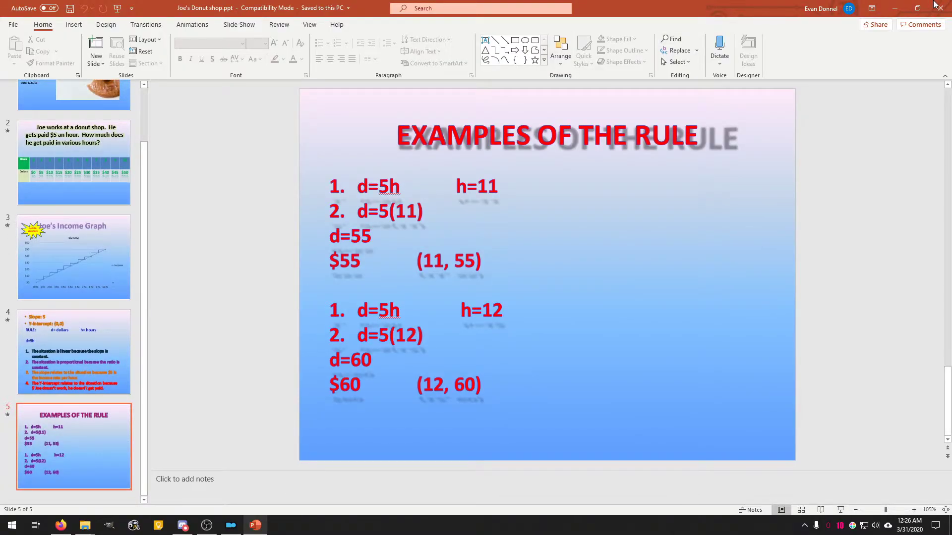
# Step: Back in File Explorer's Microsoft PowerPoint folder, open Mario.pptx in PowerPoint
pyautogui.click(939, 6)
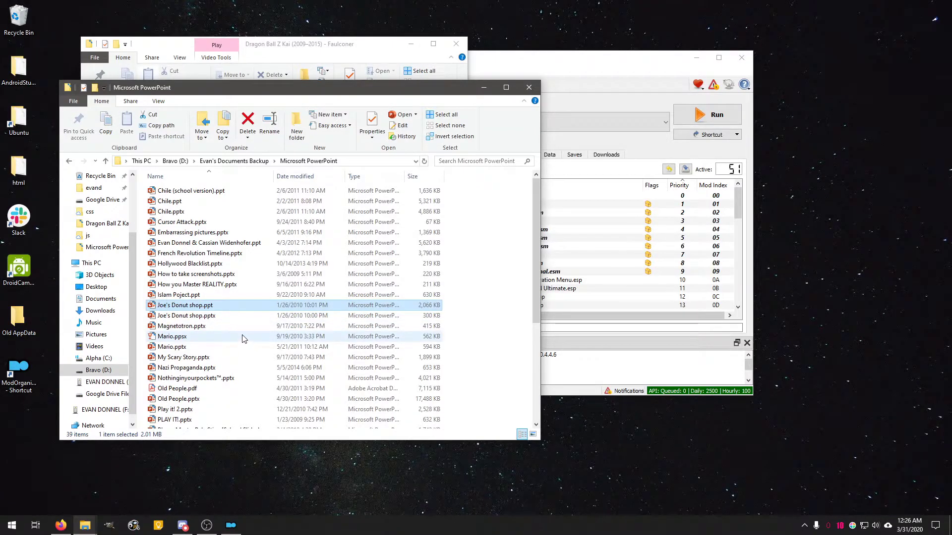
pyautogui.moveTo(172, 347)
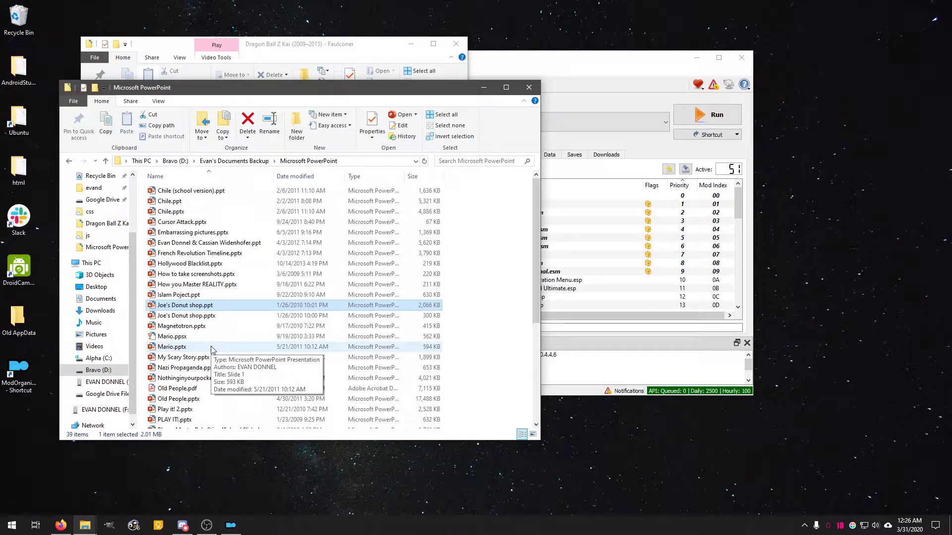
pyautogui.doubleClick(211, 347)
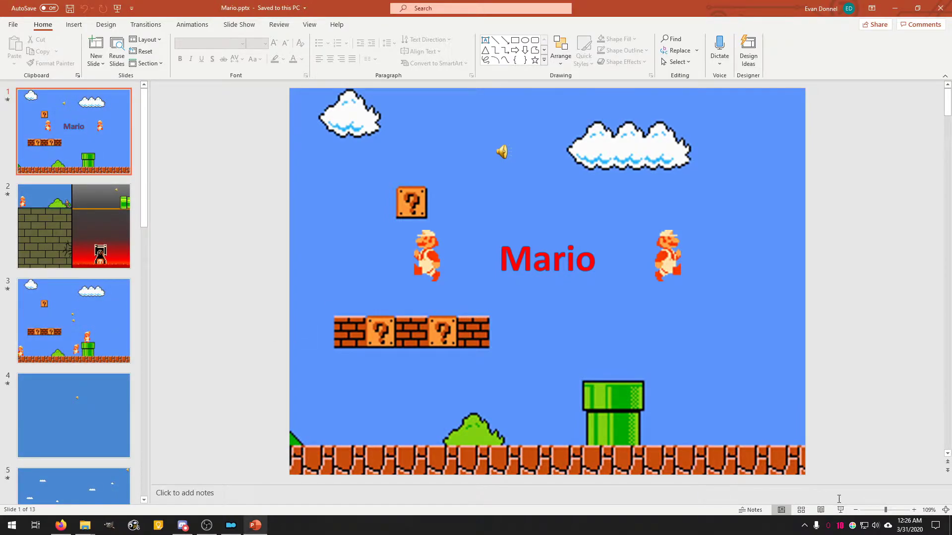
# Step: Run the slide show full screen from the first slide, then end it
pyautogui.hotkey('alt', 'F5')
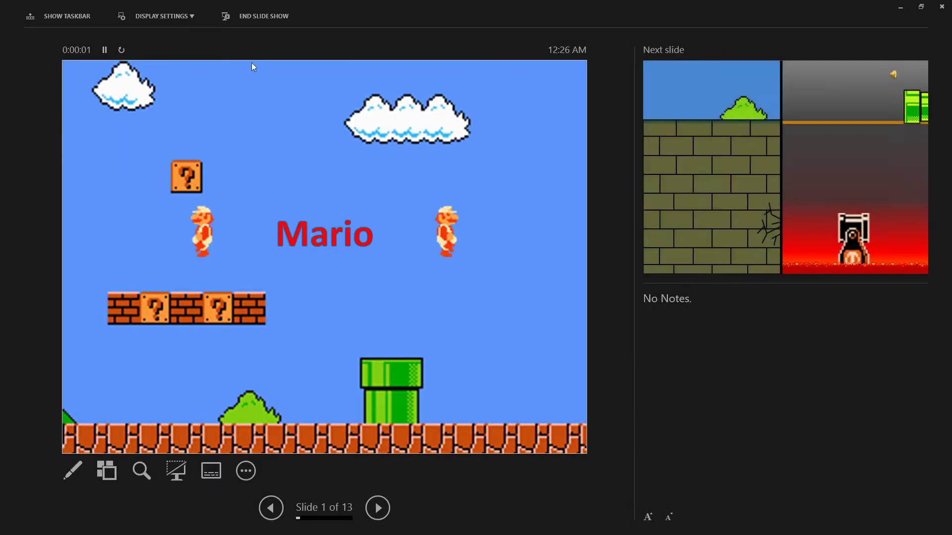
pyautogui.click(163, 16)
pyautogui.click(178, 39)
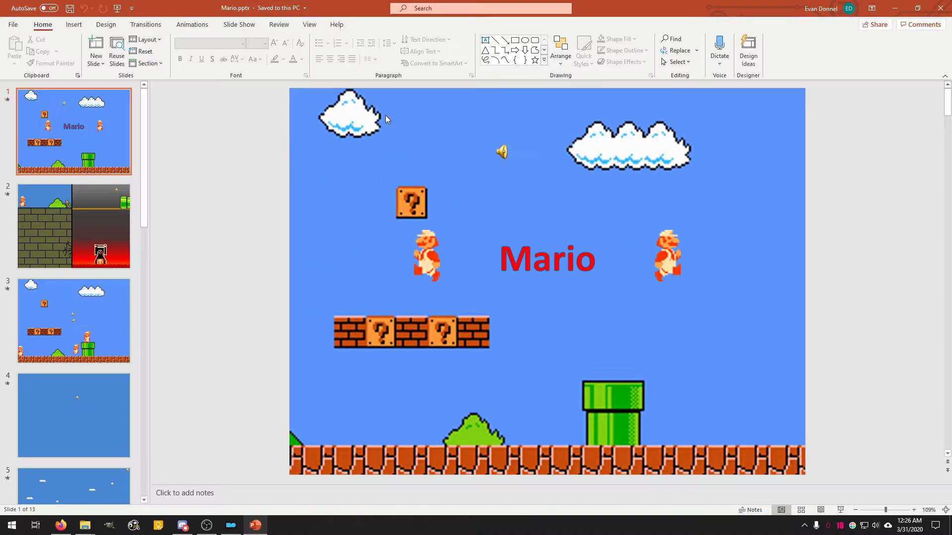
pyautogui.press('Escape')
# Step: Upgrade the Mario slide's audio icon with Upgrade Media Object, agreeing to embed and convert media
pyautogui.click(503, 150)
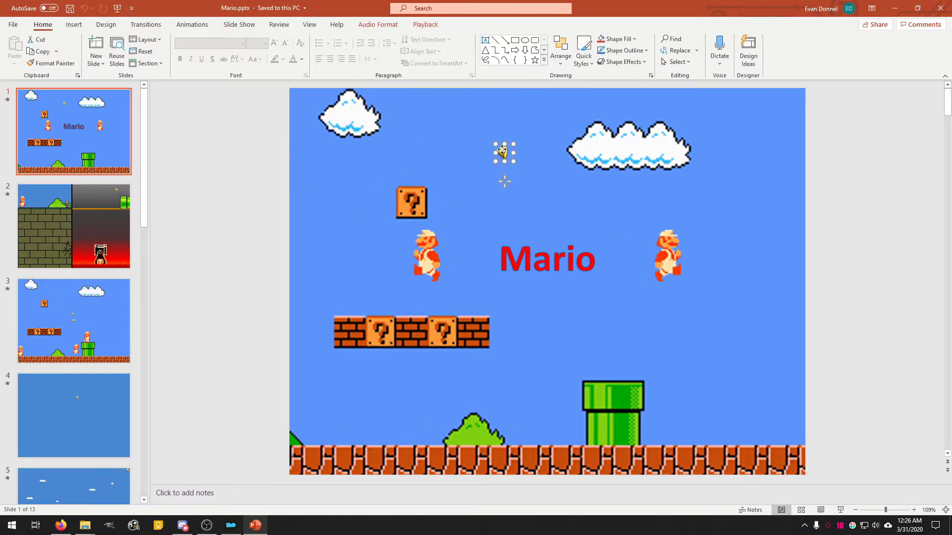
pyautogui.rightClick(502, 150)
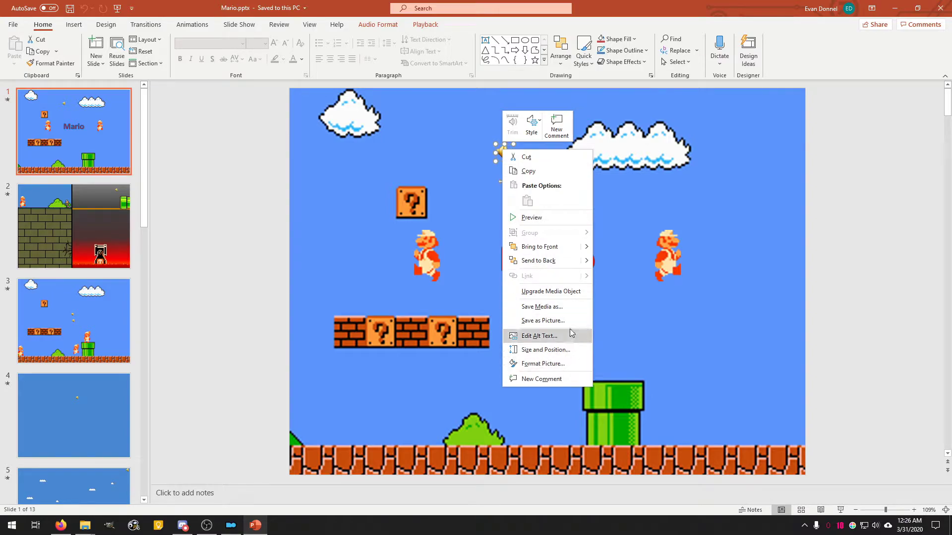
pyautogui.click(564, 292)
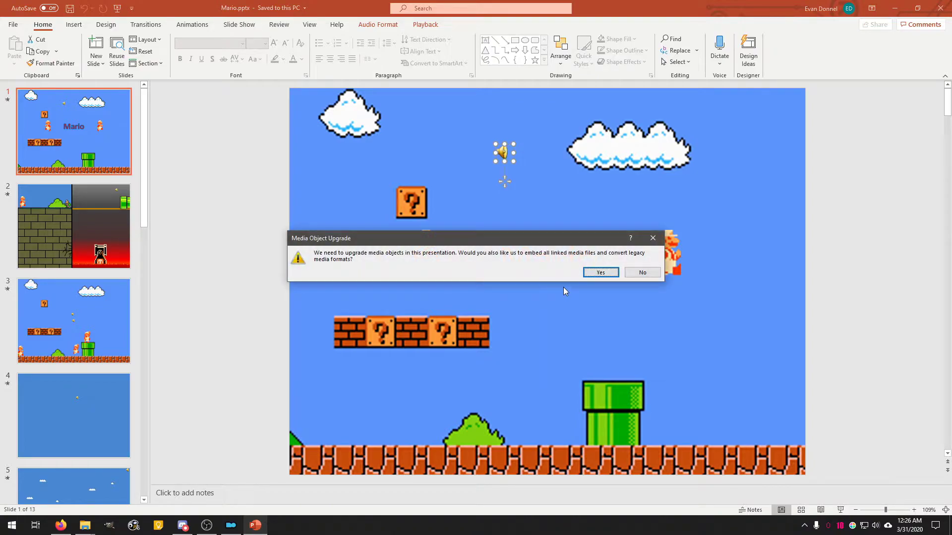
pyautogui.click(600, 273)
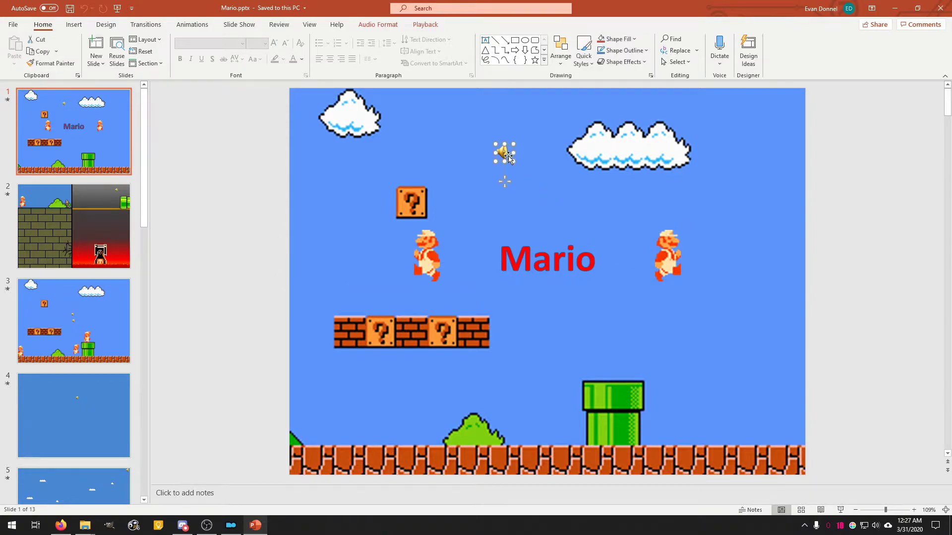
# Step: Play the audio from the Playback options and choose to locate the missing Mario Theme-Original.mp3
pyautogui.click(424, 25)
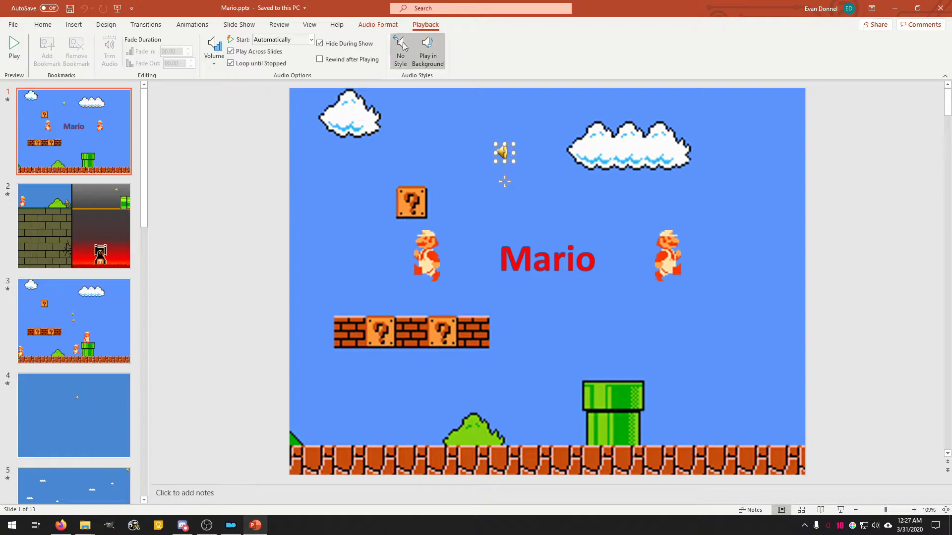
pyautogui.click(378, 24)
pyautogui.click(426, 25)
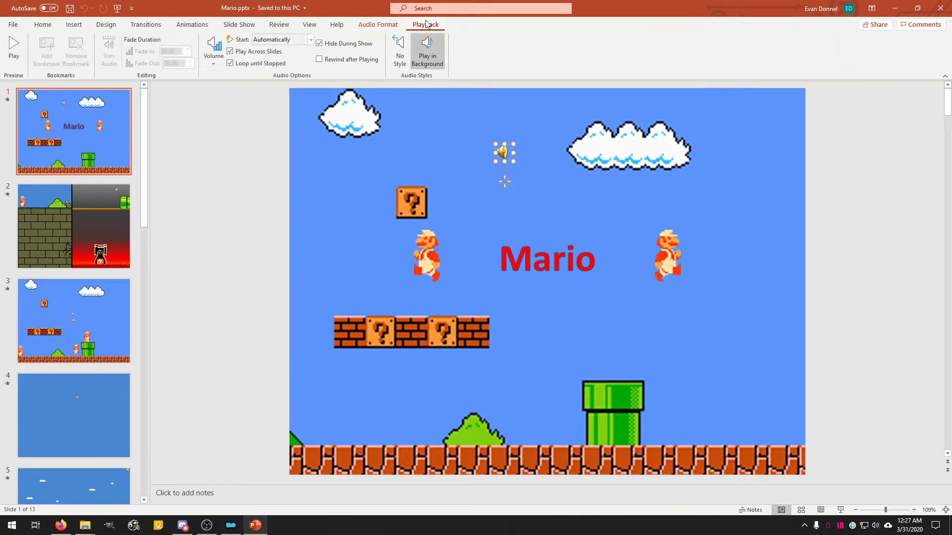
pyautogui.click(15, 54)
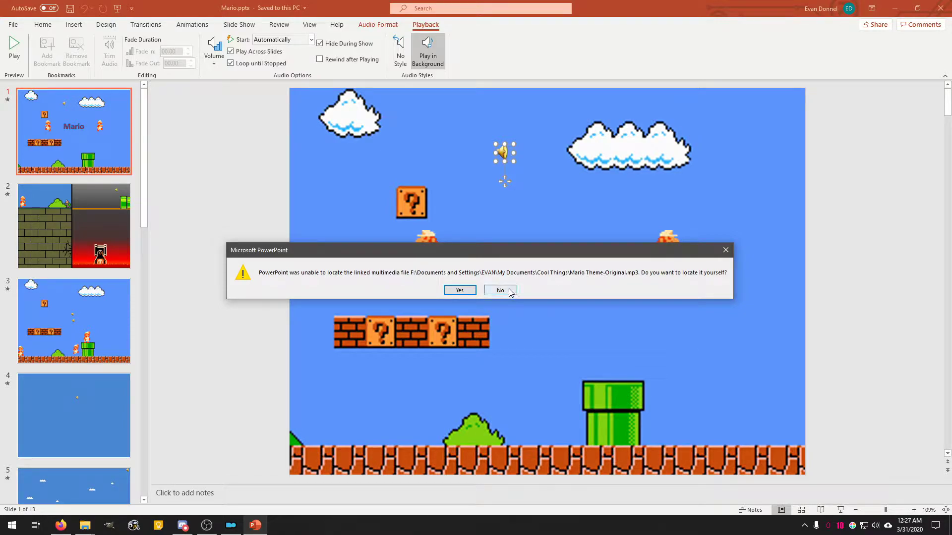
pyautogui.click(460, 291)
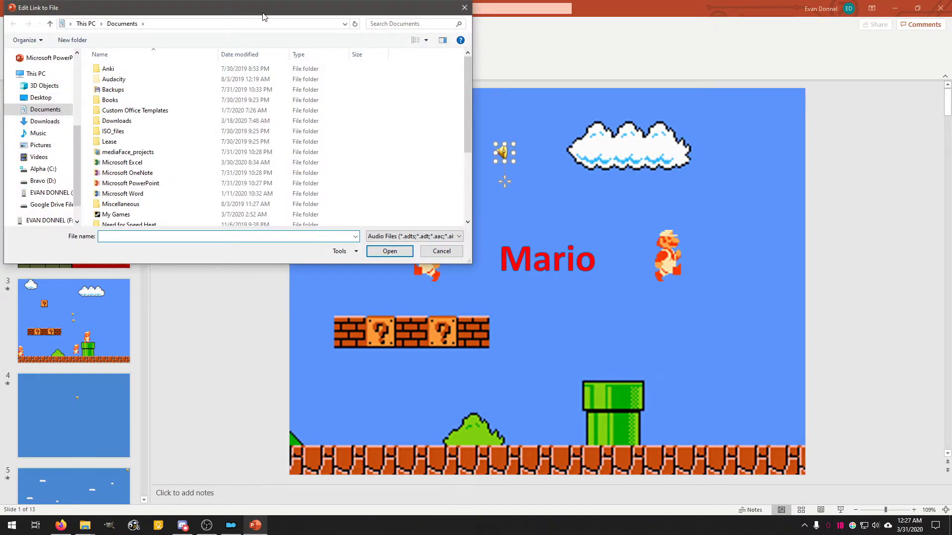
# Step: In the Edit Link browser, navigate to the documents backup folder on Bravo (D:)
pyautogui.moveTo(268, 4); pyautogui.dragTo(311, 126)
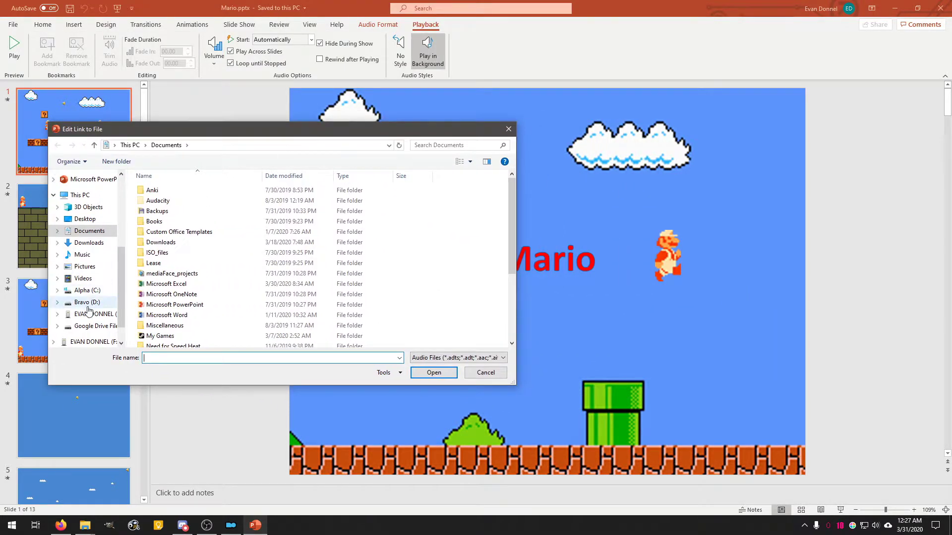
pyautogui.click(87, 302)
pyautogui.doubleClick(191, 202)
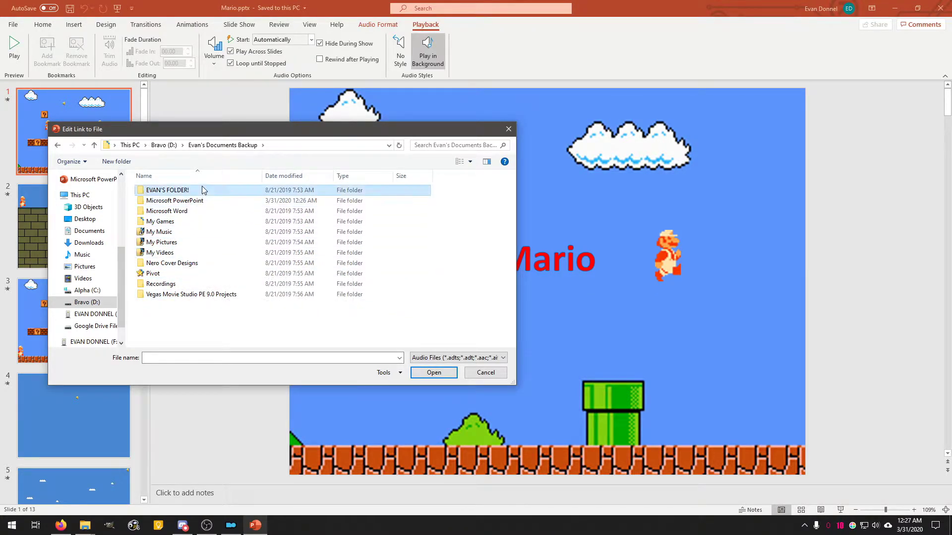
pyautogui.doubleClick(201, 188)
pyautogui.click(195, 239)
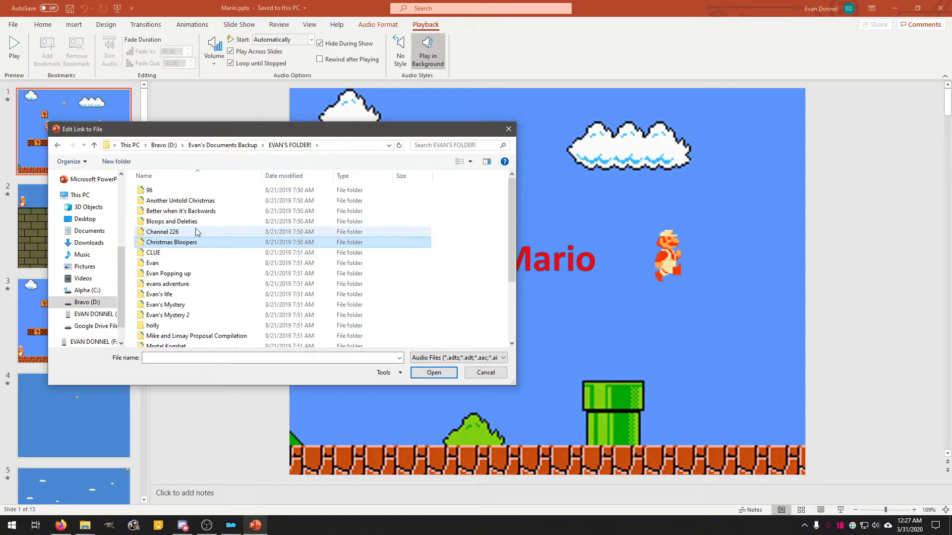
pyautogui.press('BackSpace')
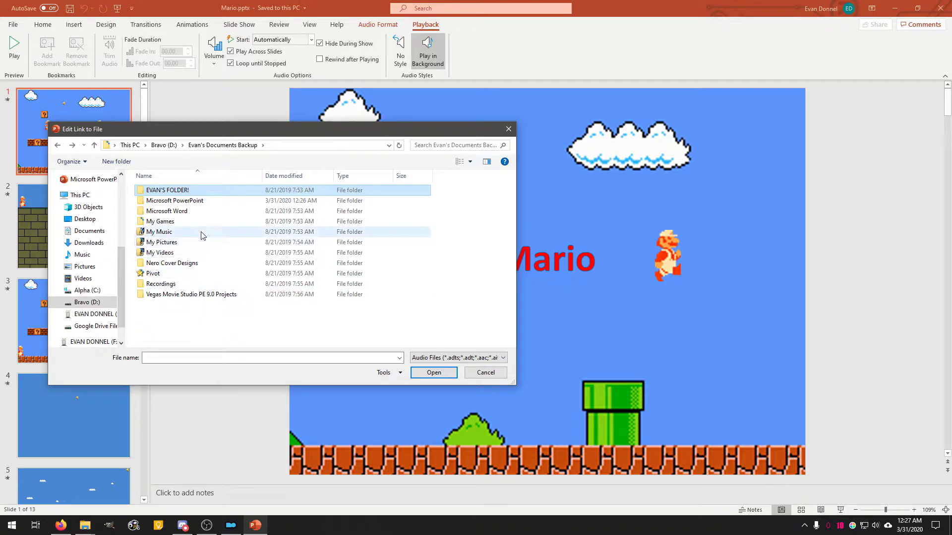
pyautogui.press('BackSpace')
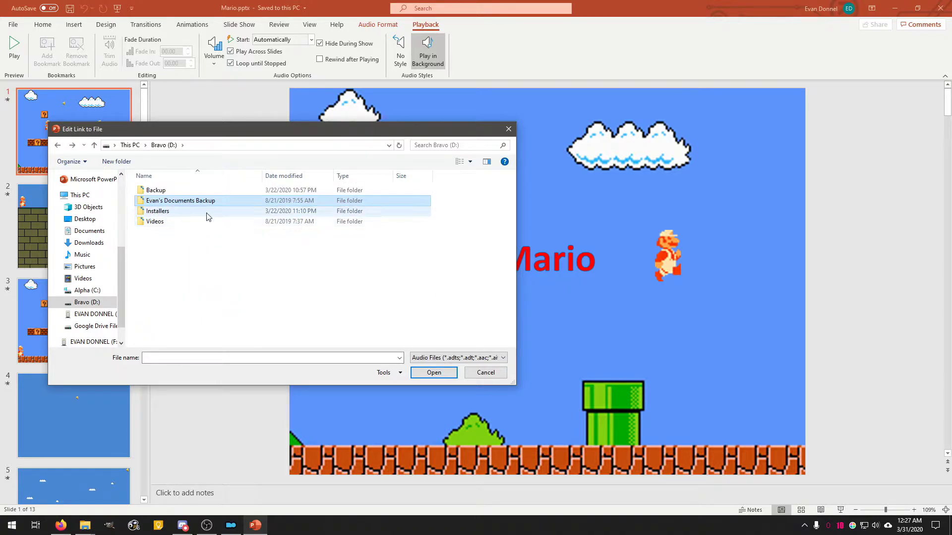
pyautogui.press('Return')
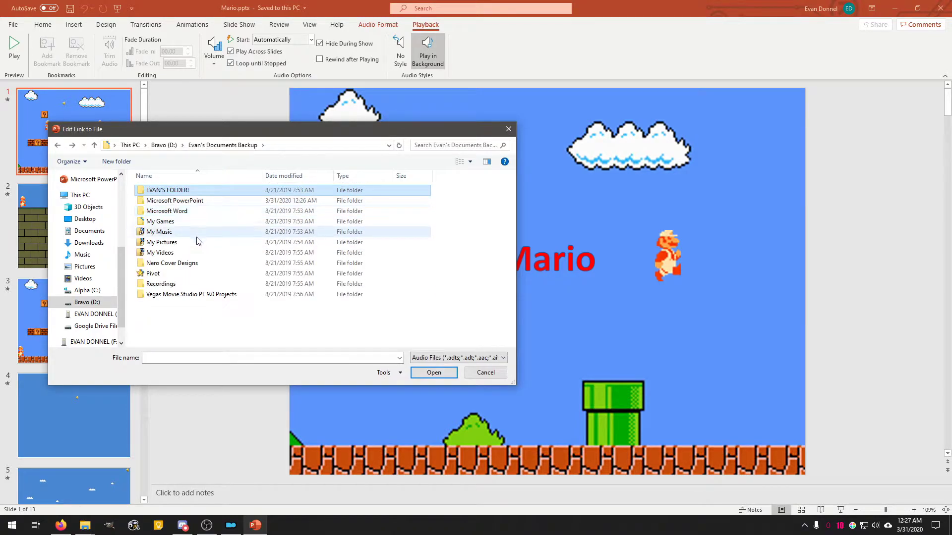
# Step: Link Mario Theme-Original.mp3 from My Music > Cool Things, then resize the speaker icon
pyautogui.doubleClick(193, 233)
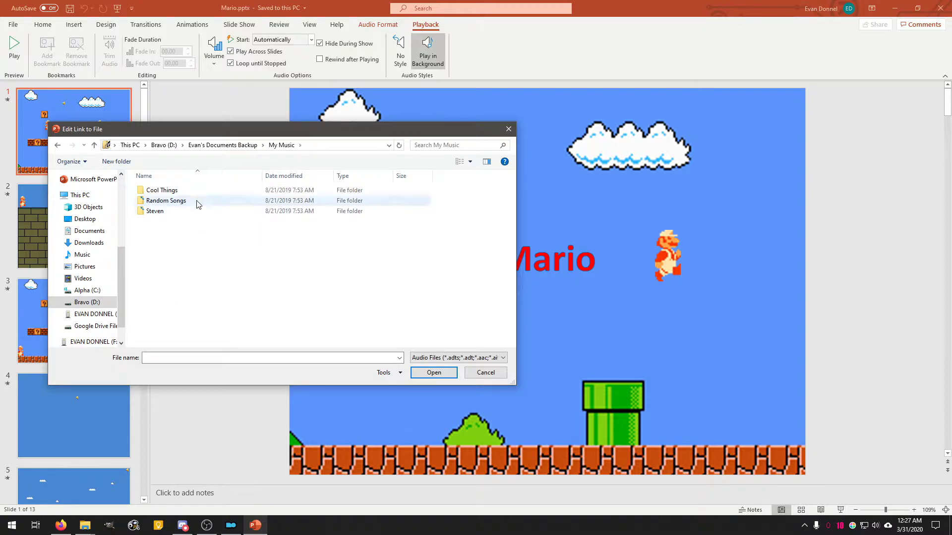
pyautogui.doubleClick(188, 193)
pyautogui.click(206, 226)
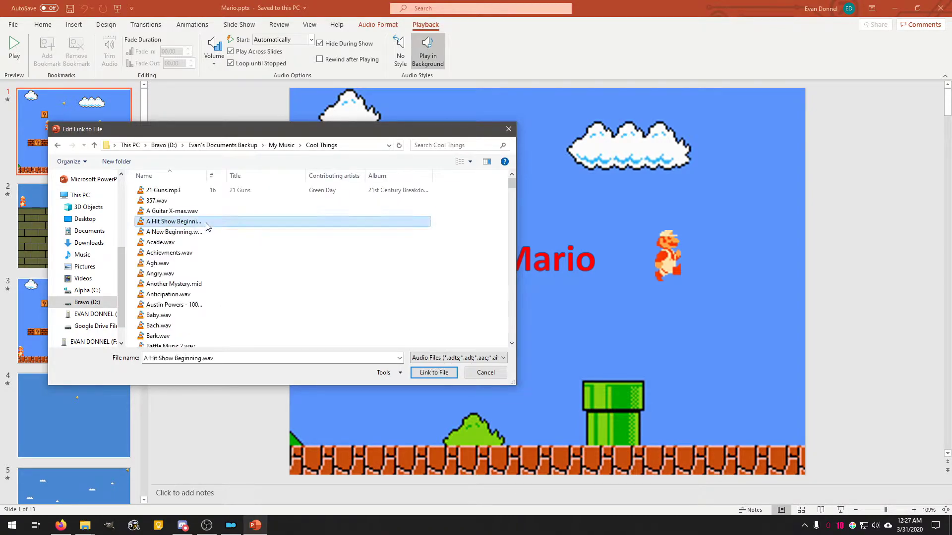
pyautogui.write('mario')
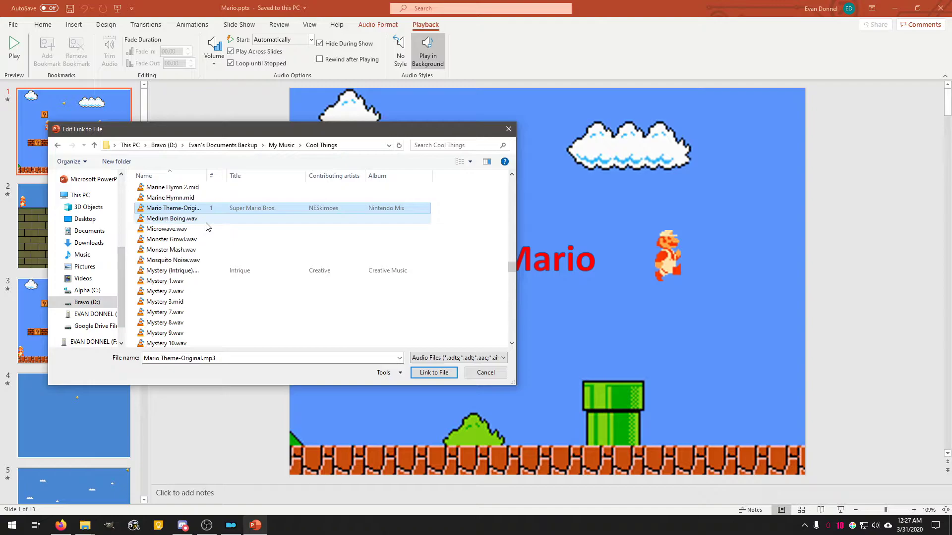
pyautogui.click(429, 378)
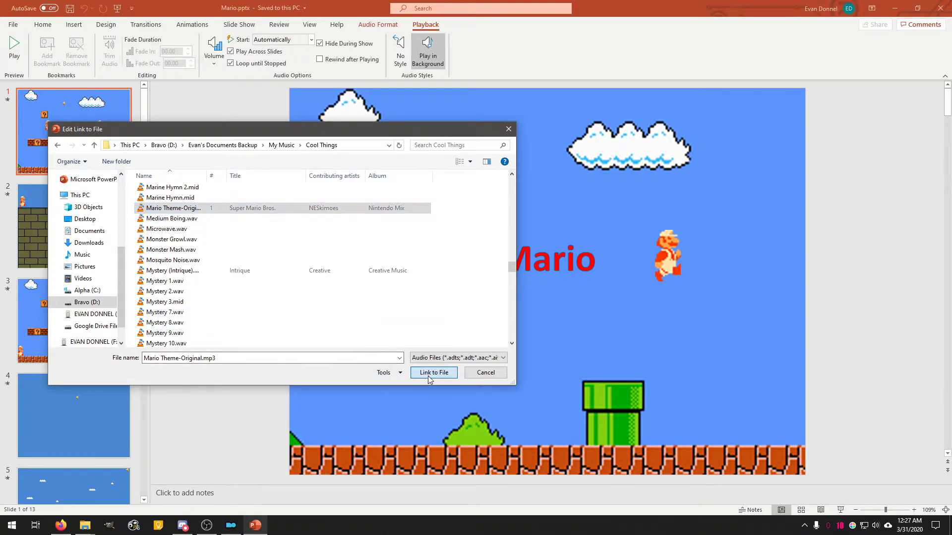
pyautogui.moveTo(572, 224)
pyautogui.mouseDown()
pyautogui.moveTo(496, 146)
pyautogui.moveTo(482, 164)
pyautogui.mouseUp()
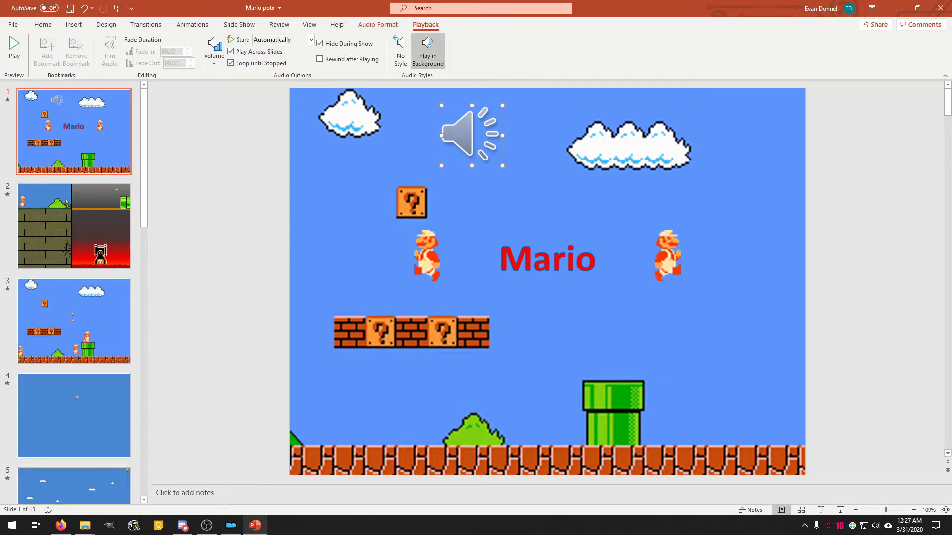
# Step: Preview the Mario theme audio, embed it in the presentation, then pause it
pyautogui.hotkey('alt', 'Tab')
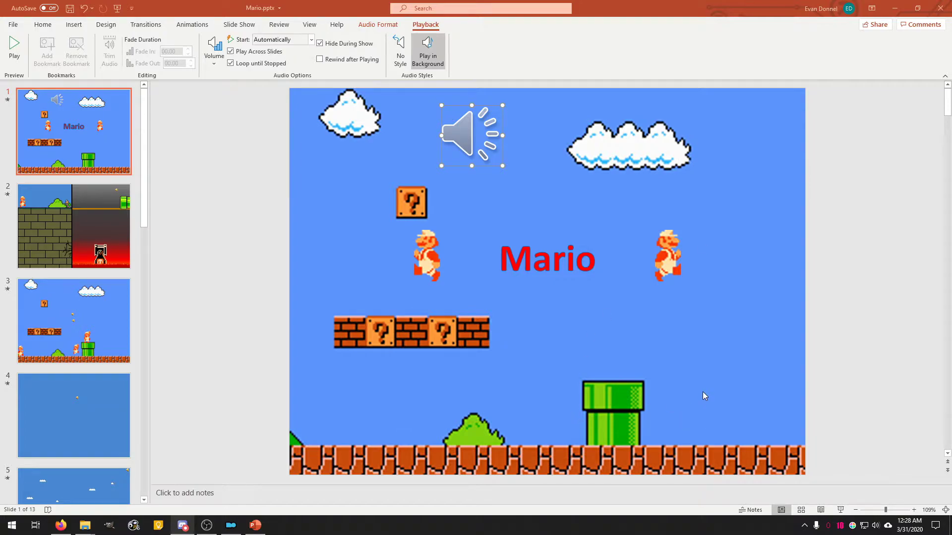
pyautogui.click(19, 65)
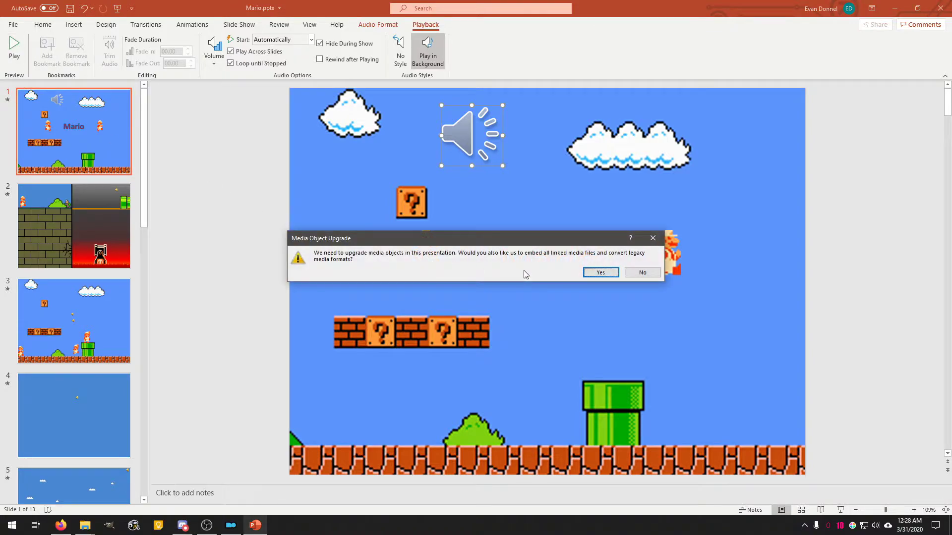
pyautogui.click(600, 273)
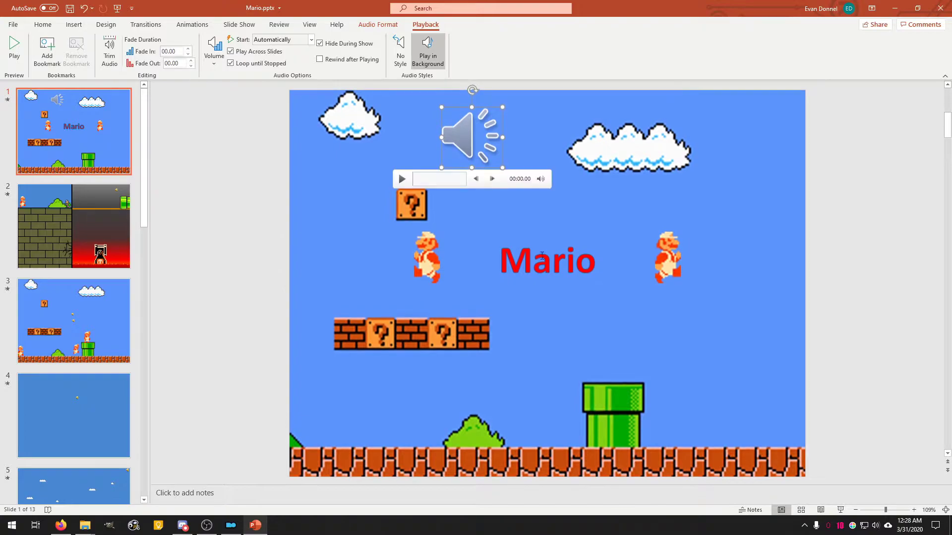
pyautogui.click(400, 182)
pyautogui.moveTo(541, 179)
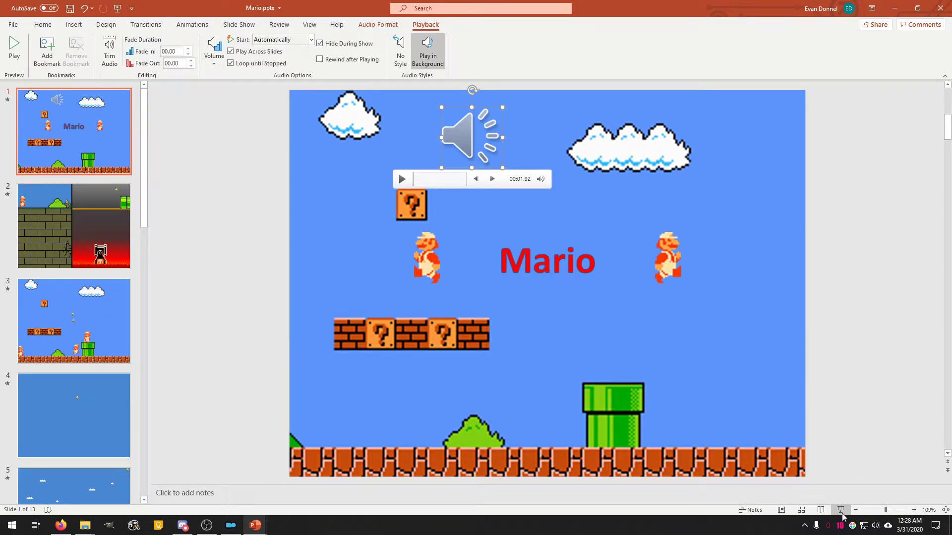
# Step: Present full screen from the beginning, advance to slide 2, then end and return to slide 1
pyautogui.press('F5')
pyautogui.click(158, 15)
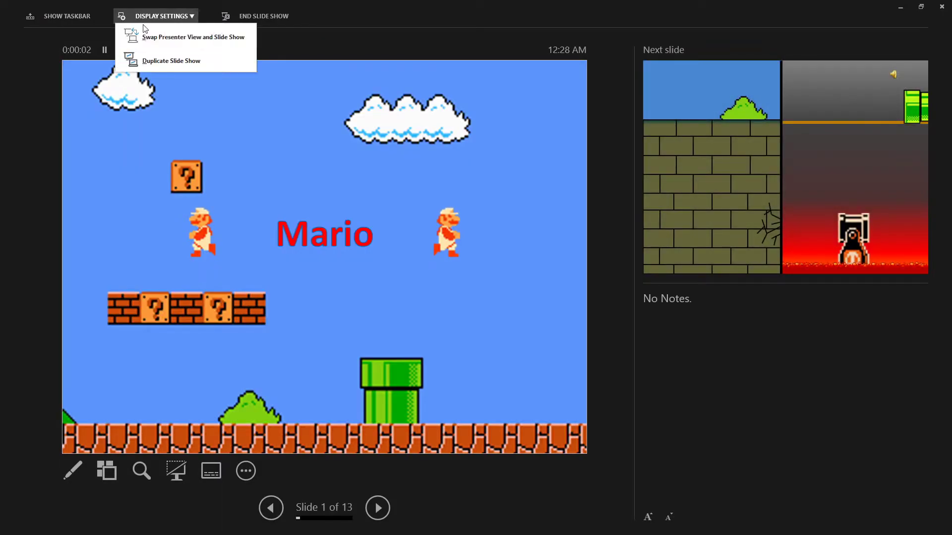
pyautogui.click(145, 37)
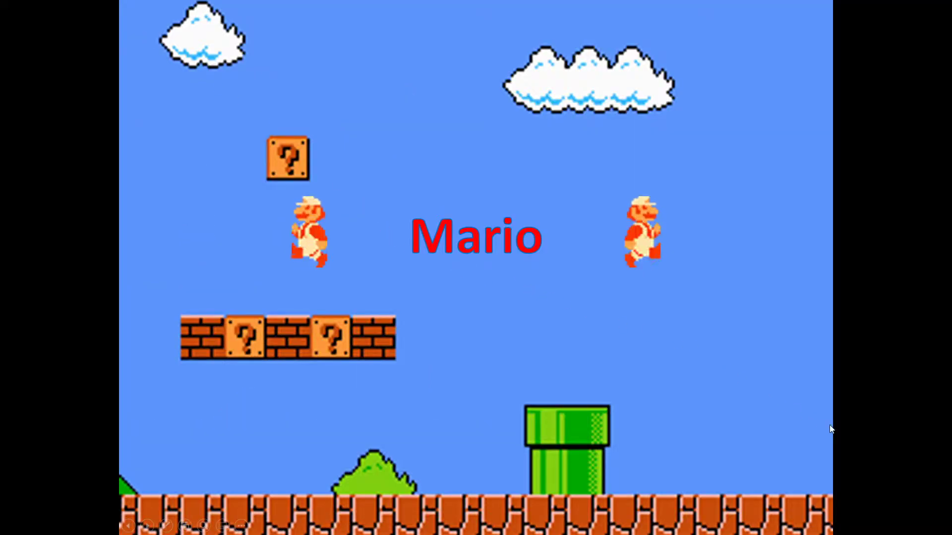
pyautogui.click(859, 442)
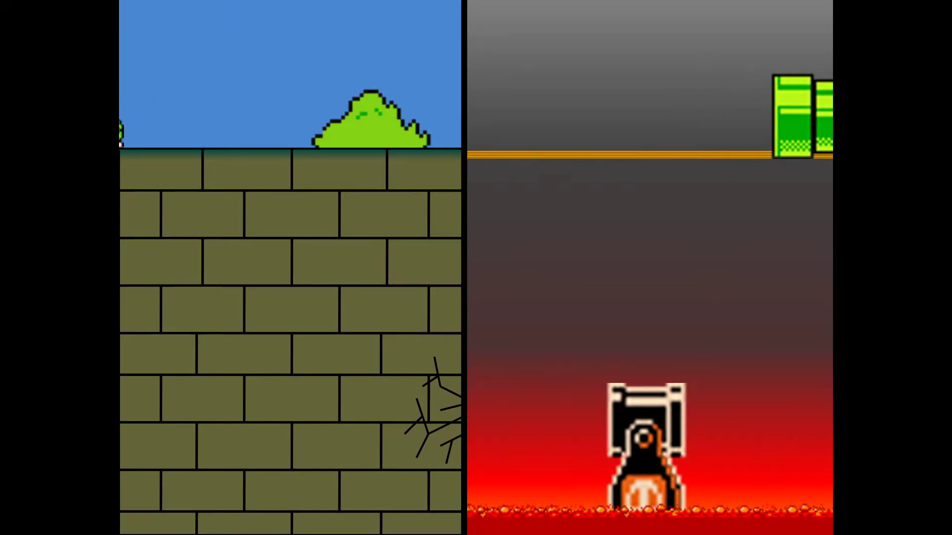
pyautogui.press('Escape')
pyautogui.click(68, 125)
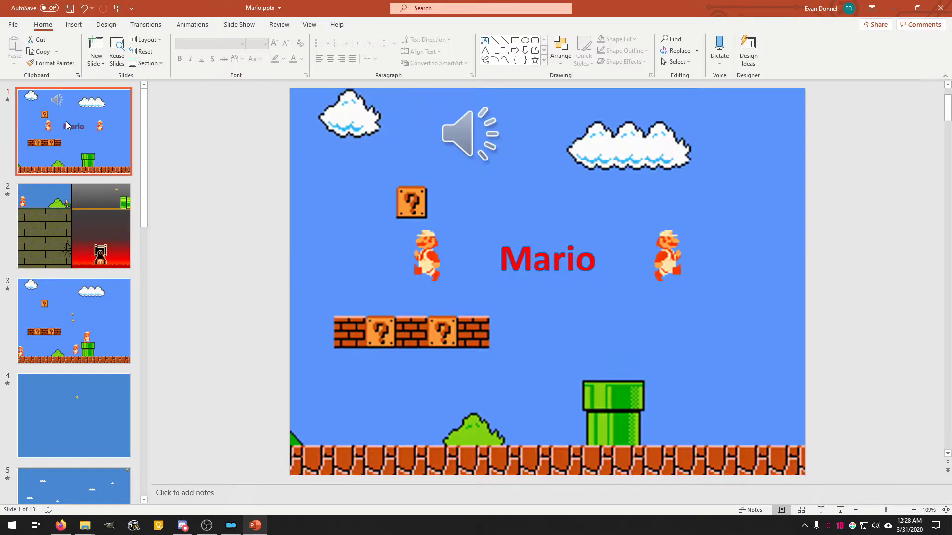
# Step: With the title slide's sound clip selected, present full screen briefly, then restart from slide 1
pyautogui.click(488, 145)
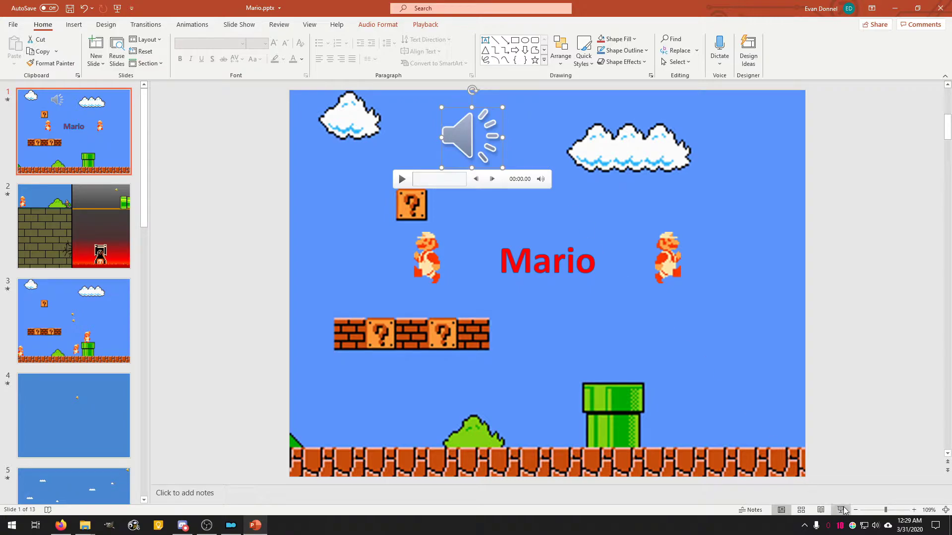
pyautogui.press('F5')
pyautogui.click(127, 15)
pyautogui.click(147, 34)
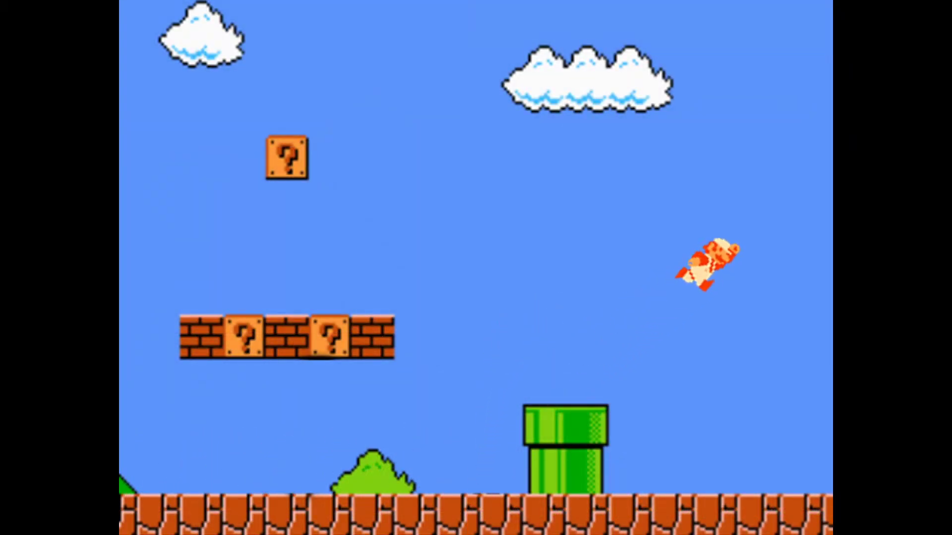
pyautogui.press('Escape')
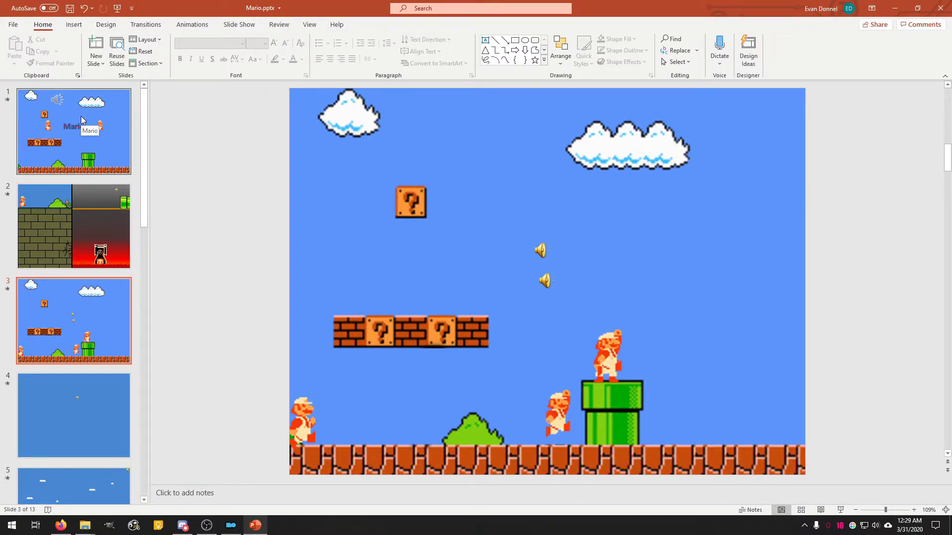
pyautogui.click(81, 116)
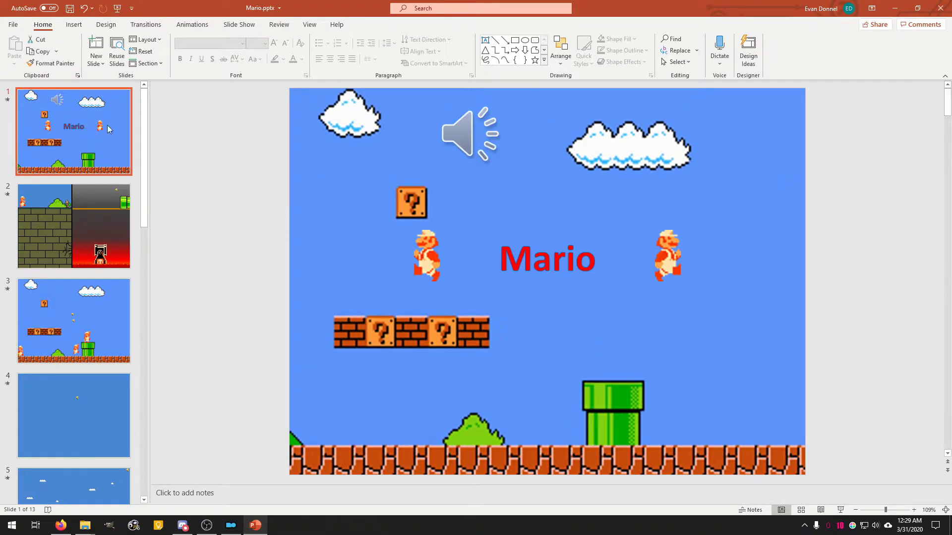
pyautogui.click(841, 510)
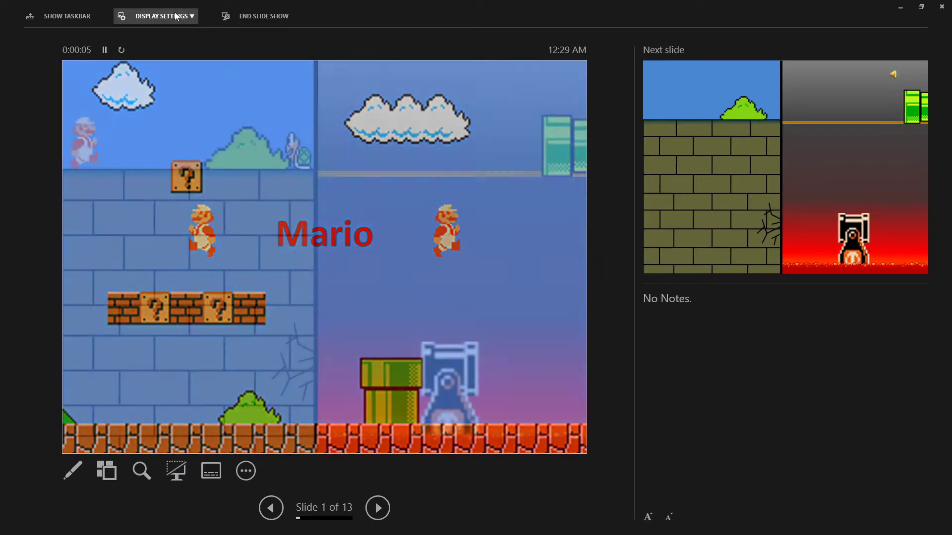
# Step: Check the presenter display settings, then end the slide show
pyautogui.click(176, 16)
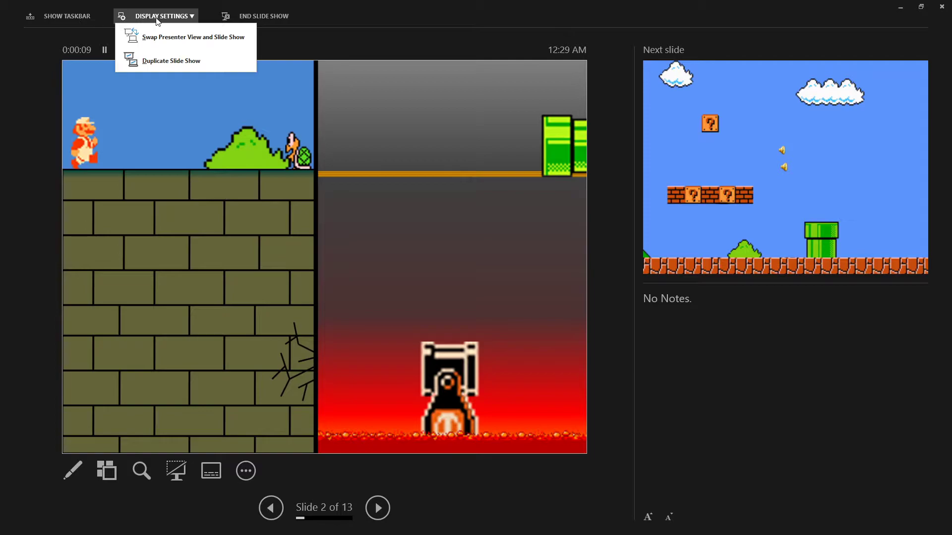
pyautogui.click(157, 16)
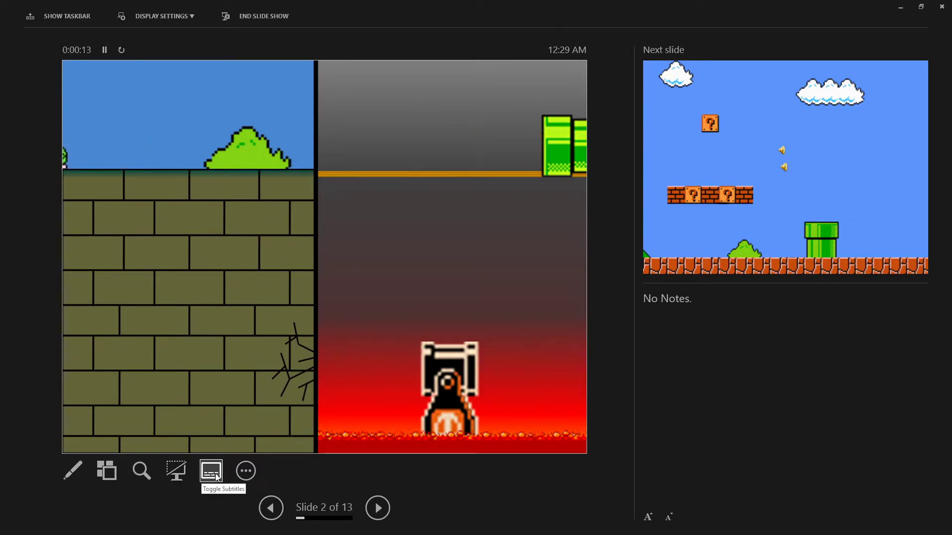
pyautogui.press('Escape')
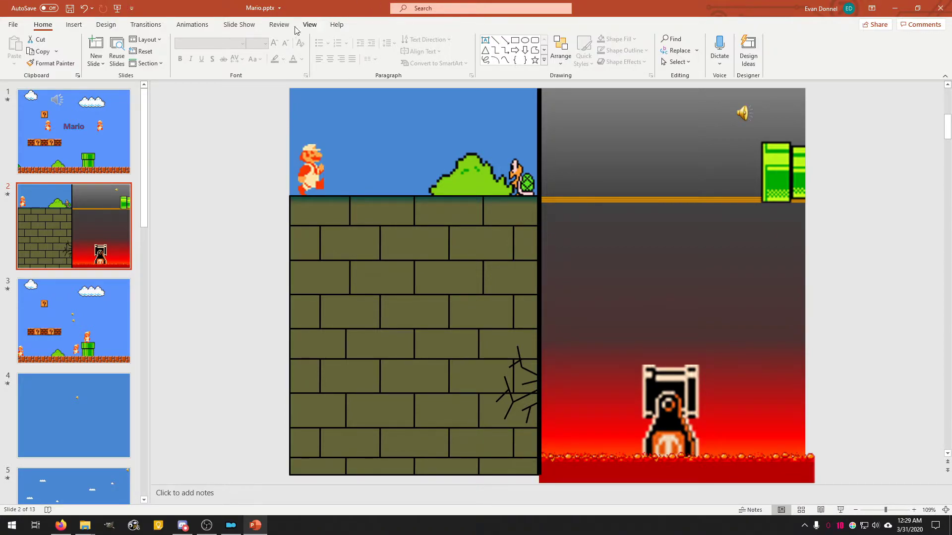
# Step: Present from the beginning in presenter view, checking Display Settings and the more-options menu, then end
pyautogui.click(311, 24)
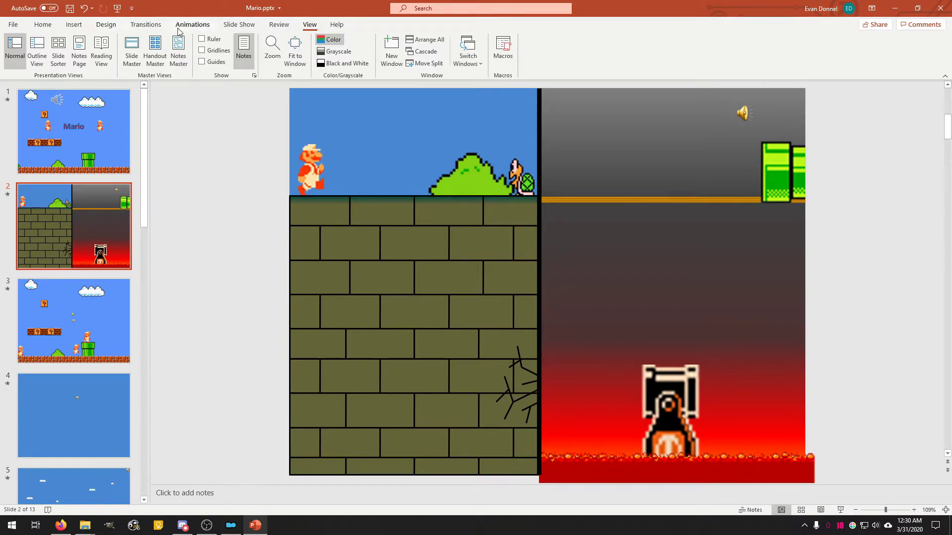
pyautogui.click(193, 24)
pyautogui.click(239, 24)
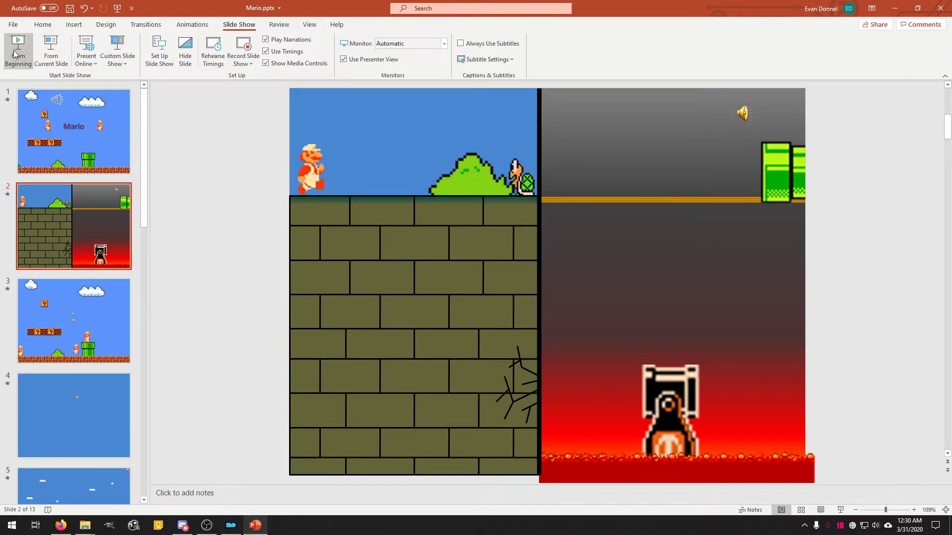
pyautogui.click(15, 53)
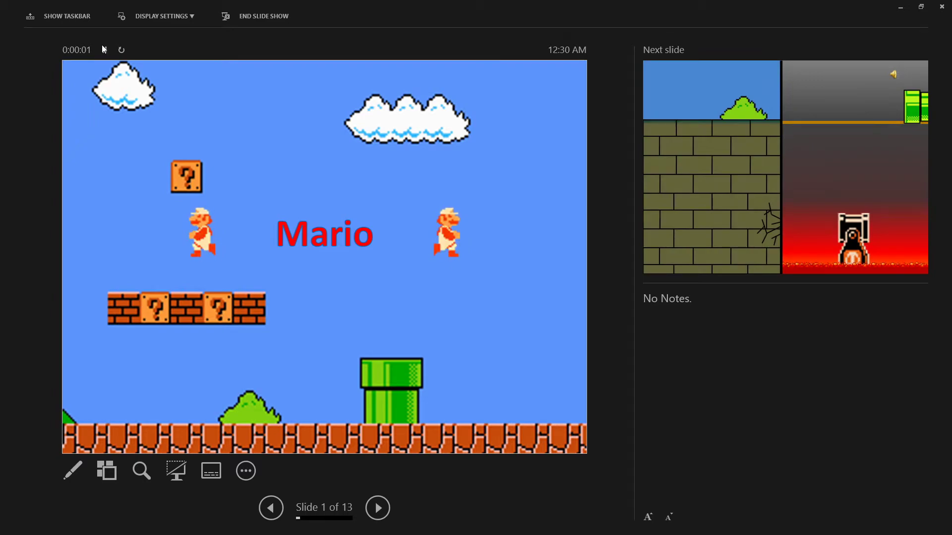
pyautogui.click(143, 16)
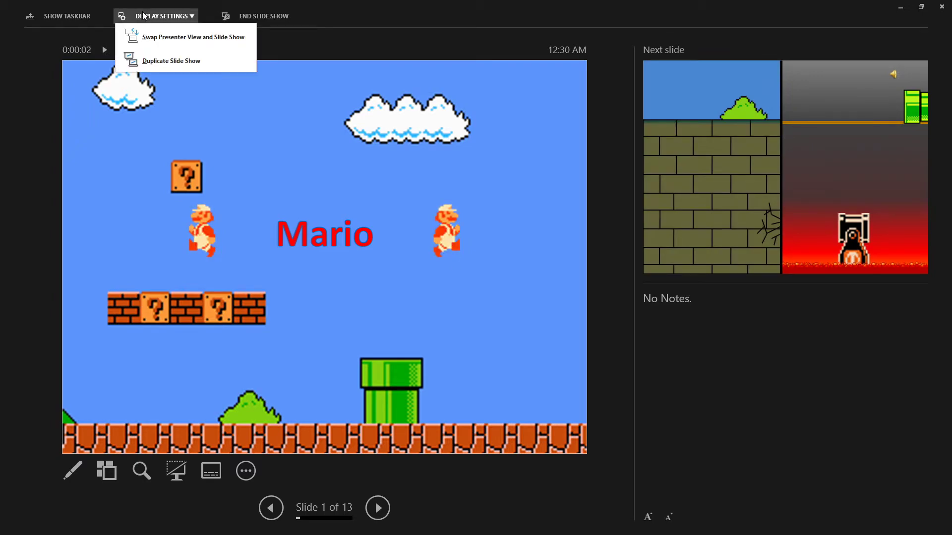
pyautogui.click(188, 463)
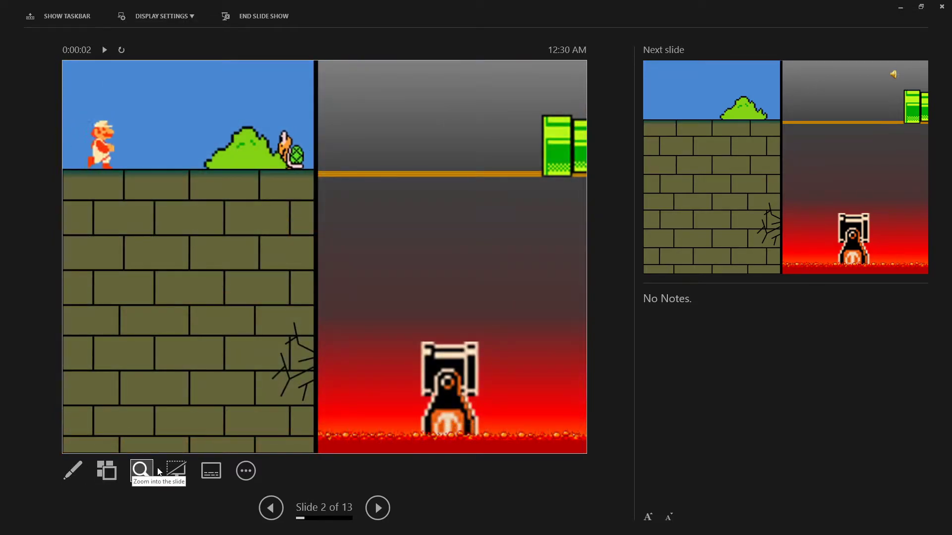
pyautogui.click(246, 472)
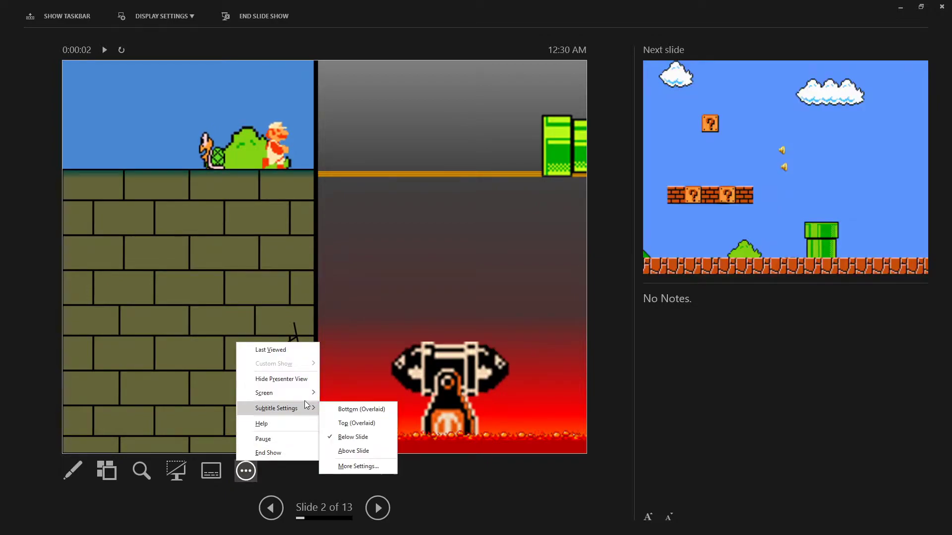
pyautogui.click(513, 496)
pyautogui.press('Escape')
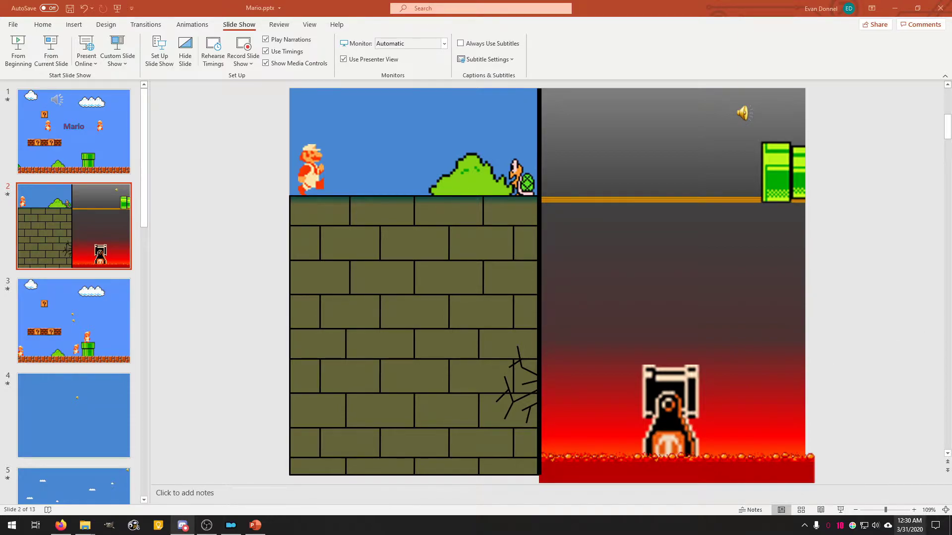
# Step: Present the Mario slideshow full screen through to the final credits, then exit
pyautogui.click(841, 510)
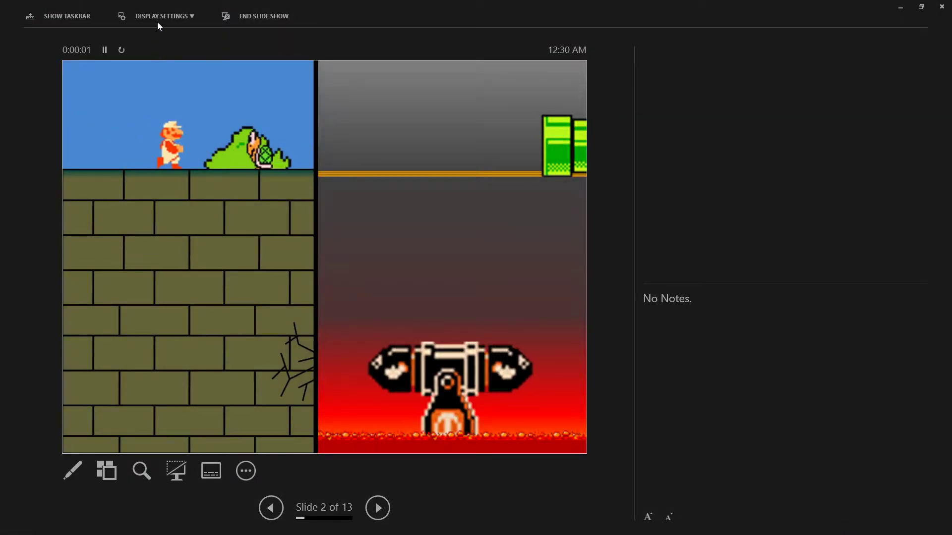
pyautogui.click(159, 17)
pyautogui.click(154, 38)
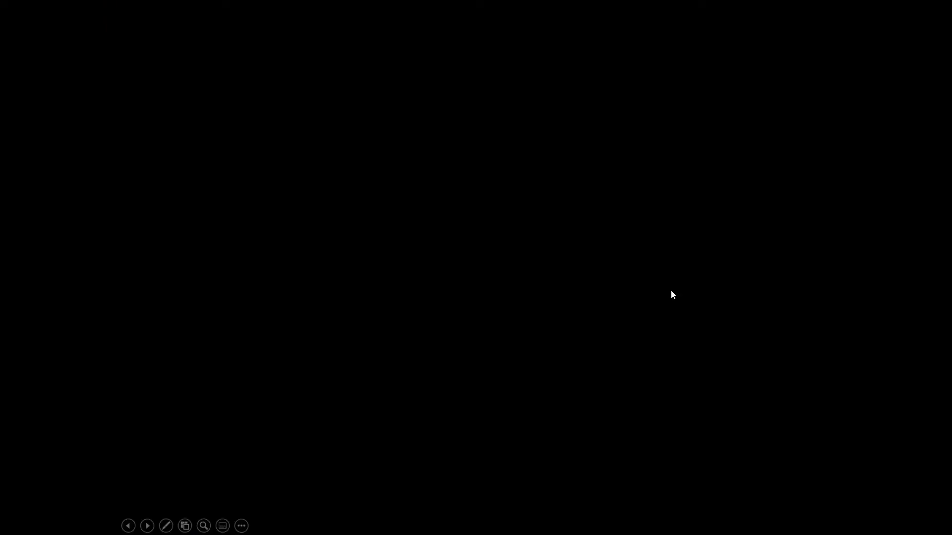
pyautogui.click(671, 291)
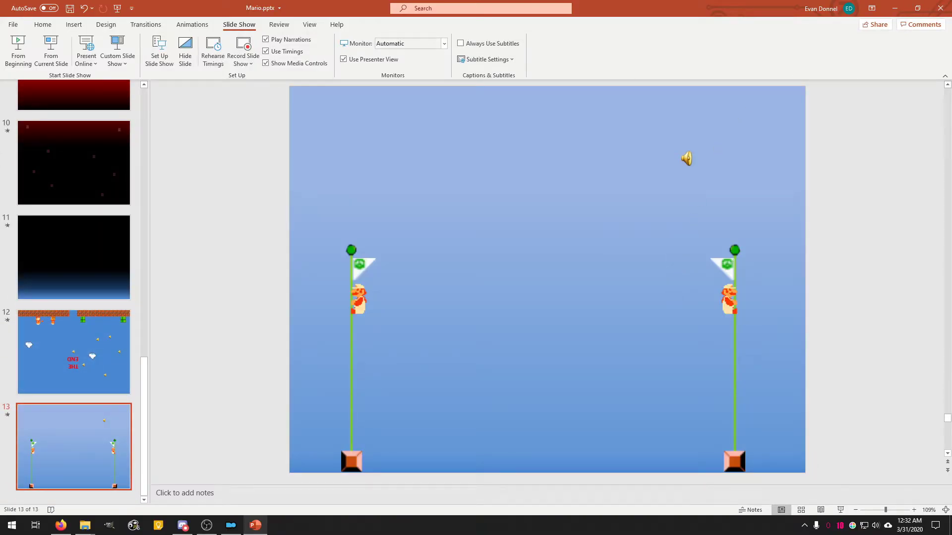
# Step: Close Mario.pptx choosing Don't Save, then open My Scary Story.pptx from File Explorer
pyautogui.click(940, 8)
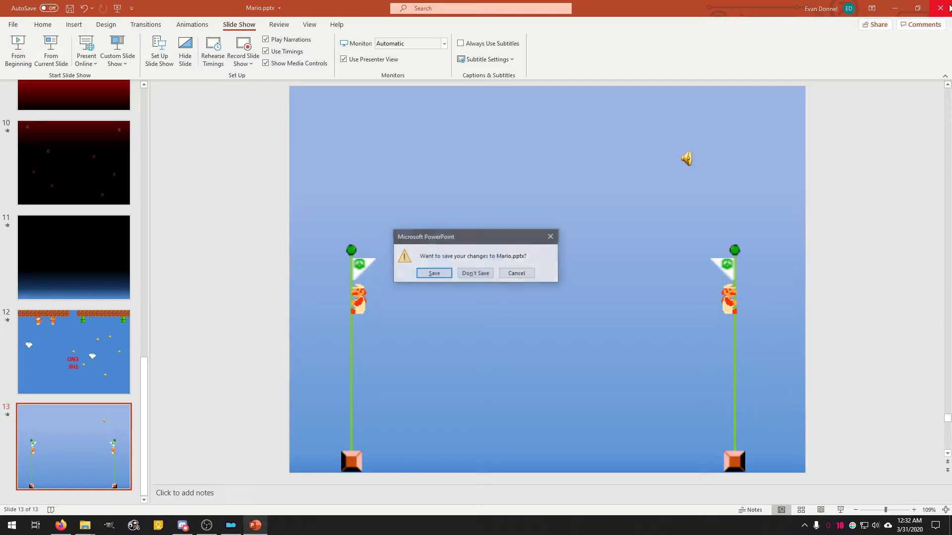
pyautogui.click(471, 275)
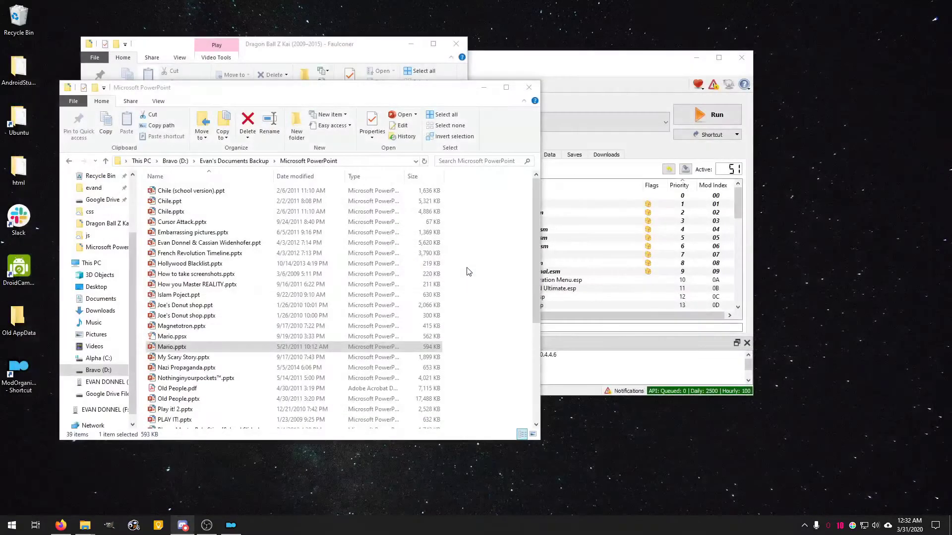
pyautogui.doubleClick(188, 358)
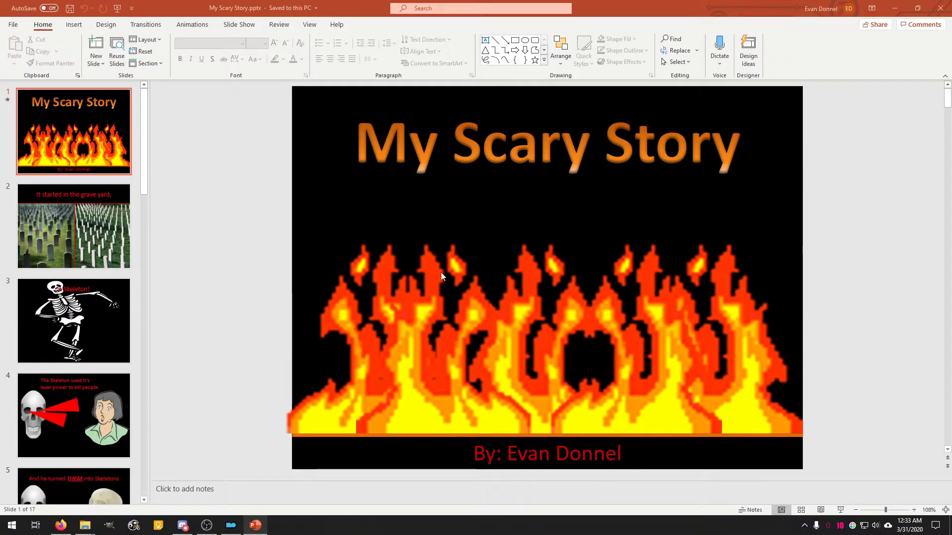
# Step: Present My Scary Story full screen, advance to the graveyard slide, then end the show
pyautogui.click(840, 511)
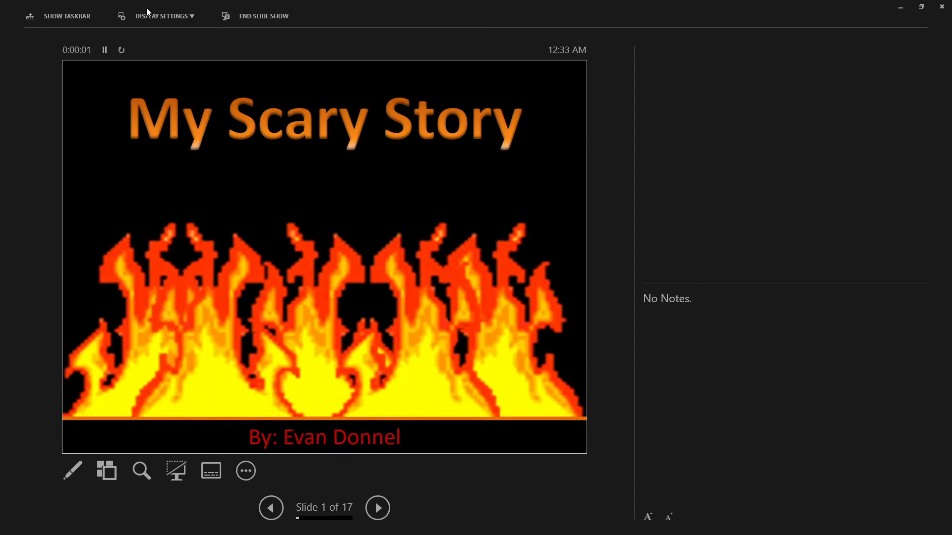
pyautogui.click(154, 17)
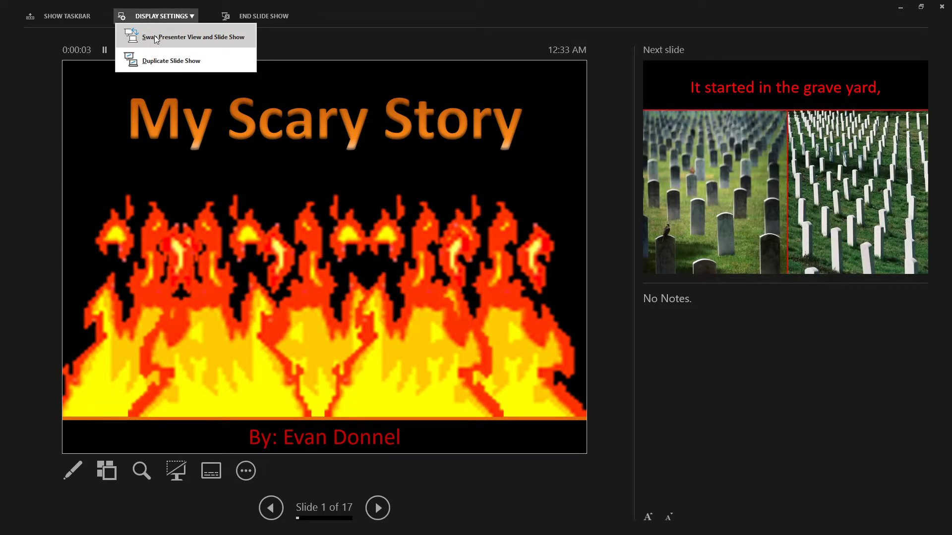
pyautogui.click(255, 16)
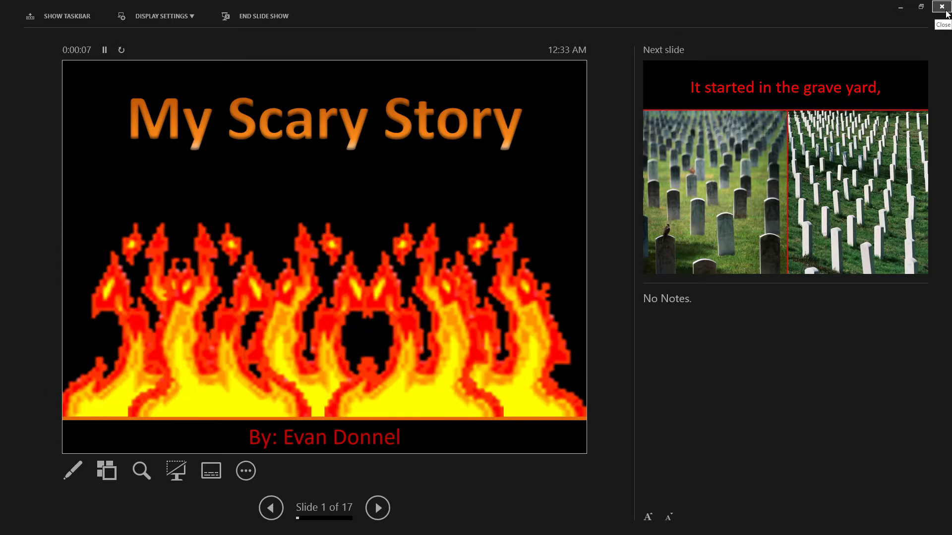
pyautogui.click(163, 16)
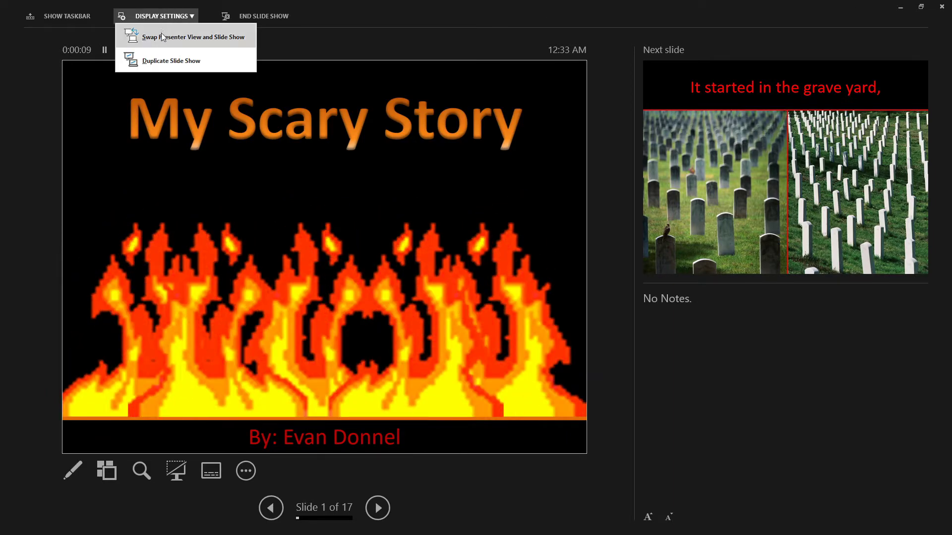
pyautogui.click(164, 37)
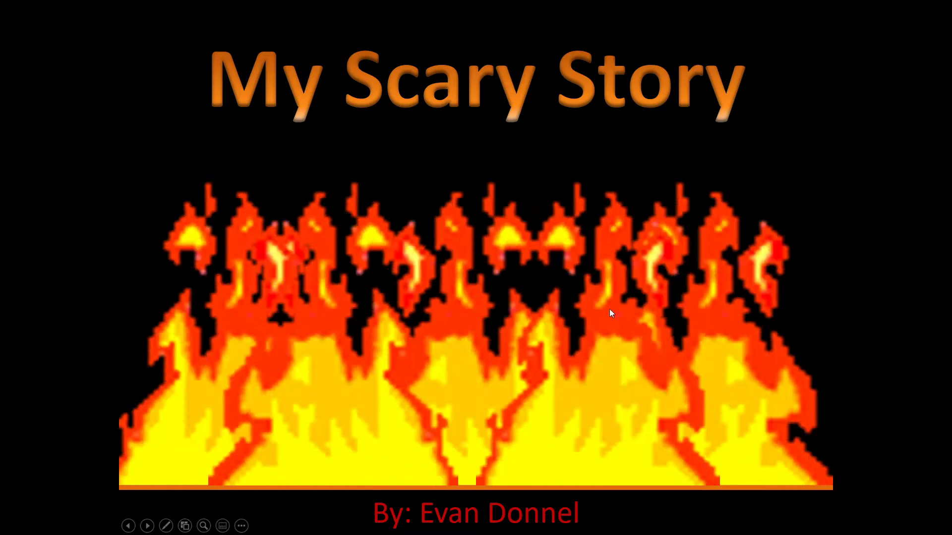
pyautogui.click(634, 175)
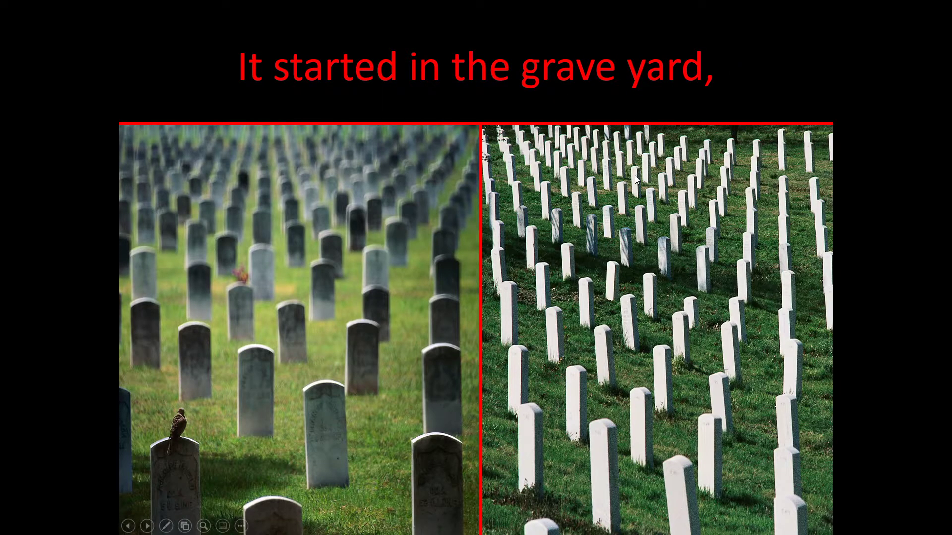
pyautogui.press('Escape')
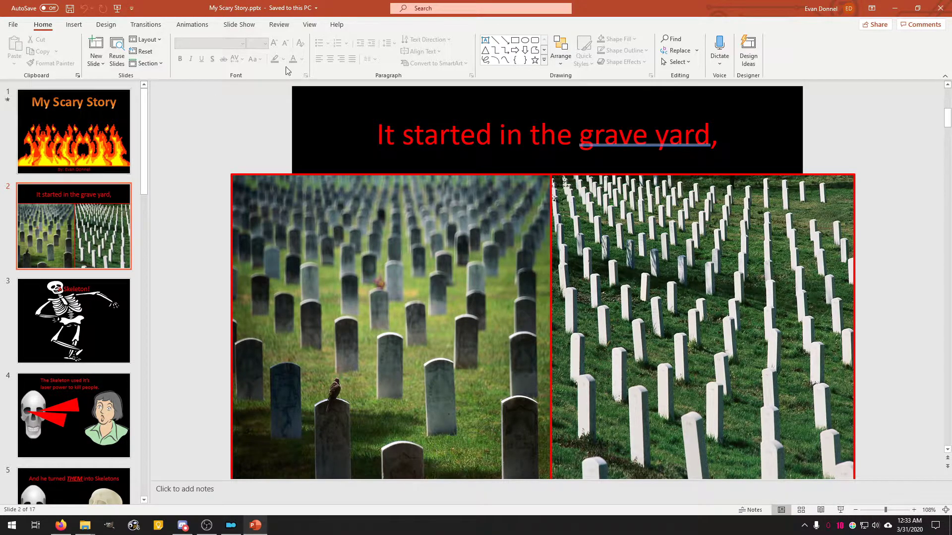
# Step: Set PowerPoint's volume to 20 in the Volume Mixer, then present from slide 2
pyautogui.scroll(-7, 333, 24)
pyautogui.click(337, 25)
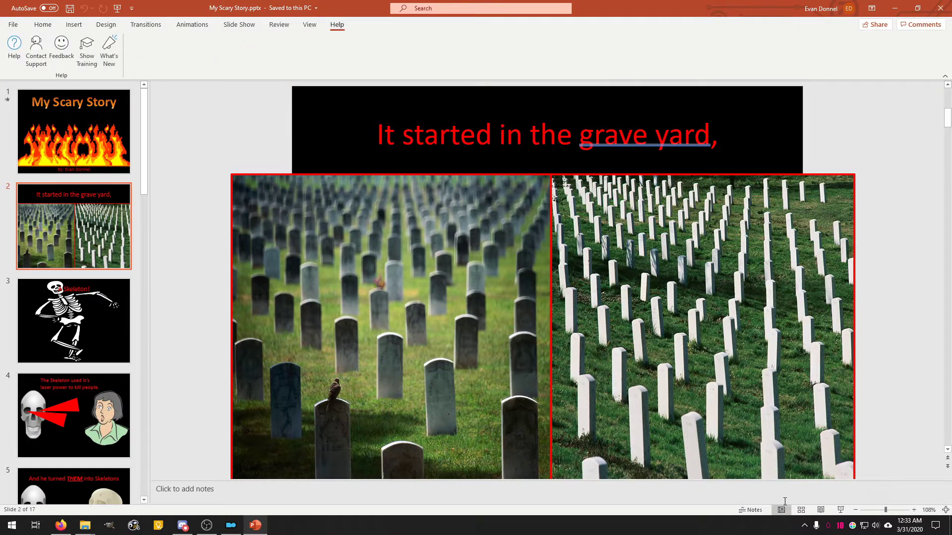
pyautogui.click(875, 525)
pyautogui.rightClick(875, 525)
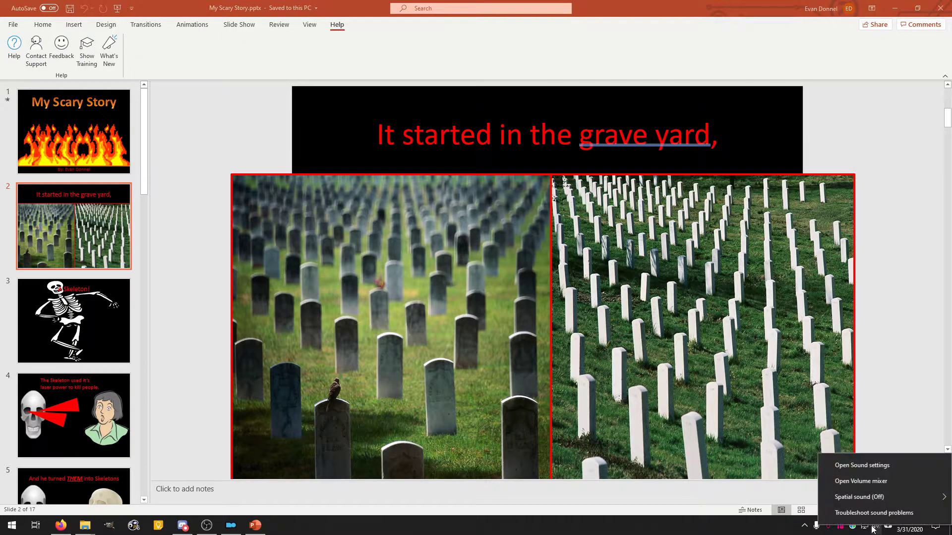
pyautogui.click(875, 486)
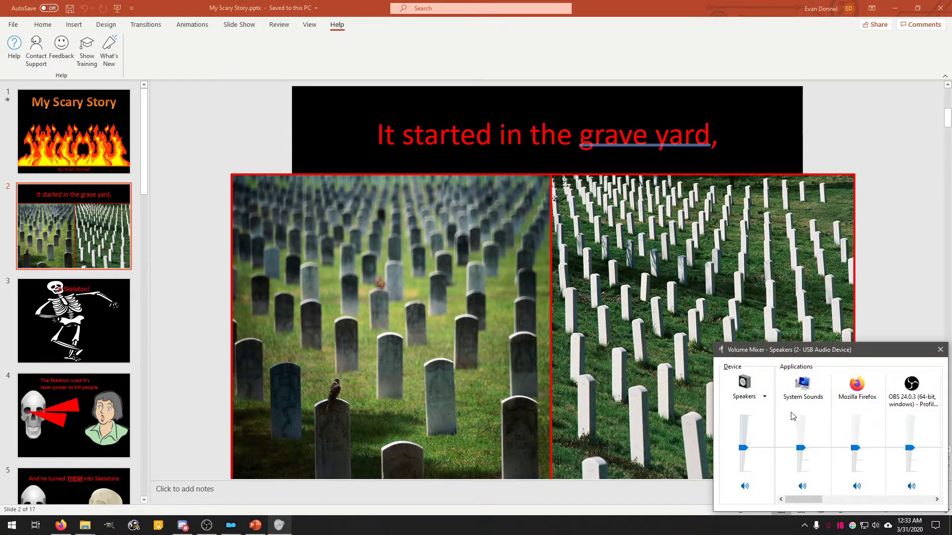
pyautogui.moveTo(804, 499); pyautogui.dragTo(910, 498)
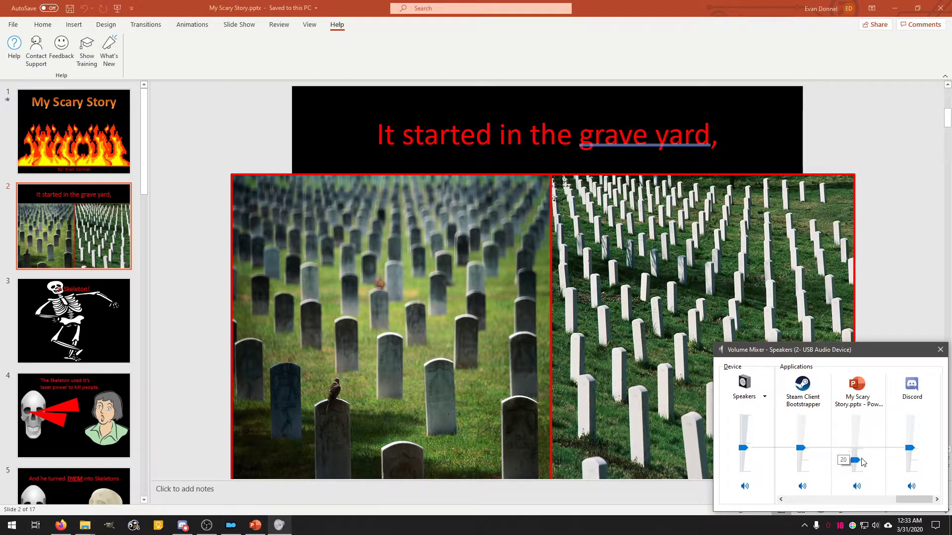
pyautogui.click(940, 350)
pyautogui.click(841, 510)
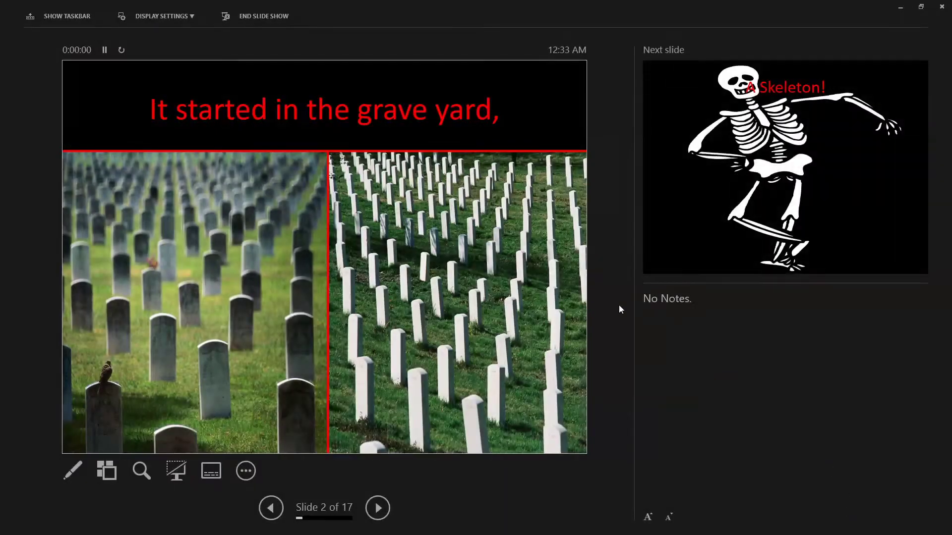
# Step: Show My Scary Story full screen and click from 'A Skeleton!' through to 'The End'
pyautogui.click(135, 18)
pyautogui.click(143, 38)
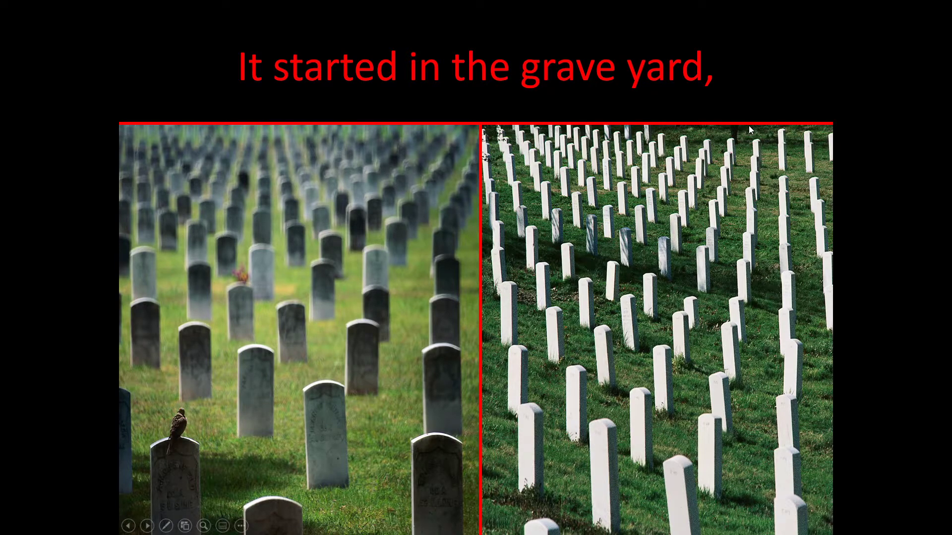
pyautogui.click(777, 86)
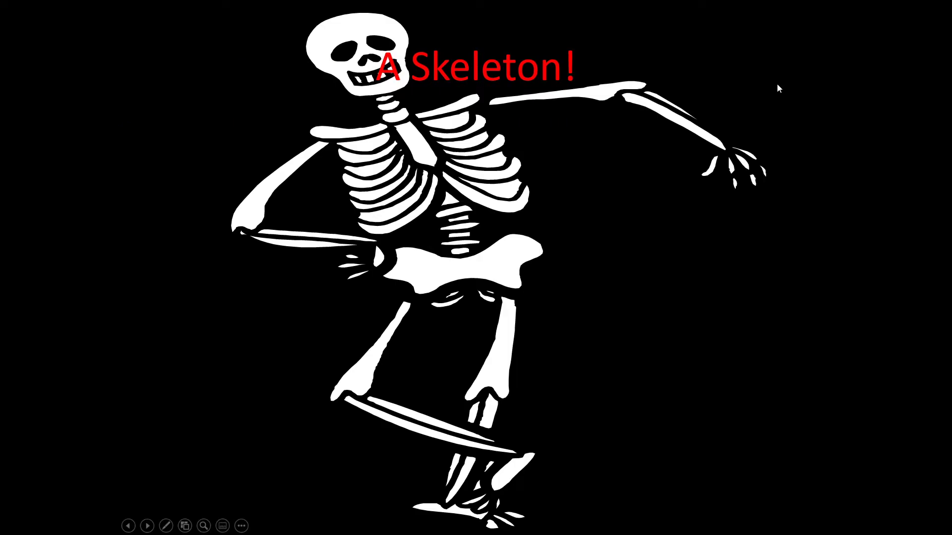
pyautogui.click(777, 85)
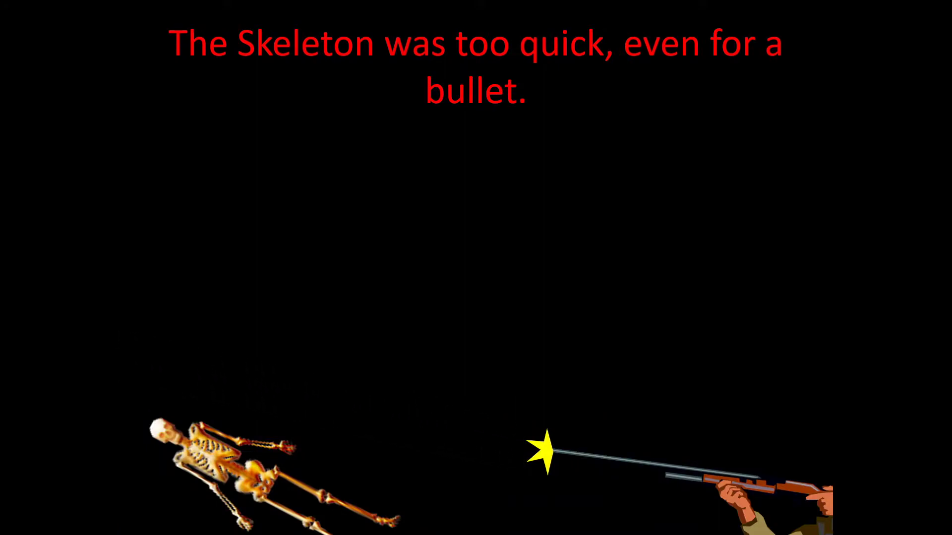
pyautogui.click(840, 268)
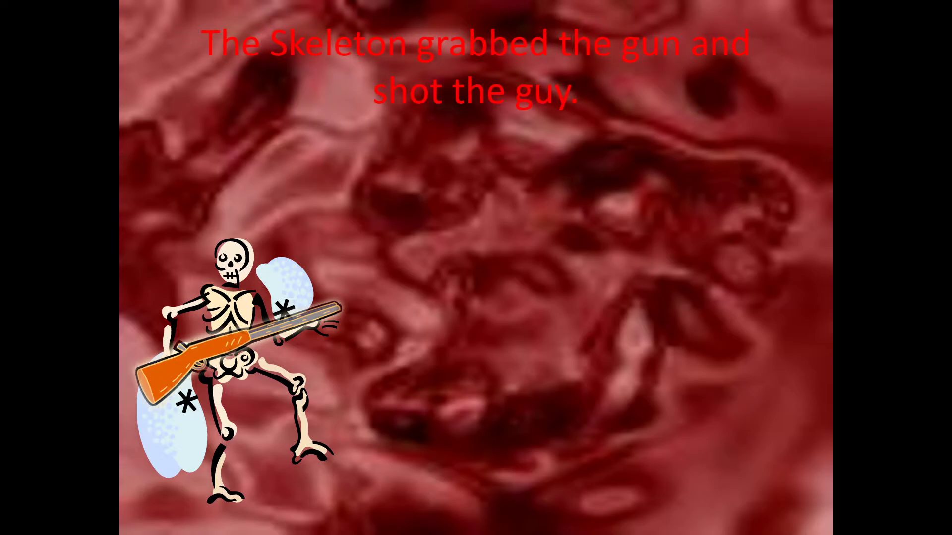
pyautogui.click(852, 405)
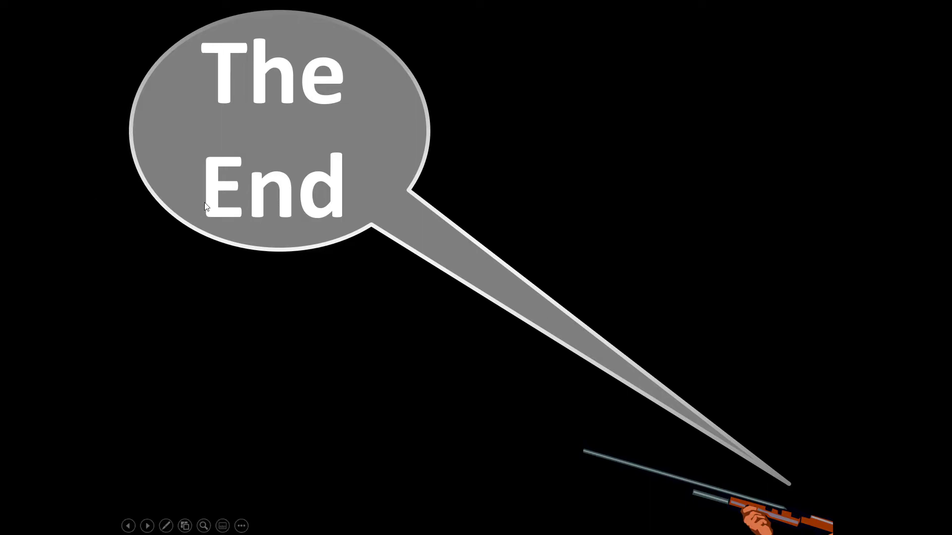
pyautogui.click(626, 387)
pyautogui.click(624, 384)
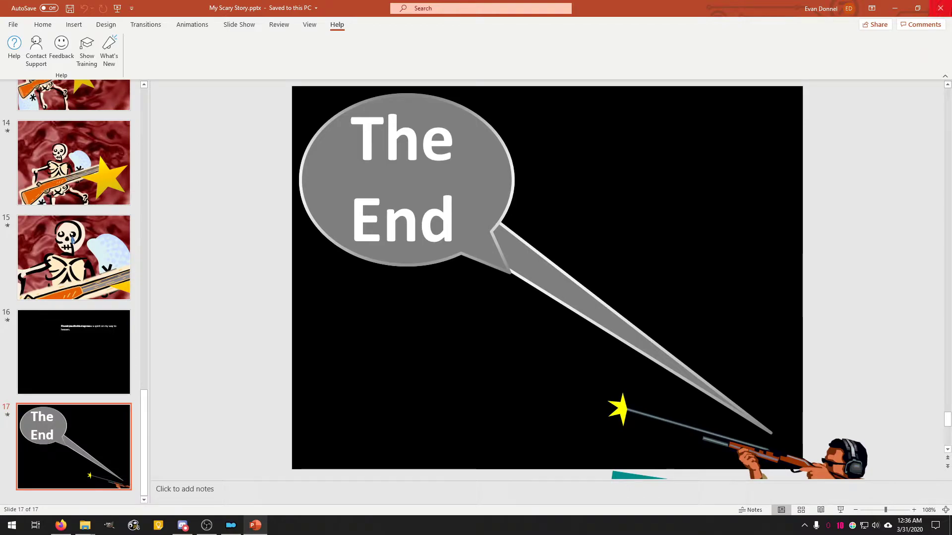
# Step: Close My Scary Story and open Nazi Propaganda.pptx from the PowerPoint folder in File Explorer
pyautogui.scroll(-1, 818, 415)
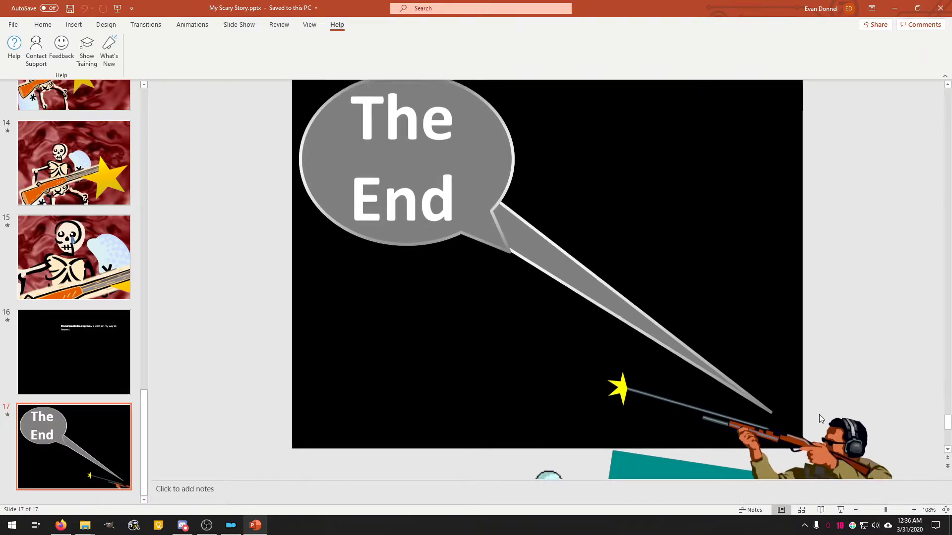
pyautogui.scroll(-3, 819, 414)
pyautogui.scroll(-2, 819, 414)
pyautogui.scroll(2, 819, 415)
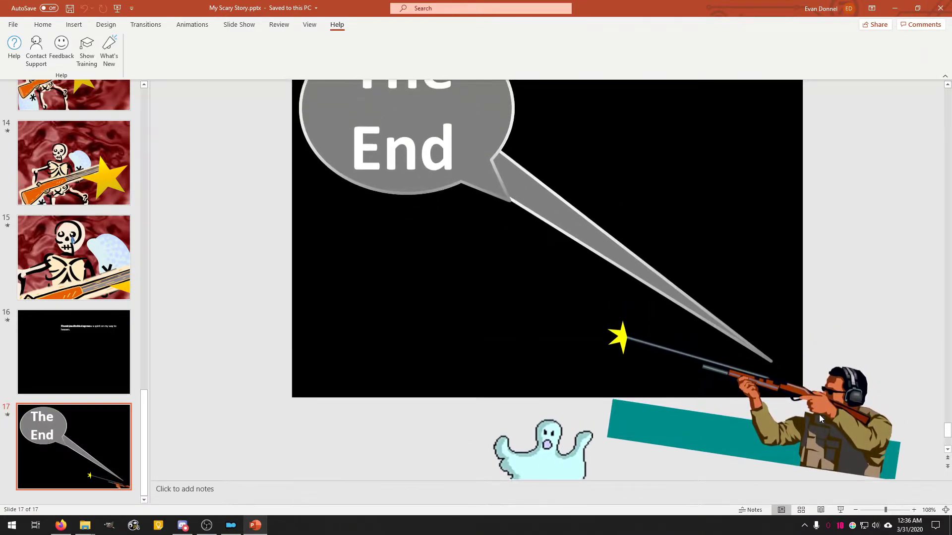
pyautogui.scroll(-2, 817, 440)
pyautogui.scroll(6, 817, 443)
pyautogui.scroll(2, 817, 440)
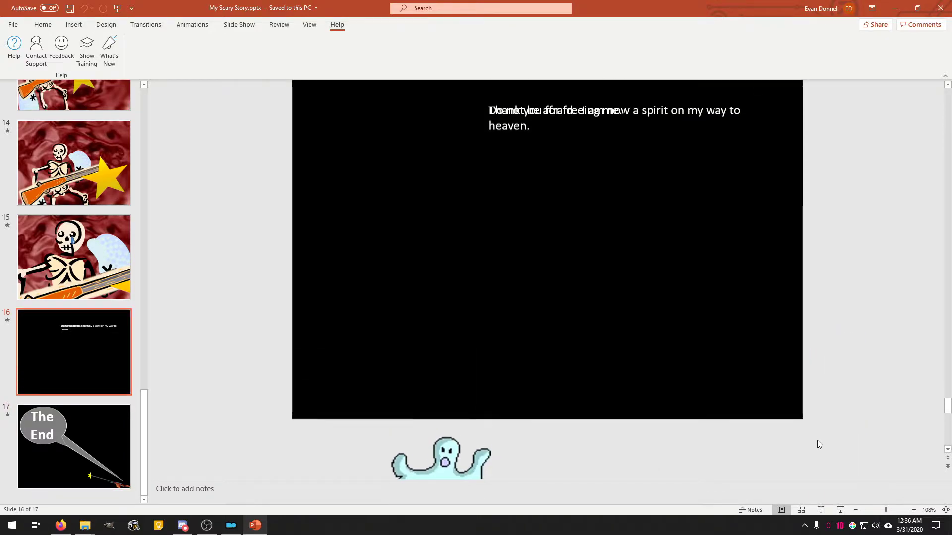
pyautogui.click(945, 6)
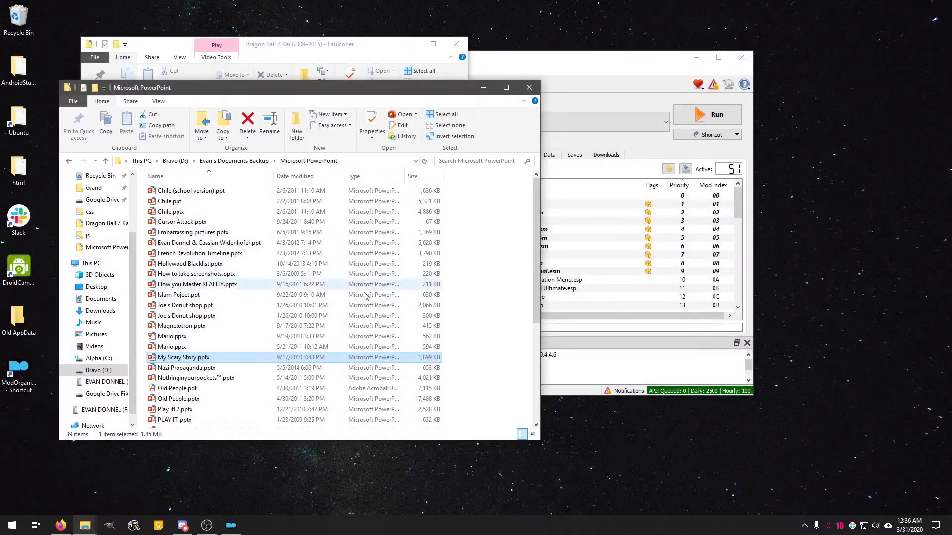
pyautogui.doubleClick(268, 370)
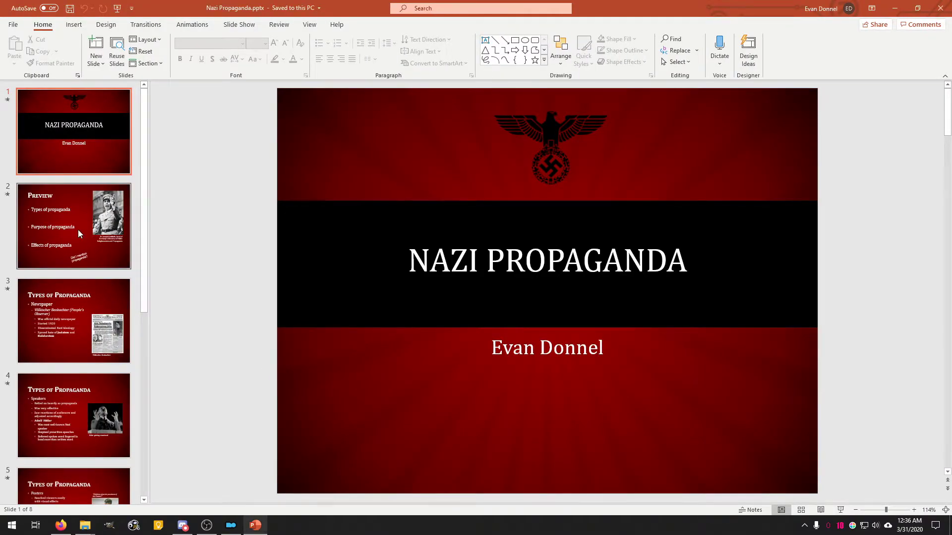
# Step: Flip between the title and Preview slides, briefly stepping ahead toward slide 4 and back
pyautogui.click(77, 231)
pyautogui.press('Up')
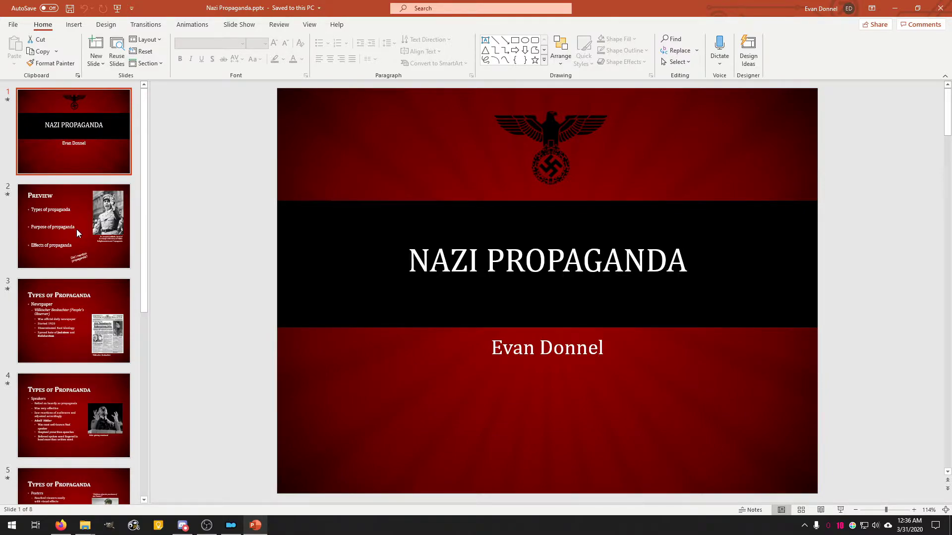
pyautogui.click(87, 229)
pyautogui.press('Up')
pyautogui.click(114, 210)
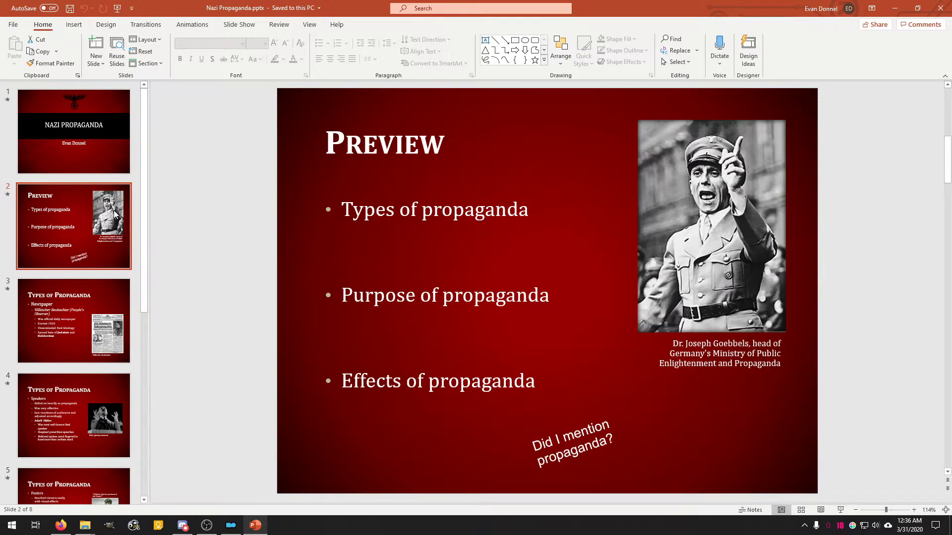
pyautogui.press('Down')
pyautogui.press('Up')
pyautogui.press('Down')
pyautogui.press('Down')
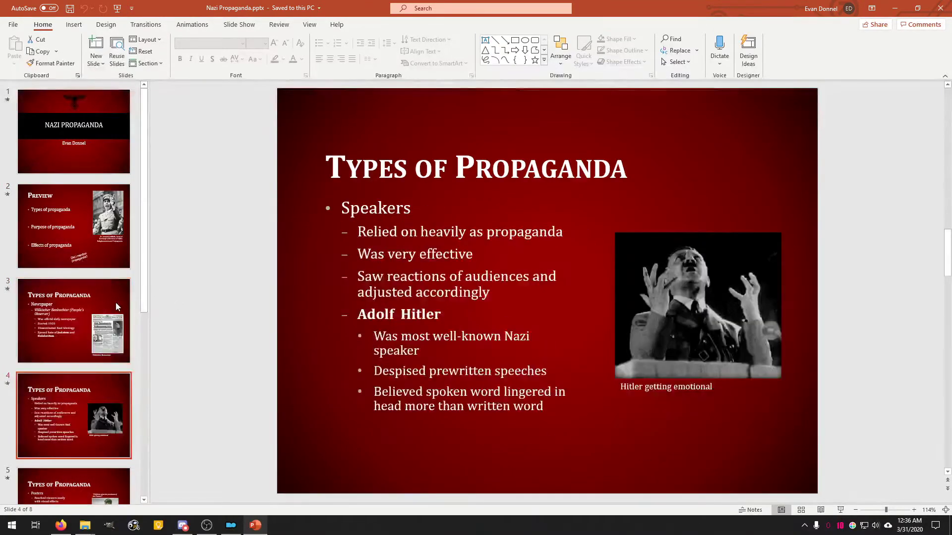
pyautogui.press('Down')
pyautogui.press('Down')
pyautogui.press('Down')
pyautogui.press('Down')
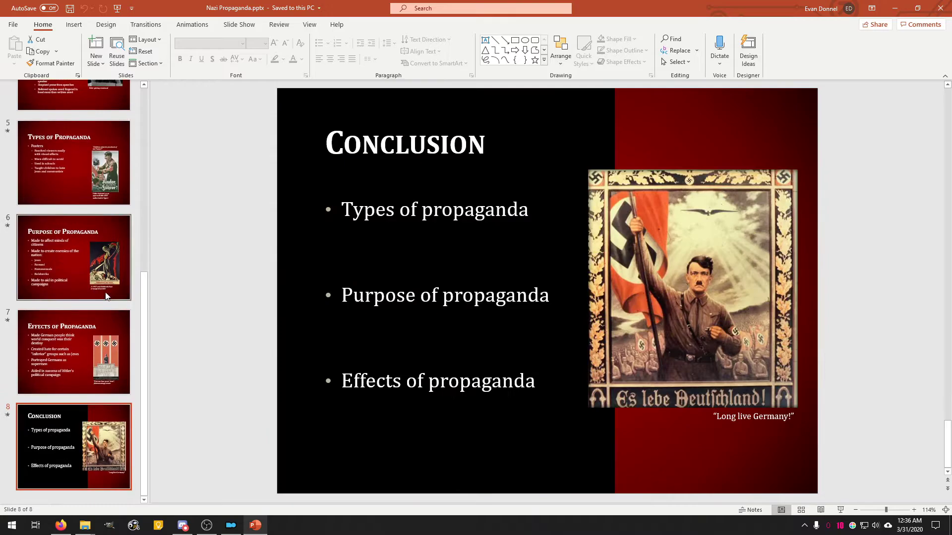
pyautogui.press('Up')
pyautogui.press('Up')
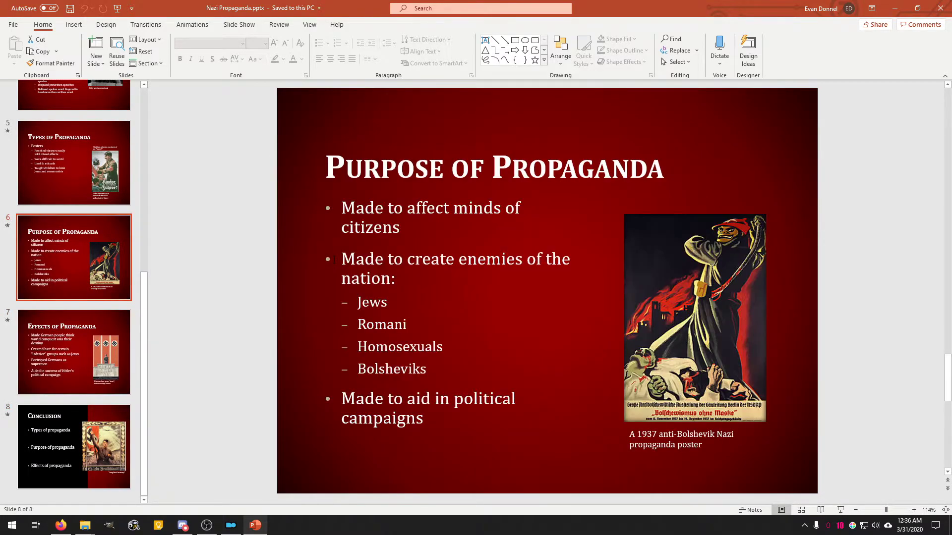
pyautogui.press('Up')
pyautogui.press('Up')
pyautogui.press('Up')
pyautogui.press('Up')
pyautogui.press('Up')
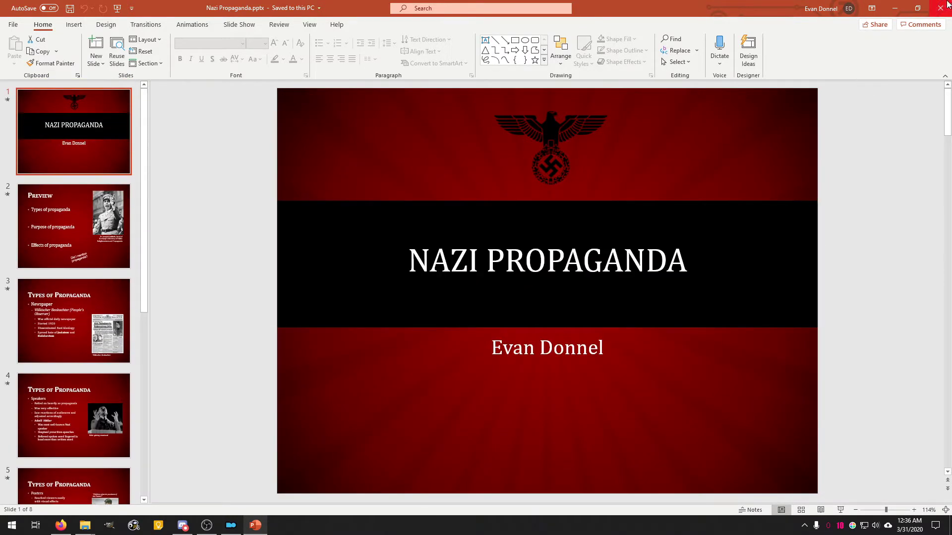
# Step: Step through Preview, Types, Purpose and Effects of Propaganda to the Conclusion slide
pyautogui.press('Down')
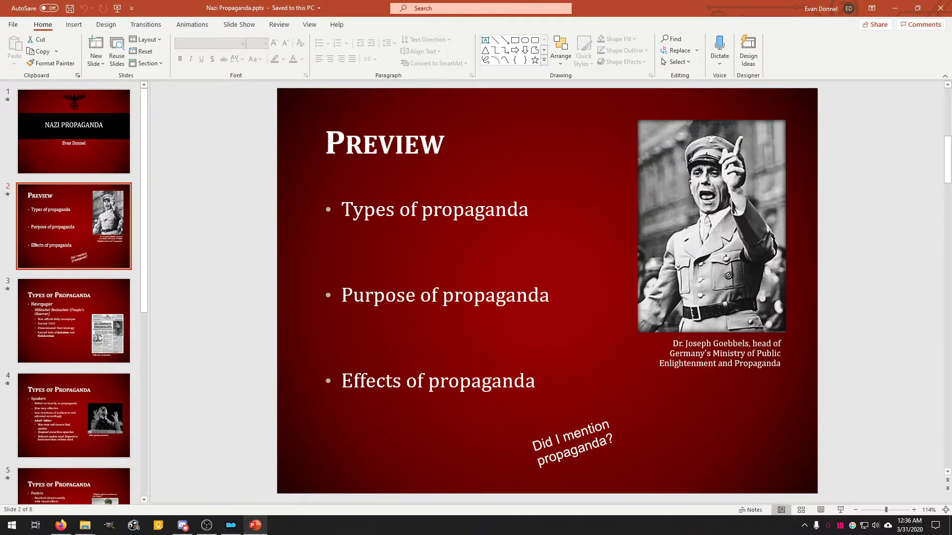
pyautogui.press('Down')
pyautogui.press('Down')
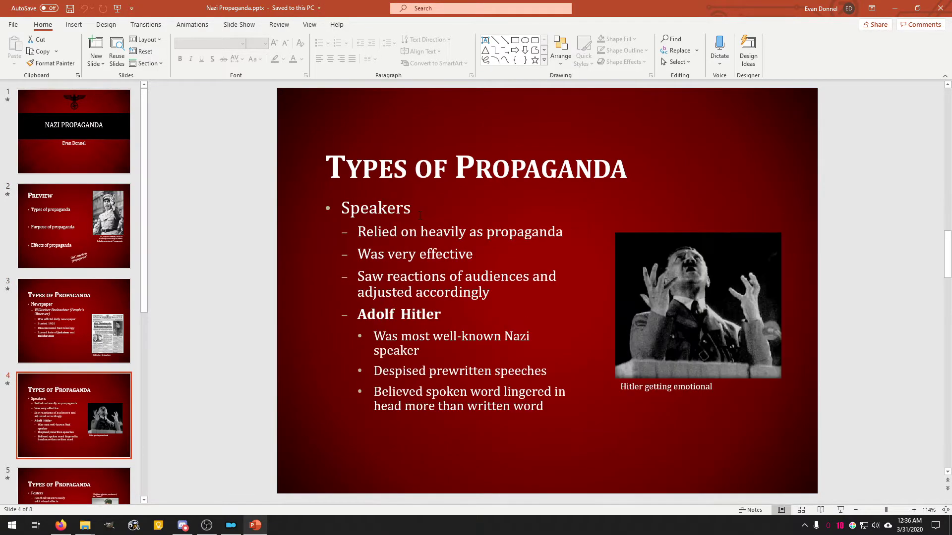
pyautogui.press('Down')
pyautogui.press('Down')
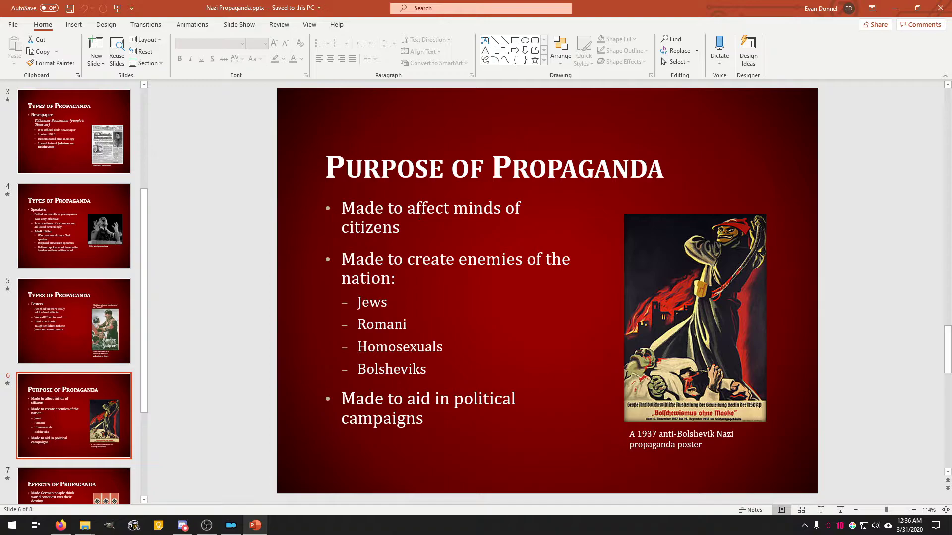
pyautogui.press('Down')
pyautogui.press('Up')
pyautogui.press('Down')
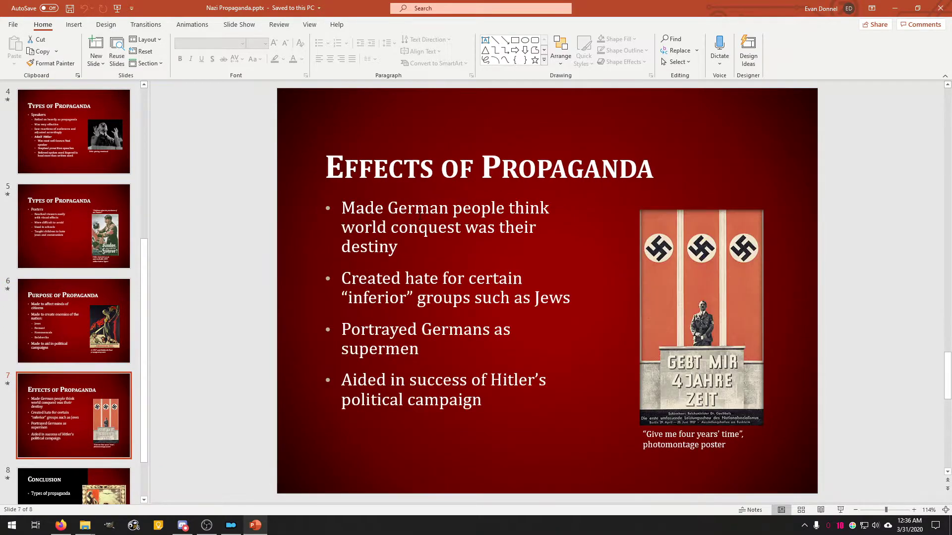
pyautogui.press('Down')
pyautogui.press('Up')
pyautogui.press('Up')
pyautogui.press('Up')
pyautogui.press('Up')
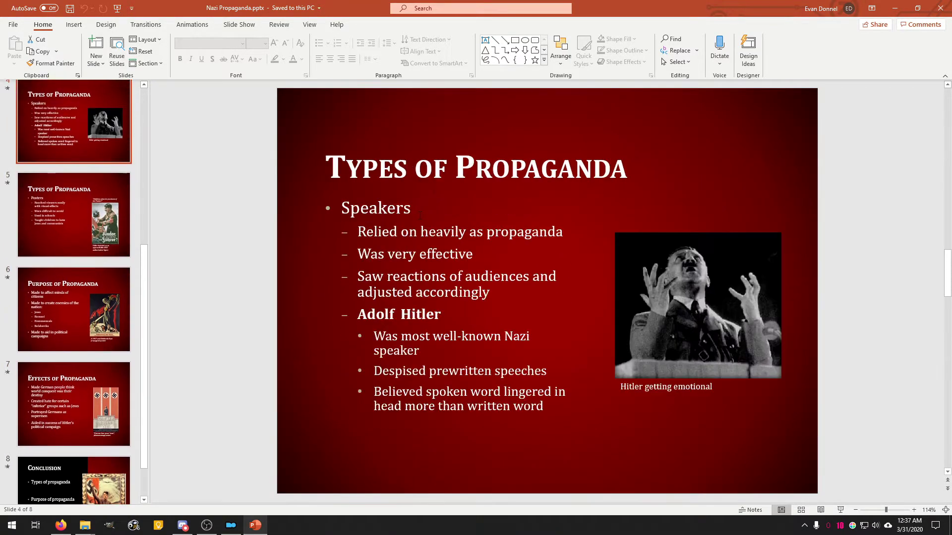
pyautogui.press('Up')
pyautogui.press('Up')
pyautogui.press('Up')
pyautogui.press('Down')
pyautogui.press('Down')
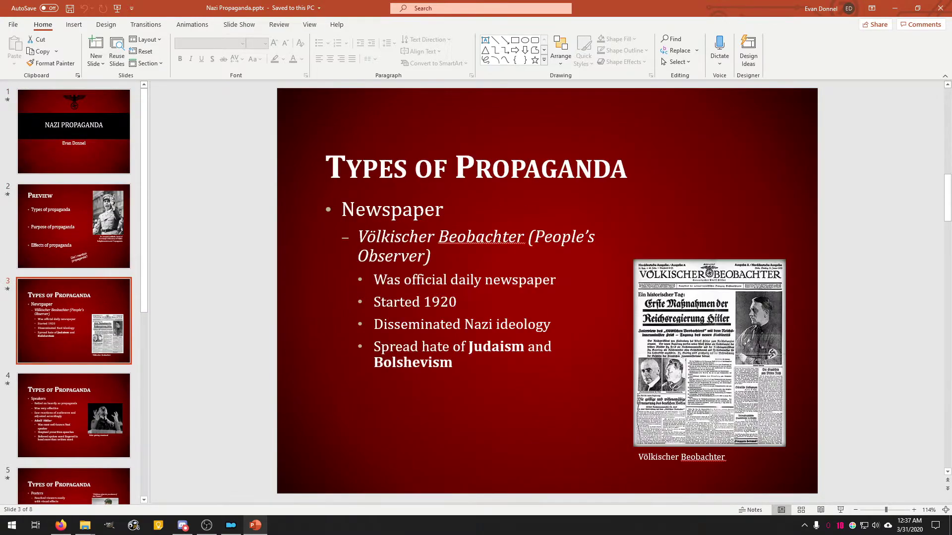
pyautogui.press('Down')
pyautogui.press('Down')
pyautogui.press('Down')
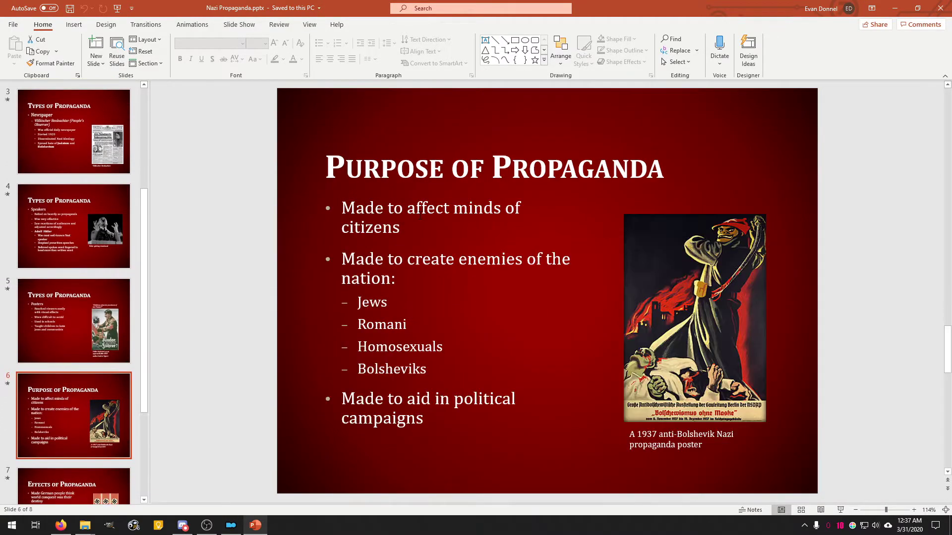
pyautogui.press('Down')
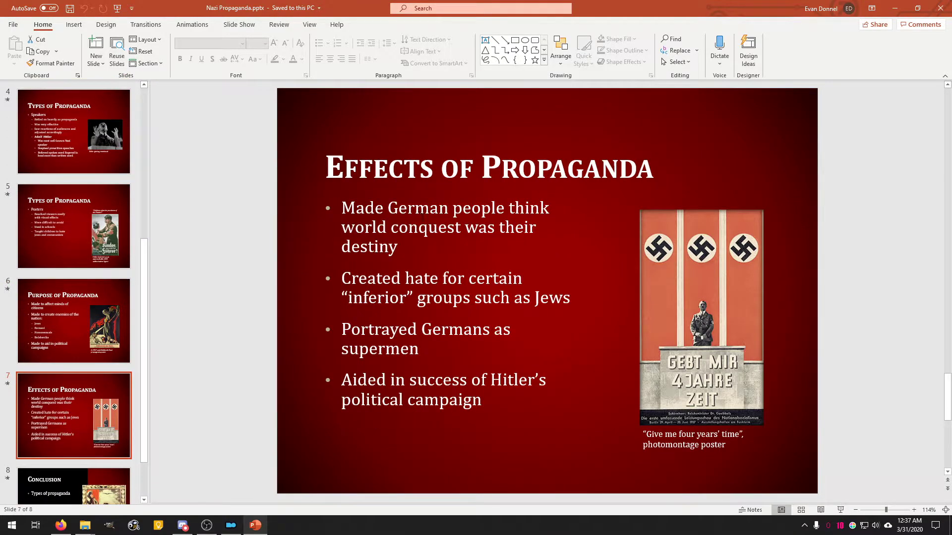
pyautogui.press('Down')
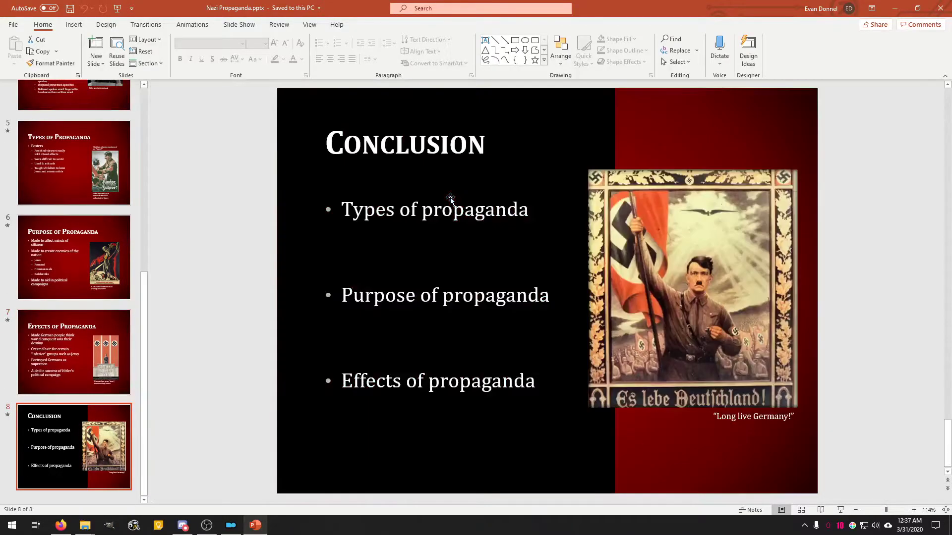
pyautogui.press('Up')
pyautogui.press('Down')
# Step: Close Nazi Propaganda and open Nothinginyourpockets™.pptx, showing slide 2
pyautogui.click(940, 8)
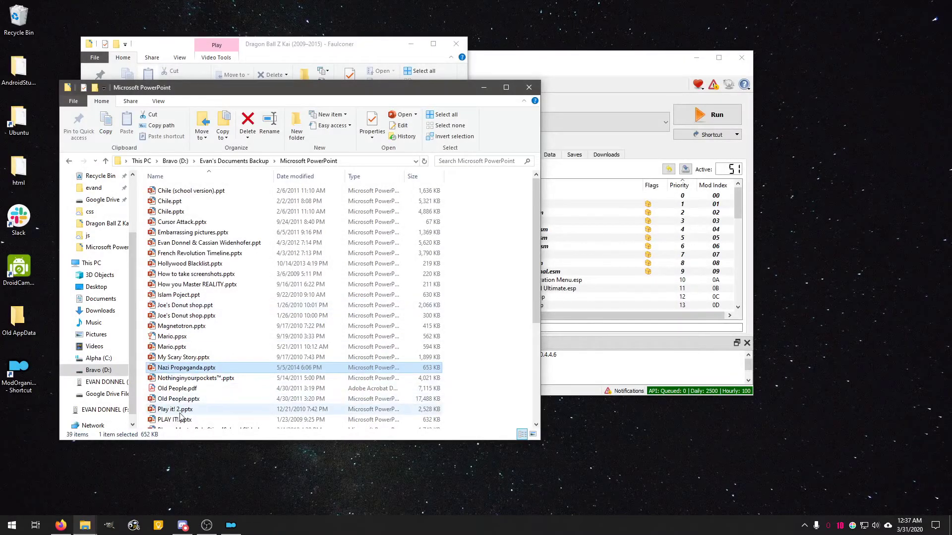
pyautogui.doubleClick(211, 381)
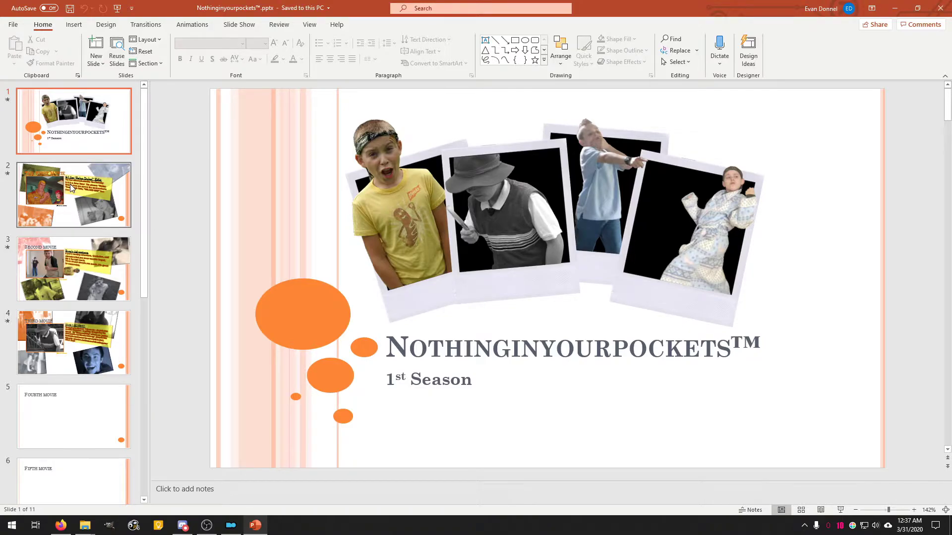
pyautogui.click(64, 280)
pyautogui.press('Up')
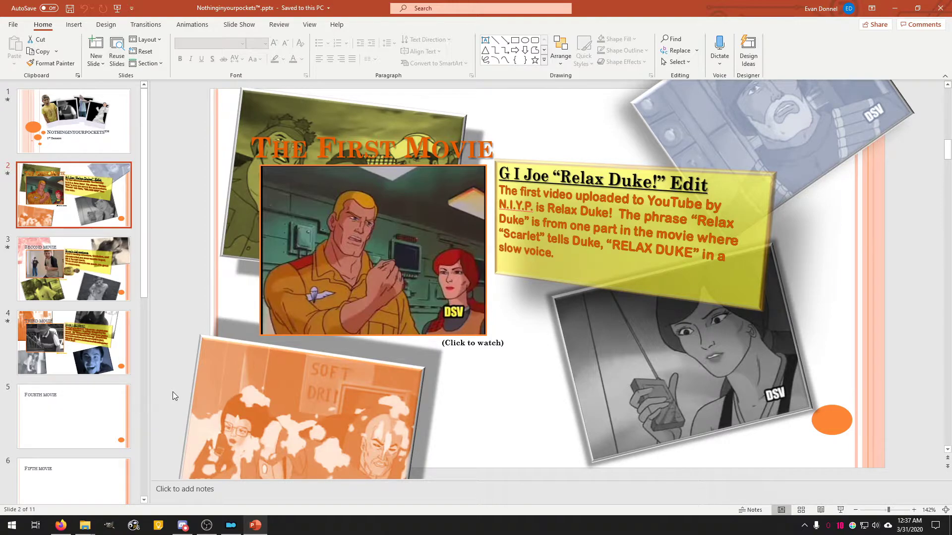
# Step: Page through the Second, Third and Ninth movie slides, then close the presentation
pyautogui.press('Down')
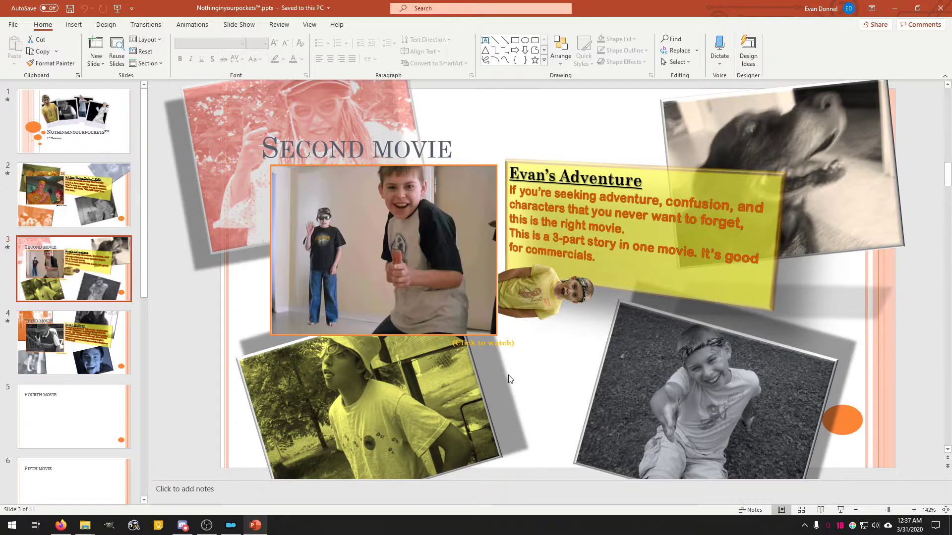
pyautogui.press('Down')
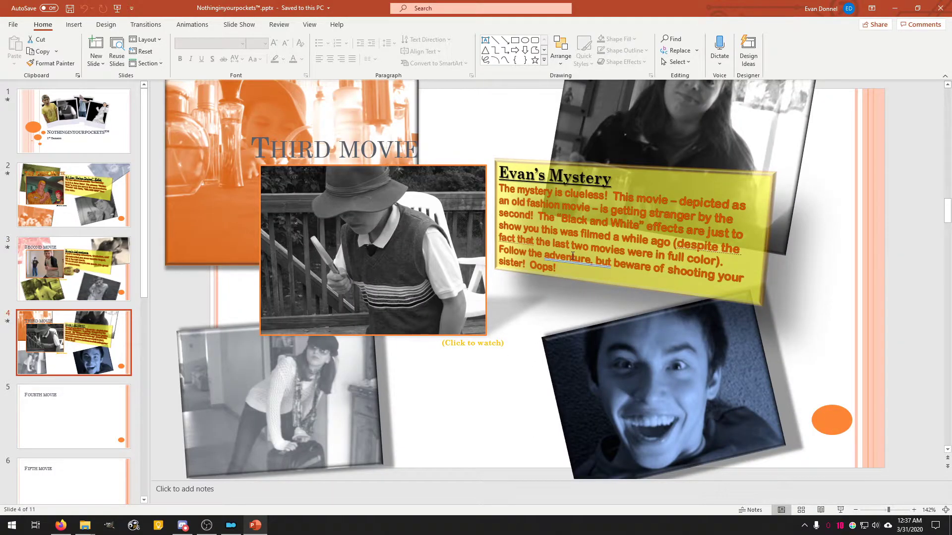
pyautogui.press('Down')
pyautogui.press('Down')
pyautogui.press('Down')
pyautogui.press('Down')
pyautogui.press('Down')
pyautogui.press('Down')
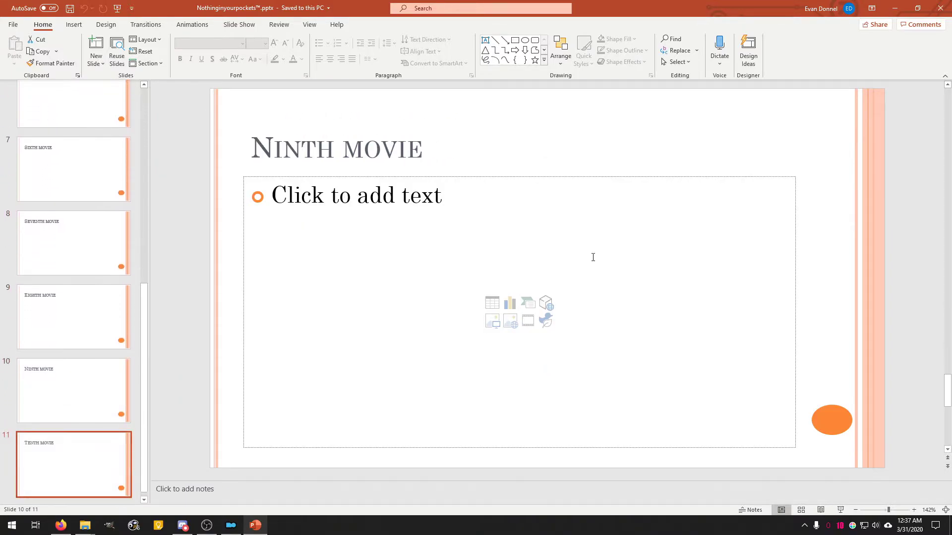
pyautogui.click(940, 8)
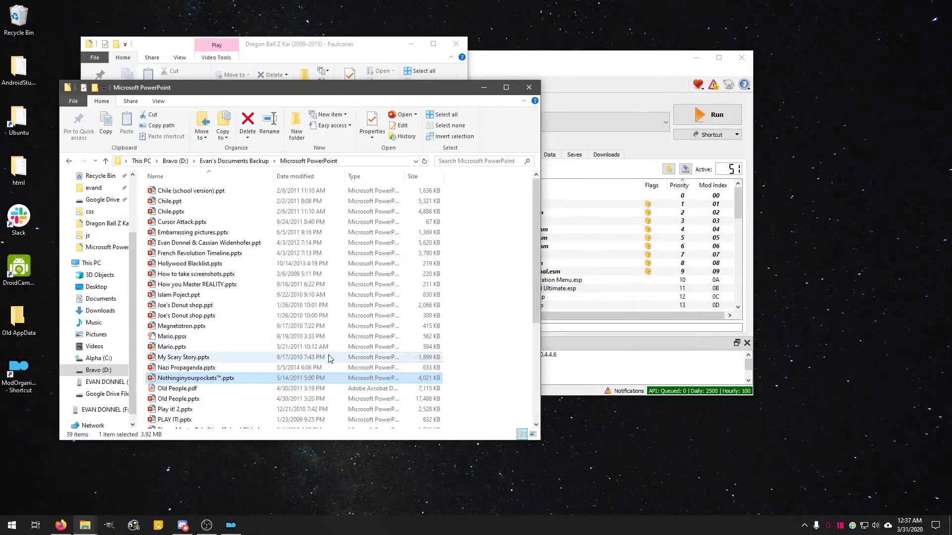
# Step: Open Old People.pptx and skim its 50 slides down to slide 49
pyautogui.scroll(-2, 243, 327)
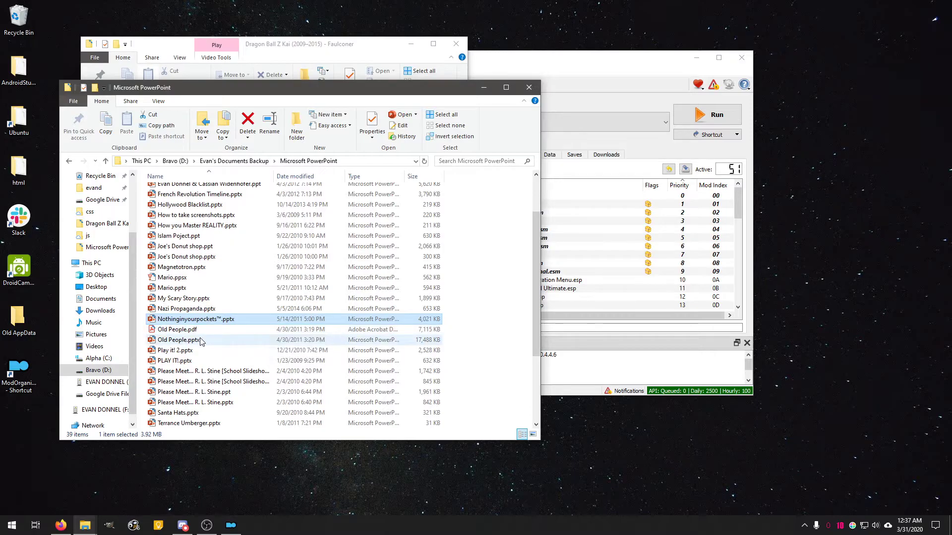
pyautogui.doubleClick(225, 339)
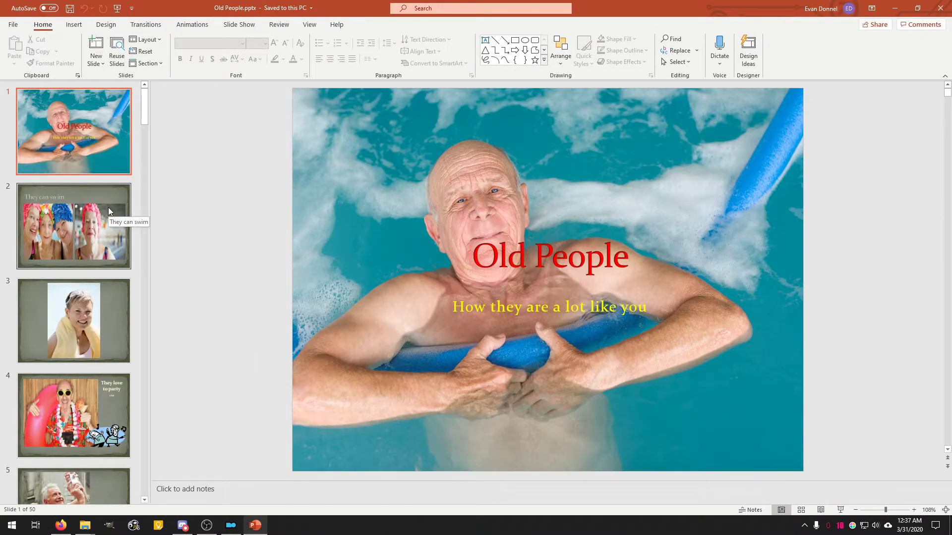
pyautogui.press('Down')
pyautogui.press('Down')
pyautogui.press('Down')
pyautogui.press('Down')
pyautogui.press('Down')
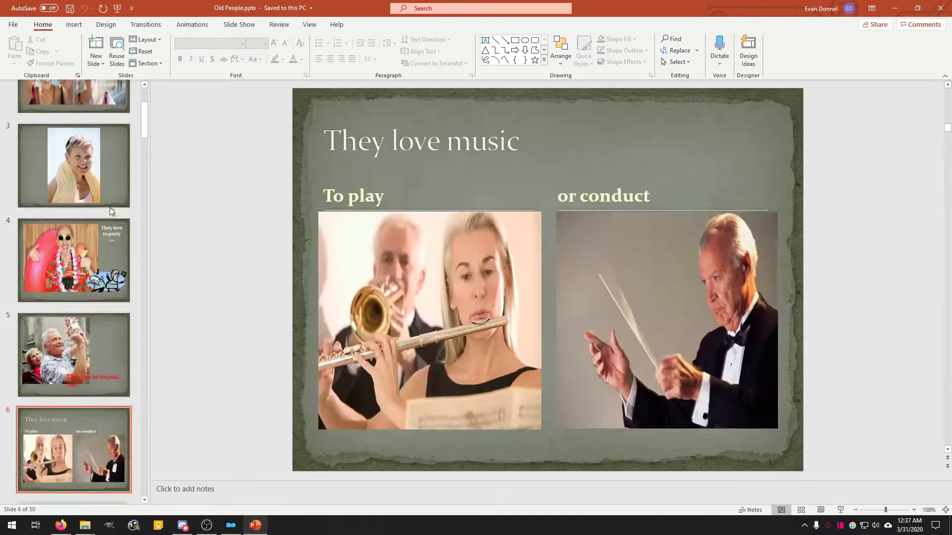
pyautogui.press('Down')
pyautogui.press('Down')
pyautogui.press('Down')
pyautogui.press('Down')
pyautogui.press('Down')
pyautogui.press('Down')
pyautogui.press('Down')
pyautogui.press('Down')
pyautogui.press('Down')
pyautogui.press('Down')
pyautogui.press('Down')
pyautogui.press('Down')
pyautogui.press('Down')
pyautogui.press('Down')
pyautogui.press('Down')
pyautogui.press('Down')
pyautogui.press('Down')
pyautogui.press('Down')
pyautogui.press('Down')
pyautogui.press('Down')
pyautogui.press('Down')
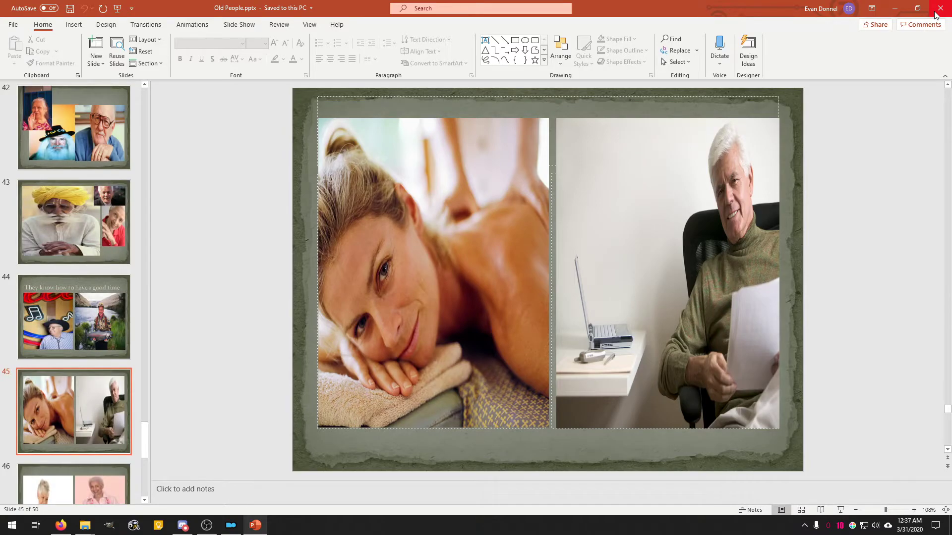
pyautogui.press('Down')
pyautogui.press('Down')
pyautogui.press('Down')
pyautogui.press('Down')
pyautogui.press('Down')
pyautogui.press('Up')
pyautogui.press('Down')
# Step: Close Old People, open PLAY IT!.pptx and start its slide show
pyautogui.click(937, 14)
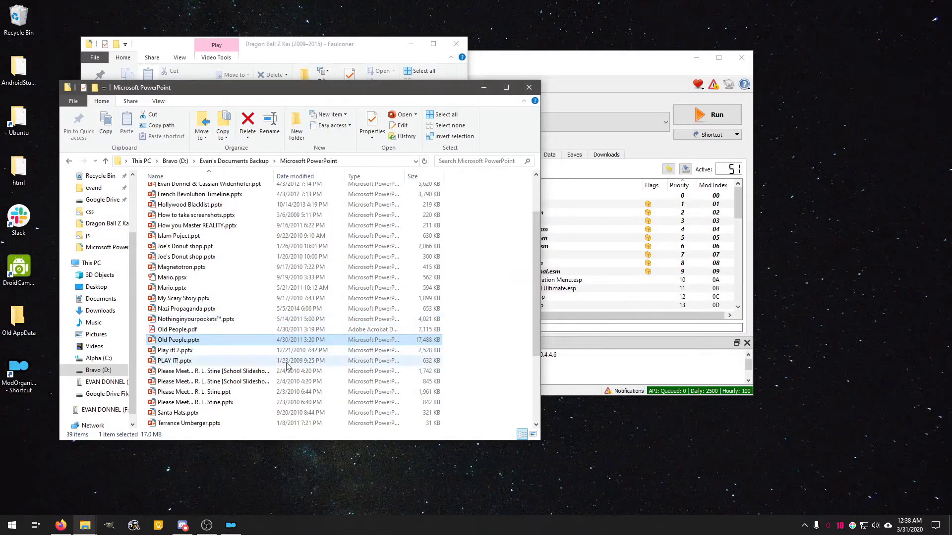
pyautogui.doubleClick(242, 361)
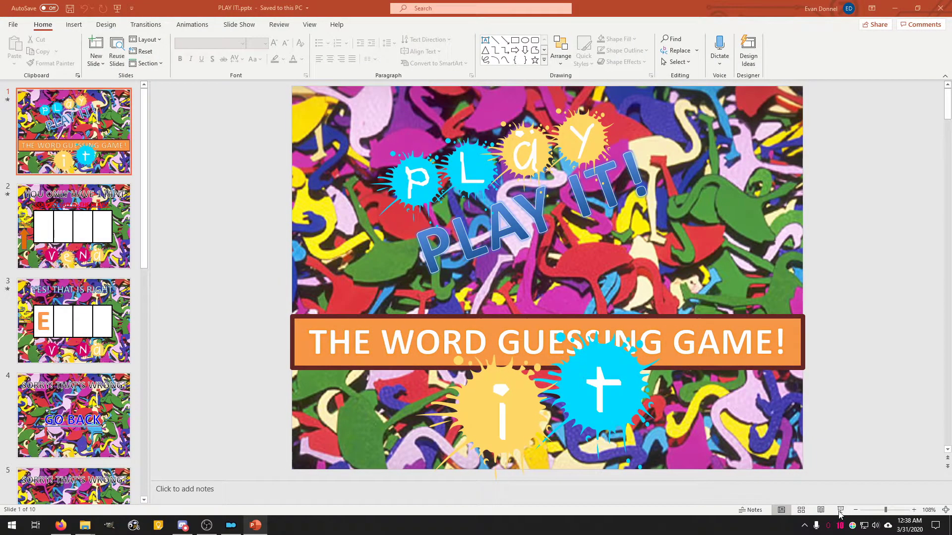
pyautogui.click(840, 511)
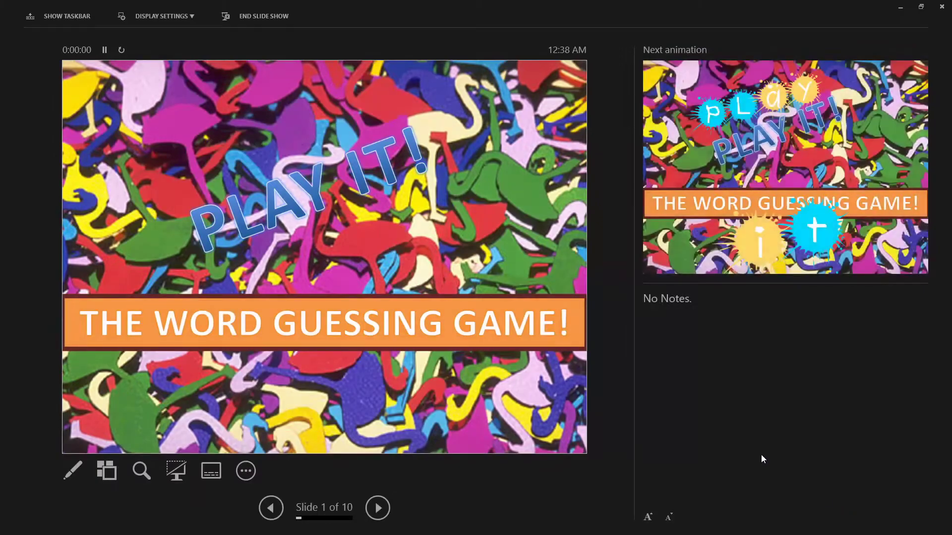
# Step: Swap Presenter View to full screen and advance to the 'You only have 1 hint' puzzle
pyautogui.click(164, 16)
pyautogui.click(157, 31)
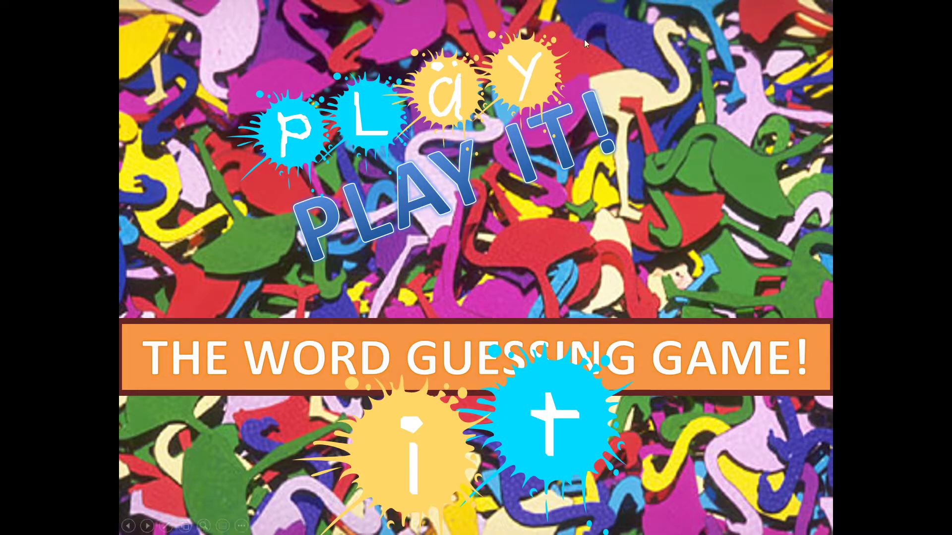
pyautogui.click(840, 290)
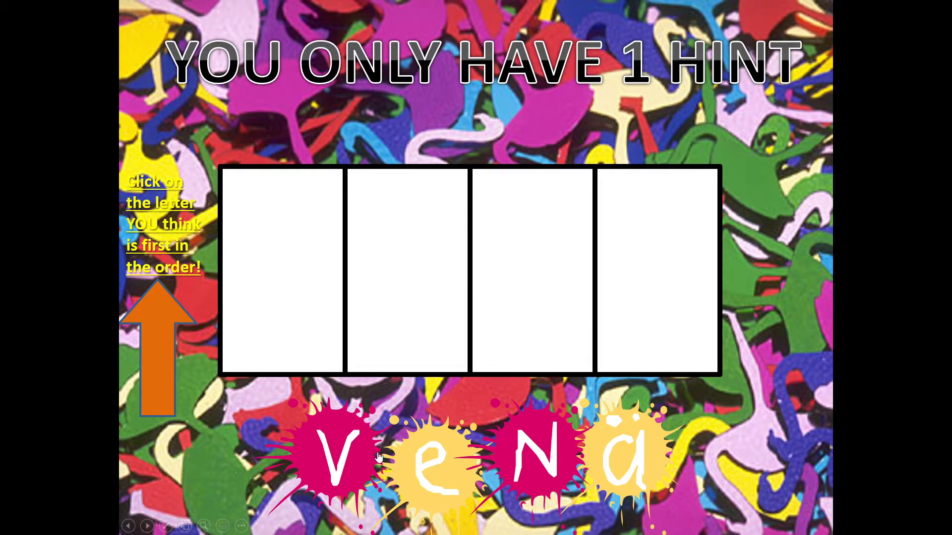
# Step: After a wrong N guess, spell E, V, A, N to reach YOU WIN, then exit with Esc
pyautogui.click(507, 448)
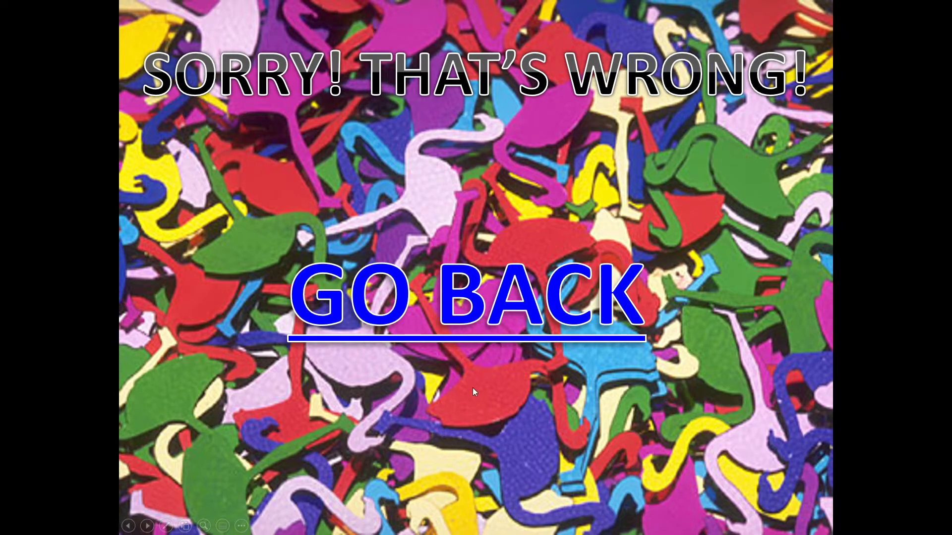
pyautogui.click(487, 320)
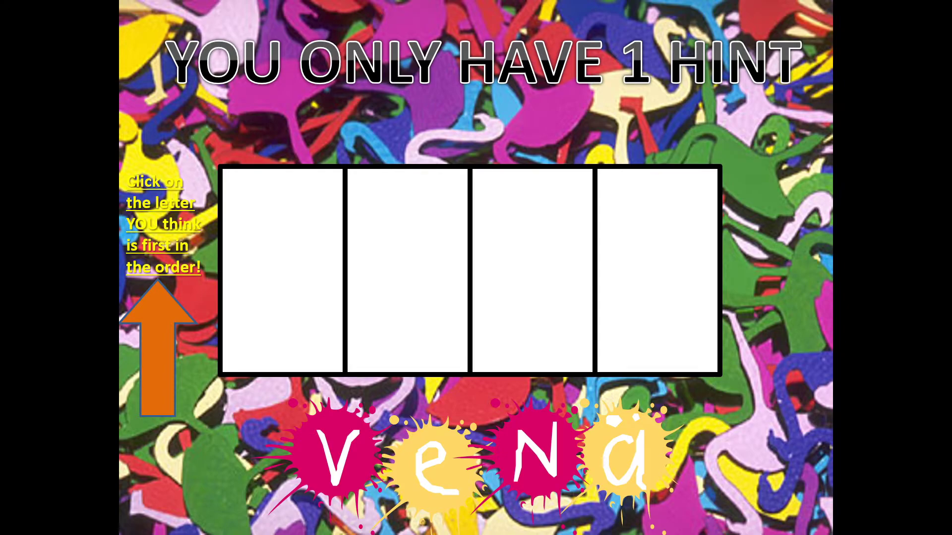
pyautogui.click(435, 469)
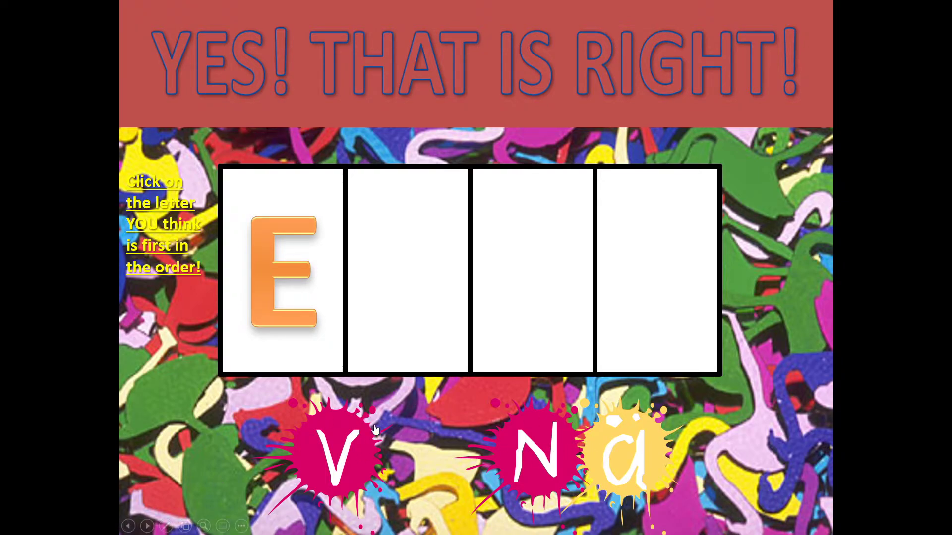
pyautogui.click(332, 446)
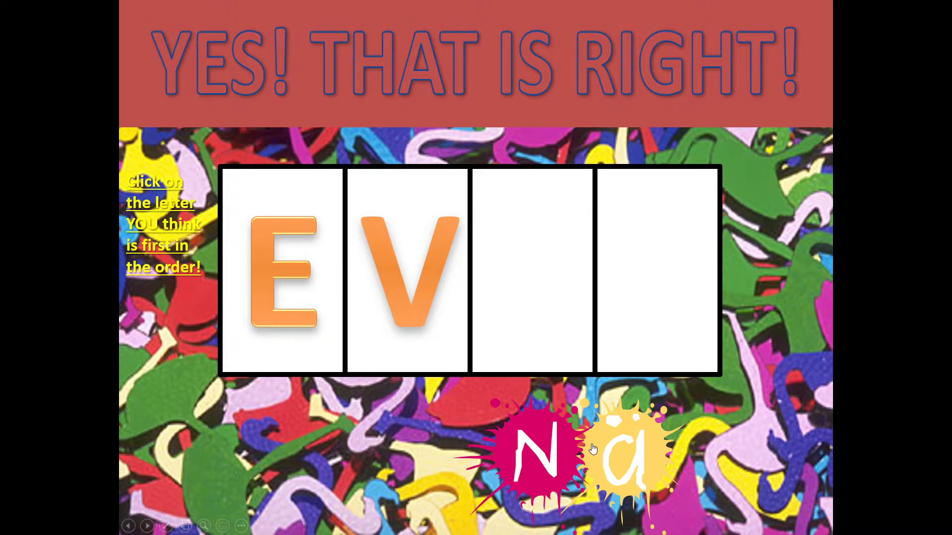
pyautogui.click(617, 447)
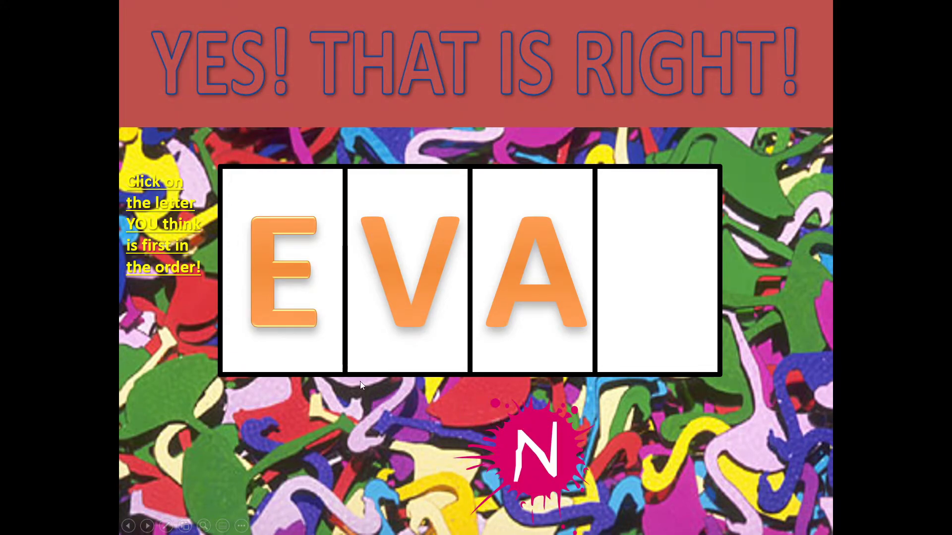
pyautogui.click(521, 448)
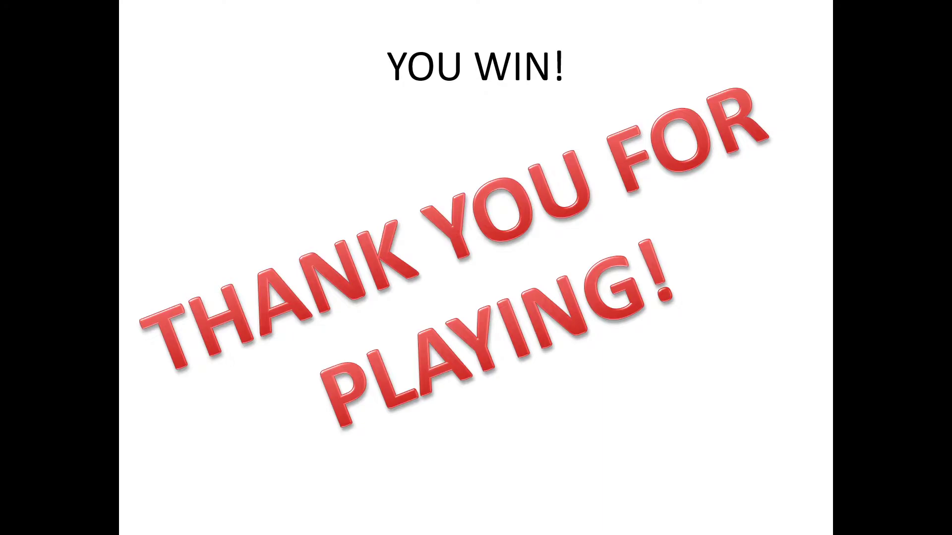
pyautogui.press('Escape')
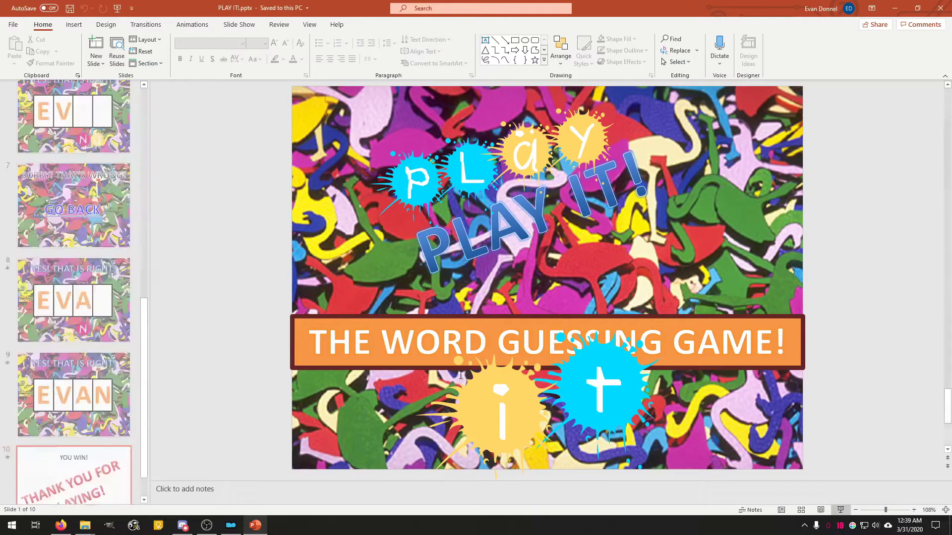
# Step: Close PLAY IT!, present Play it! 2 full screen and advance to the Christmas quiz question
pyautogui.click(940, 8)
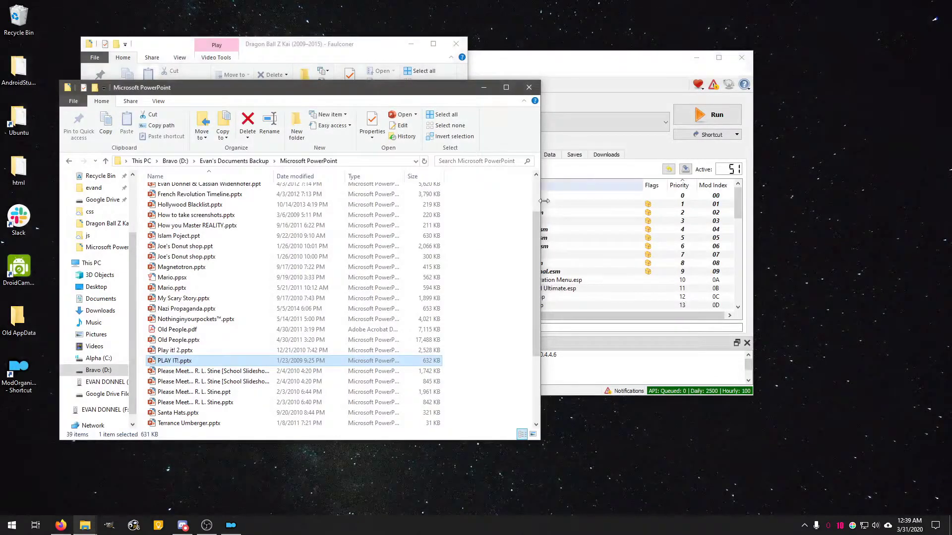
pyautogui.doubleClick(264, 351)
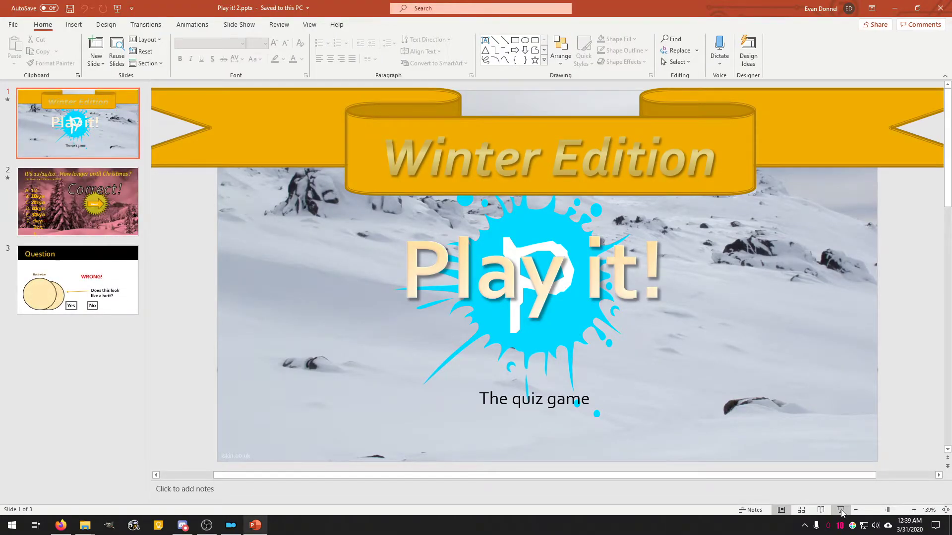
pyautogui.click(840, 510)
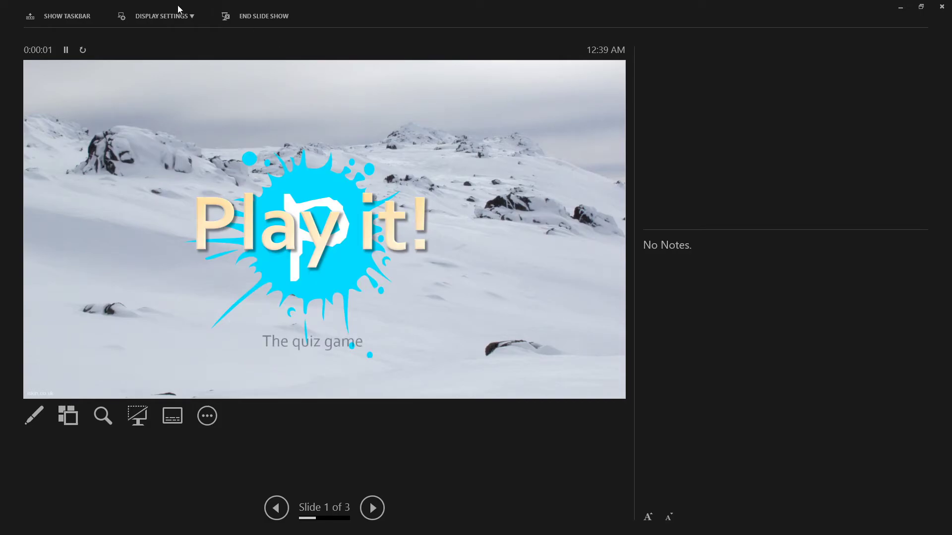
pyautogui.click(161, 17)
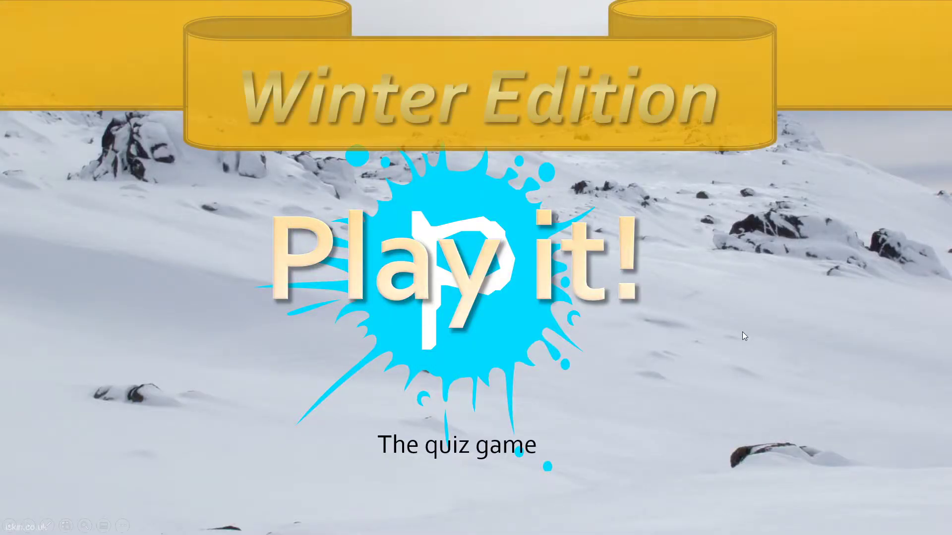
pyautogui.click(742, 335)
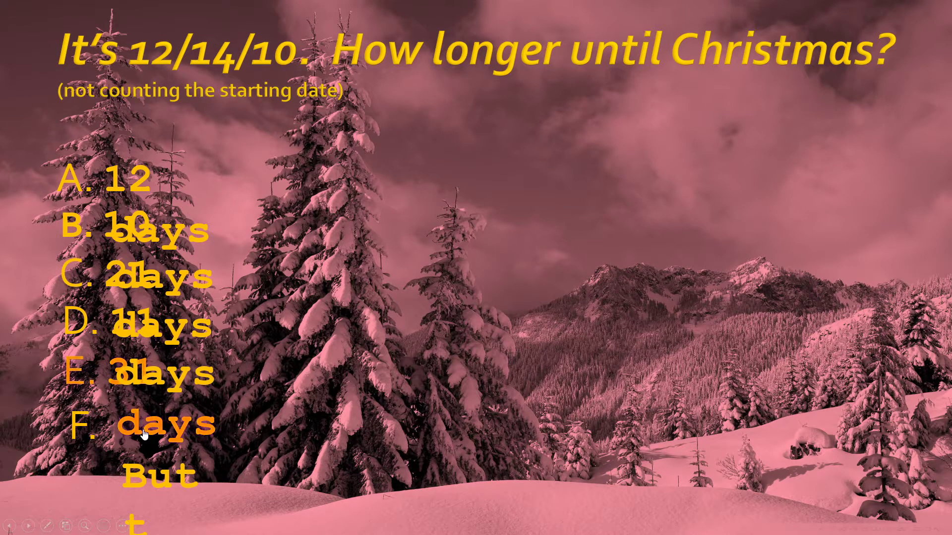
# Step: Try answers E and F on the Christmas quiz, pick correct answer D, and continue
pyautogui.click(210, 468)
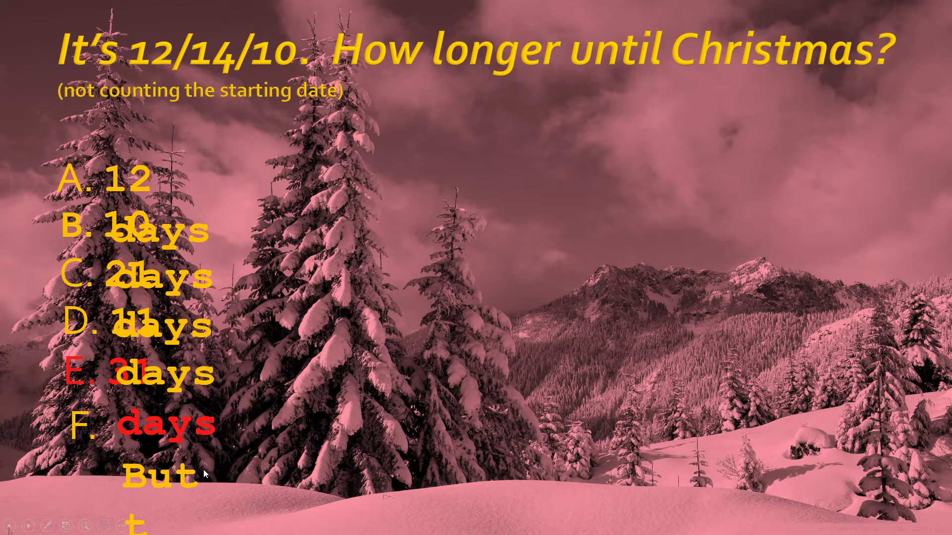
pyautogui.click(148, 481)
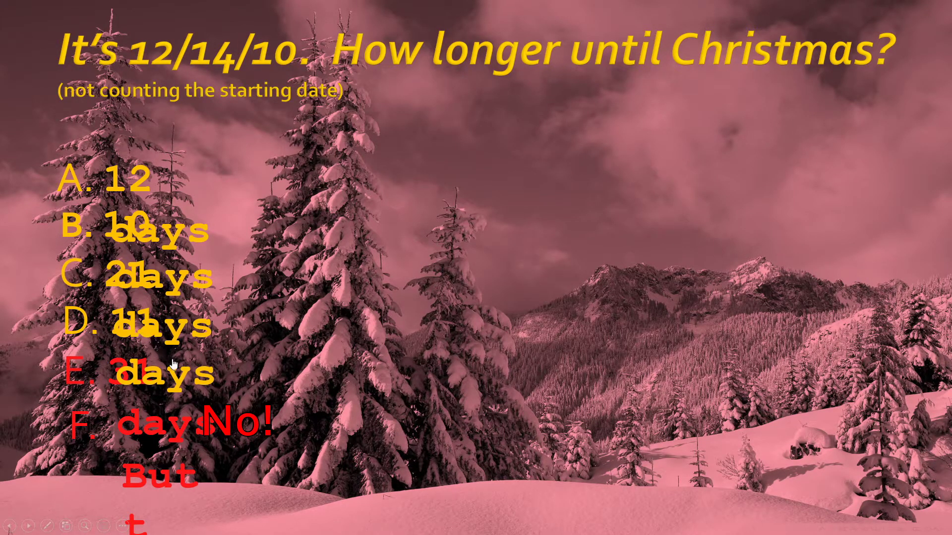
pyautogui.click(195, 379)
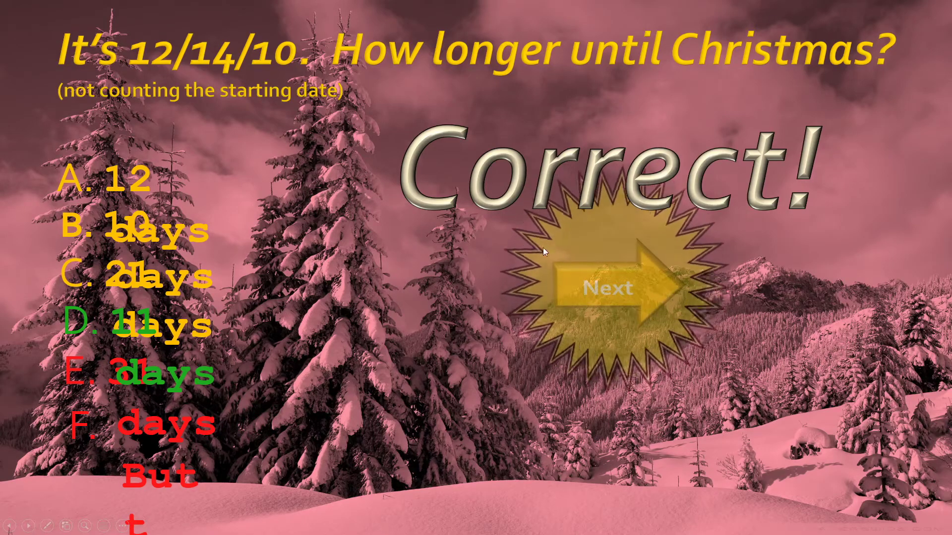
pyautogui.click(633, 288)
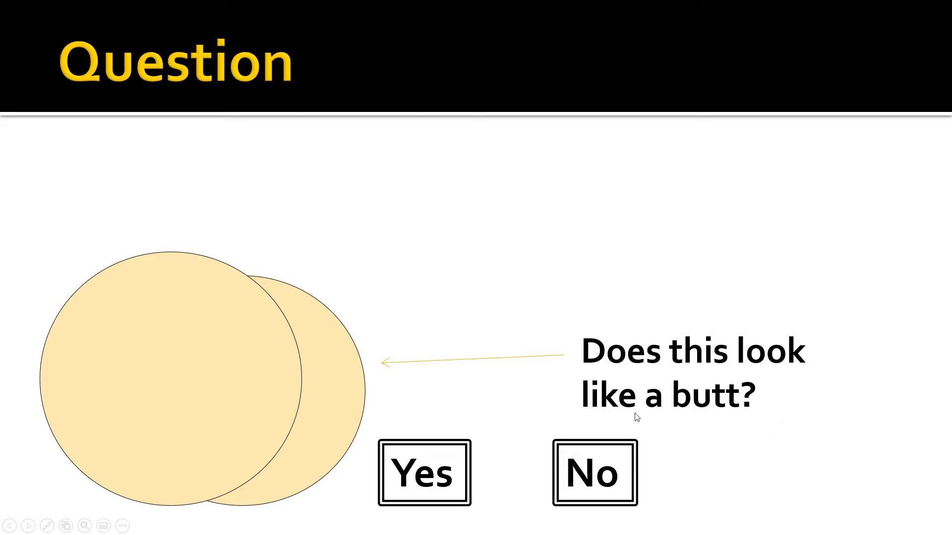
# Step: Play the wipe animations, answer No then Yes to the butt question, and end the show
pyautogui.click(451, 477)
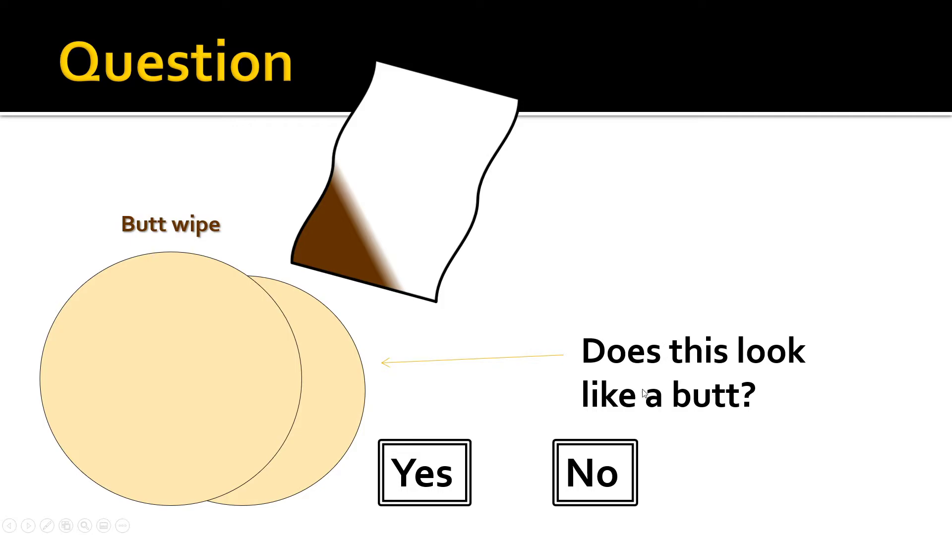
pyautogui.click(424, 460)
pyautogui.click(575, 468)
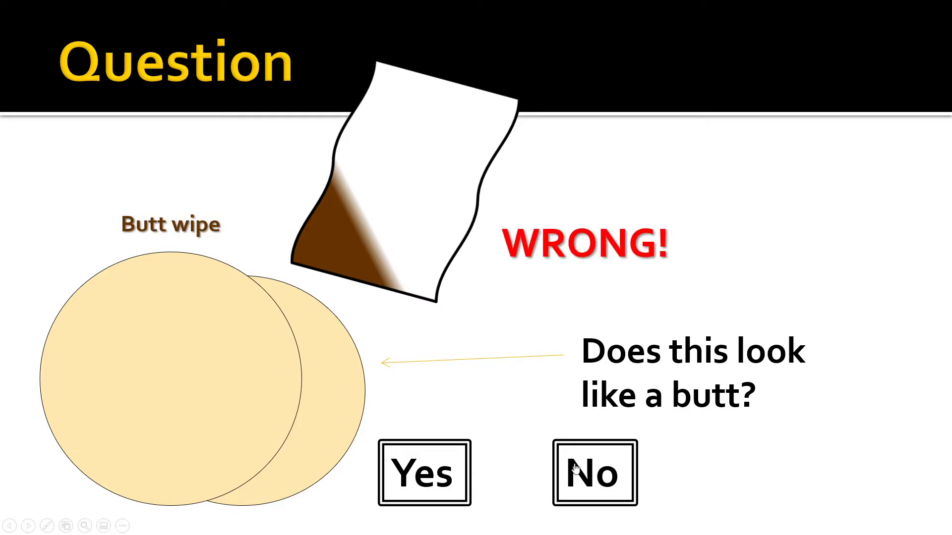
pyautogui.click(421, 471)
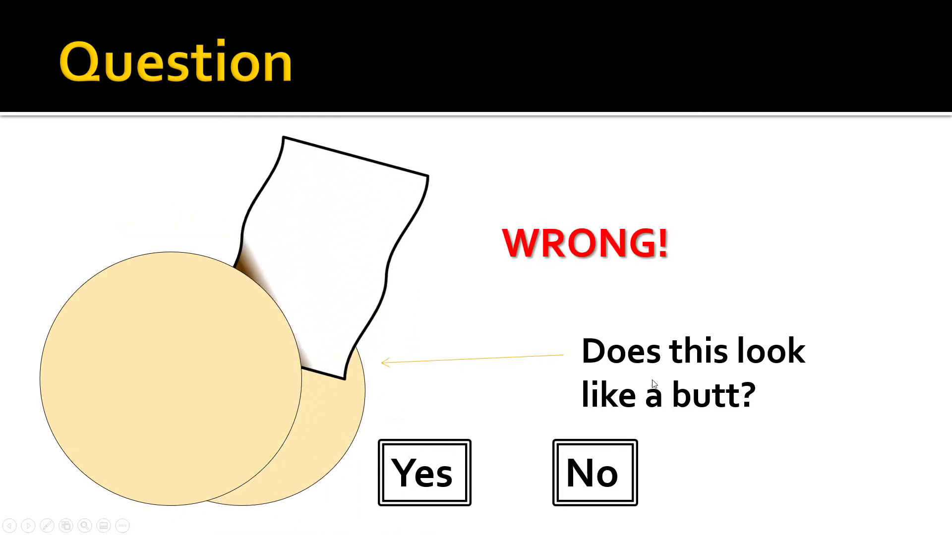
pyautogui.click(670, 364)
pyautogui.click(670, 365)
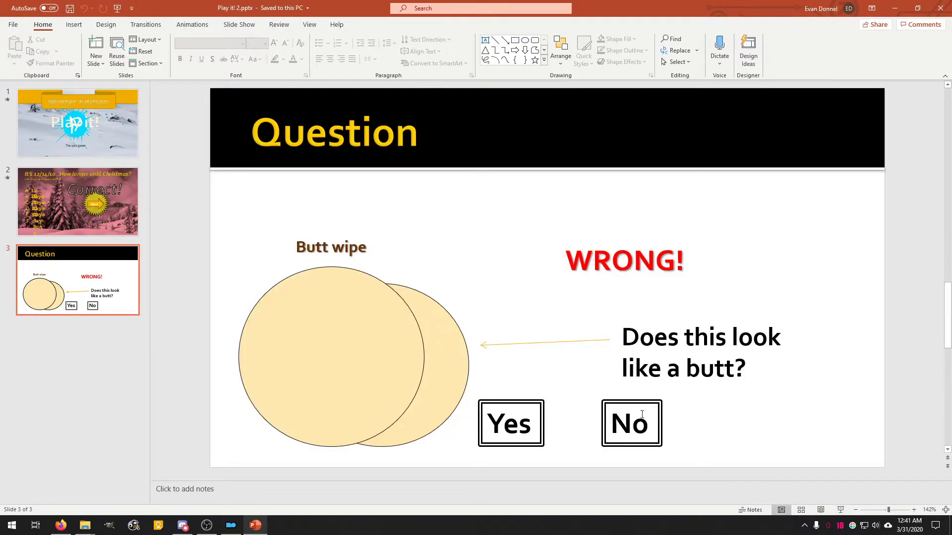
# Step: Close Play it! 2, open The Adventure that gets Worse by the Minute.pptx and start its slide show
pyautogui.click(940, 9)
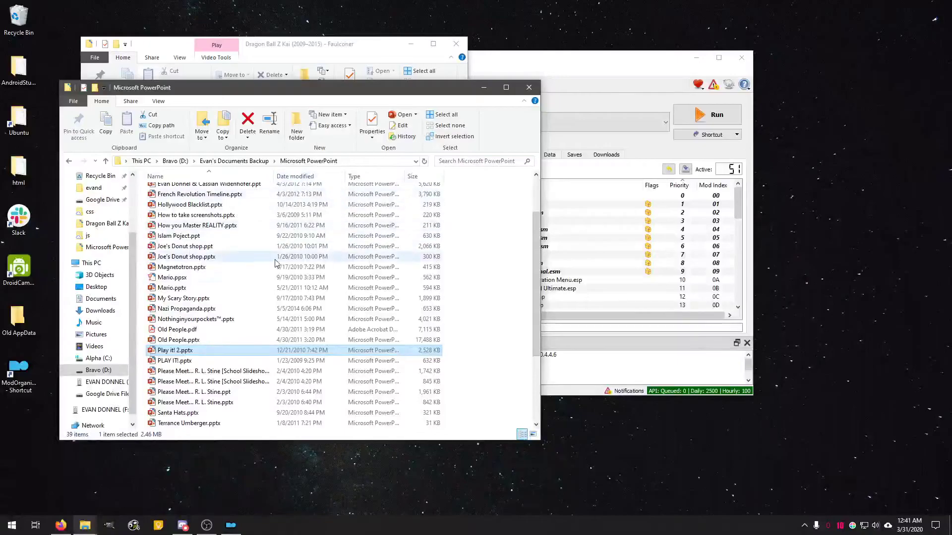
pyautogui.scroll(-3, 265, 303)
pyautogui.scroll(-1, 265, 303)
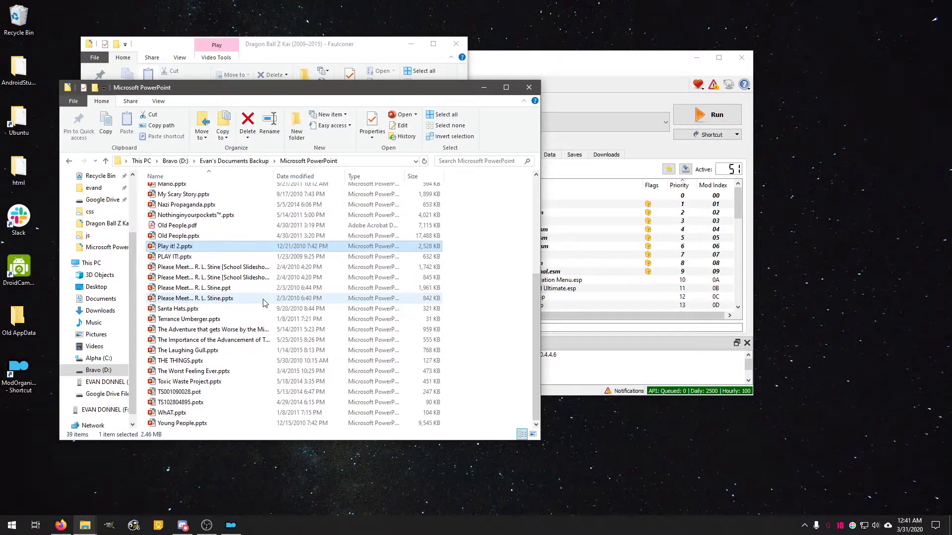
pyautogui.doubleClick(257, 328)
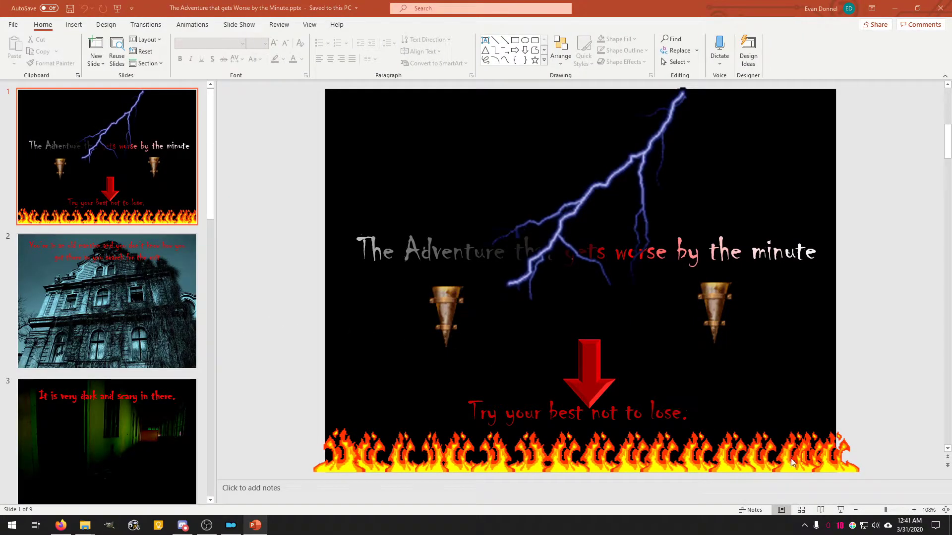
pyautogui.click(841, 512)
# Step: Swap to the full-screen slide and advance through the haunted mansion and dark corridor to the match slide
pyautogui.click(149, 17)
pyautogui.click(148, 37)
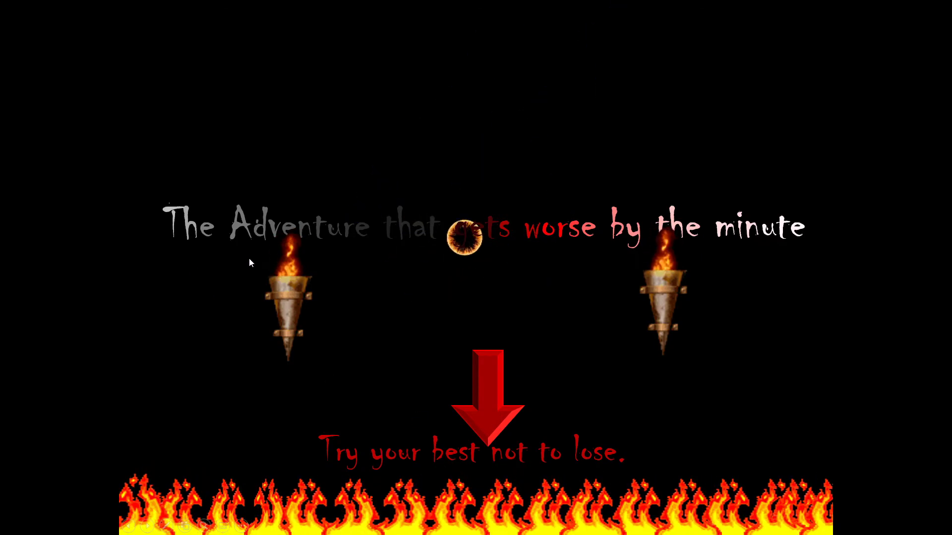
pyautogui.click(491, 411)
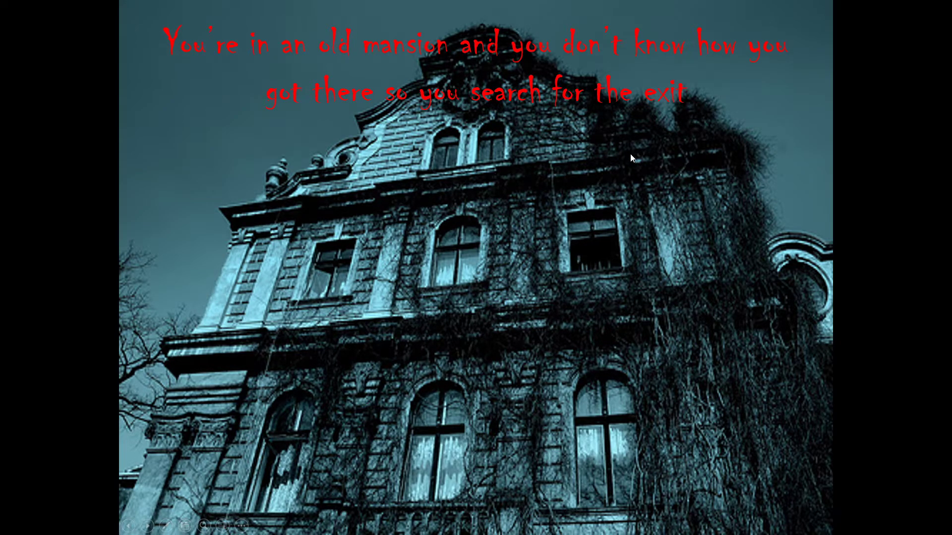
pyautogui.click(697, 155)
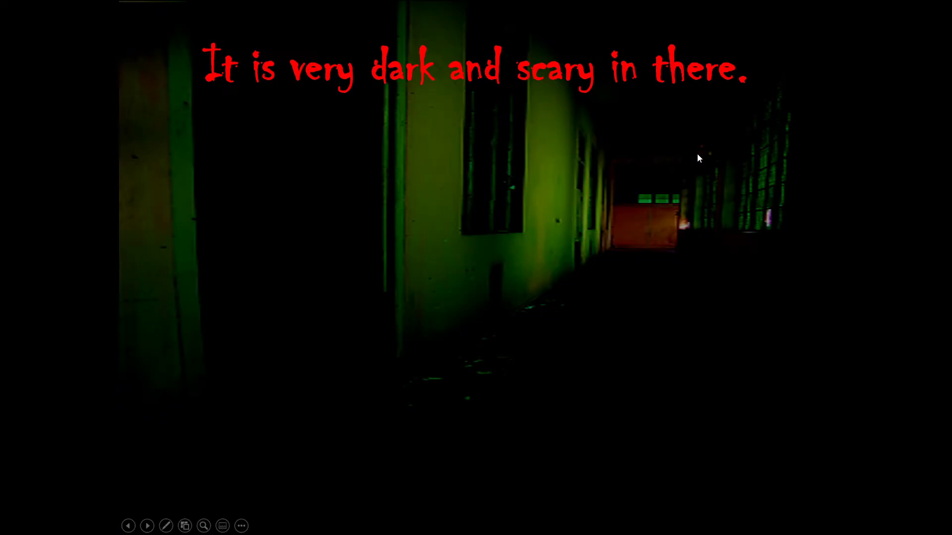
pyautogui.click(659, 248)
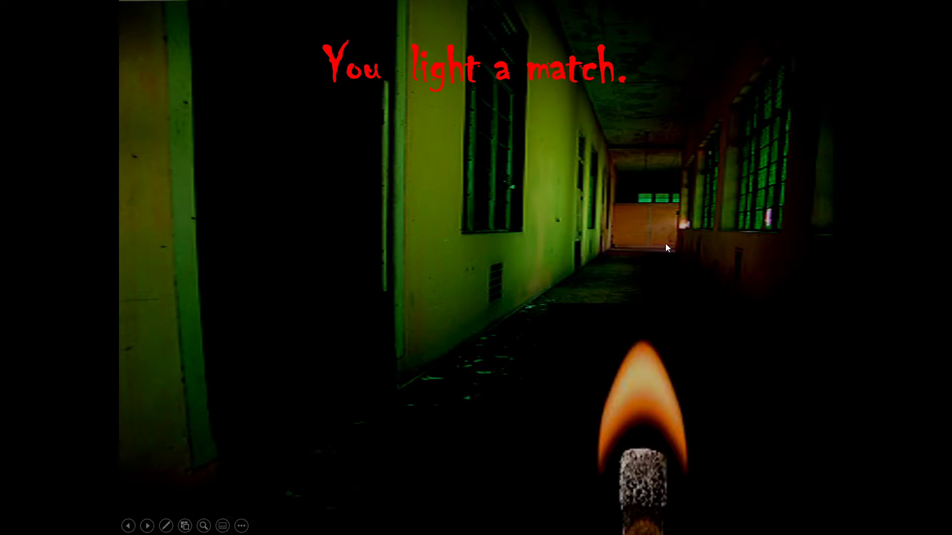
# Step: Take the left path to the CONGRATS! YOU SURVIVED! ending and end the show
pyautogui.click(666, 246)
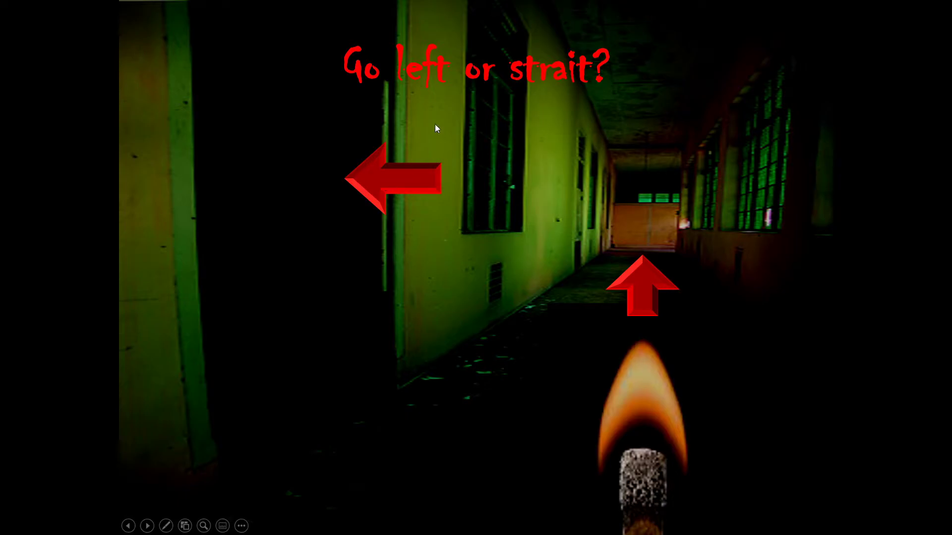
pyautogui.click(397, 174)
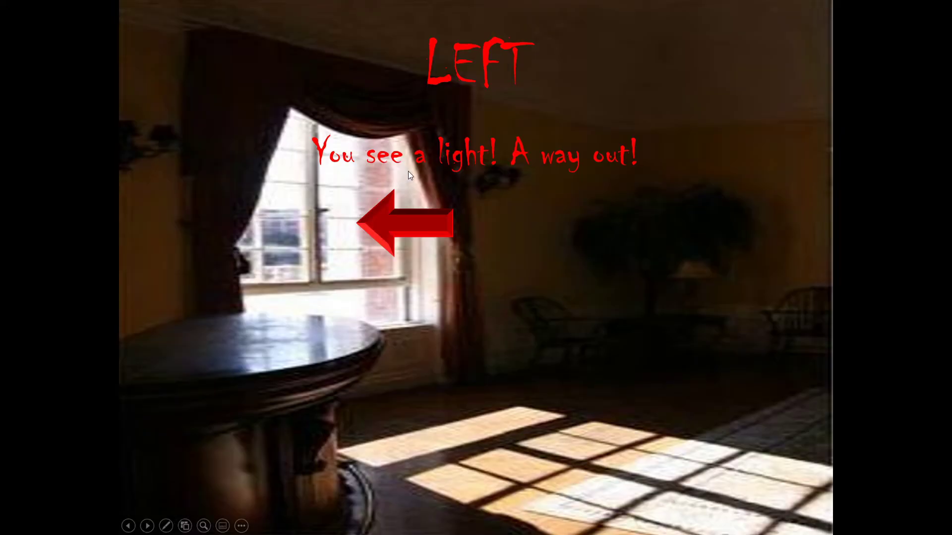
pyautogui.click(386, 224)
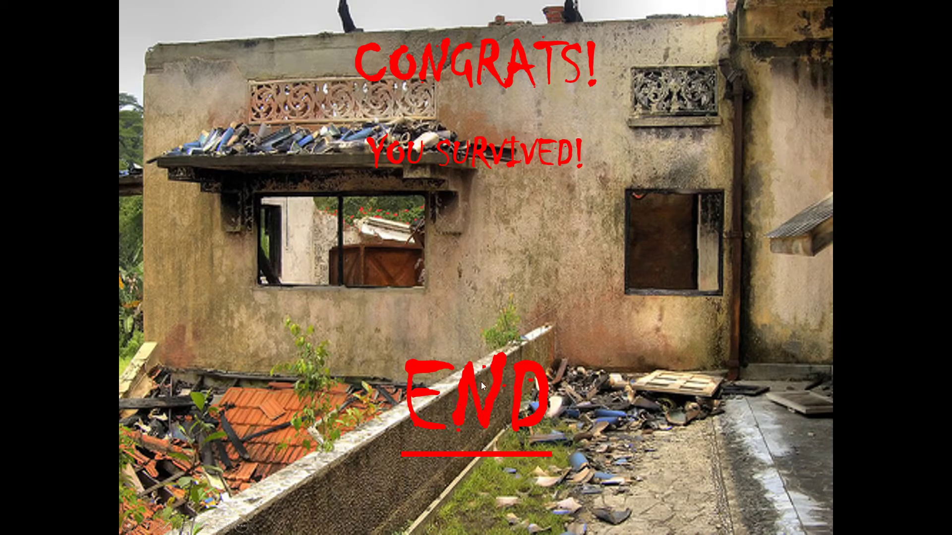
pyautogui.click(487, 410)
pyautogui.click(491, 379)
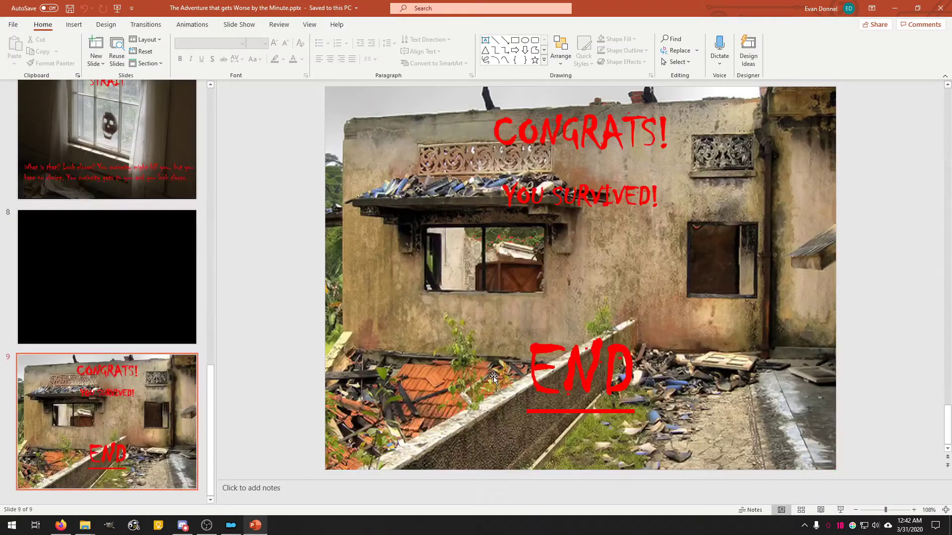
# Step: Start the slide show from the title slide with the full-screen slide swapped in
pyautogui.scroll(15, 132, 287)
pyautogui.click(159, 176)
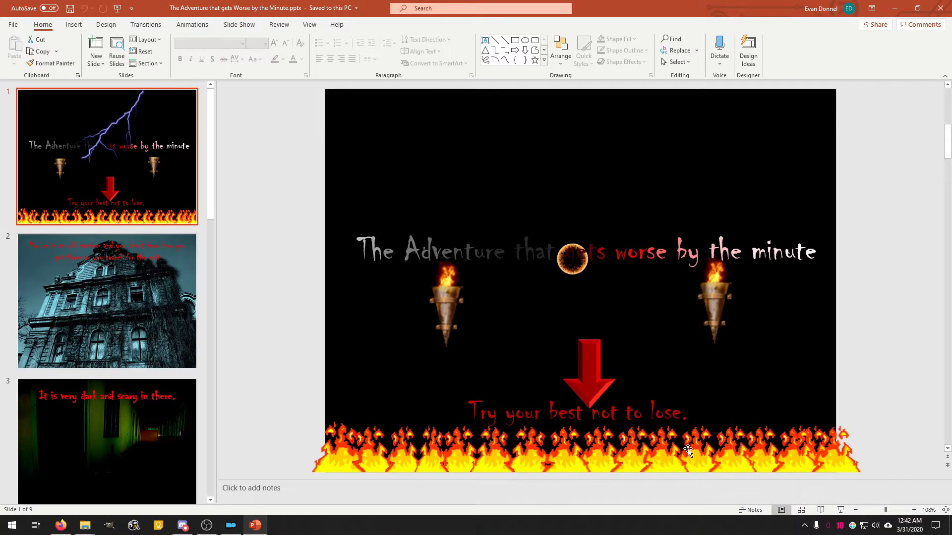
pyautogui.click(840, 511)
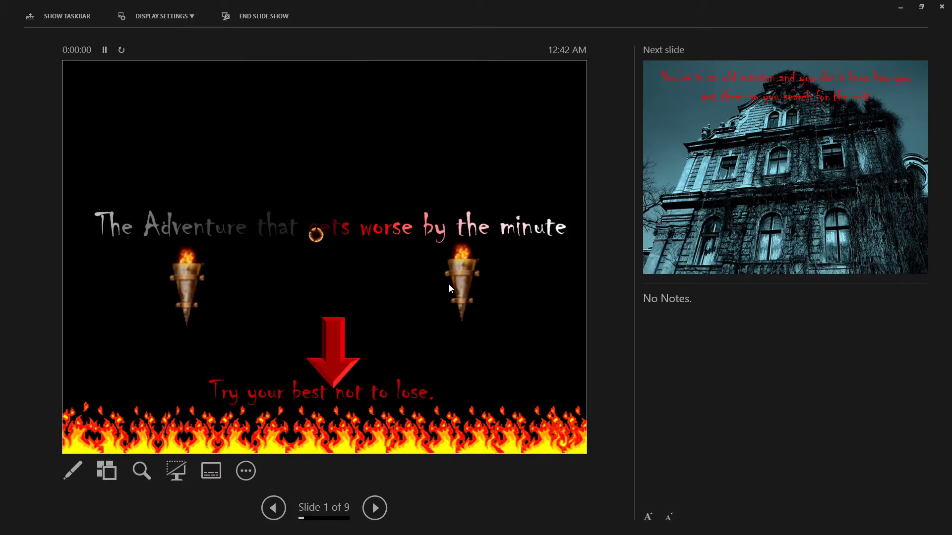
pyautogui.click(162, 16)
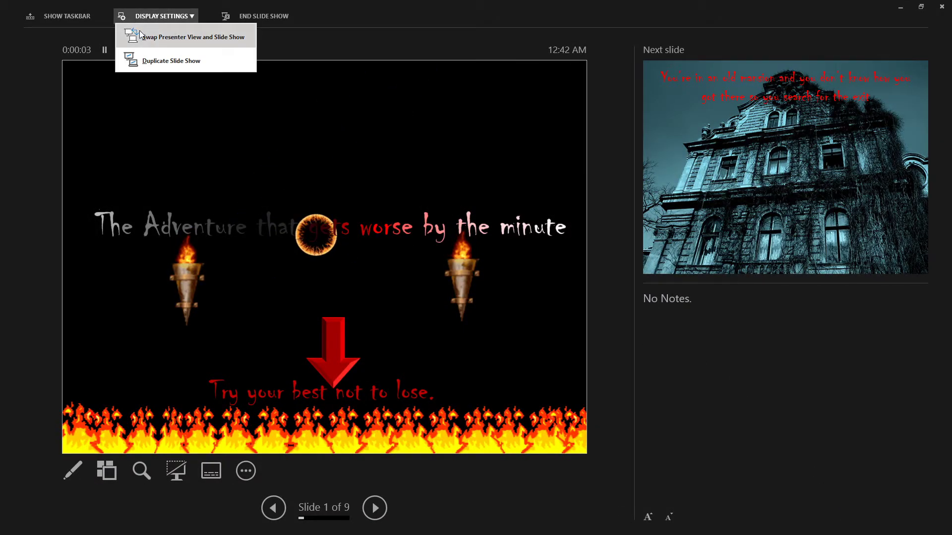
pyautogui.click(164, 38)
# Step: Advance past the match slide, go straight ahead, and click through to the show's end
pyautogui.click(498, 384)
pyautogui.click(510, 314)
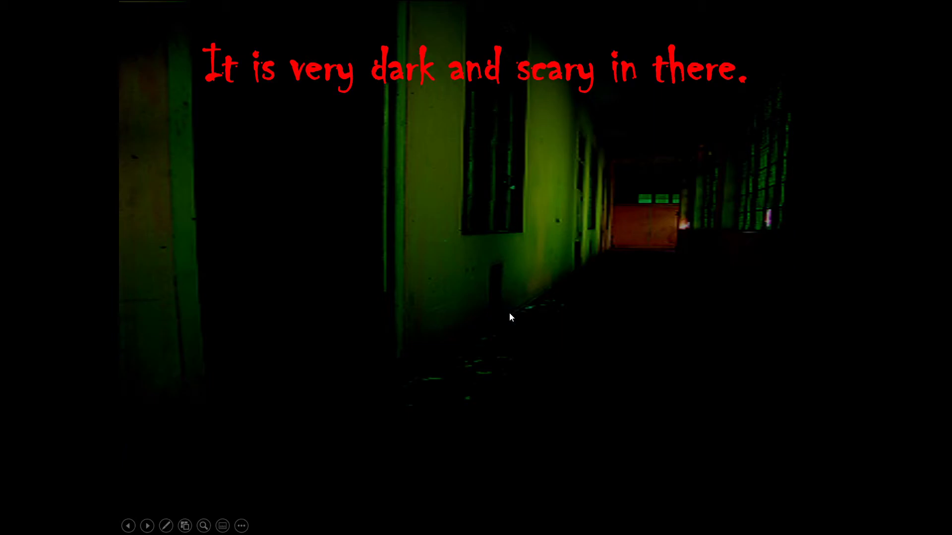
pyautogui.click(610, 312)
pyautogui.click(610, 305)
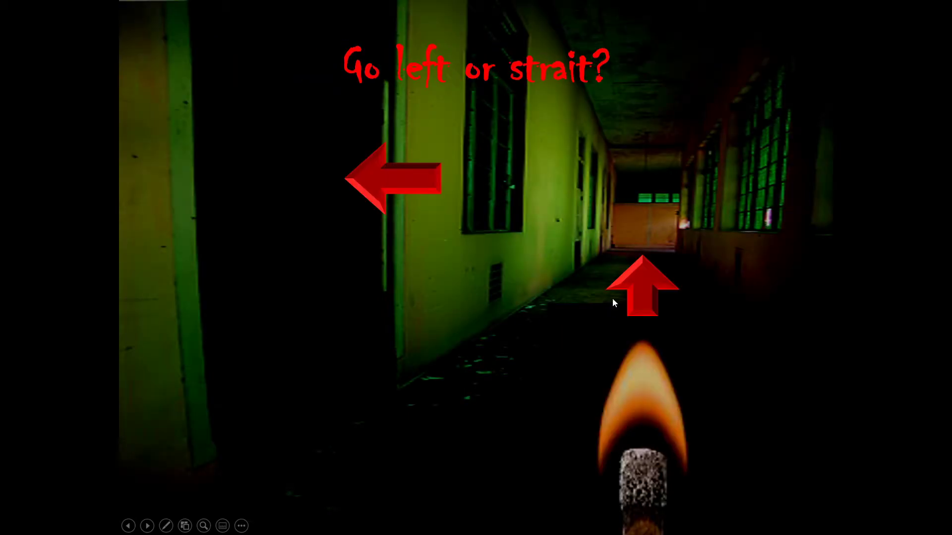
pyautogui.click(638, 278)
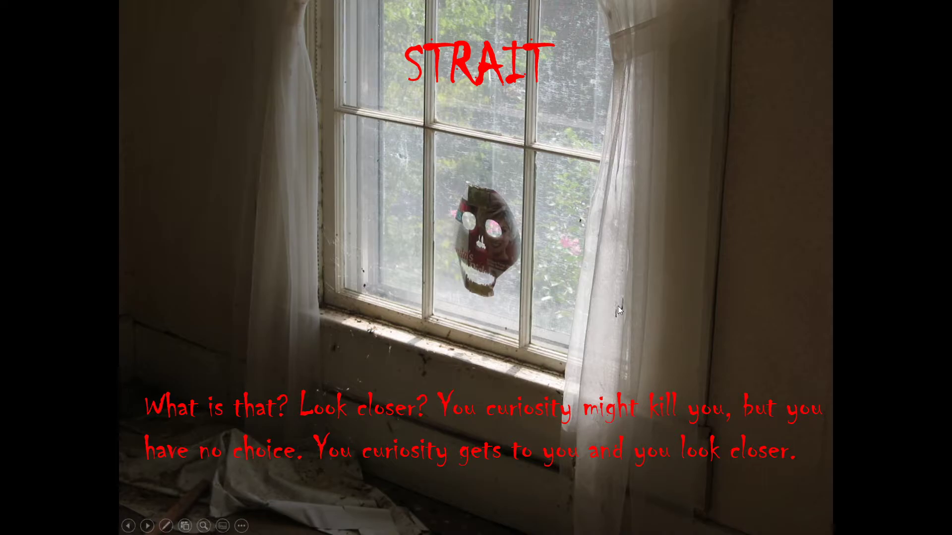
pyautogui.click(674, 283)
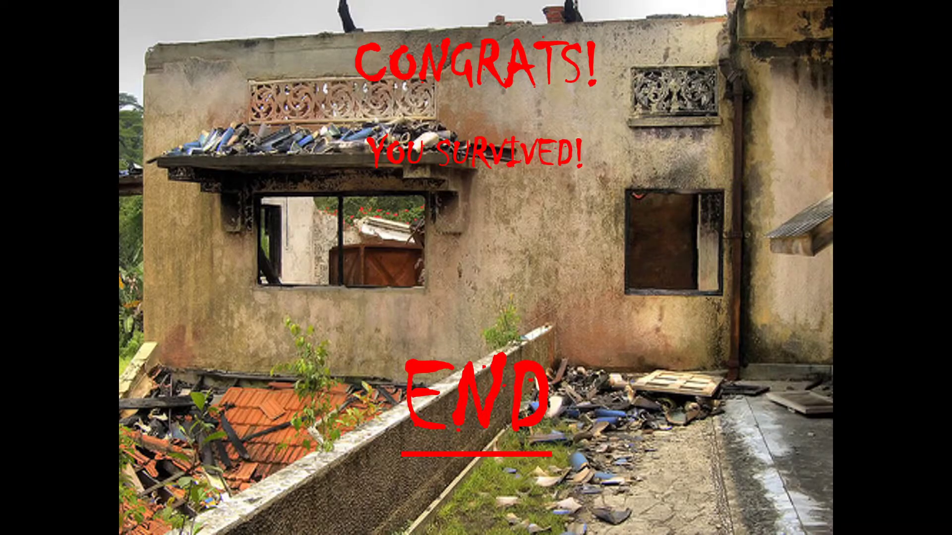
pyautogui.click(532, 272)
pyautogui.click(532, 272)
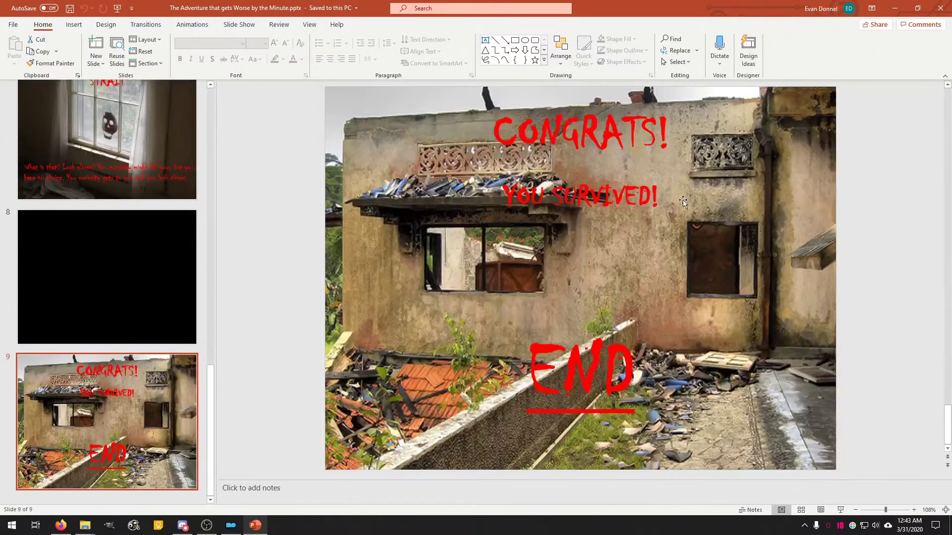
# Step: Close the Adventure presentation and open THE THINGS.pptx from the backup folder
pyautogui.scroll(10, 38, 281)
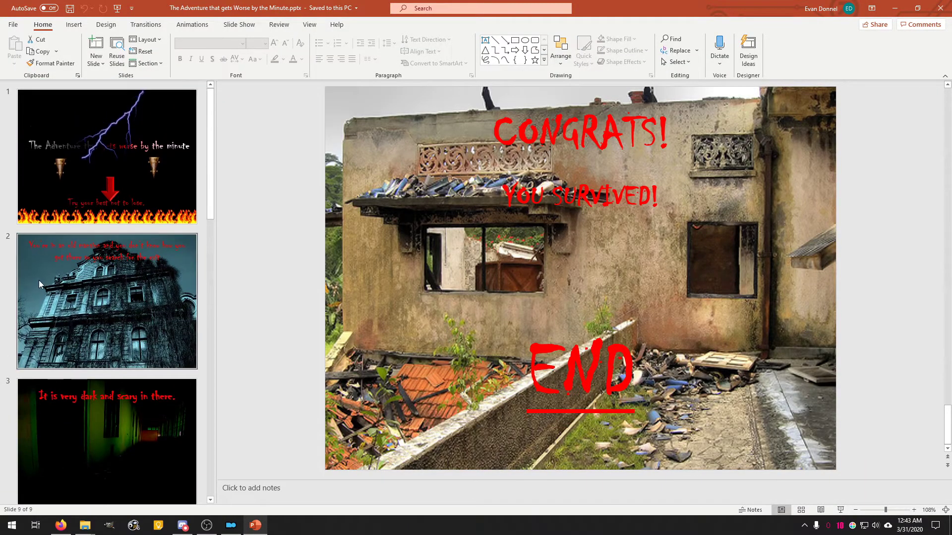
pyautogui.click(940, 8)
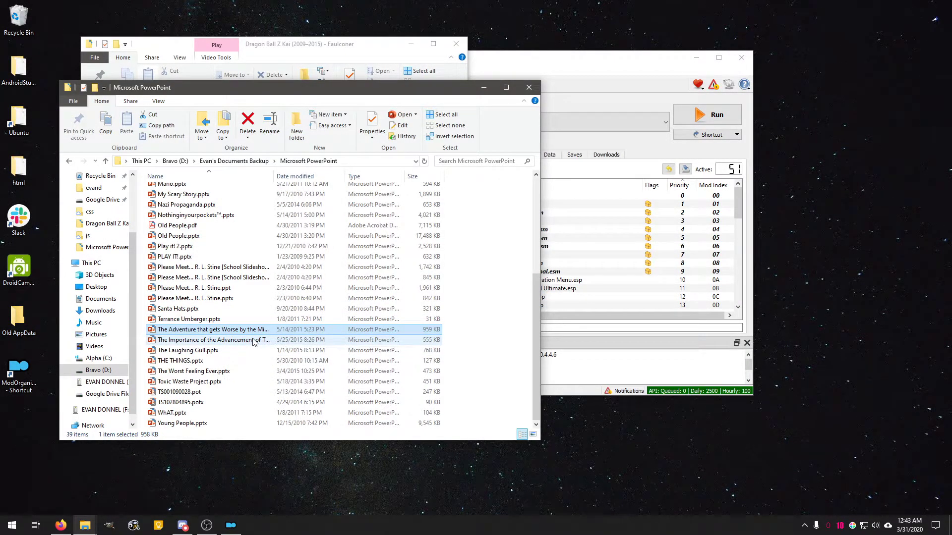
pyautogui.doubleClick(193, 361)
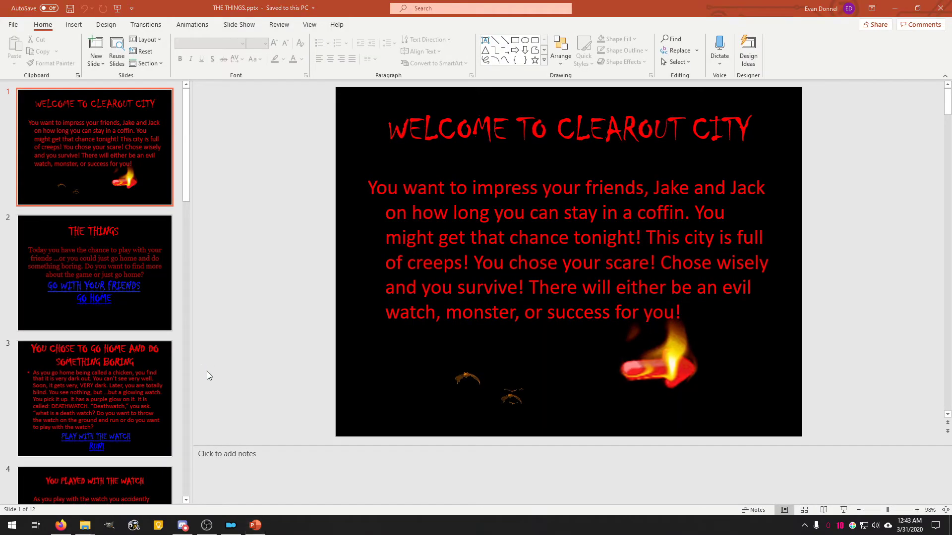
# Step: Present THE THINGS with the full-screen slide swapped in and follow the flaming arrow onward
pyautogui.click(844, 511)
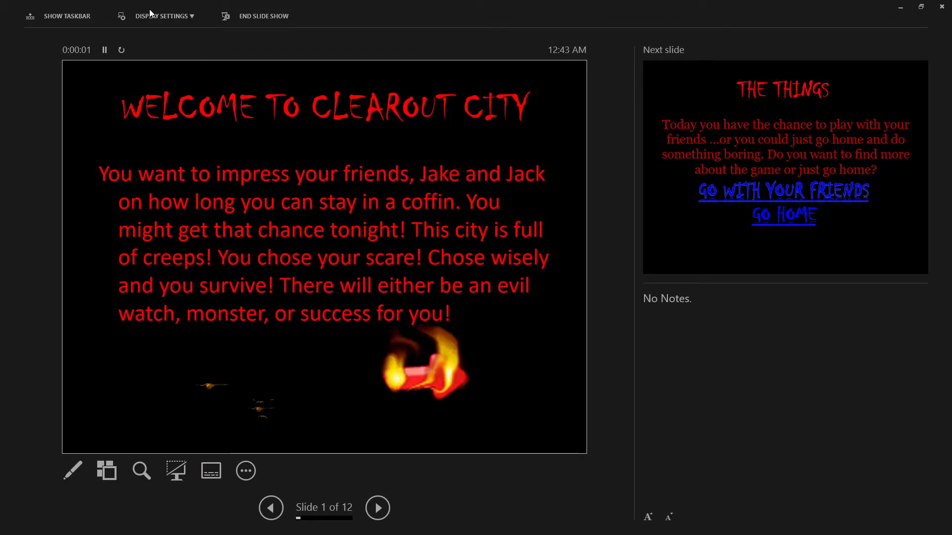
pyautogui.click(151, 16)
pyautogui.click(153, 31)
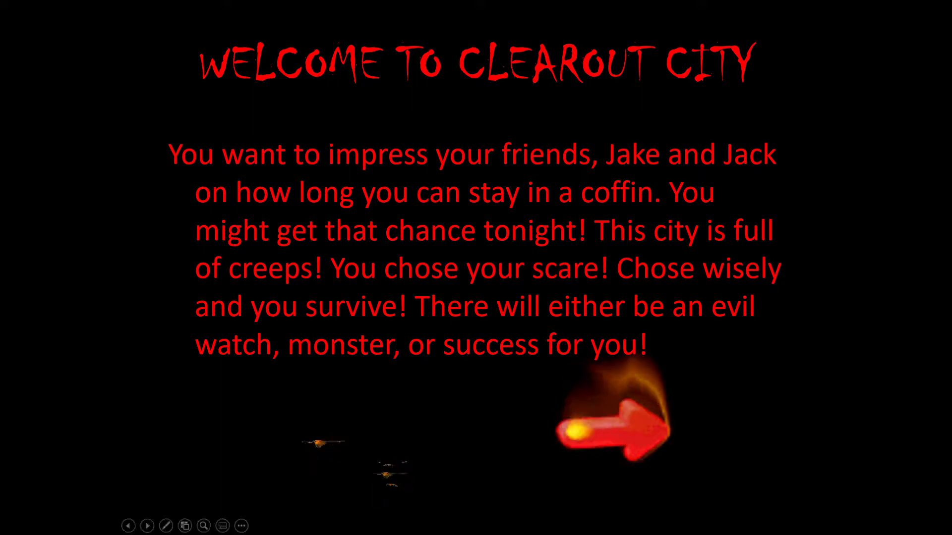
pyautogui.click(625, 436)
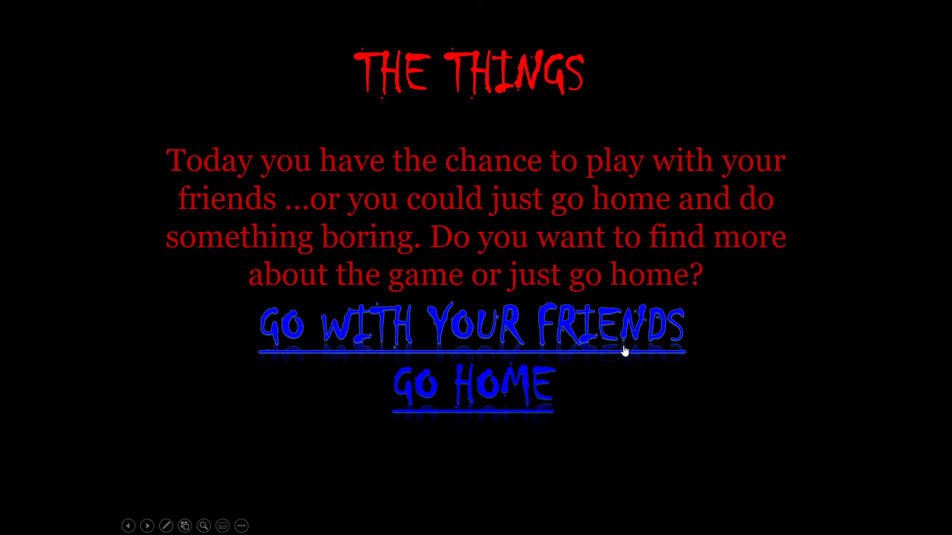
# Step: Choose GO HOME, then PLAY WITH THE WATCH to reach the laser-beam ending
pyautogui.click(517, 383)
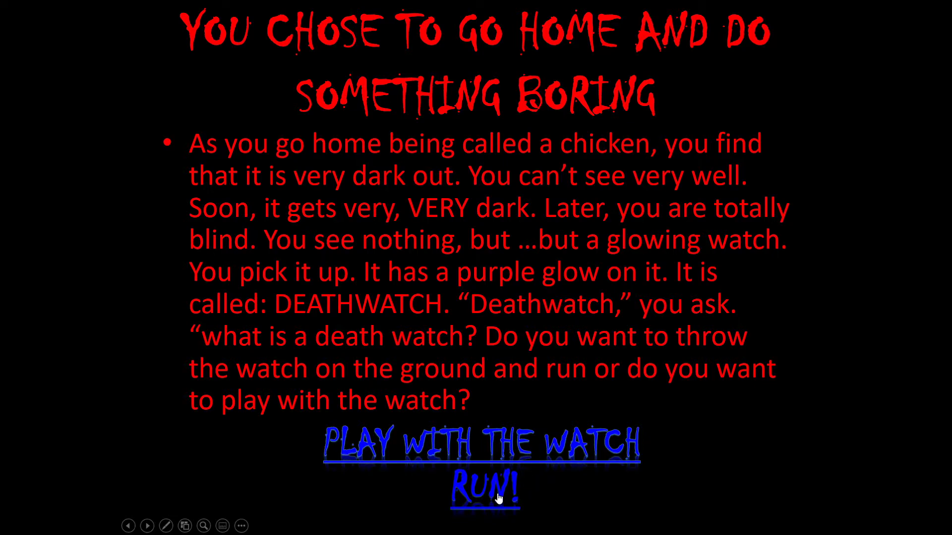
pyautogui.click(536, 456)
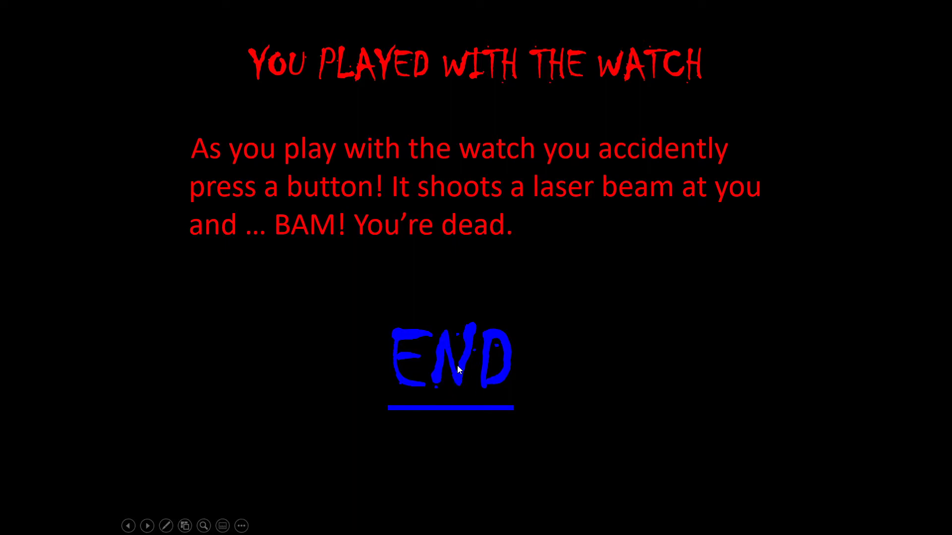
# Step: End the show and restart it full-screen from the current slide with Shift+F5
pyautogui.rightClick(599, 378)
pyautogui.click(644, 369)
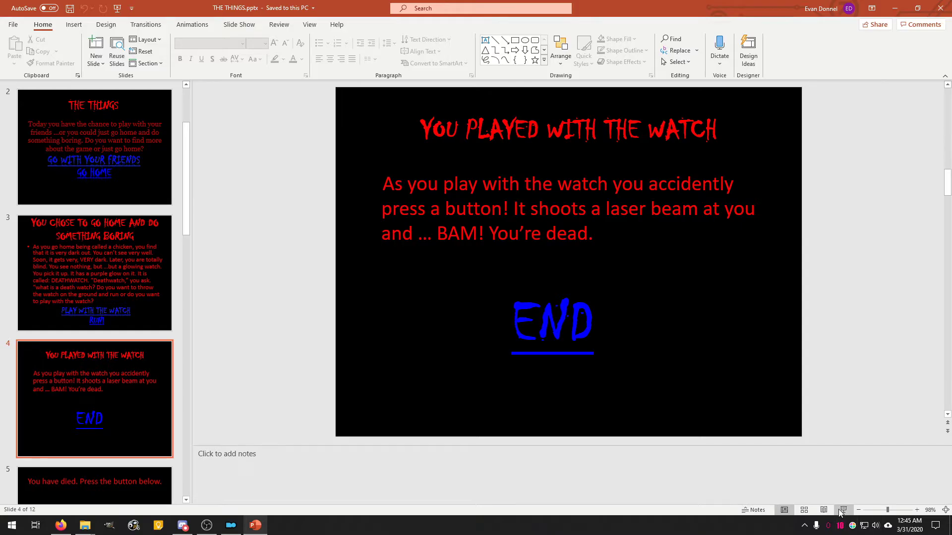
pyautogui.hotkey('shift', 'F5')
pyautogui.click(150, 14)
pyautogui.click(154, 37)
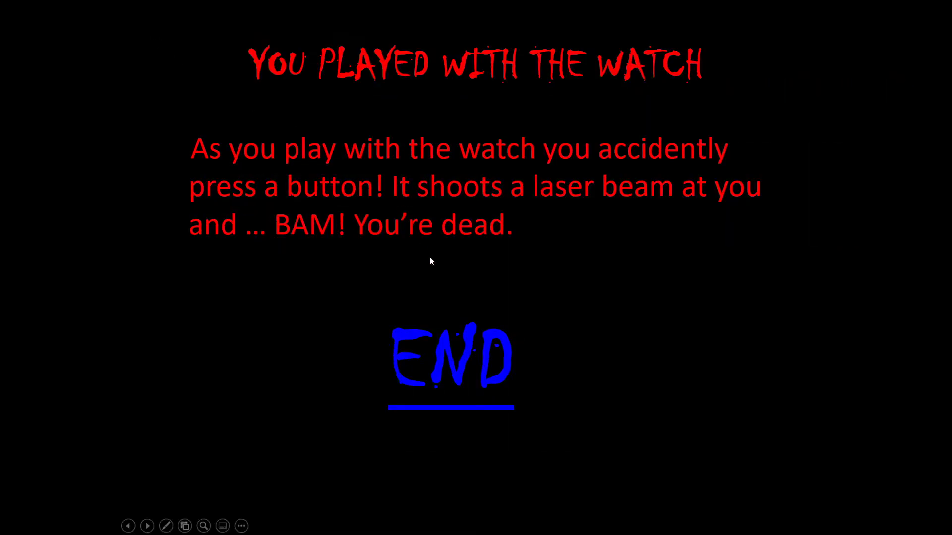
# Step: Browse the slideshow options menus, advance to the You have died slide, and end the show
pyautogui.rightClick(270, 464)
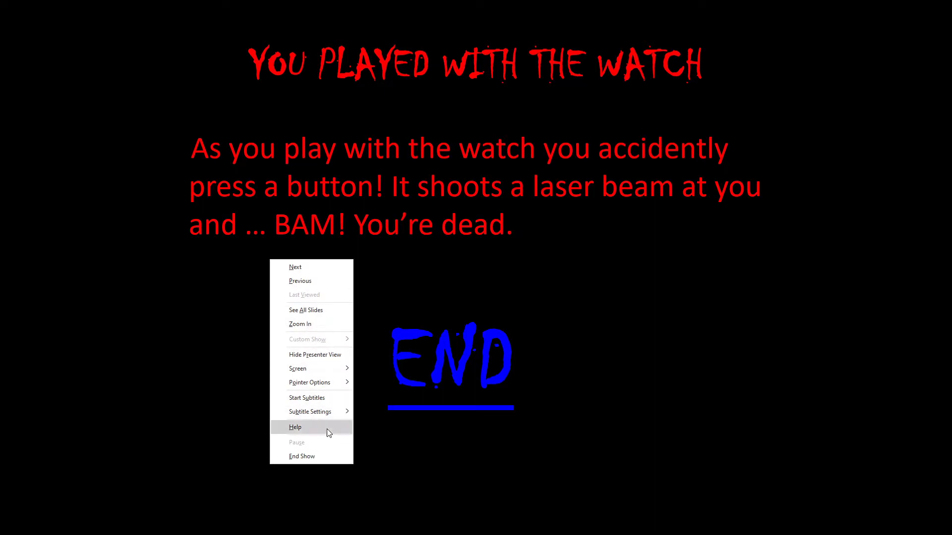
pyautogui.click(257, 506)
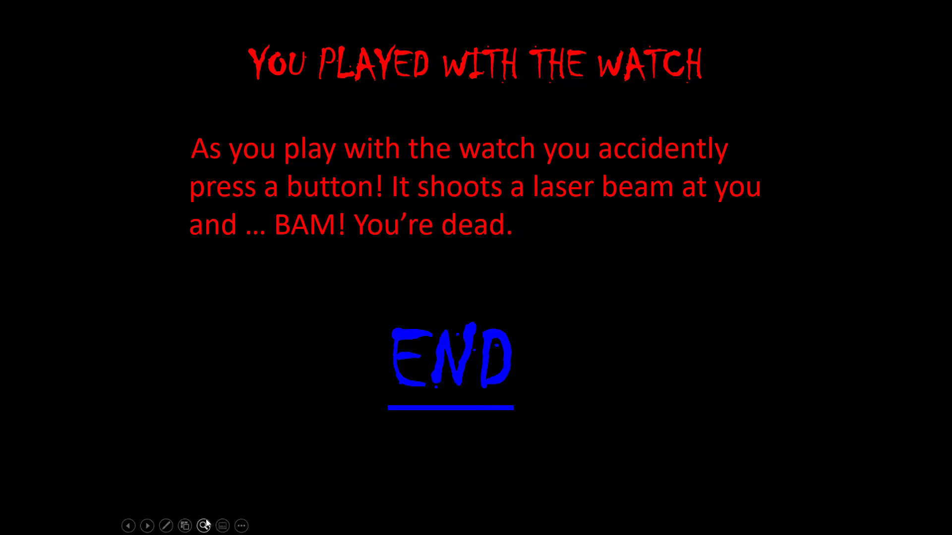
pyautogui.rightClick(132, 527)
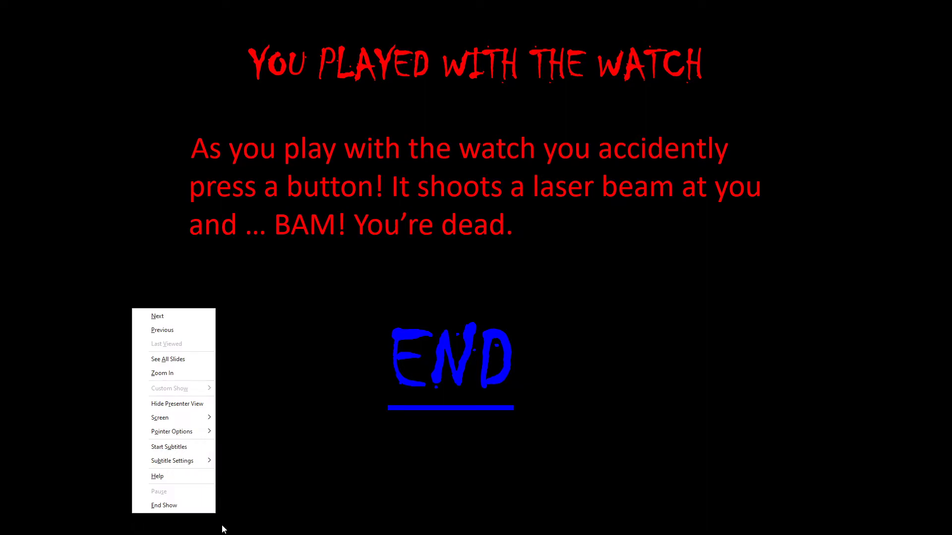
pyautogui.moveTo(171, 461)
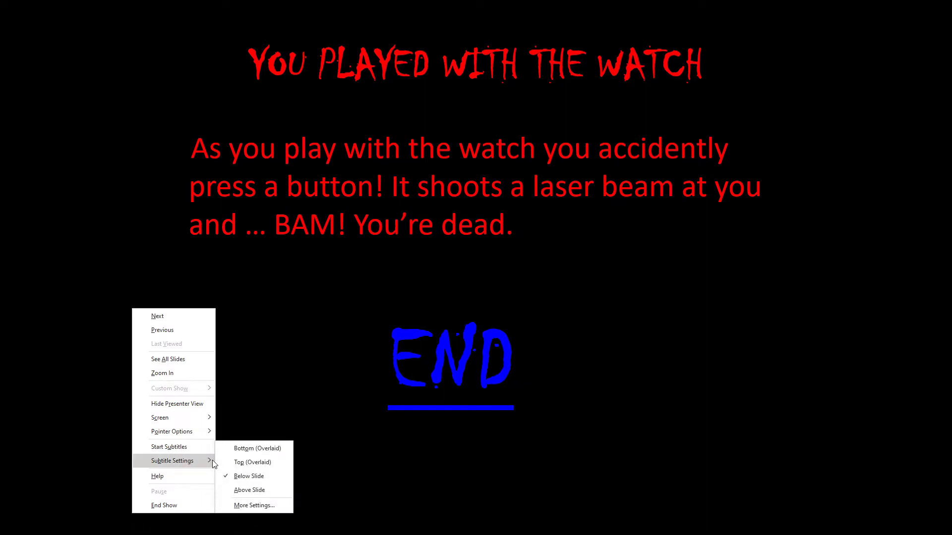
pyautogui.click(321, 498)
pyautogui.click(241, 526)
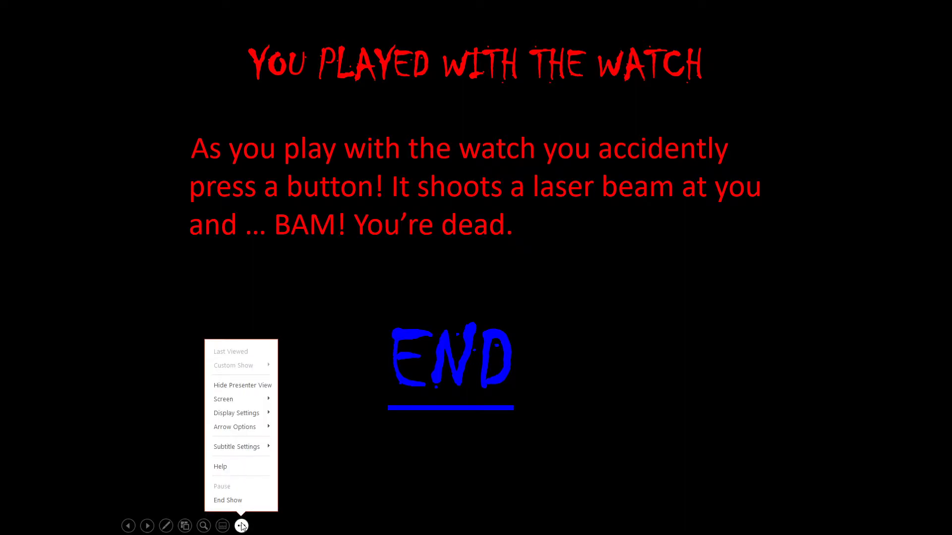
pyautogui.click(241, 526)
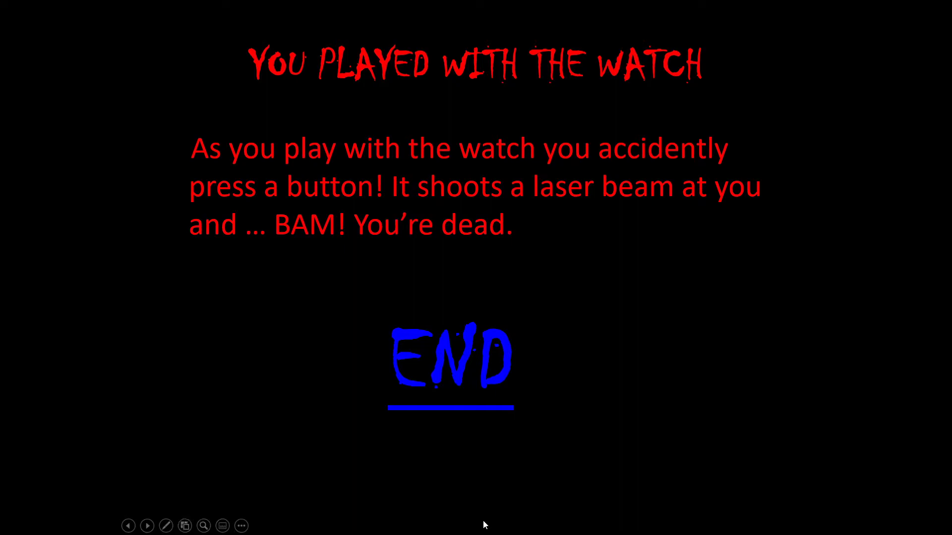
pyautogui.click(614, 501)
pyautogui.rightClick(723, 412)
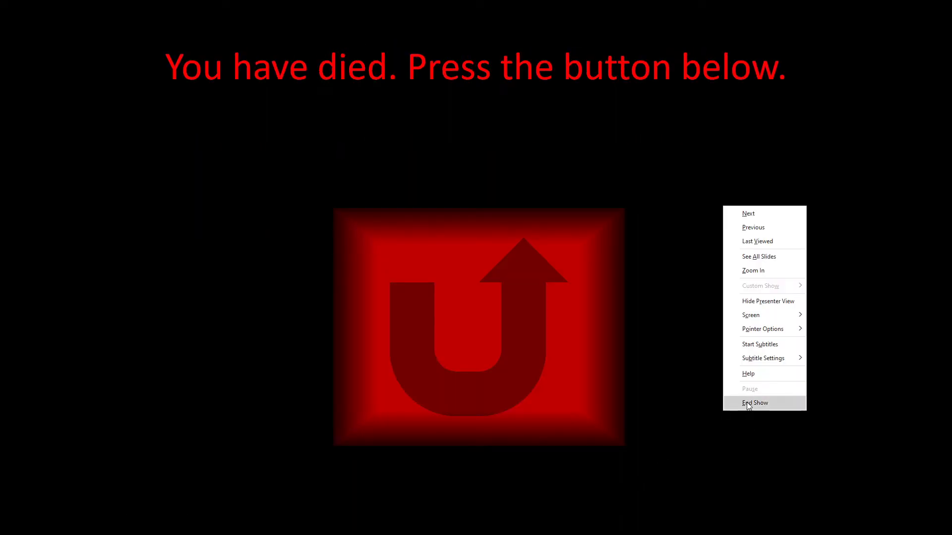
pyautogui.click(748, 403)
# Step: Start the show full-screen from the Welcome to Clearout City slide
pyautogui.scroll(15, 142, 255)
pyautogui.scroll(1, 142, 255)
pyautogui.click(94, 149)
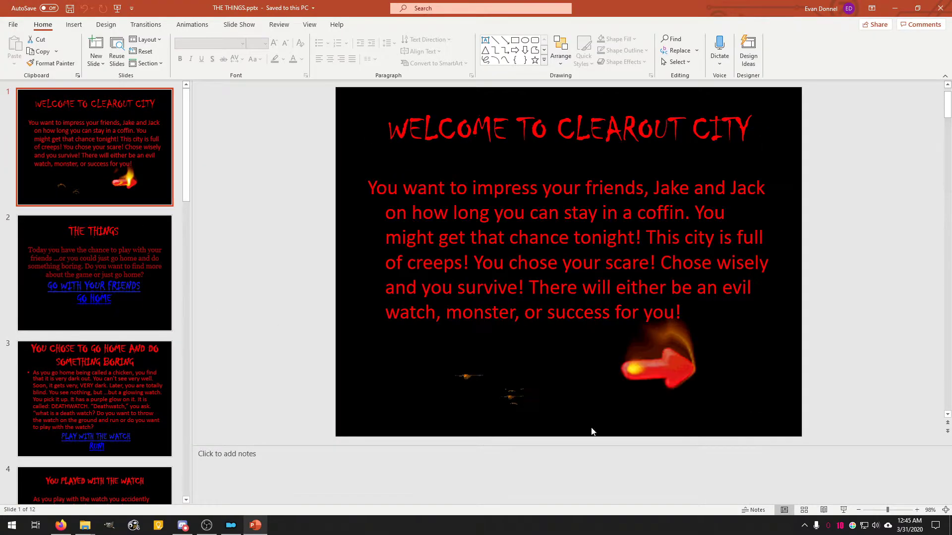
pyautogui.click(843, 509)
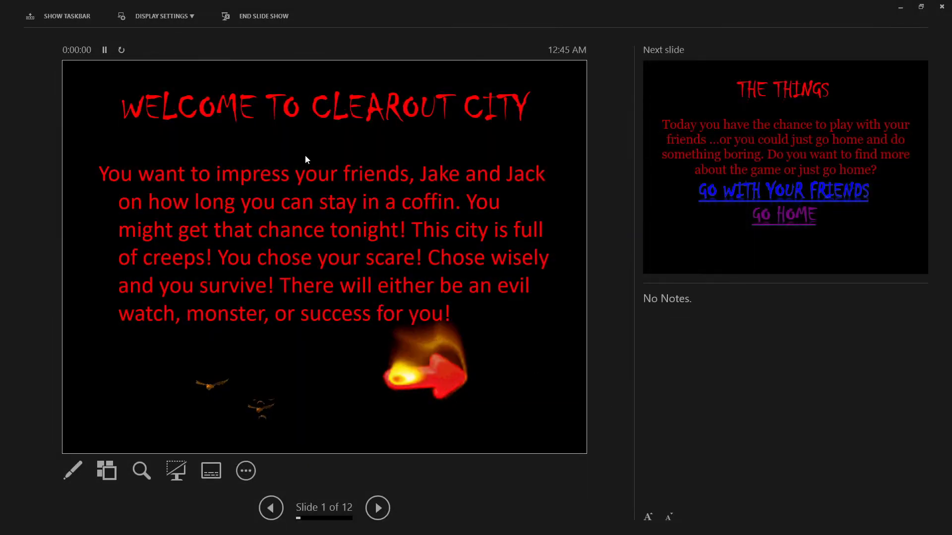
pyautogui.click(164, 16)
pyautogui.click(178, 29)
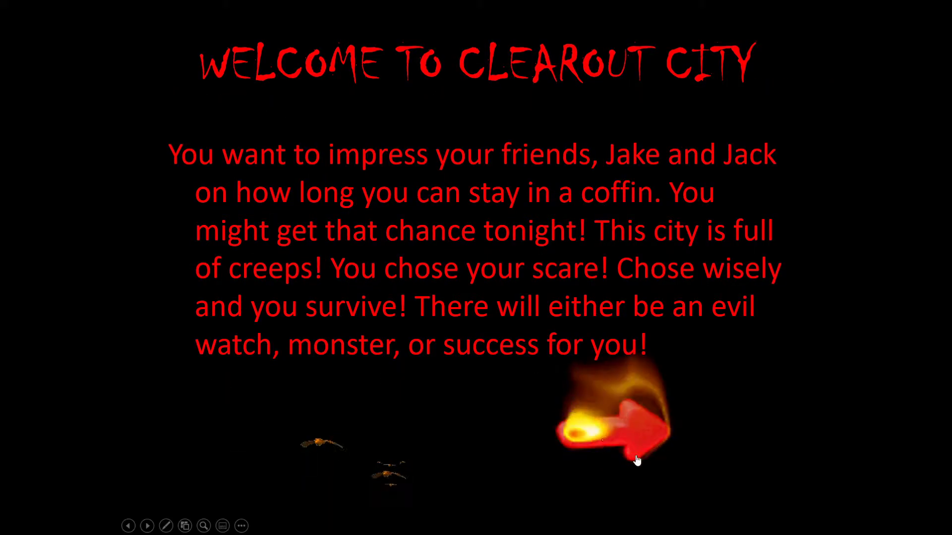
# Step: Advance to The Things, then choose GO WITH YOUR FRIENDS, PLAY THE GAME, and PLAY BY THE RULES
pyautogui.click(606, 438)
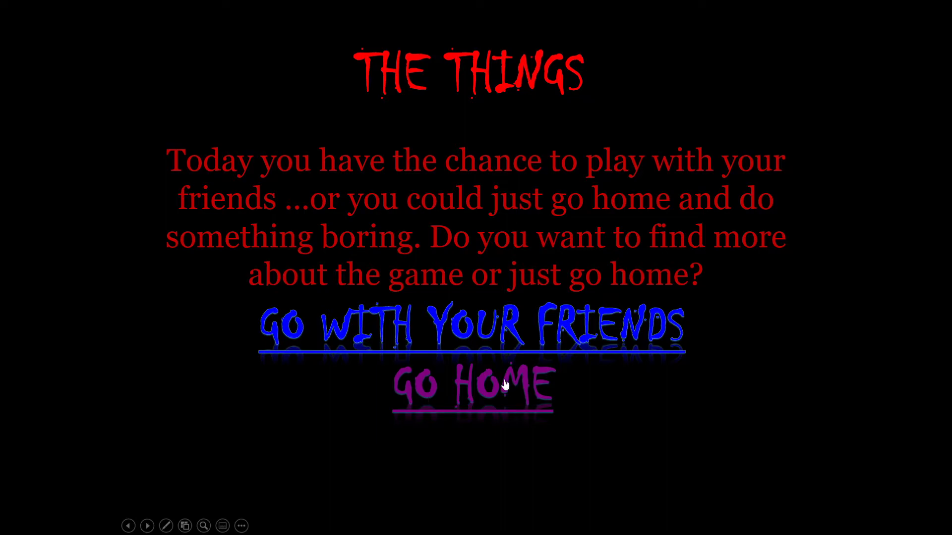
pyautogui.click(531, 344)
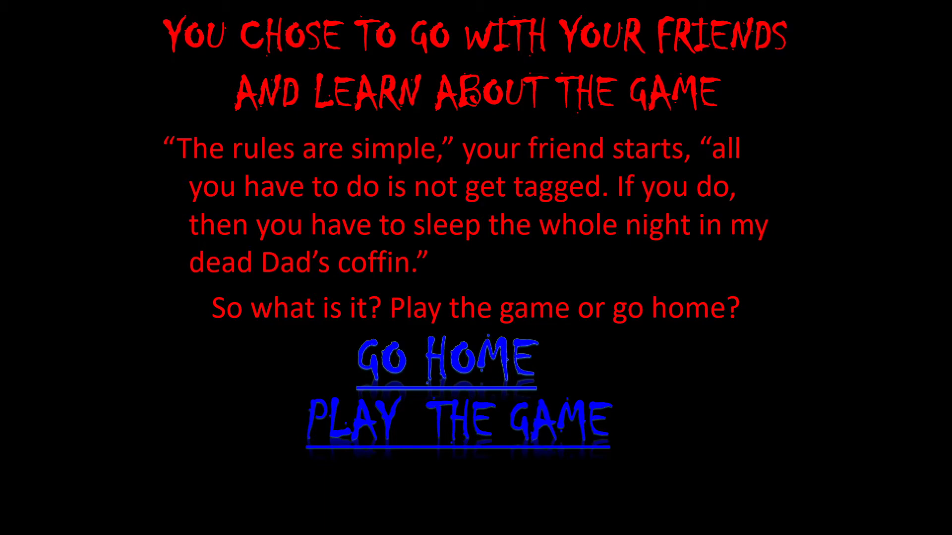
pyautogui.click(471, 440)
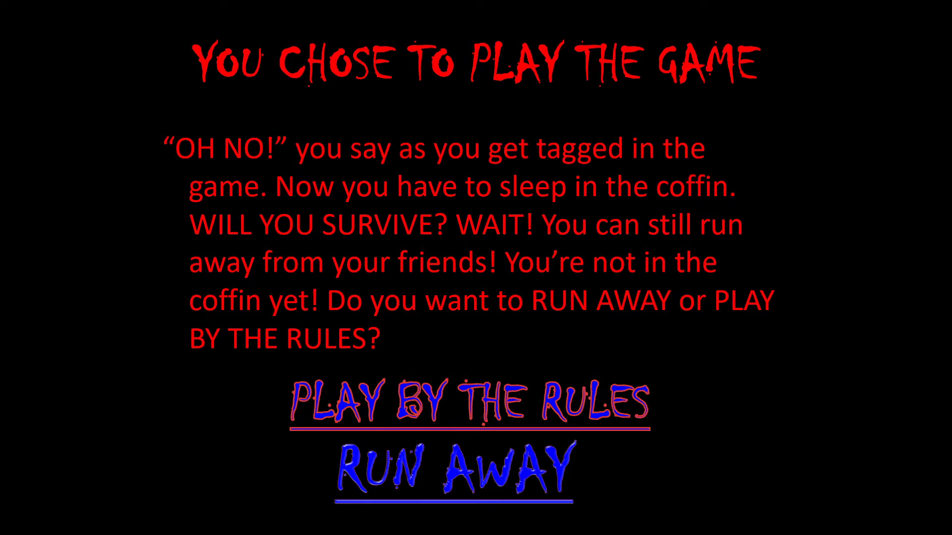
pyautogui.click(545, 405)
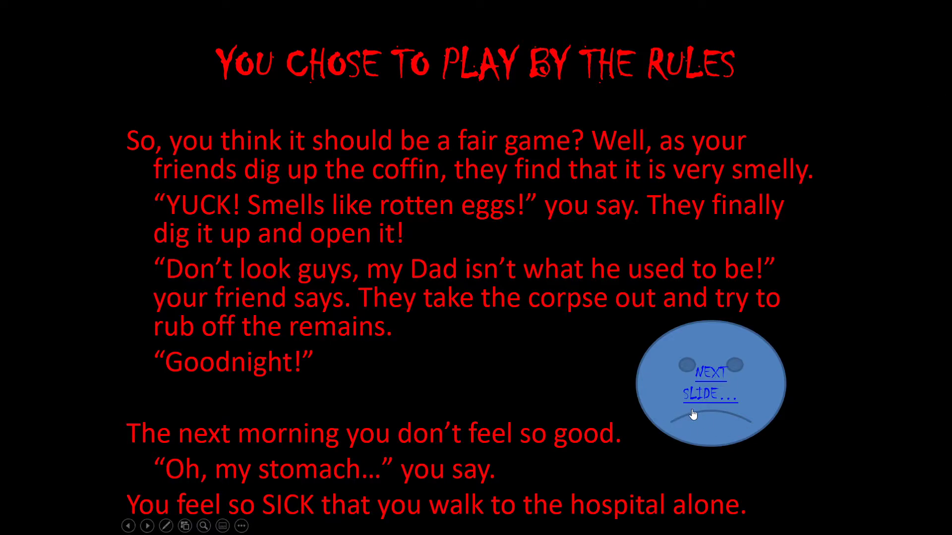
pyautogui.click(707, 393)
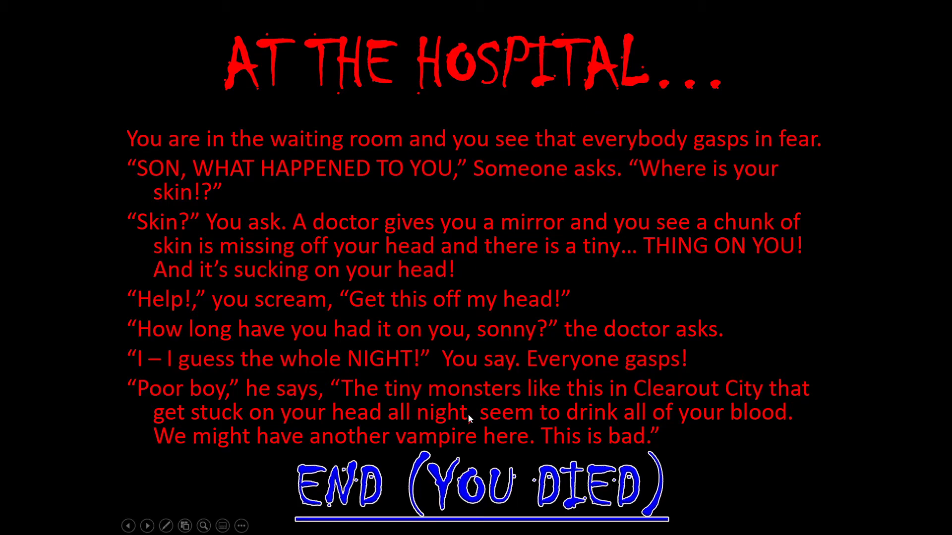
# Step: Open the slideshow's right-click menu on the At the Hospital… ending slide
pyautogui.rightClick(386, 481)
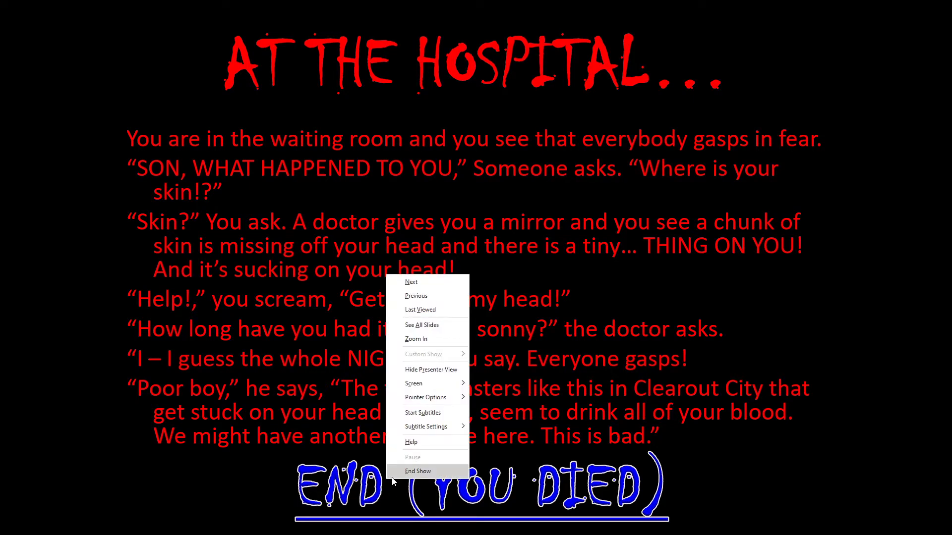
# Step: End the show and restart it full-screen from the Welcome to Clearout City slide with F5
pyautogui.click(392, 476)
pyautogui.scroll(5, 136, 248)
pyautogui.scroll(5, 102, 224)
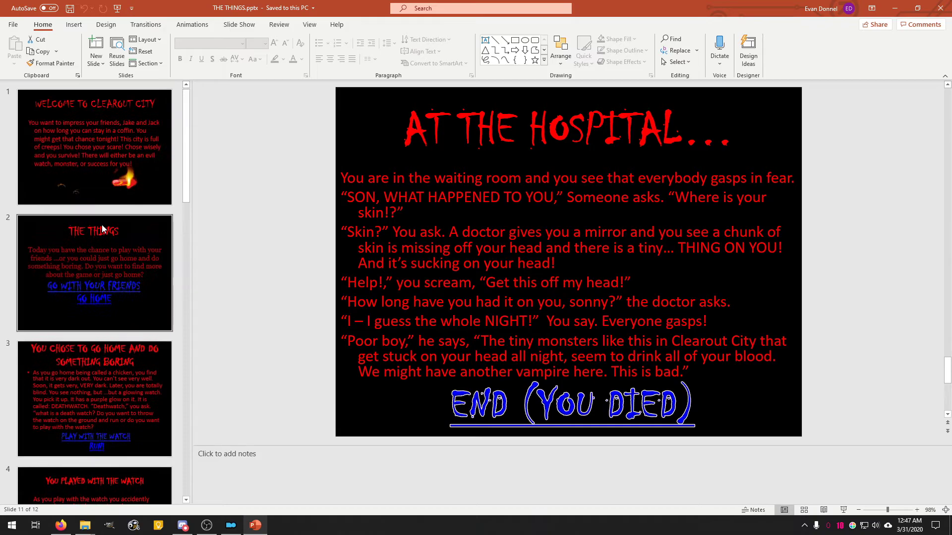
pyautogui.click(99, 149)
pyautogui.press('F5')
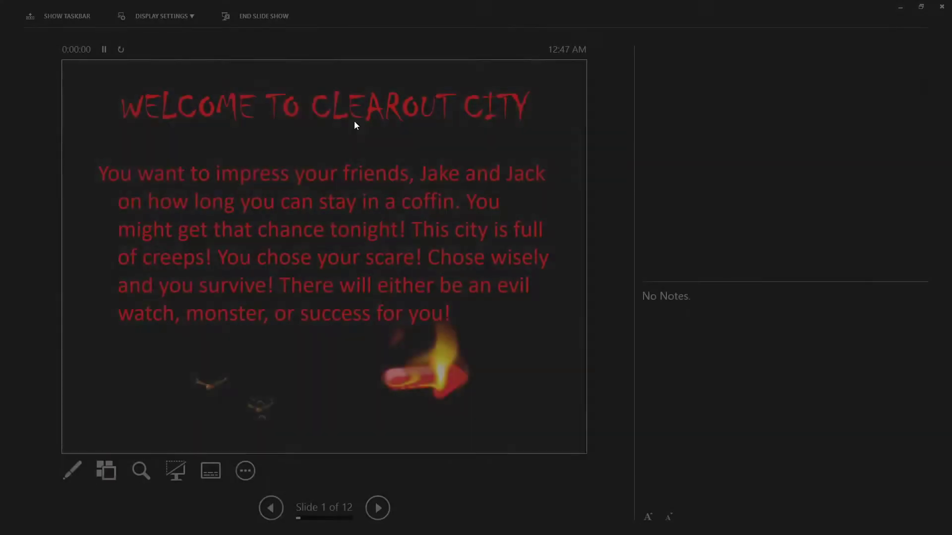
pyautogui.click(147, 17)
pyautogui.click(132, 32)
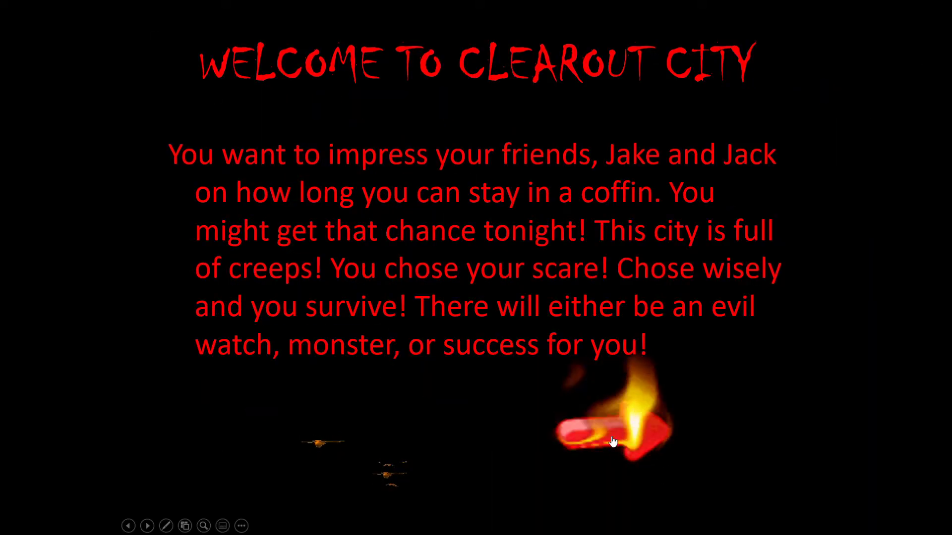
# Step: Replay the friends, play-the-game, play-by-the-rules path to the hospital ending and exit the show
pyautogui.click(613, 442)
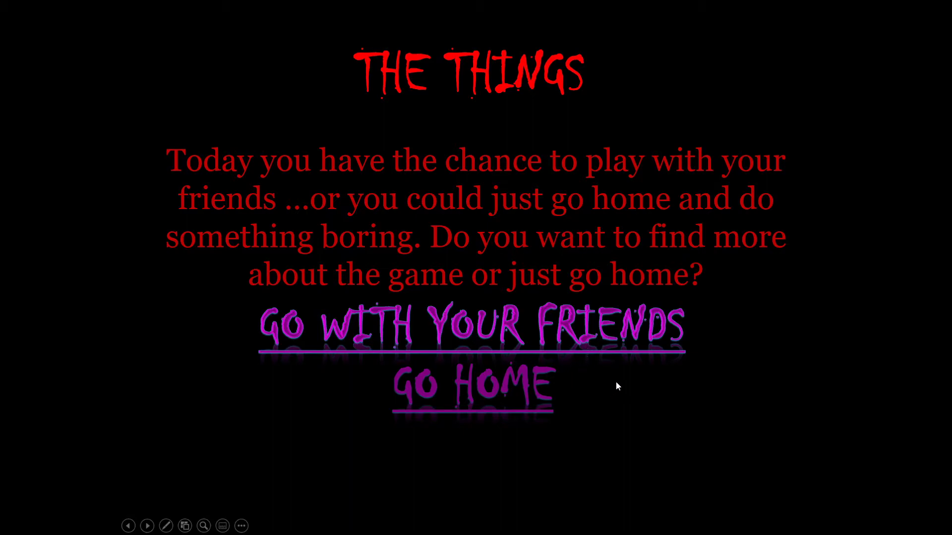
pyautogui.click(641, 336)
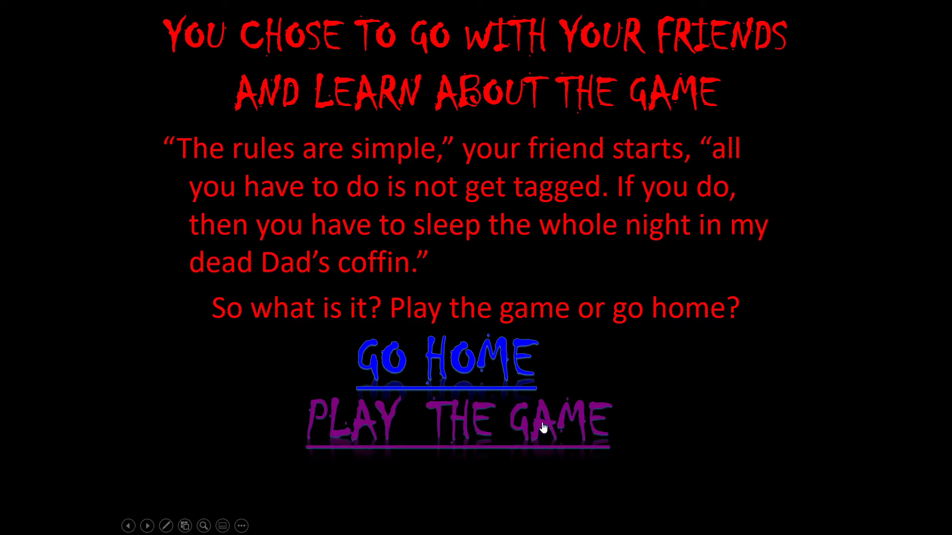
pyautogui.click(515, 389)
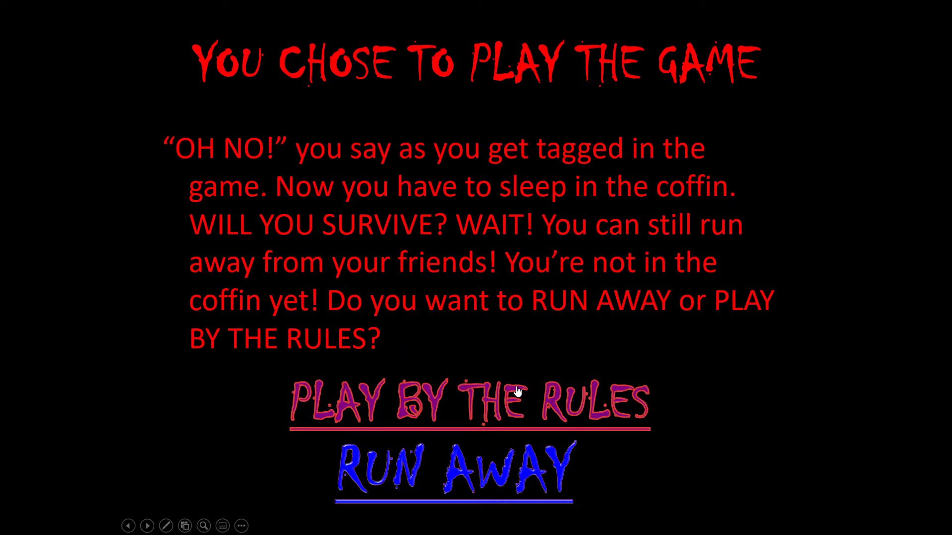
pyautogui.click(535, 342)
pyautogui.click(534, 342)
pyautogui.click(534, 342)
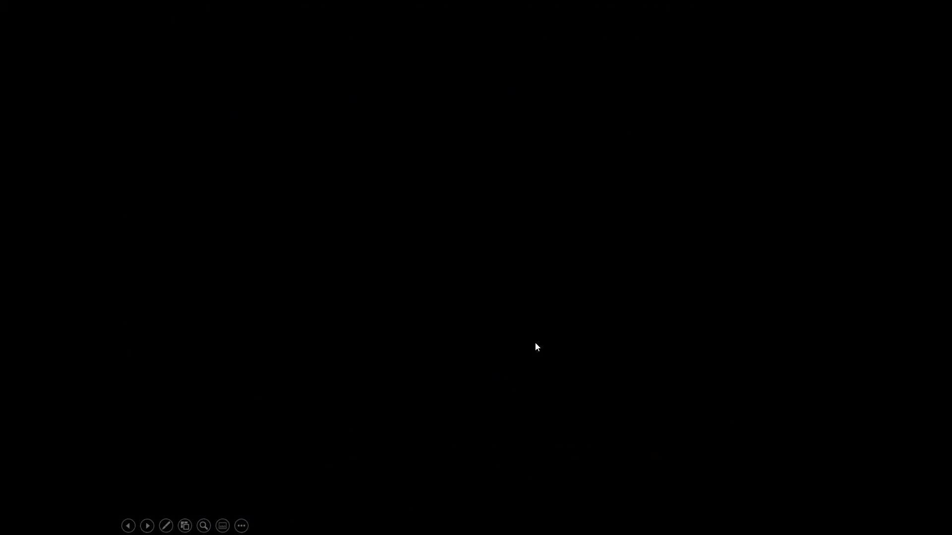
pyautogui.rightClick(535, 342)
pyautogui.click(548, 334)
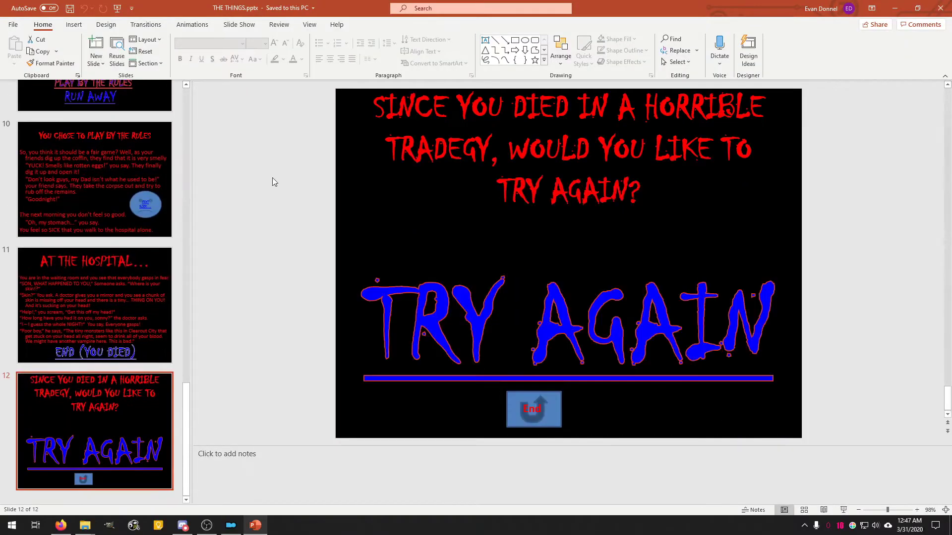
# Step: Jump back to slide 1 and start the slide show from the beginning
pyautogui.scroll(5, 100, 248)
pyautogui.click(104, 200)
pyautogui.scroll(10, 104, 200)
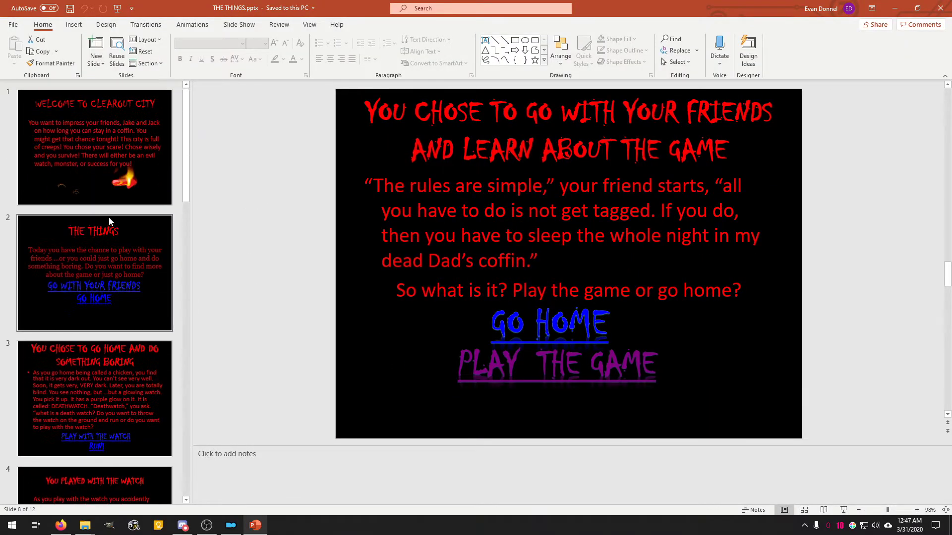
pyautogui.press('Home')
pyautogui.click(844, 510)
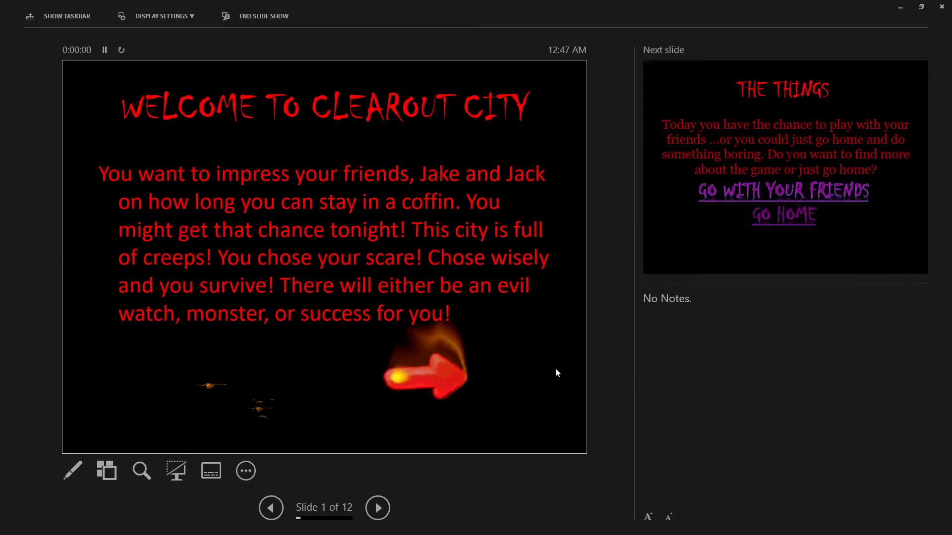
# Step: Advance to The Things slide, then choose End Show from Presenter View's more options
pyautogui.click(157, 16)
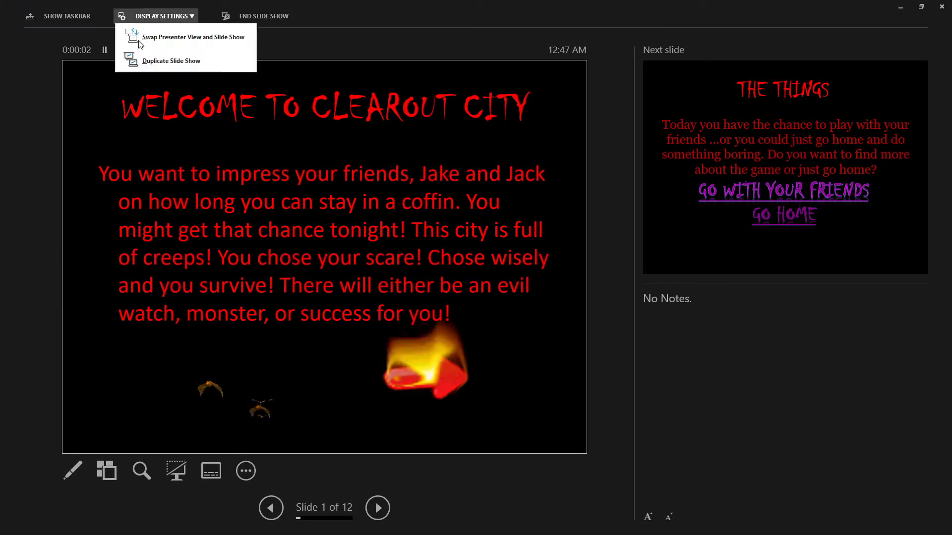
pyautogui.click(447, 333)
pyautogui.click(425, 372)
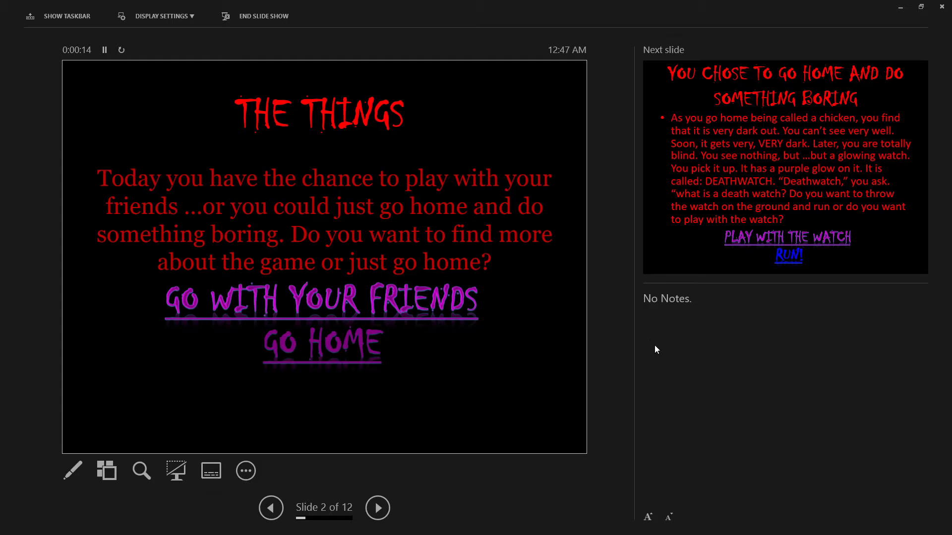
pyautogui.click(246, 471)
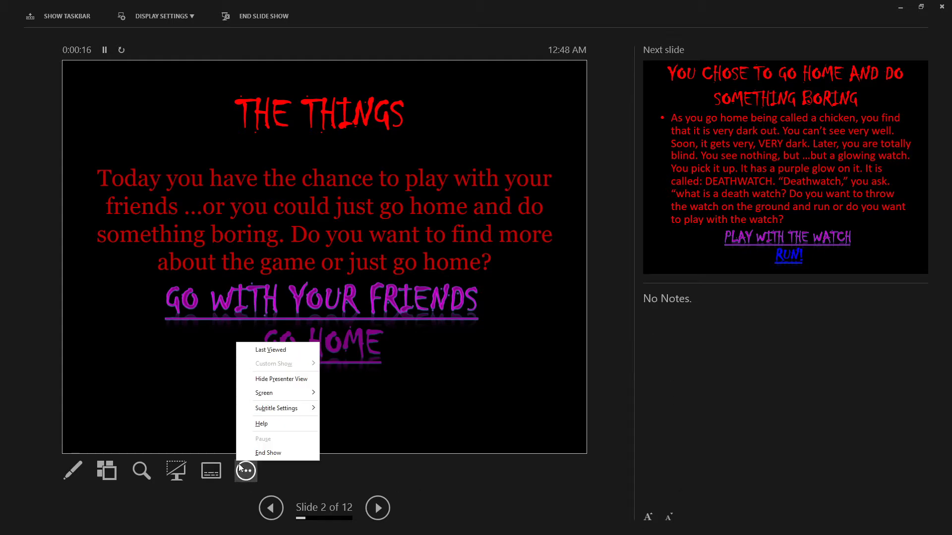
pyautogui.click(294, 380)
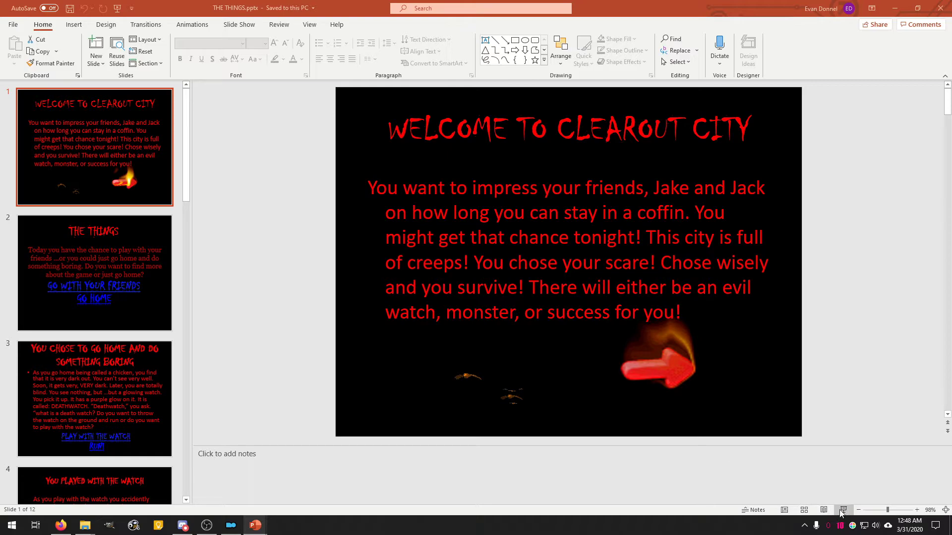
pyautogui.click(309, 27)
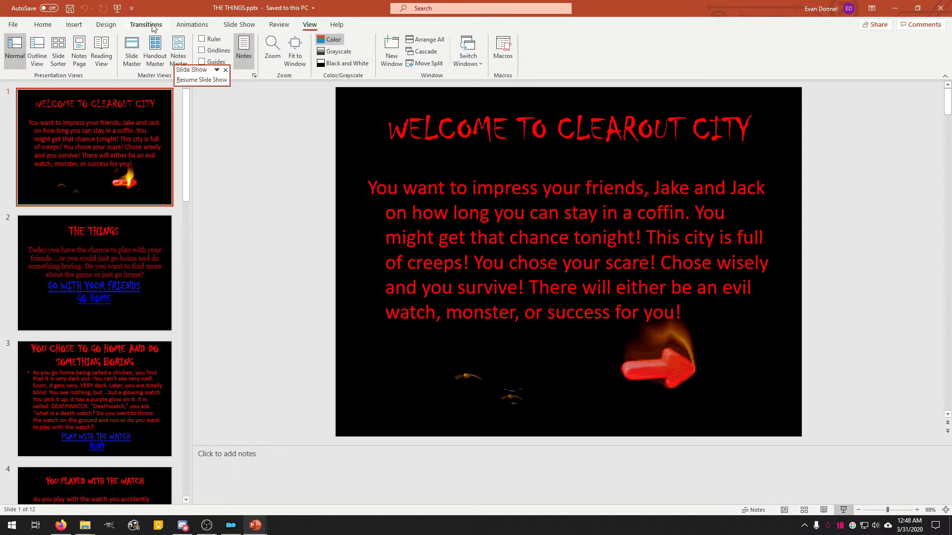
# Step: Check the Slide Show custom show choices and toggle Use Presenter View off and back on
pyautogui.click(239, 26)
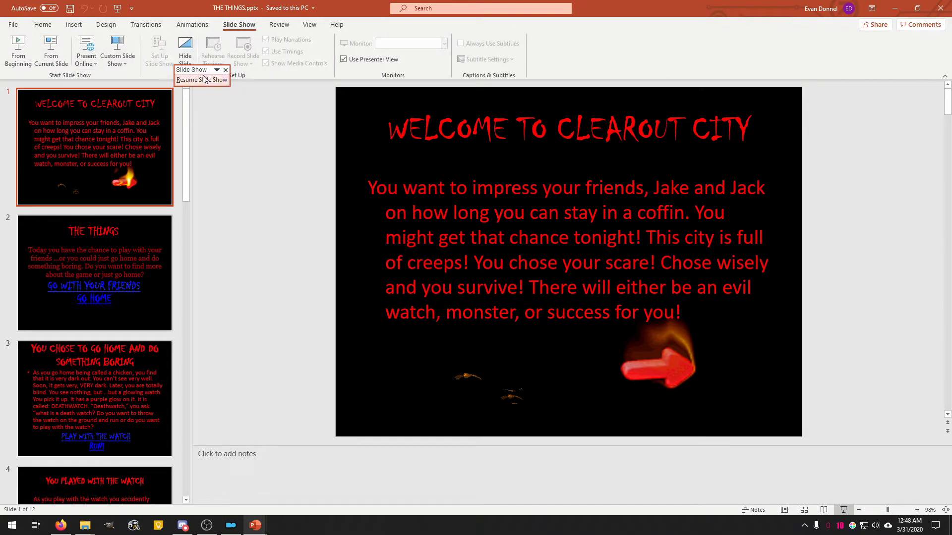
pyautogui.click(225, 71)
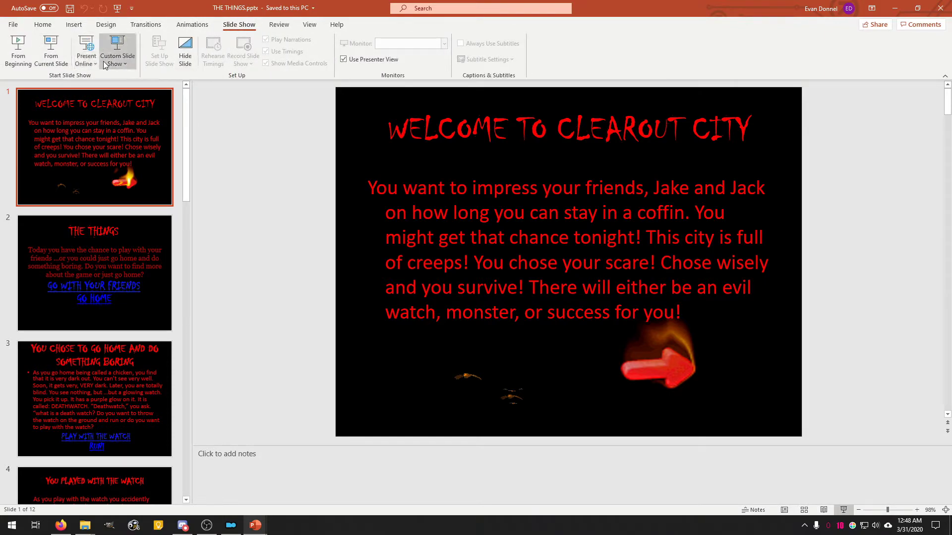
pyautogui.click(114, 63)
pyautogui.click(115, 60)
pyautogui.click(121, 67)
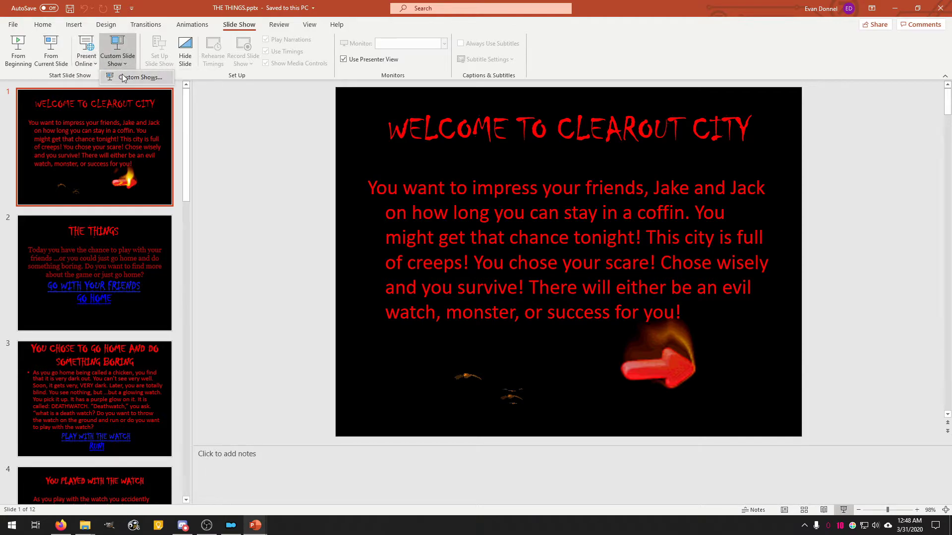
pyautogui.click(56, 57)
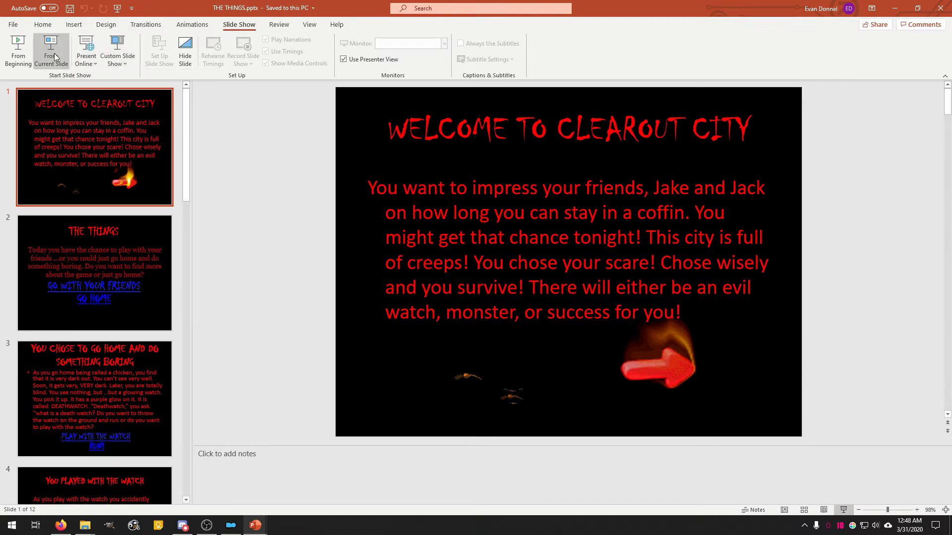
pyautogui.click(365, 60)
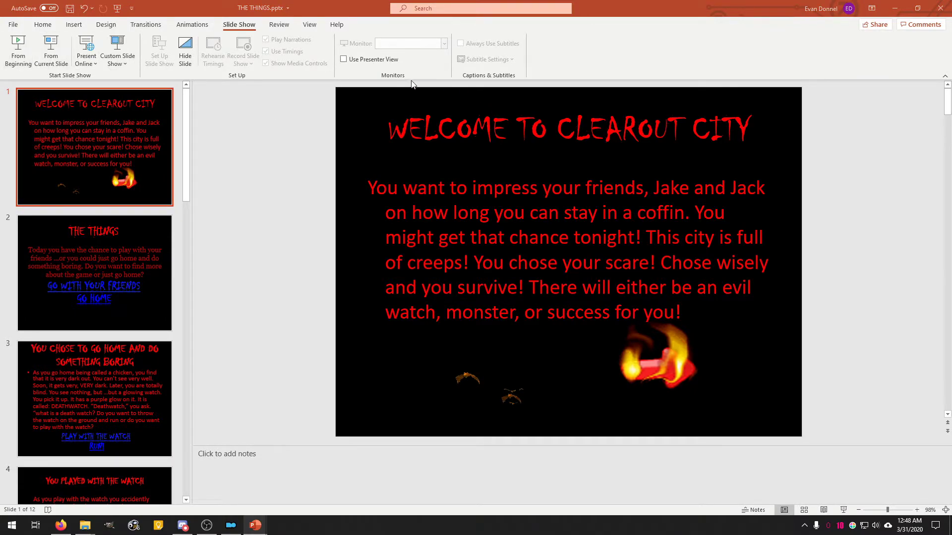
pyautogui.click(344, 60)
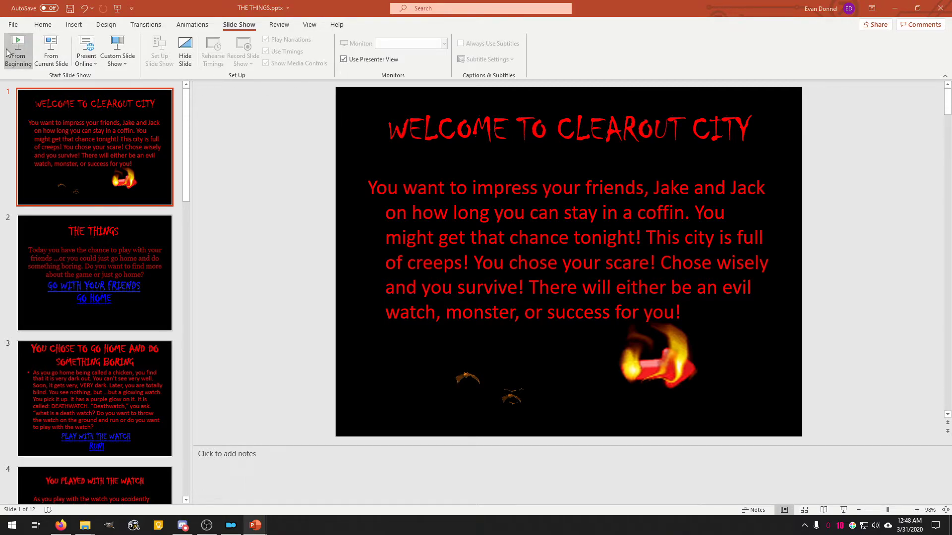
# Step: Flip between slides 1 and 2, then switch to Outline view
pyautogui.click(92, 269)
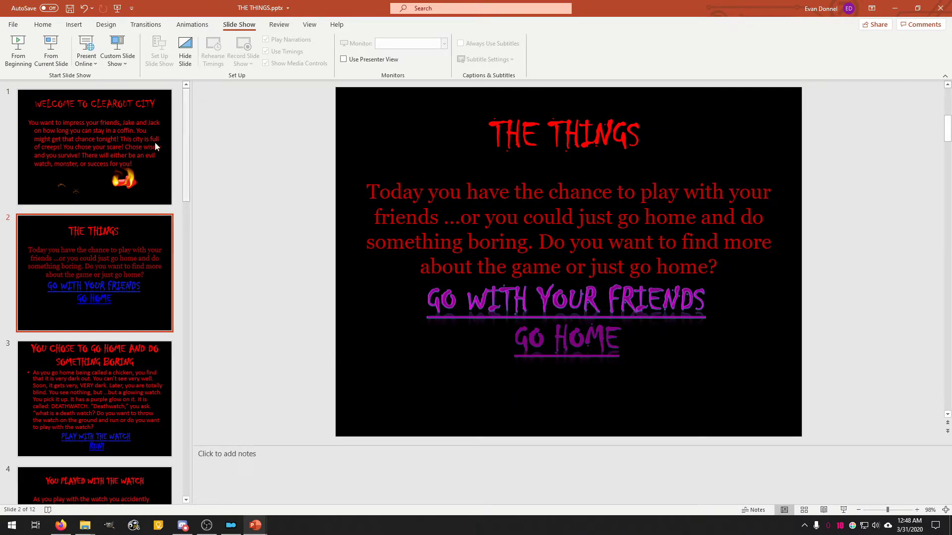
pyautogui.click(114, 168)
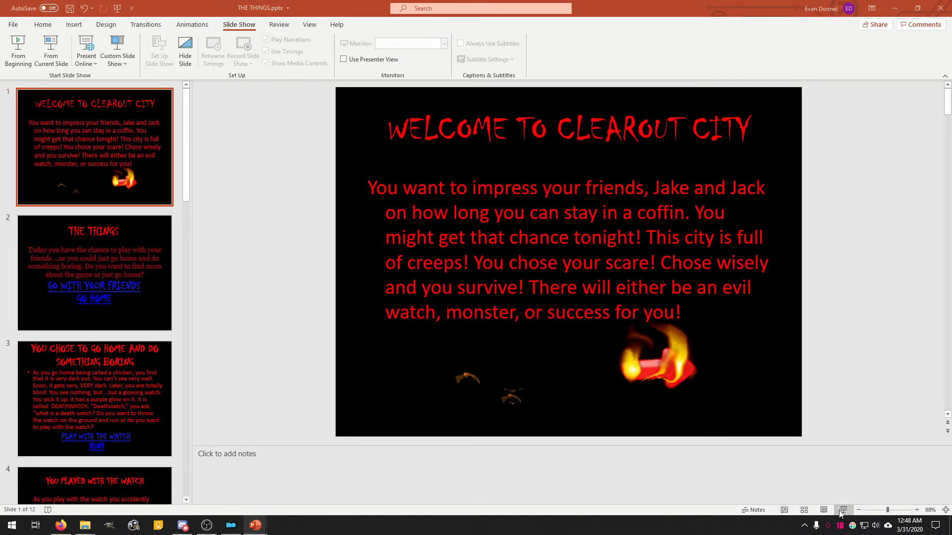
pyautogui.click(99, 265)
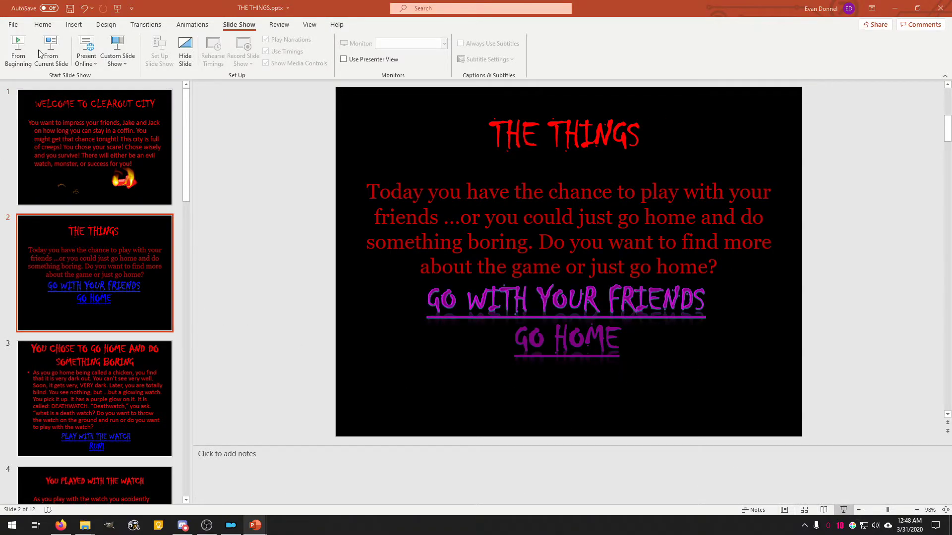
pyautogui.click(43, 24)
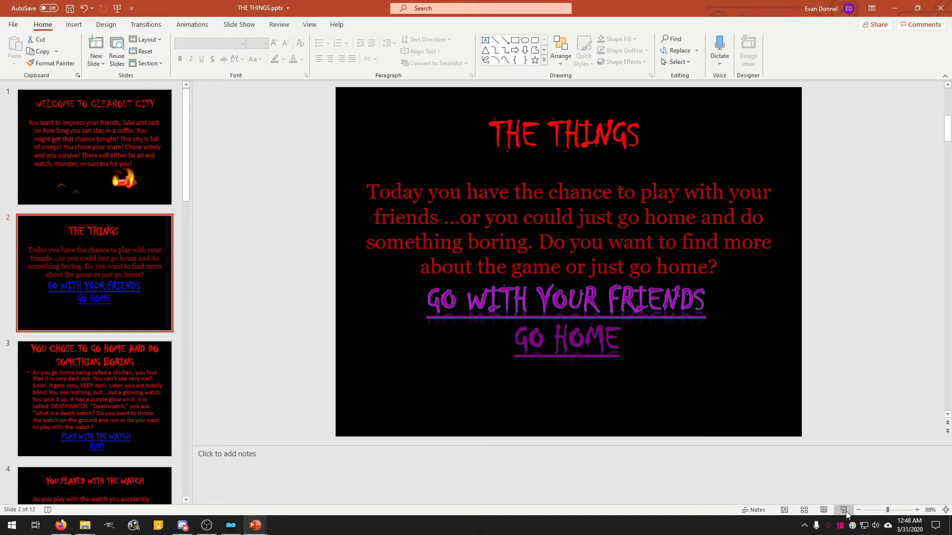
pyautogui.click(785, 511)
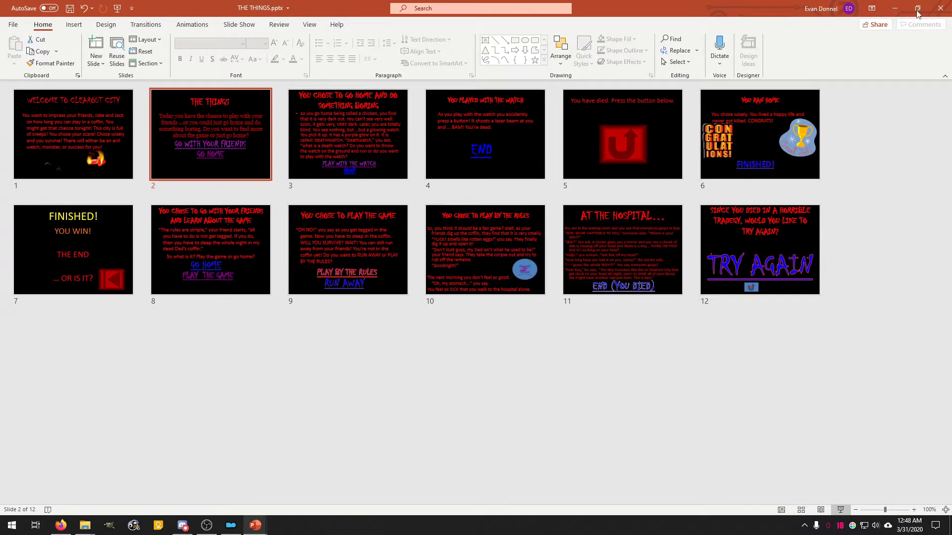
# Step: Close the presentation, answer the save prompt, and reopen THE THINGS.pptx from File Explorer
pyautogui.click(941, 7)
pyautogui.click(472, 276)
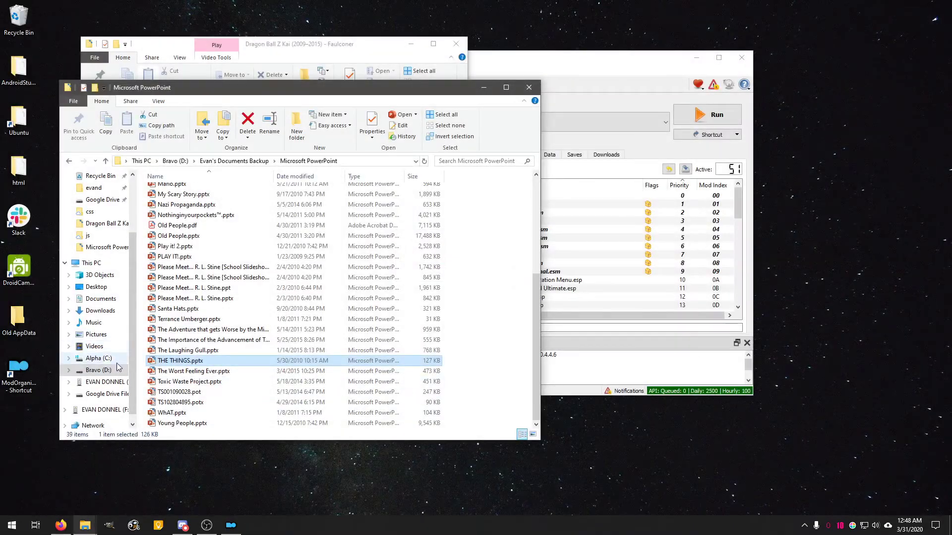
pyautogui.doubleClick(188, 361)
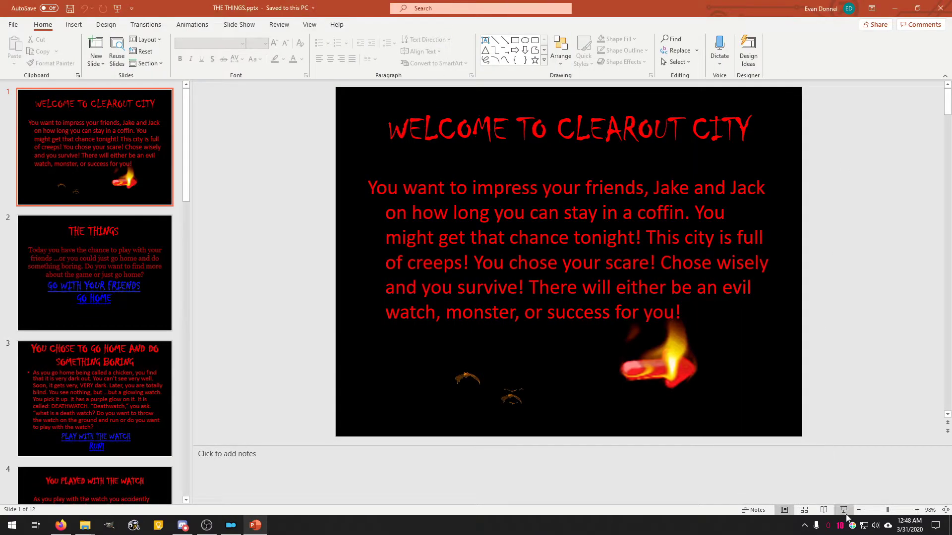
pyautogui.click(846, 516)
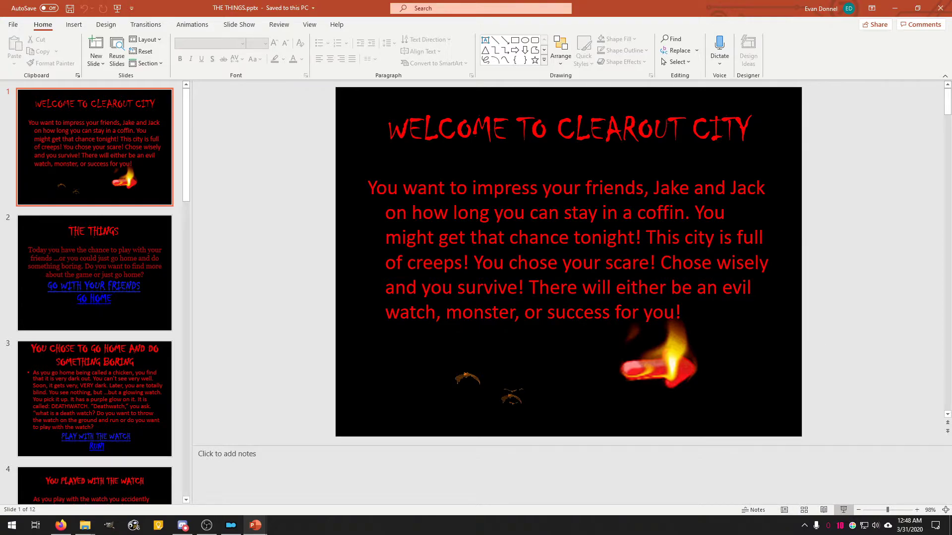
# Step: Browse the View, Help, Design, Transitions and Insert ribbon tabs
pyautogui.click(309, 25)
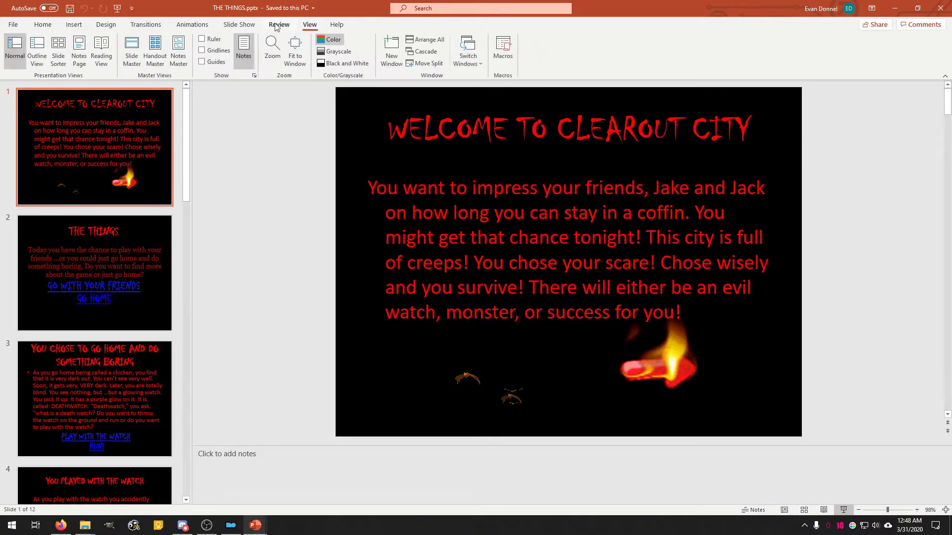
pyautogui.click(337, 24)
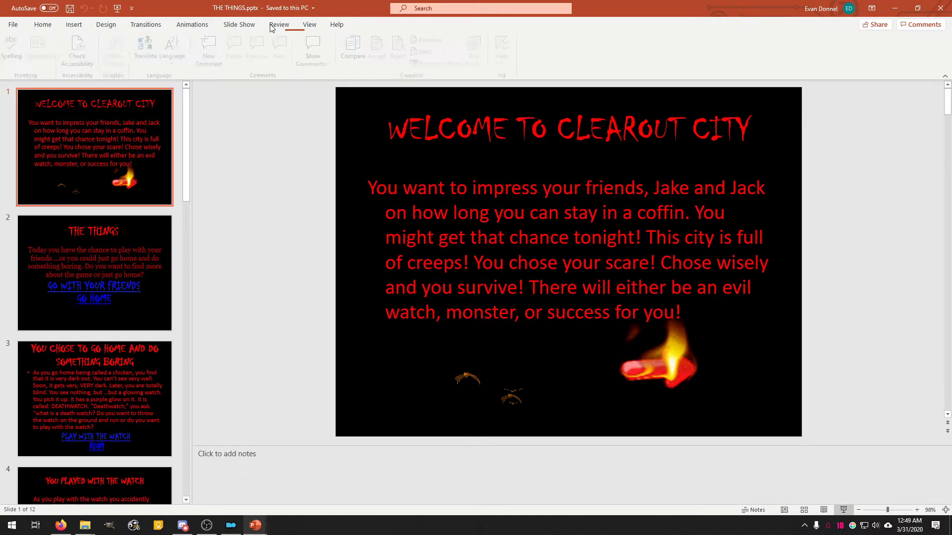
pyautogui.click(239, 25)
pyautogui.click(99, 26)
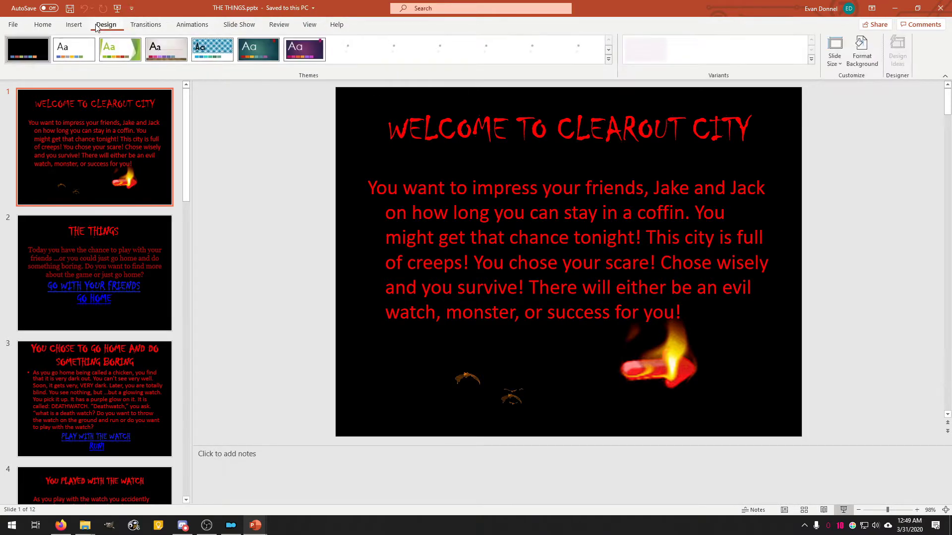
pyautogui.click(144, 25)
pyautogui.click(106, 25)
pyautogui.click(74, 25)
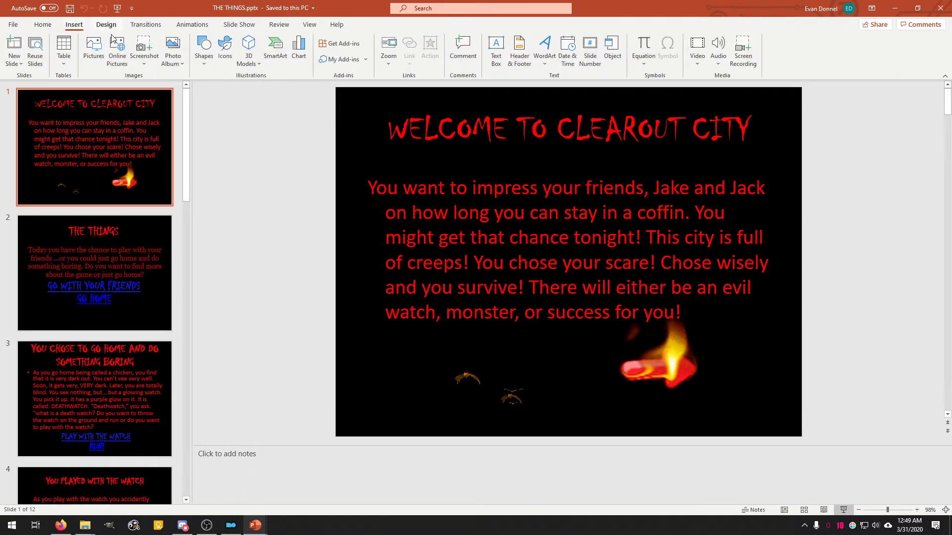
# Step: Enable Use Presenter View, test-start the show from slide 1, then disable presenter view
pyautogui.click(239, 24)
pyautogui.click(368, 60)
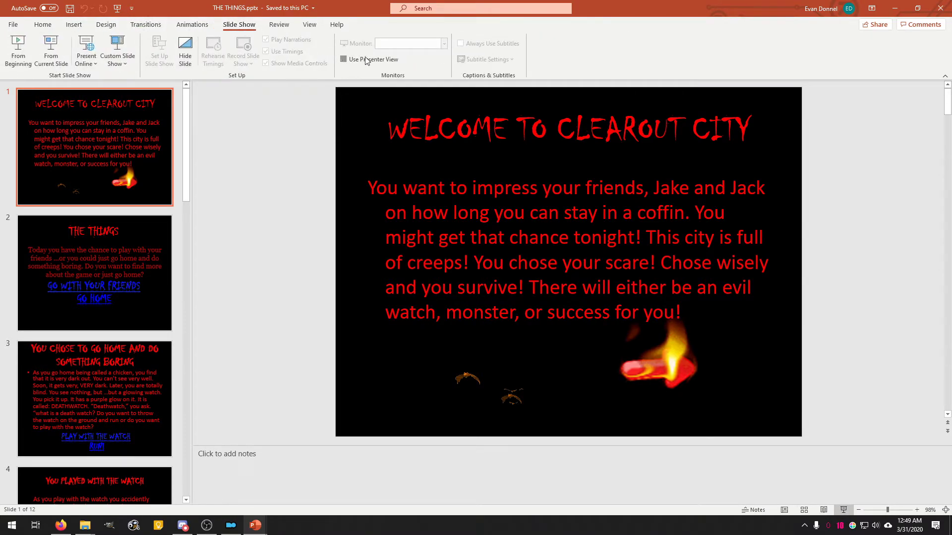
pyautogui.click(843, 510)
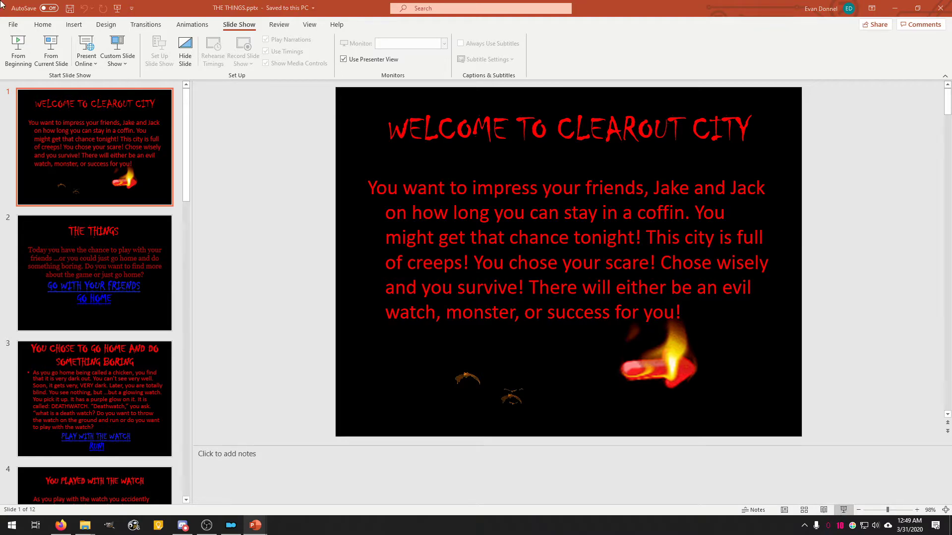
pyautogui.press('Escape')
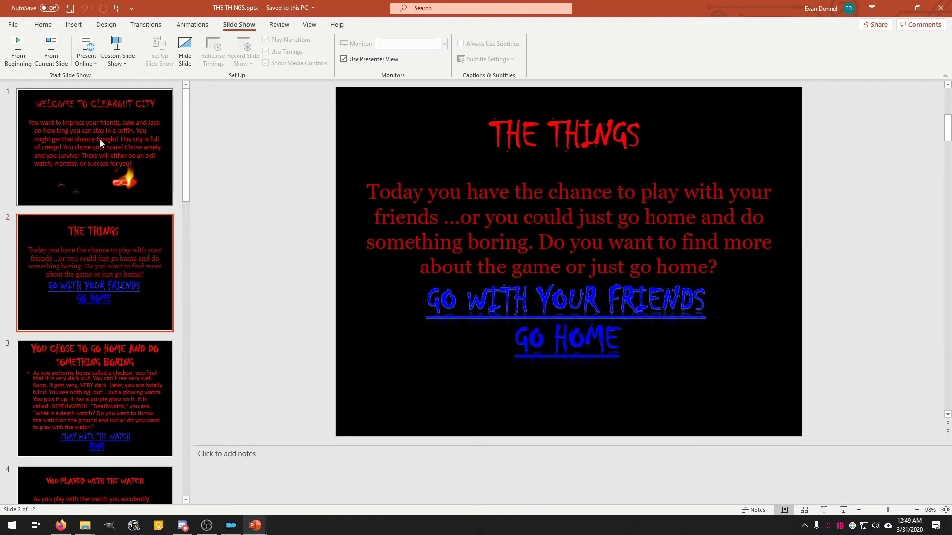
pyautogui.click(97, 156)
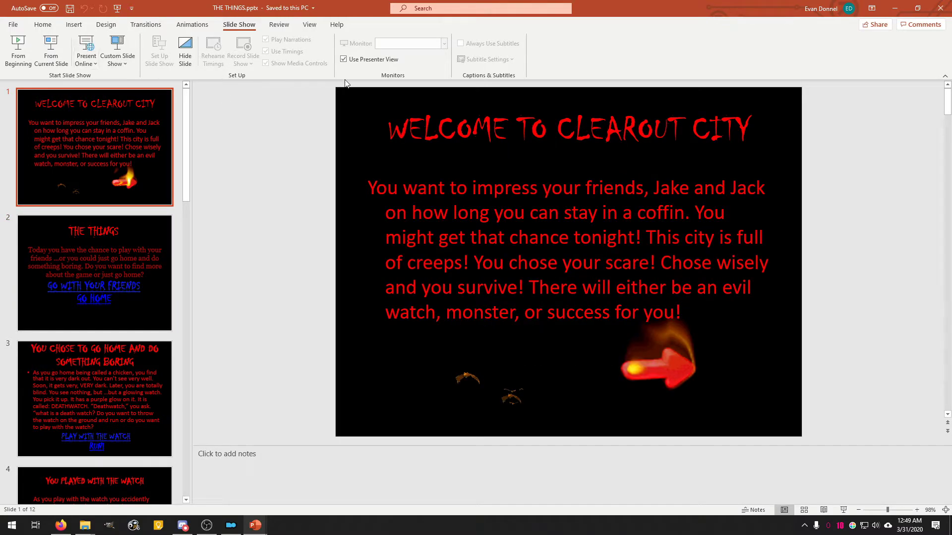
pyautogui.click(843, 510)
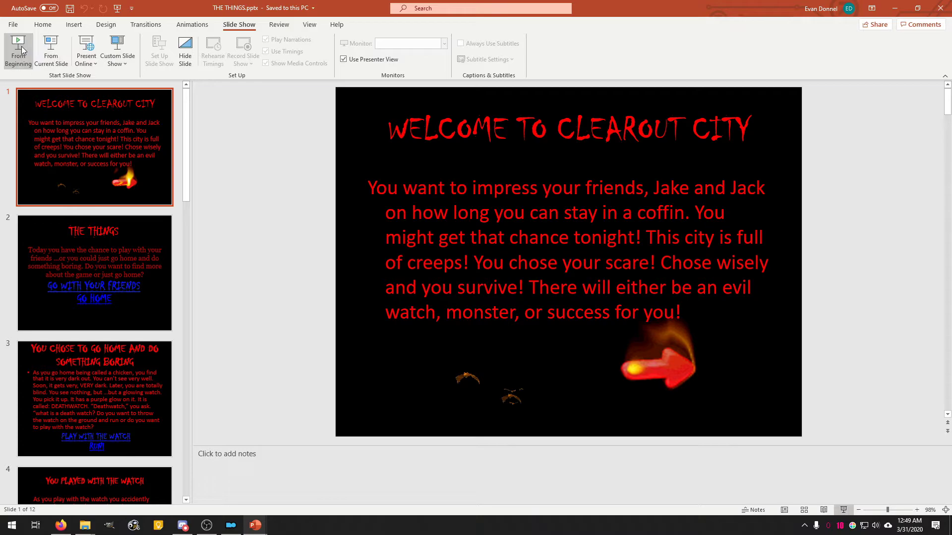
pyautogui.click(388, 61)
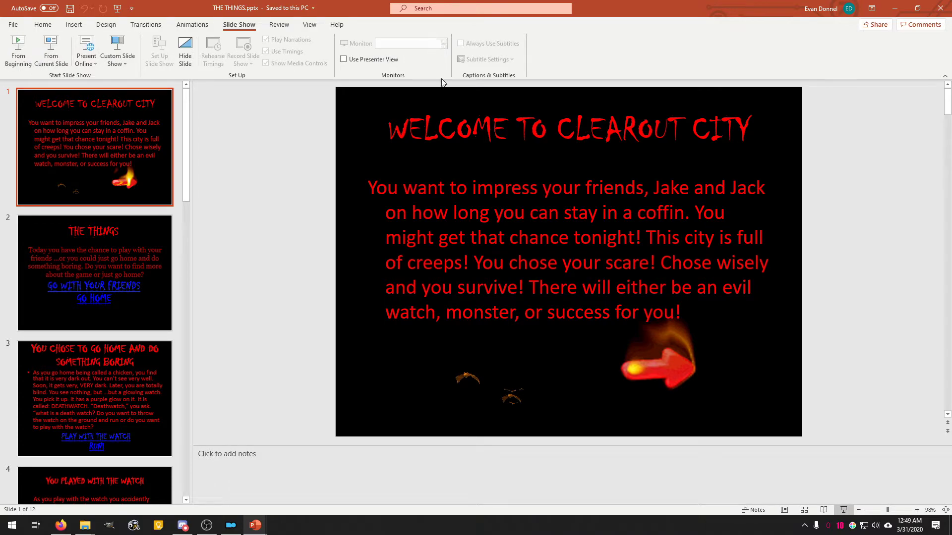
# Step: Reopen THE THINGS.pptx, set the show Monitor to Primary Monitor, and start presenting
pyautogui.click(940, 8)
pyautogui.doubleClick(258, 361)
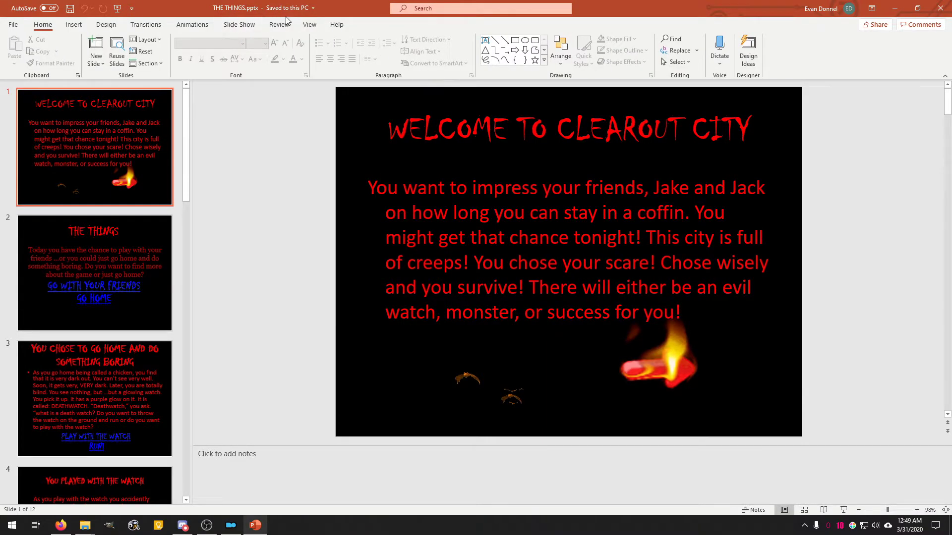
pyautogui.click(245, 24)
pyautogui.click(418, 45)
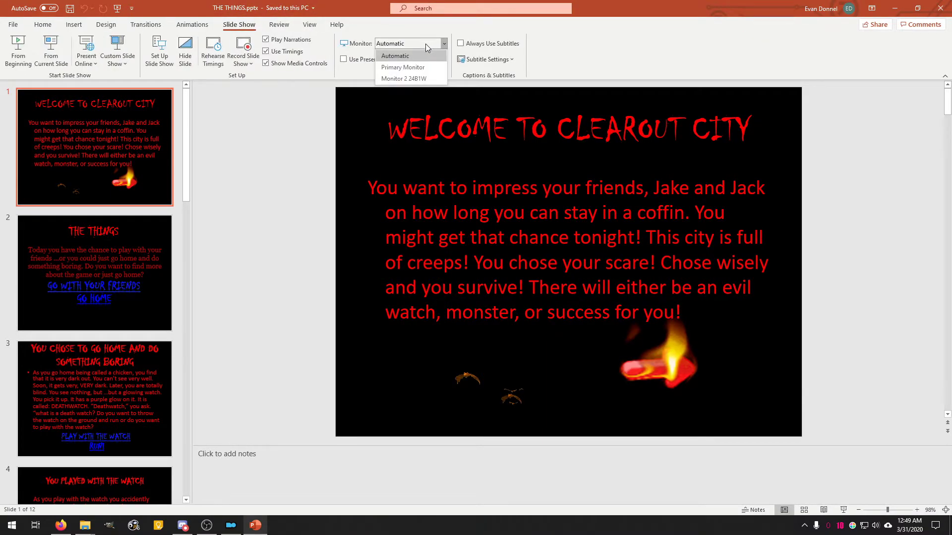
pyautogui.click(410, 72)
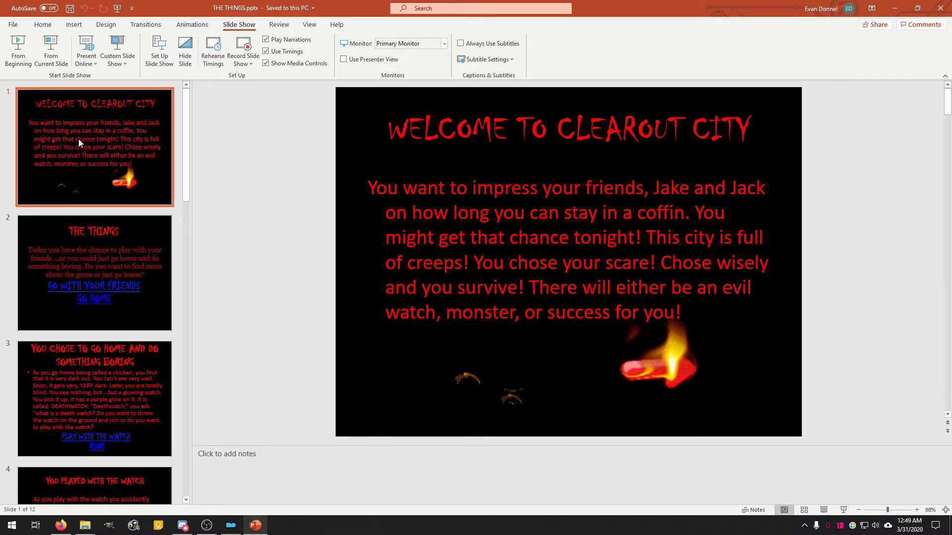
pyautogui.click(843, 510)
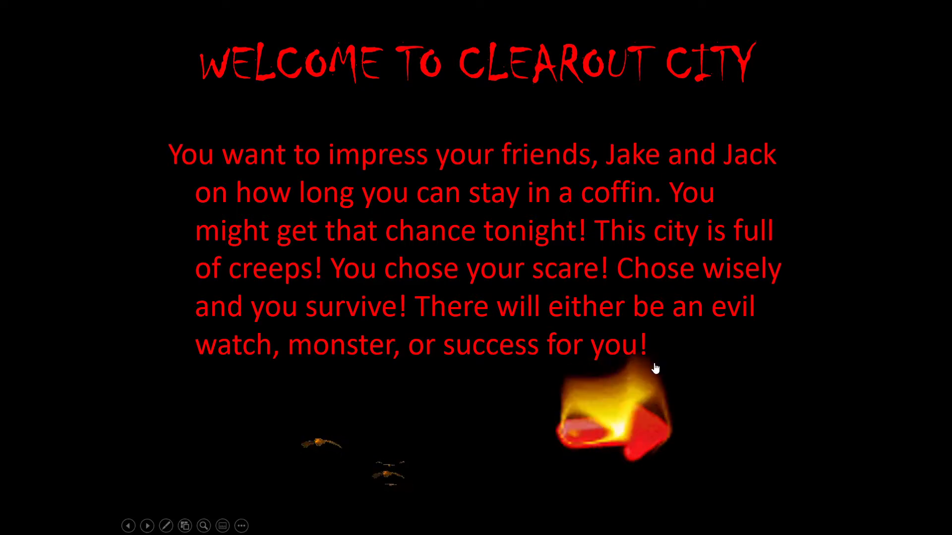
# Step: Play the GO HOME branch, choosing RUN! from the watch, through to FINISHED!
pyautogui.click(626, 418)
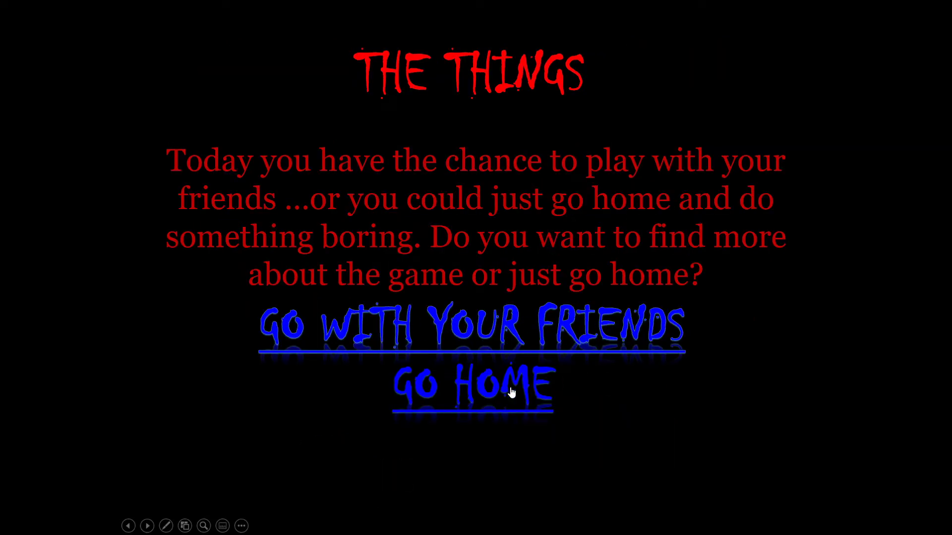
pyautogui.click(492, 326)
pyautogui.click(490, 369)
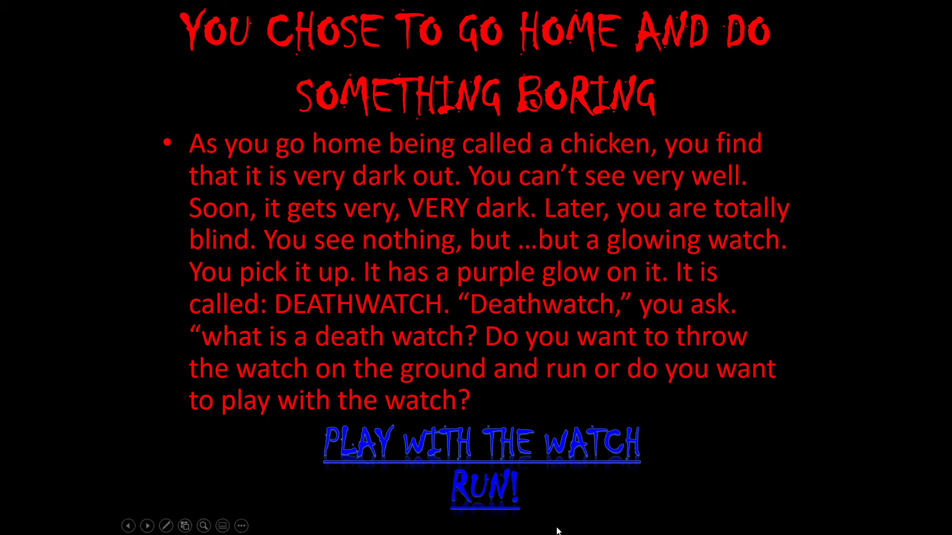
pyautogui.click(479, 493)
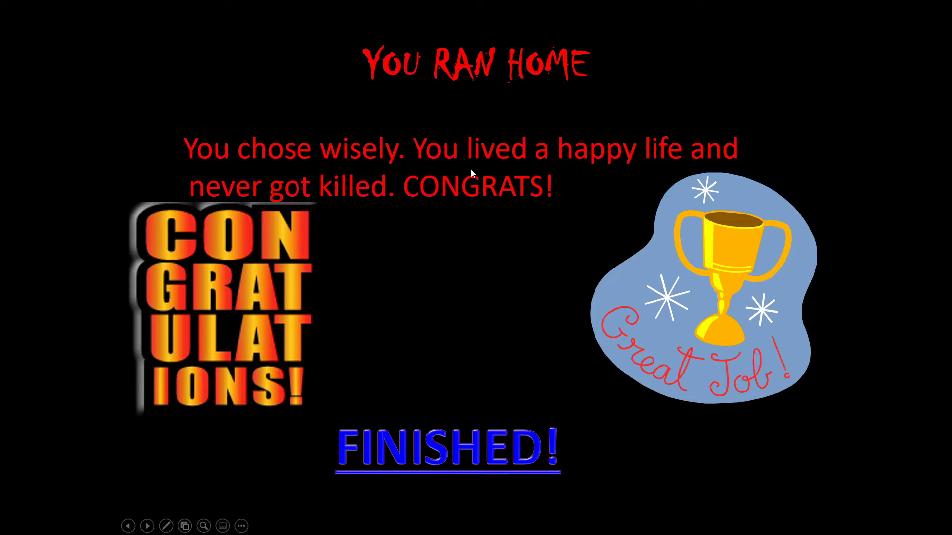
pyautogui.click(495, 456)
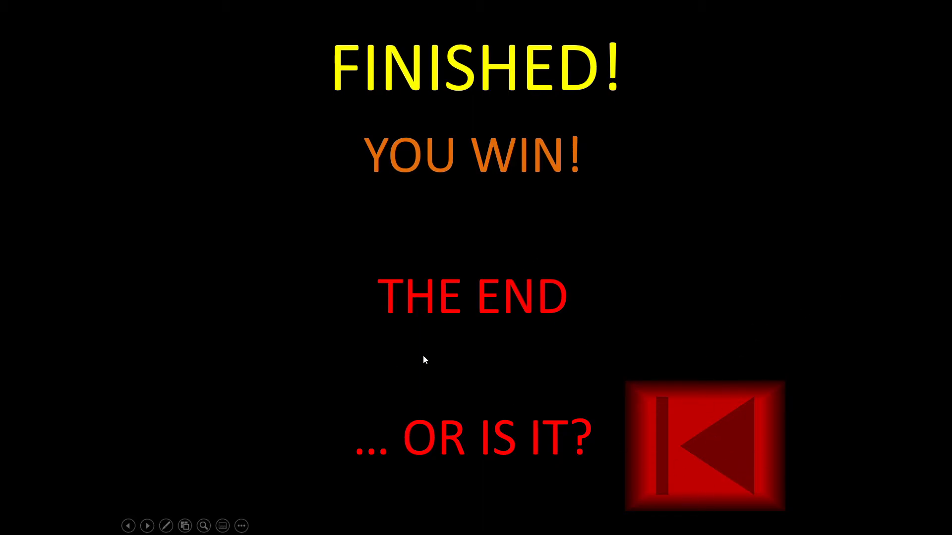
# Step: Replay with friends, play the game, pick playing with the watch, then End Show
pyautogui.click(726, 471)
pyautogui.click(657, 425)
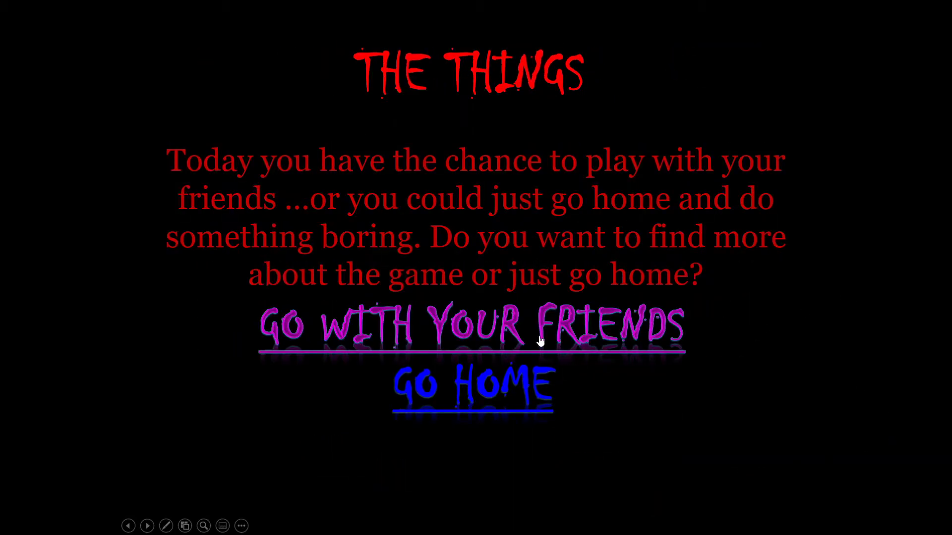
pyautogui.click(395, 325)
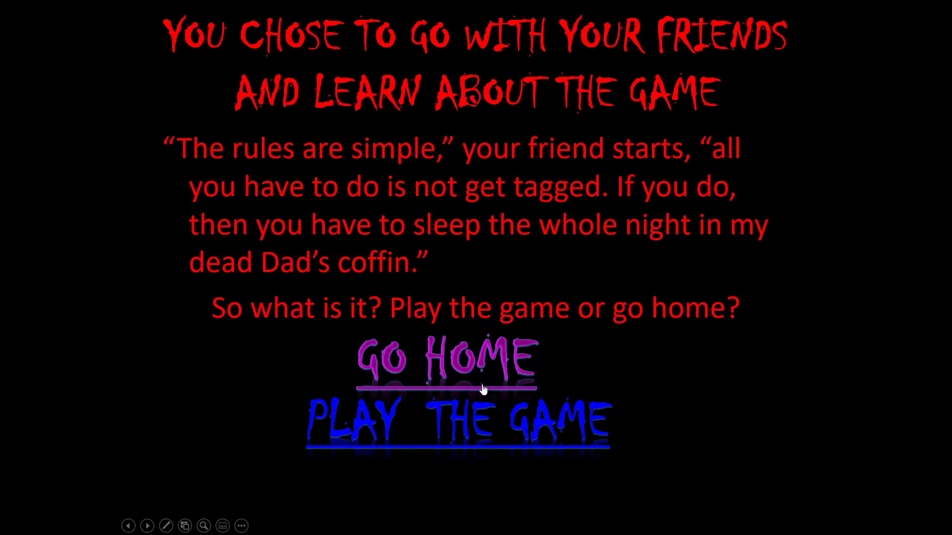
pyautogui.click(501, 419)
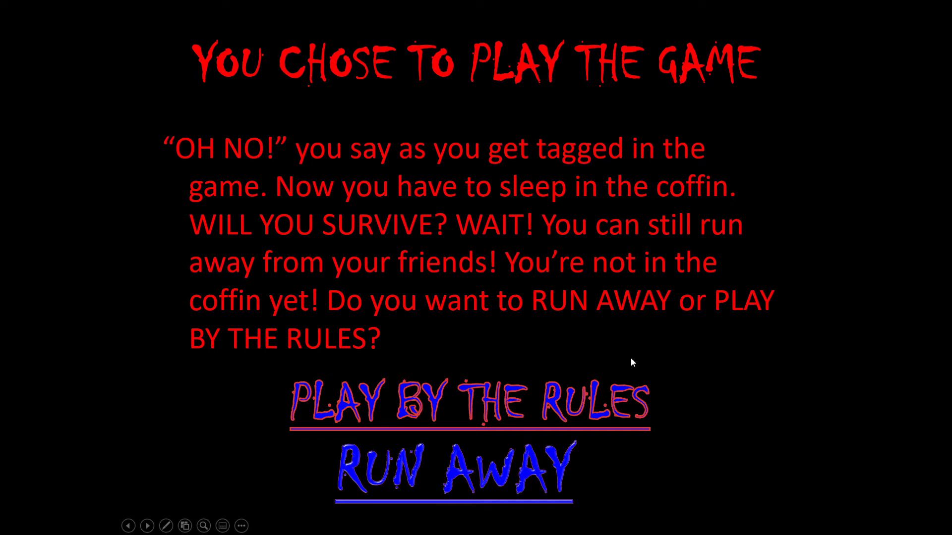
pyautogui.click(396, 476)
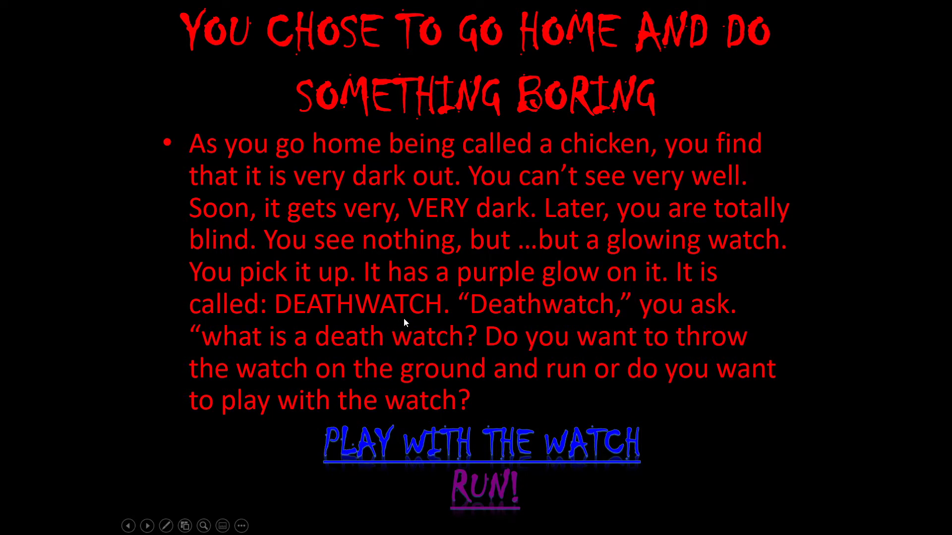
pyautogui.click(424, 434)
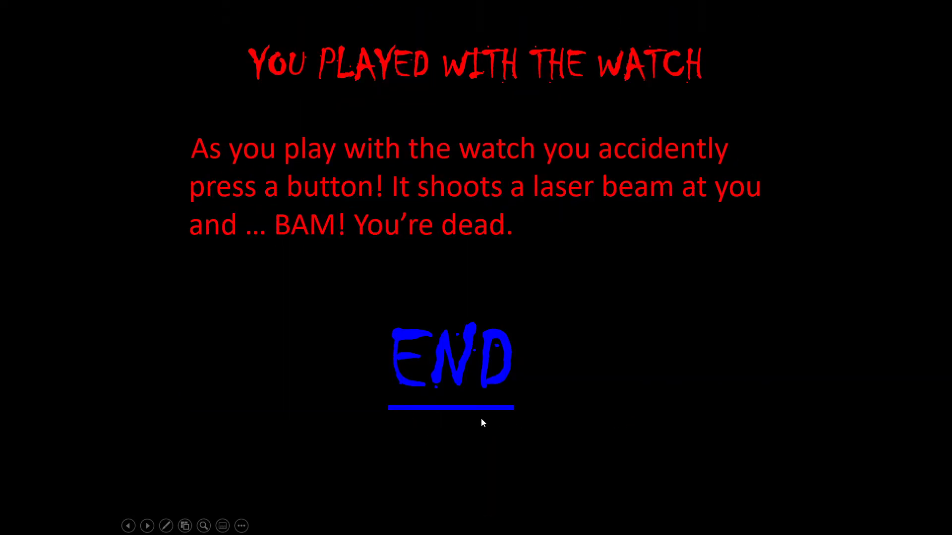
pyautogui.rightClick(650, 386)
pyautogui.click(653, 376)
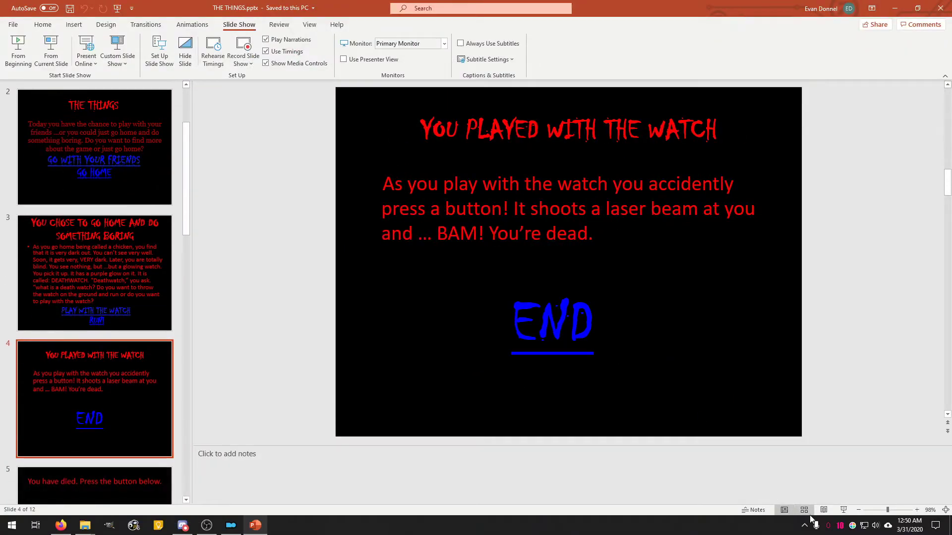
# Step: Restart the show from the first slide, Welcome to Clearout City
pyautogui.click(843, 510)
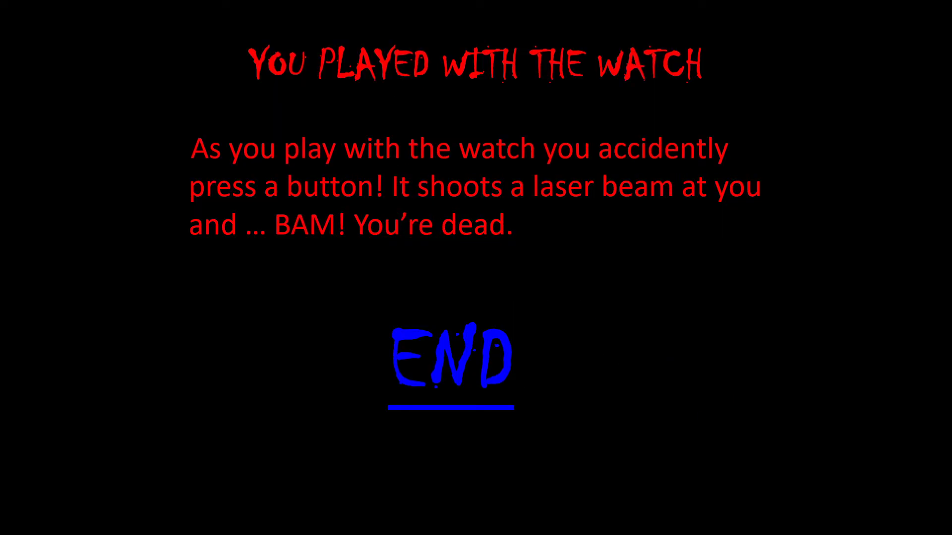
pyautogui.rightClick(733, 439)
pyautogui.click(767, 432)
pyautogui.scroll(3, 121, 170)
pyautogui.click(122, 149)
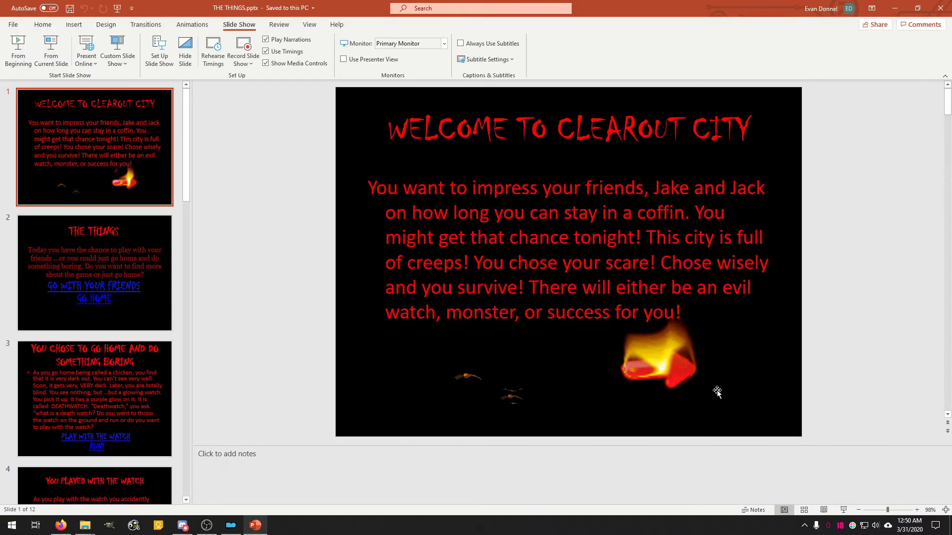
pyautogui.click(843, 510)
# Step: Go with friends, play the game by the rules, through the hospital ending to Try Again
pyautogui.click(652, 432)
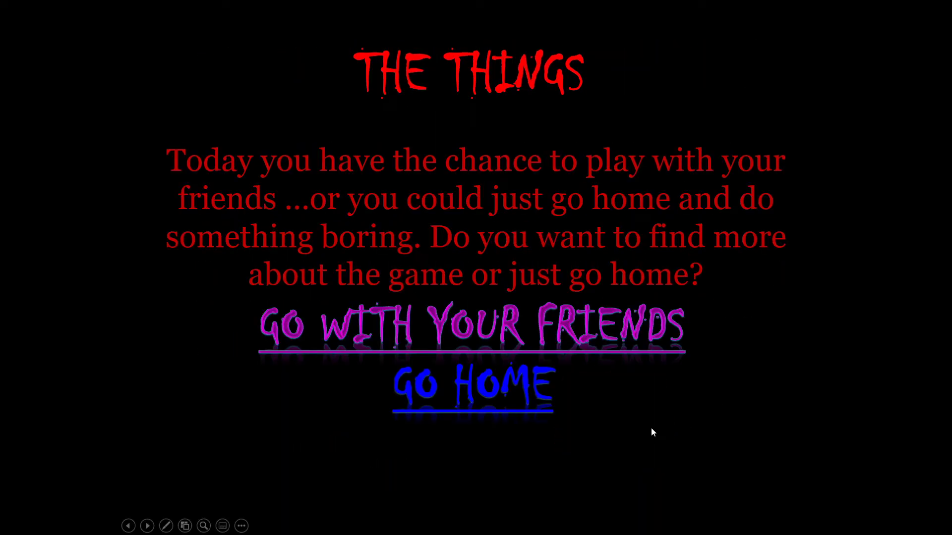
pyautogui.click(527, 346)
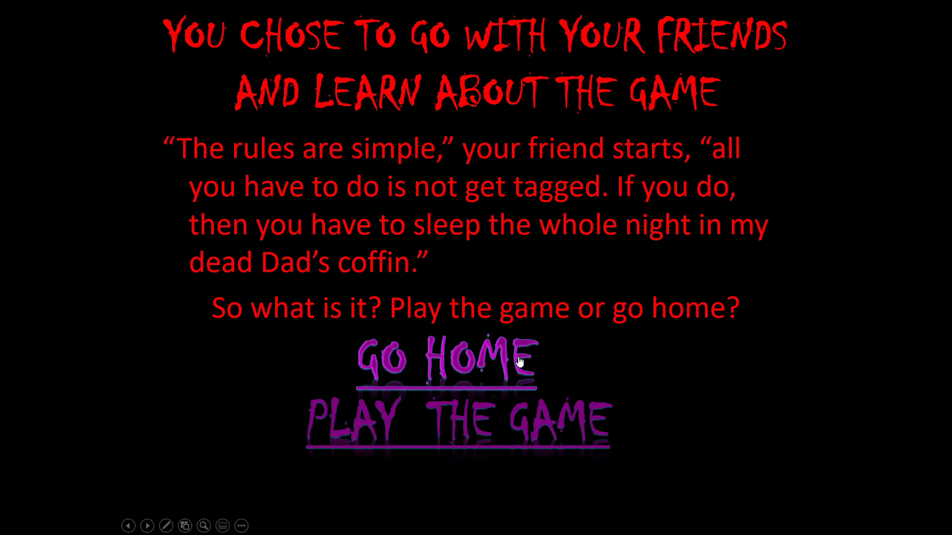
pyautogui.click(506, 419)
pyautogui.click(534, 399)
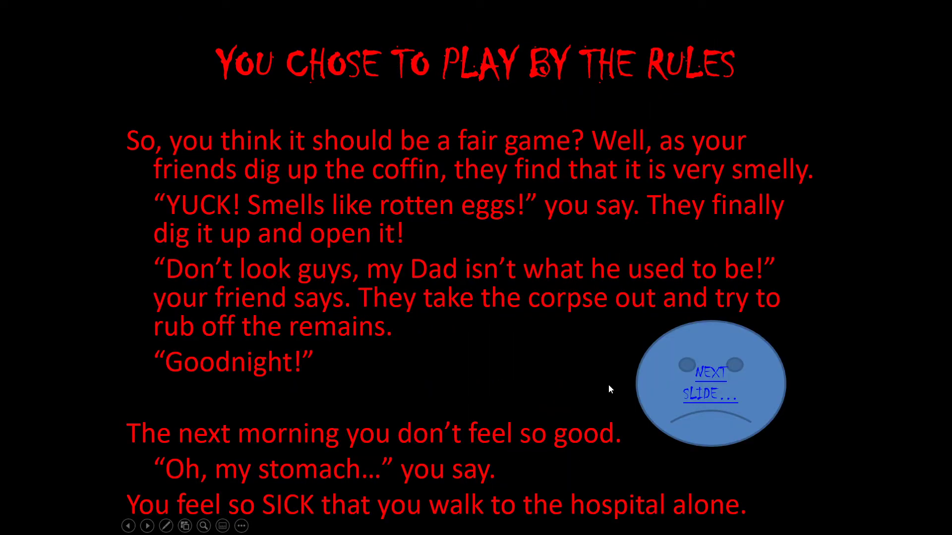
pyautogui.click(708, 391)
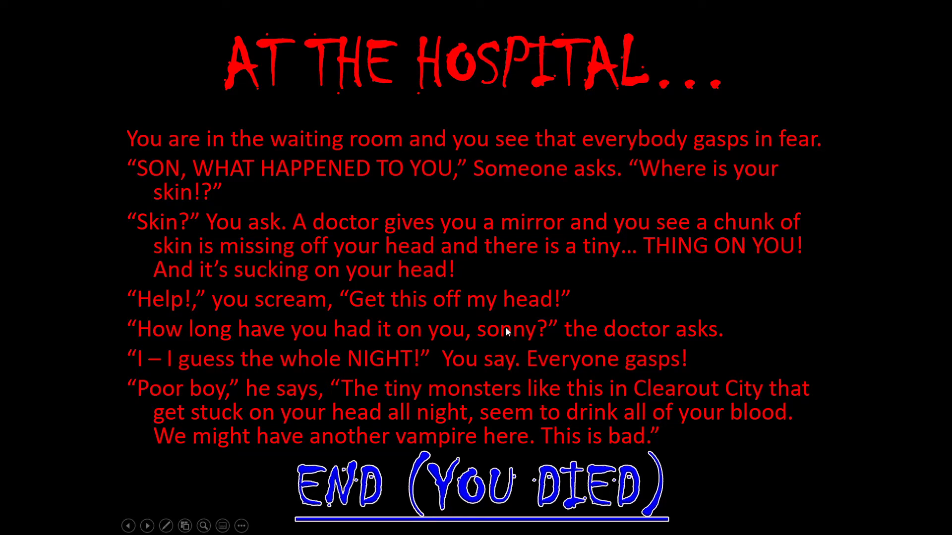
pyautogui.click(505, 328)
pyautogui.click(505, 328)
pyautogui.click(506, 328)
pyautogui.click(506, 329)
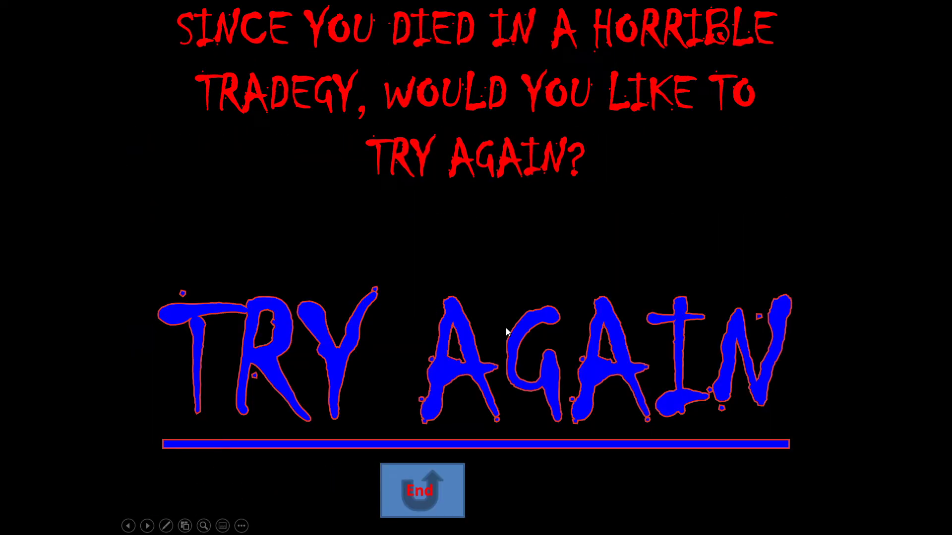
pyautogui.click(505, 328)
pyautogui.click(506, 328)
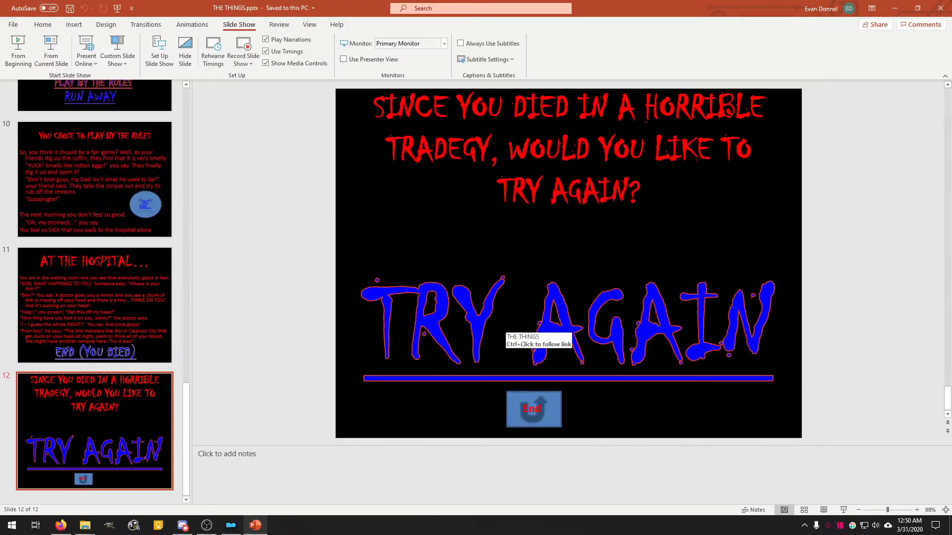
# Step: Review slides 8 through 12 in the editor's thumbnail pane
pyautogui.scroll(5, 103, 301)
pyautogui.click(71, 375)
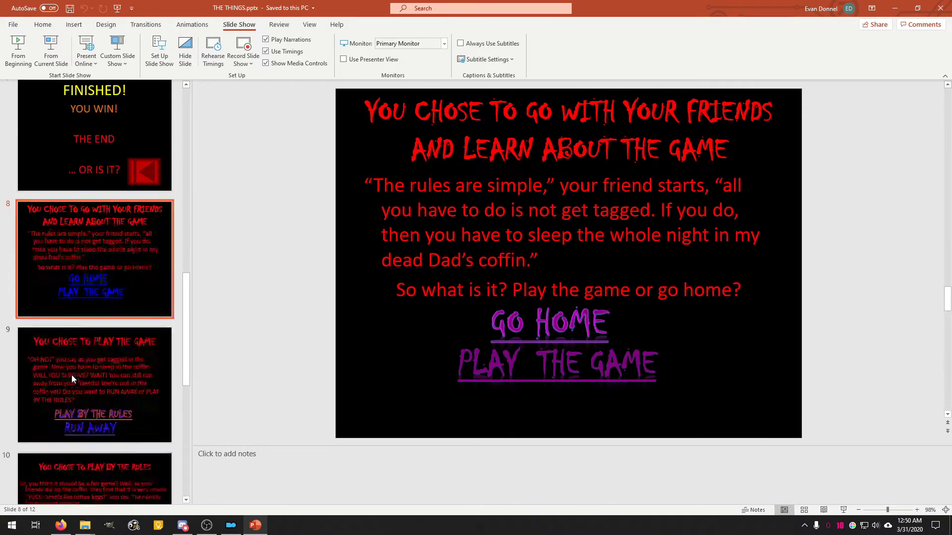
pyautogui.press('Down')
pyautogui.press('Down')
pyautogui.press('Down')
pyautogui.click(67, 408)
pyautogui.press('Up')
pyautogui.press('Down')
pyautogui.scroll(5, 78, 419)
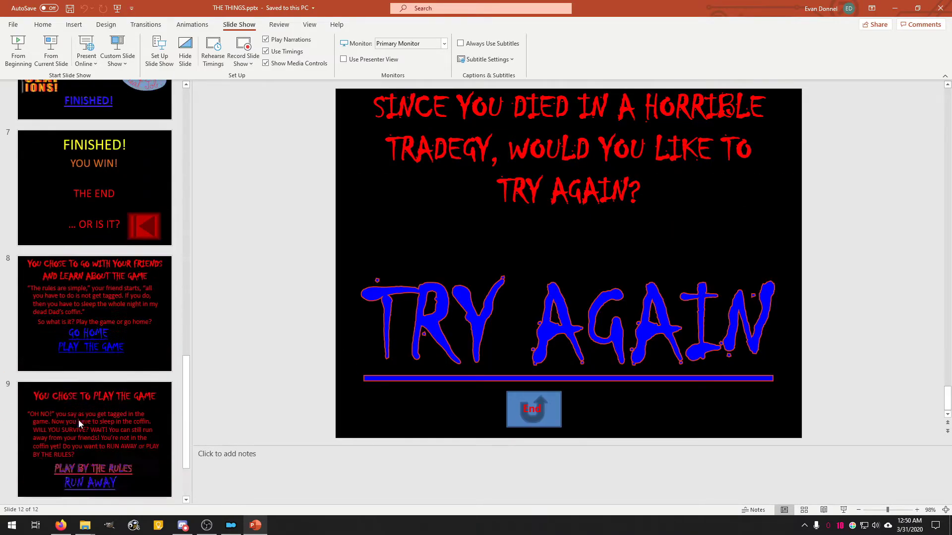
pyautogui.click(78, 347)
pyautogui.click(132, 424)
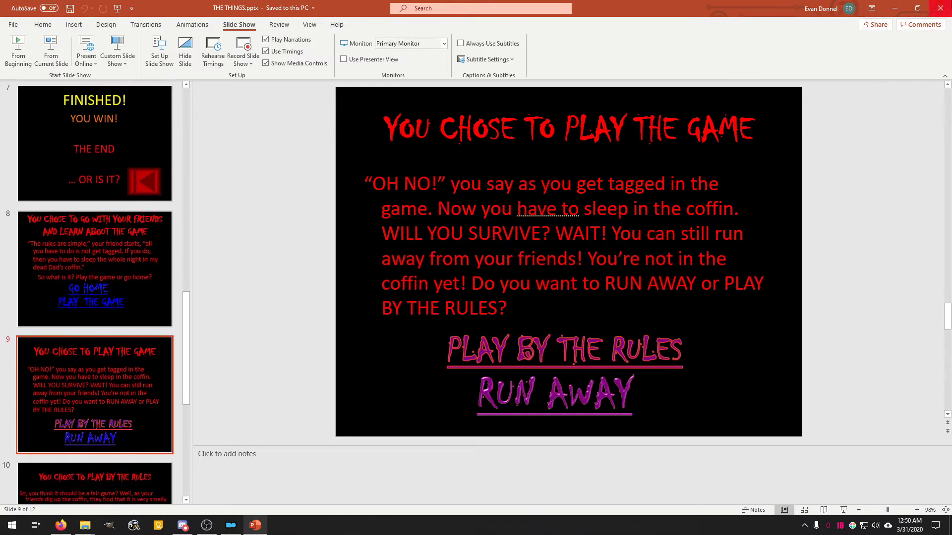
# Step: Close THE THINGS and open The Worst Feeling Ever.pptx from File Explorer
pyautogui.click(940, 7)
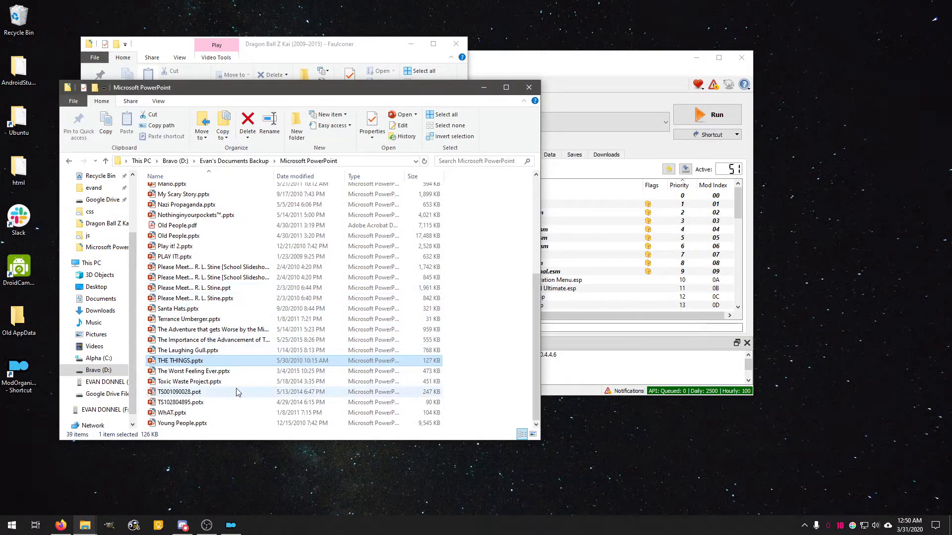
pyautogui.click(260, 372)
pyautogui.doubleClick(259, 373)
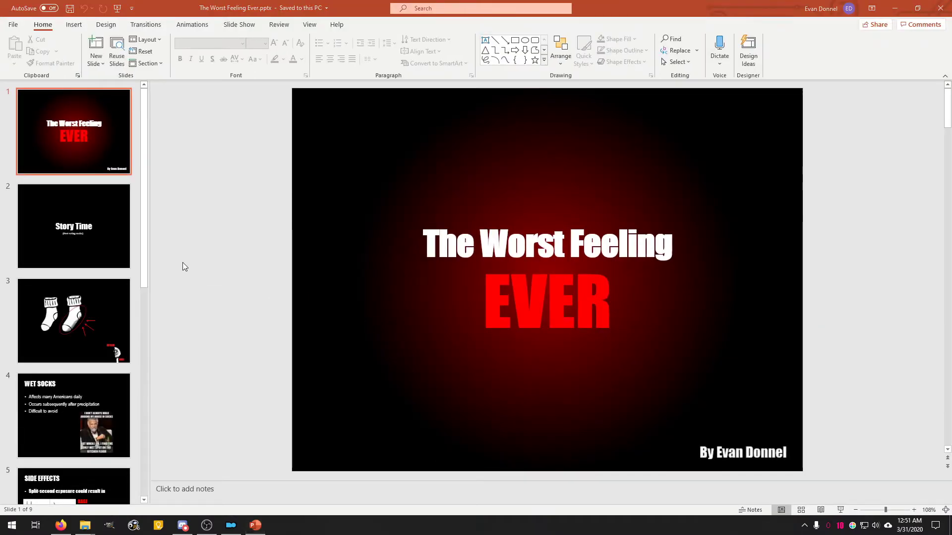
# Step: Start The Worst Feeling Ever slide show with F5 and advance to the Story Time slide
pyautogui.press('F5')
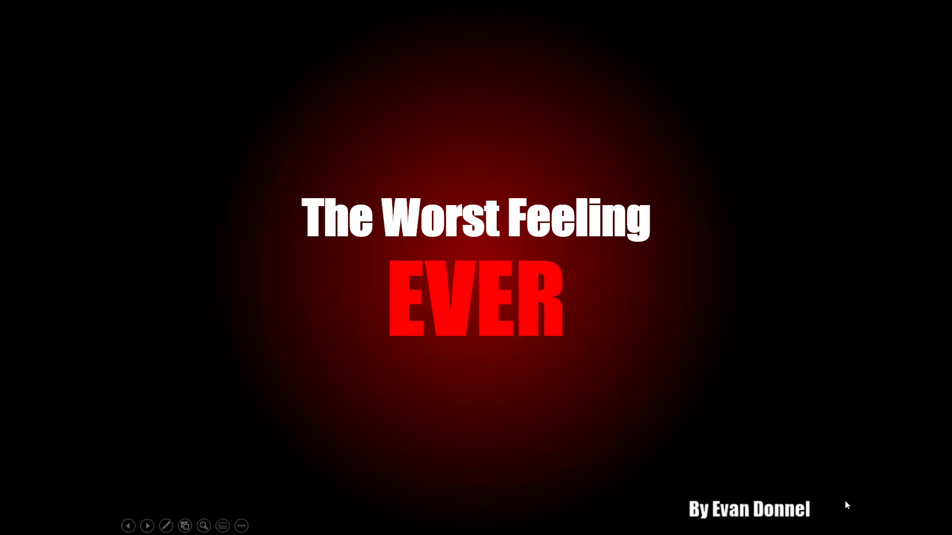
pyautogui.click(843, 454)
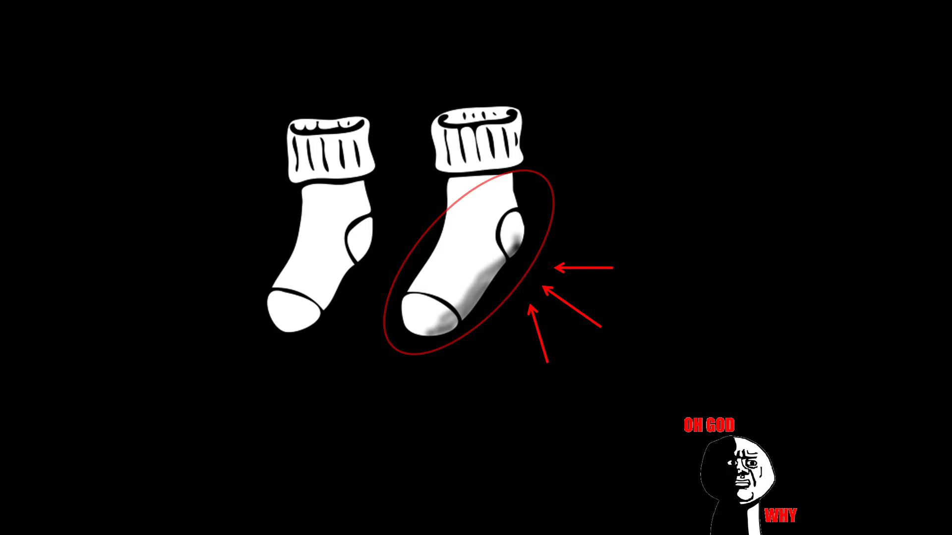
# Step: Advance the show through the WET SOCKS slide to SIDE EFFECTS
pyautogui.press('Right')
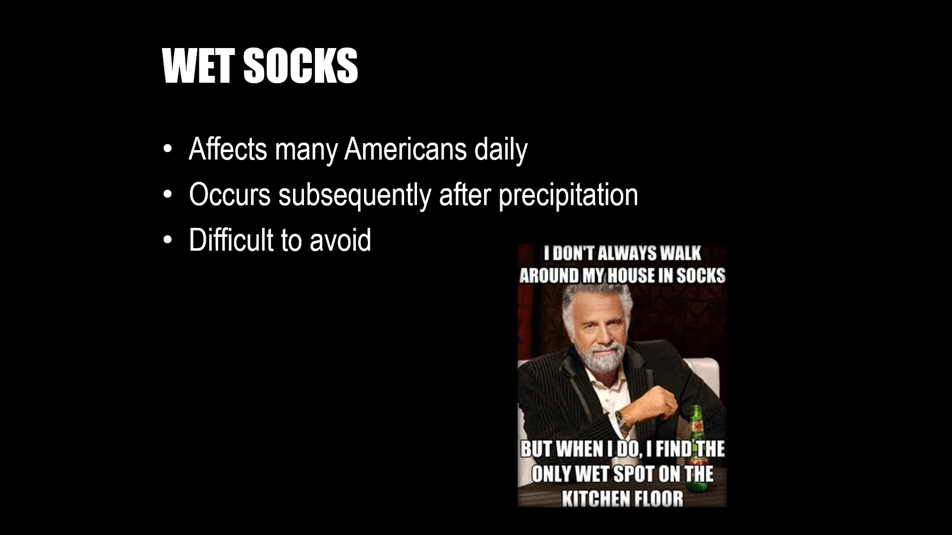
pyautogui.press('Right')
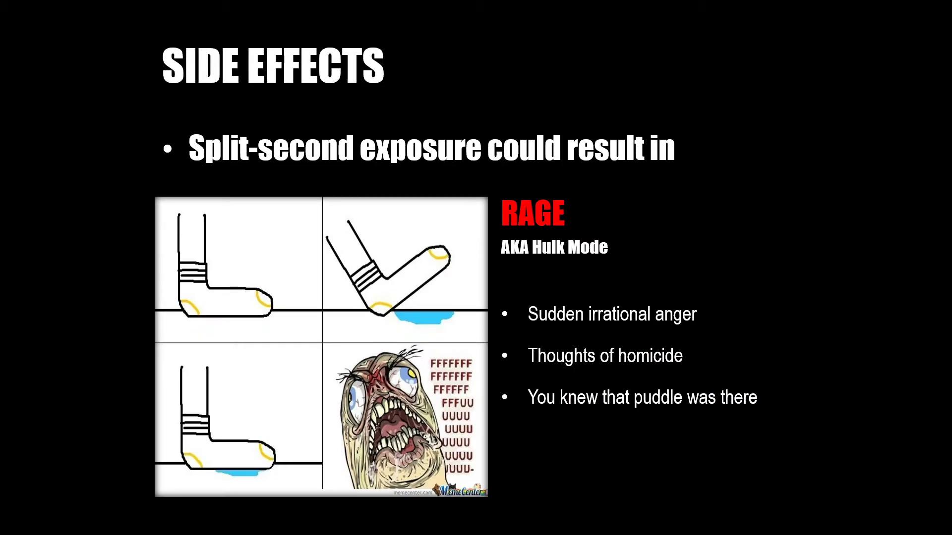
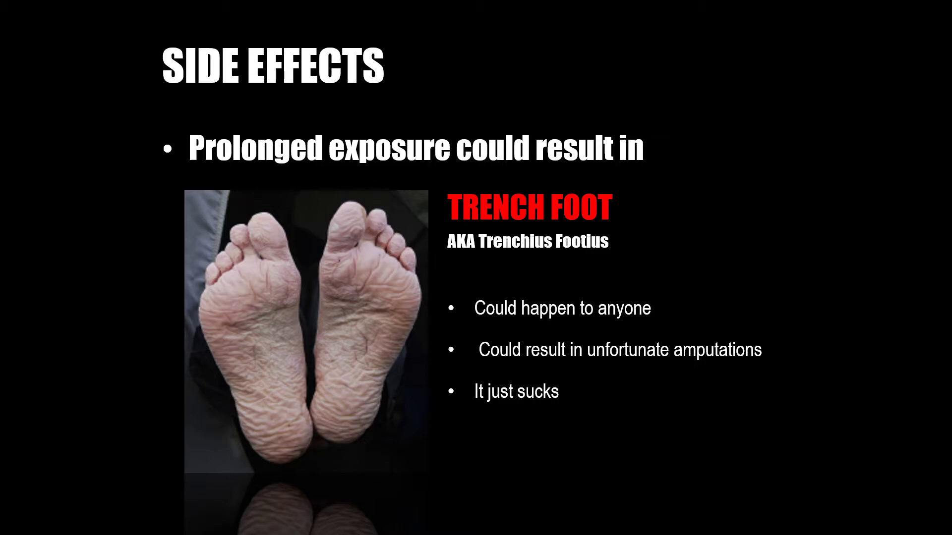
# Step: Advance to SOLUTIONS and reveal its hairdryer, socks, scooter and levitate bullets
pyautogui.press('Right')
pyautogui.press('Right')
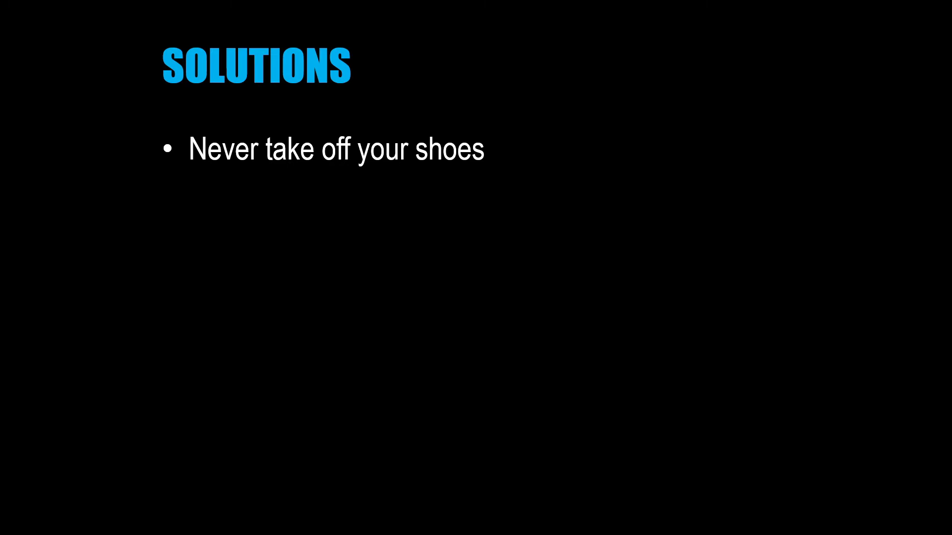
pyautogui.press('Right')
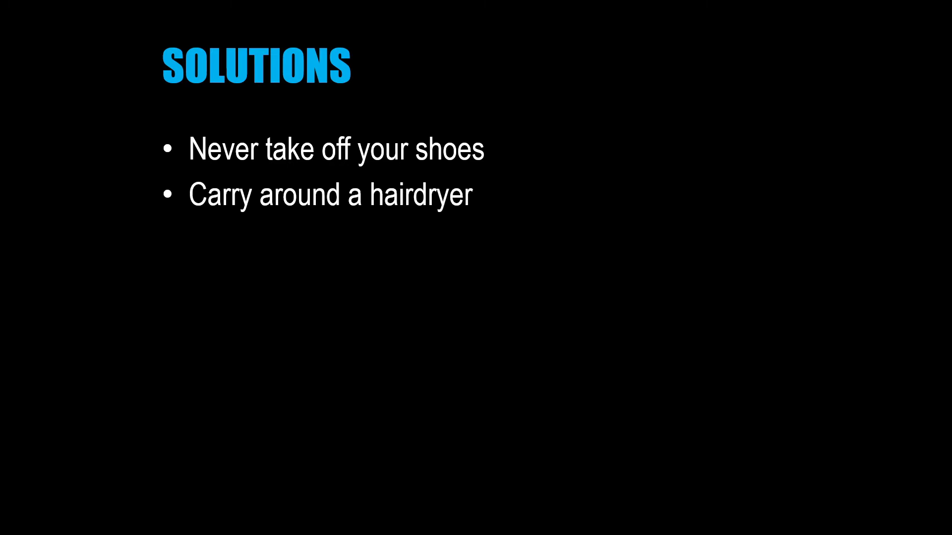
pyautogui.press('Right')
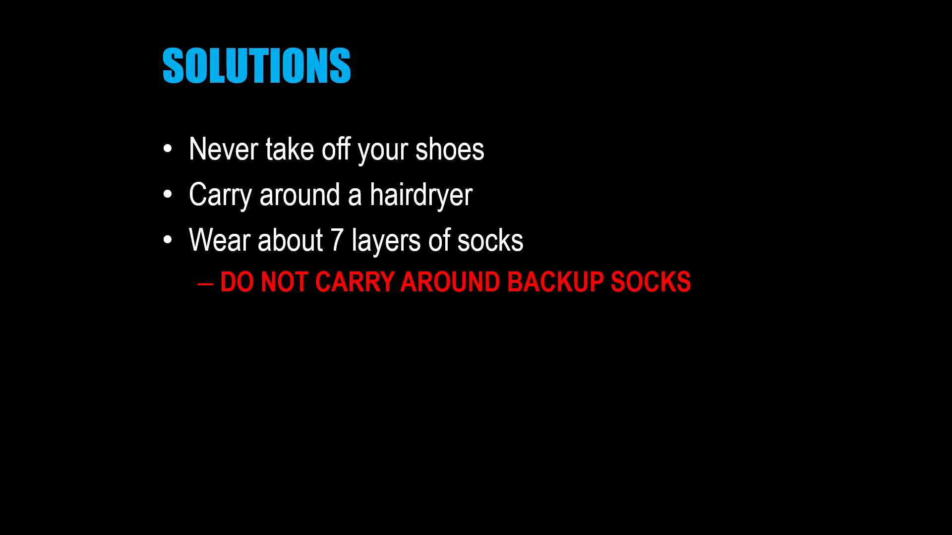
pyautogui.press('Right')
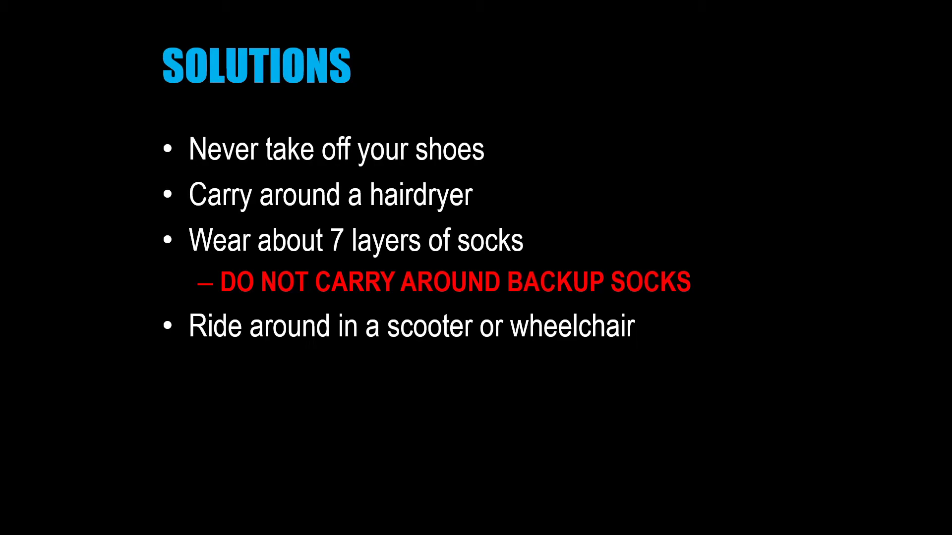
pyautogui.press('Right')
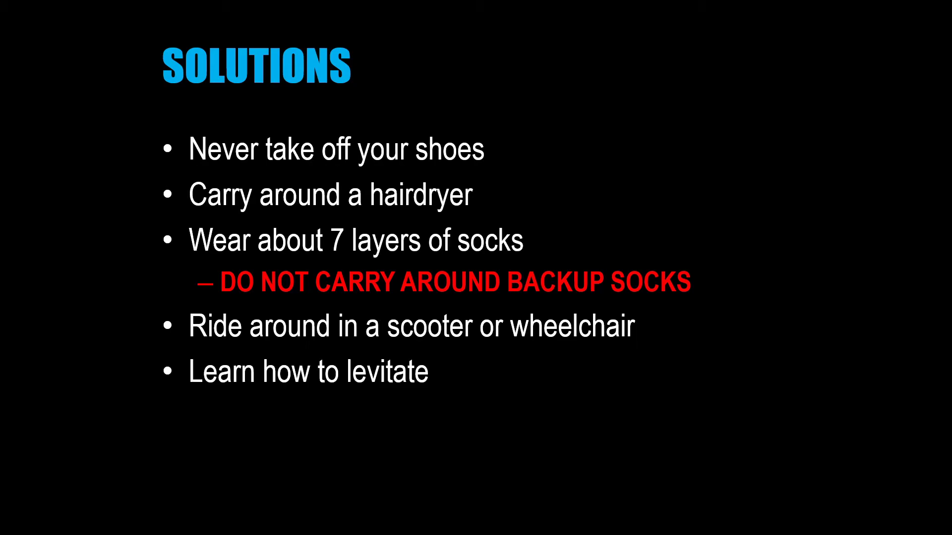
# Step: Advance through the CONCLUSION and END slides, then exit the slideshow
pyautogui.press('Right')
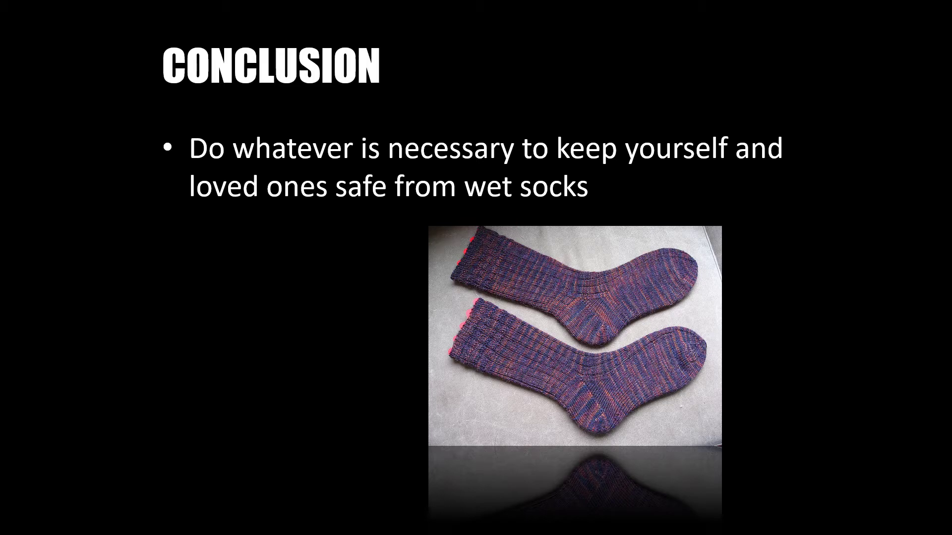
pyautogui.press('Right')
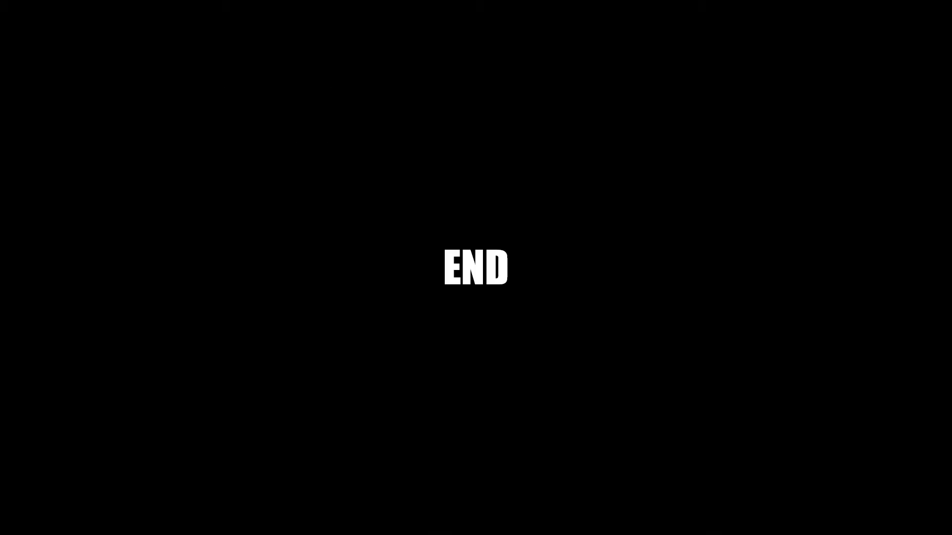
pyautogui.press('Right')
pyautogui.press('Right')
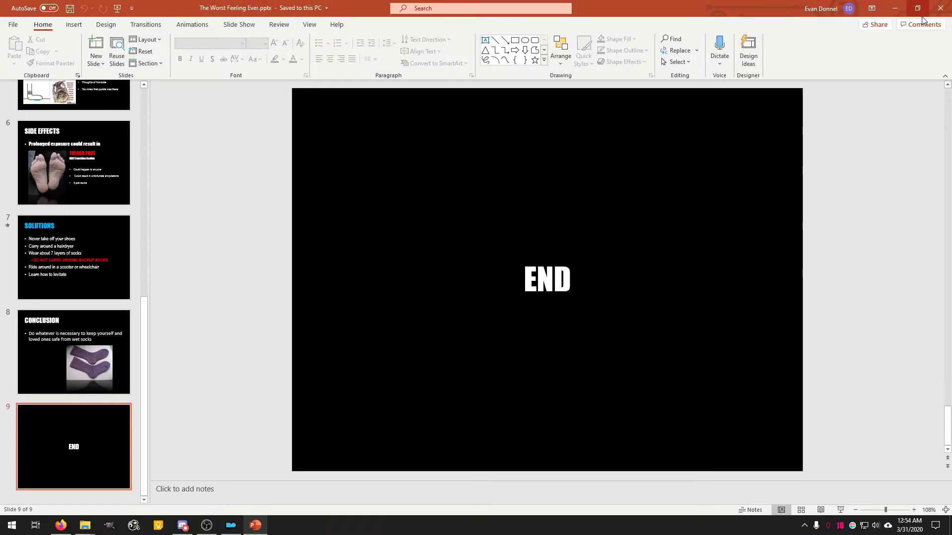
pyautogui.click(939, 7)
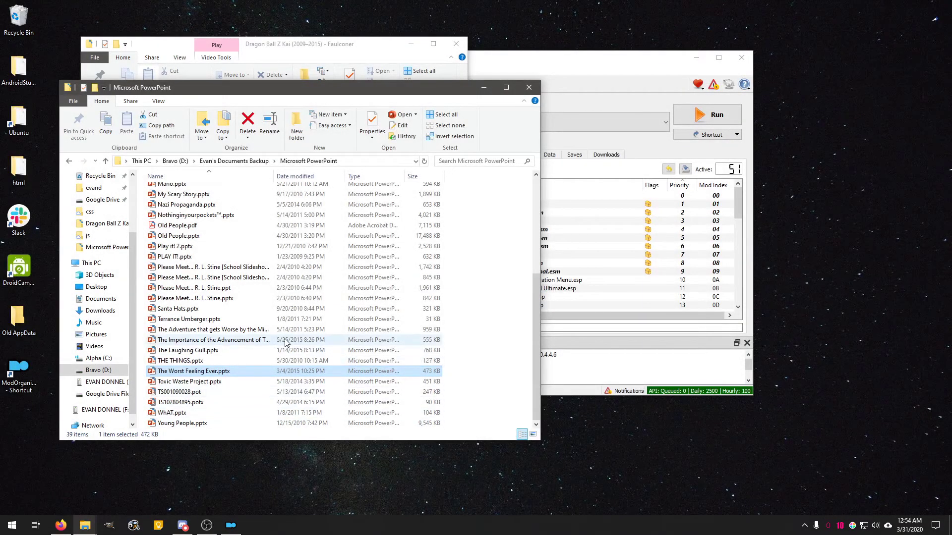
pyautogui.doubleClick(195, 319)
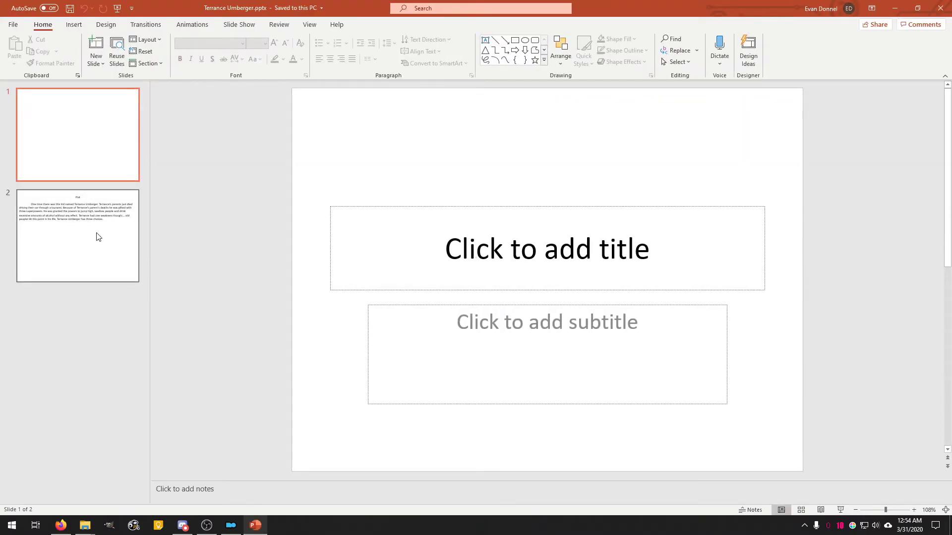
pyautogui.click(96, 234)
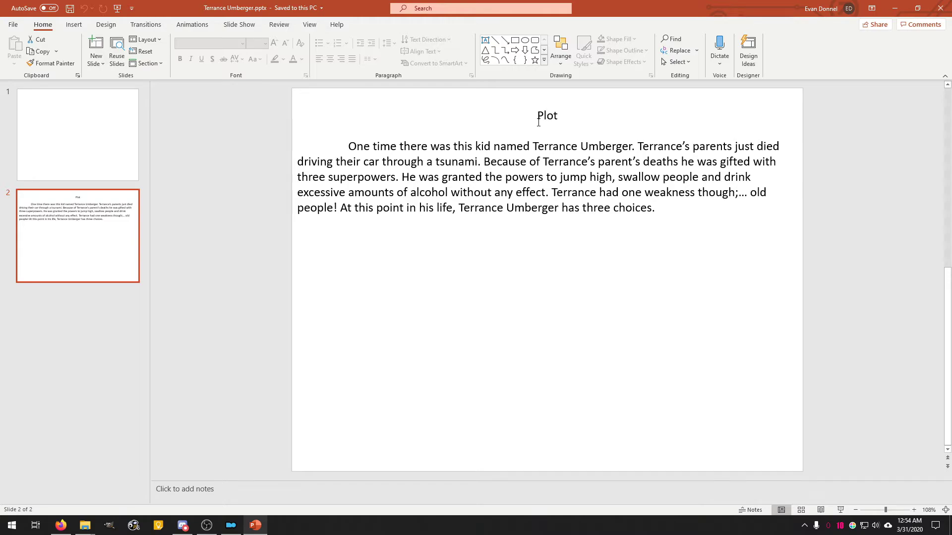
pyautogui.click(632, 212)
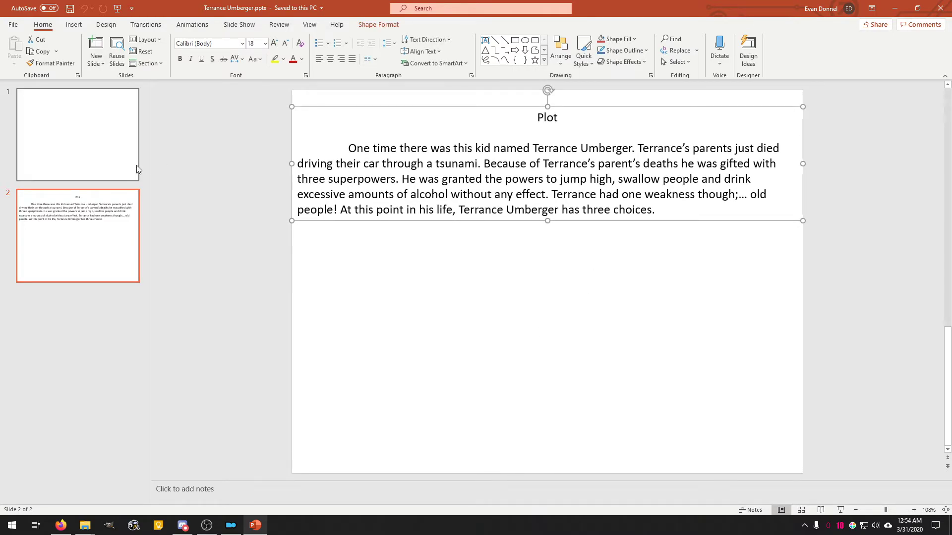
pyautogui.click(940, 8)
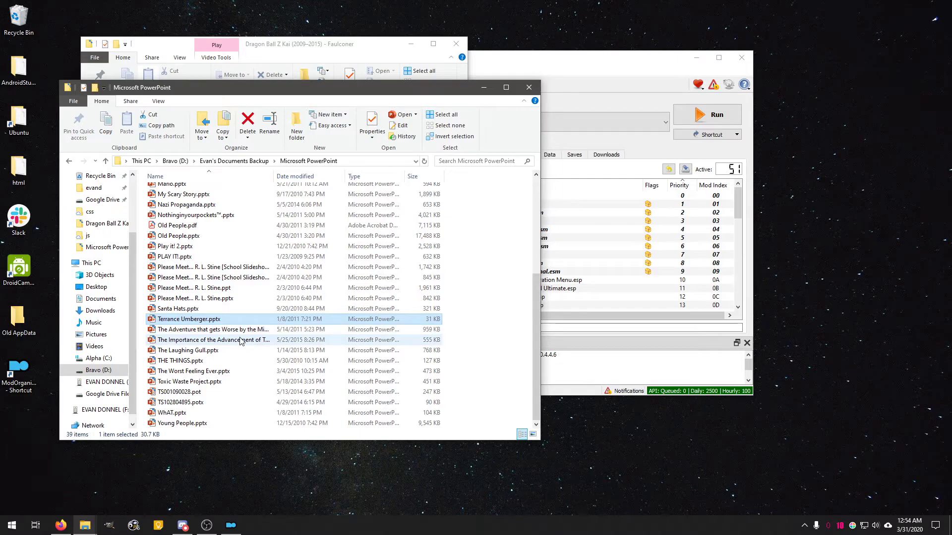
pyautogui.click(185, 310)
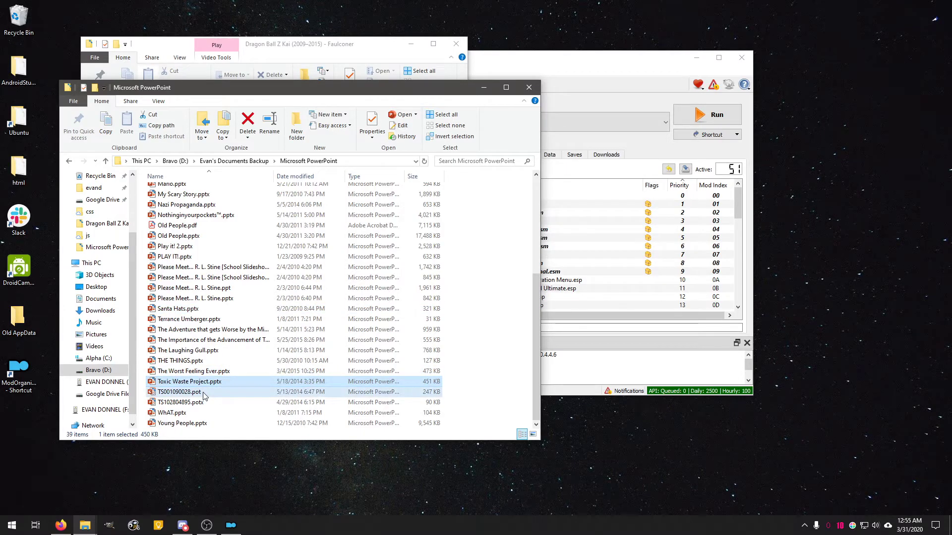
# Step: Open WhAT.pptx and start its slideshow from slide 1
pyautogui.click(173, 413)
pyautogui.doubleClick(210, 411)
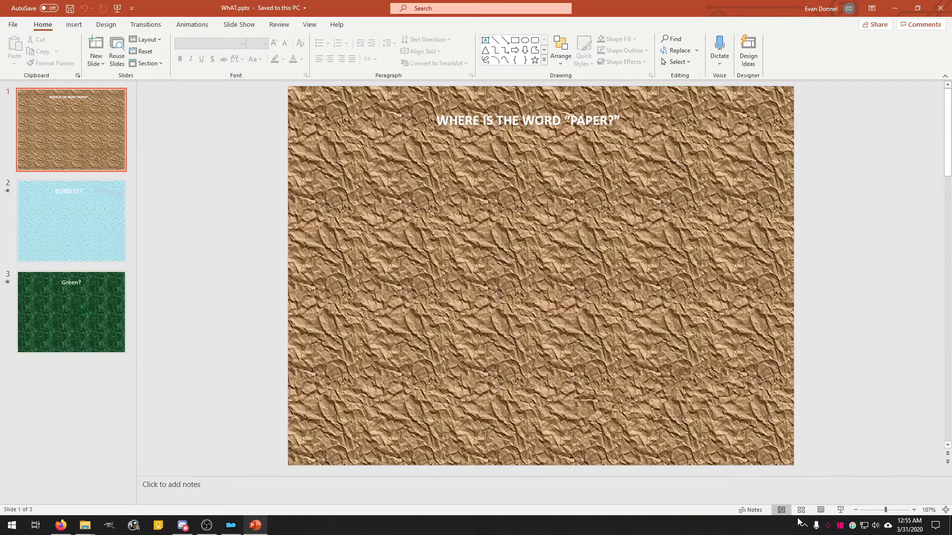
pyautogui.click(837, 511)
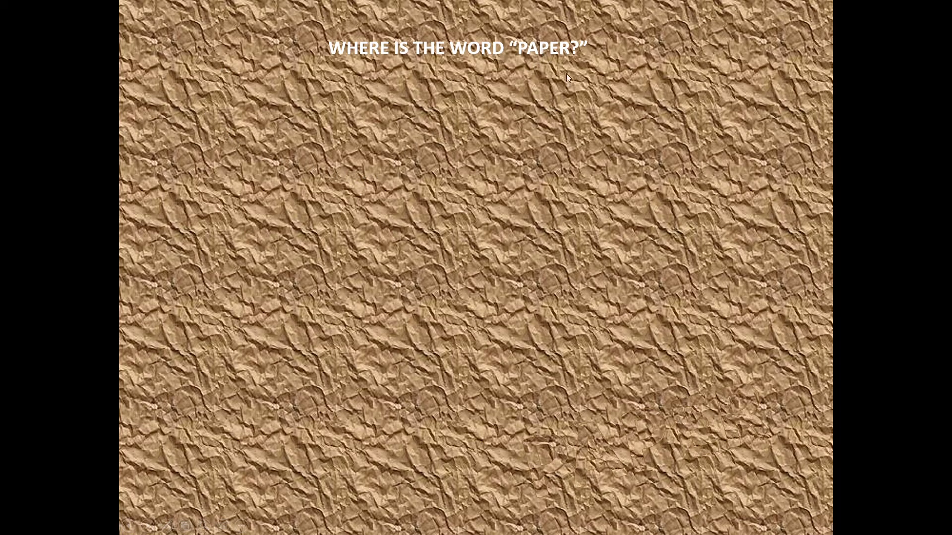
# Step: Click the red squares on the paper slide until the hidden PAPER word appears
pyautogui.click(576, 105)
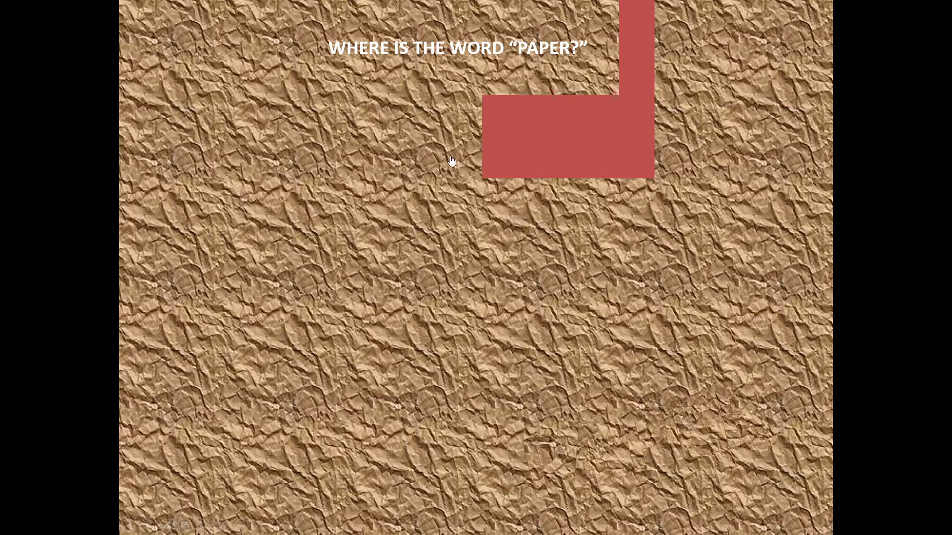
pyautogui.click(718, 113)
pyautogui.click(402, 162)
pyautogui.click(248, 155)
pyautogui.click(215, 235)
pyautogui.click(403, 263)
pyautogui.click(292, 413)
pyautogui.click(374, 404)
pyautogui.click(590, 326)
pyautogui.click(692, 308)
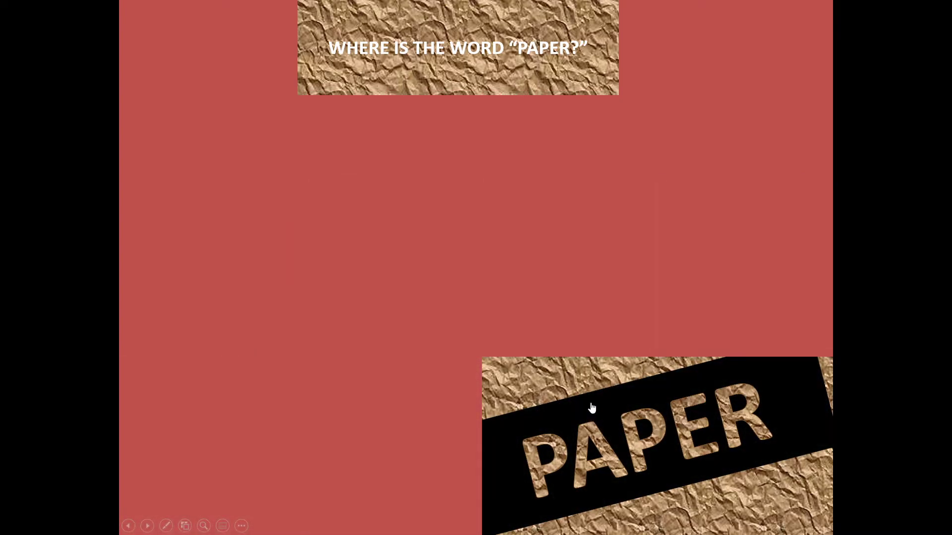
# Step: Reveal the BUBBLES banner and the Green box, end the show, and close WhAT.pptx
pyautogui.click(591, 410)
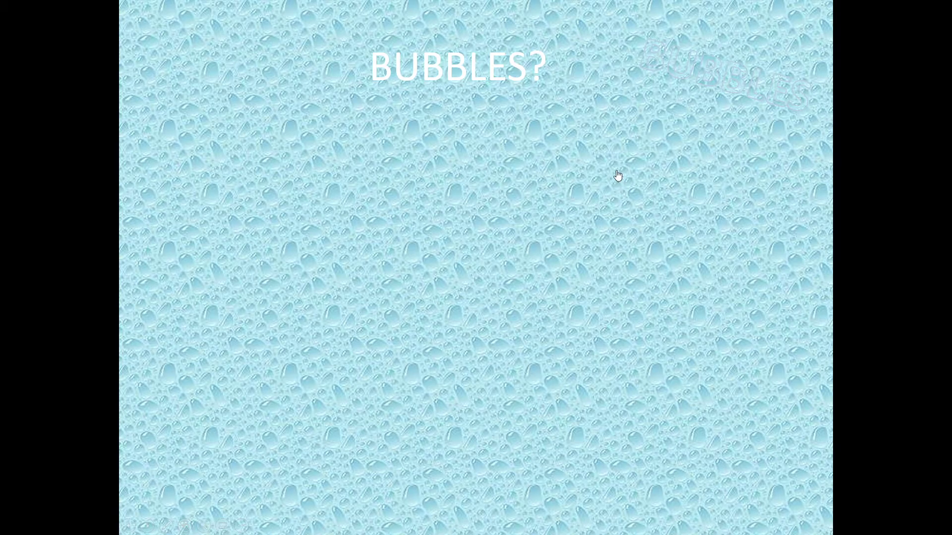
pyautogui.click(705, 74)
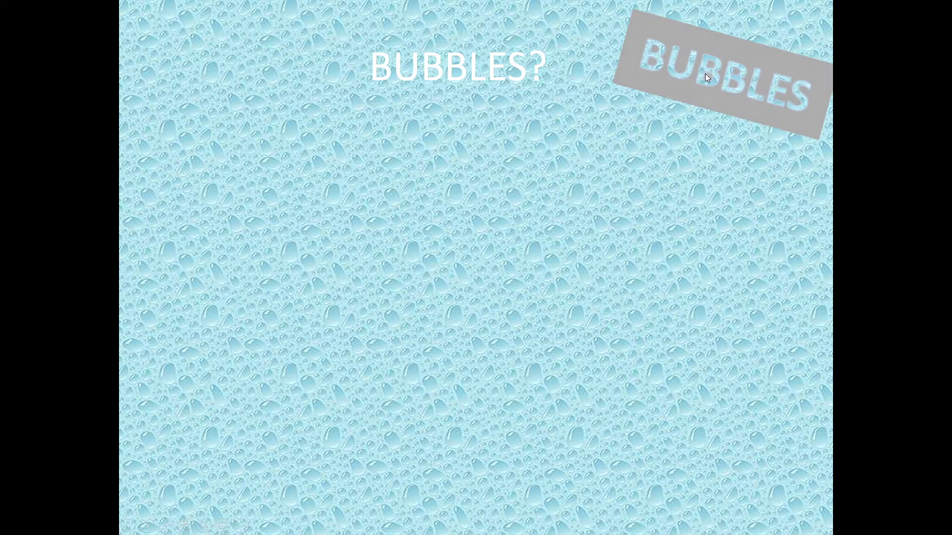
pyautogui.click(709, 145)
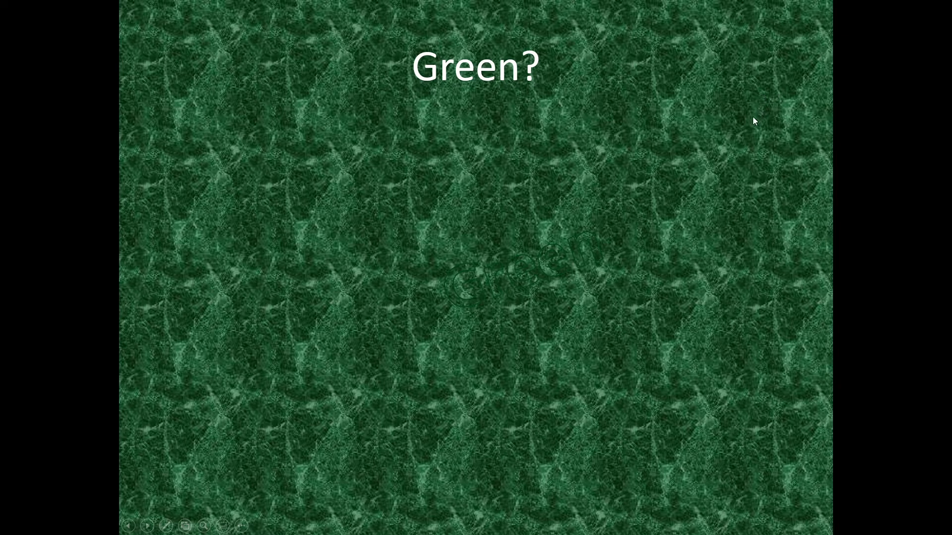
pyautogui.click(561, 265)
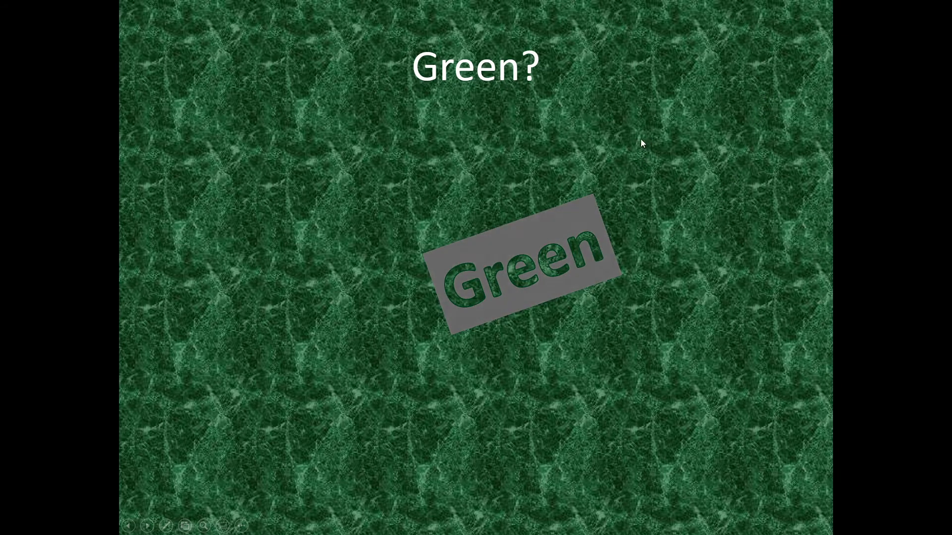
pyautogui.click(625, 143)
pyautogui.click(625, 143)
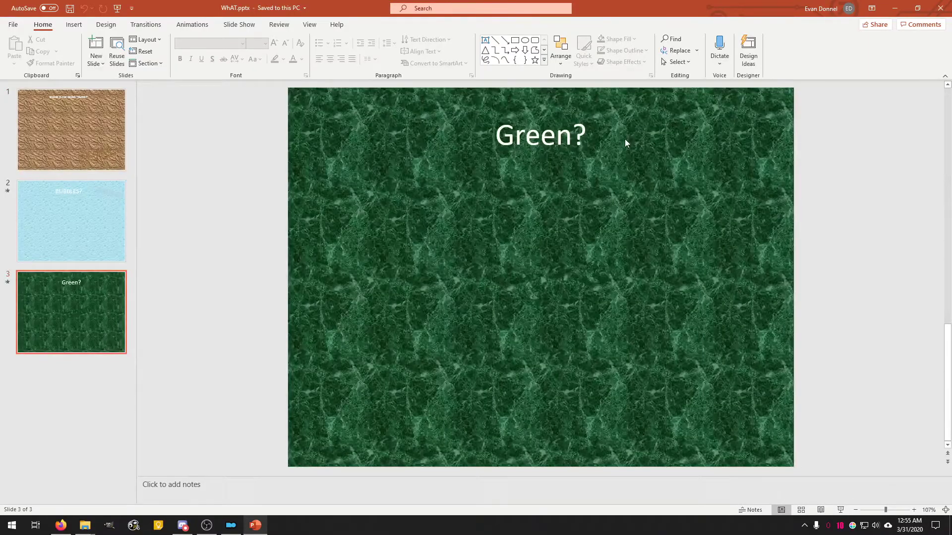
pyautogui.click(940, 8)
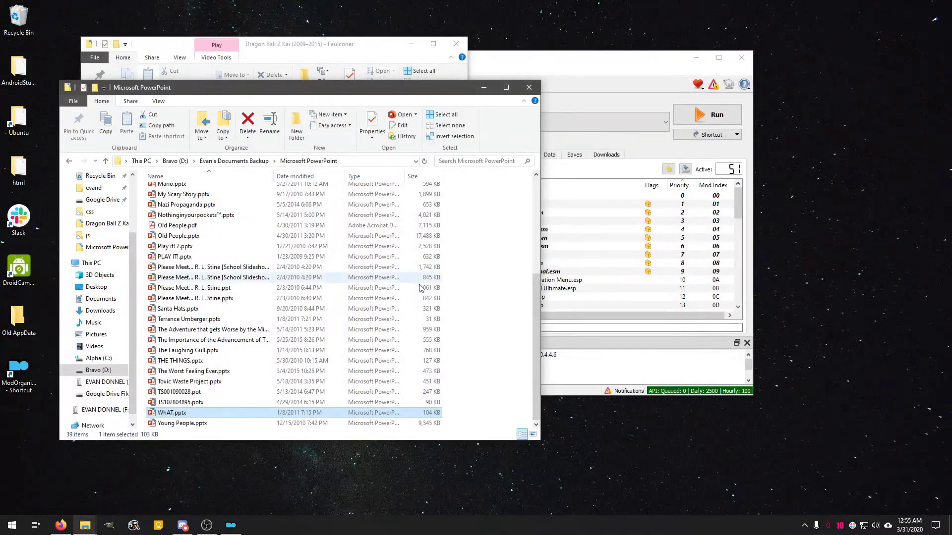
# Step: Open Toxic Waste Project.pptx from the backup folder and go to its Dilution slide
pyautogui.click(239, 385)
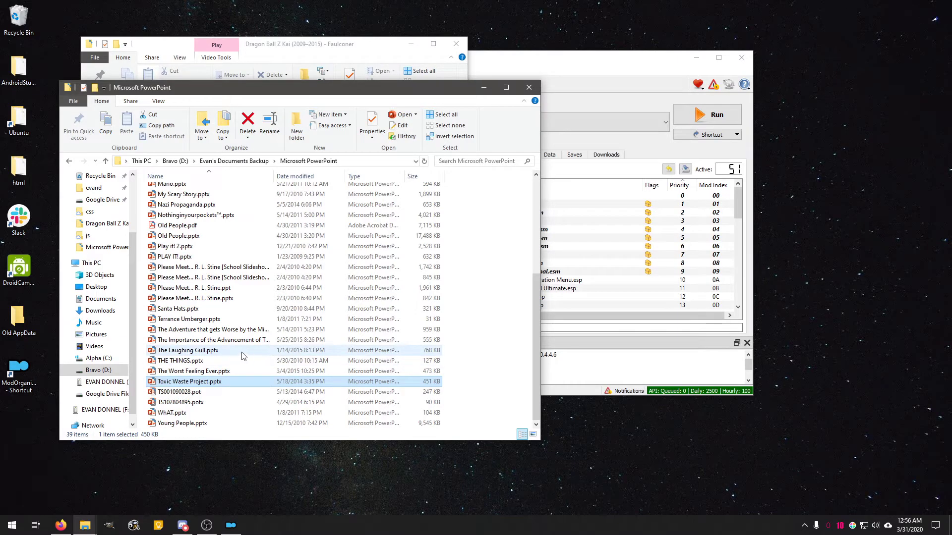
pyautogui.doubleClick(214, 381)
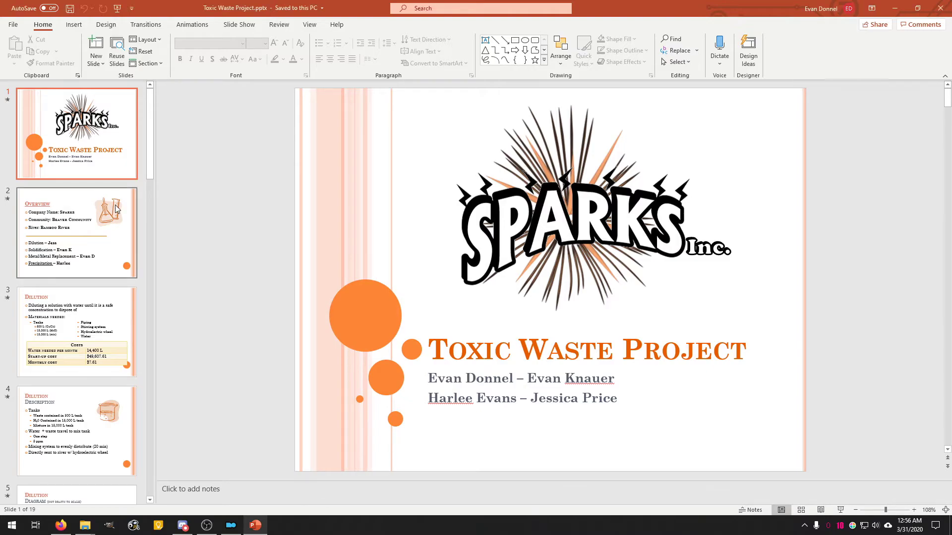
pyautogui.click(105, 316)
# Step: Step through the slides with arrow keys, flipping between the Metal/Metal slides 11 and 12
pyautogui.press('Down')
pyautogui.press('Down')
pyautogui.press('Down')
pyautogui.press('Down')
pyautogui.press('Down')
pyautogui.press('Down')
pyautogui.press('Down')
pyautogui.press('Down')
pyautogui.press('Down')
pyautogui.press('Down')
pyautogui.press('Down')
pyautogui.press('Down')
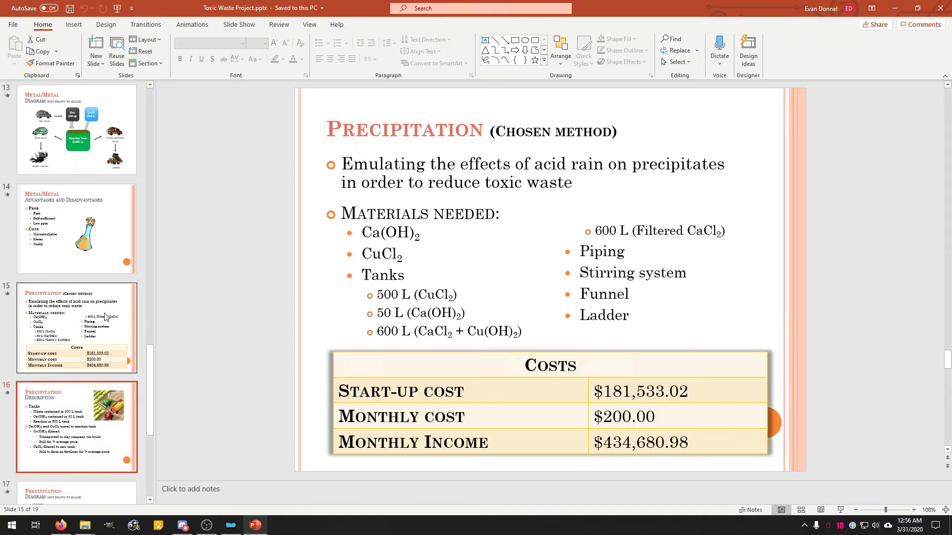
pyautogui.press('Down')
pyautogui.press('Down')
pyautogui.press('Down')
pyautogui.press('Down')
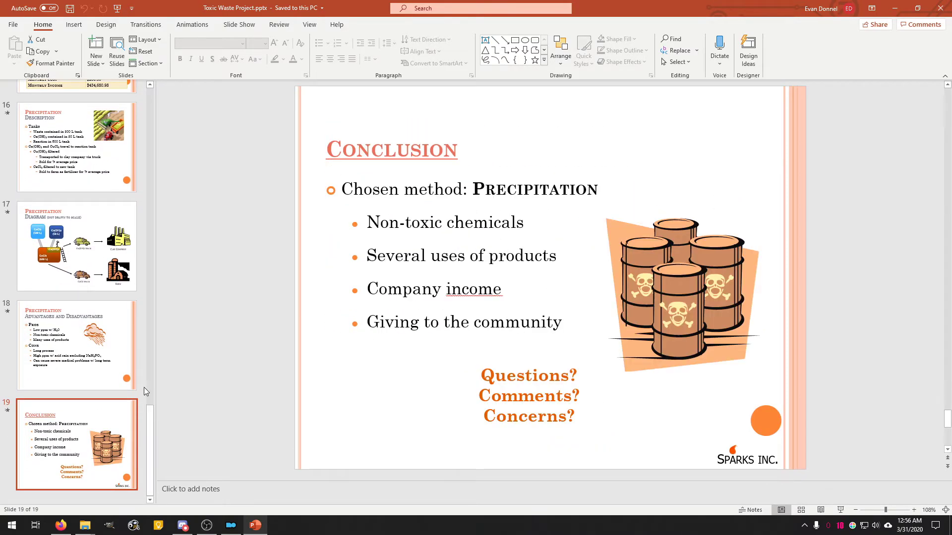
pyautogui.press('Up')
pyautogui.press('Up')
pyautogui.press('Up')
pyautogui.press('Up')
pyautogui.press('Up')
pyautogui.press('Up')
pyautogui.press('Up')
pyautogui.press('Up')
pyautogui.press('Down')
pyautogui.press('Up')
pyautogui.press('Up')
pyautogui.press('Down')
pyautogui.press('Down')
pyautogui.press('Up')
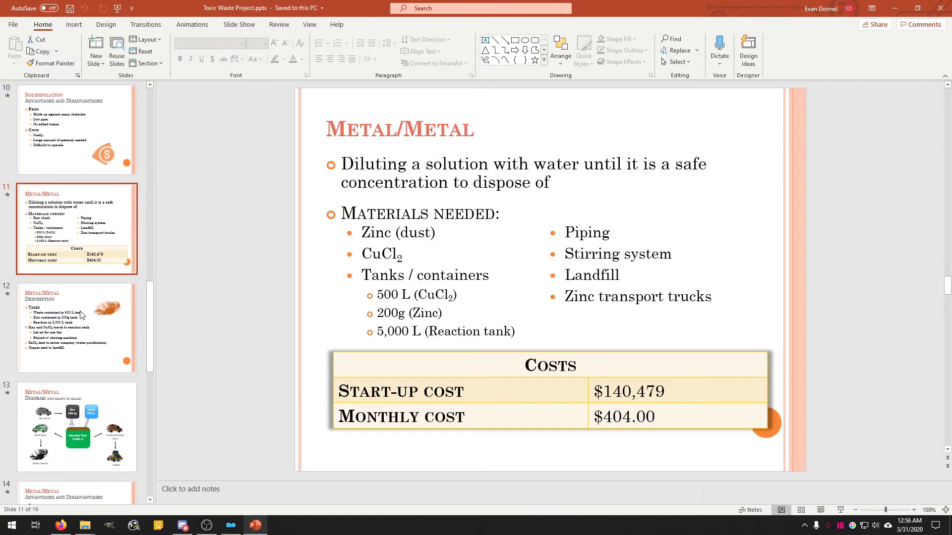
pyautogui.press('Down')
pyautogui.press('Up')
# Step: Compare slides 10 to 12 via thumbnails, ending on the slide 12 Metal/Metal Description
pyautogui.click(102, 305)
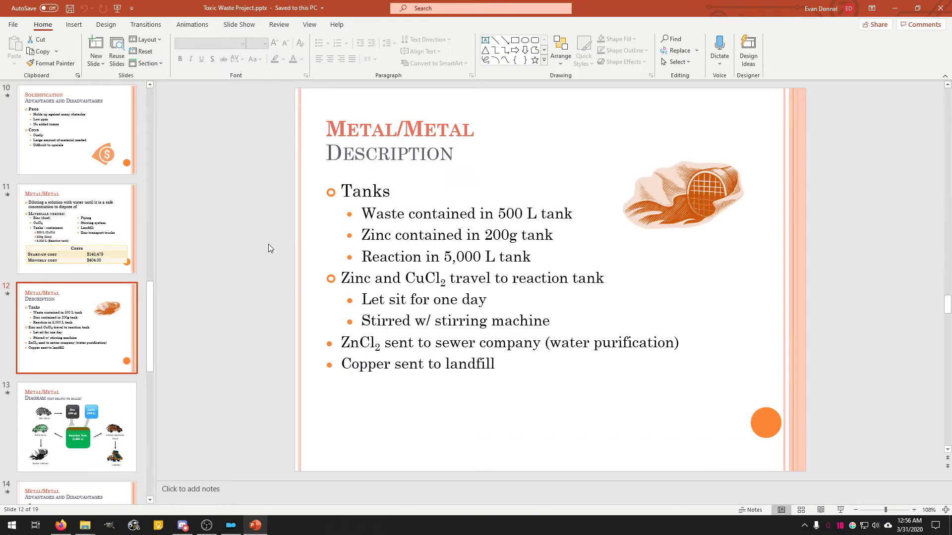
pyautogui.click(331, 264)
pyautogui.click(314, 209)
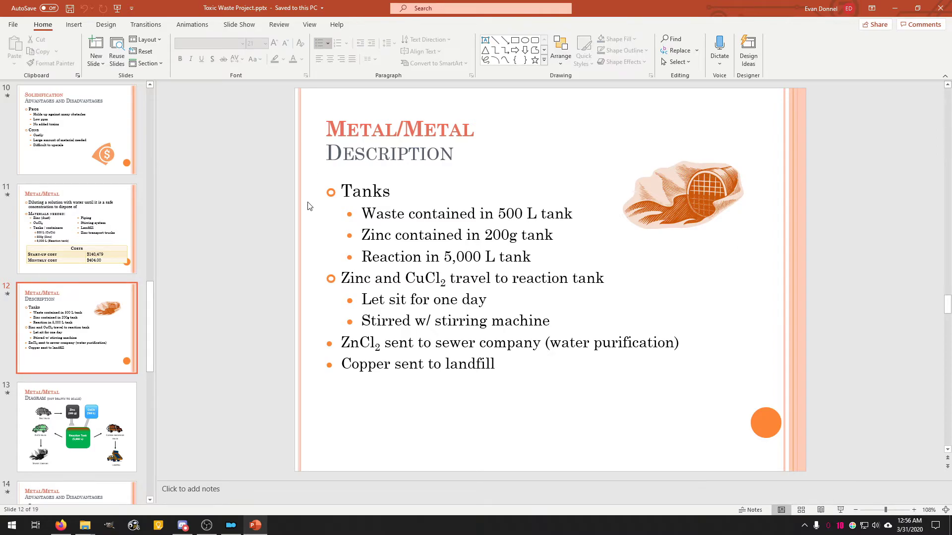
pyautogui.click(71, 221)
pyautogui.click(94, 314)
pyautogui.click(90, 242)
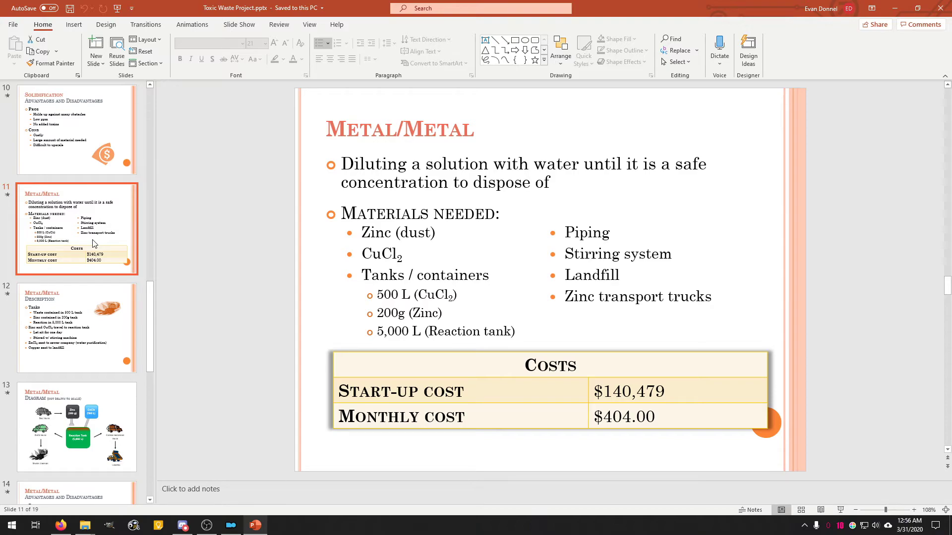
pyautogui.click(78, 153)
pyautogui.click(86, 226)
pyautogui.click(85, 318)
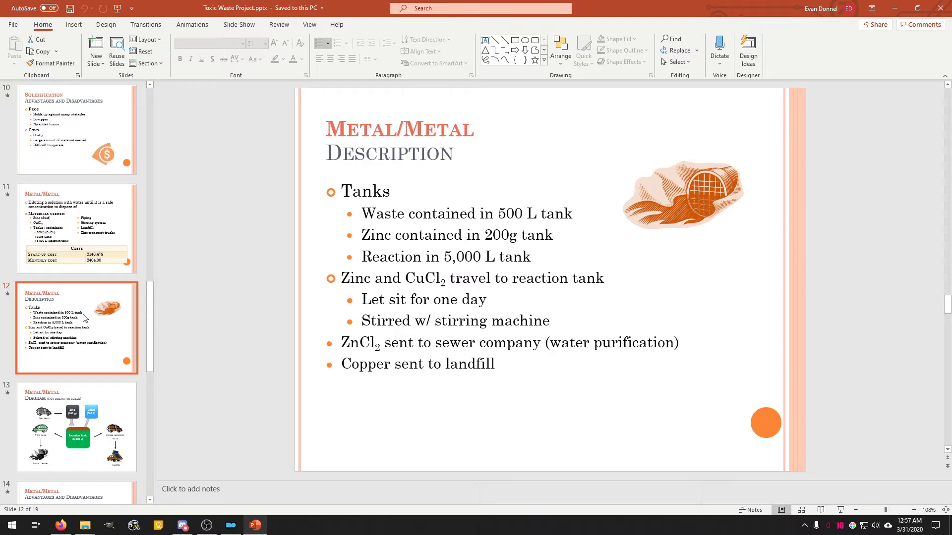
pyautogui.scroll(-4, 83, 317)
# Step: Go to the Conclusion slide and inspect its SPARKS INC. logo and flame graphic
pyautogui.scroll(-3, 84, 317)
pyautogui.scroll(-3, 83, 318)
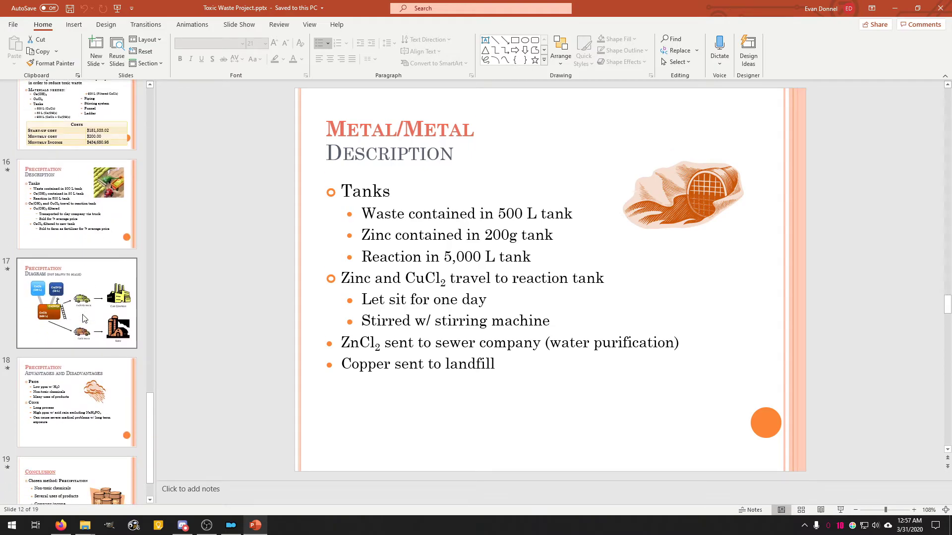
pyautogui.scroll(-2, 83, 318)
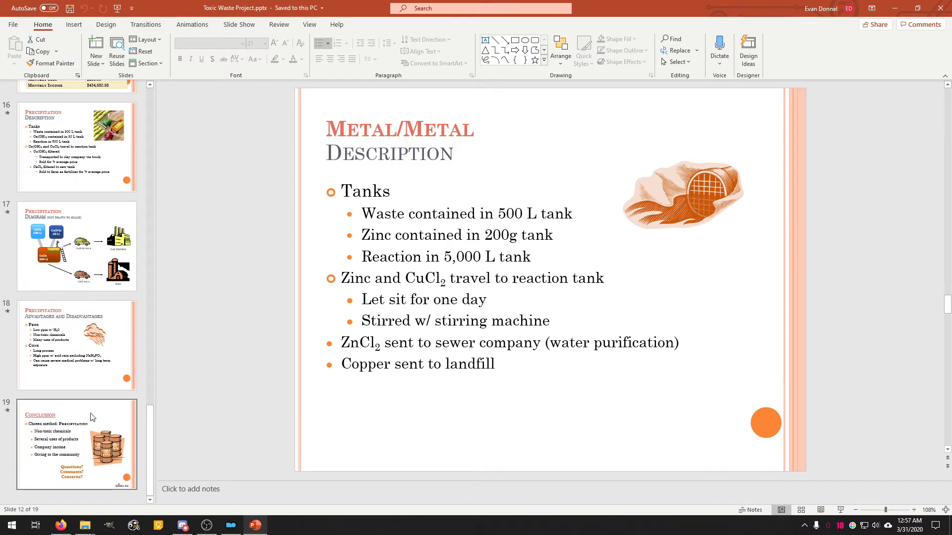
pyautogui.click(90, 417)
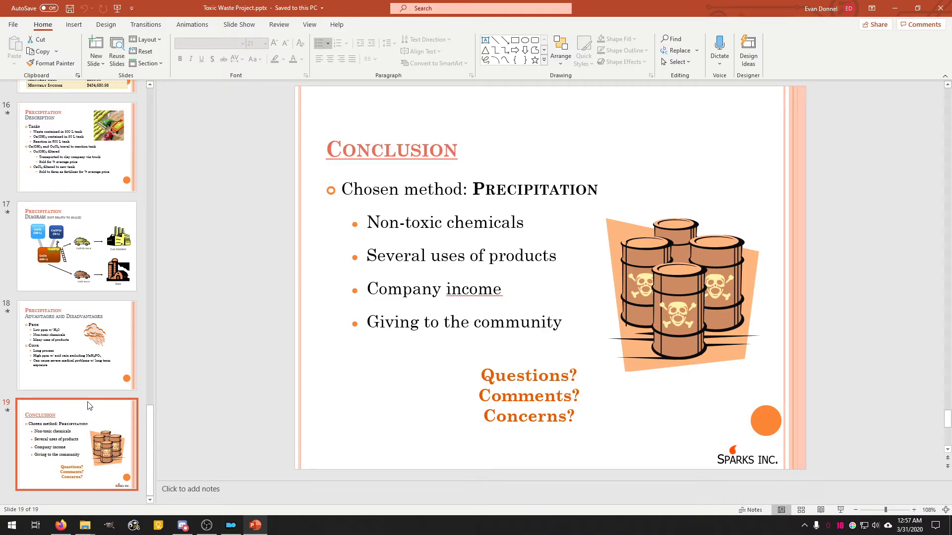
pyautogui.click(89, 404)
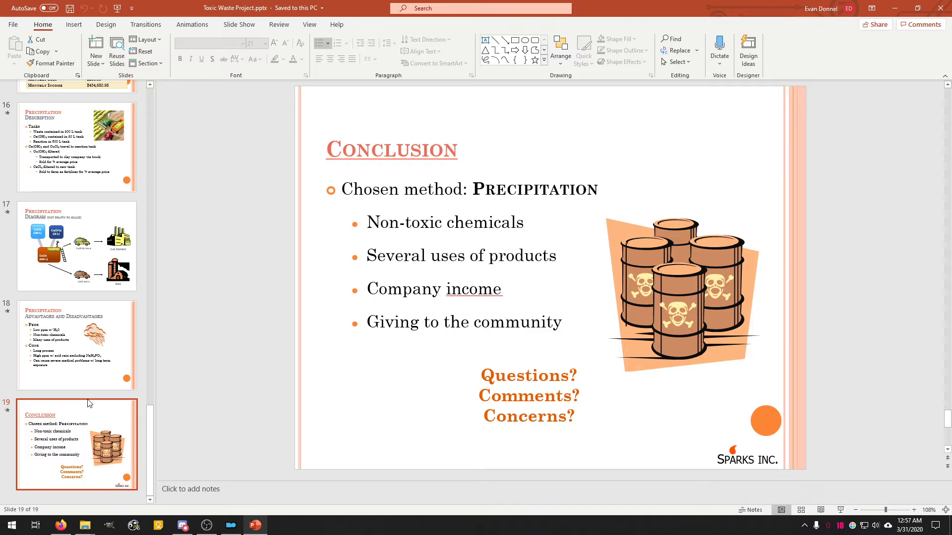
pyautogui.click(97, 357)
pyautogui.click(87, 417)
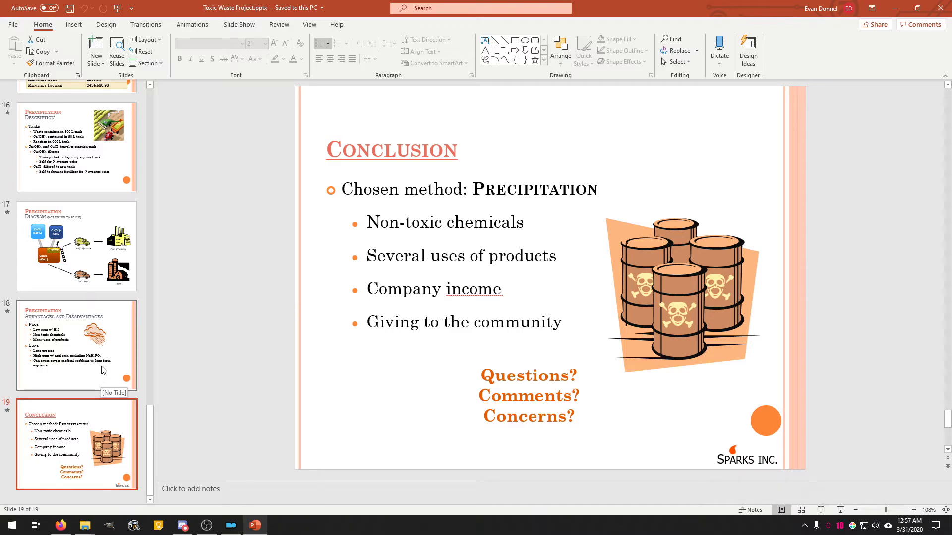
pyautogui.click(725, 452)
pyautogui.click(733, 450)
pyautogui.click(729, 456)
pyautogui.click(829, 424)
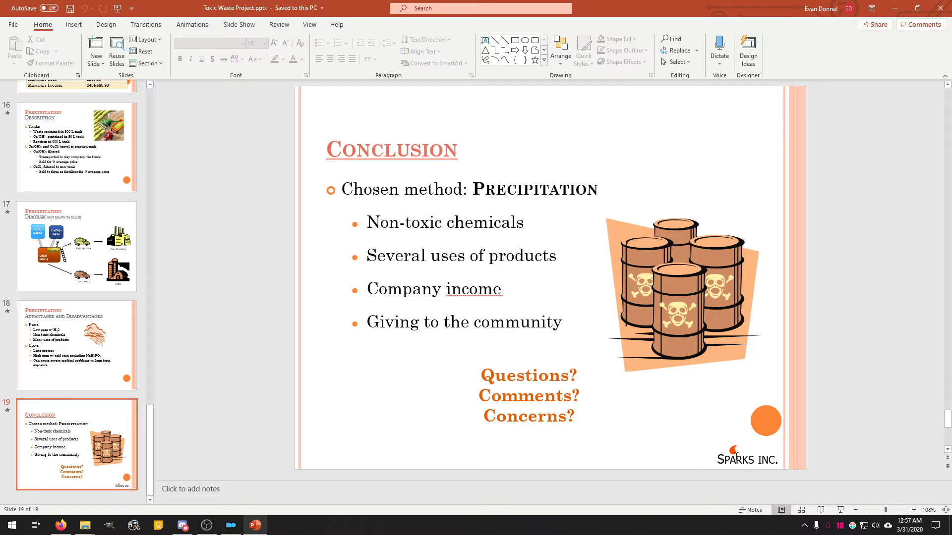
# Step: Browse back through the Precipitation and Metal/Metal slides in the thumbnail pane
pyautogui.click(74, 304)
pyautogui.click(85, 206)
pyautogui.click(87, 191)
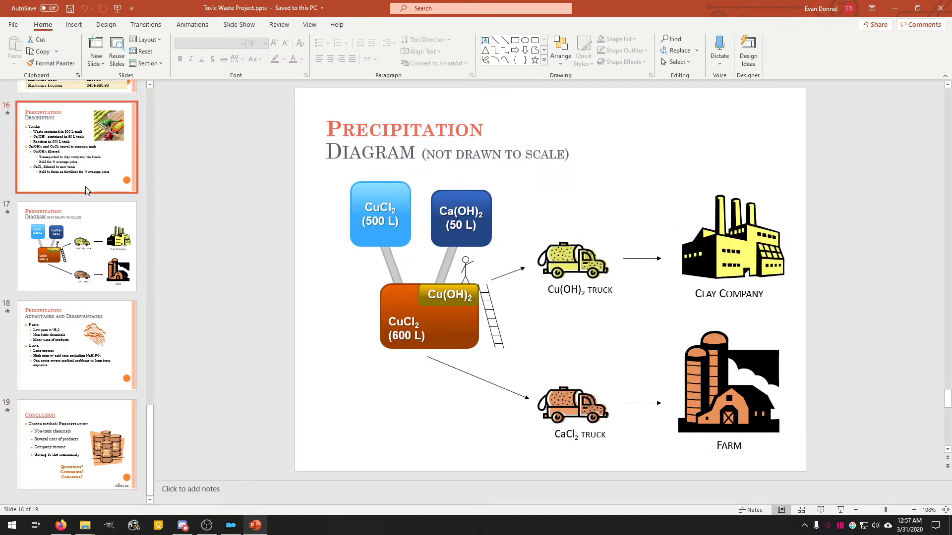
pyautogui.scroll(5, 79, 223)
pyautogui.click(75, 258)
pyautogui.scroll(2, 76, 258)
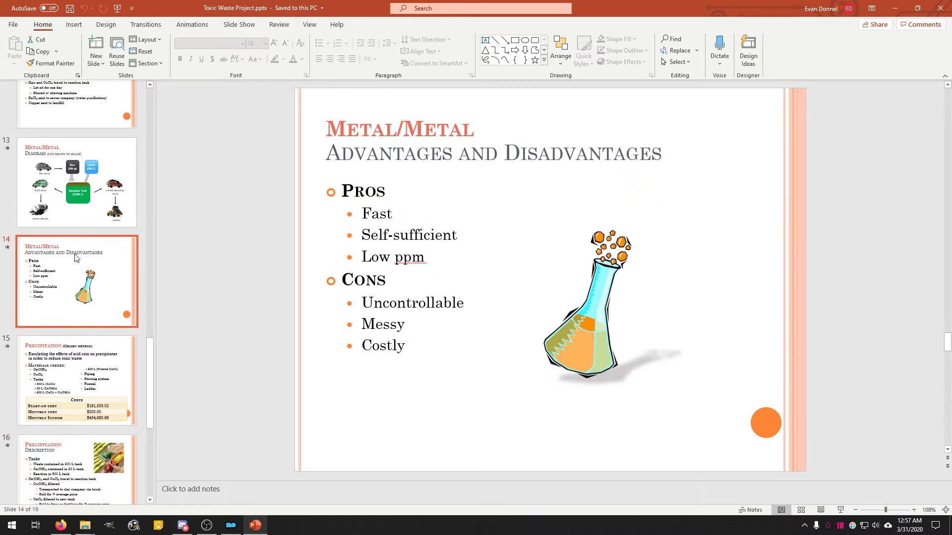
pyautogui.click(94, 218)
pyautogui.scroll(4, 90, 276)
pyautogui.click(89, 276)
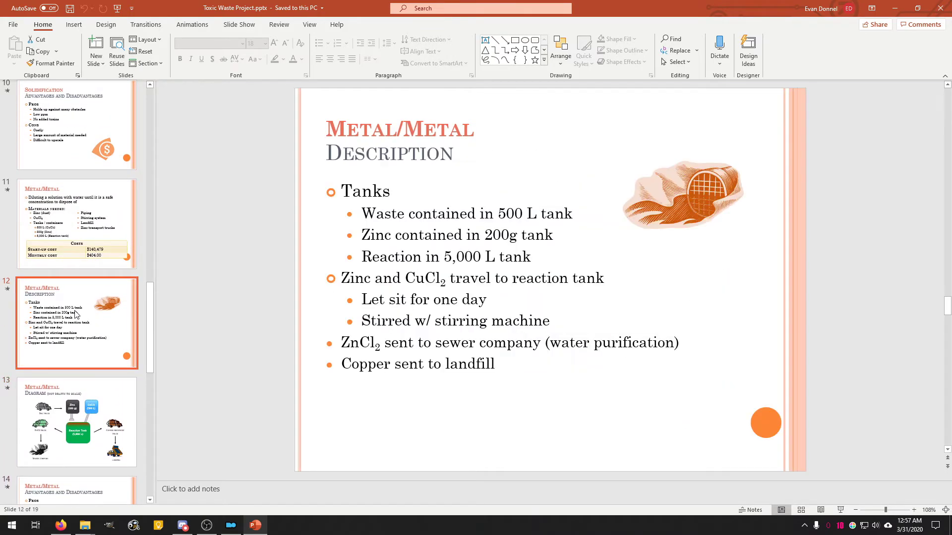
pyautogui.scroll(2, 84, 292)
pyautogui.click(75, 313)
pyautogui.scroll(2, 75, 313)
# Step: Review the Solidification slides, briefly selecting the dollar picture on the Advantages slide
pyautogui.click(76, 313)
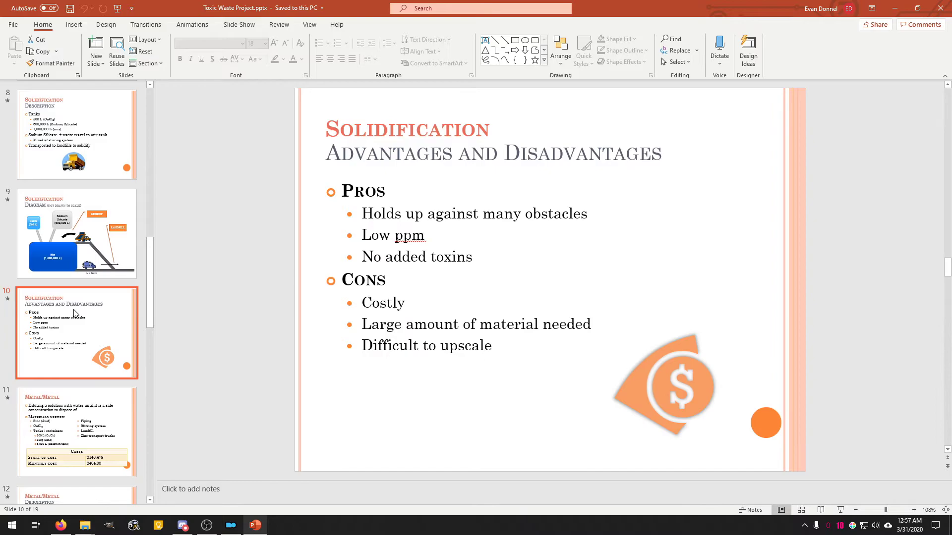
pyautogui.click(692, 378)
pyautogui.click(351, 393)
pyautogui.scroll(2, 84, 323)
pyautogui.click(95, 318)
pyautogui.click(99, 280)
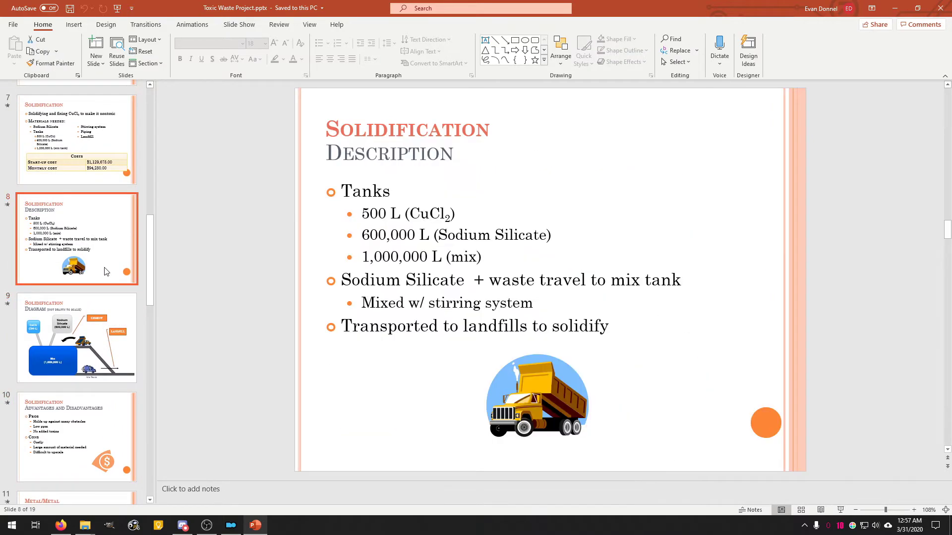
pyautogui.scroll(2, 94, 297)
pyautogui.click(87, 317)
pyautogui.scroll(2, 86, 333)
# Step: Browse back through the Dilution and Overview slides to the title slide, then close the presentation
pyautogui.click(85, 334)
pyautogui.click(87, 255)
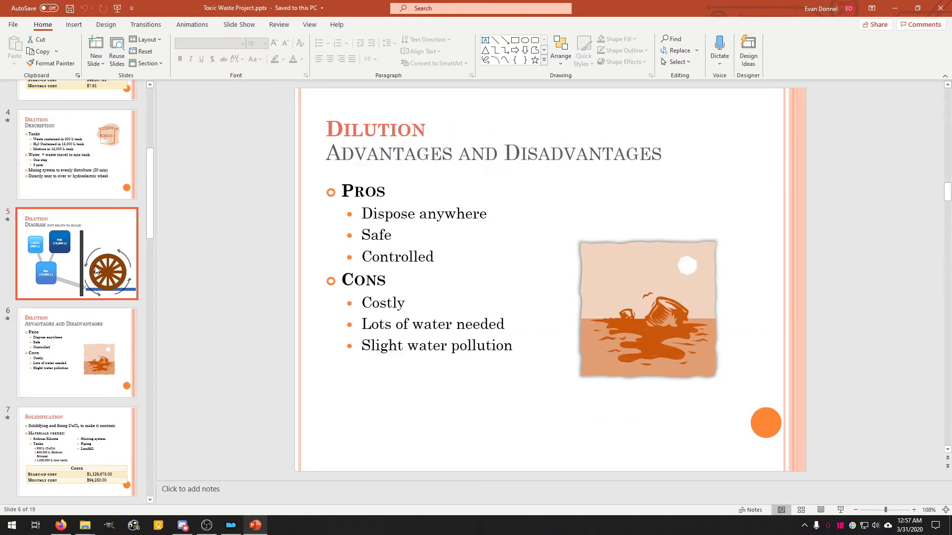
pyautogui.scroll(2, 87, 297)
pyautogui.click(88, 314)
pyautogui.scroll(2, 88, 314)
pyautogui.click(89, 315)
pyautogui.scroll(2, 89, 315)
pyautogui.scroll(1, 87, 297)
pyautogui.click(82, 233)
pyautogui.click(82, 134)
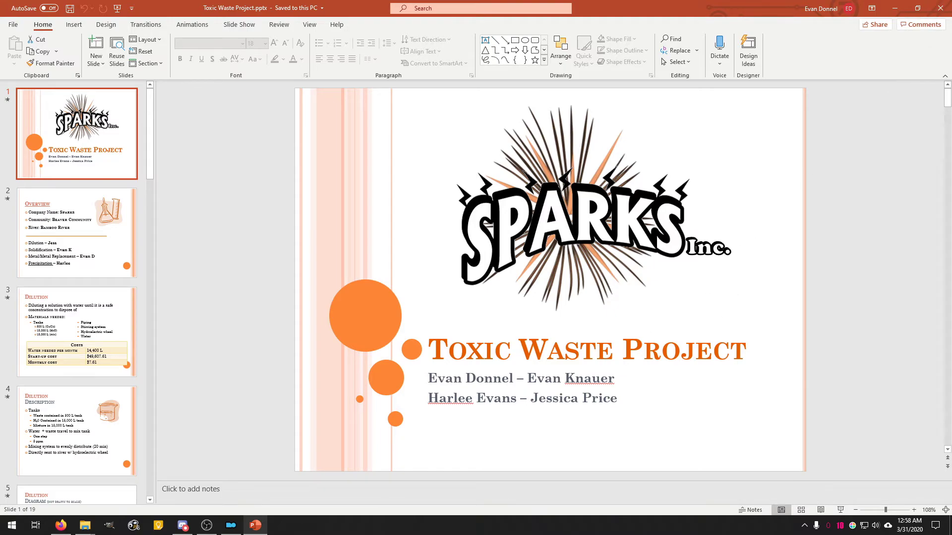
pyautogui.click(934, 5)
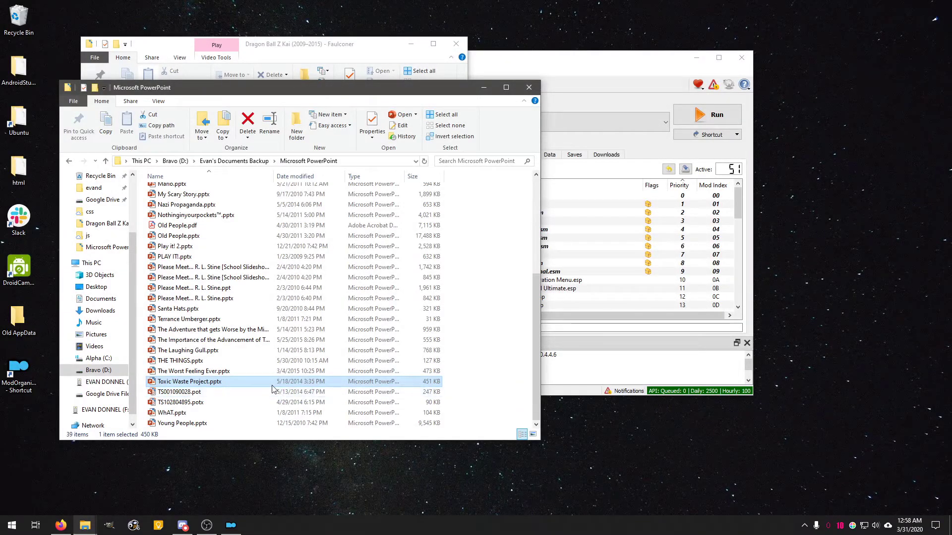
pyautogui.moveTo(189, 382)
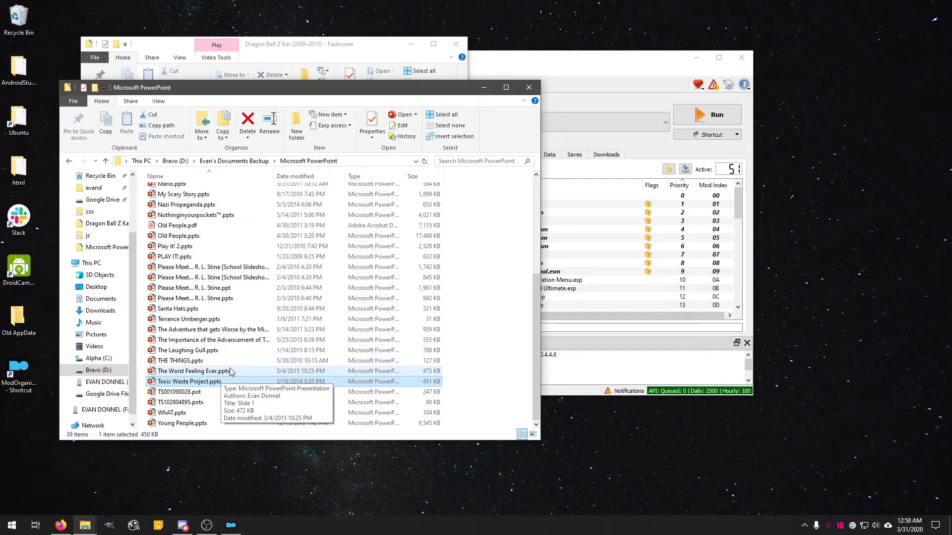
# Step: Open The Laughing Gull.pptx and show its Adaptations slide
pyautogui.click(193, 362)
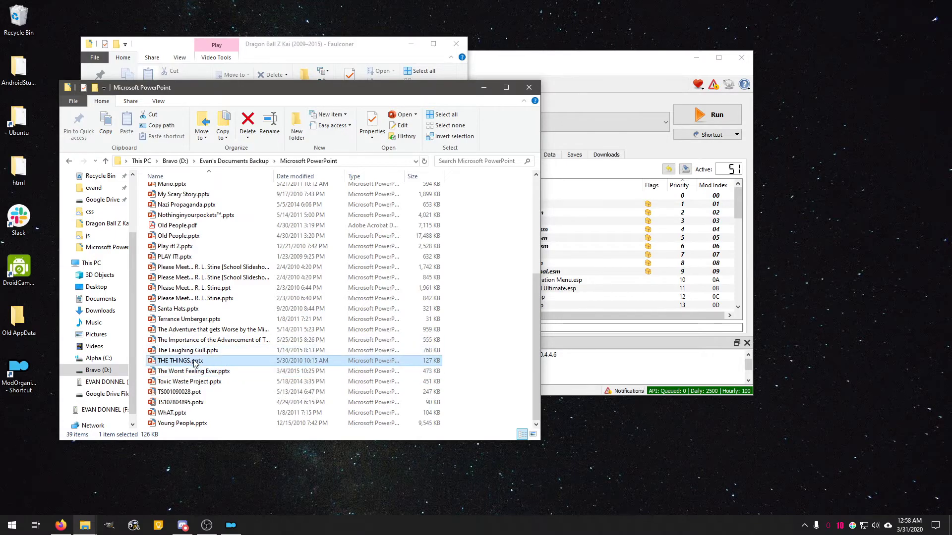
pyautogui.doubleClick(211, 351)
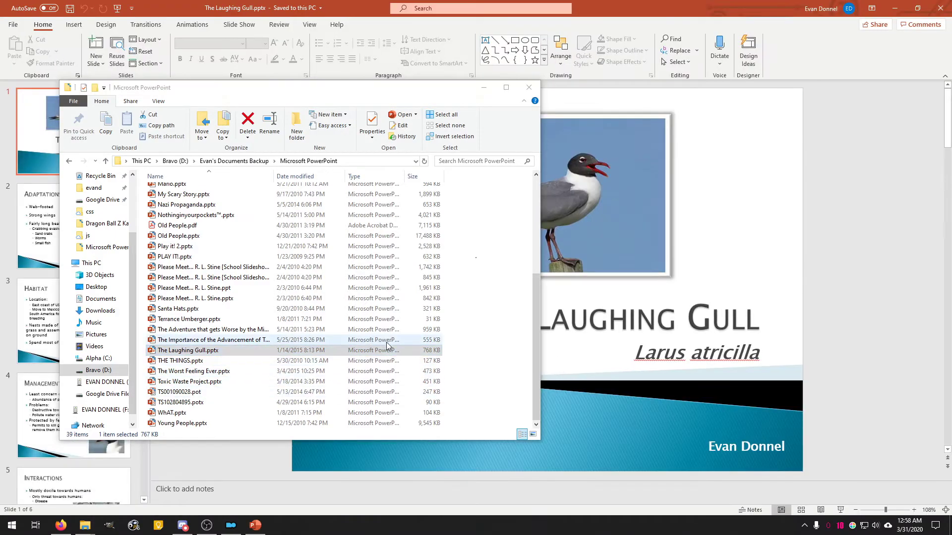
pyautogui.click(725, 267)
pyautogui.click(85, 238)
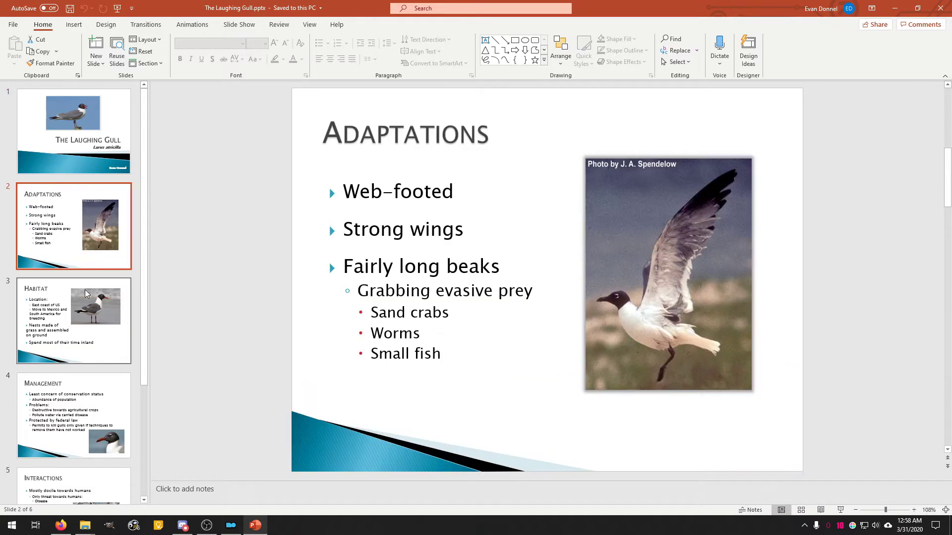
# Step: Step forward with arrow keys through Adaptations, Habitat and Management to the Interactions slide
pyautogui.press('Down')
pyautogui.press('Down')
pyautogui.press('Down')
pyautogui.press('Up')
pyautogui.press('Up')
pyautogui.press('Up')
pyautogui.press('Up')
pyautogui.press('Down')
pyautogui.press('Down')
pyautogui.press('Down')
pyautogui.press('Down')
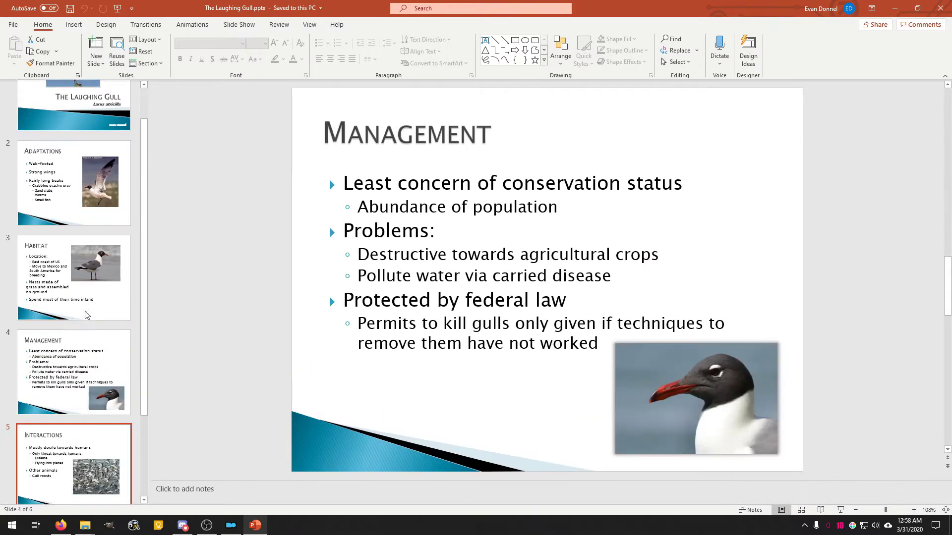
pyautogui.press('Up')
pyautogui.press('Up')
pyautogui.press('Up')
pyautogui.press('Up')
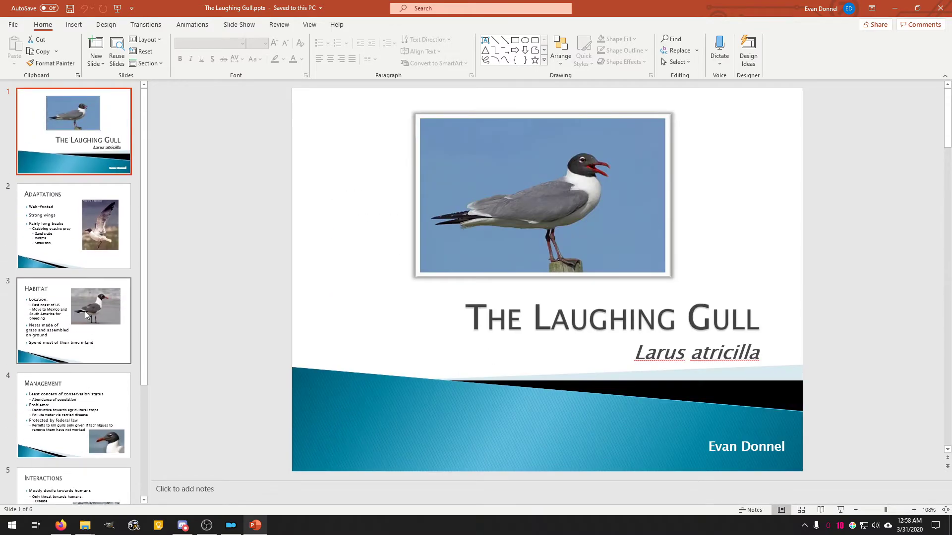
pyautogui.press('Down')
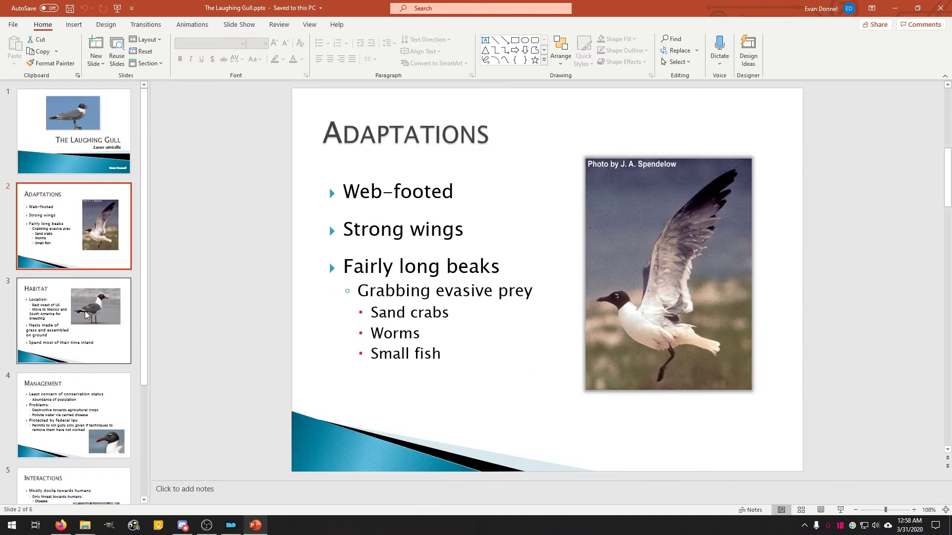
pyautogui.press('Down')
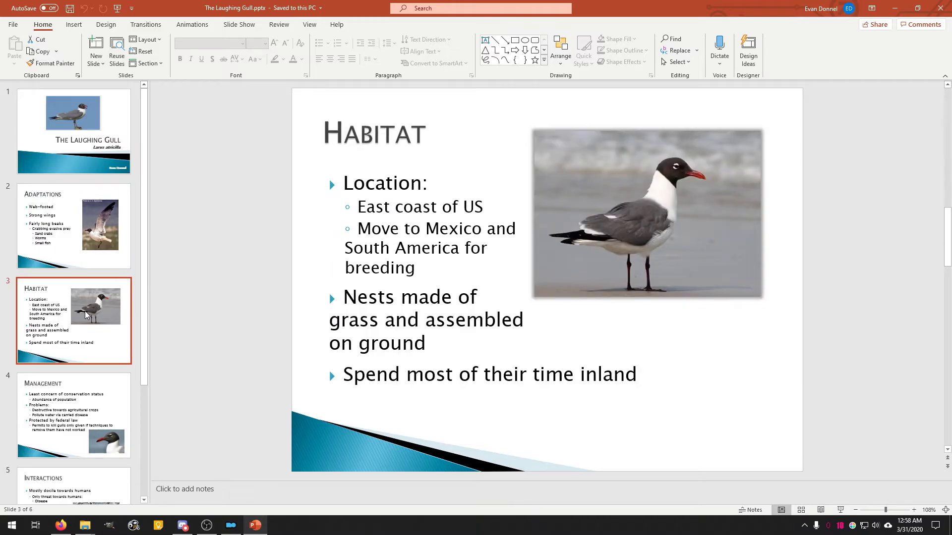
pyautogui.press('Down')
pyautogui.press('Down')
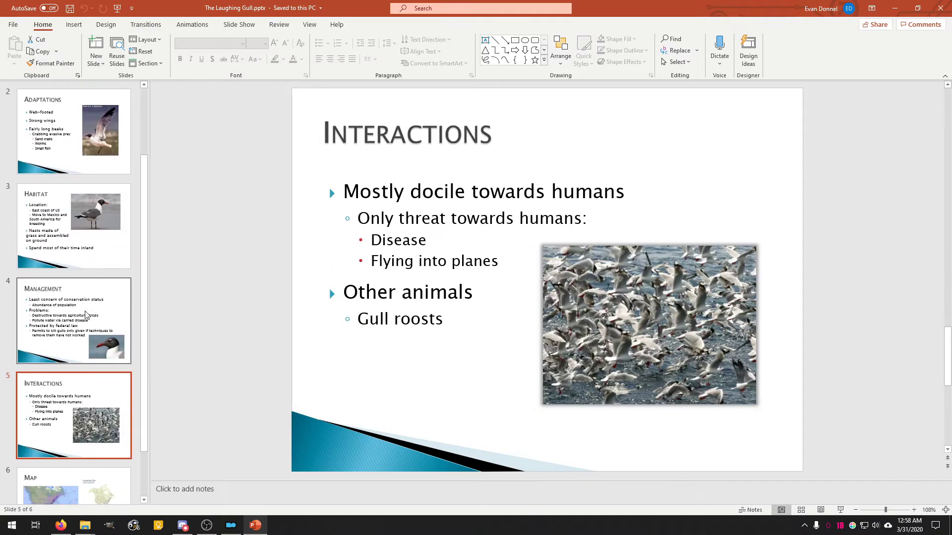
pyautogui.press('Down')
# Step: Step back toward the title slide, then flip among the Map, Habitat and Adaptations slides
pyautogui.press('Up')
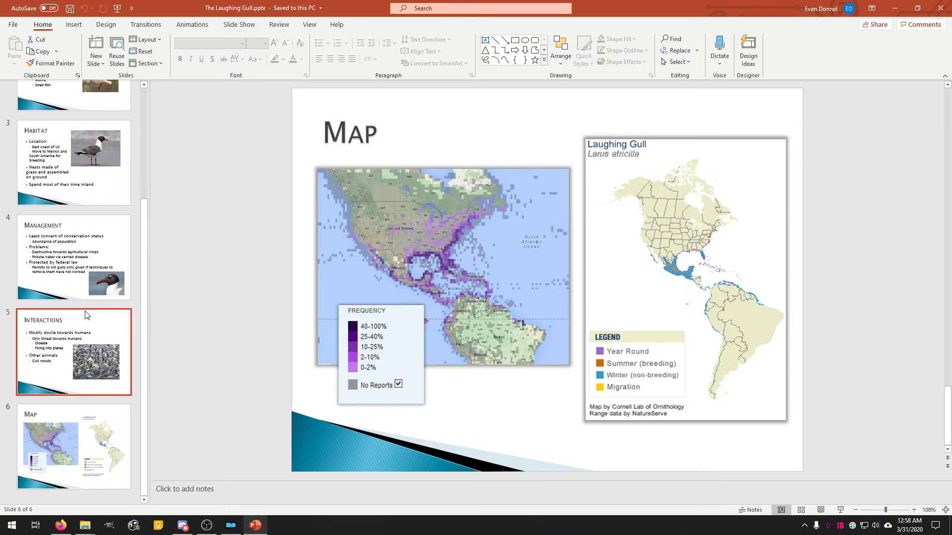
pyautogui.press('Up')
pyautogui.press('Up')
pyautogui.press('Up')
pyautogui.press('Up')
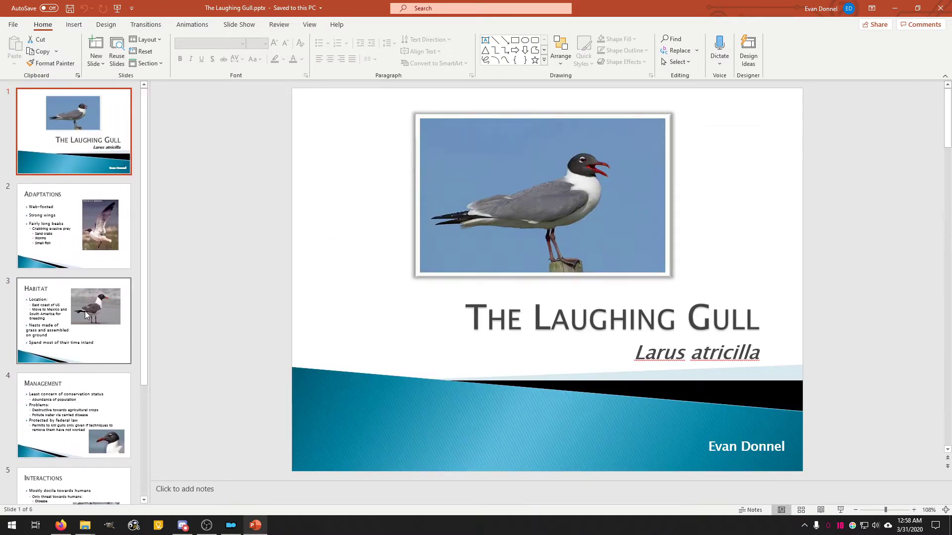
pyautogui.press('Down')
pyautogui.press('Down')
pyautogui.press('Up')
pyautogui.press('Down')
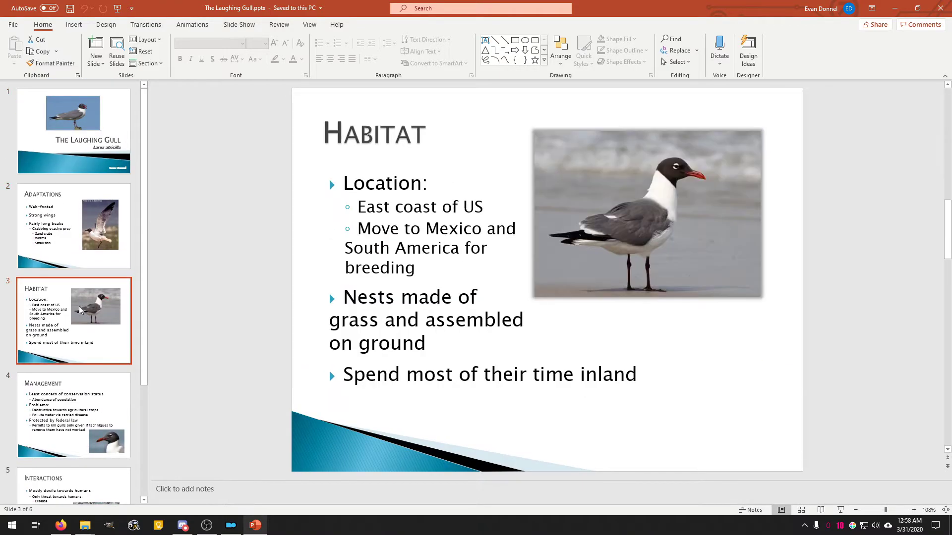
pyautogui.press('Down')
pyautogui.press('Down')
pyautogui.press('Down')
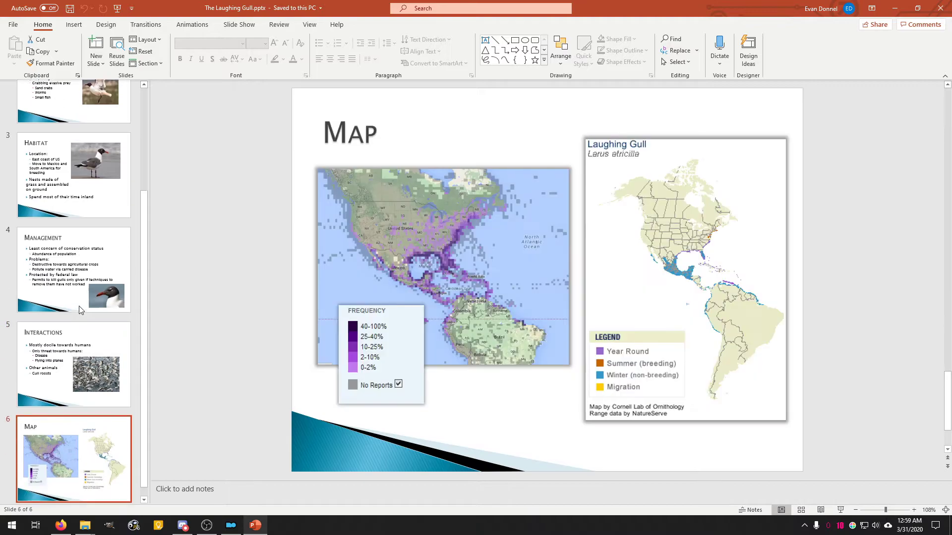
pyautogui.press('Up')
pyautogui.press('Up')
pyautogui.press('Up')
pyautogui.press('Up')
pyautogui.press('Up')
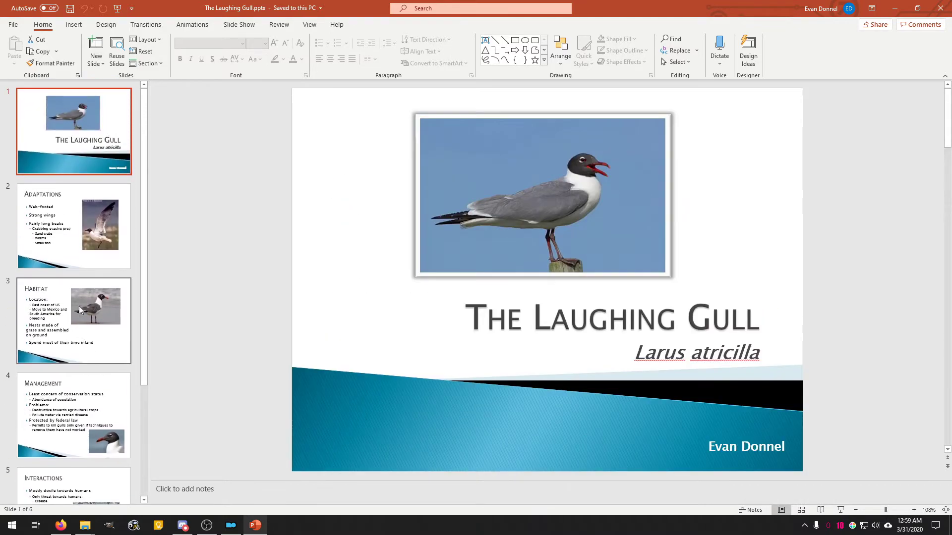
pyautogui.press('Down')
pyautogui.press('Up')
# Step: Advance from Adaptations to Interactions, close the deck, and open The Importance of the Advancement of Technology.pptx
pyautogui.click(68, 257)
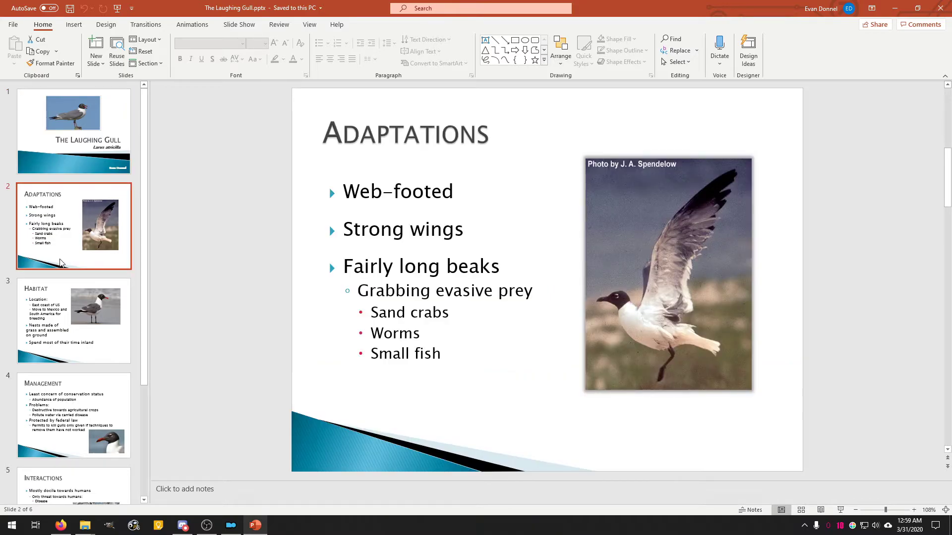
pyautogui.press('Down')
pyautogui.press('Down')
pyautogui.press('Down')
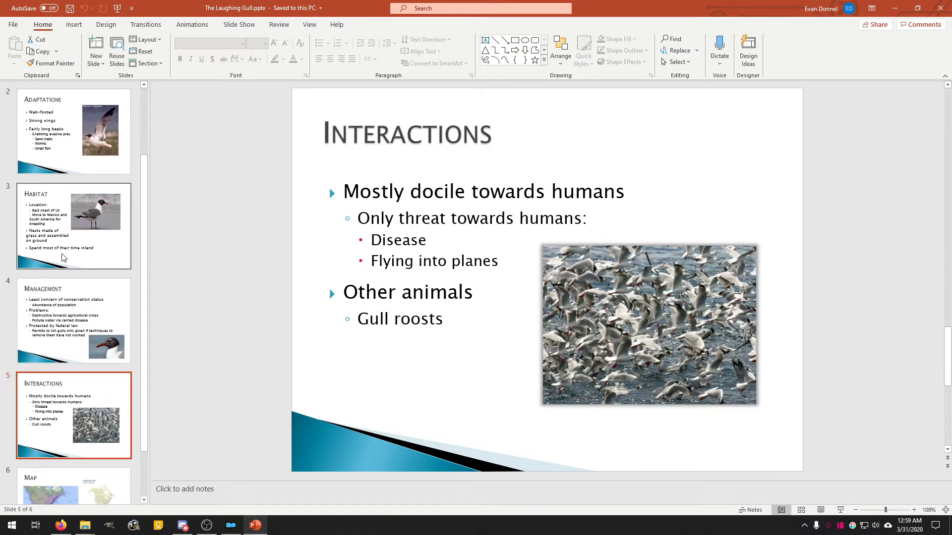
pyautogui.press('Down')
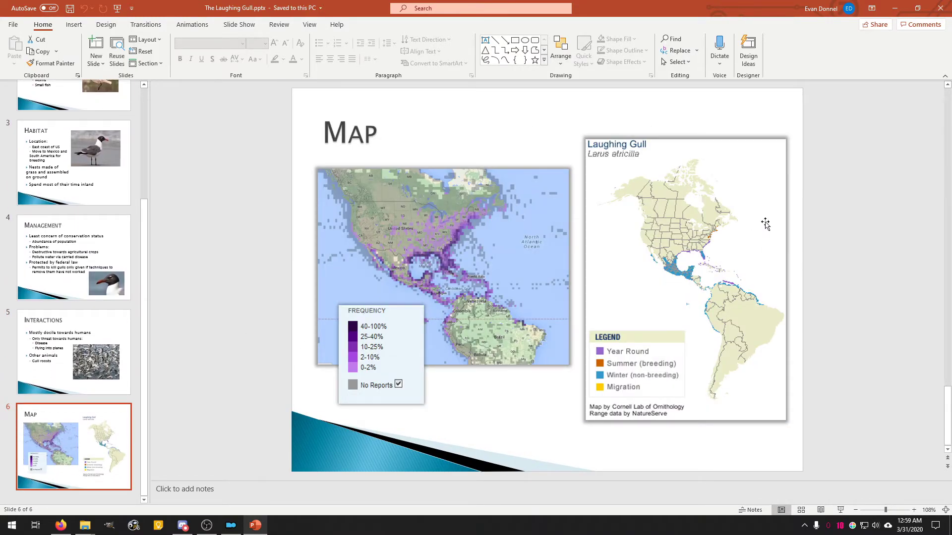
pyautogui.click(940, 8)
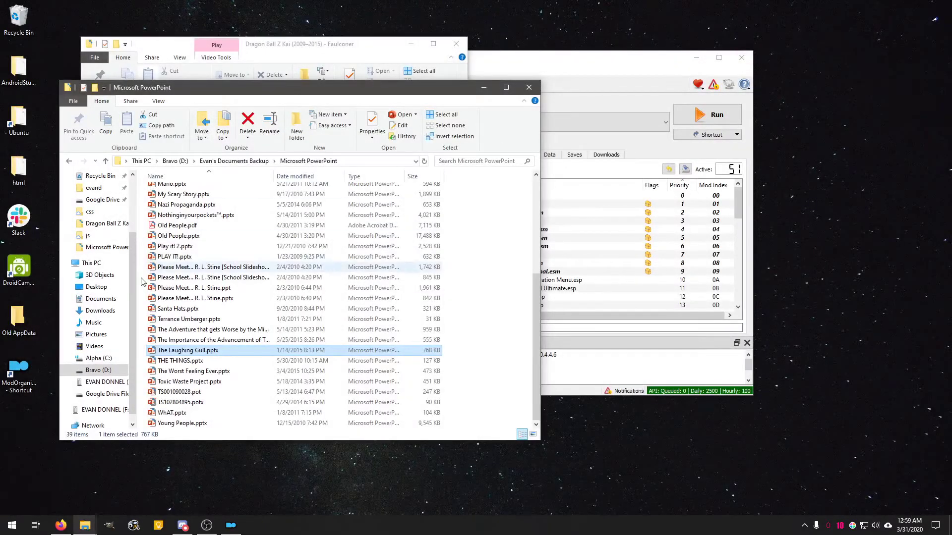
pyautogui.doubleClick(218, 340)
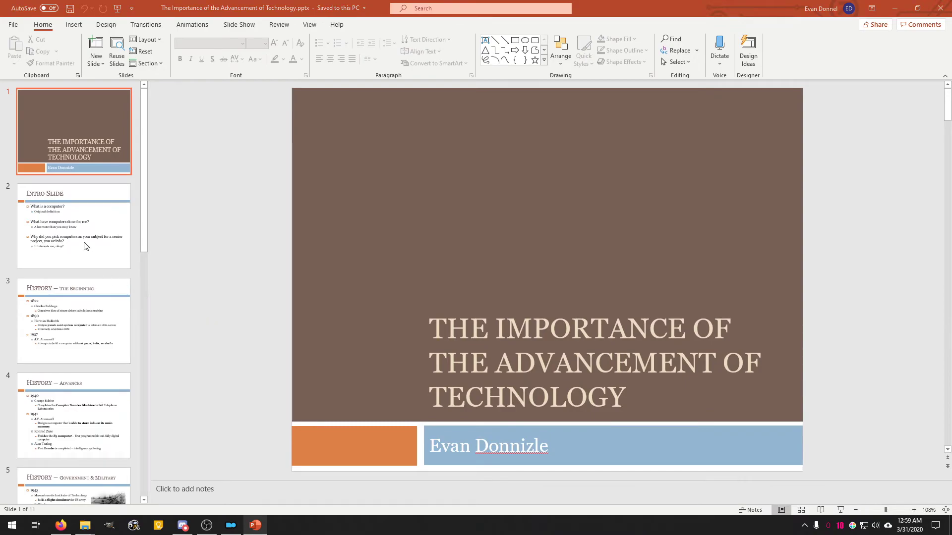
pyautogui.click(75, 338)
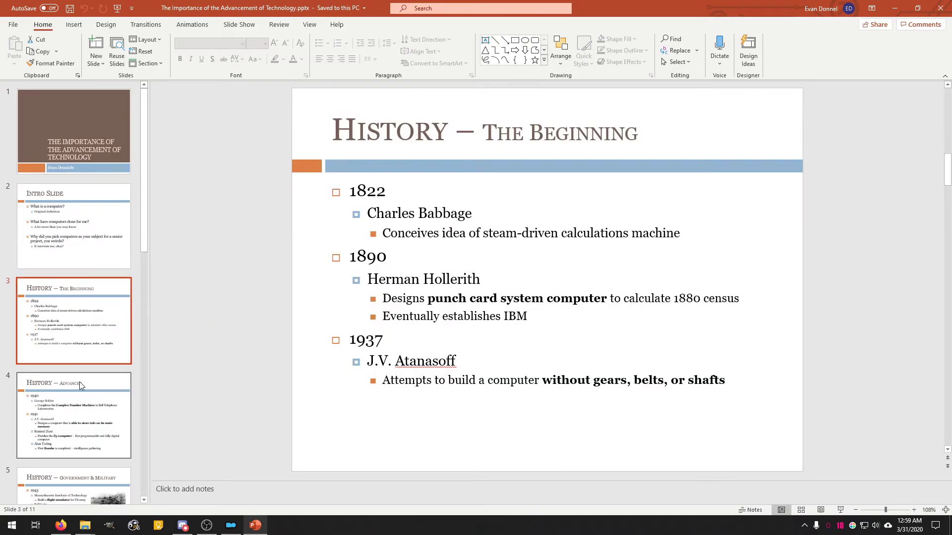
pyautogui.press('Down')
pyautogui.press('Down')
pyautogui.press('Down')
pyautogui.press('Down')
pyautogui.press('Down')
pyautogui.press('Down')
pyautogui.press('Down')
pyautogui.press('Down')
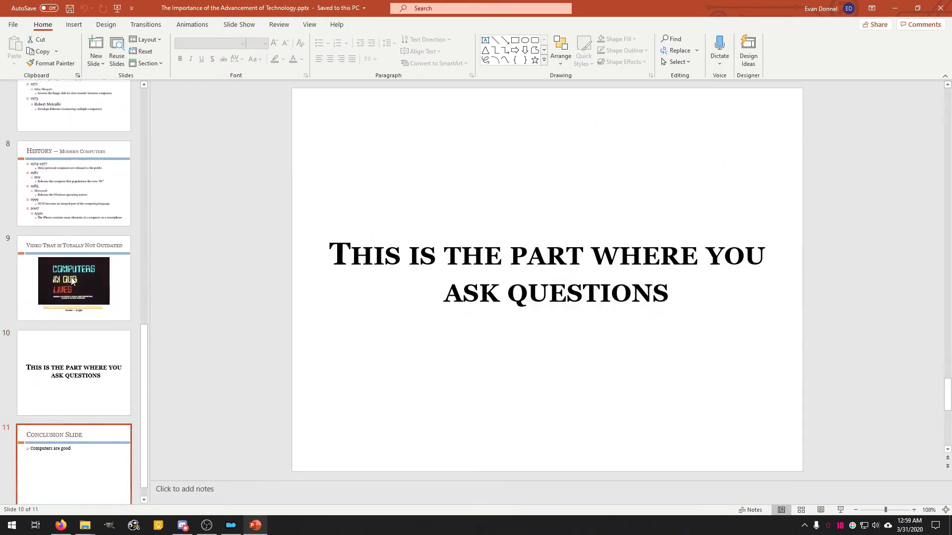
pyautogui.press('Up')
pyautogui.press('Up')
pyautogui.press('Up')
pyautogui.press('Up')
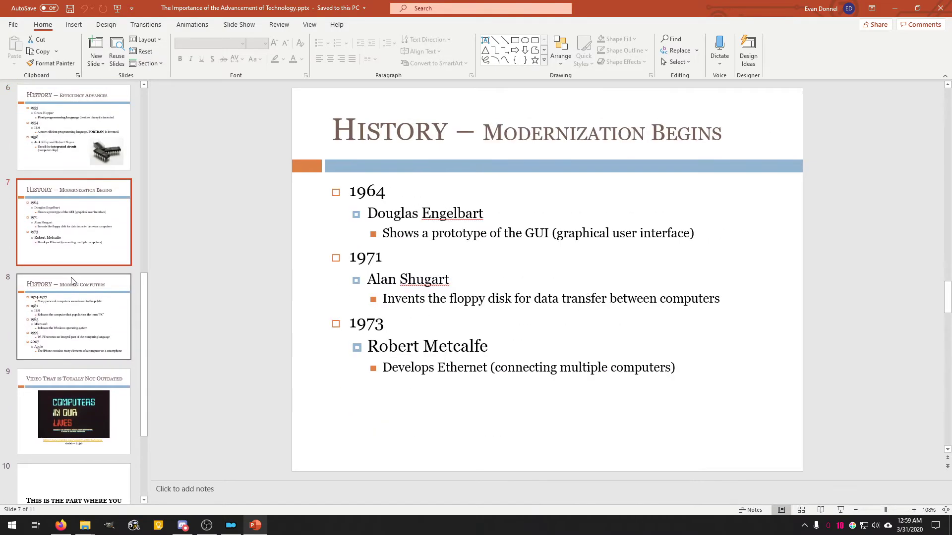
pyautogui.press('Down')
pyautogui.press('Down')
pyautogui.press('Down')
pyautogui.press('Down')
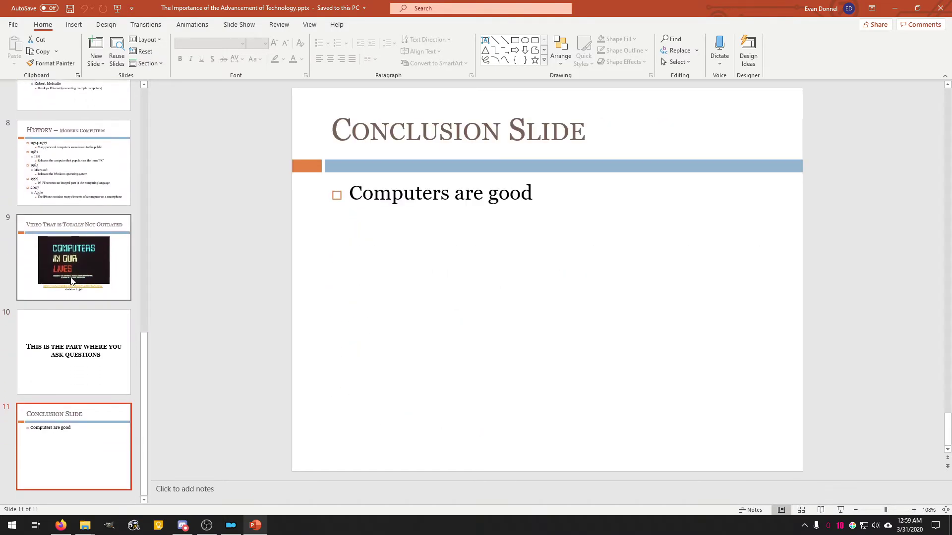
pyautogui.press('Up')
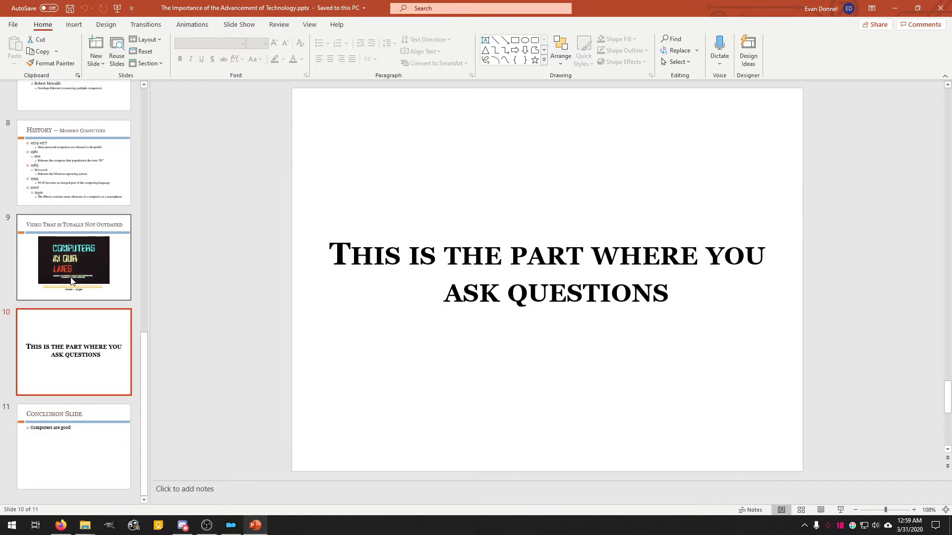
pyautogui.press('Up')
pyautogui.press('Up')
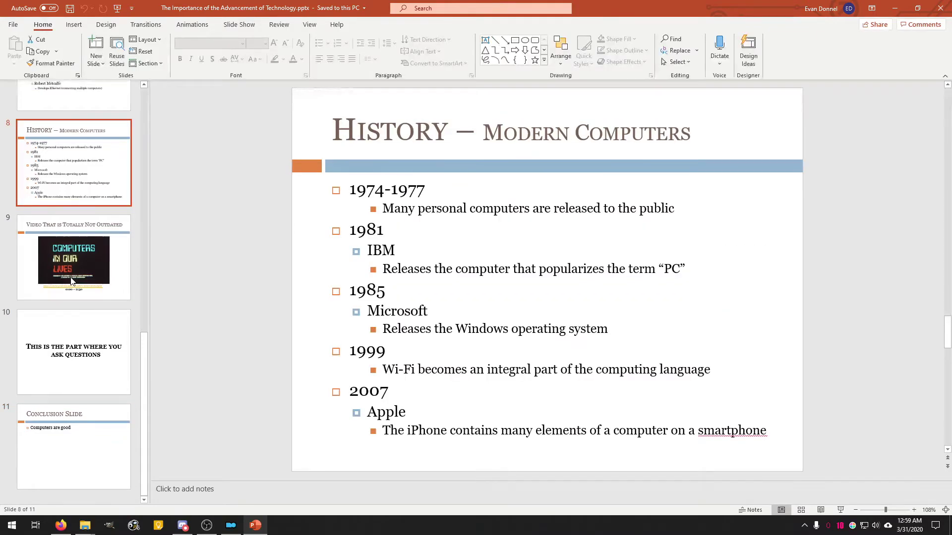
pyautogui.press('Up')
pyautogui.press('Down')
pyautogui.press('Up')
pyautogui.press('Up')
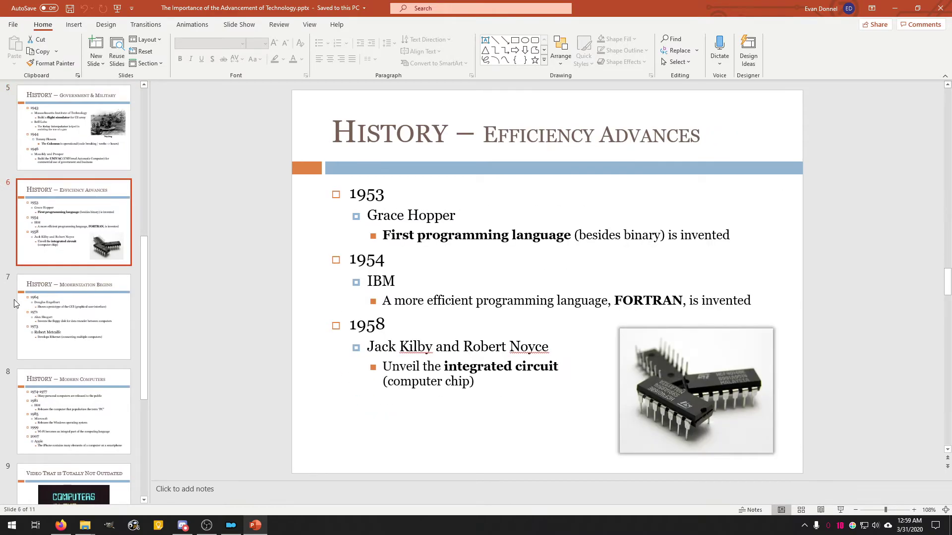
pyautogui.press('Up')
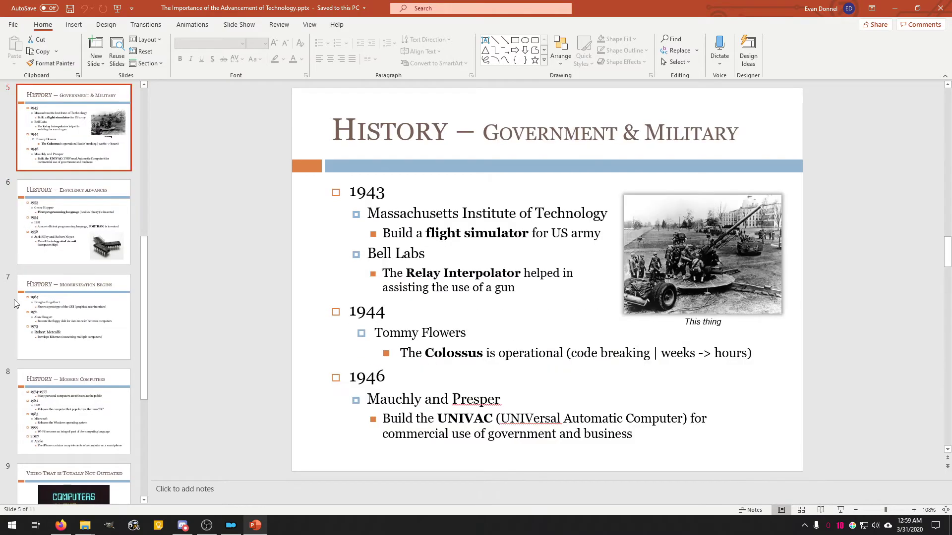
pyautogui.press('Up')
pyautogui.press('Down')
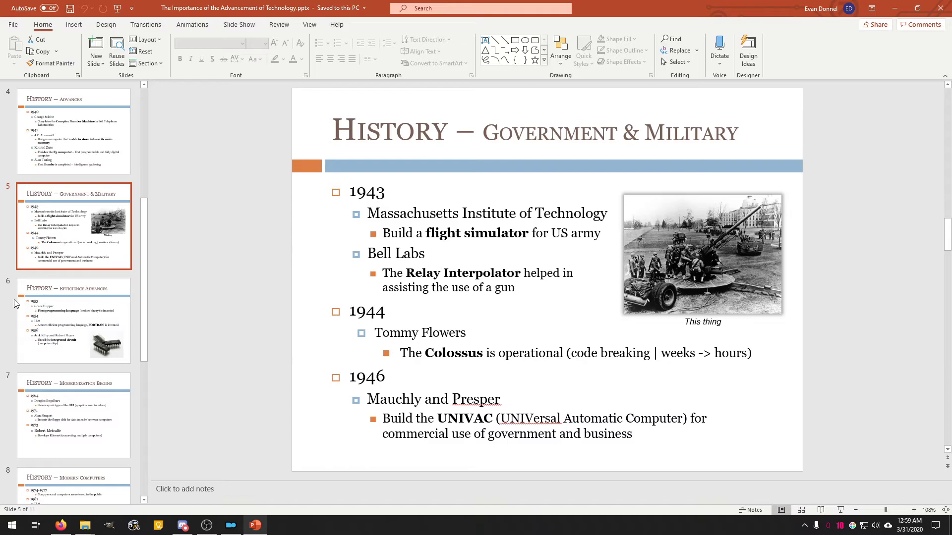
pyautogui.press('Up')
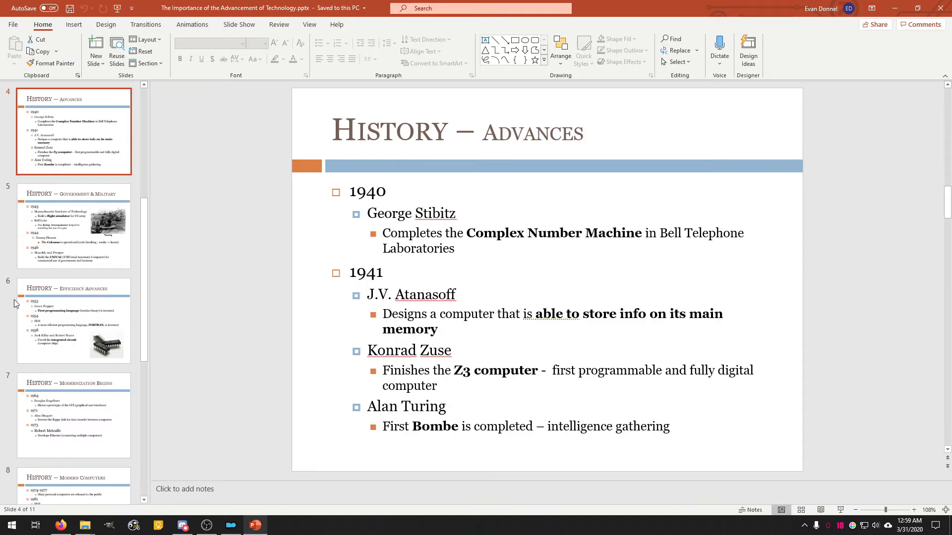
pyautogui.press('Up')
pyautogui.press('Down')
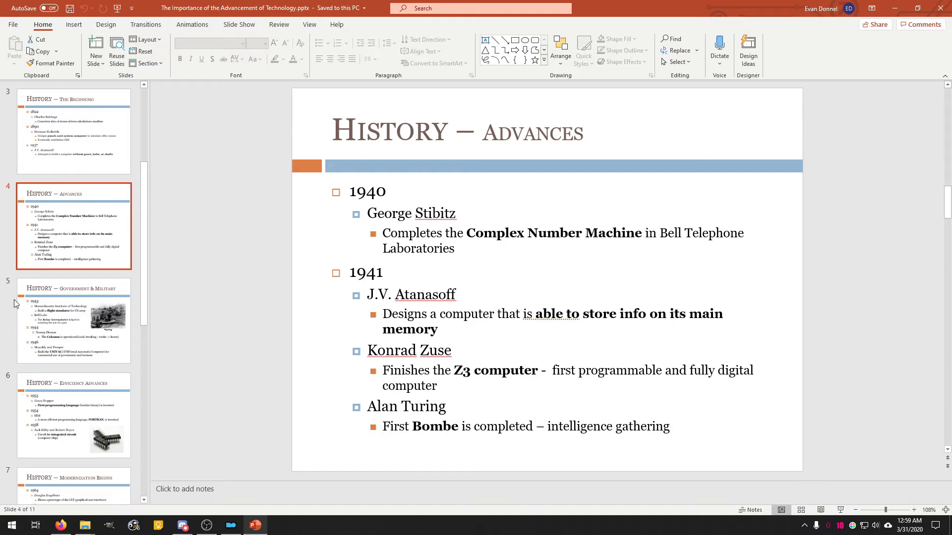
pyautogui.press('Down')
pyautogui.press('Down')
pyautogui.press('Down')
pyautogui.press('Down')
pyautogui.press('Down')
pyautogui.press('Down')
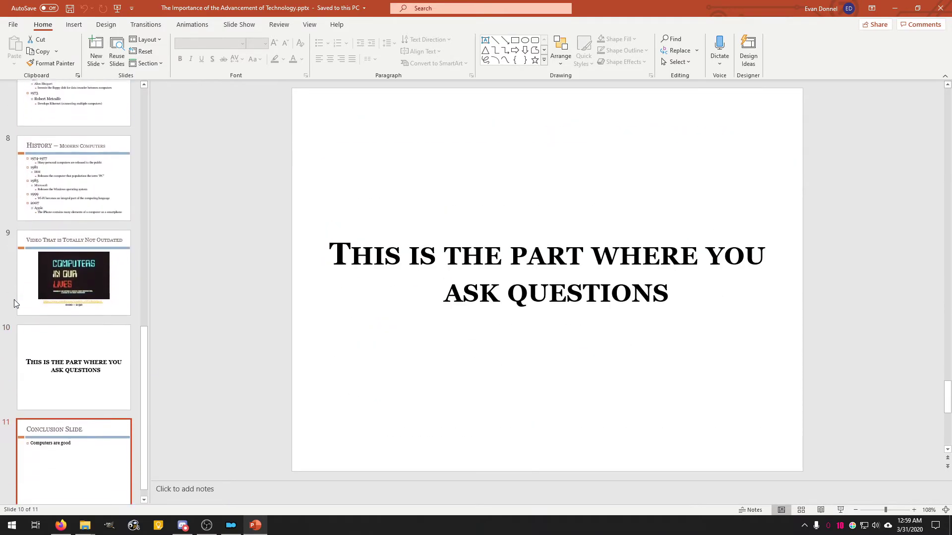
pyautogui.press('Up')
pyautogui.press('Up')
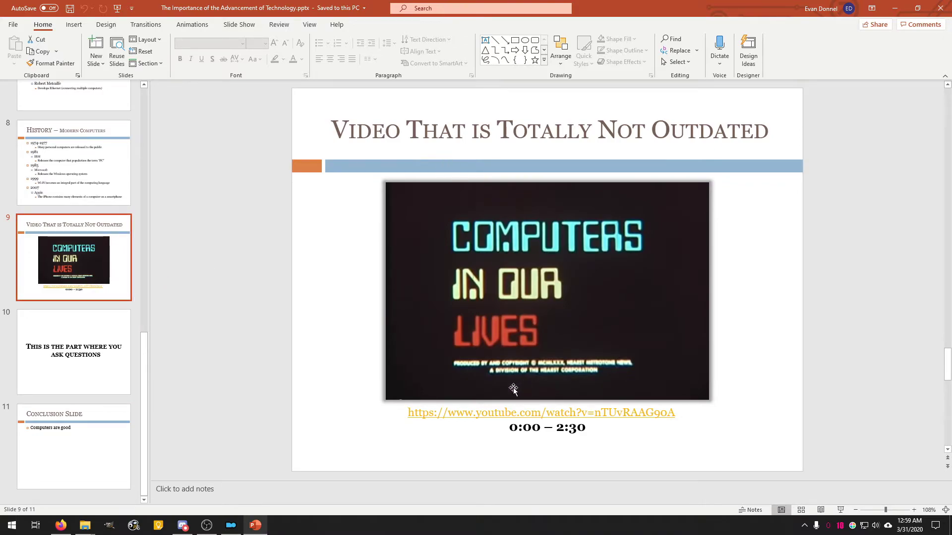
pyautogui.scroll(-2, 358, 385)
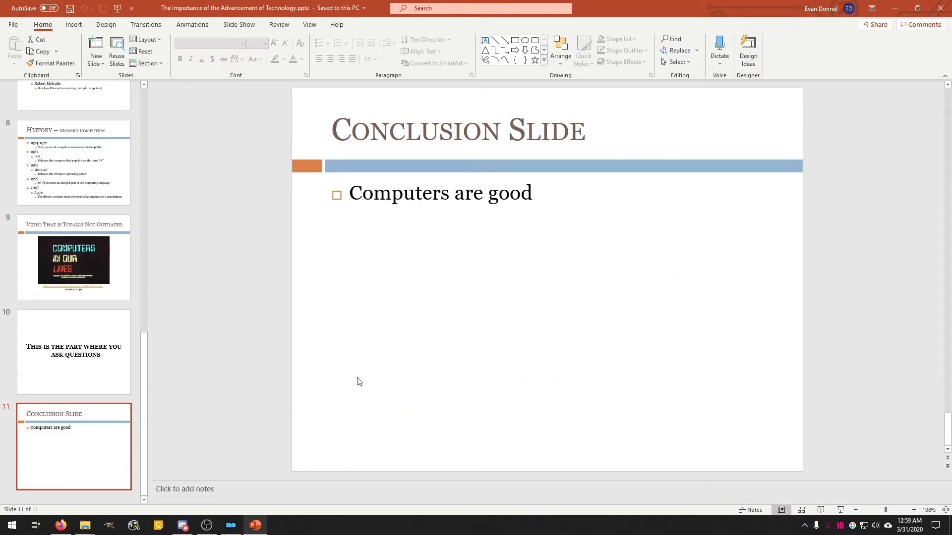
pyautogui.scroll(1, 359, 382)
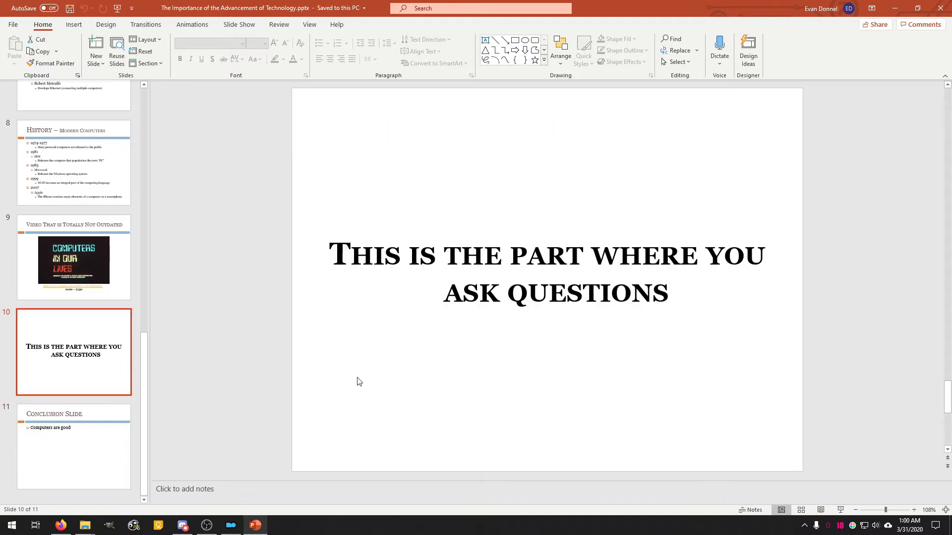
pyautogui.scroll(1, 358, 381)
pyautogui.scroll(-1, 359, 382)
pyautogui.scroll(-1, 359, 381)
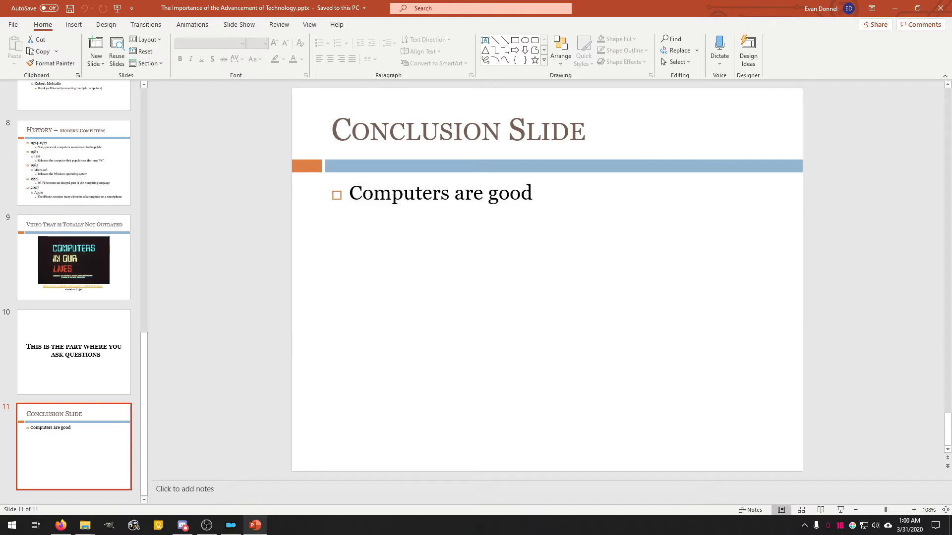
pyautogui.click(940, 8)
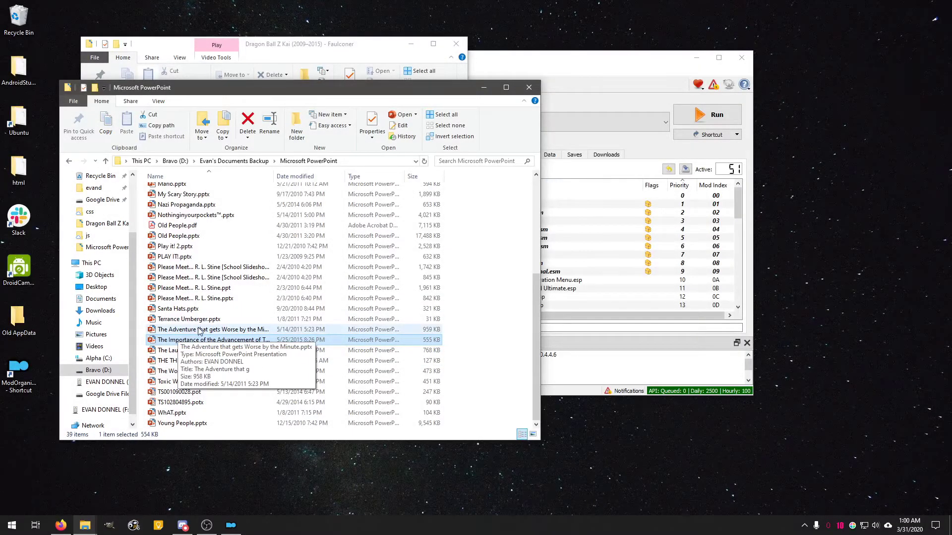
pyautogui.click(250, 329)
pyautogui.click(241, 311)
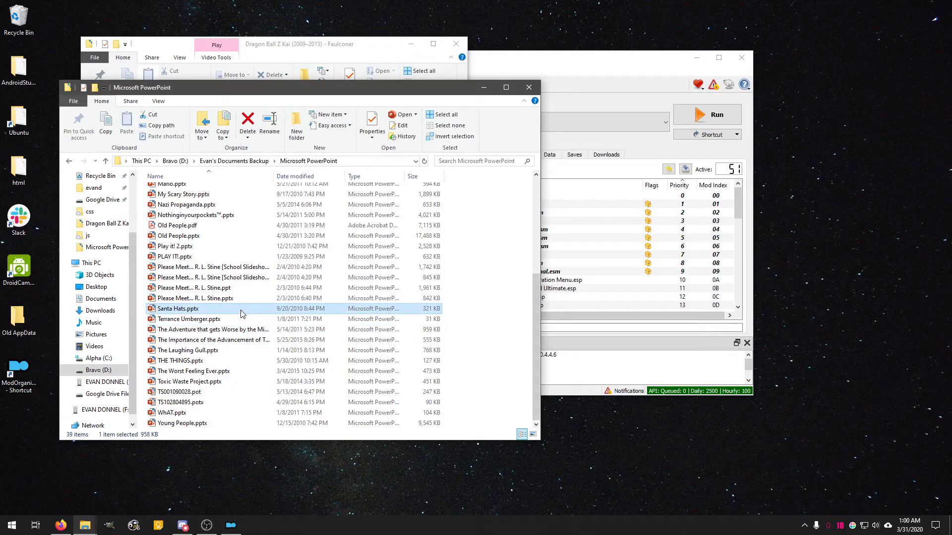
pyautogui.doubleClick(239, 311)
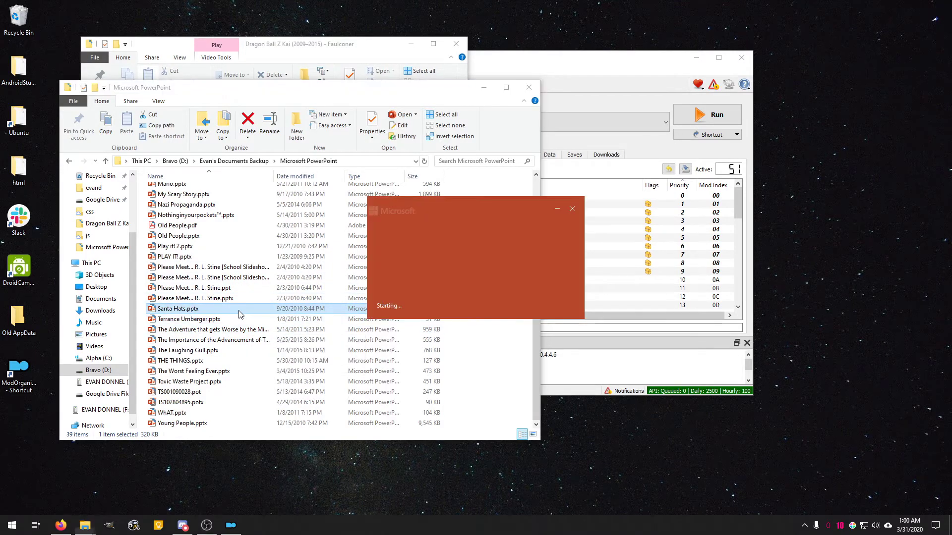
pyautogui.hotkey('alt', 'F4')
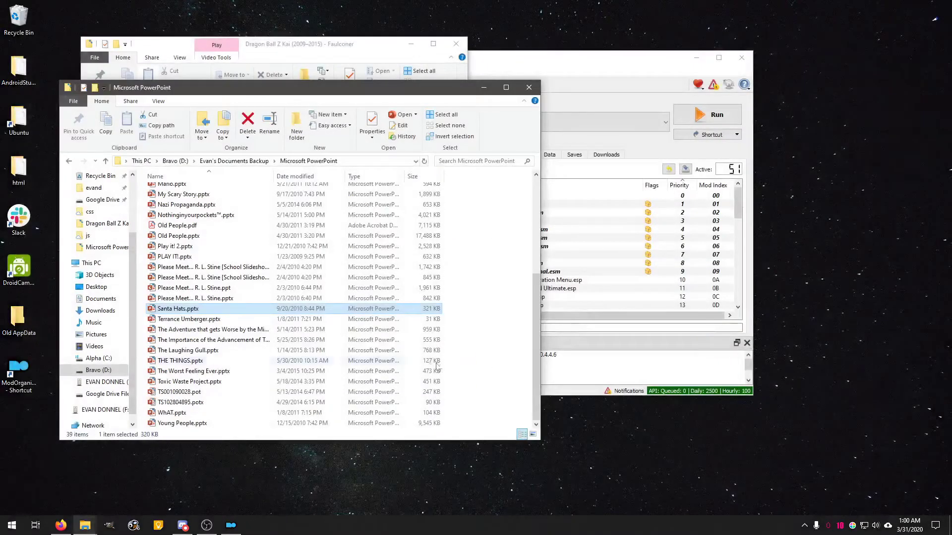
pyautogui.click(201, 340)
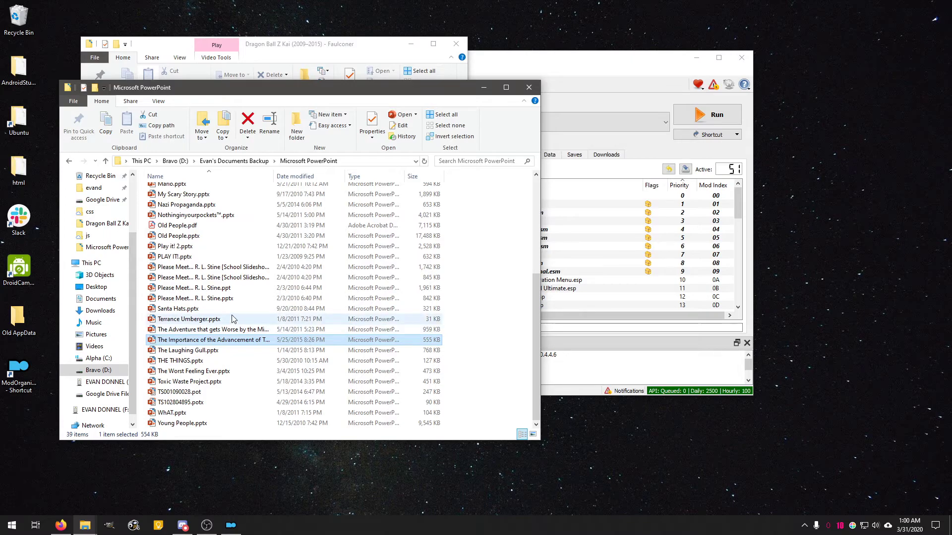
pyautogui.doubleClick(218, 308)
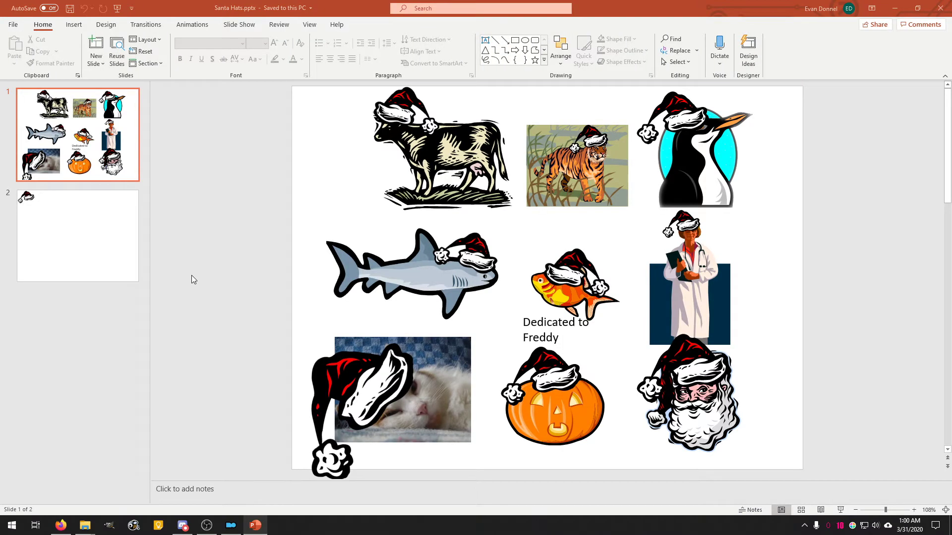
pyautogui.click(74, 211)
pyautogui.click(88, 178)
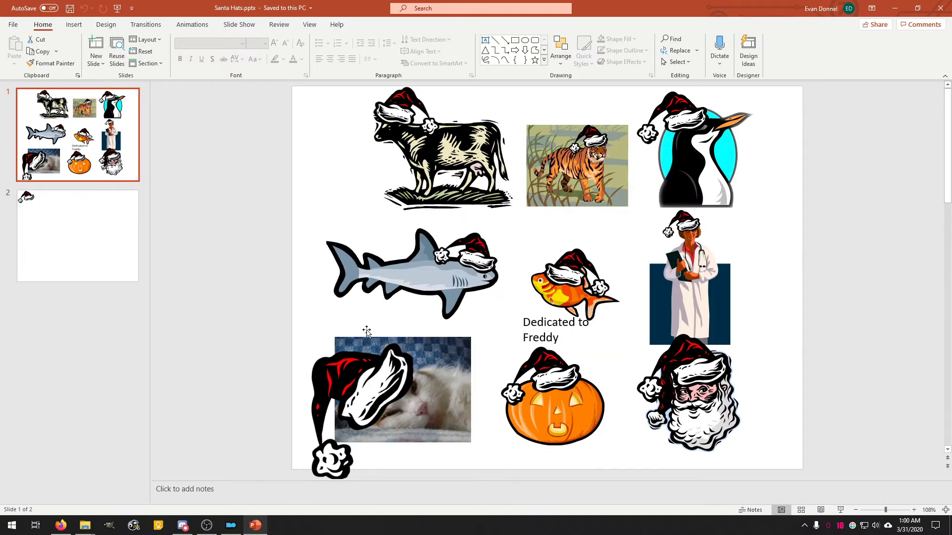
pyautogui.click(940, 8)
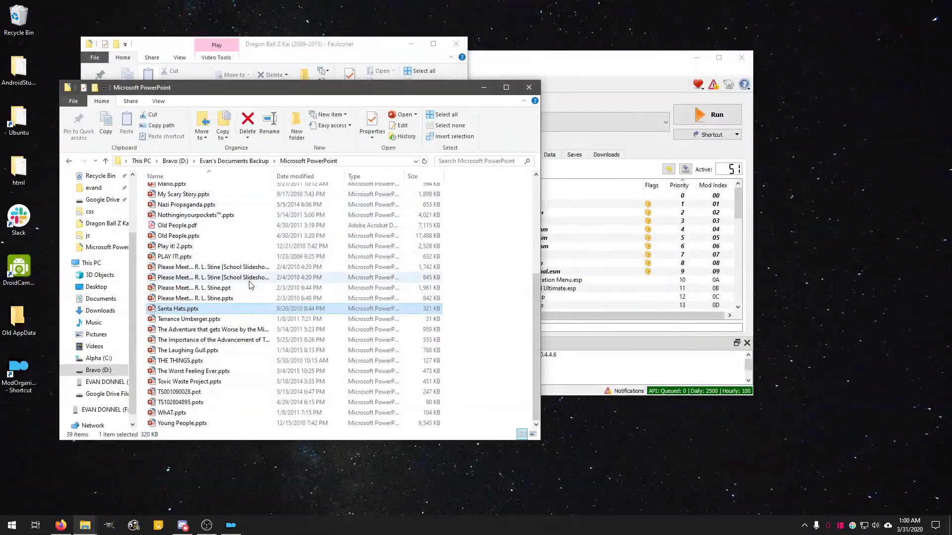
pyautogui.scroll(3, 249, 292)
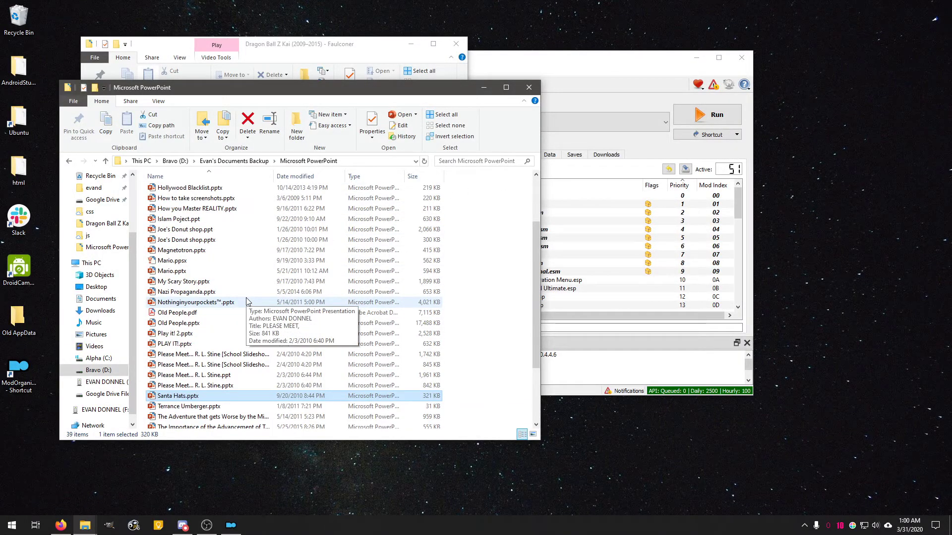
pyautogui.scroll(3, 248, 301)
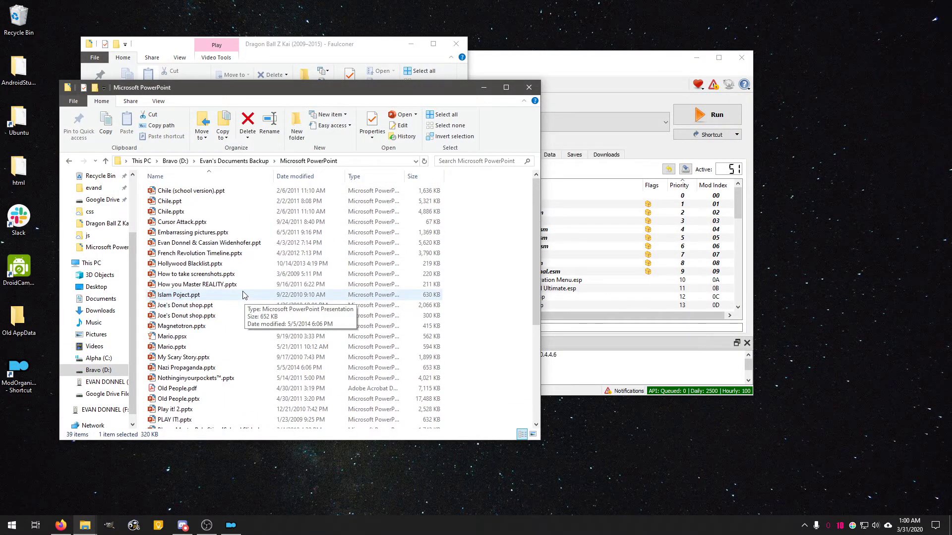
pyautogui.doubleClick(218, 327)
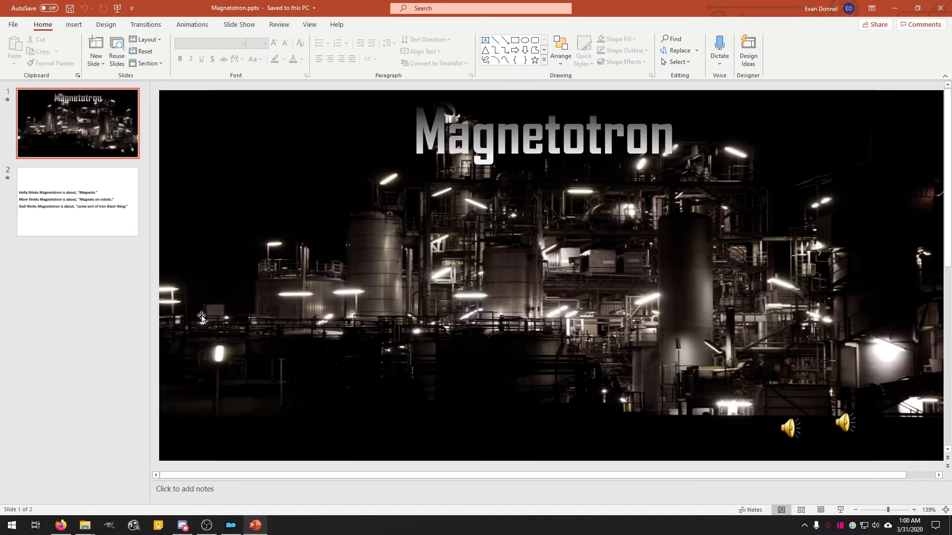
pyautogui.click(69, 204)
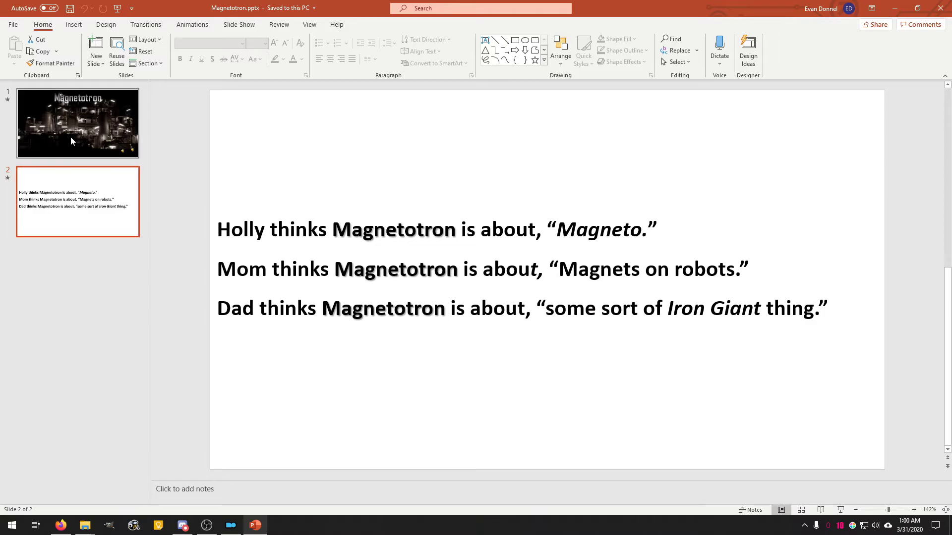
pyautogui.click(71, 137)
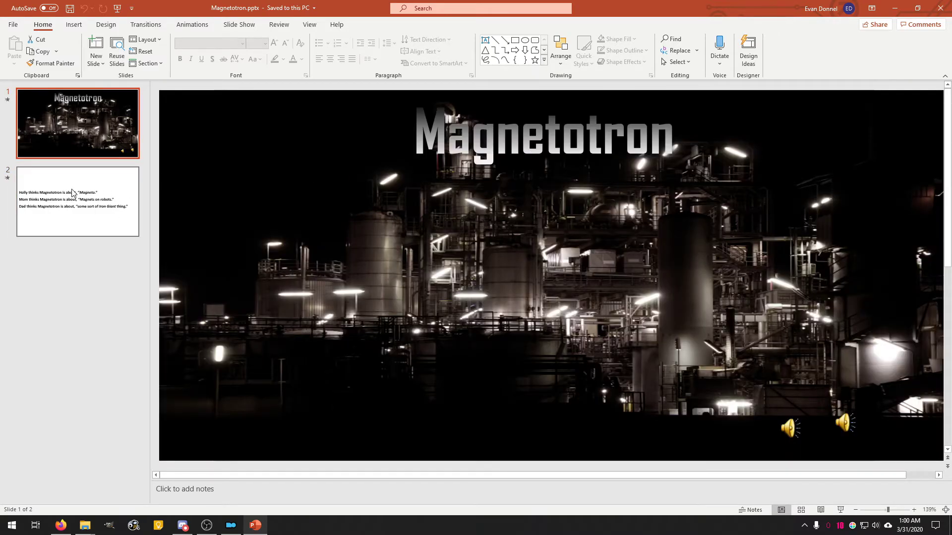
pyautogui.click(70, 193)
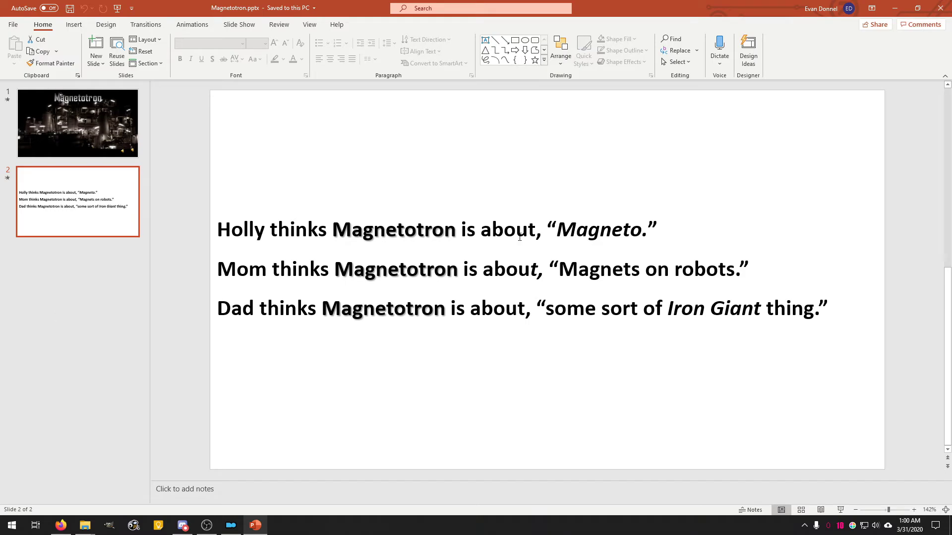
pyautogui.click(941, 8)
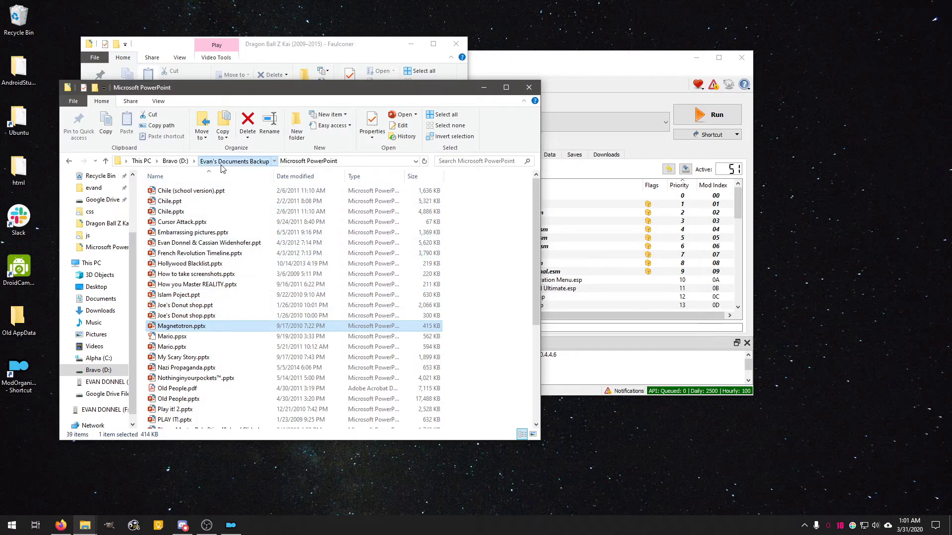
# Step: Look through the backup Microsoft Word folder and the Microsoft PowerPoint School subfolders
pyautogui.click(234, 161)
pyautogui.doubleClick(217, 210)
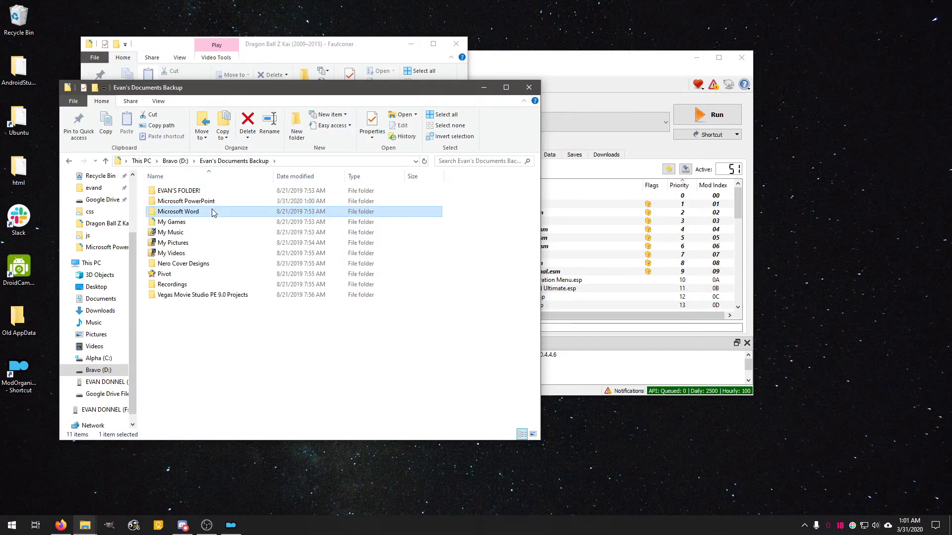
pyautogui.hotkey('alt', 'Left')
pyautogui.doubleClick(210, 212)
pyautogui.click(100, 298)
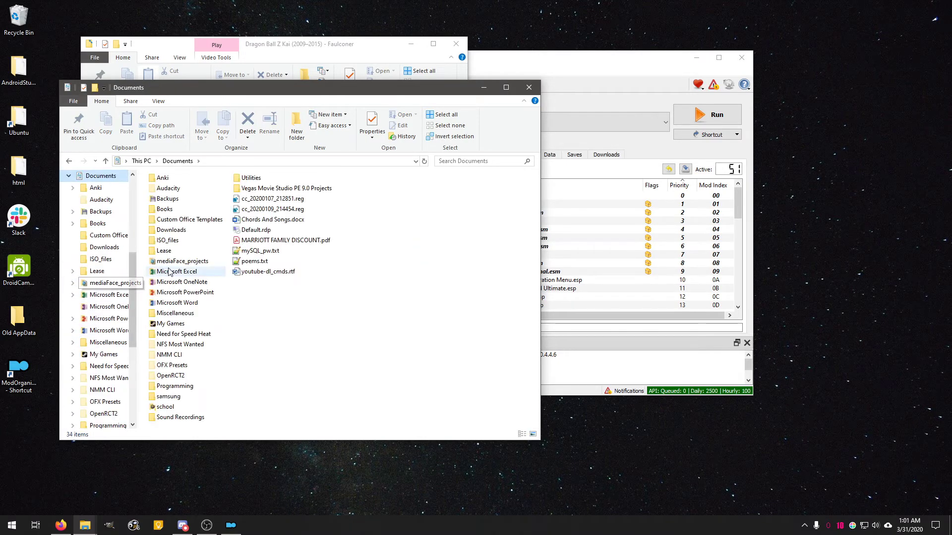
pyautogui.doubleClick(170, 293)
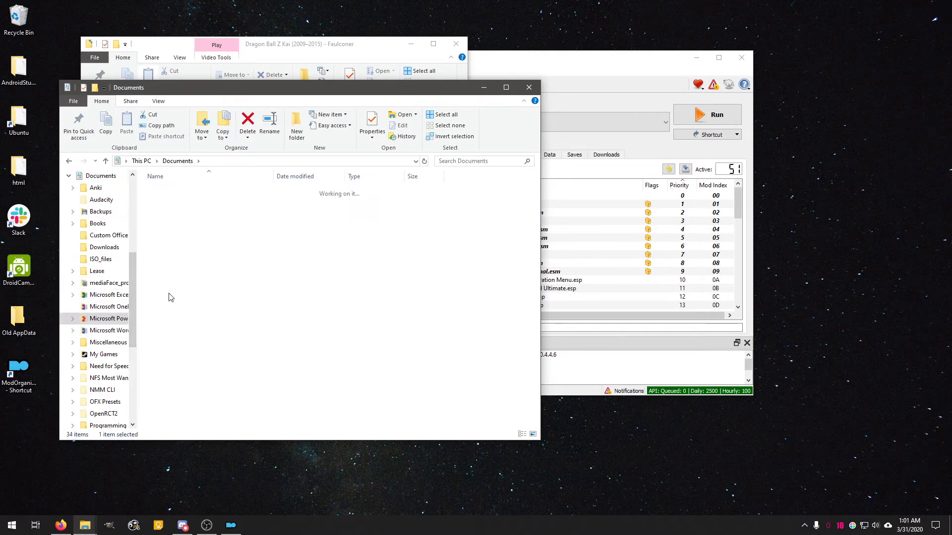
pyautogui.click(69, 179)
pyautogui.doubleClick(167, 201)
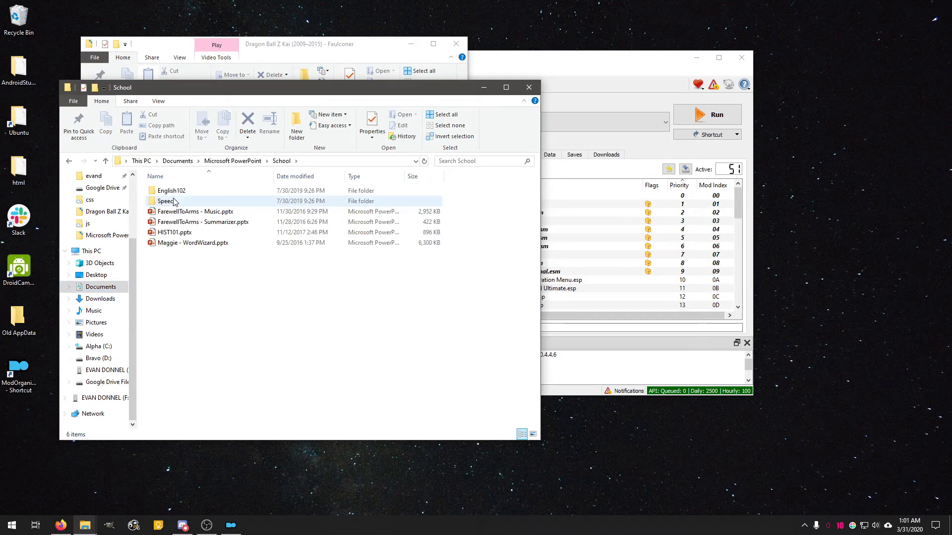
pyautogui.doubleClick(184, 202)
pyautogui.hotkey('alt', 'Left')
pyautogui.click(191, 194)
pyautogui.doubleClick(191, 194)
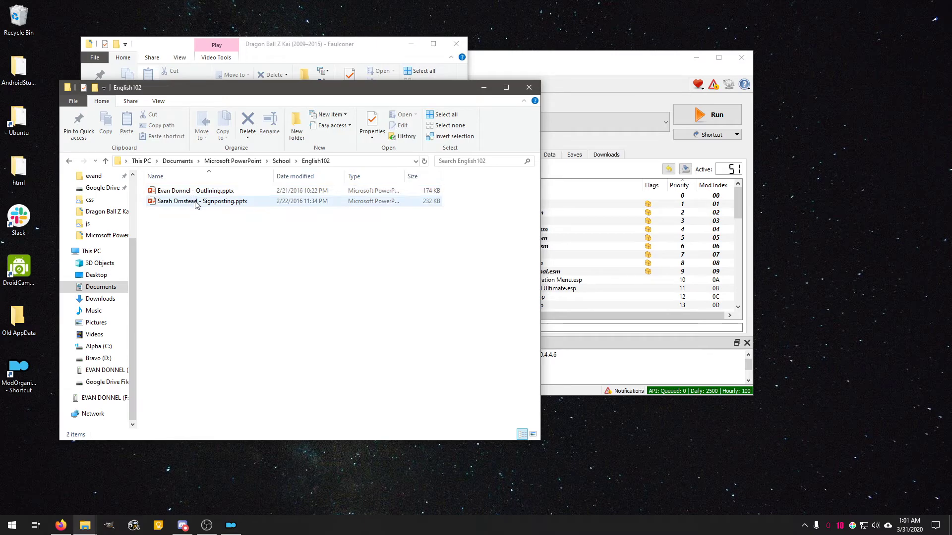
pyautogui.hotkey('alt', 'Left')
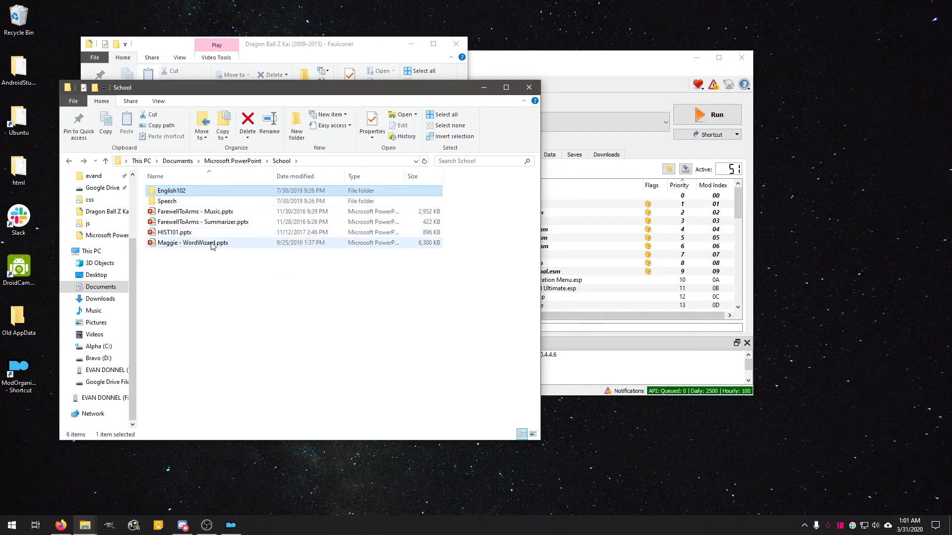
pyautogui.hotkey('alt', 'Up')
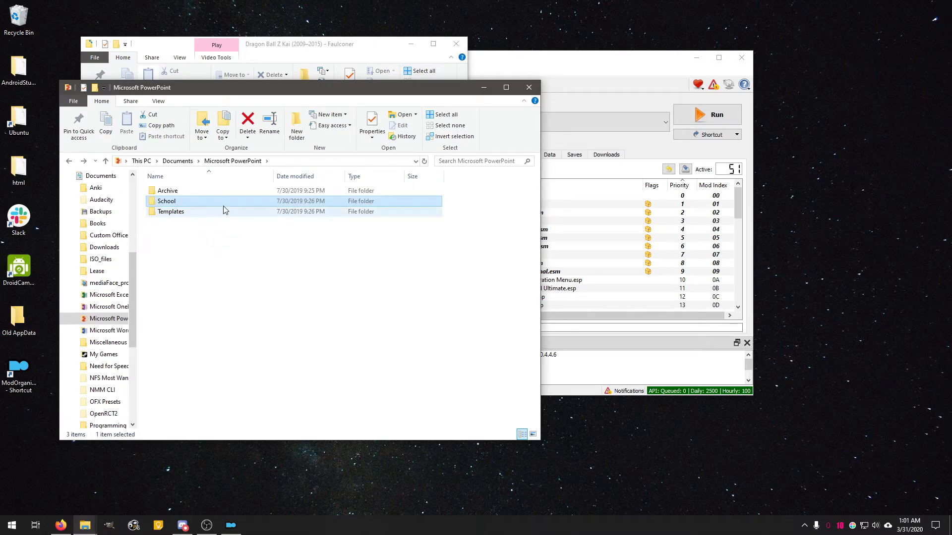
# Step: Open Halloween.pptx from Archive > School > Halloween
pyautogui.click(231, 192)
pyautogui.doubleClick(231, 193)
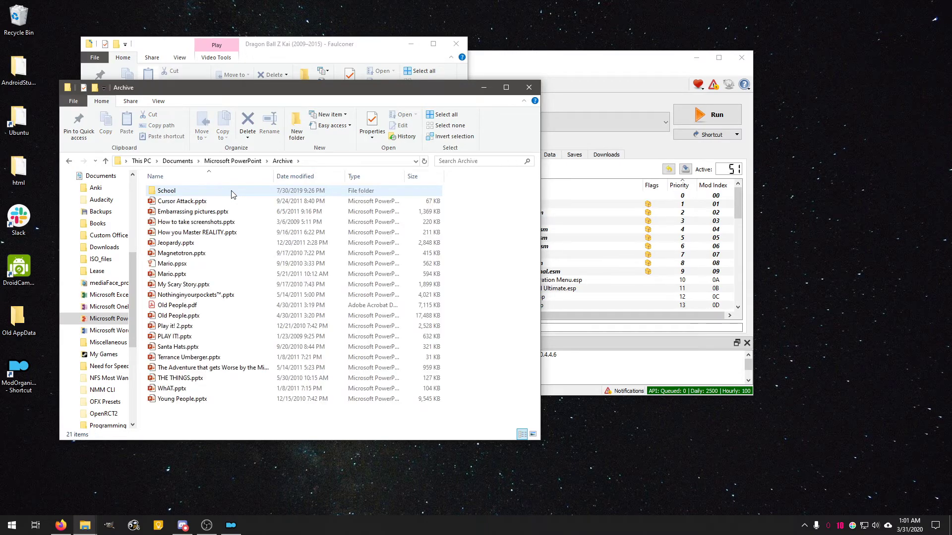
pyautogui.doubleClick(233, 194)
pyautogui.scroll(-3, 229, 255)
pyautogui.scroll(3, 229, 256)
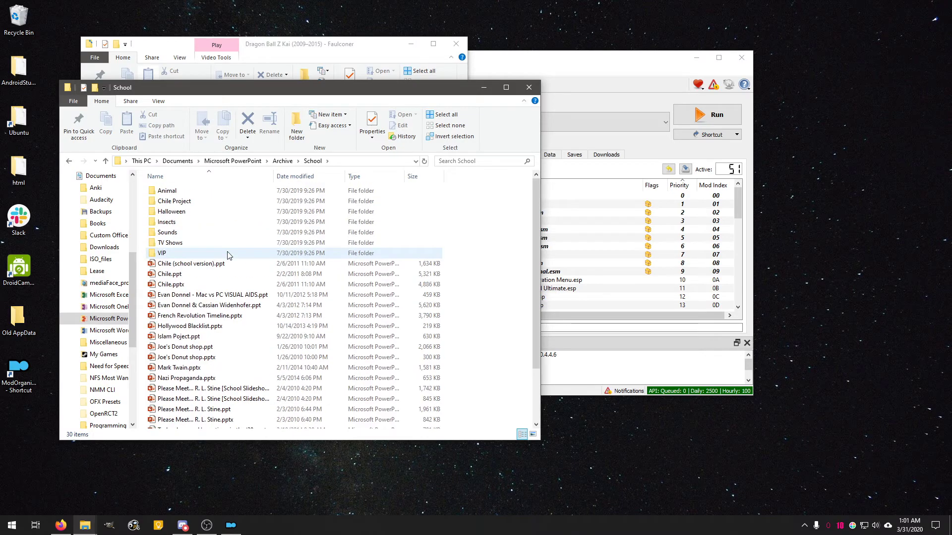
pyautogui.doubleClick(232, 212)
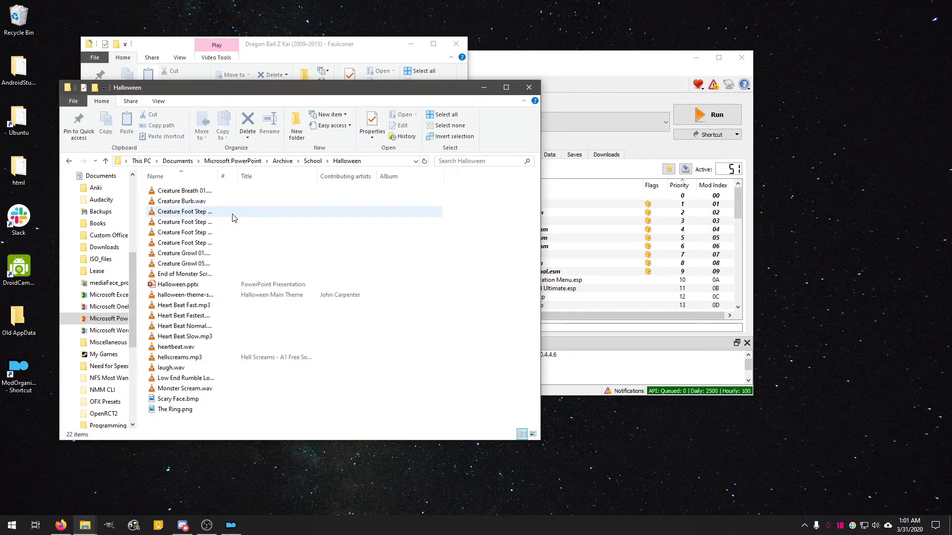
pyautogui.doubleClick(200, 284)
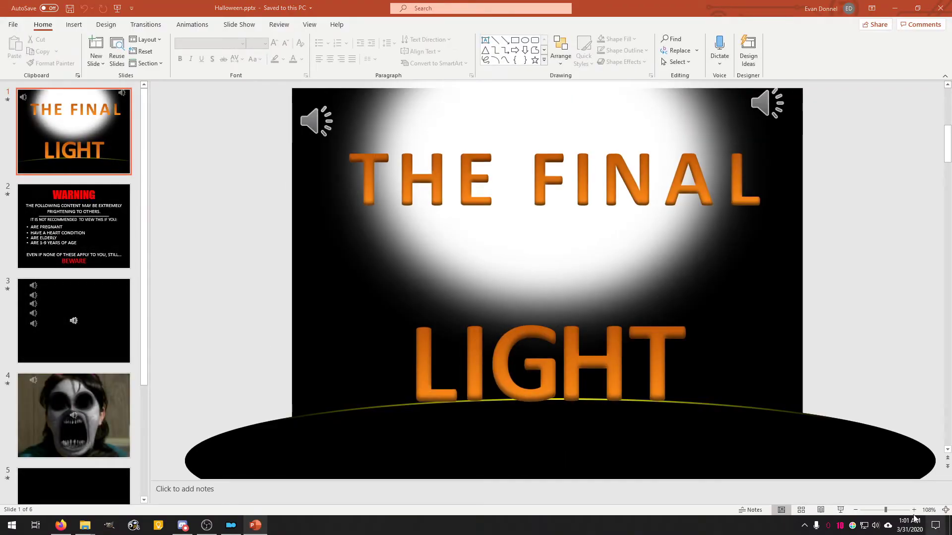
# Step: Glance at the WARNING slide, then run the Halloween slideshow from the title slide
pyautogui.click(842, 510)
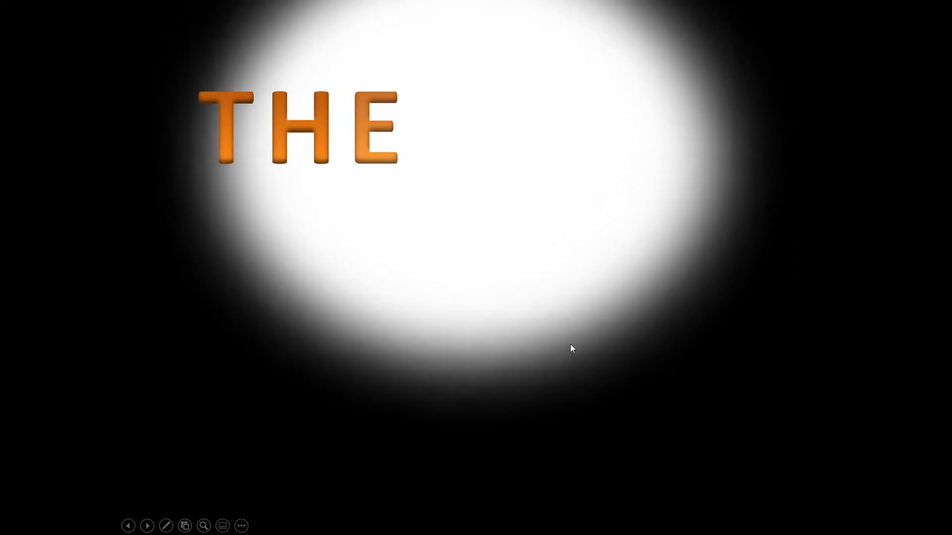
pyautogui.press('Escape')
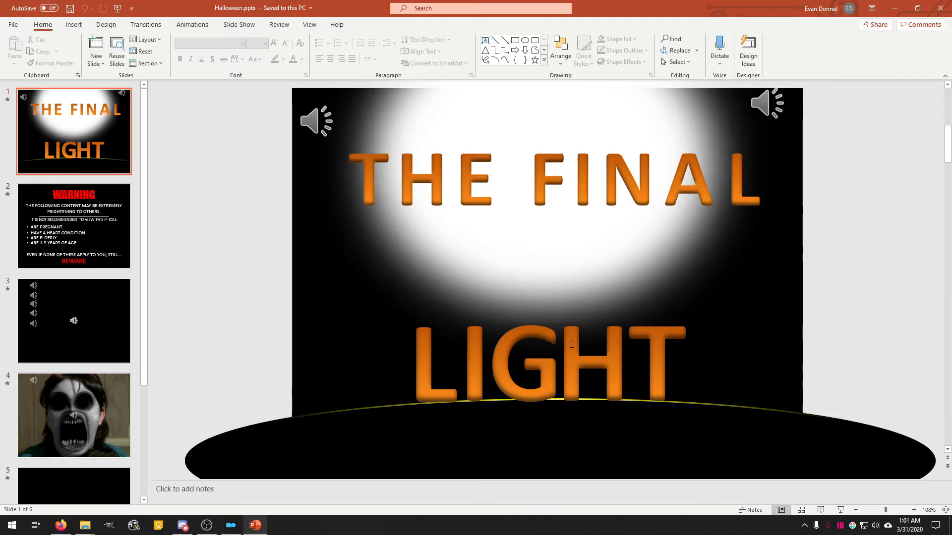
pyautogui.click(79, 236)
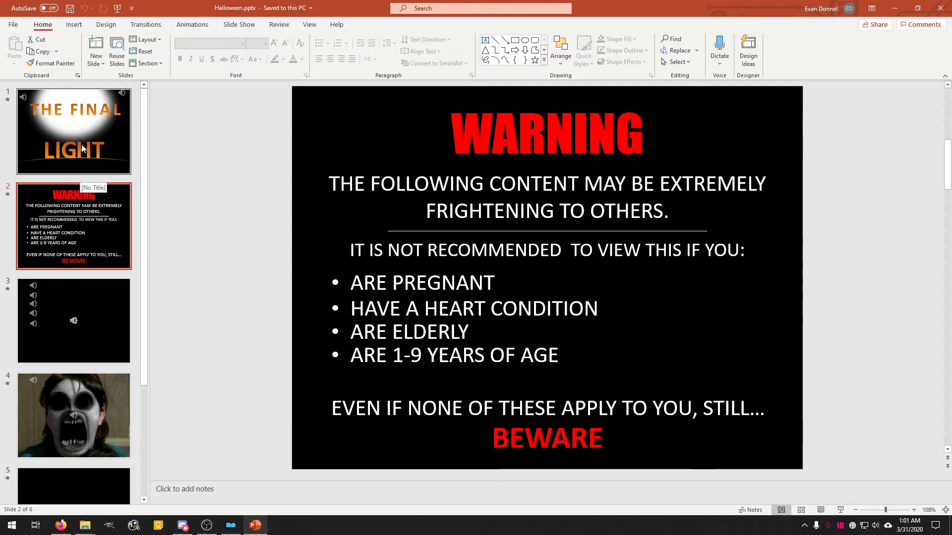
pyautogui.press('Up')
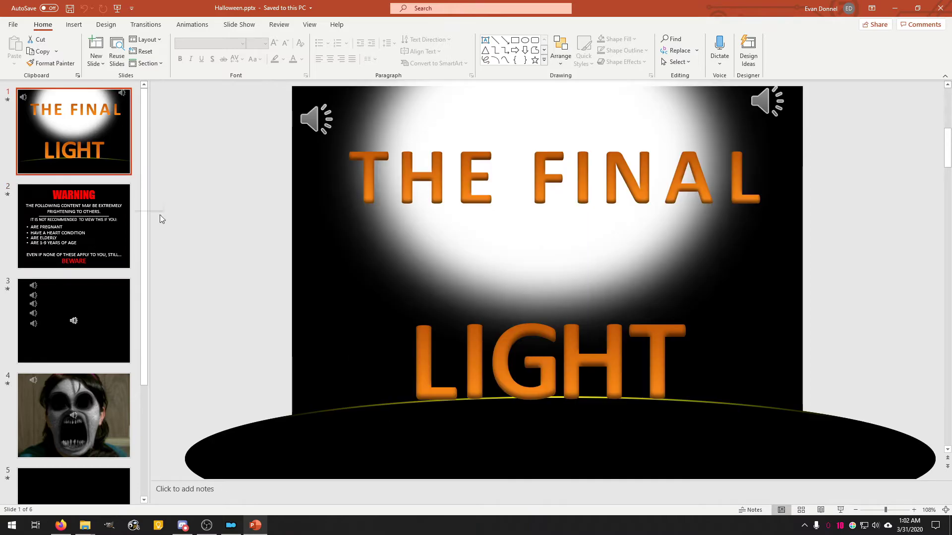
pyautogui.click(840, 509)
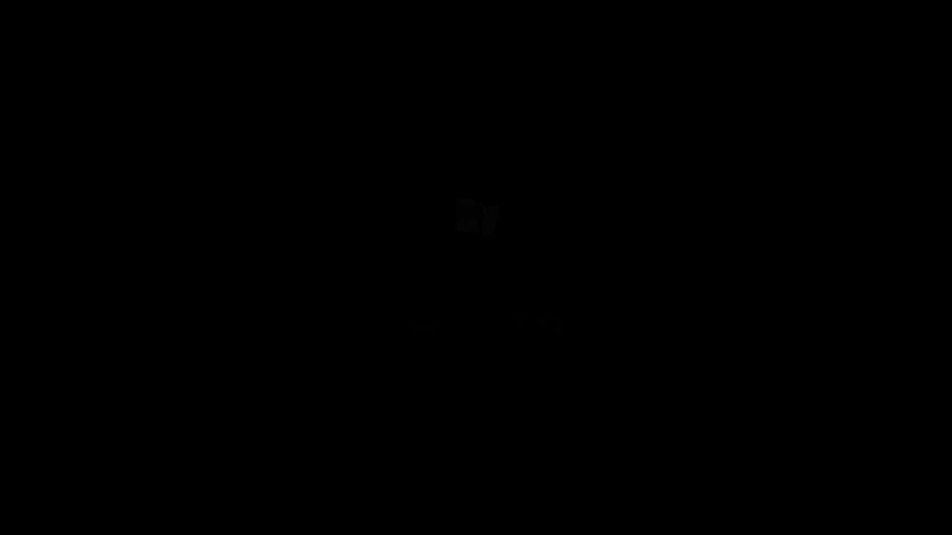
# Step: Drag the scary-face slide's audio icon to the lower right, then close Halloween without saving
pyautogui.press('Escape')
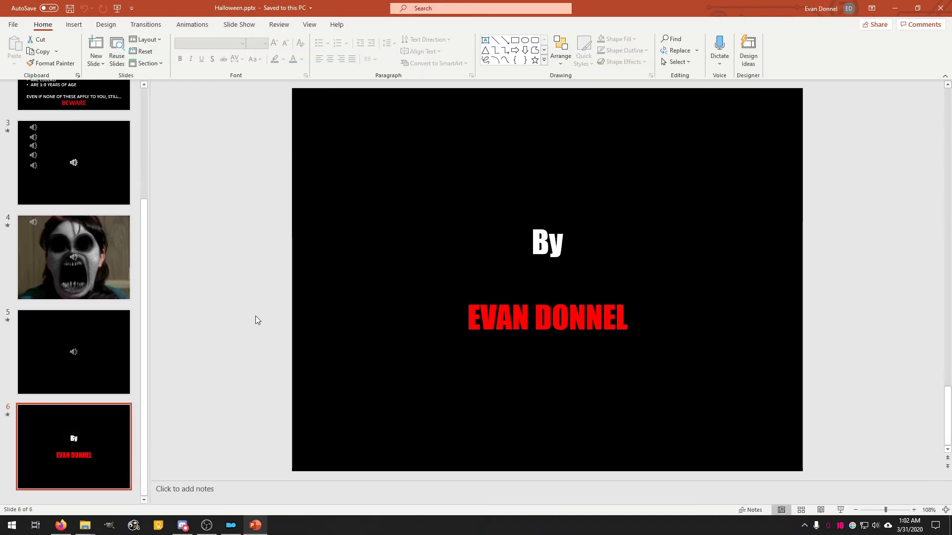
pyautogui.click(76, 356)
pyautogui.click(68, 266)
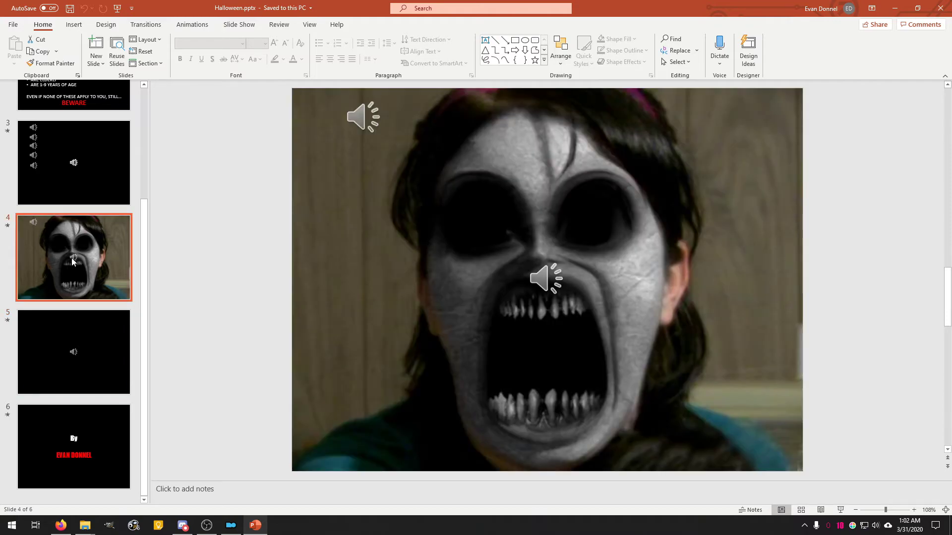
pyautogui.moveTo(545, 280); pyautogui.dragTo(750, 386)
pyautogui.click(603, 350)
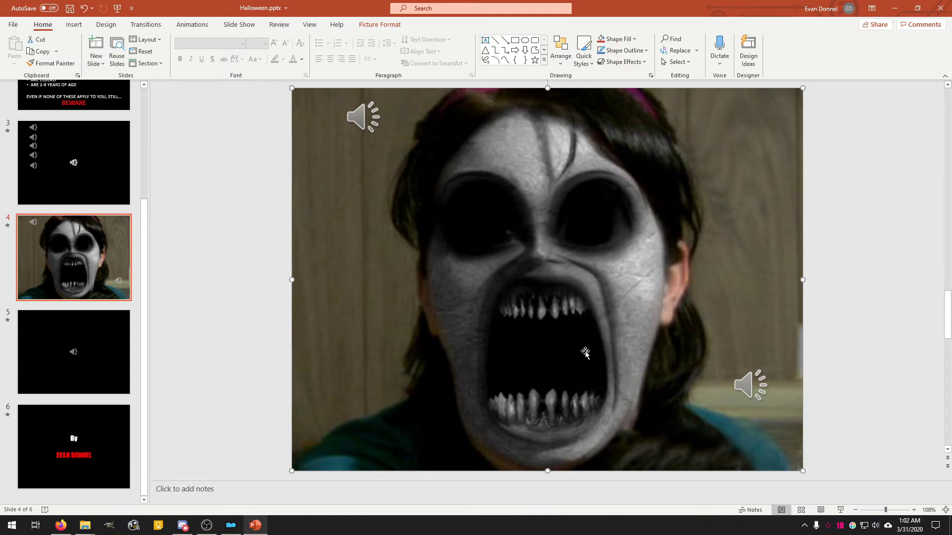
pyautogui.click(946, 11)
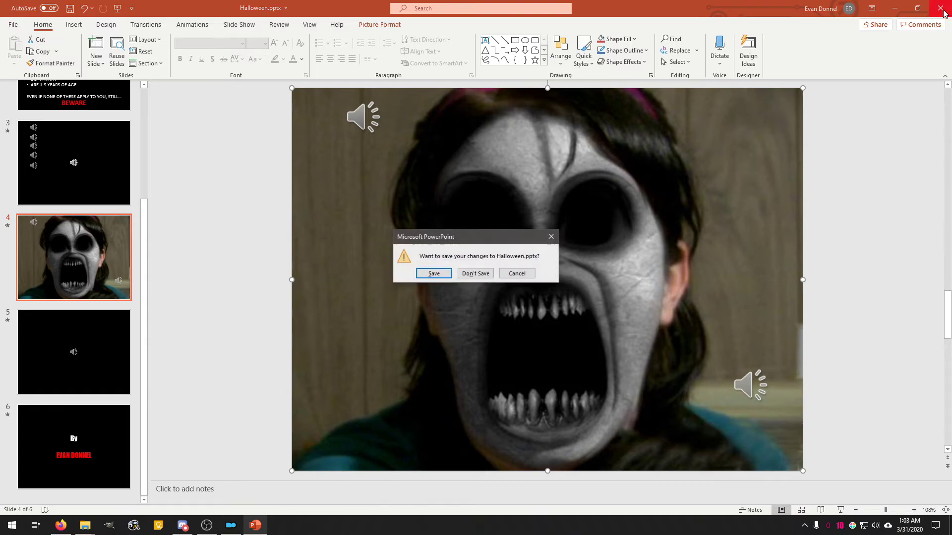
pyautogui.click(477, 273)
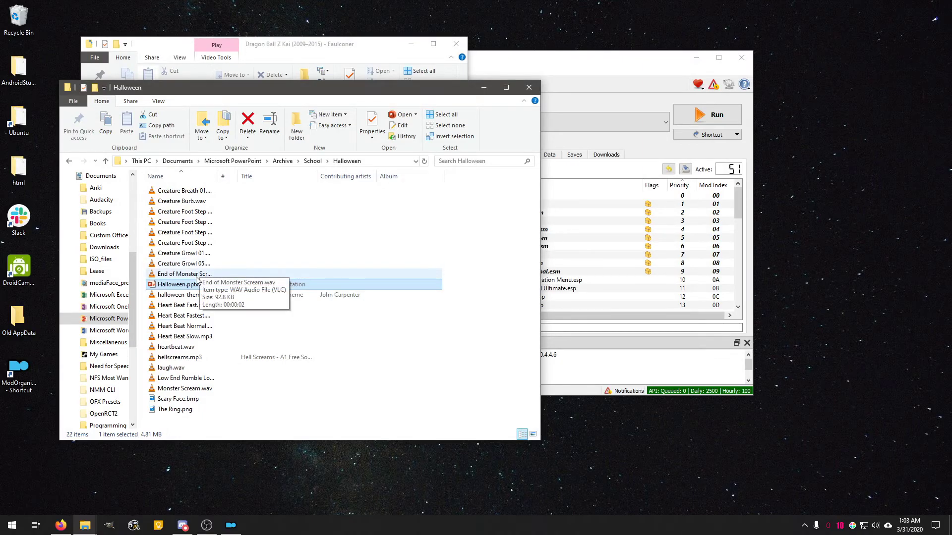
# Step: In the Insects folder, preview Assassin Bug.jpg, then open Beneficial Insects.pptx
pyautogui.click(211, 242)
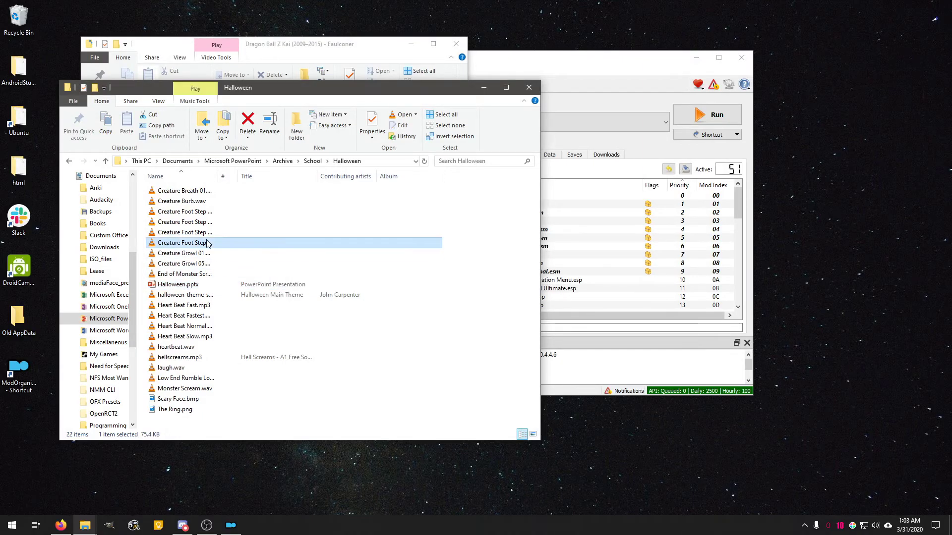
pyautogui.press('BackSpace')
pyautogui.doubleClick(217, 225)
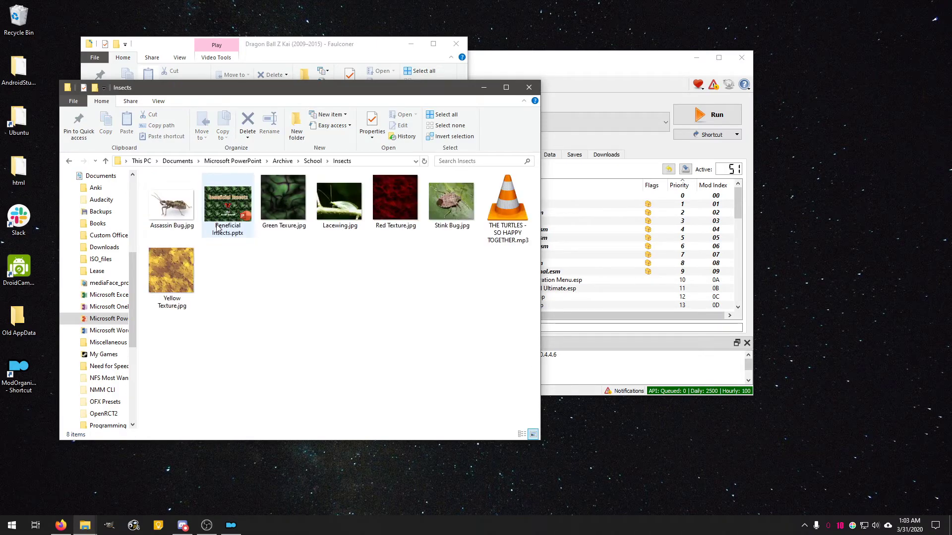
pyautogui.doubleClick(168, 225)
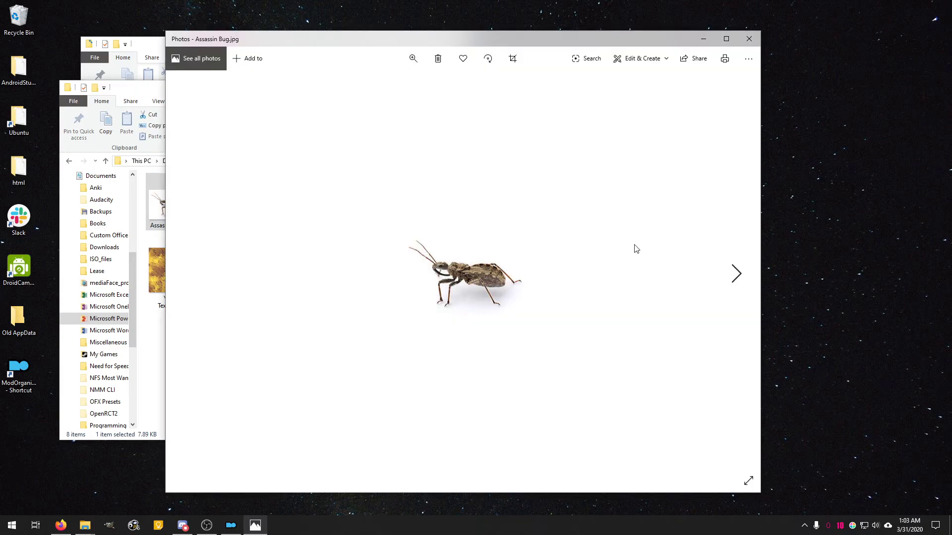
pyautogui.scroll(3, 483, 285)
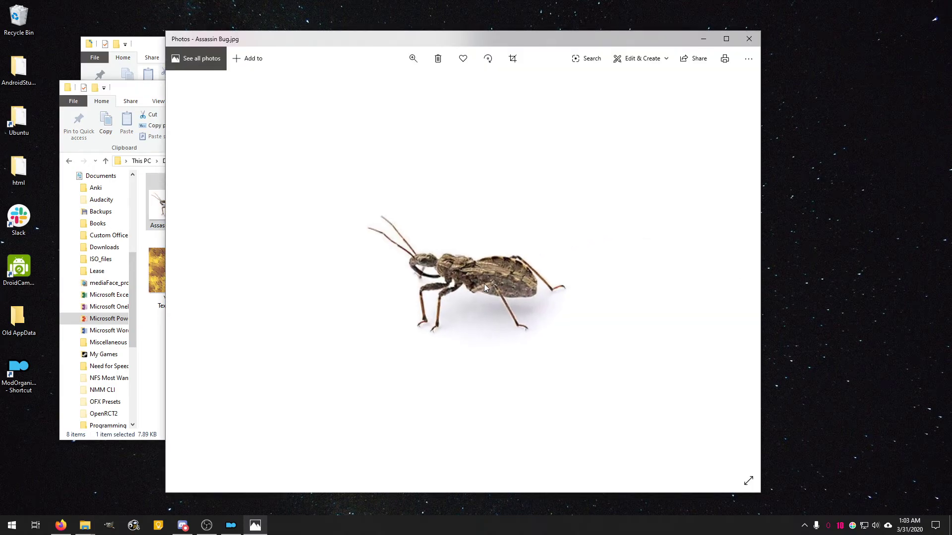
pyautogui.click(750, 38)
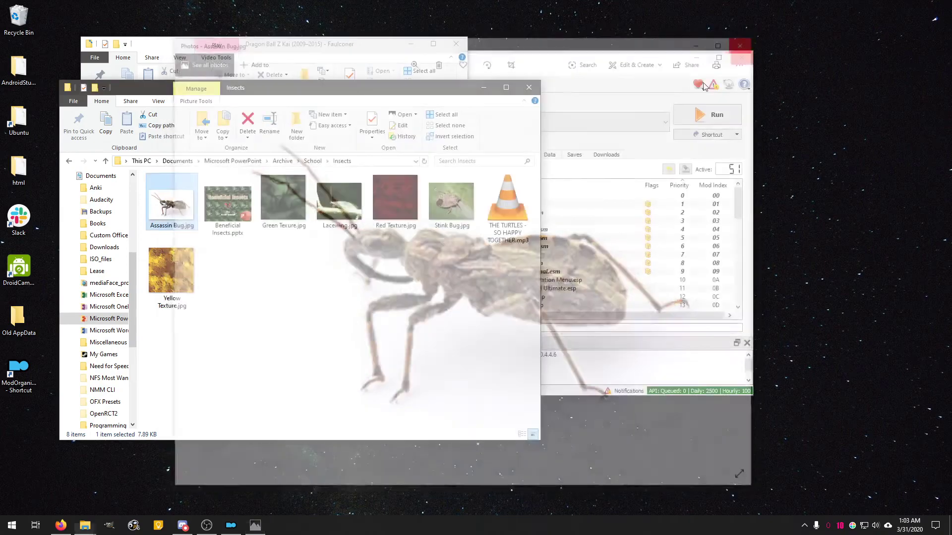
pyautogui.doubleClick(247, 232)
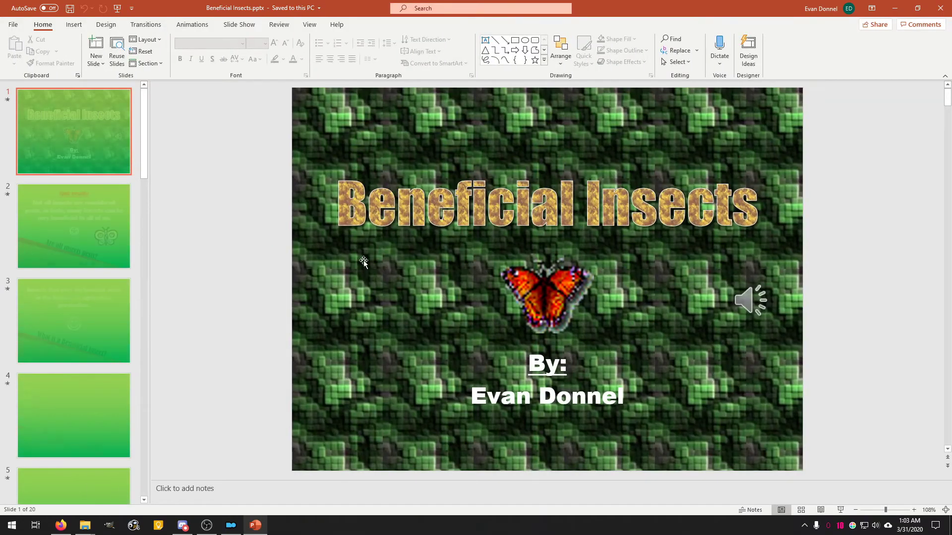
# Step: Scroll from the Not really slide down to slide 17, Small Wasps + Stink Bugs
pyautogui.click(102, 233)
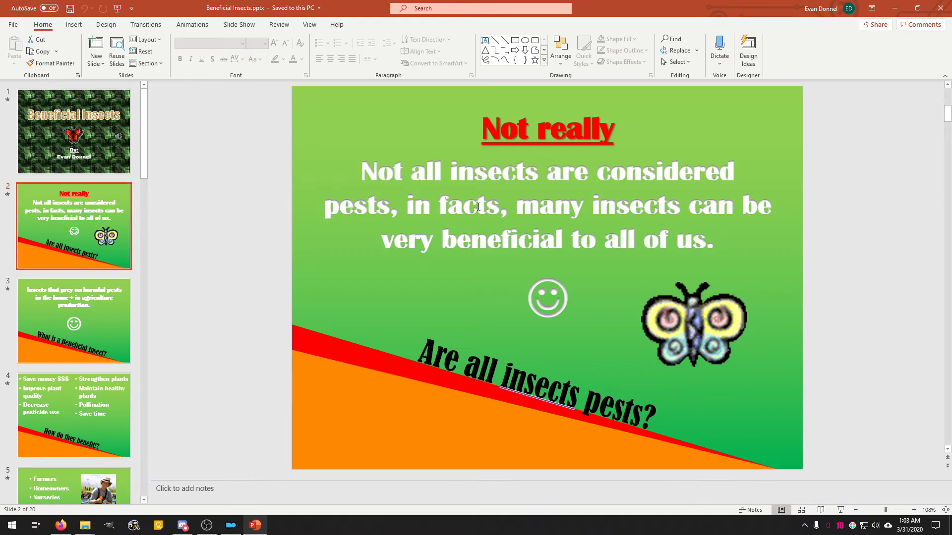
pyautogui.scroll(-2, 534, 274)
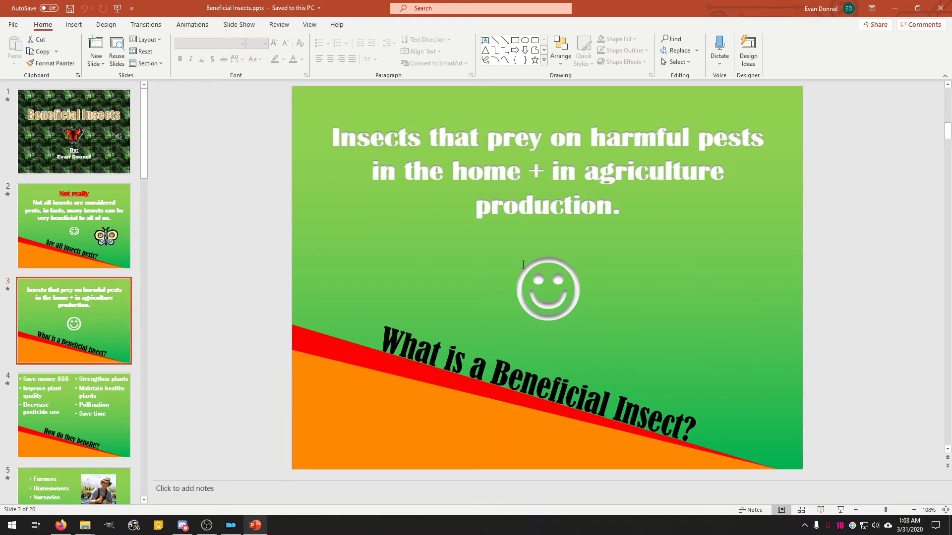
pyautogui.scroll(-2, 523, 264)
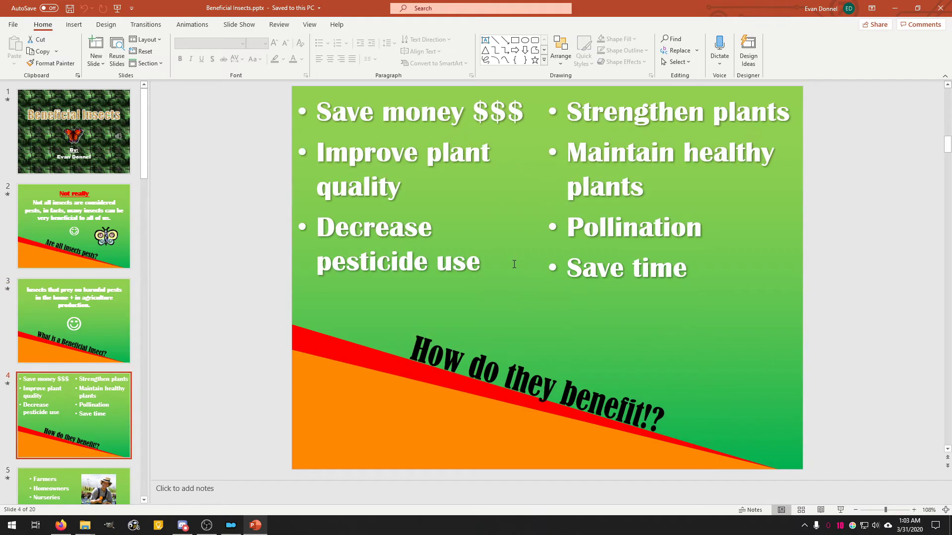
pyautogui.scroll(-2, 518, 265)
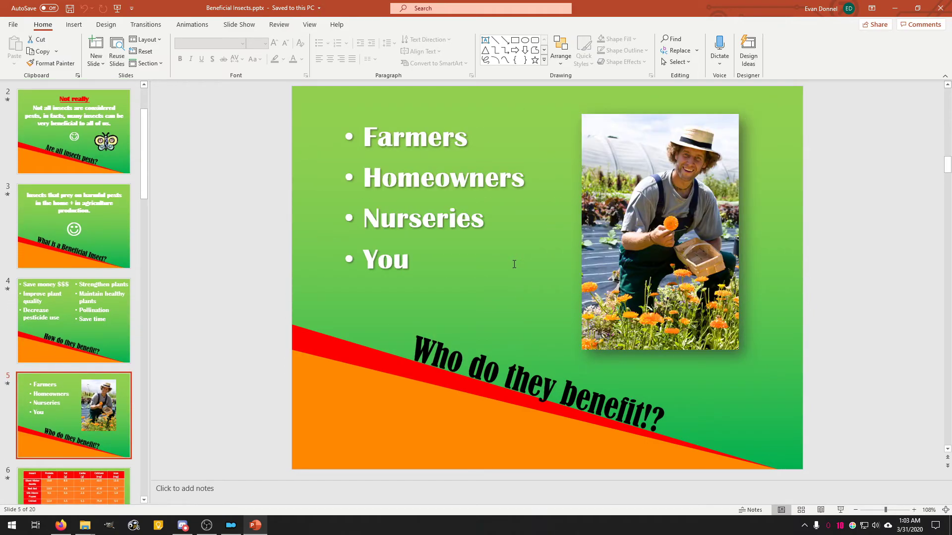
pyautogui.scroll(-2, 514, 264)
pyautogui.scroll(-2, 514, 264)
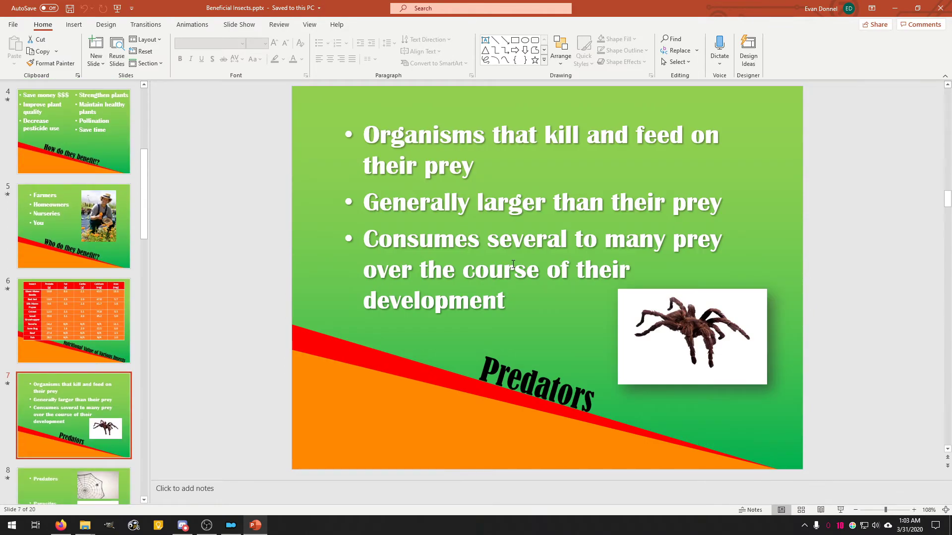
pyautogui.scroll(-2, 513, 264)
pyautogui.scroll(-2, 513, 264)
pyautogui.scroll(-2, 513, 265)
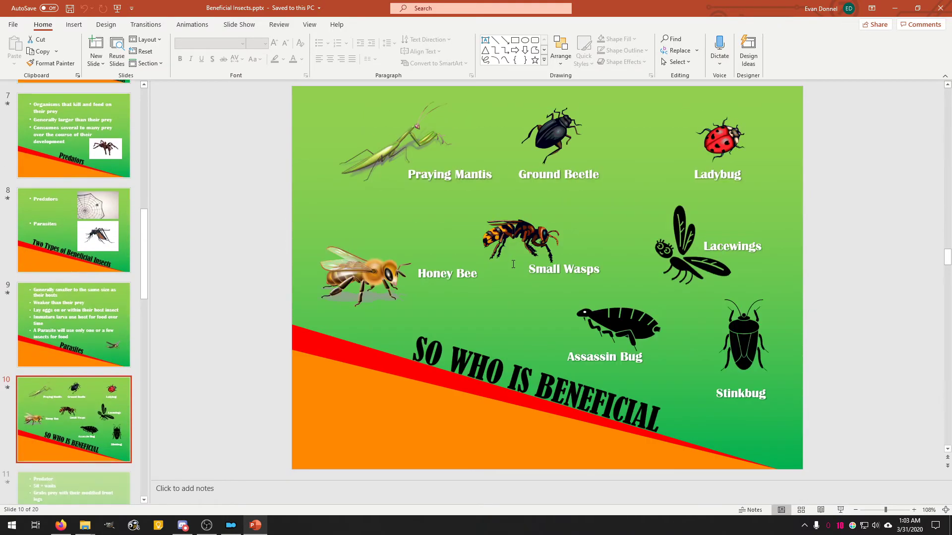
pyautogui.scroll(-2, 512, 265)
pyautogui.scroll(2, 513, 265)
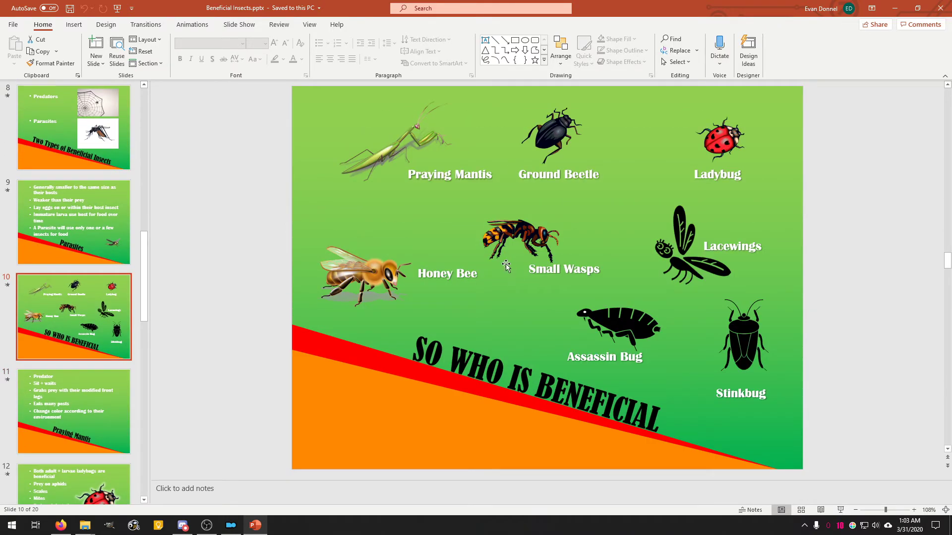
pyautogui.scroll(-2, 558, 249)
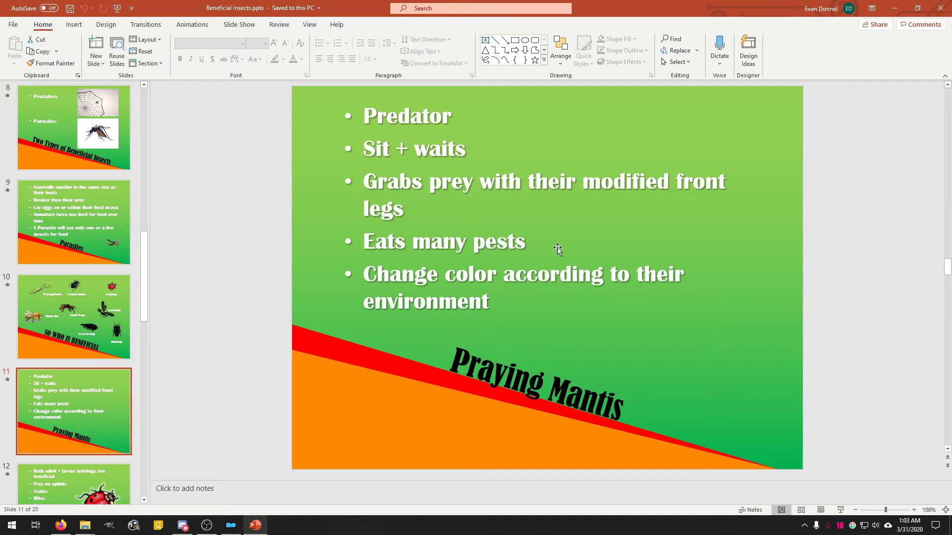
pyautogui.scroll(-2, 557, 249)
pyautogui.scroll(-2, 557, 249)
pyautogui.scroll(-2, 557, 249)
pyautogui.scroll(-2, 557, 250)
pyautogui.scroll(-2, 558, 249)
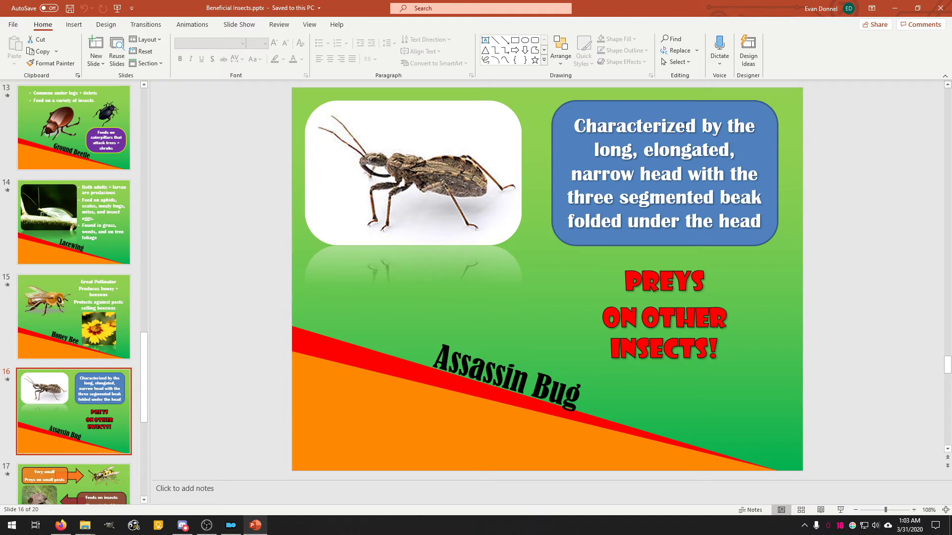
pyautogui.scroll(-2, 685, 126)
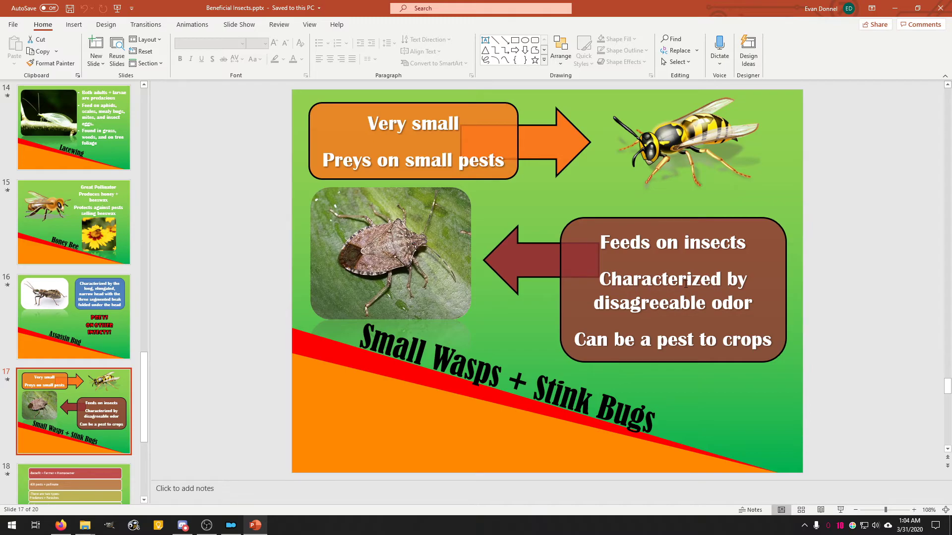
pyautogui.scroll(1, 686, 283)
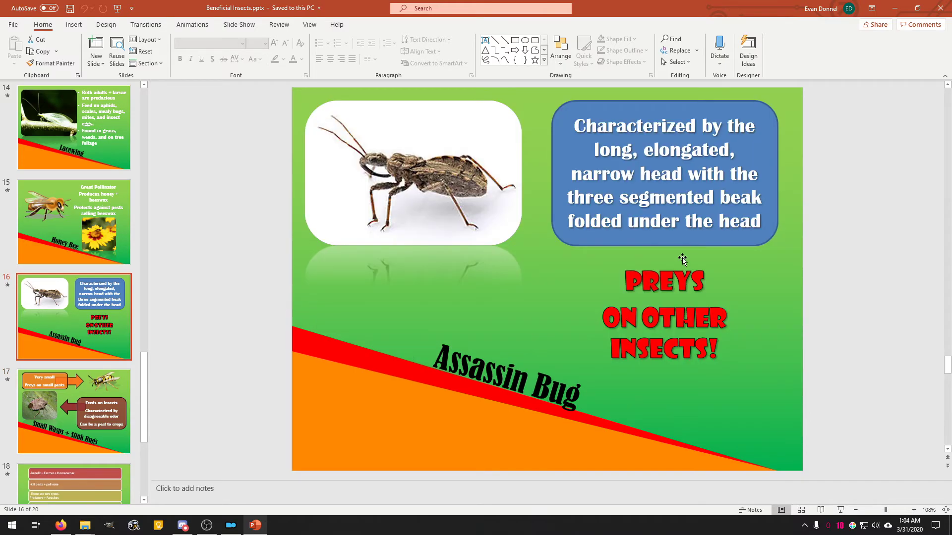
pyautogui.scroll(-1, 680, 231)
pyautogui.scroll(-1, 679, 233)
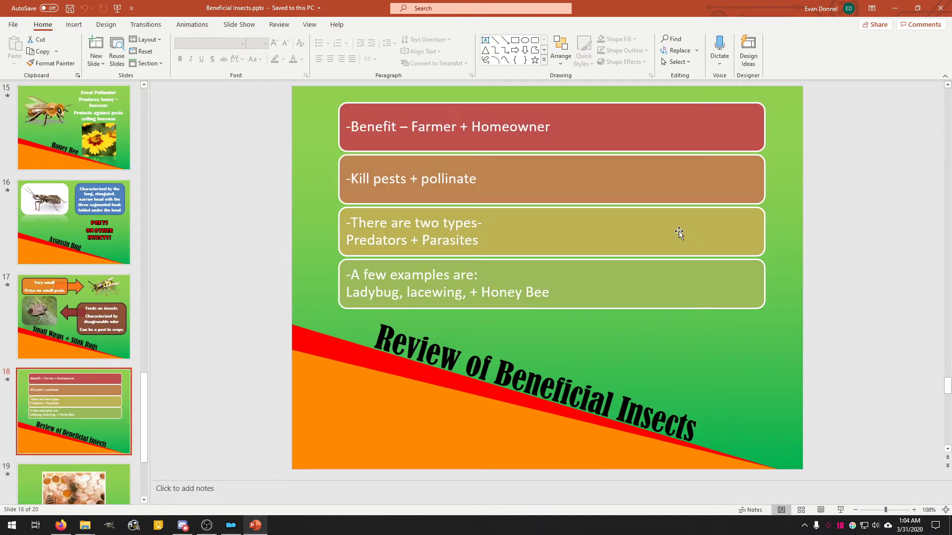
pyautogui.scroll(1, 679, 232)
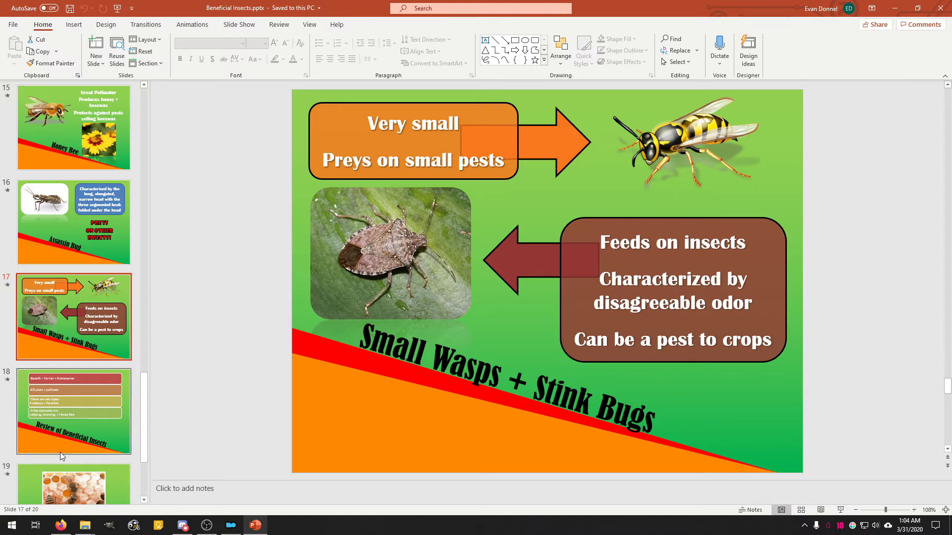
# Step: Replace Stink with Commotion and Small with Slight in slide 17's title
pyautogui.click(593, 411)
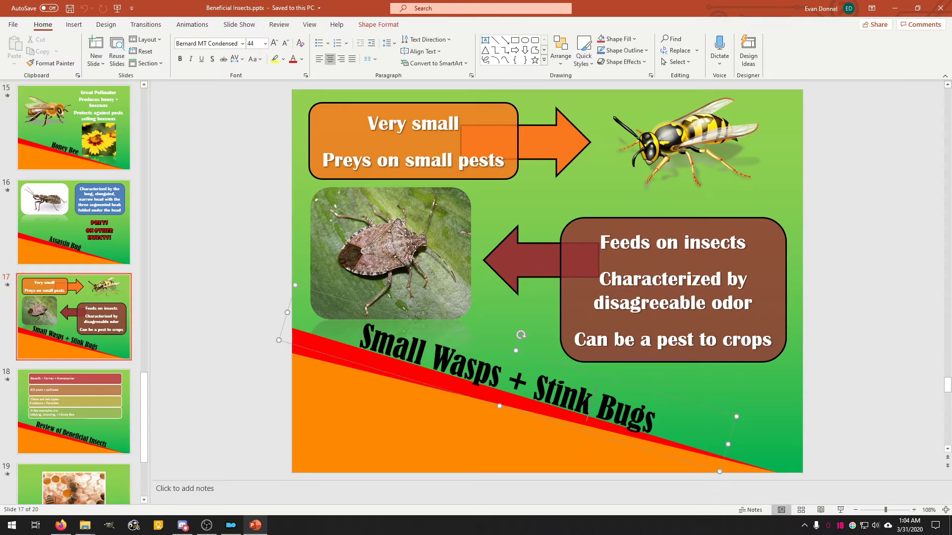
pyautogui.rightClick(589, 410)
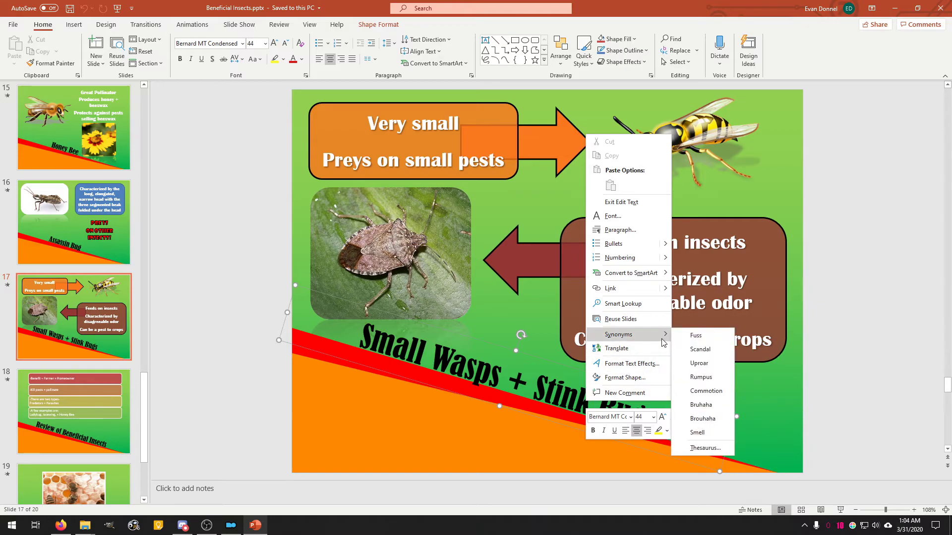
pyautogui.click(711, 391)
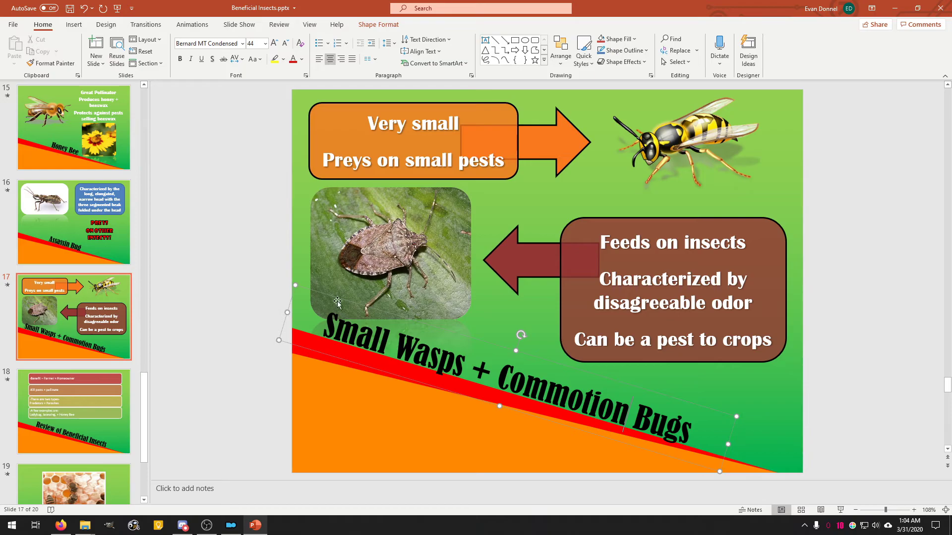
pyautogui.rightClick(359, 330)
pyautogui.moveTo(392, 264)
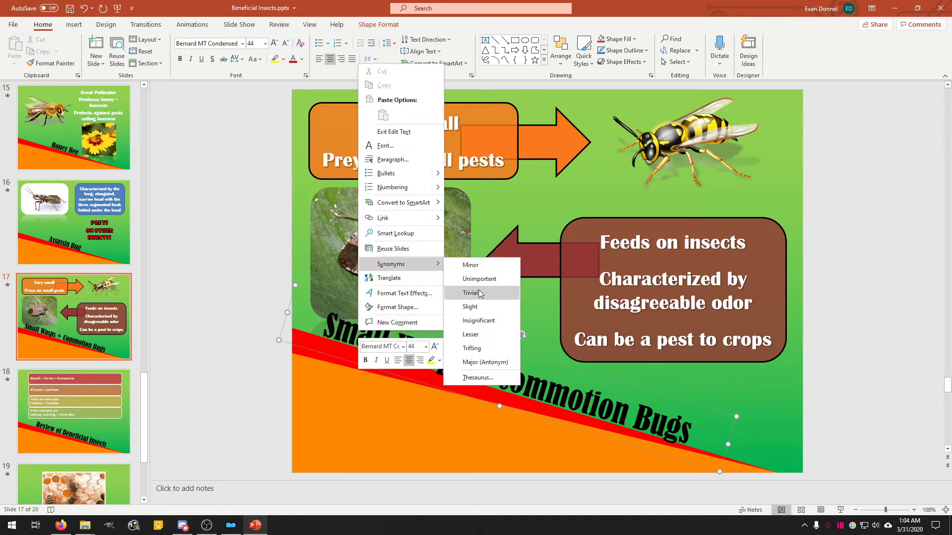
pyautogui.click(489, 304)
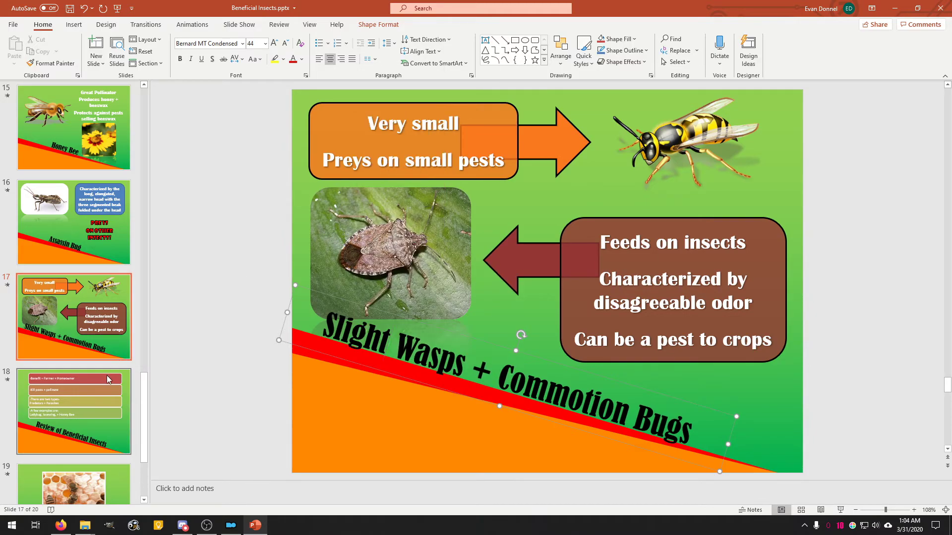
# Step: On slide 18, swap Beneficial, Review, Insects for Advantageous, Evaluation, Creepy-crawlies
pyautogui.click(100, 436)
pyautogui.click(514, 398)
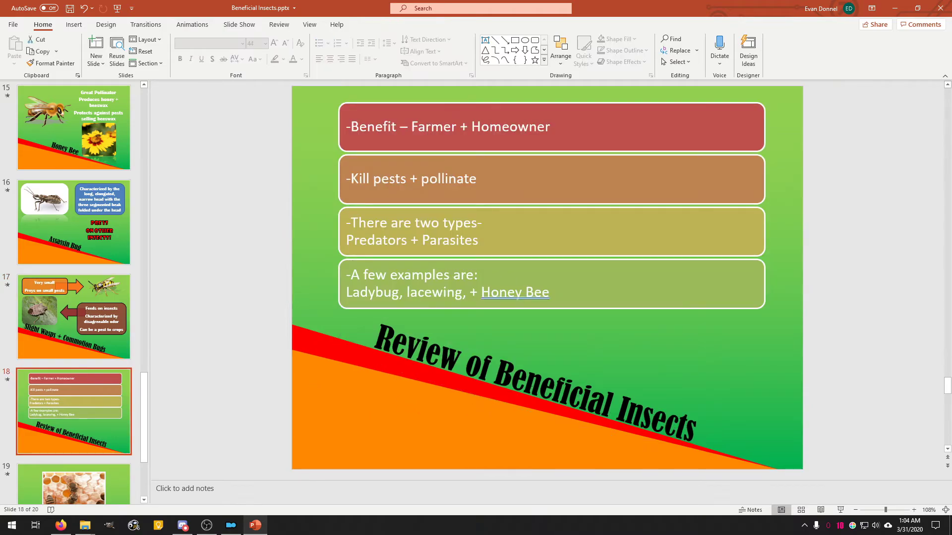
pyautogui.rightClick(530, 388)
pyautogui.moveTo(563, 316)
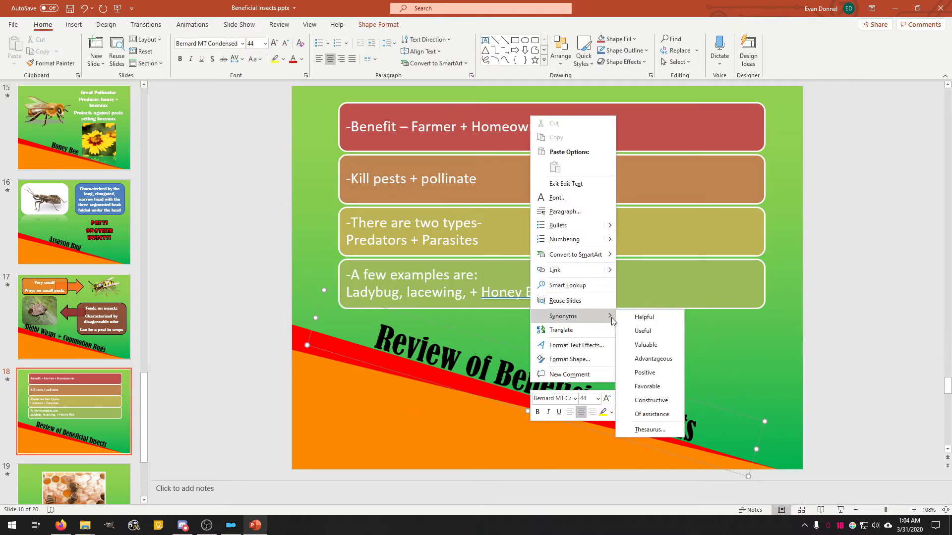
pyautogui.click(643, 359)
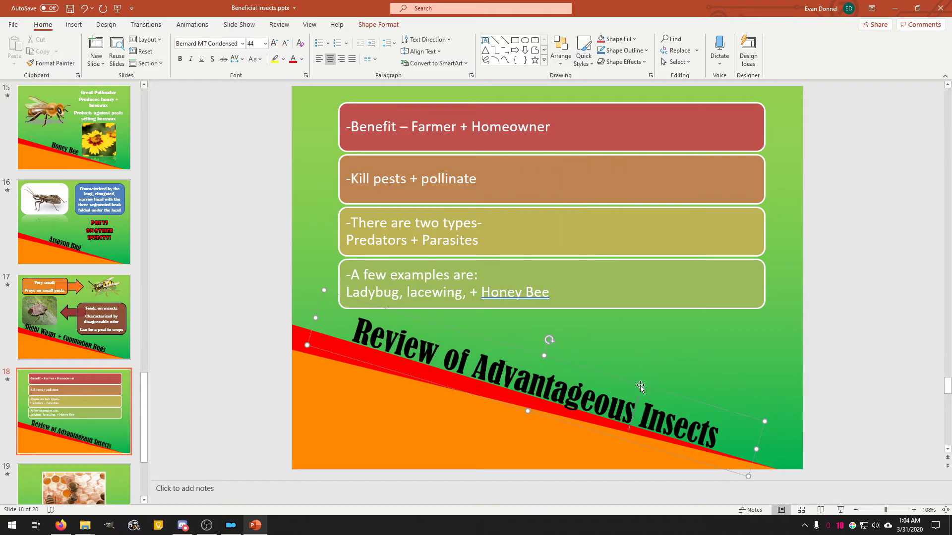
pyautogui.rightClick(382, 351)
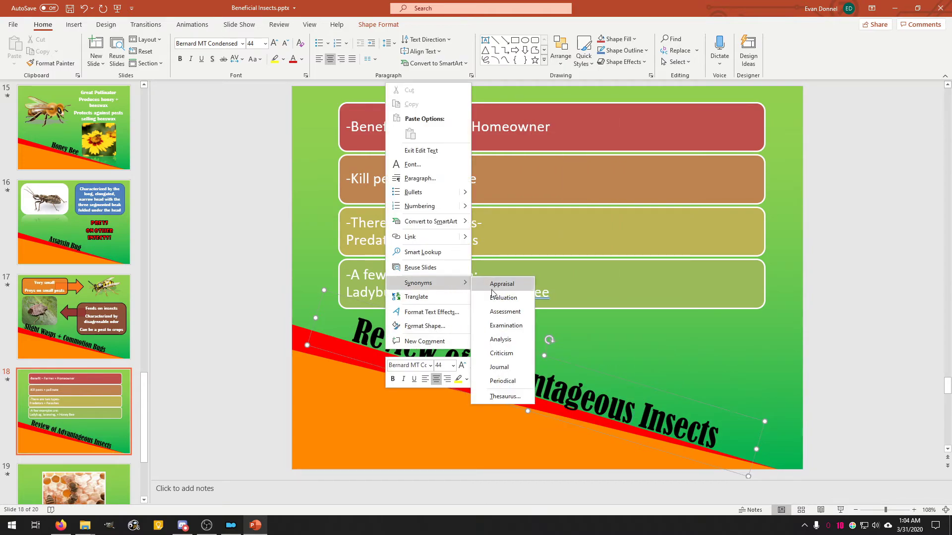
pyautogui.click(503, 297)
pyautogui.rightClick(700, 424)
pyautogui.moveTo(733, 360)
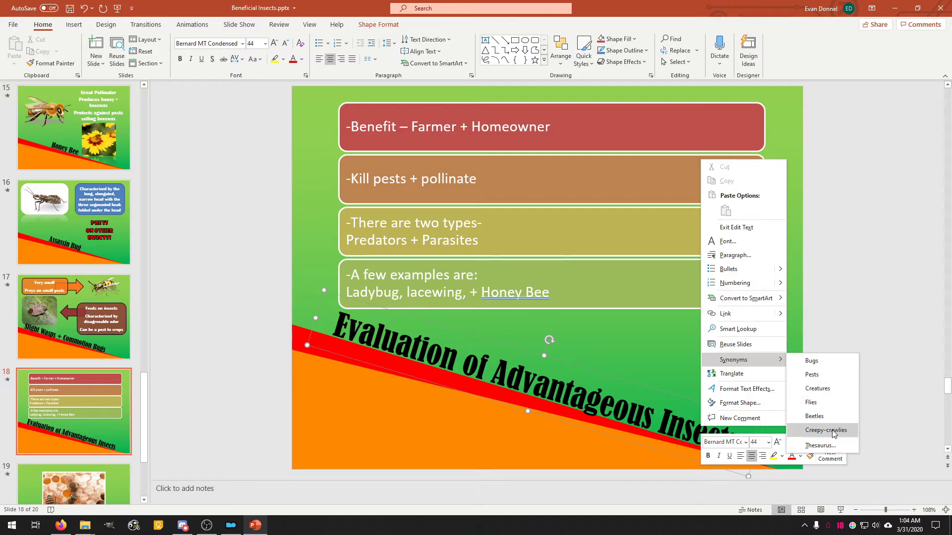
pyautogui.click(825, 429)
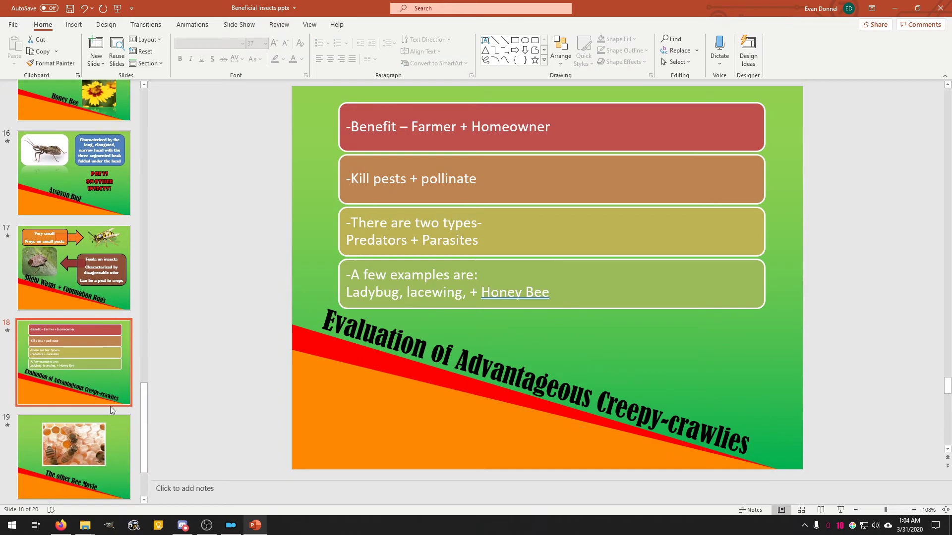
pyautogui.click(77, 436)
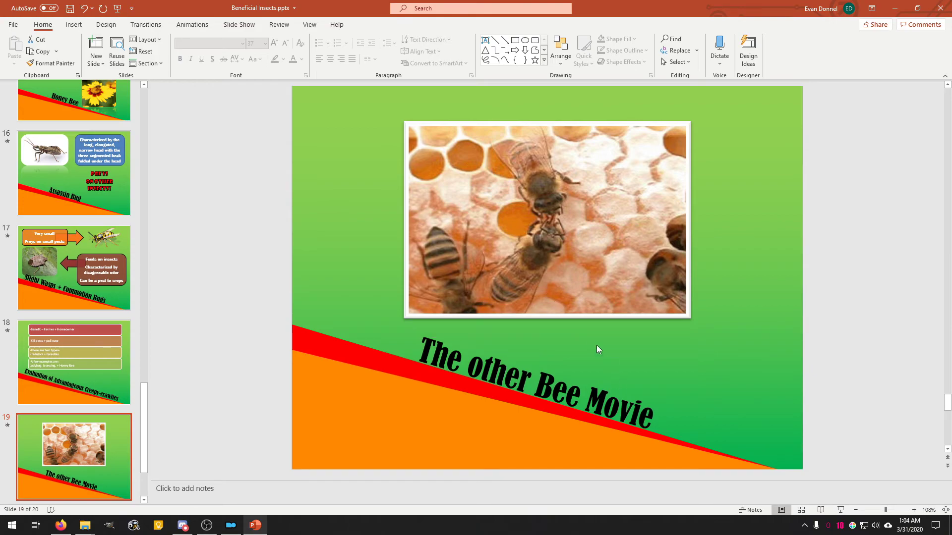
# Step: Try to play the bee video, cancelling the media upgrade conversion
pyautogui.click(421, 327)
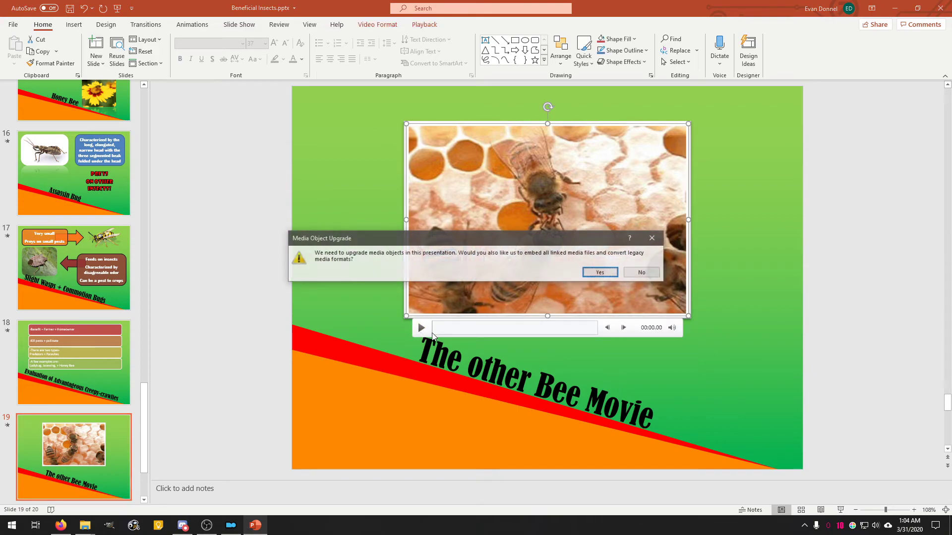
pyautogui.click(606, 276)
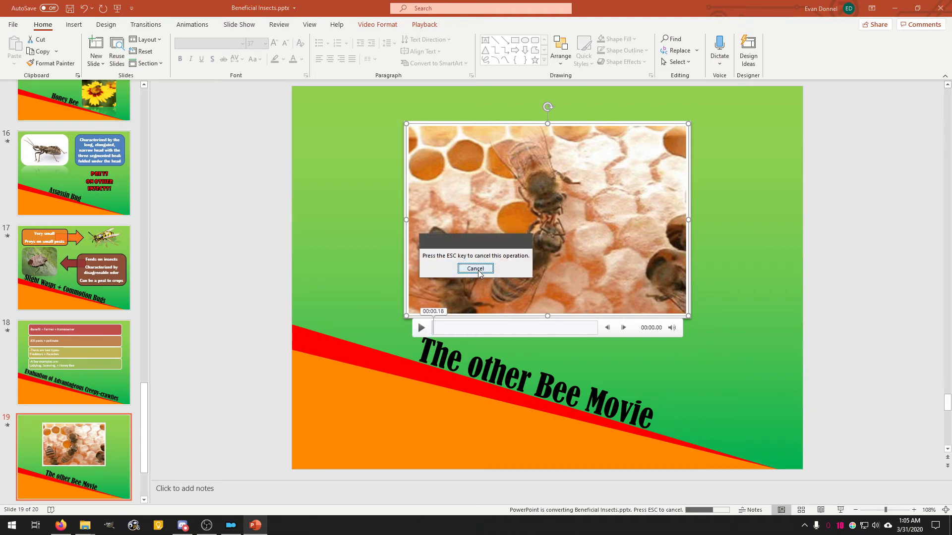
pyautogui.click(476, 268)
pyautogui.click(421, 328)
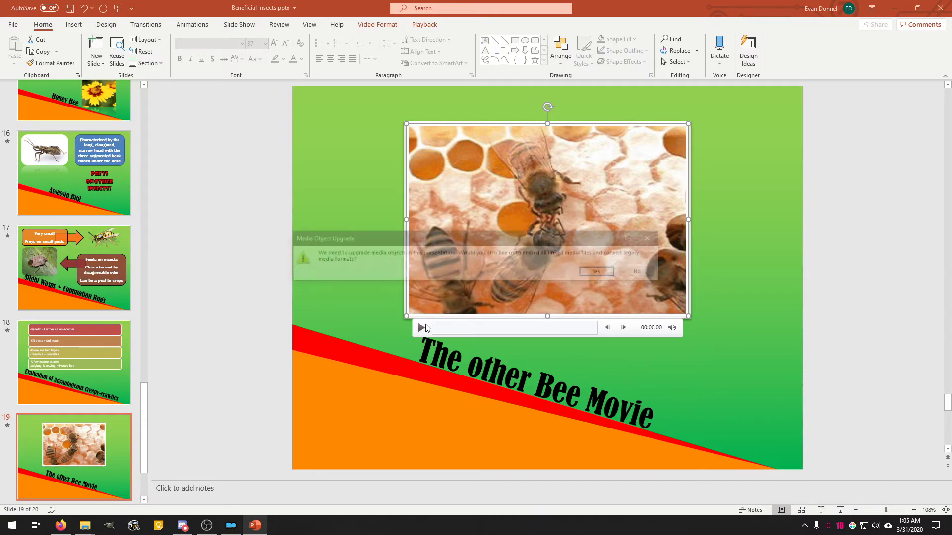
# Step: Reword slide 19's title, replacing Movie with Flick and other with additional
pyautogui.click(600, 272)
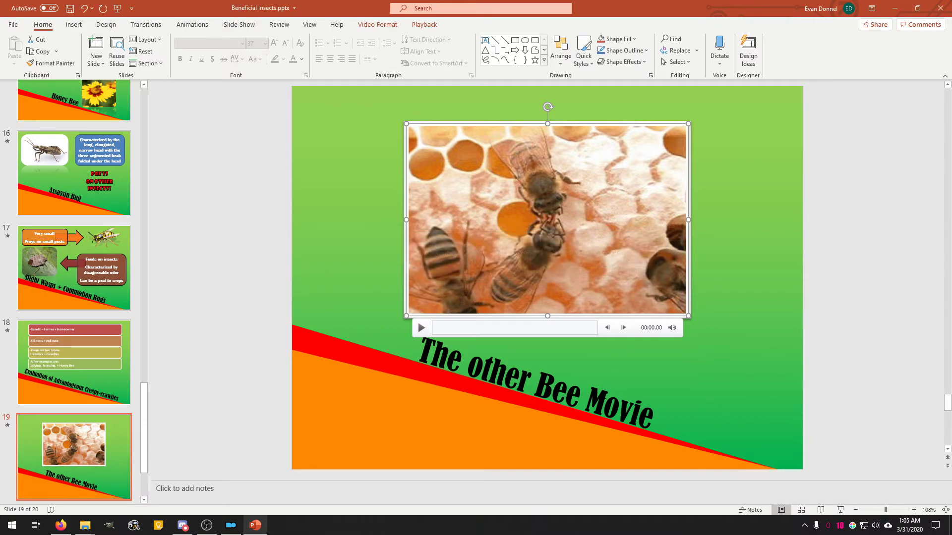
pyautogui.rightClick(604, 399)
pyautogui.moveTo(636, 329)
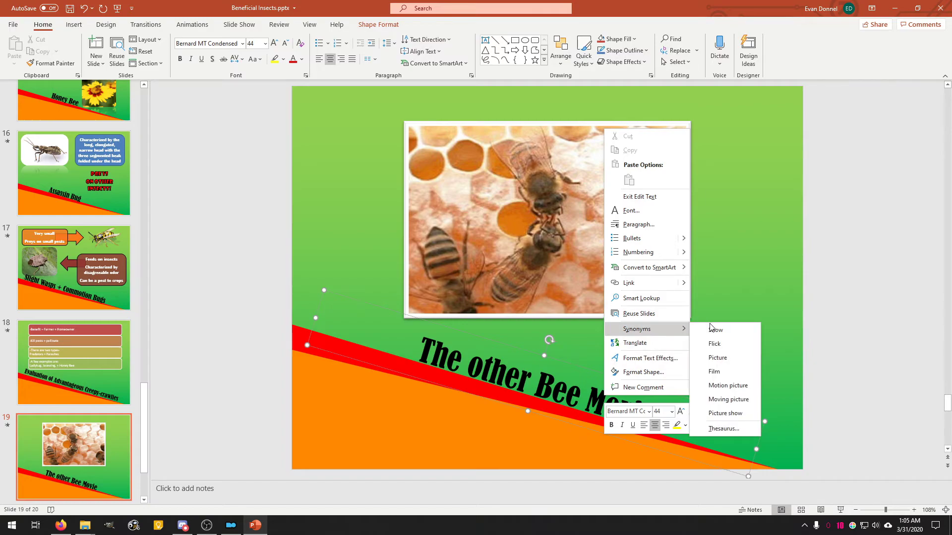
pyautogui.click(714, 344)
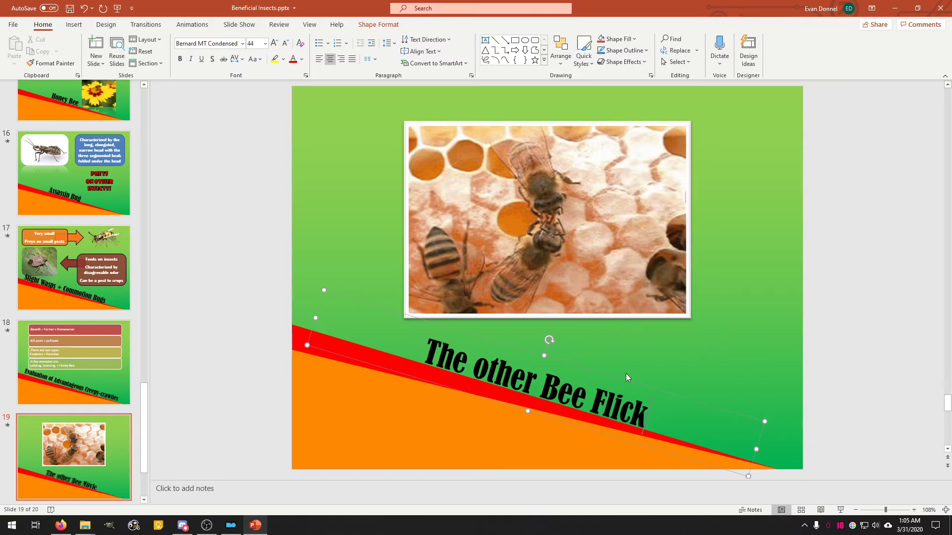
pyautogui.rightClick(559, 388)
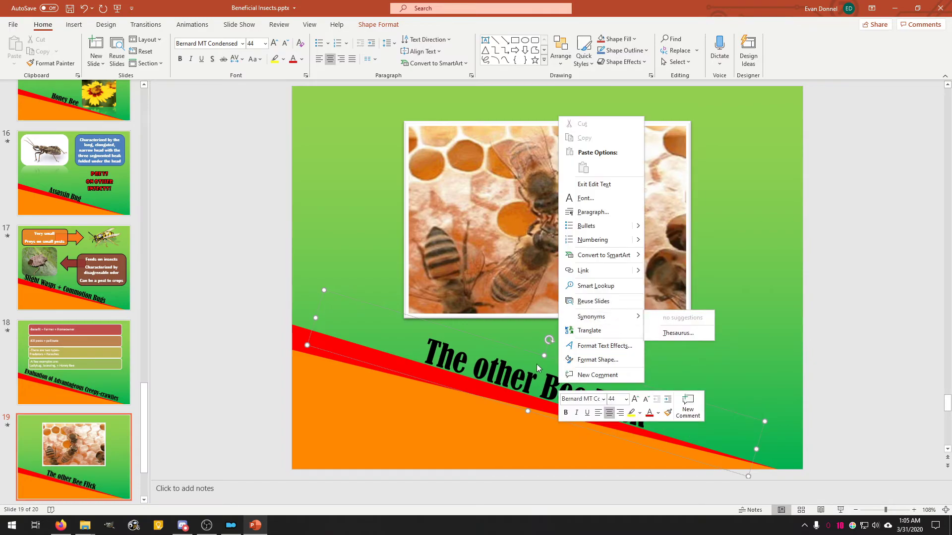
pyautogui.rightClick(472, 384)
pyautogui.moveTo(506, 312)
pyautogui.click(582, 314)
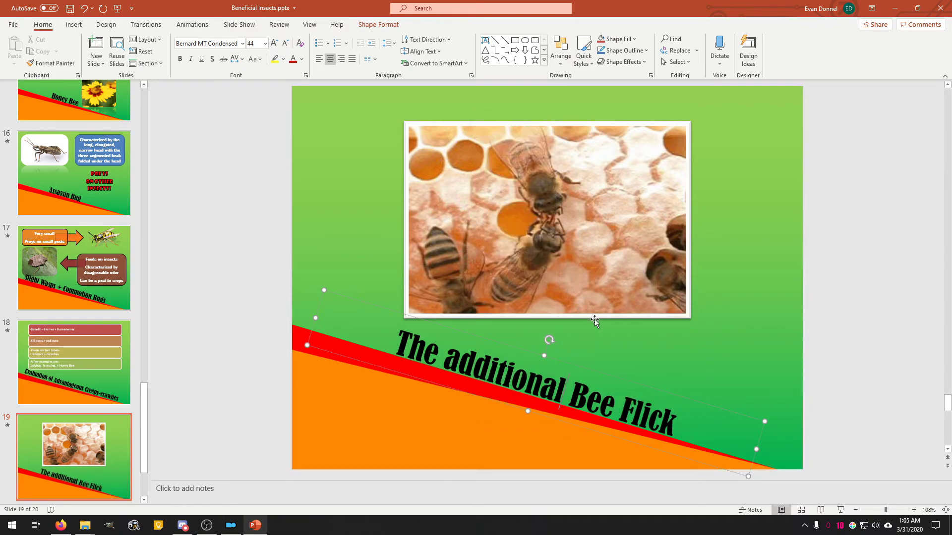
# Step: On slide 20, replace END with FINISH in the title
pyautogui.scroll(-3, 114, 388)
pyautogui.scroll(-1, 114, 388)
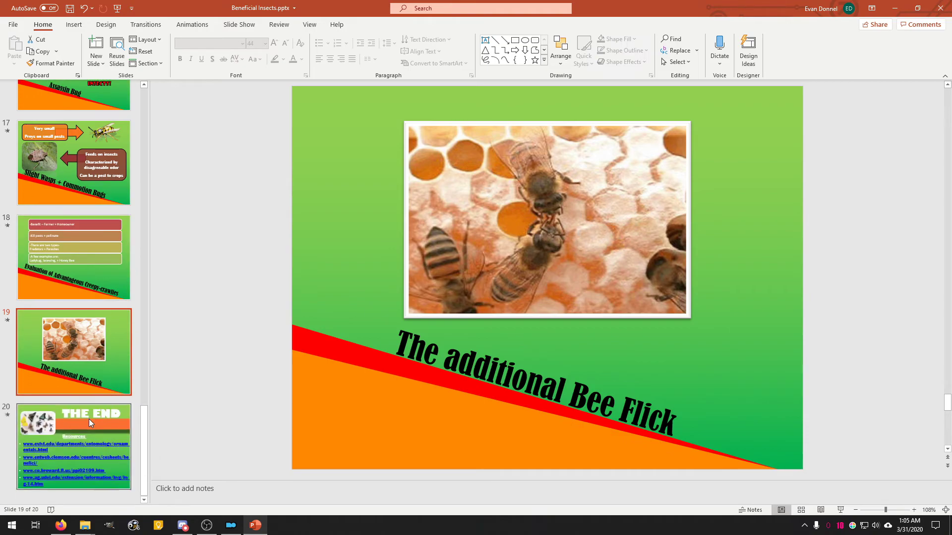
pyautogui.click(90, 419)
pyautogui.rightClick(722, 125)
pyautogui.moveTo(754, 323)
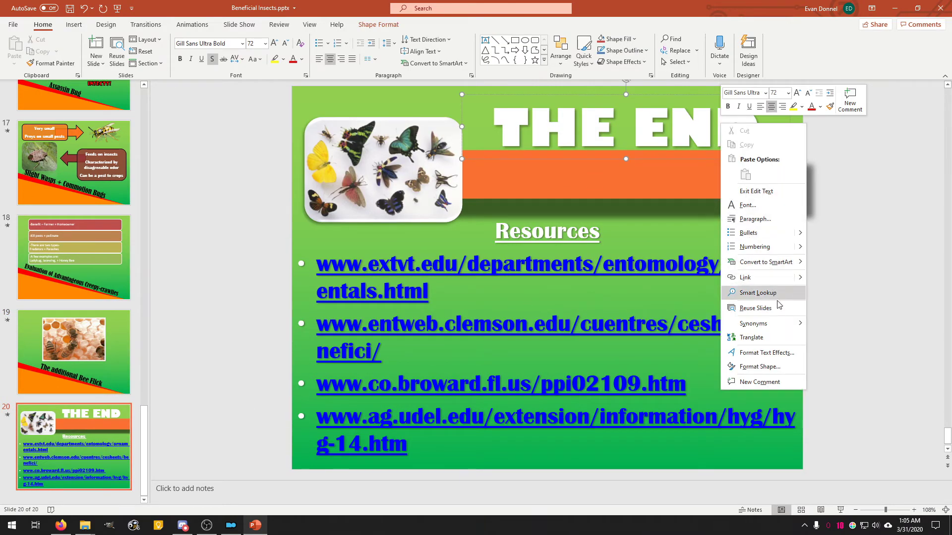
pyautogui.click(833, 325)
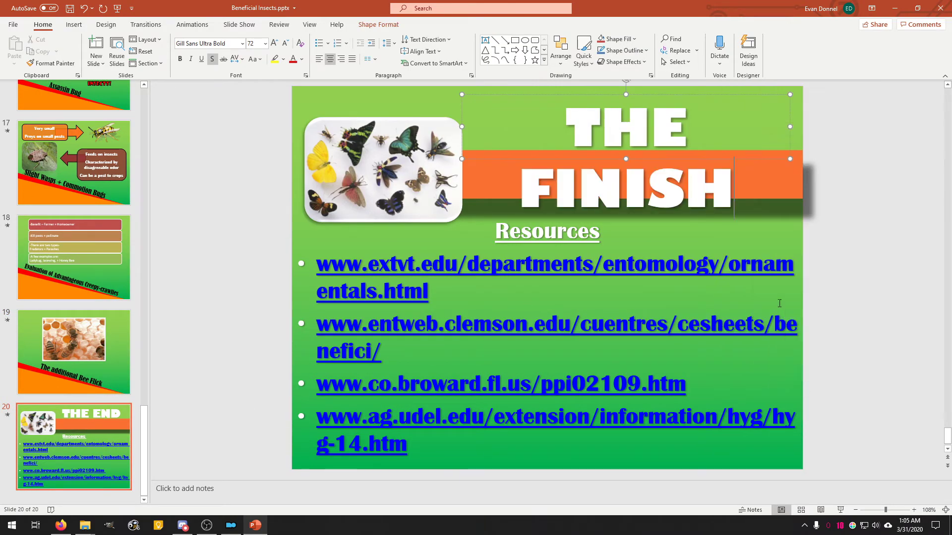
pyautogui.rightClick(635, 130)
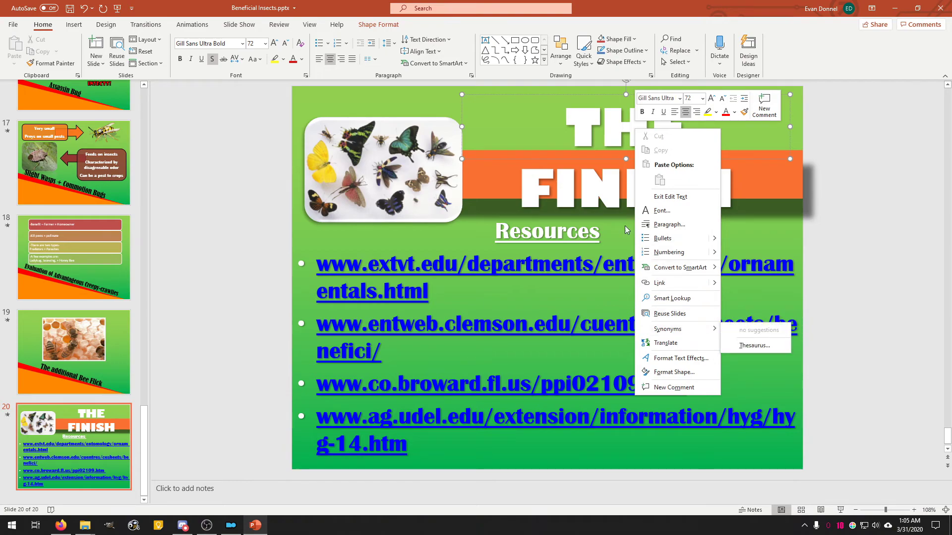
pyautogui.press('Escape')
# Step: Close Beneficial Insects without saving and open TV Shows.pptx from School > TV Shows
pyautogui.click(935, 5)
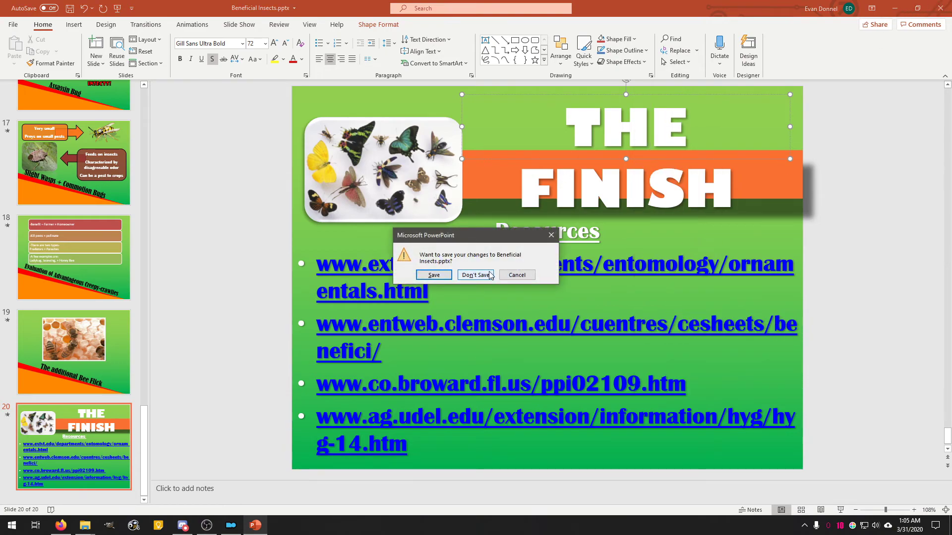
pyautogui.click(477, 276)
pyautogui.press('BackSpace')
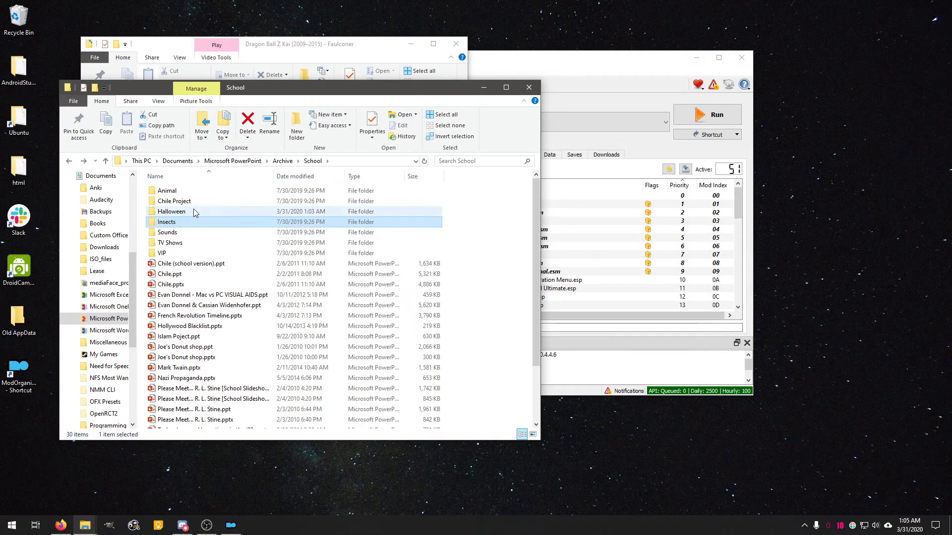
pyautogui.doubleClick(181, 233)
pyautogui.press('BackSpace')
pyautogui.doubleClick(185, 241)
pyautogui.doubleClick(215, 192)
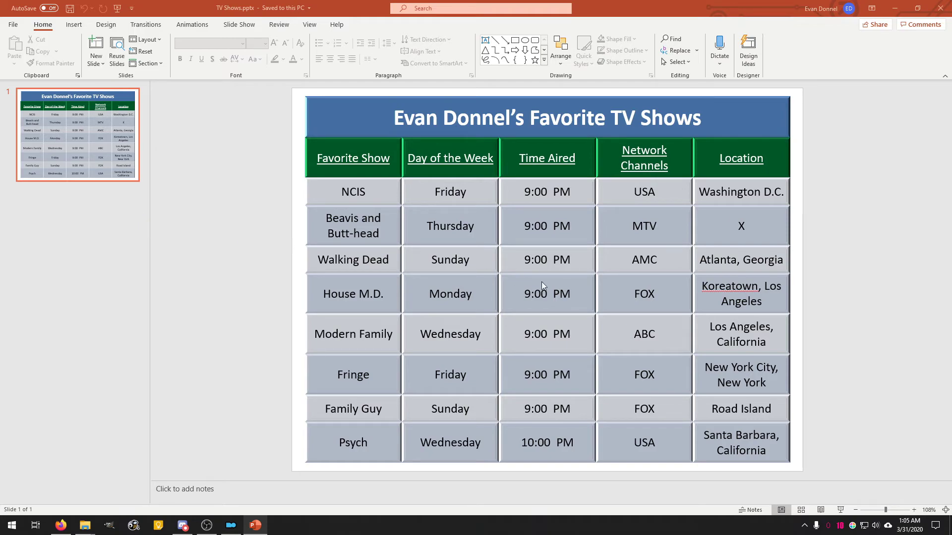
pyautogui.click(765, 258)
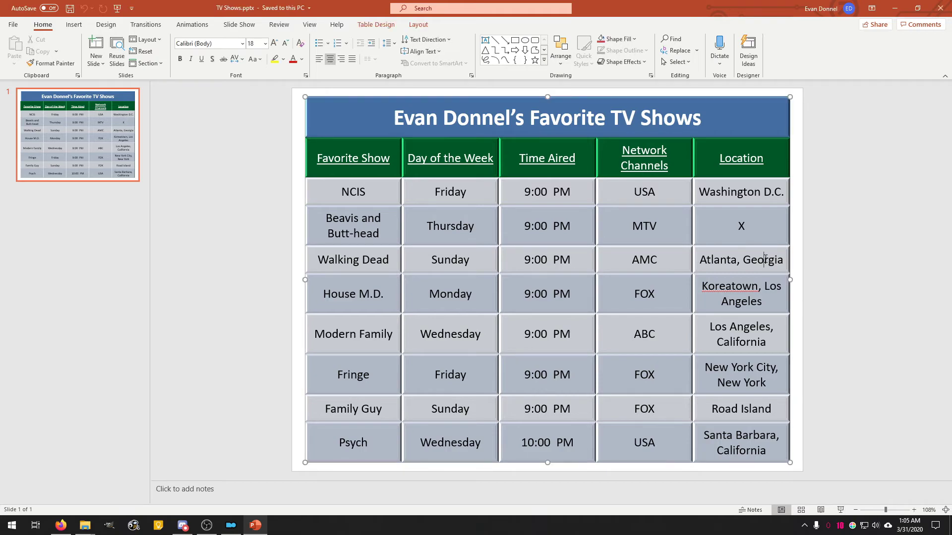
pyautogui.doubleClick(718, 408)
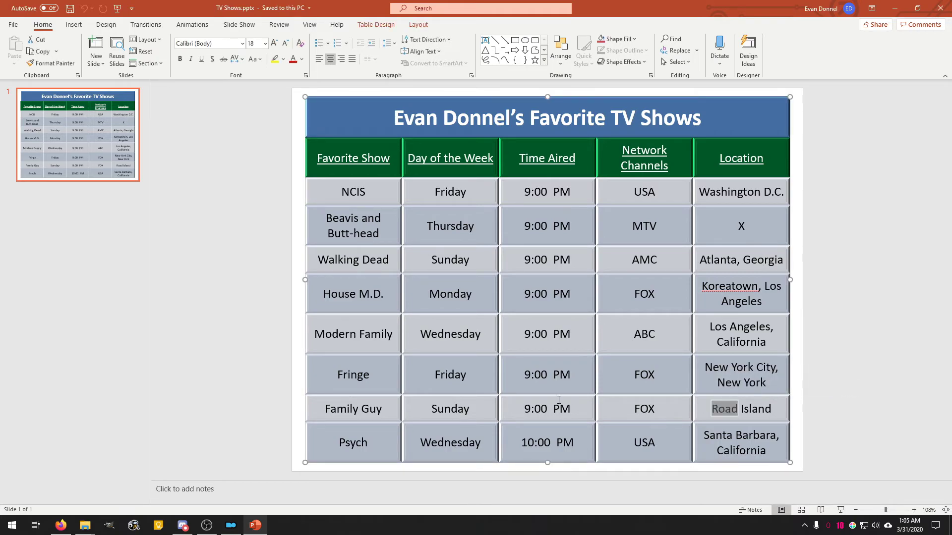
pyautogui.press('Left')
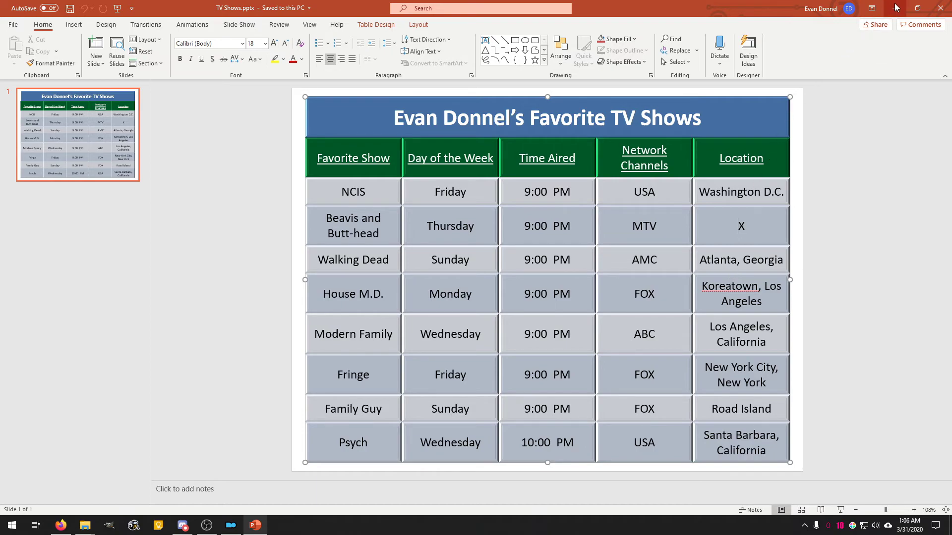
pyautogui.click(943, 10)
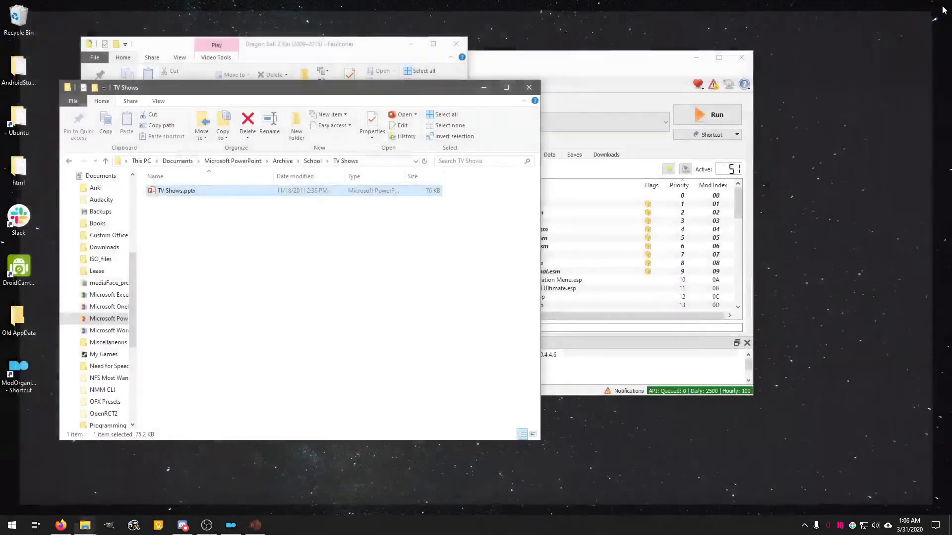
# Step: Preview Happy Gilmore 3.jpg in the VIP folder, then play the Edit of Happy Gilmore Trailer video
pyautogui.hotkey('alt', 'Up')
pyautogui.doubleClick(200, 254)
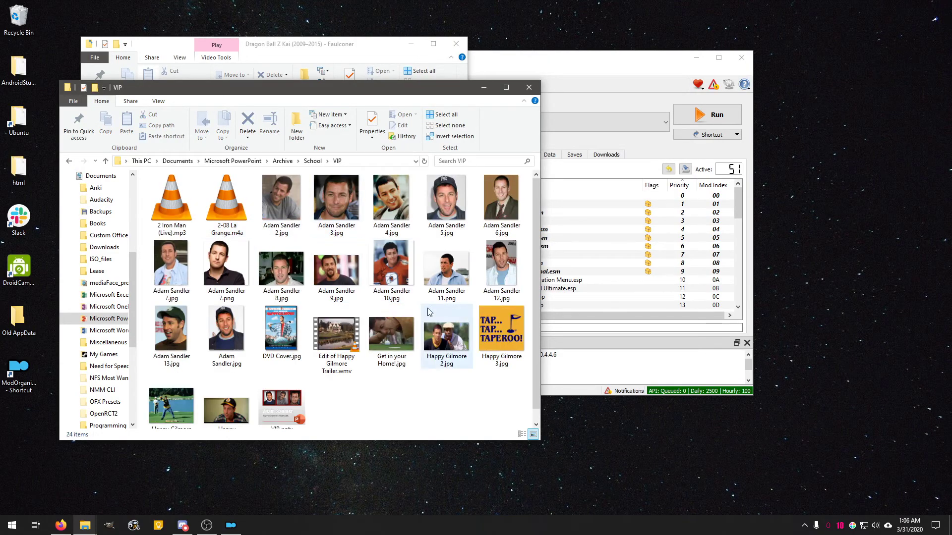
pyautogui.doubleClick(516, 335)
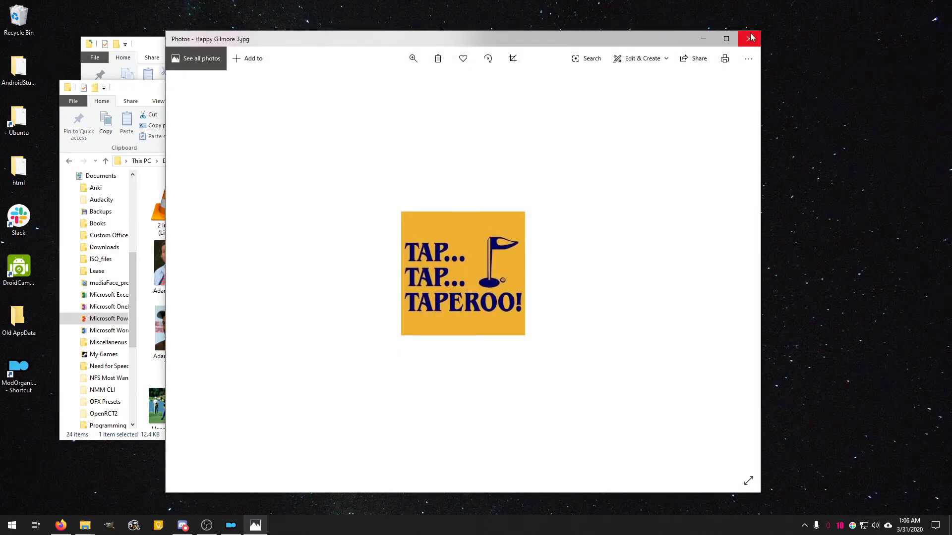
pyautogui.click(750, 37)
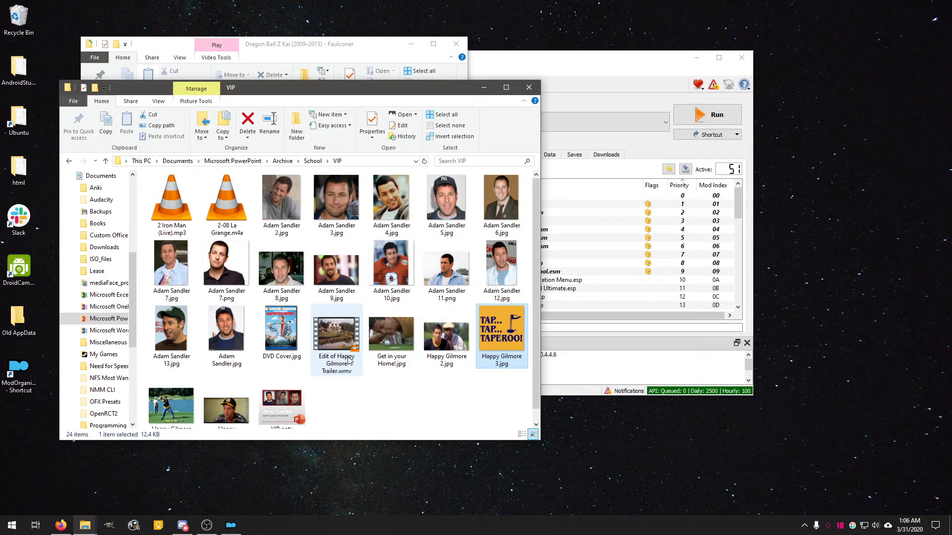
pyautogui.scroll(-1, 349, 360)
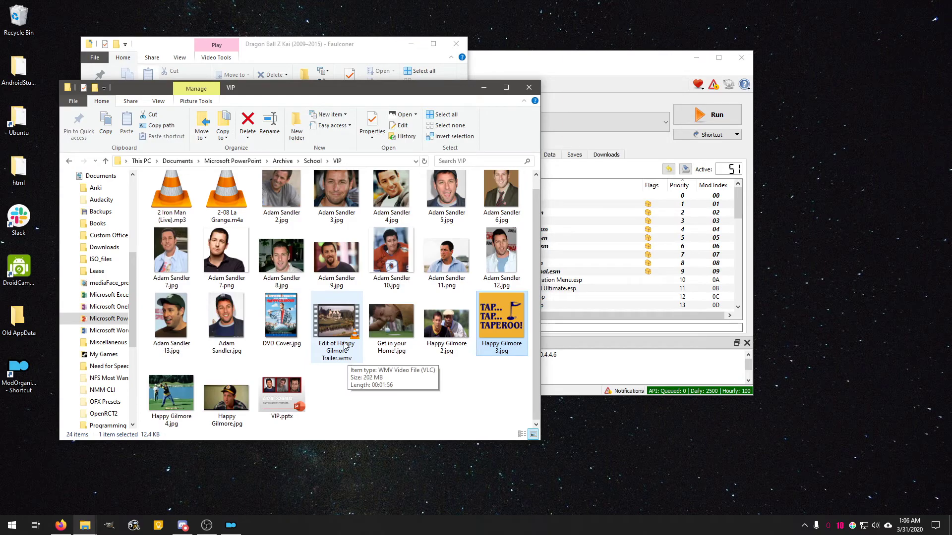
pyautogui.doubleClick(346, 345)
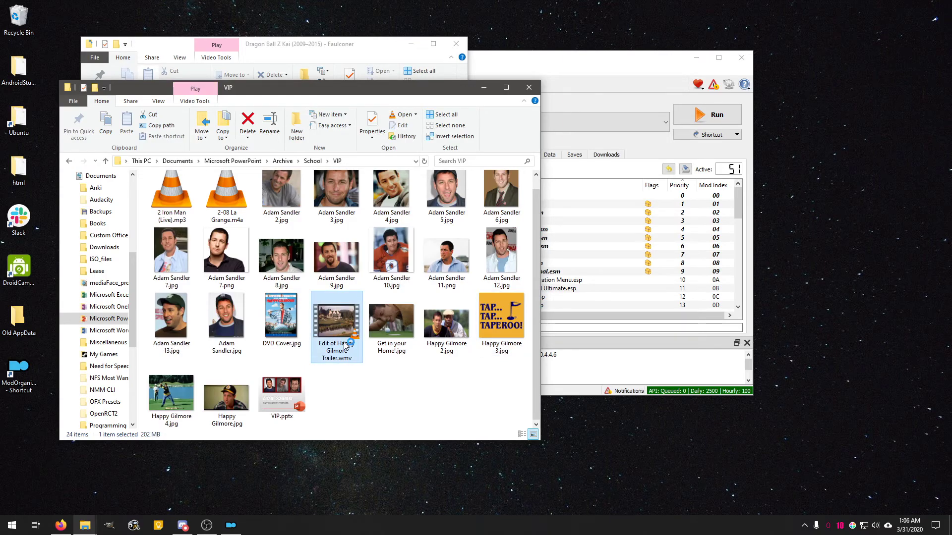
pyautogui.click(926, 510)
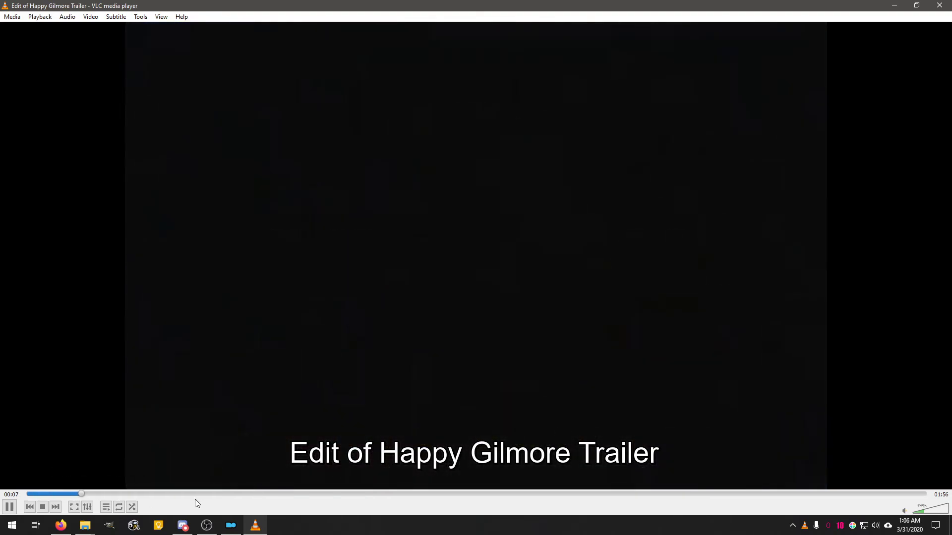
pyautogui.moveTo(245, 494); pyautogui.dragTo(402, 494)
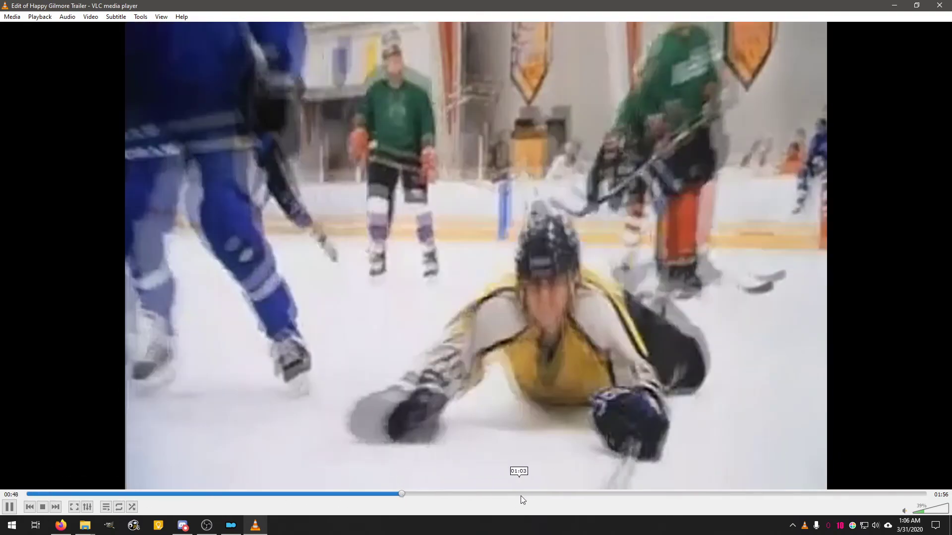
pyautogui.moveTo(521, 495); pyautogui.dragTo(742, 494)
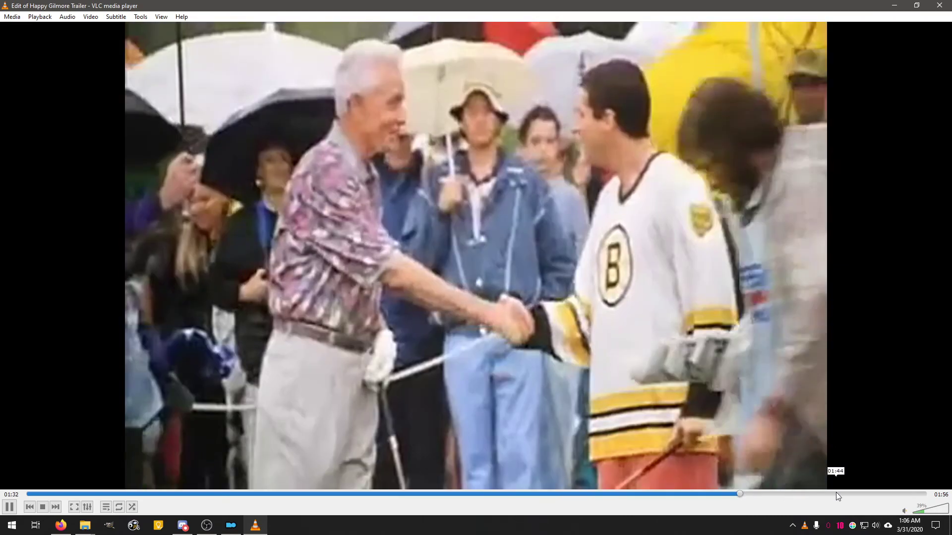
pyautogui.moveTo(742, 494); pyautogui.dragTo(862, 493)
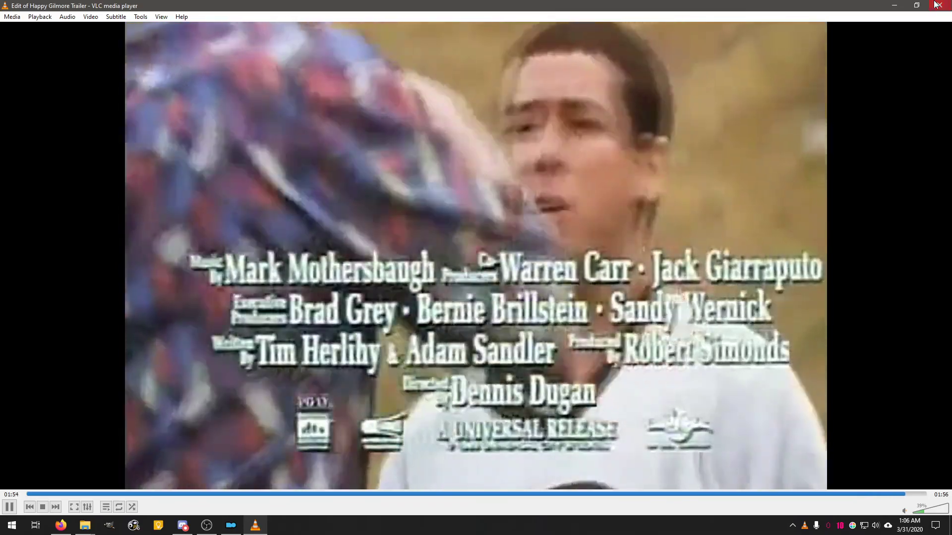
pyautogui.click(936, 5)
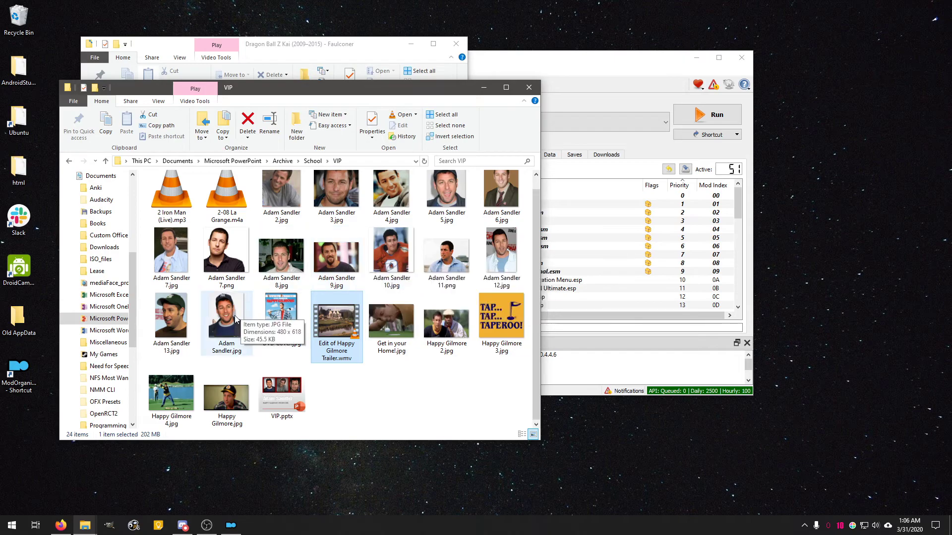
# Step: Open VIP.pptx and briefly run its slide show
pyautogui.click(264, 409)
pyautogui.doubleClick(263, 410)
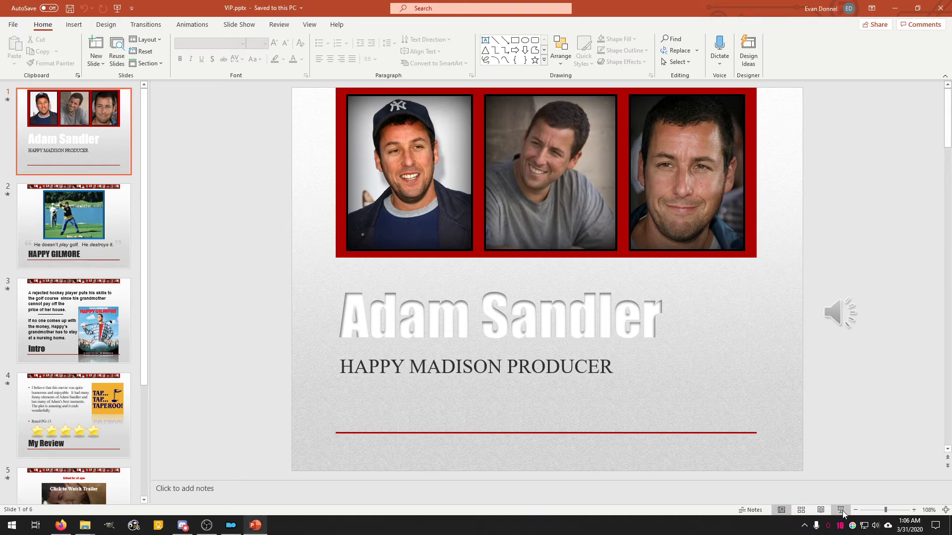
pyautogui.click(841, 510)
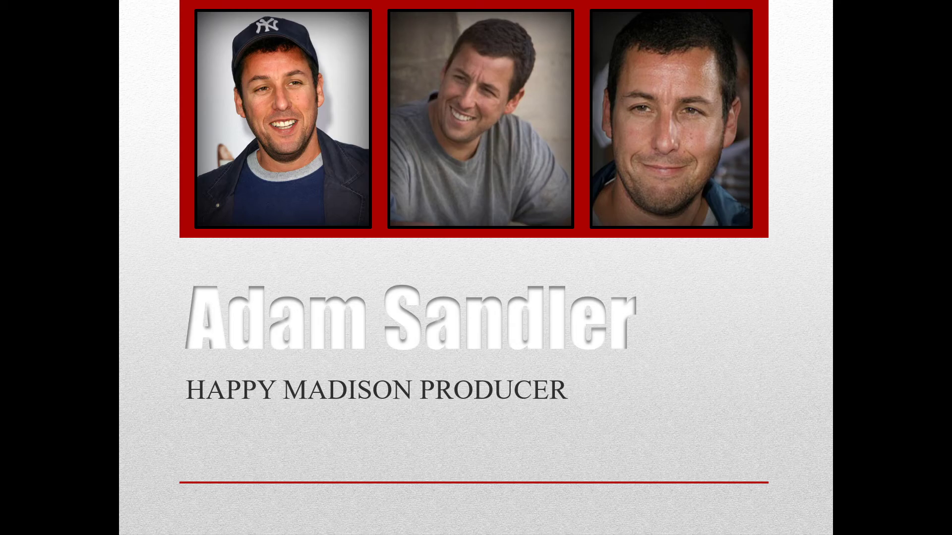
pyautogui.press('Escape')
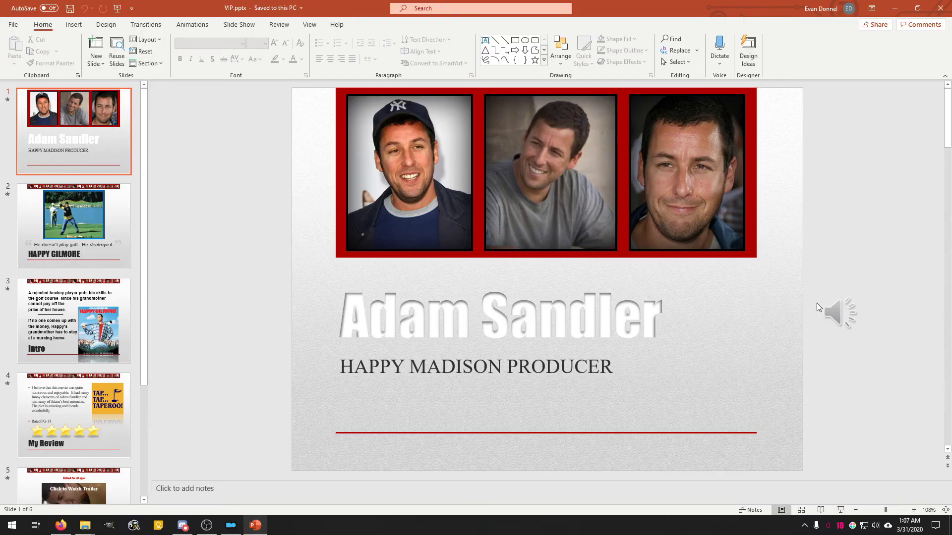
# Step: Inspect the title slide audio icon's size and audio options, then restart the slide show
pyautogui.click(835, 311)
pyautogui.rightClick(833, 311)
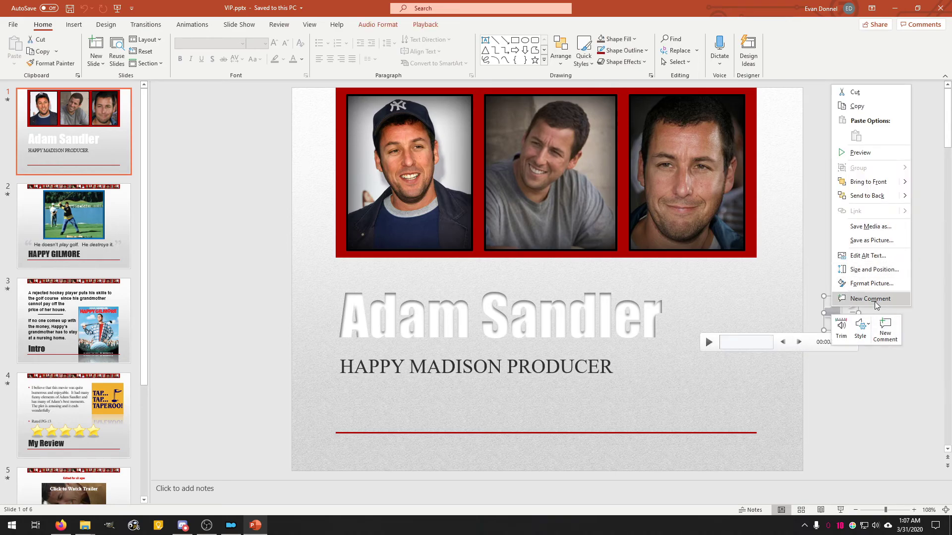
pyautogui.click(895, 268)
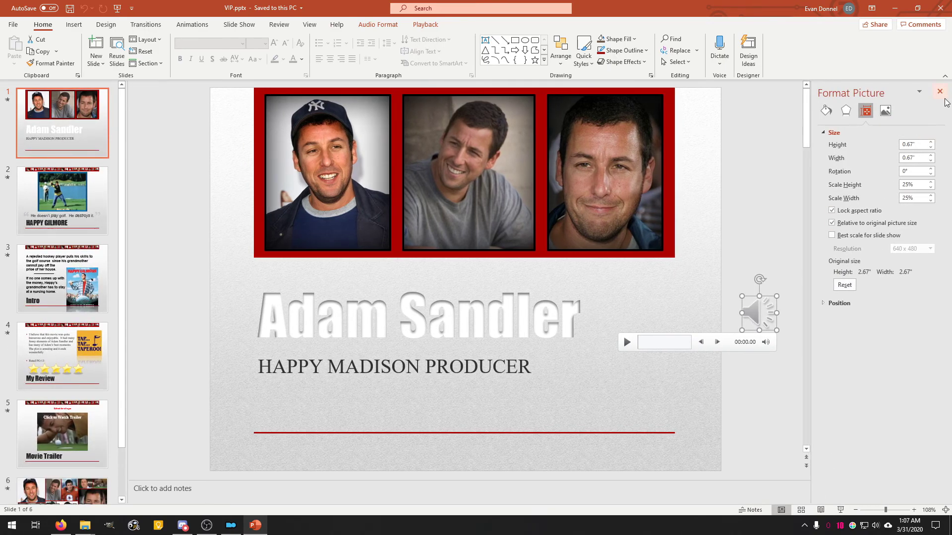
pyautogui.click(939, 91)
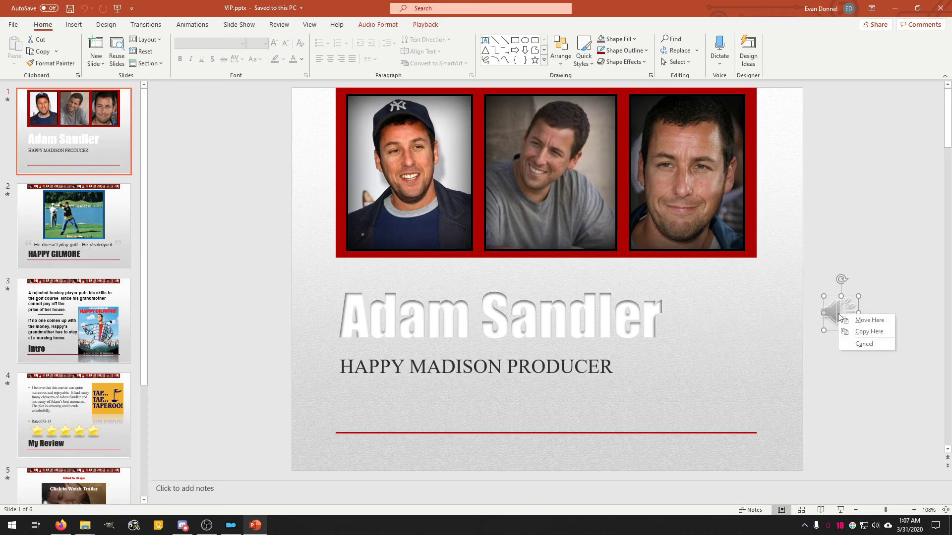
pyautogui.click(377, 24)
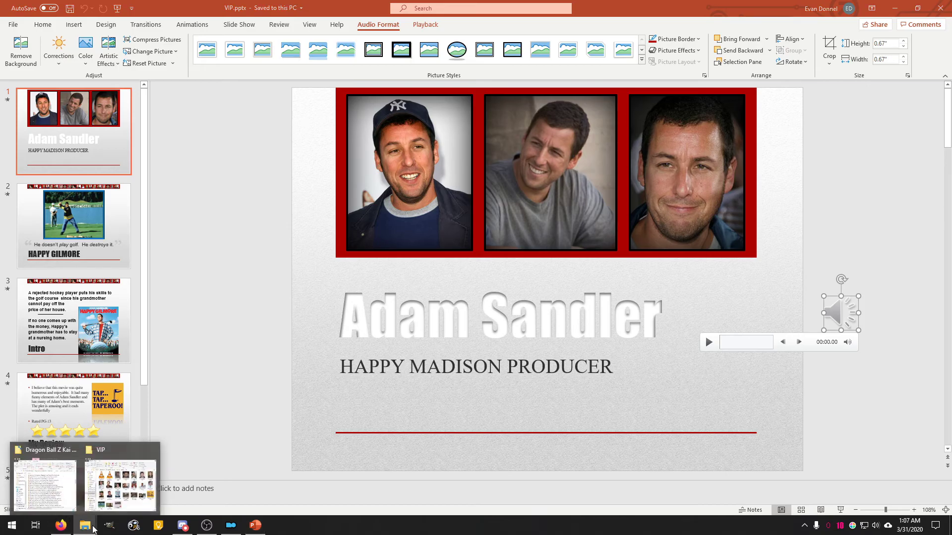
pyautogui.moveTo(85, 525)
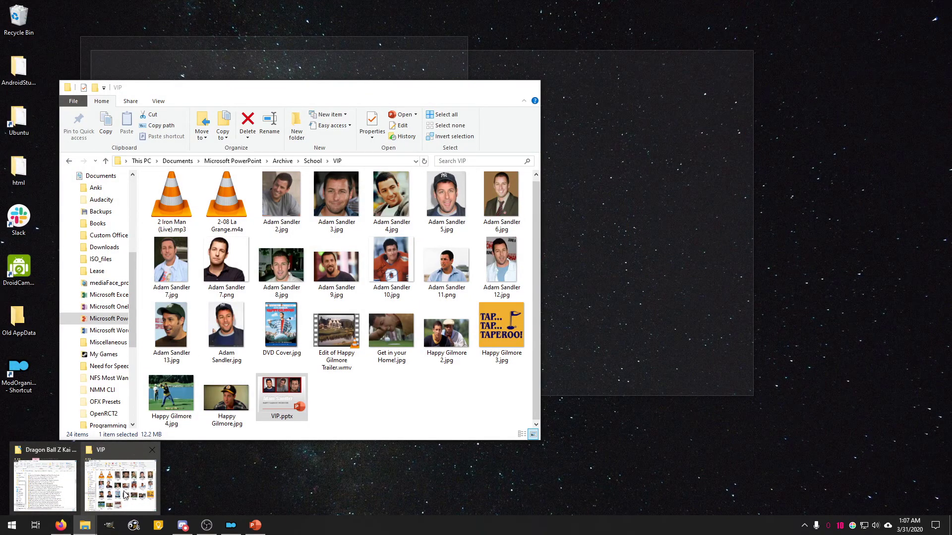
pyautogui.click(121, 494)
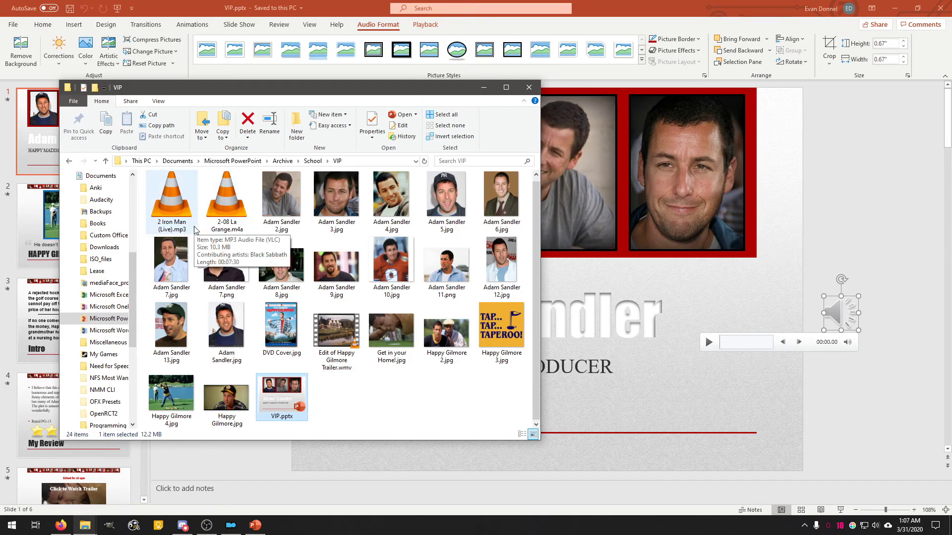
pyautogui.click(841, 511)
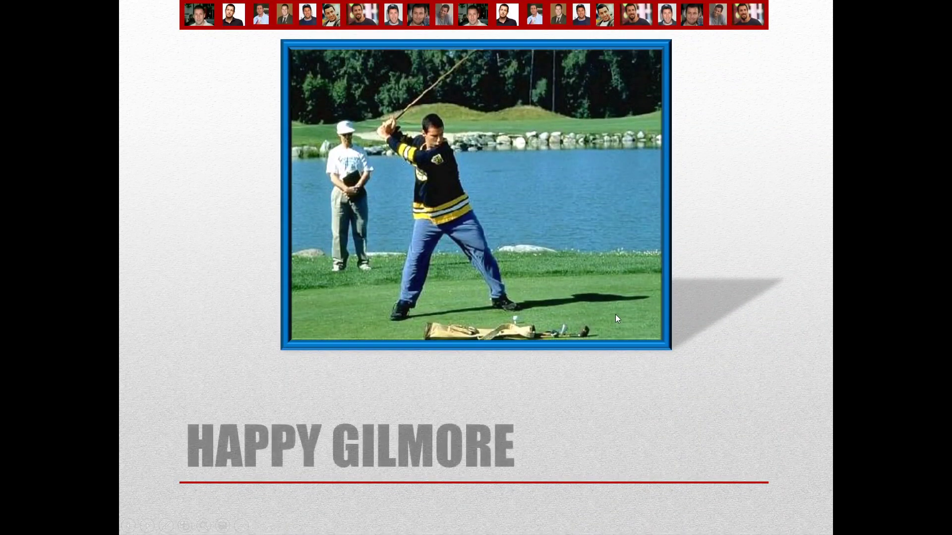
# Step: Replay the VIP show from slide 2 through Intro, My Review and Movie Trailer to THE END
pyautogui.press('Escape')
pyautogui.click(840, 510)
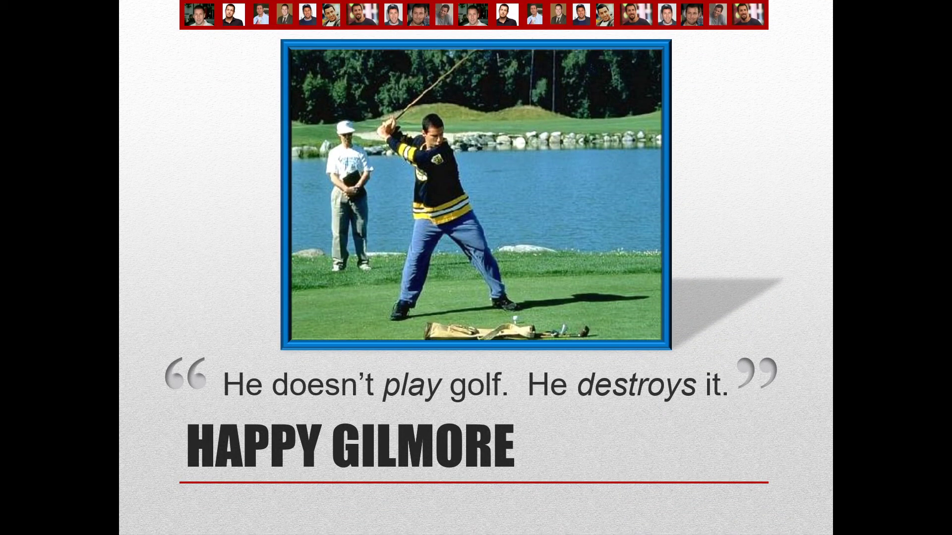
pyautogui.press('Right')
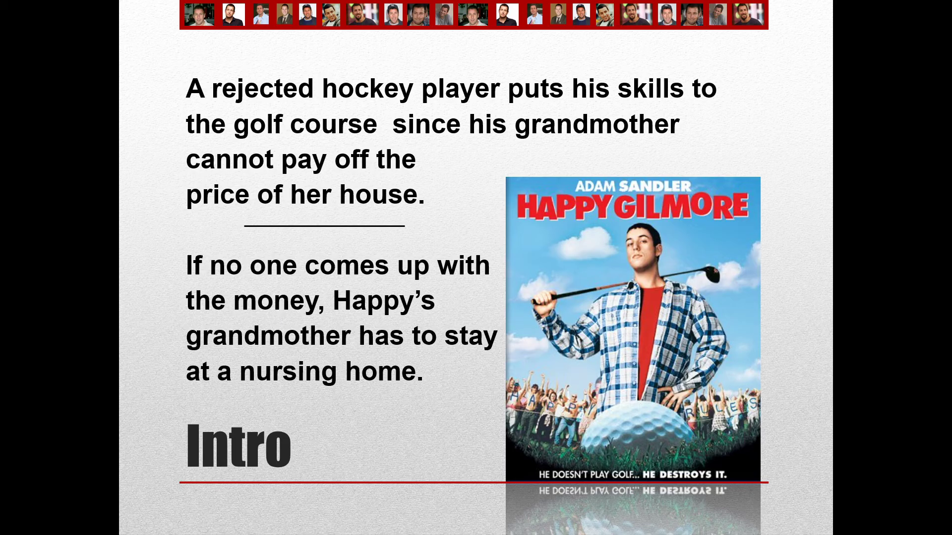
pyautogui.click(440, 430)
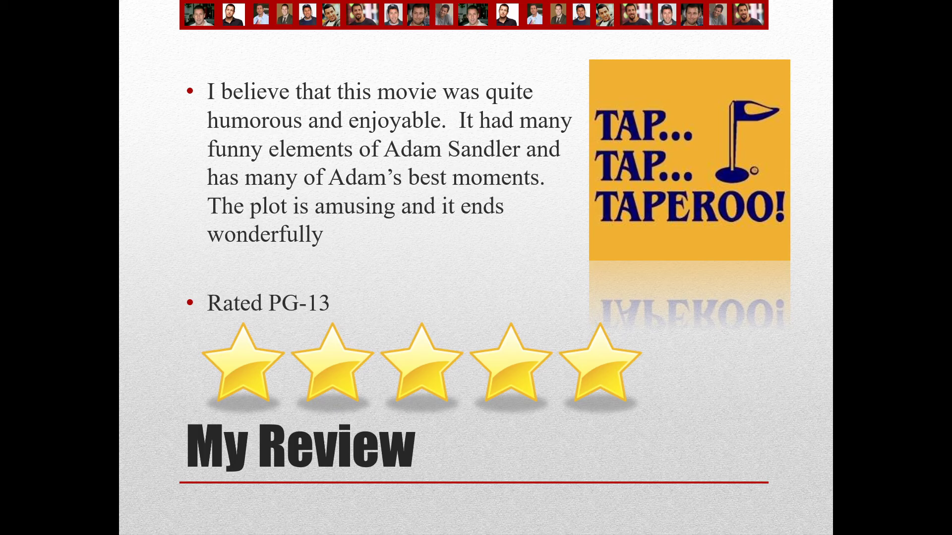
pyautogui.click(503, 266)
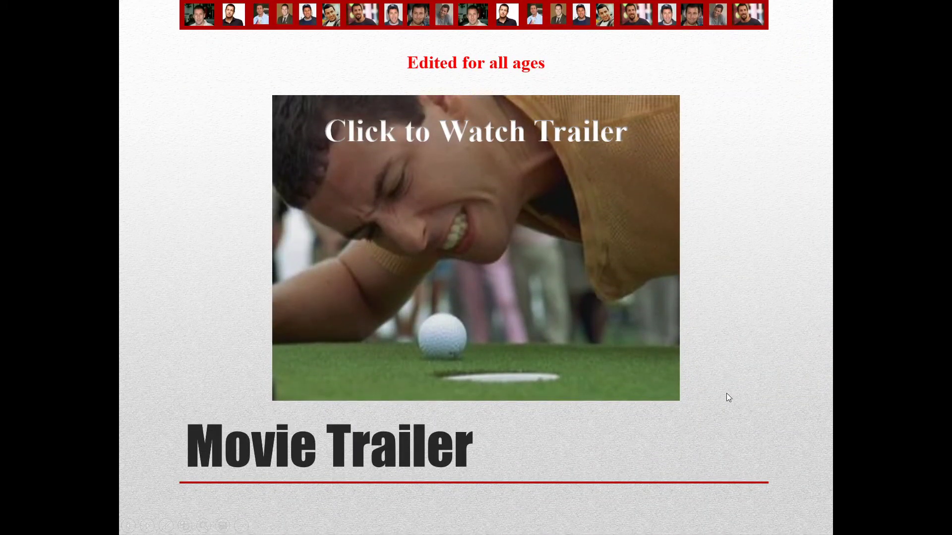
pyautogui.click(727, 393)
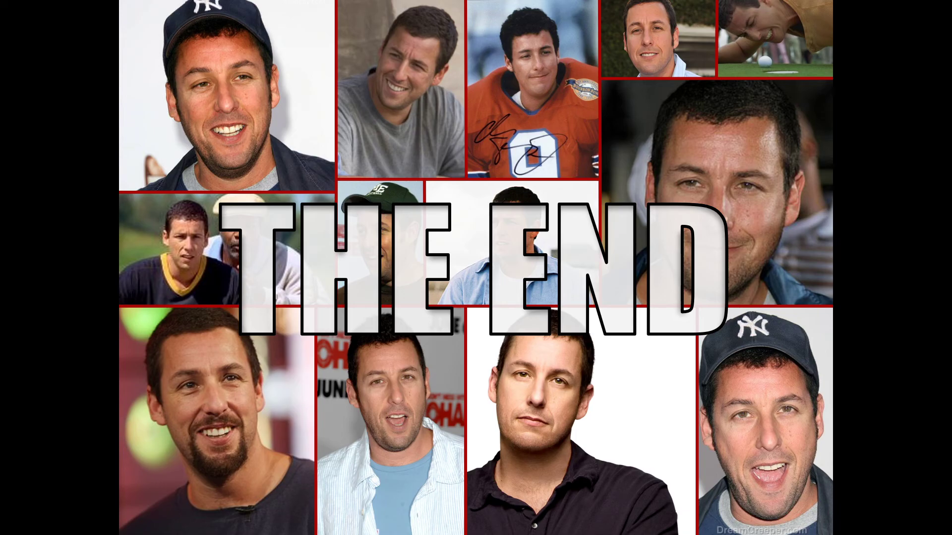
pyautogui.click(915, 14)
pyautogui.click(915, 14)
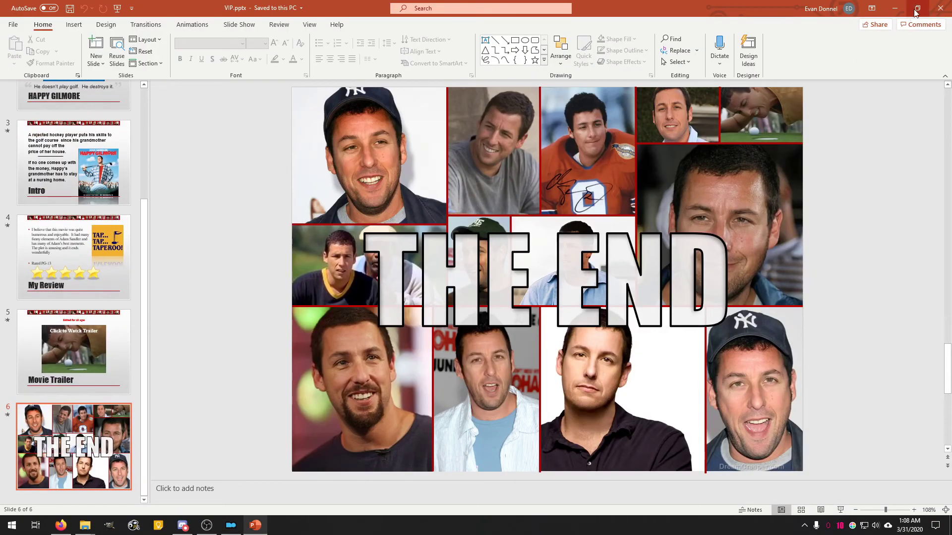
# Step: Close the VIP presentation and browse the VIP folder to VIP.pptx
pyautogui.click(941, 8)
pyautogui.hotkey('alt', 'Up')
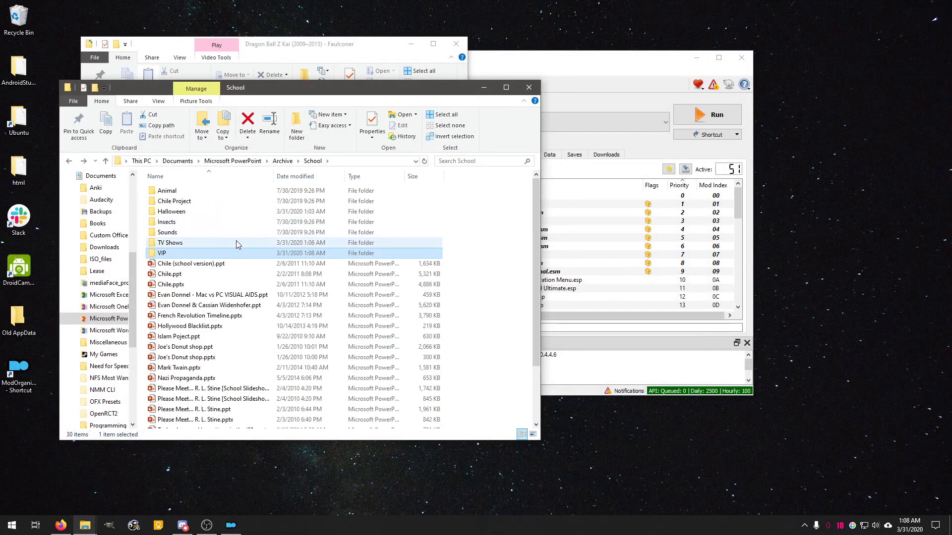
pyautogui.doubleClick(218, 251)
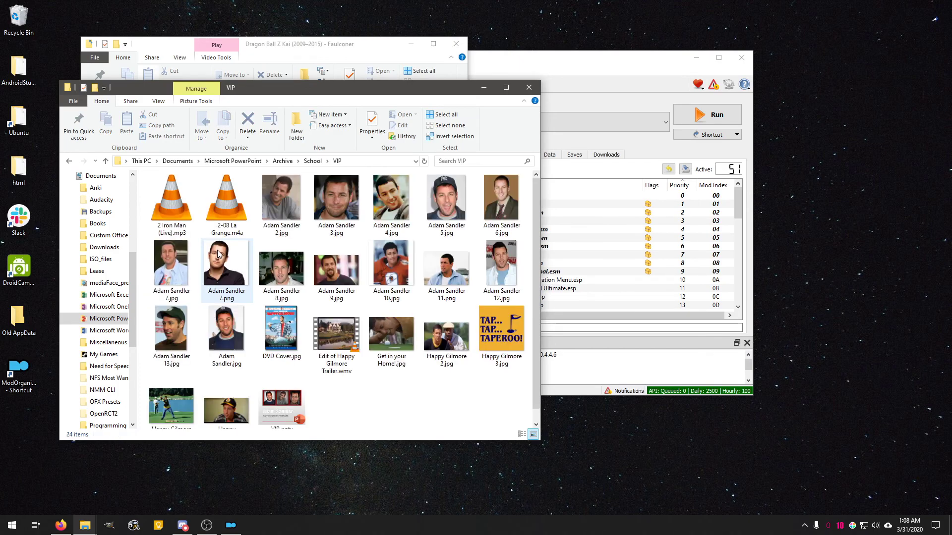
pyautogui.scroll(-1, 281, 332)
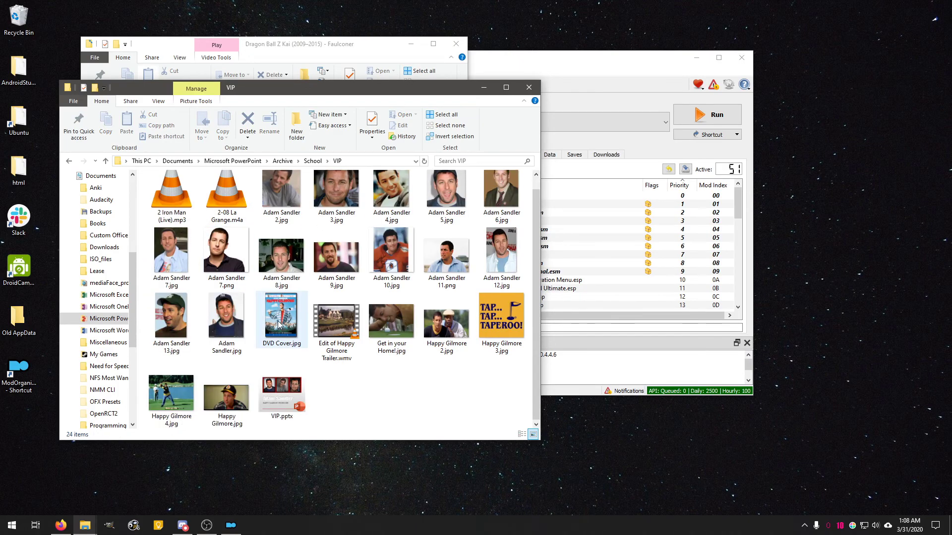
pyautogui.click(292, 402)
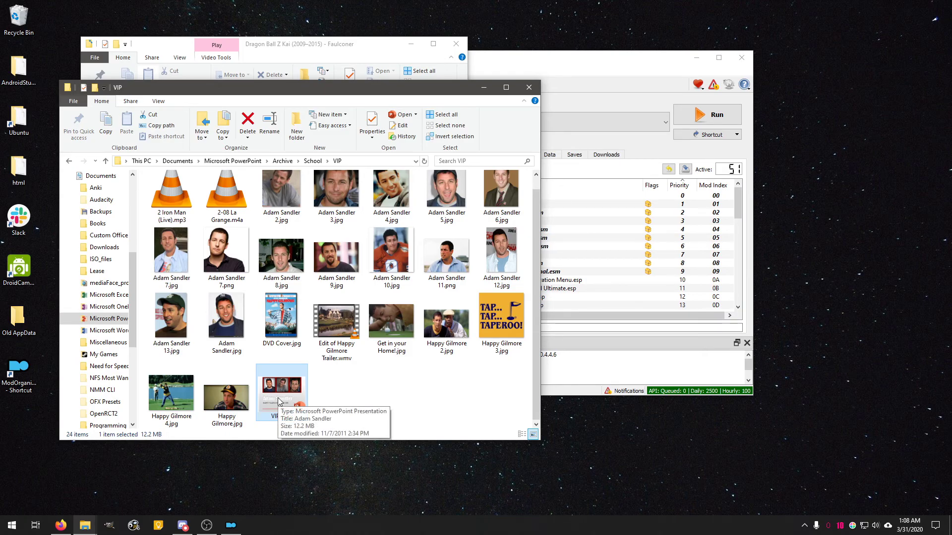
# Step: Check the Insects and Chile Project folders, then open Animal.pptx from the Animal folder
pyautogui.press('BackSpace')
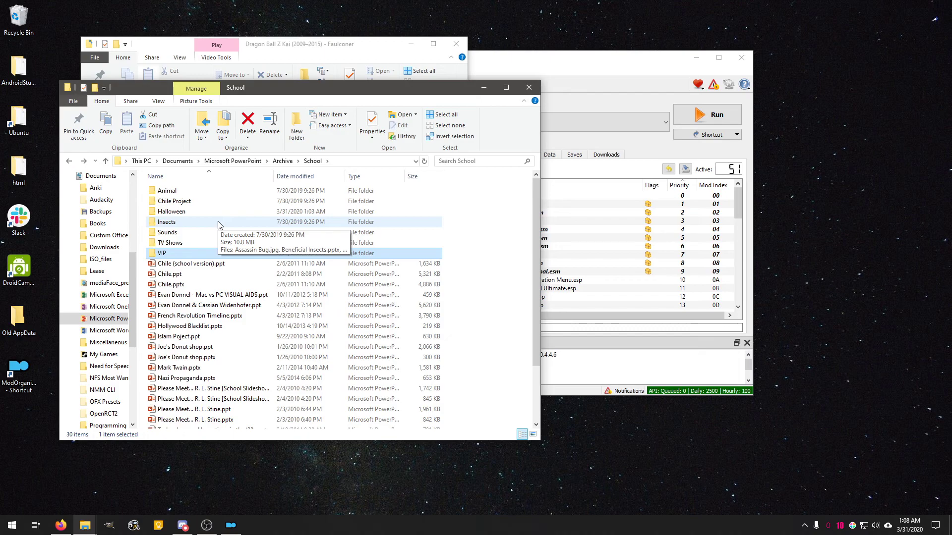
pyautogui.doubleClick(220, 223)
pyautogui.press('BackSpace')
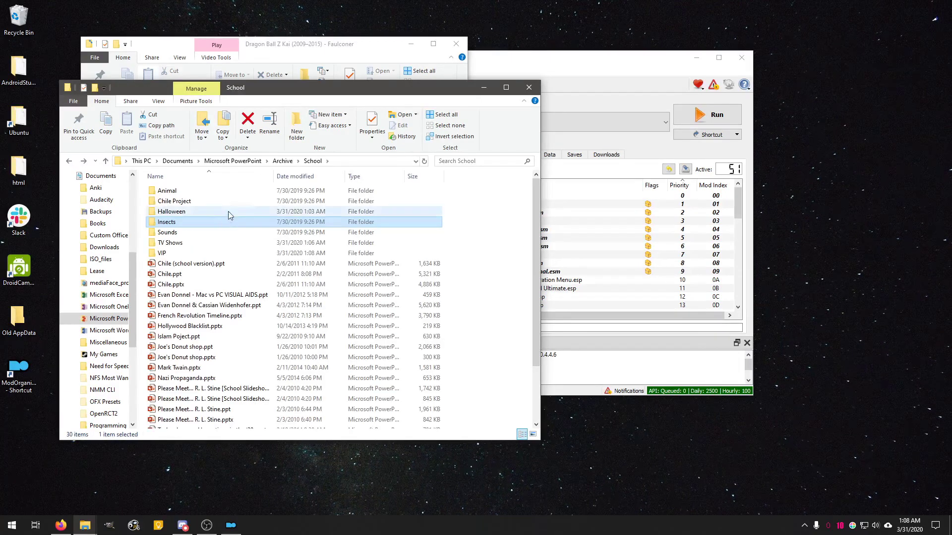
pyautogui.doubleClick(242, 201)
pyautogui.press('BackSpace')
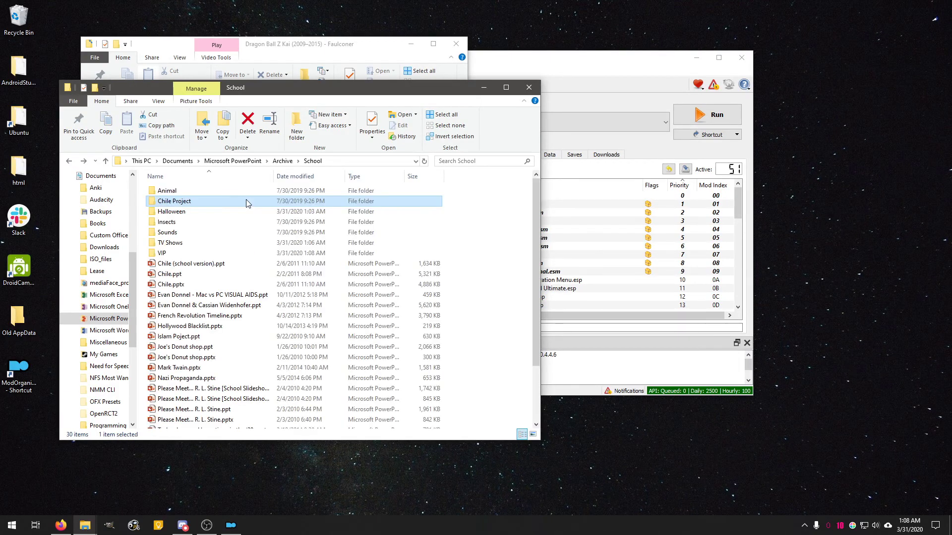
pyautogui.doubleClick(258, 191)
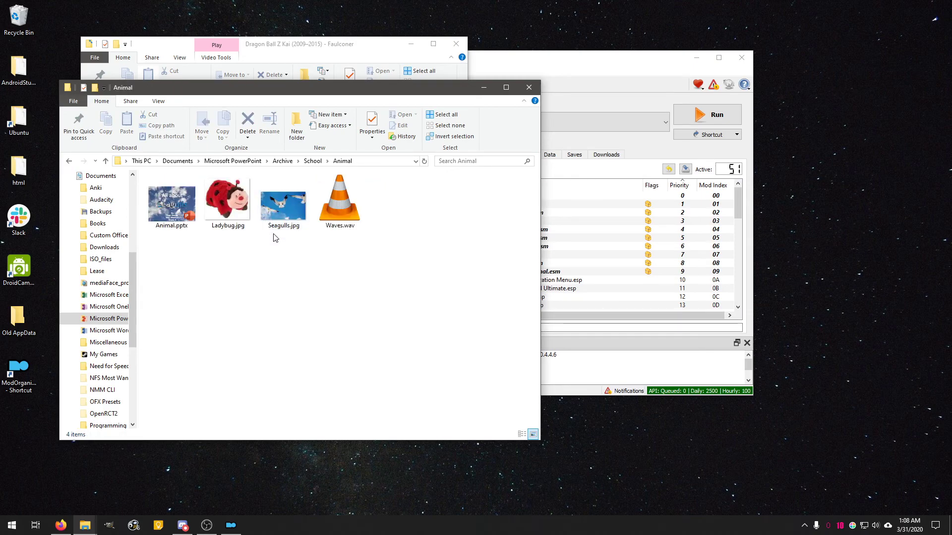
pyautogui.doubleClick(171, 203)
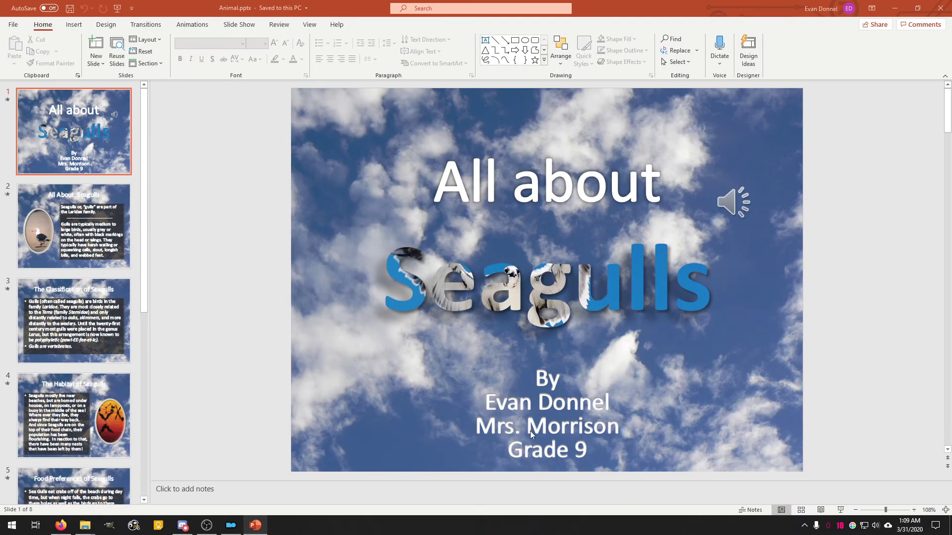
# Step: Start the Seagulls slideshow, exit after slide 2, and restart the show
pyautogui.click(841, 510)
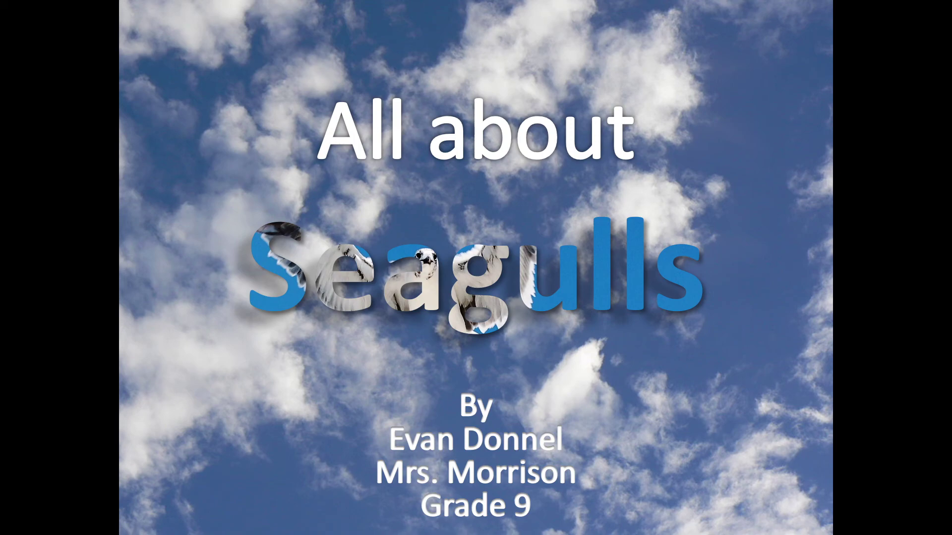
pyautogui.click(625, 224)
pyautogui.press('Escape')
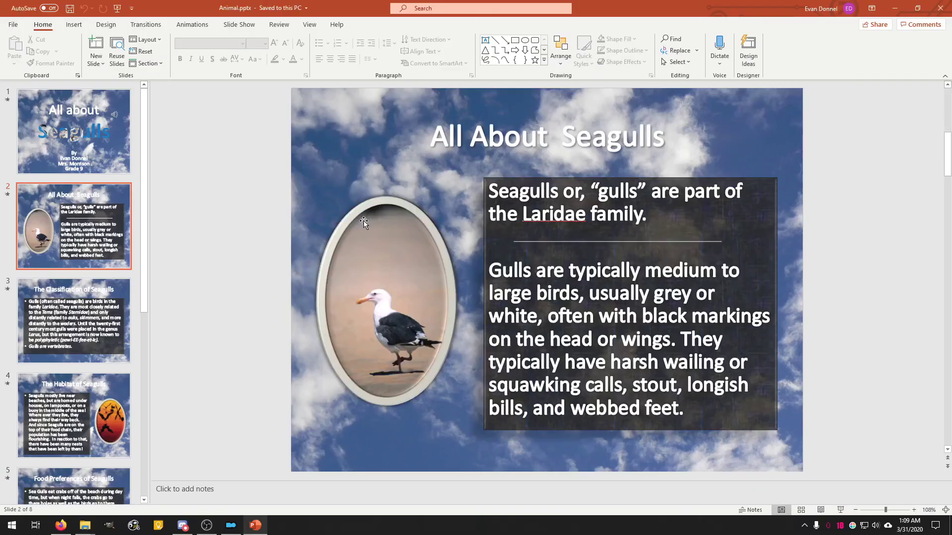
pyautogui.click(840, 510)
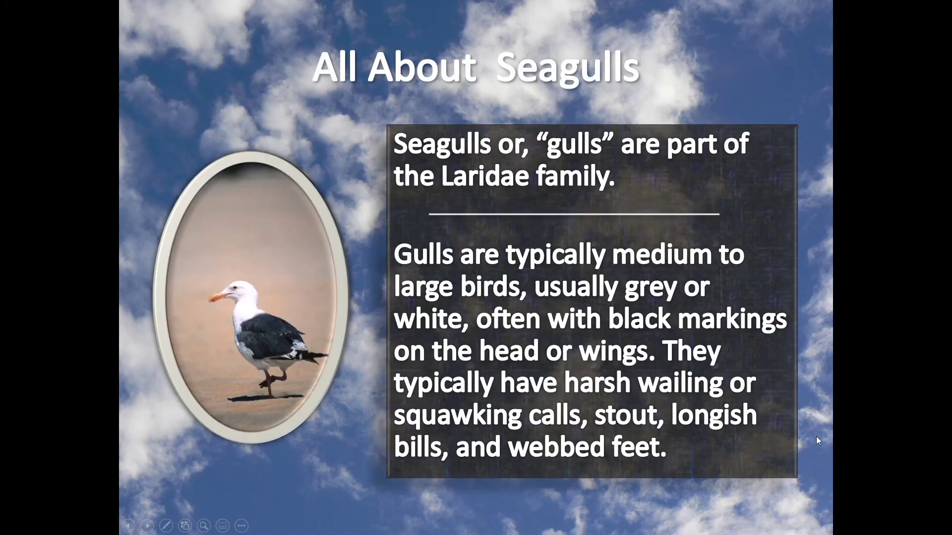
# Step: Advance through the classification, habitat, food, early life, survival and interesting-fact slides to the end
pyautogui.click(808, 445)
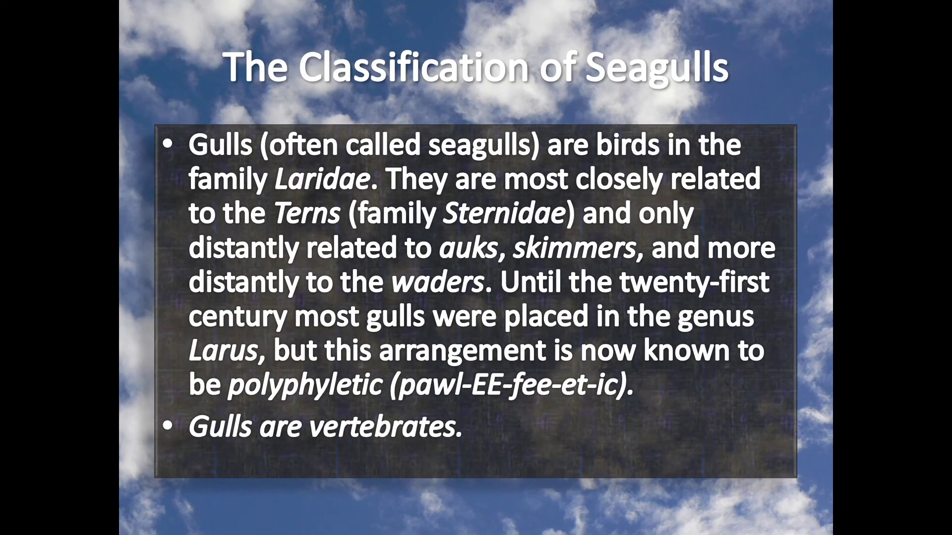
pyautogui.press('Right')
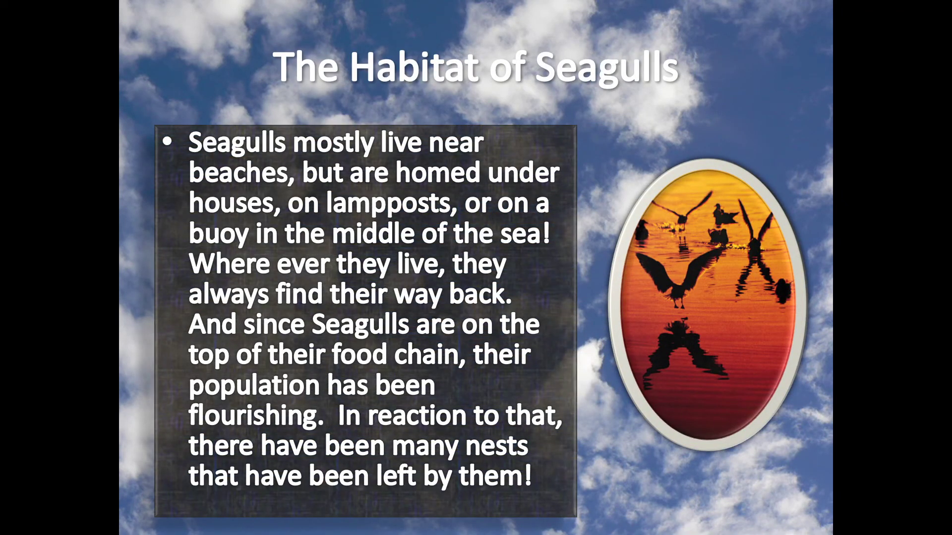
pyautogui.press('Right')
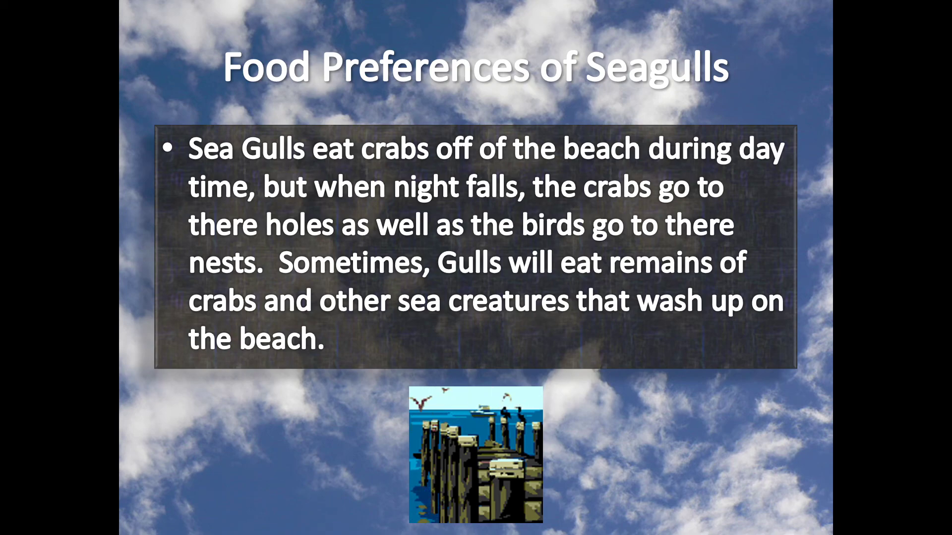
pyautogui.click(651, 298)
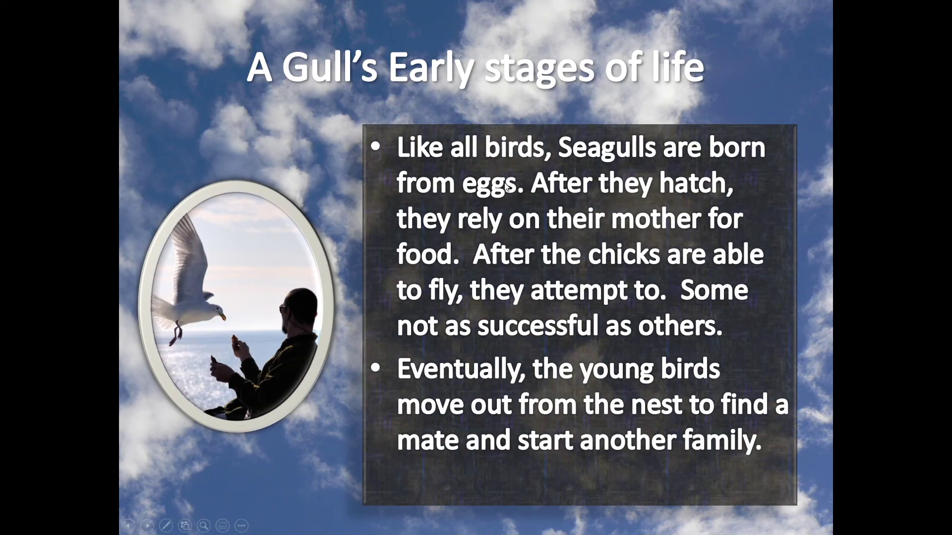
pyautogui.click(722, 187)
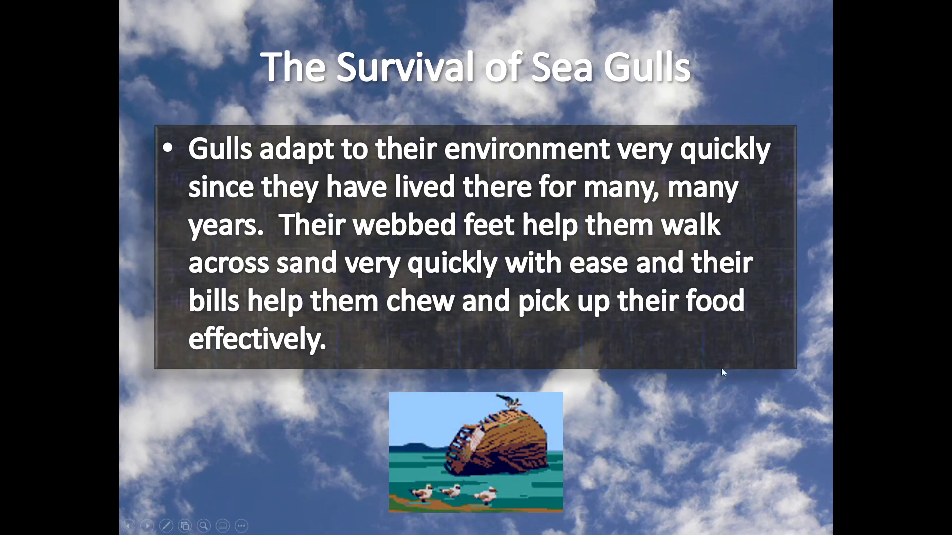
pyautogui.click(616, 232)
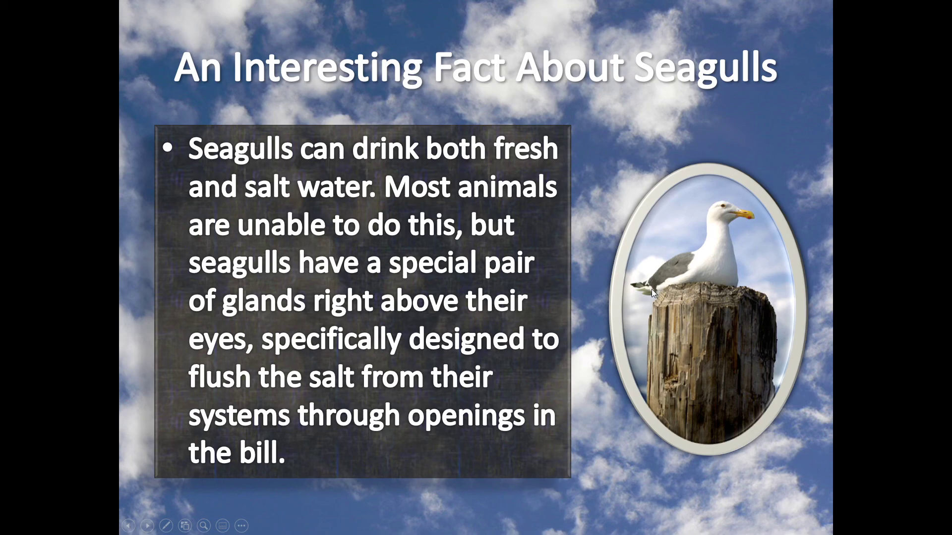
pyautogui.click(651, 289)
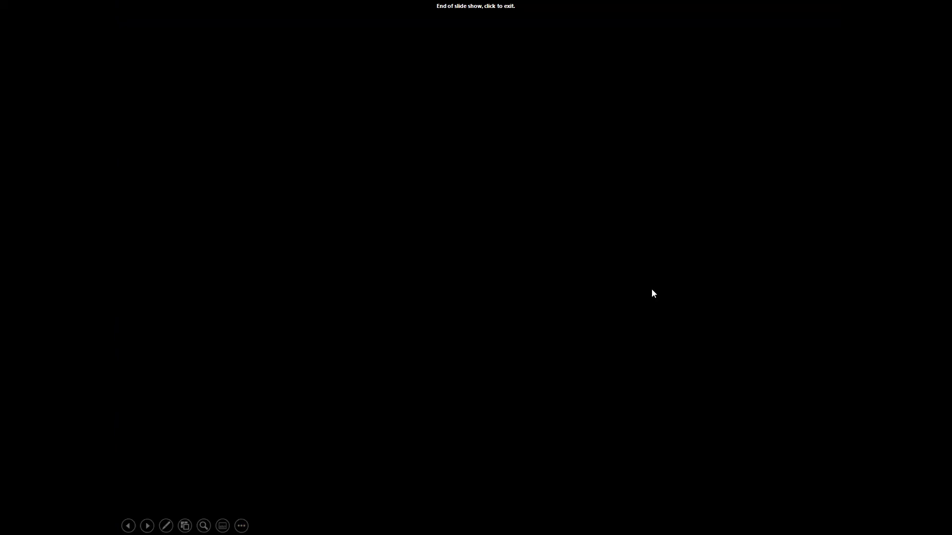
# Step: Exit the slideshow, close the Seagulls presentation, and view then close the Ladybug.jpg photo
pyautogui.click(651, 289)
pyautogui.click(939, 8)
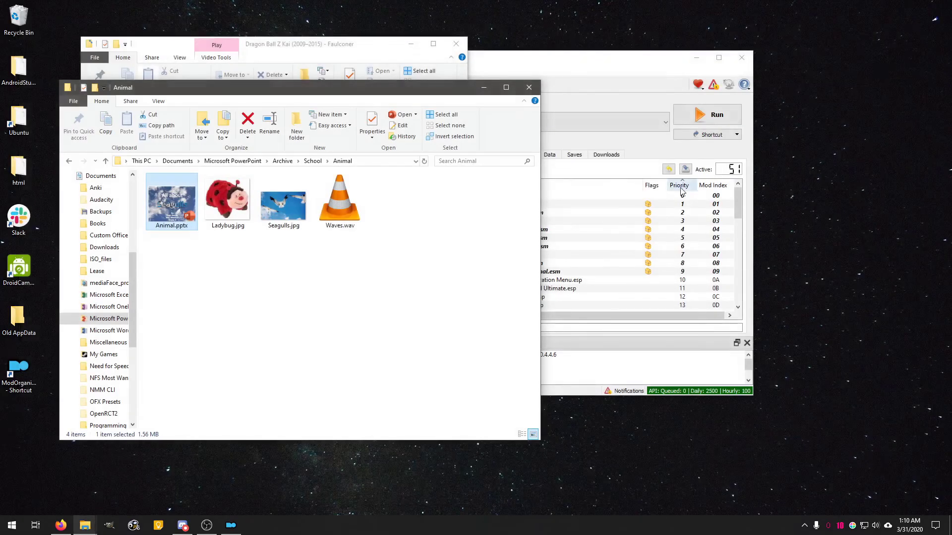
pyautogui.press('Return')
pyautogui.doubleClick(225, 199)
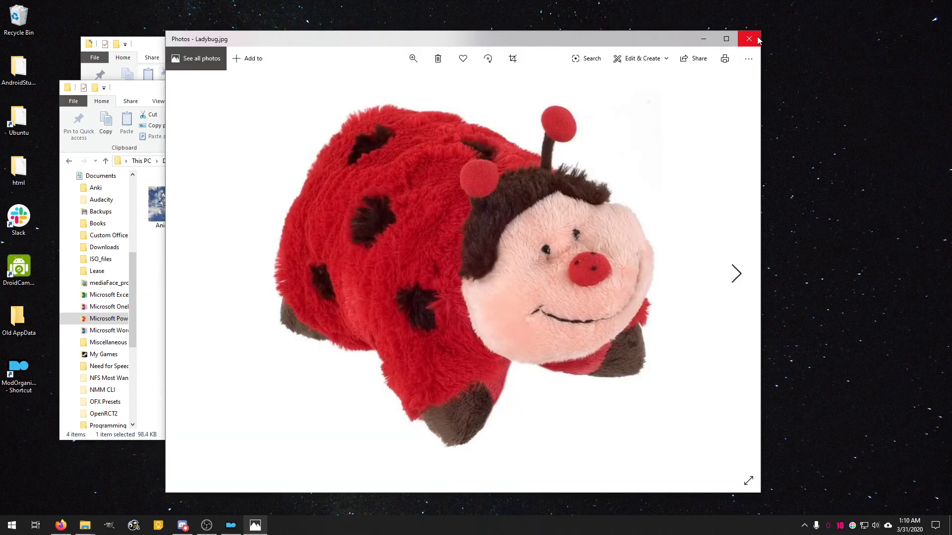
pyautogui.click(757, 40)
# Step: Open Mac vs PC VISUAL AIDS.ppt from the School folder
pyautogui.press('BackSpace')
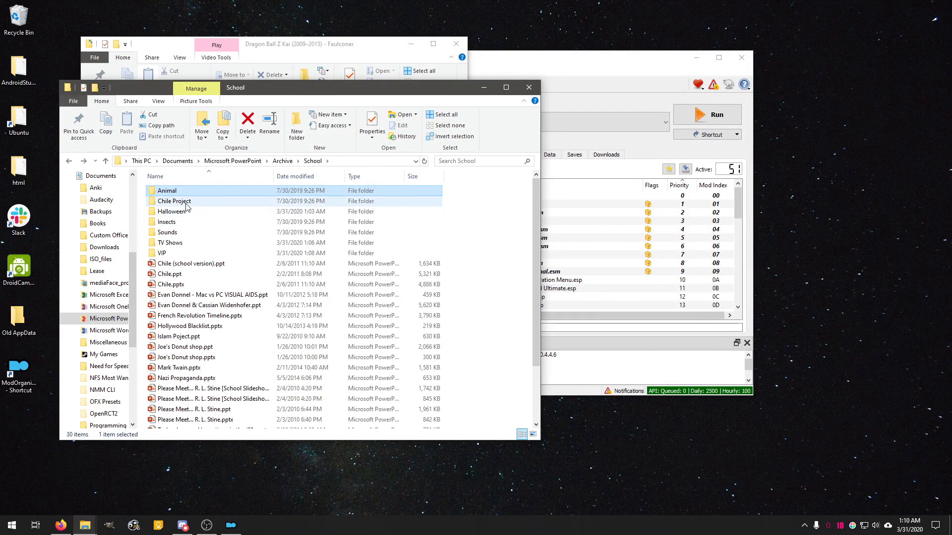
pyautogui.scroll(-3, 221, 287)
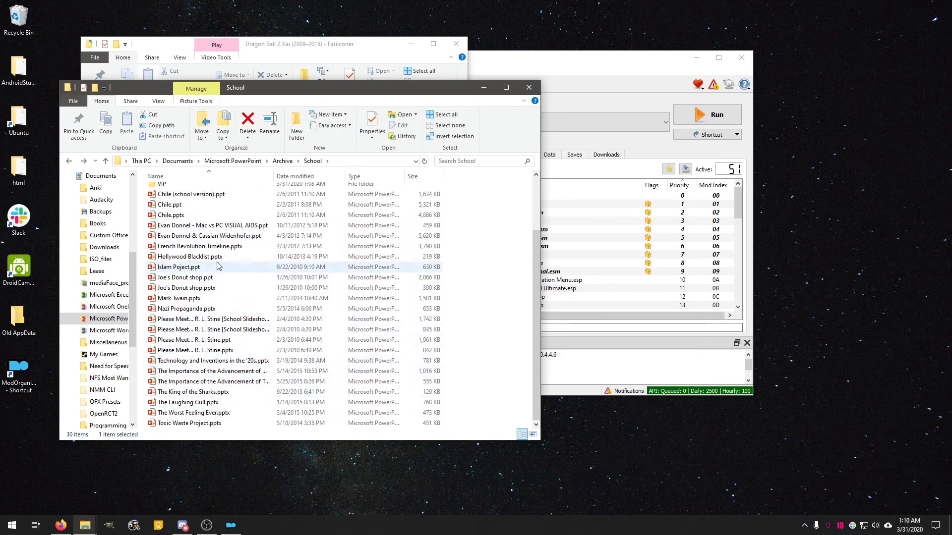
pyautogui.moveTo(221, 226)
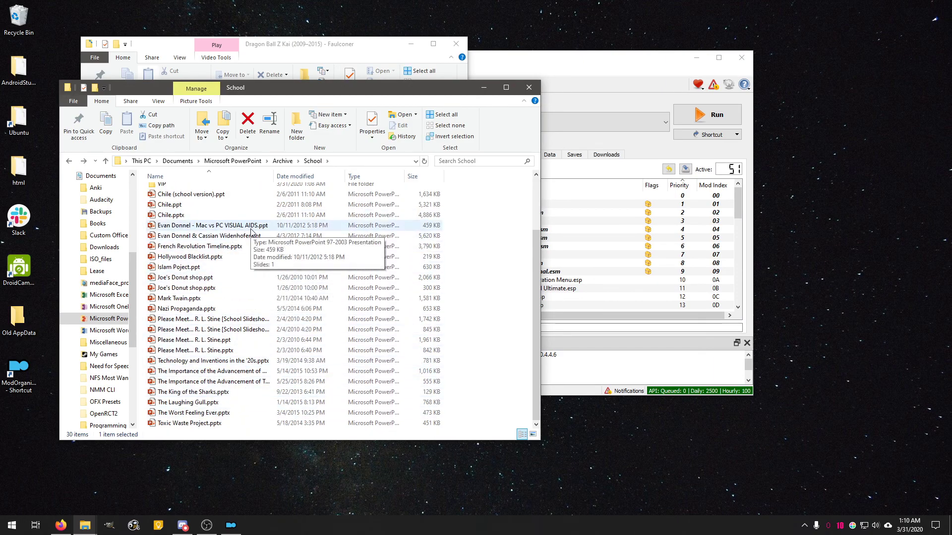
pyautogui.doubleClick(222, 228)
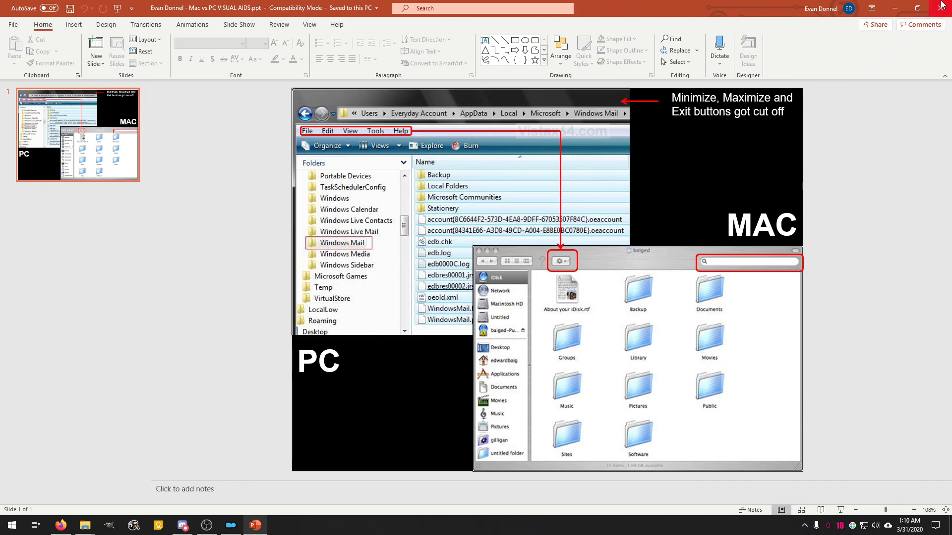
# Step: Close the Mac vs PC VISUAL AIDS presentation after reviewing its single slide
pyautogui.click(940, 4)
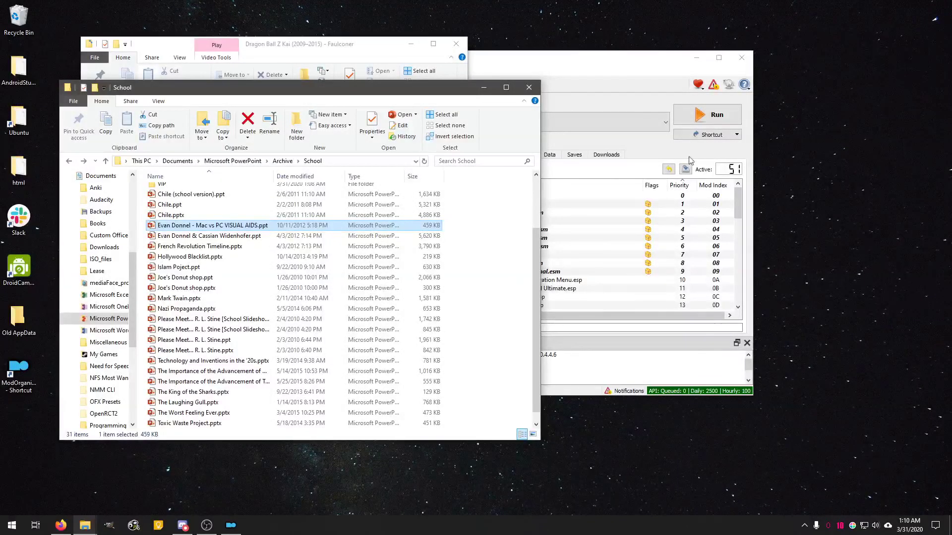
# Step: Climb from School via Archive, Microsoft PowerPoint and Templates to Documents, then close that window
pyautogui.click(275, 298)
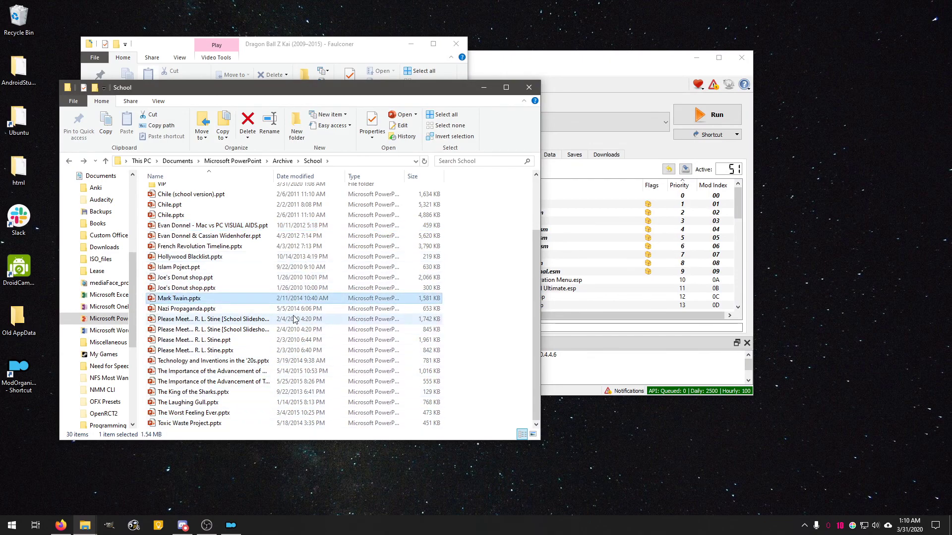
pyautogui.hotkey('alt', 'Up')
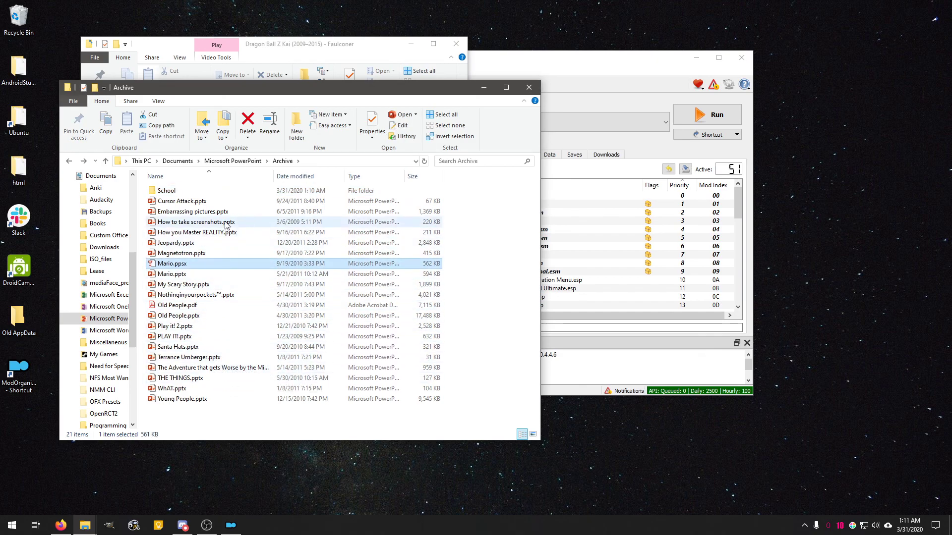
pyautogui.hotkey('alt', 'Up')
pyautogui.doubleClick(218, 201)
pyautogui.hotkey('alt', 'Up')
pyautogui.doubleClick(227, 212)
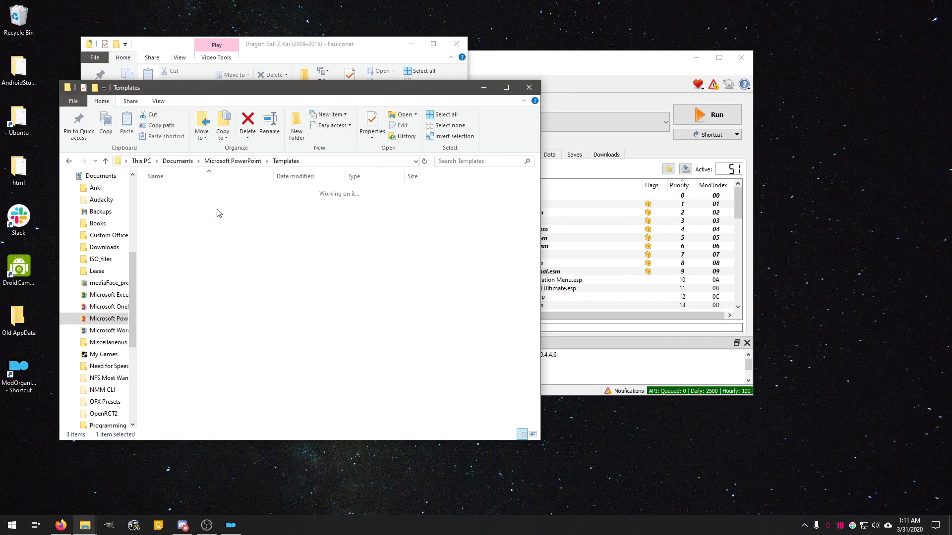
pyautogui.hotkey('alt', 'Up')
pyautogui.hotkey('alt', 'Up')
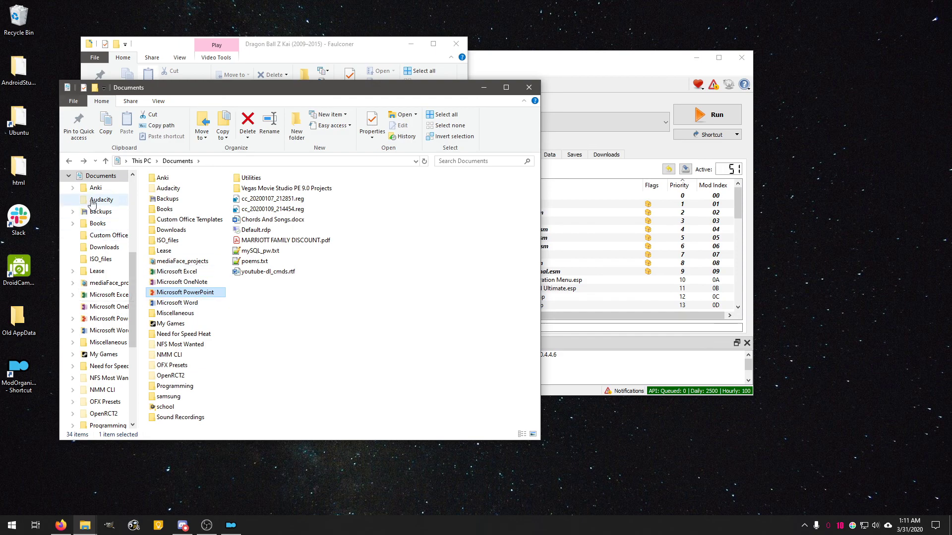
pyautogui.scroll(5, 109, 297)
pyautogui.click(528, 88)
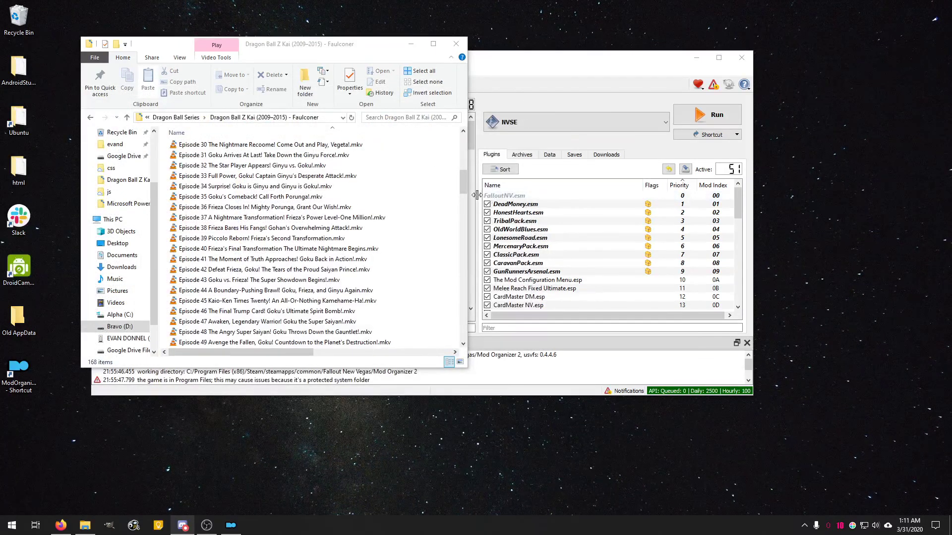